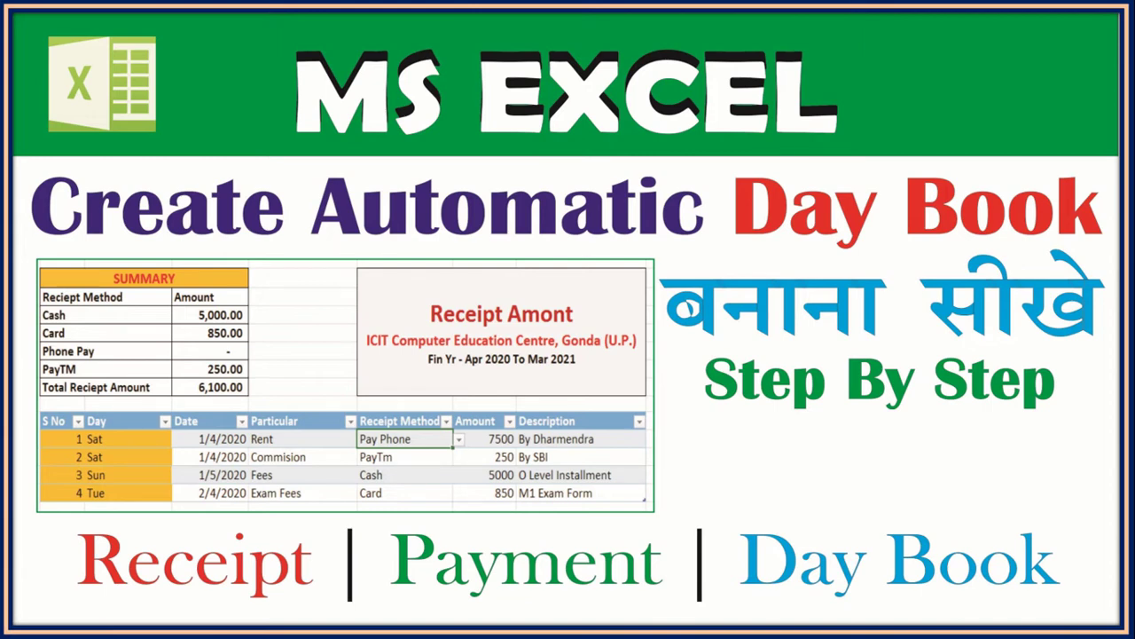
# Switch from the slideshow to the DayBook Excel workbook.
pyautogui.hotkey('alt', 'Tab')
pyautogui.hotkey('alt', 'Tab')
pyautogui.hotkey('alt', 'Tab')
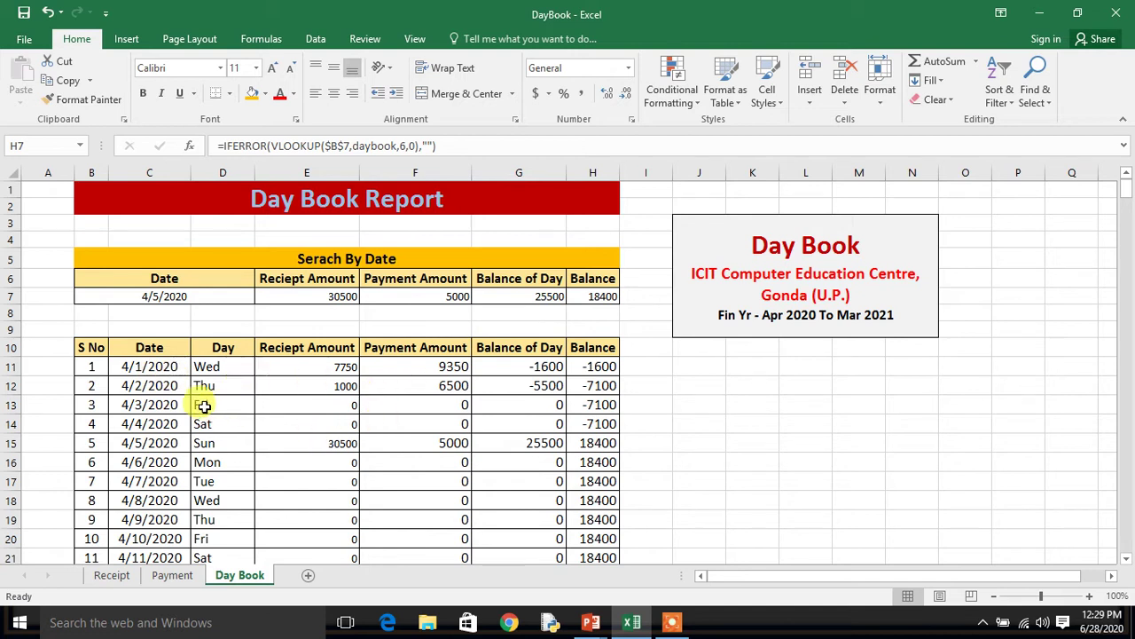
# Inspect row 11's date, receipt, payment, day-balance and running-balance formulas, then view the Receipt sheet.
pyautogui.click(153, 371)
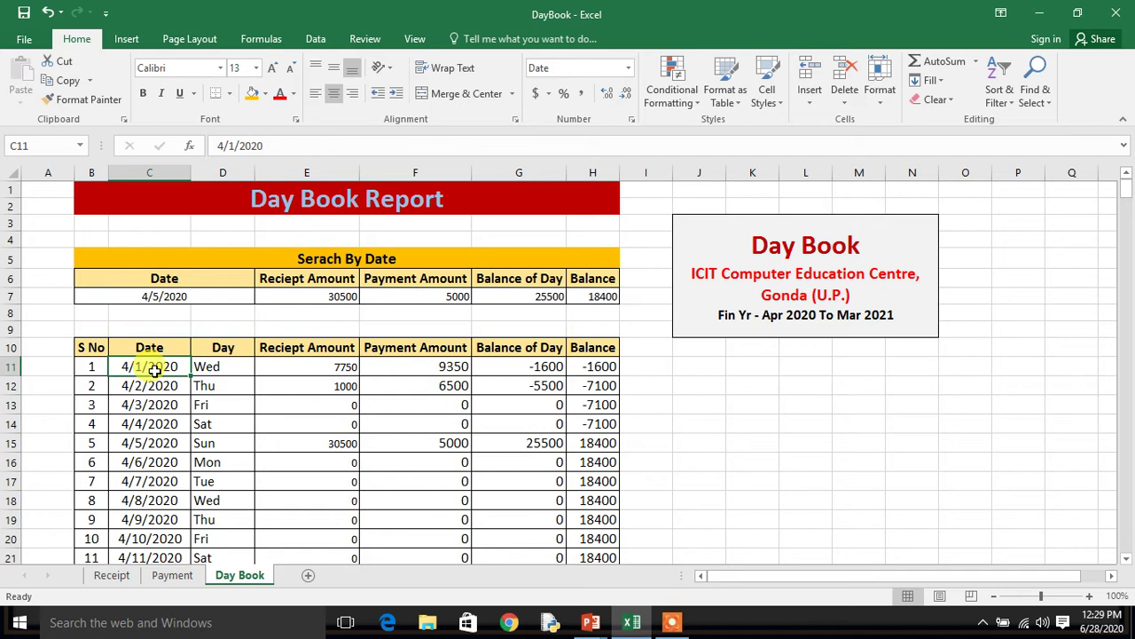
pyautogui.click(278, 371)
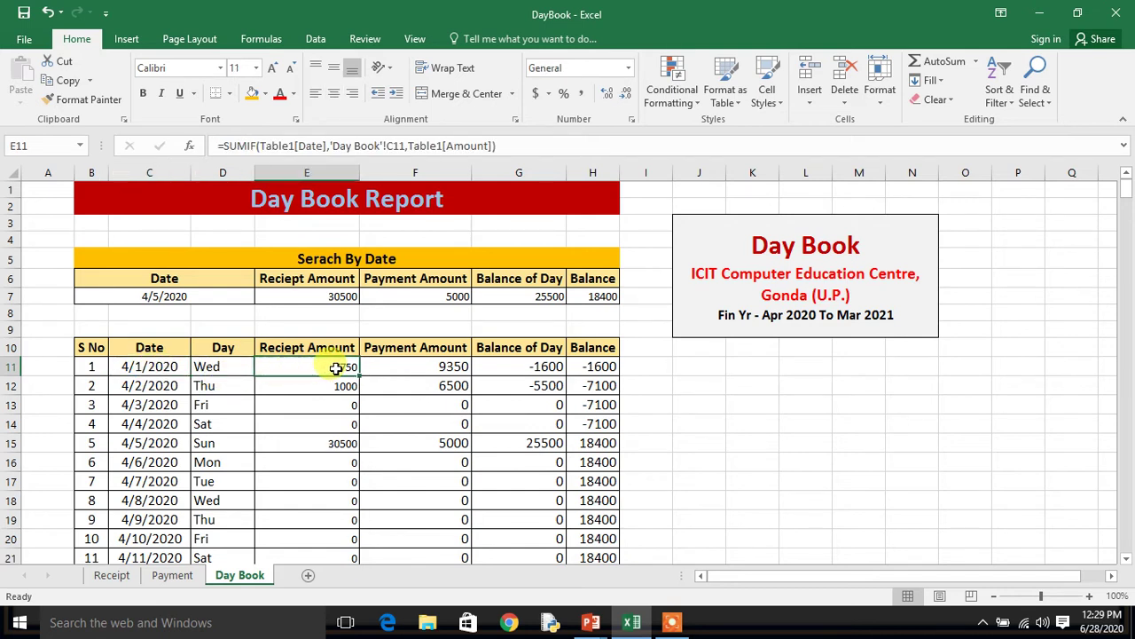
pyautogui.click(409, 371)
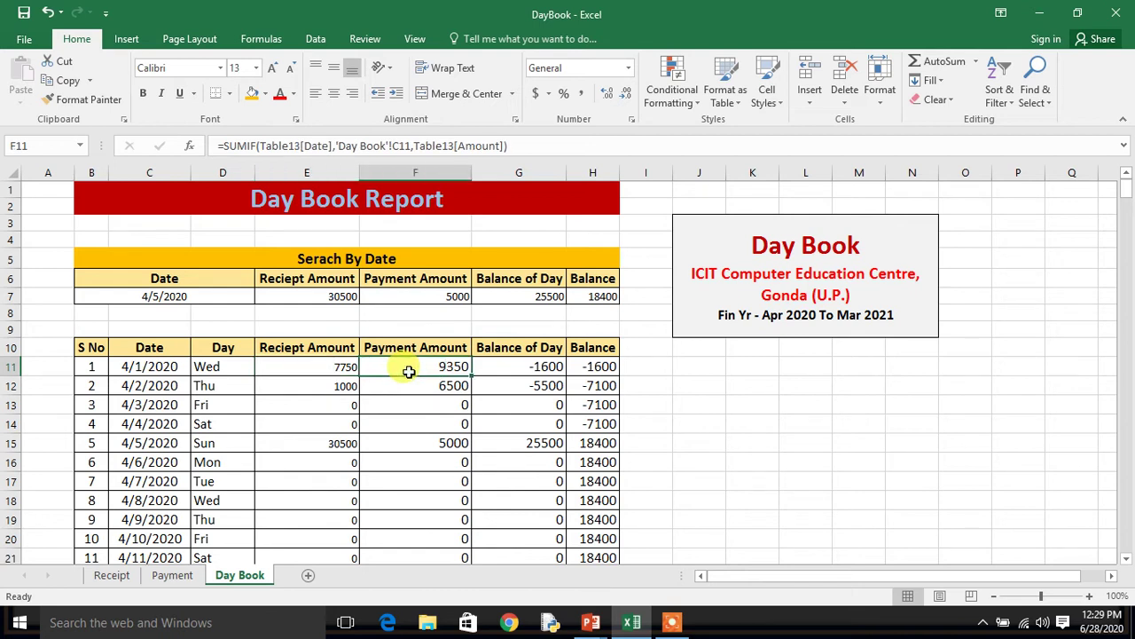
pyautogui.click(503, 372)
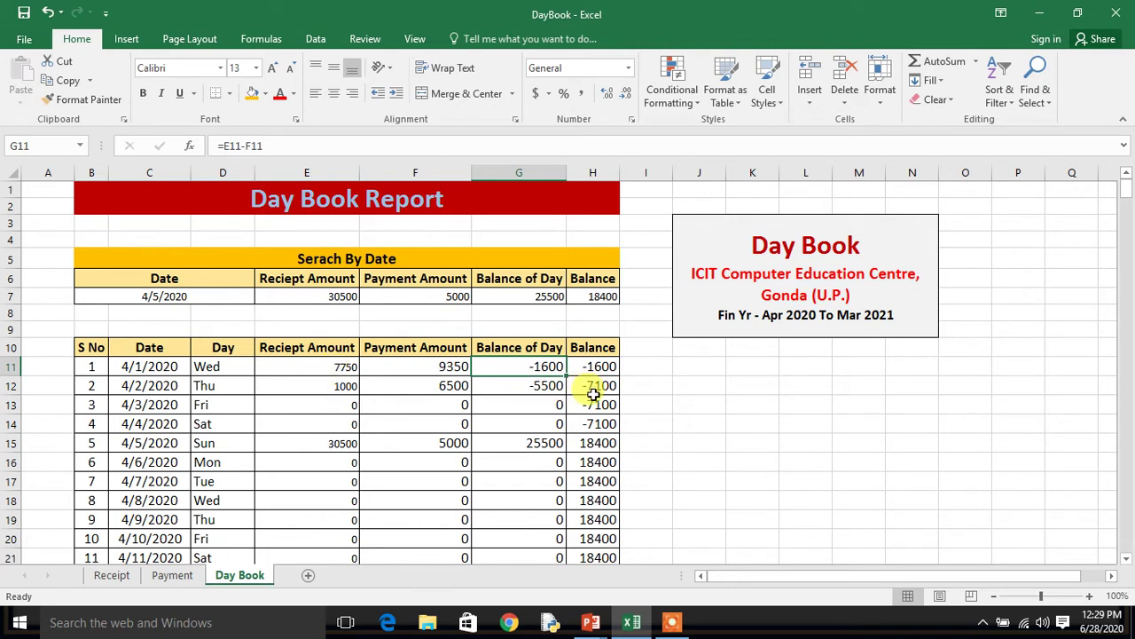
pyautogui.click(593, 366)
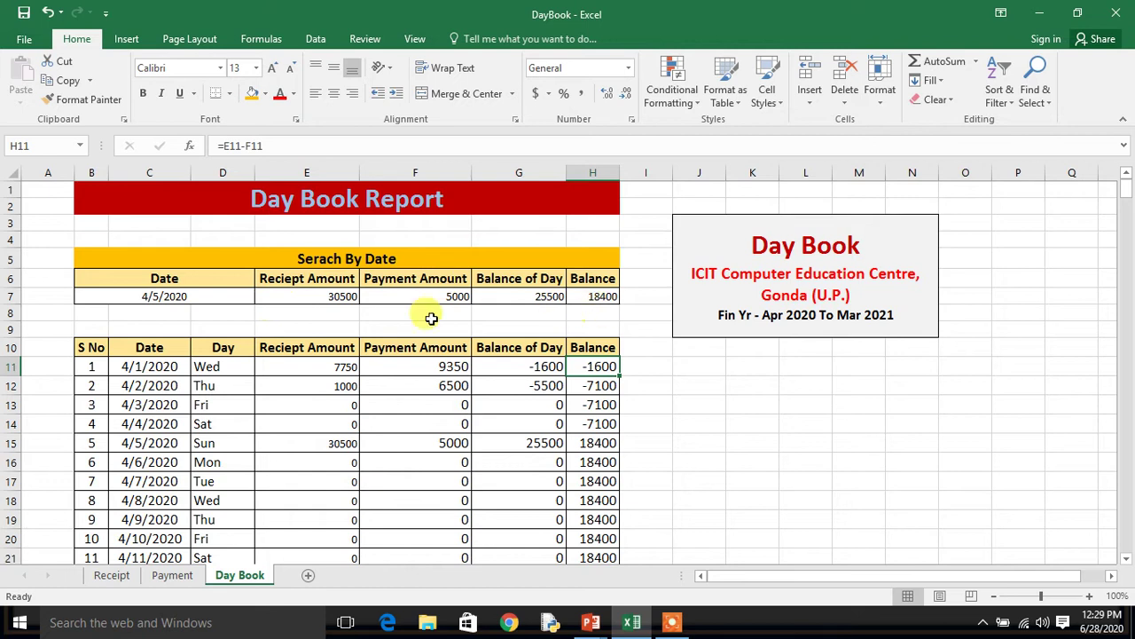
pyautogui.click(115, 574)
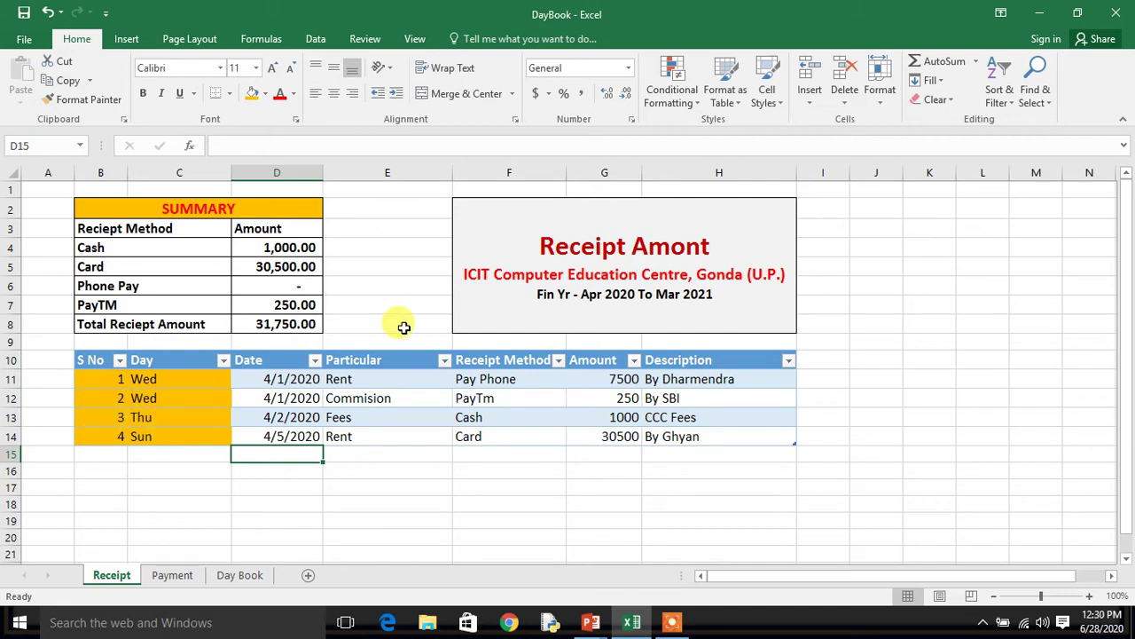
# Enter date 4/6/2020 and particular Fees in the new receipt row.
pyautogui.write('4/6/2020')
pyautogui.press('Tab')
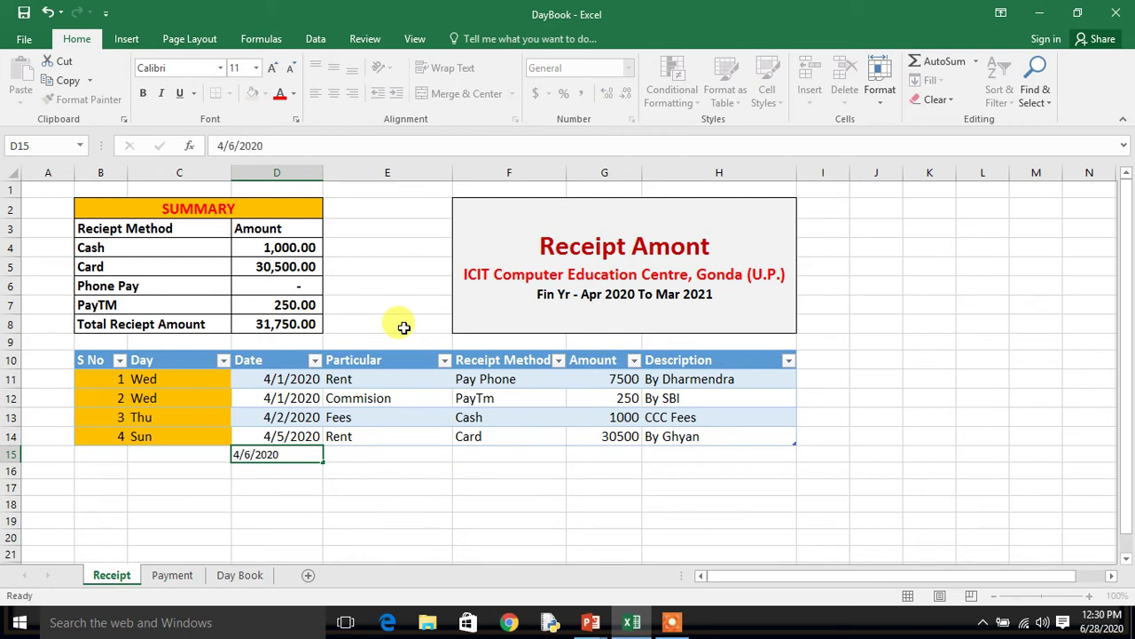
pyautogui.press('Left')
pyautogui.write('4')
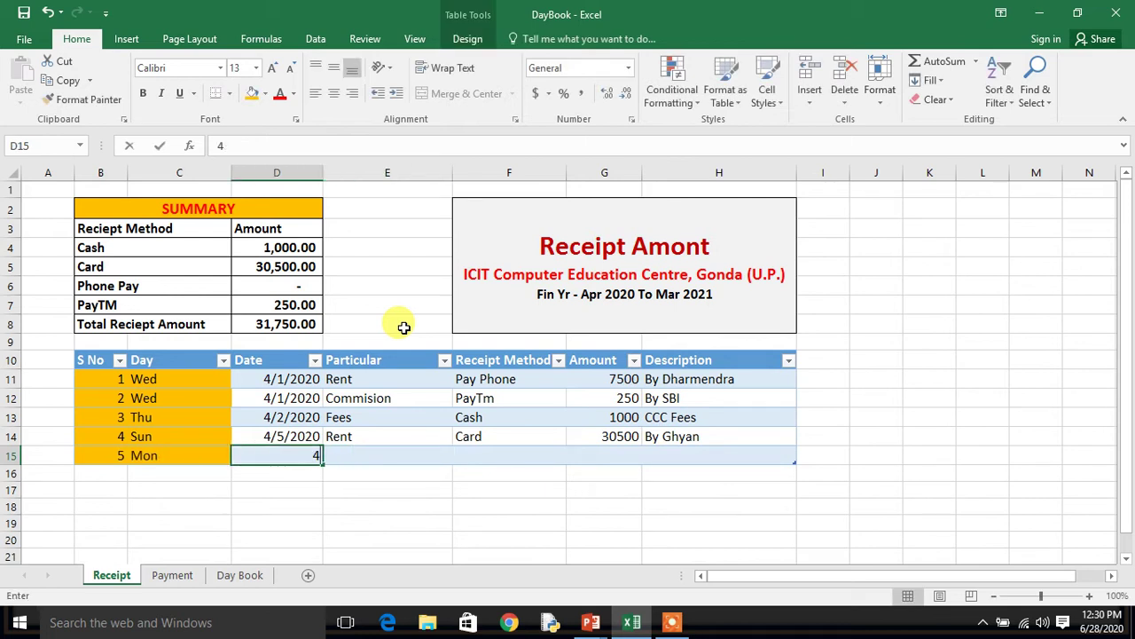
pyautogui.write('/6/2020')
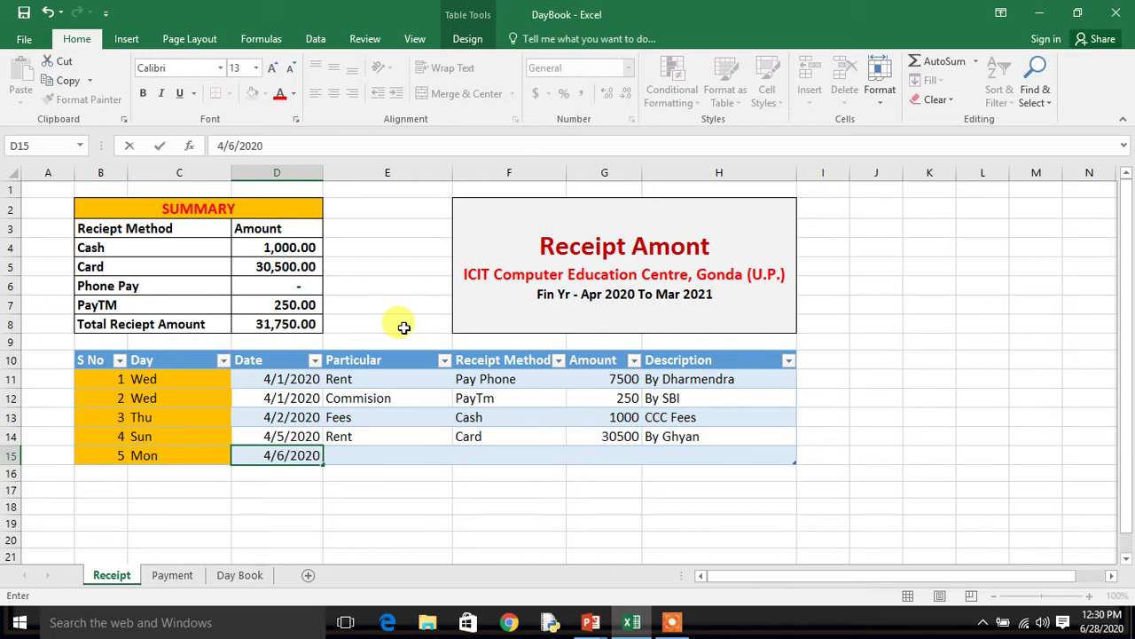
pyautogui.press('Tab')
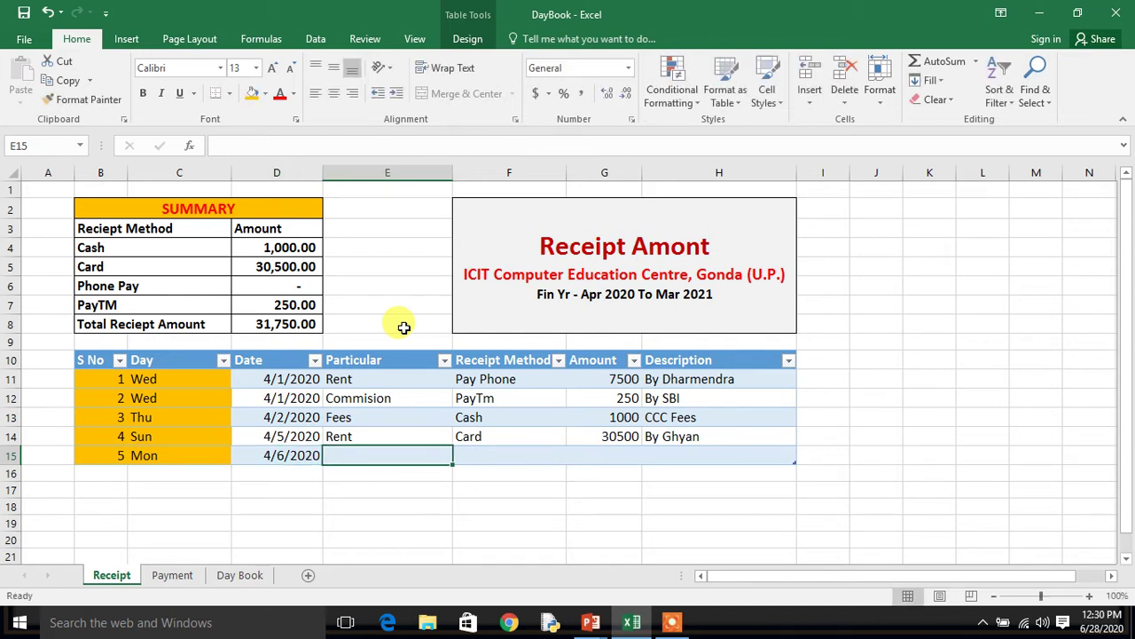
pyautogui.write('Dees')
pyautogui.press('BackSpace')
pyautogui.press('BackSpace')
pyautogui.press('BackSpace')
pyautogui.press('BackSpace')
pyautogui.write('Fees')
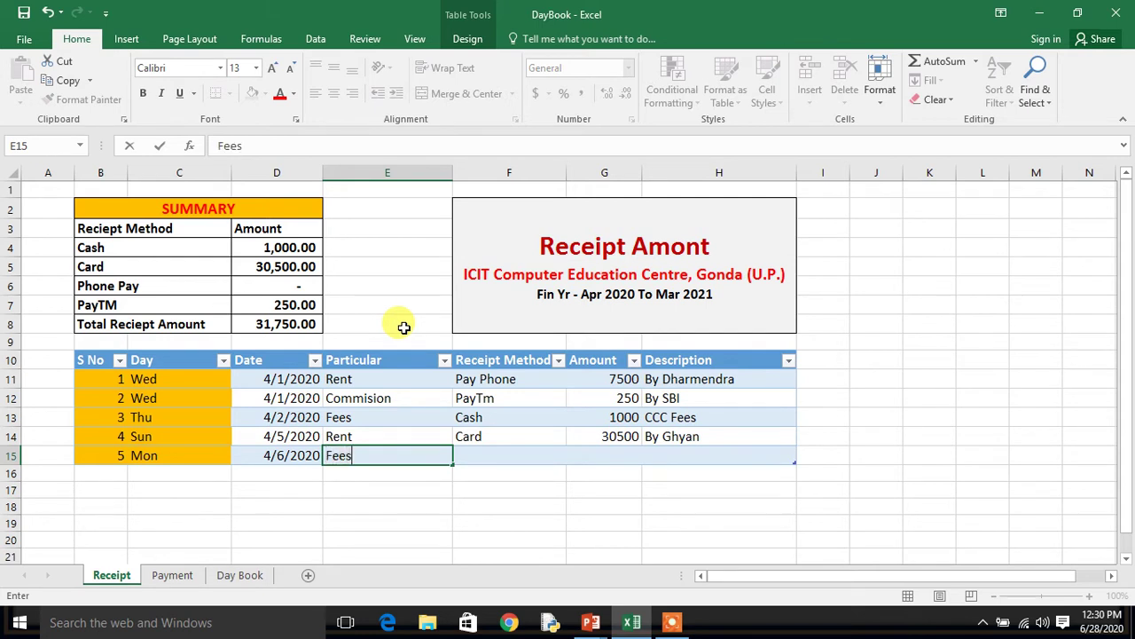
pyautogui.press('Tab')
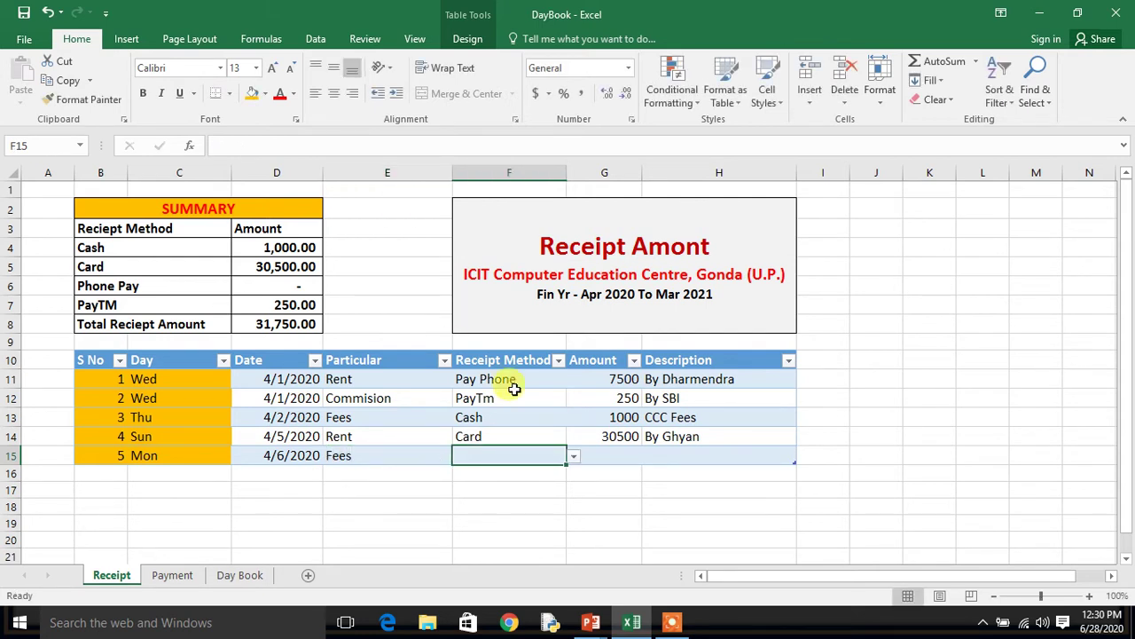
# Give the row method Pay Phone, amount 10500 and description O Level, then view the Day Book.
pyautogui.click(574, 457)
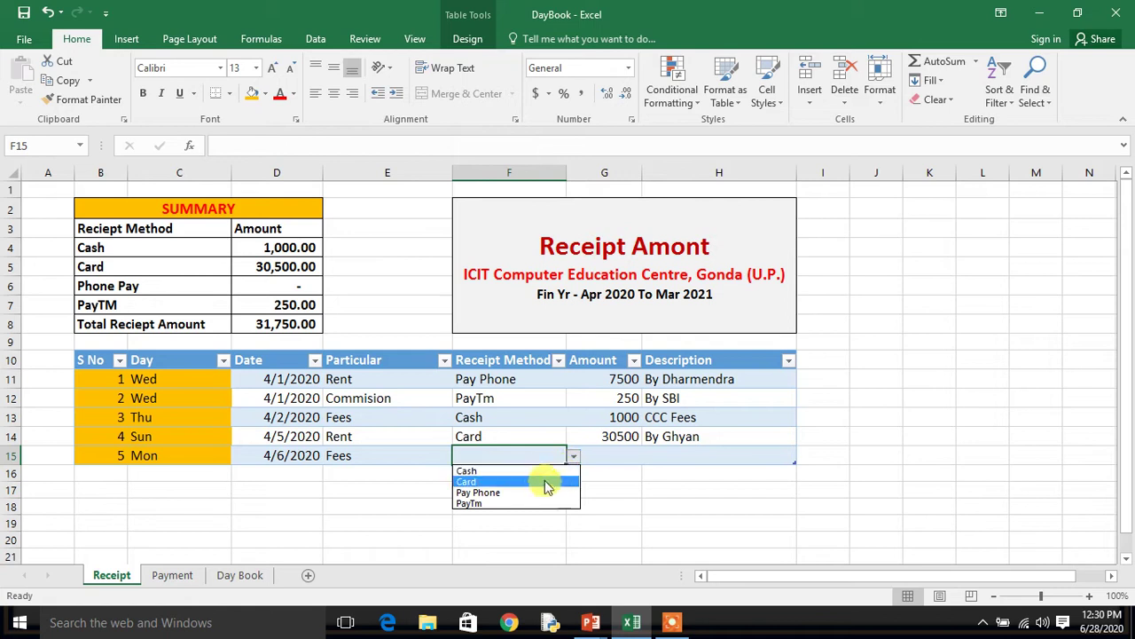
pyautogui.click(540, 493)
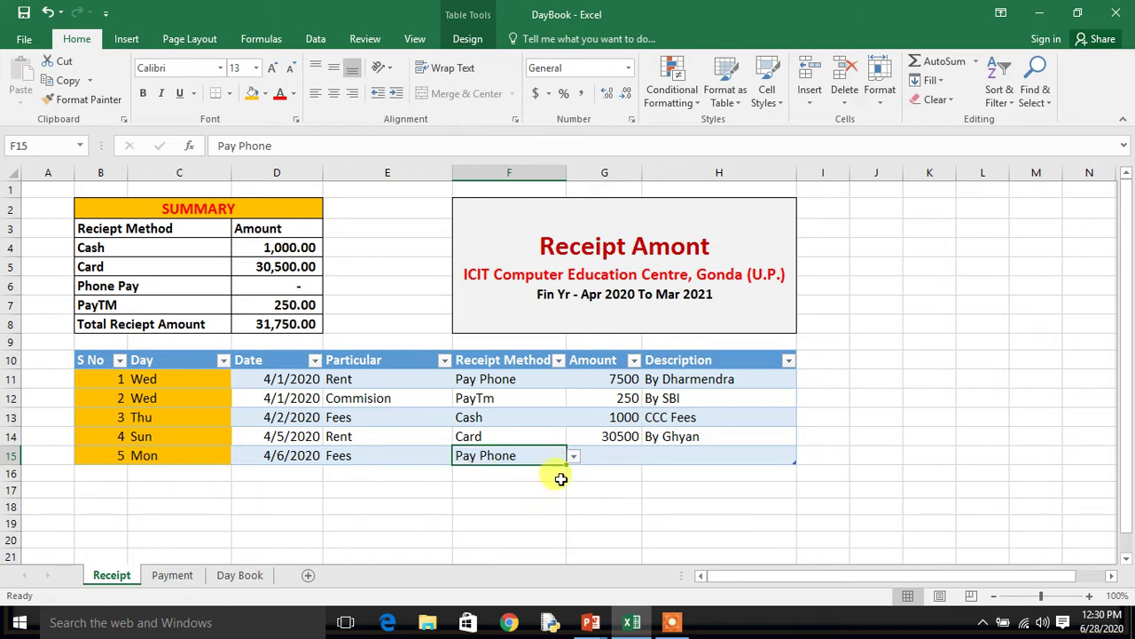
pyautogui.click(606, 461)
pyautogui.write('10500')
pyautogui.press('Tab')
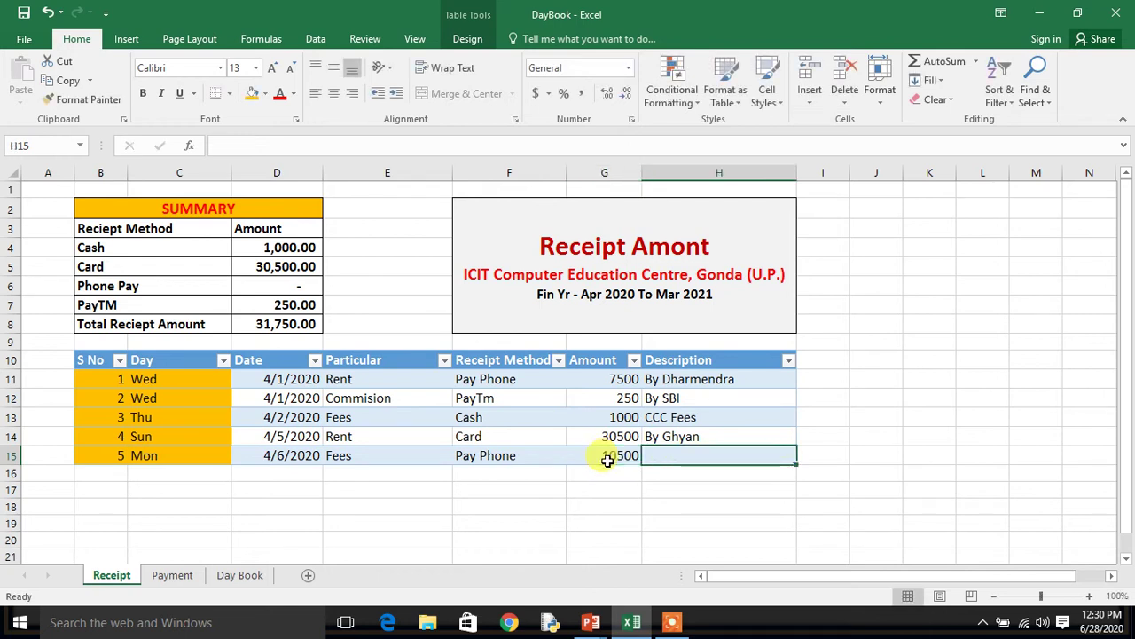
pyautogui.write('O')
pyautogui.press('BackSpace')
pyautogui.write('Level')
pyautogui.press('Return')
pyautogui.press('Up')
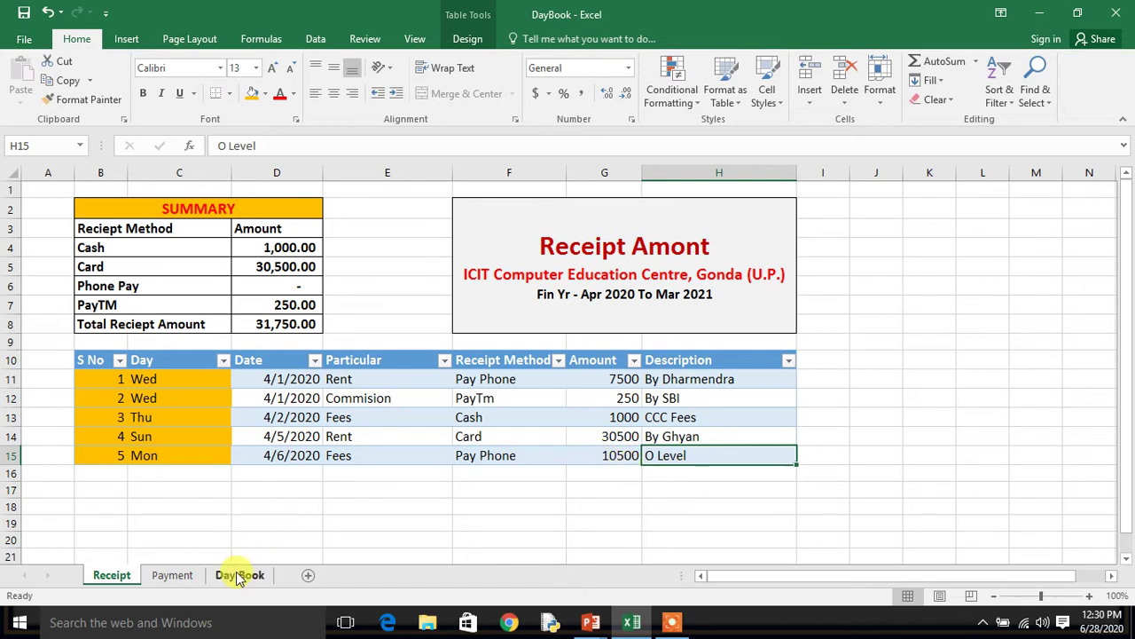
pyautogui.click(240, 575)
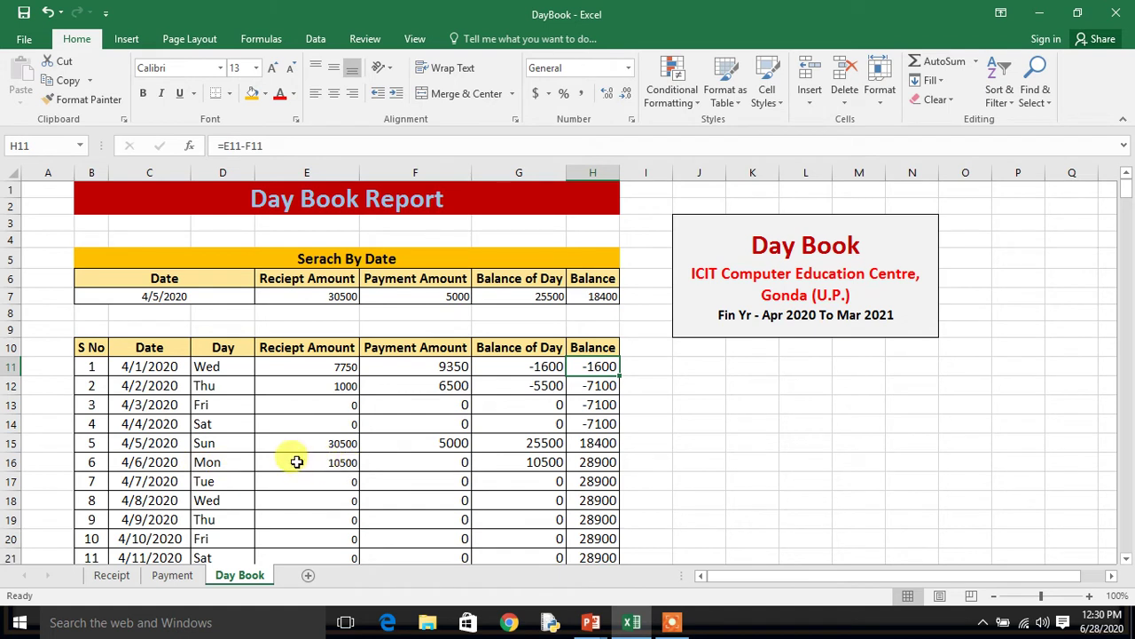
# On the Payment sheet, enter date 4/6/2020 and particular Disel in a new row.
pyautogui.click(172, 575)
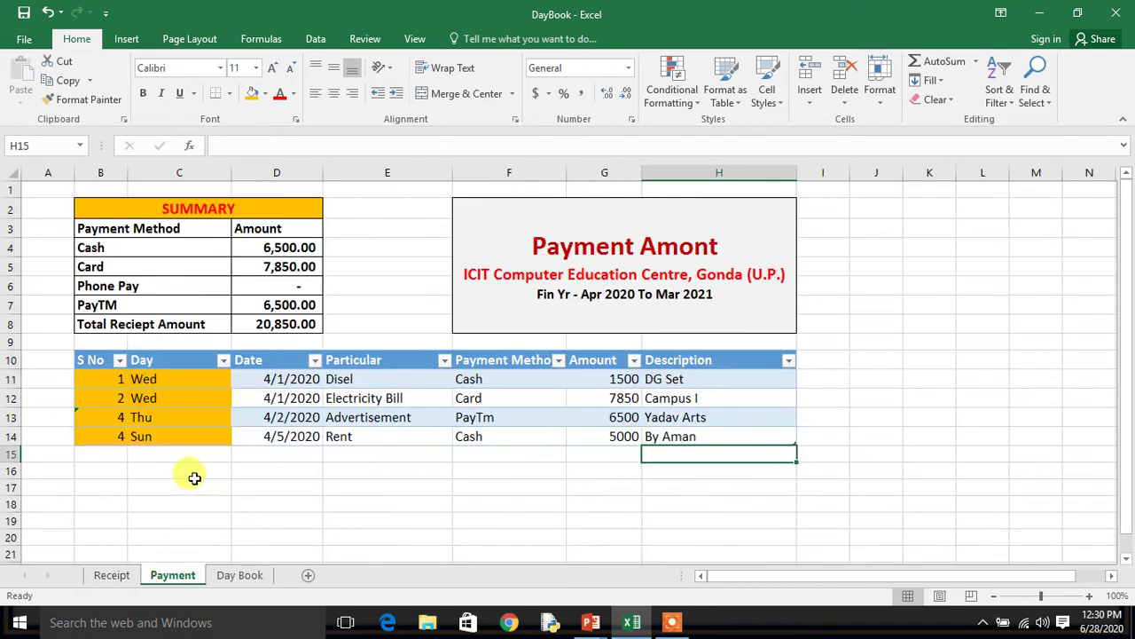
pyautogui.click(286, 456)
pyautogui.write('4/6/2020')
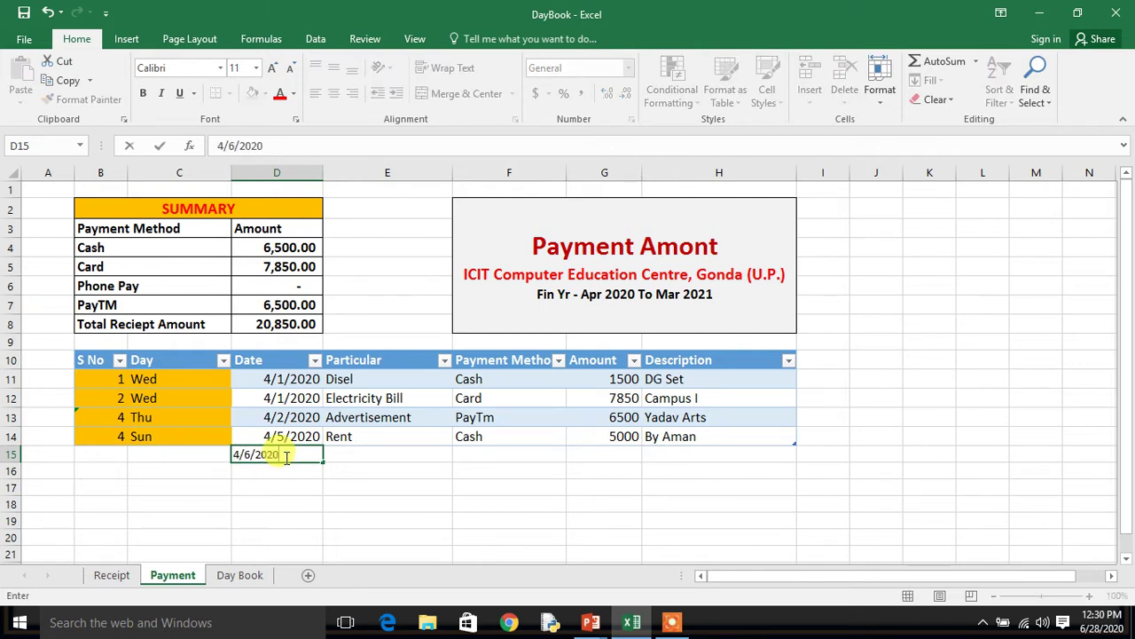
pyautogui.press('Tab')
pyautogui.write('Disel')
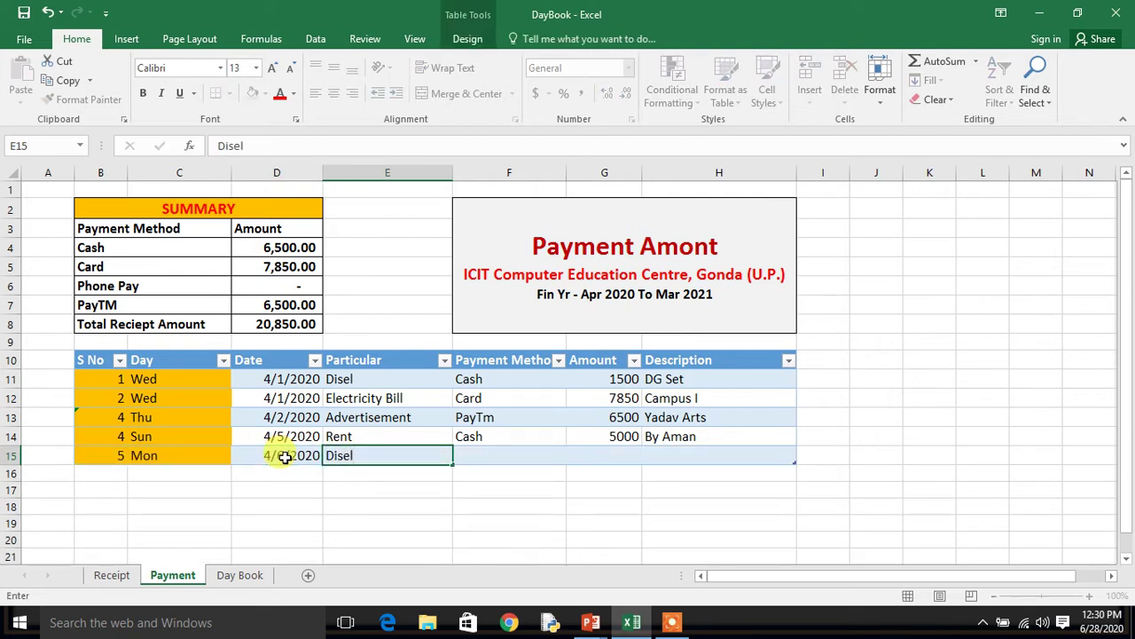
pyautogui.press('Tab')
# Complete that payment with Cash, amount 1500 and description DG Set, checking the Day Book.
pyautogui.click(573, 457)
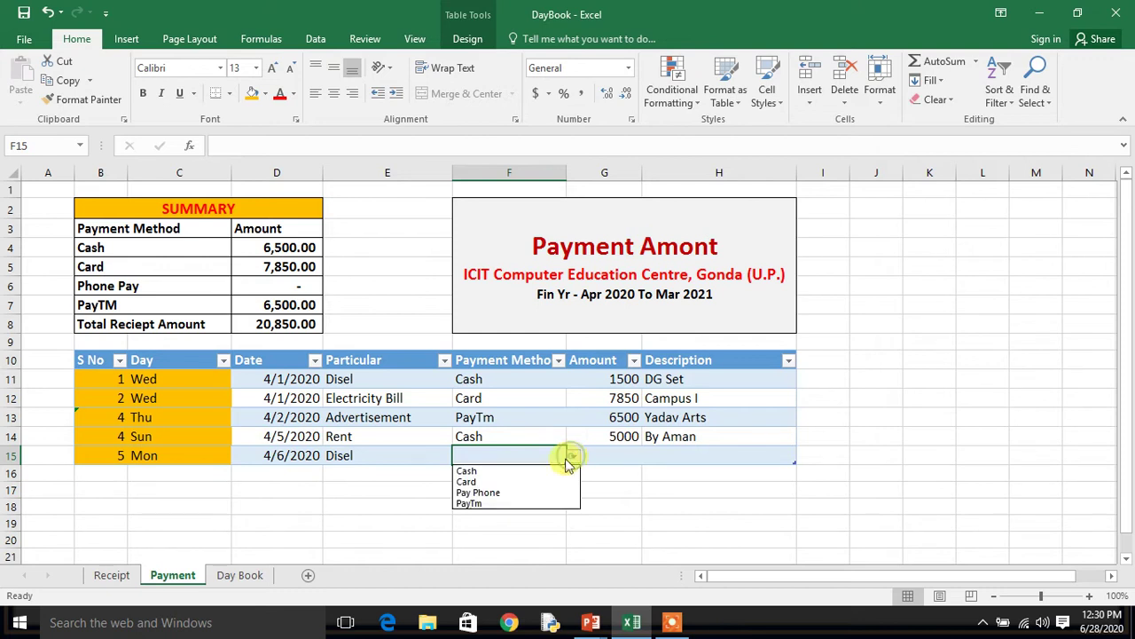
pyautogui.click(544, 468)
pyautogui.click(600, 462)
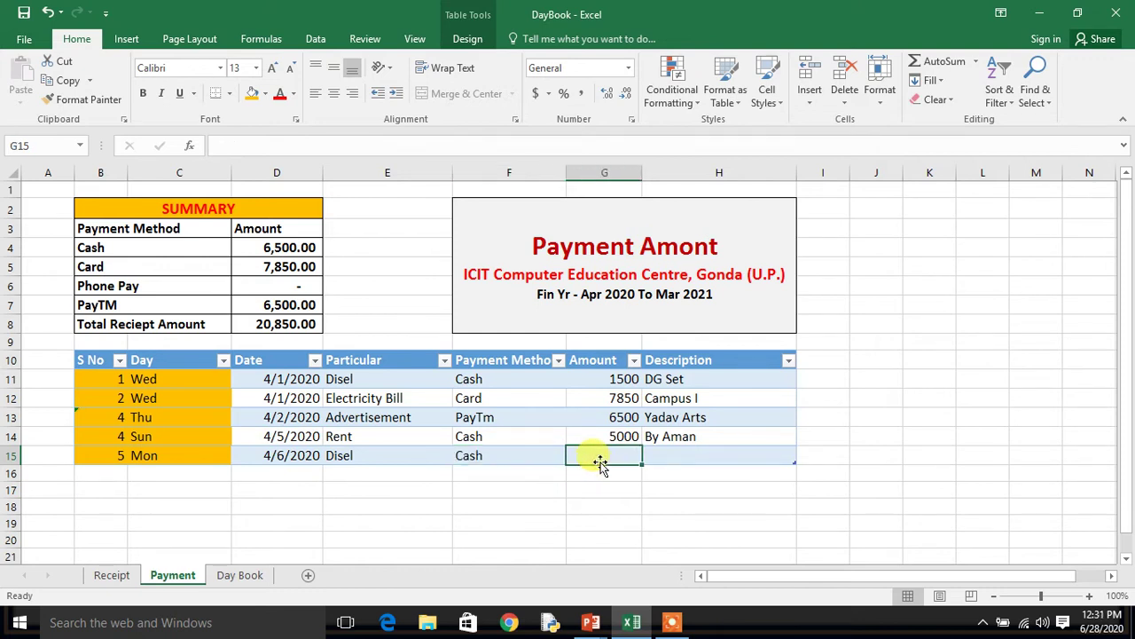
pyautogui.write('1500')
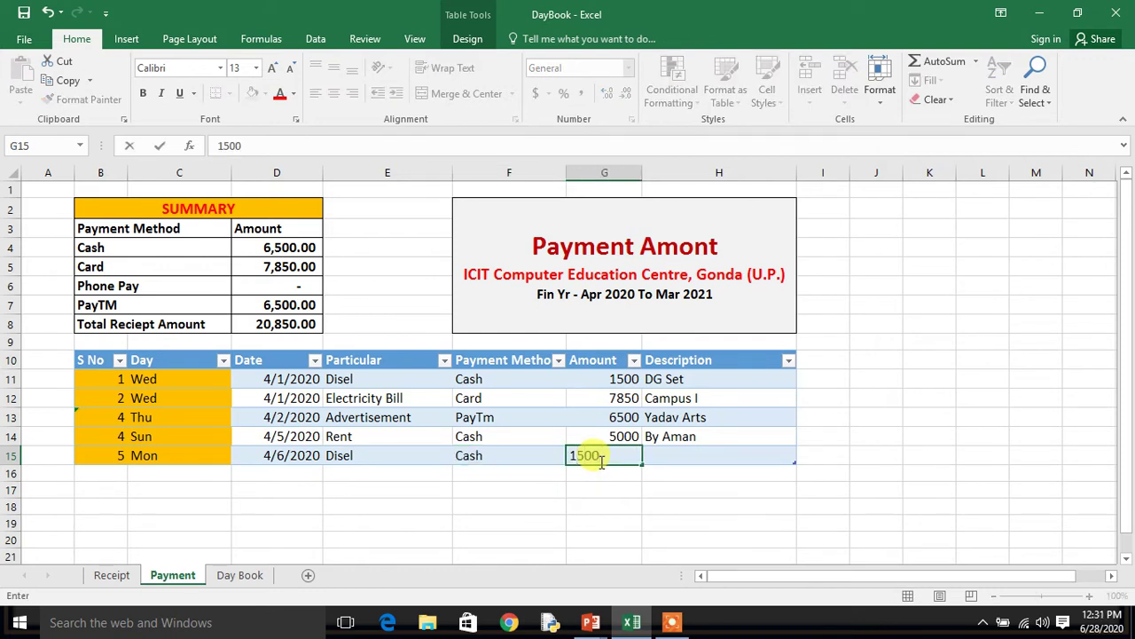
pyautogui.press('Tab')
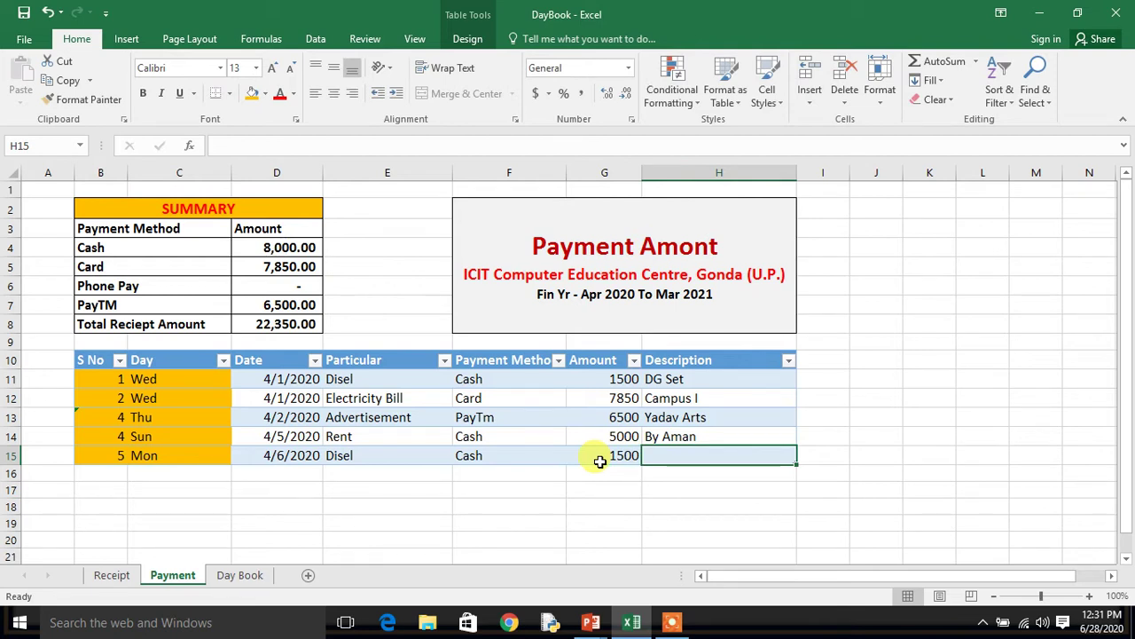
pyautogui.write('DG')
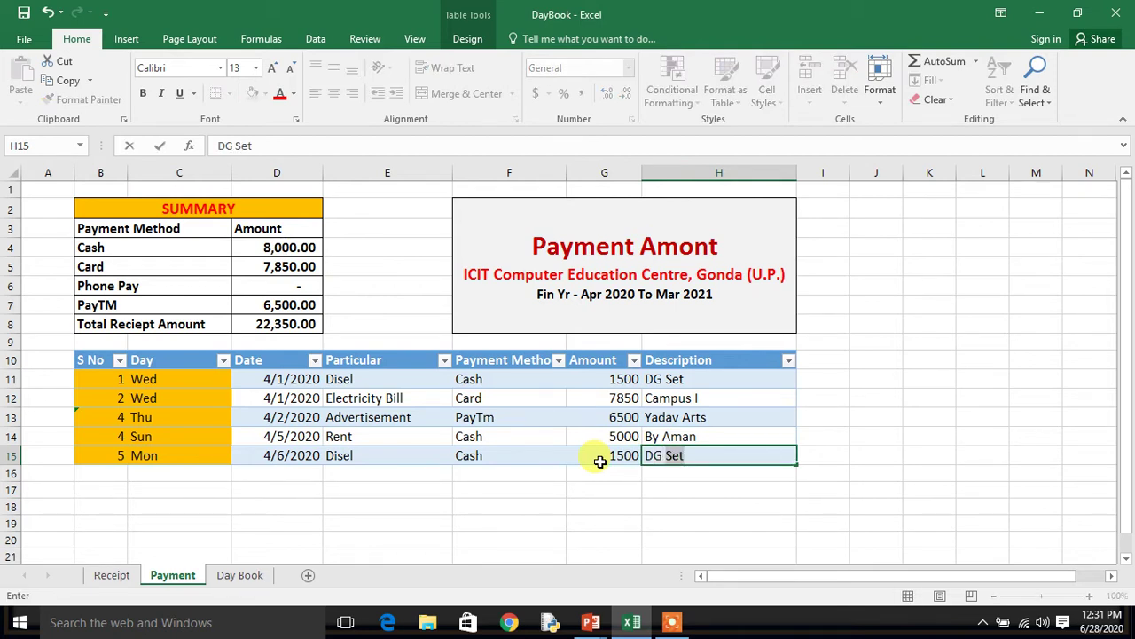
pyautogui.press('Return')
pyautogui.press('Up')
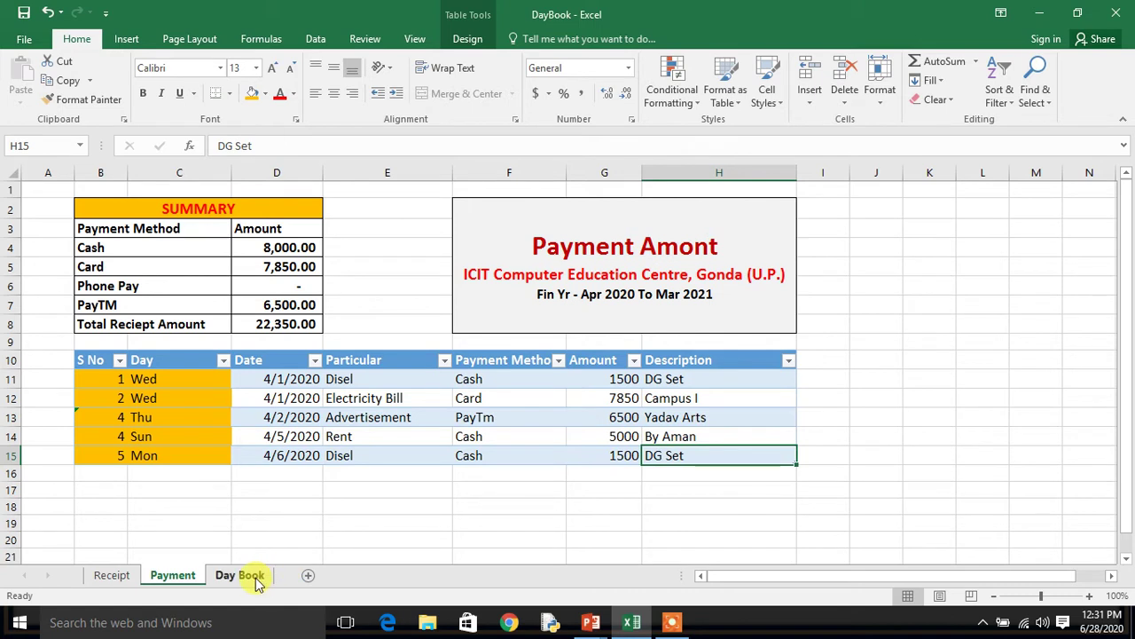
pyautogui.click(253, 575)
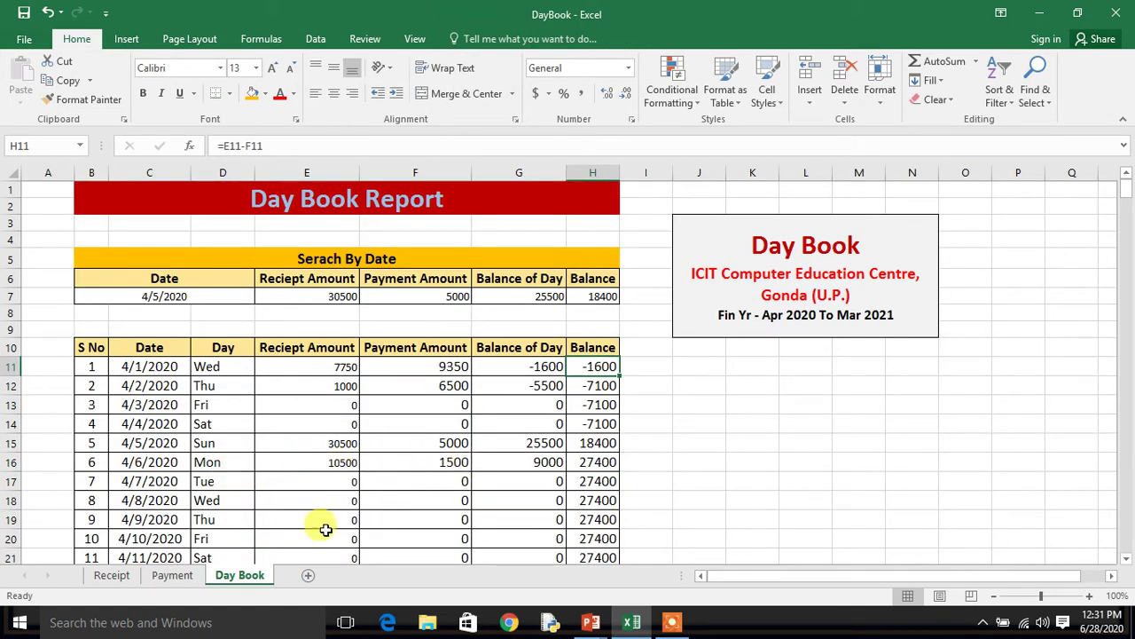
pyautogui.click(182, 578)
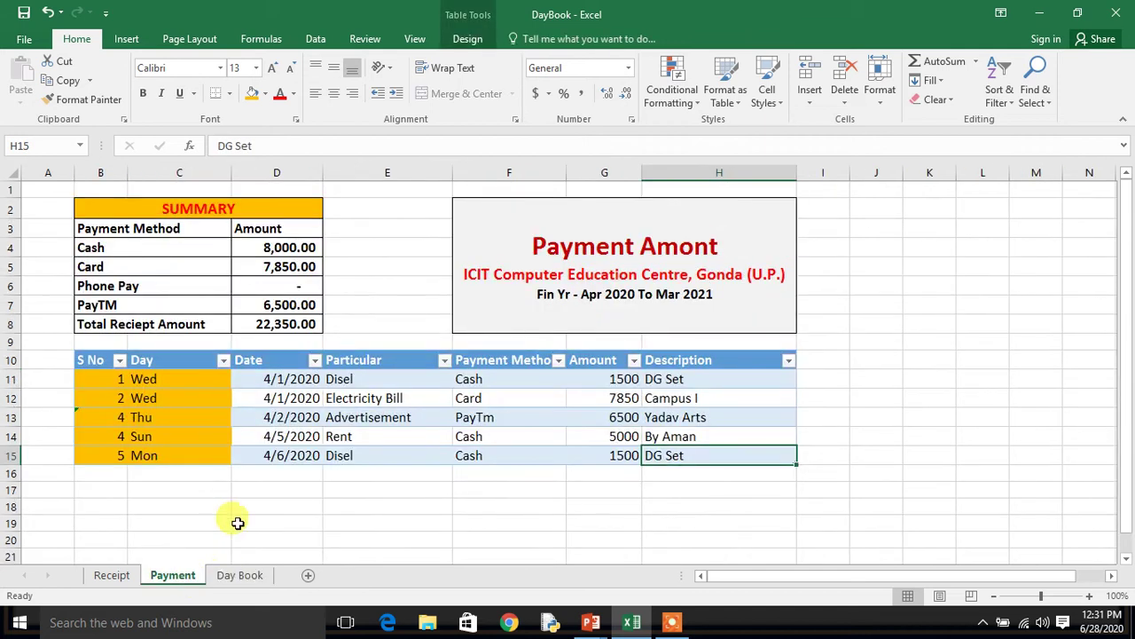
# Add a 4/6/2020 Advertisement payment of 5000 by Card for Yadav Arts in row 16.
pyautogui.click(288, 474)
pyautogui.write('4')
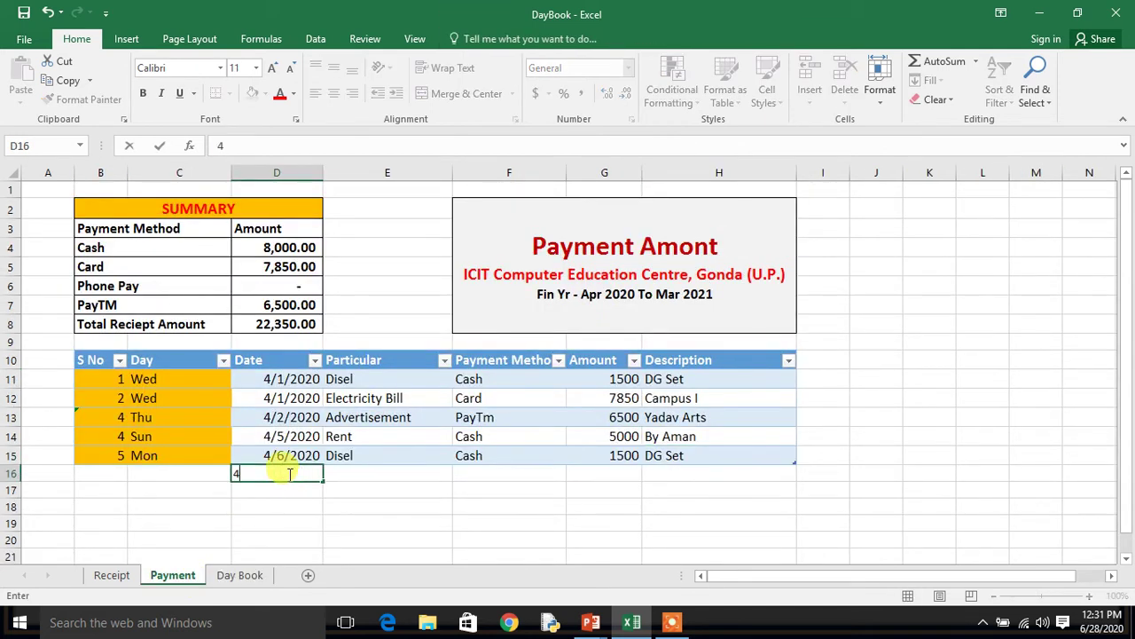
pyautogui.write('/6/202')
pyautogui.write('0')
pyautogui.press('Tab')
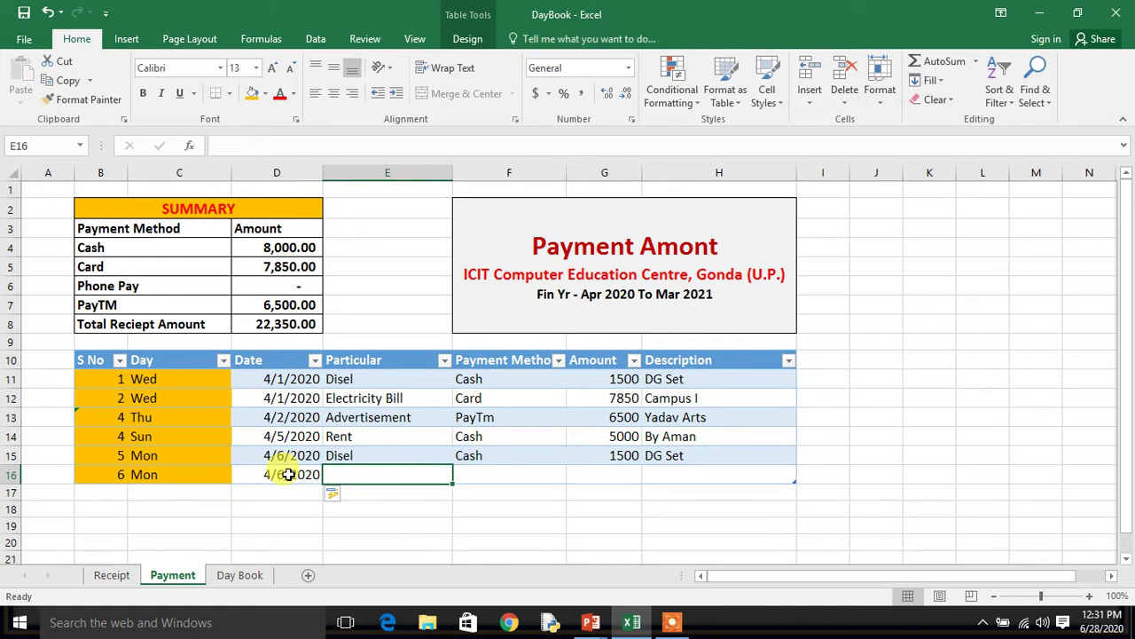
pyautogui.write('Advertisement')
pyautogui.press('Tab')
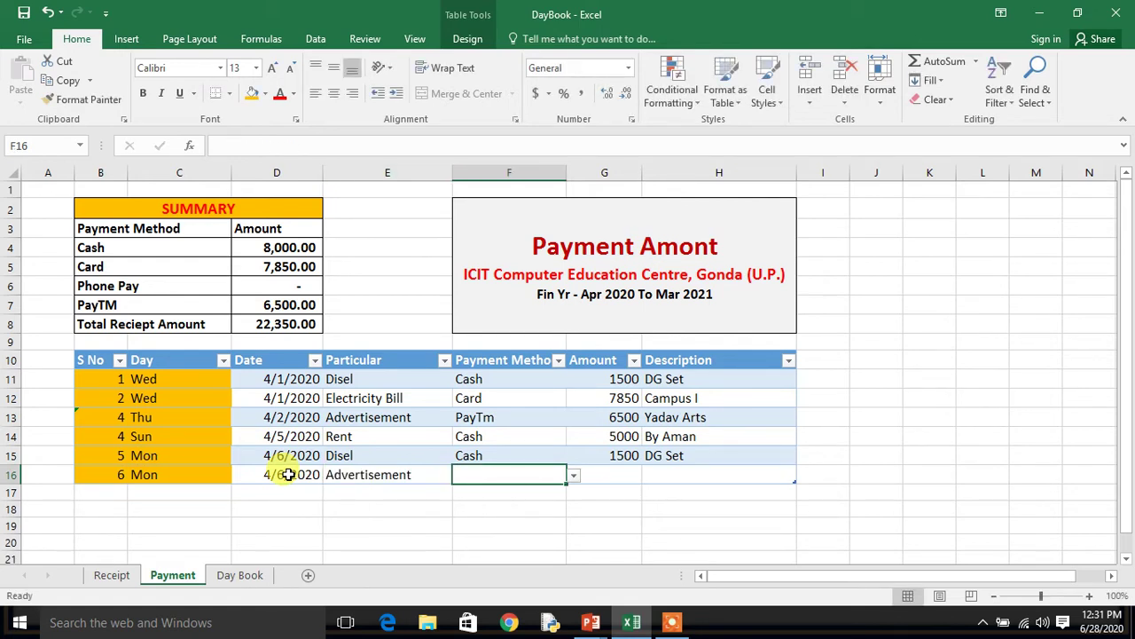
pyautogui.click(573, 476)
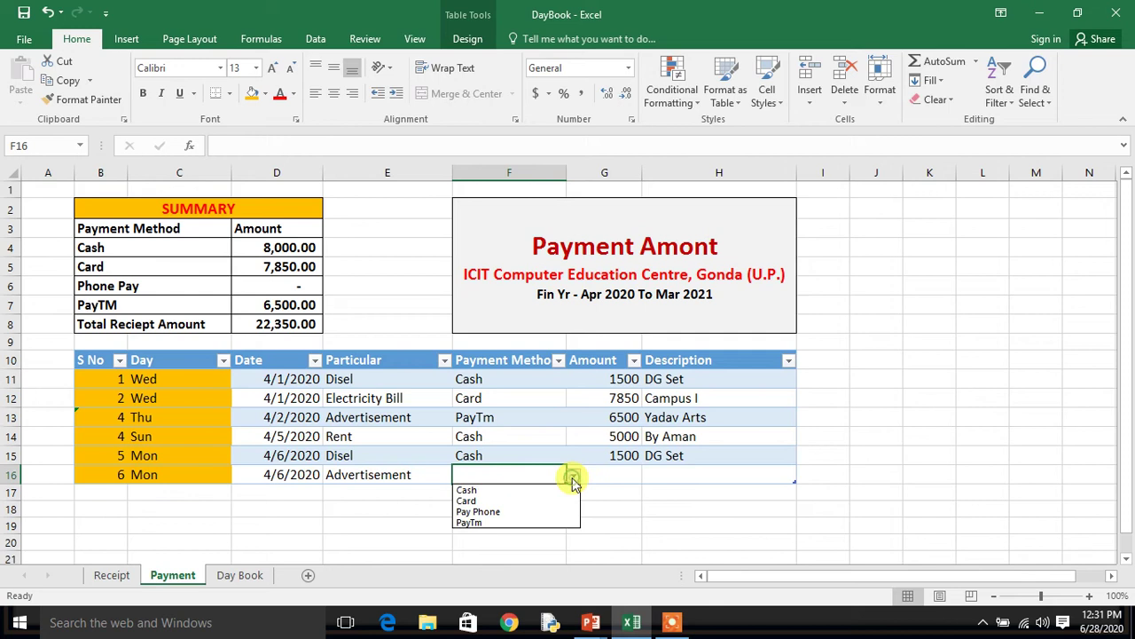
pyautogui.click(525, 502)
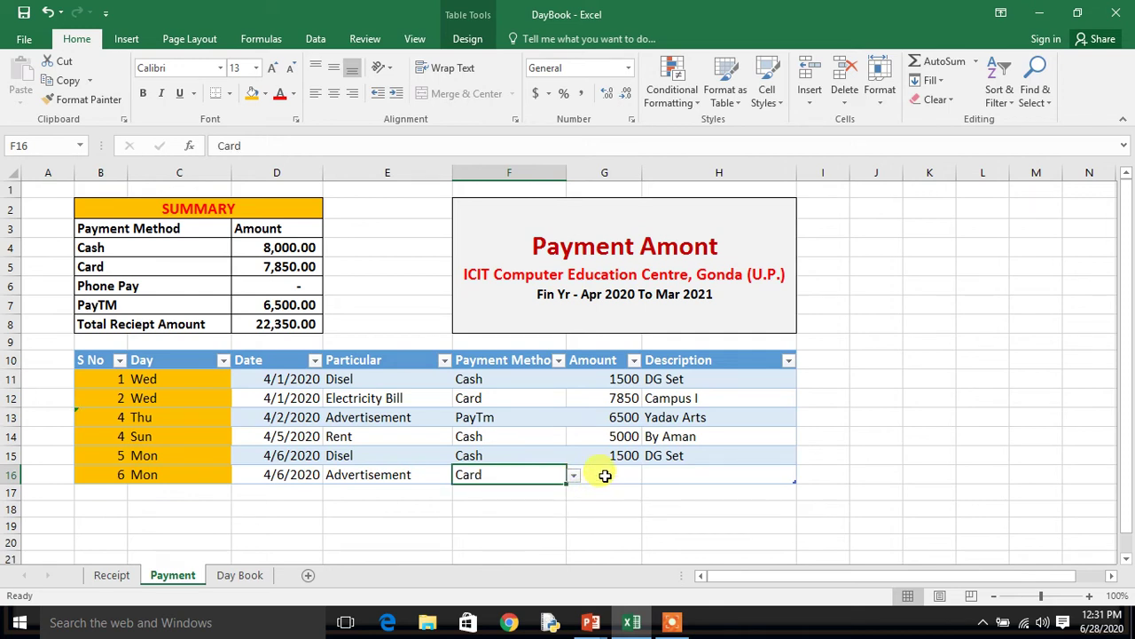
pyautogui.click(605, 474)
pyautogui.write('5000')
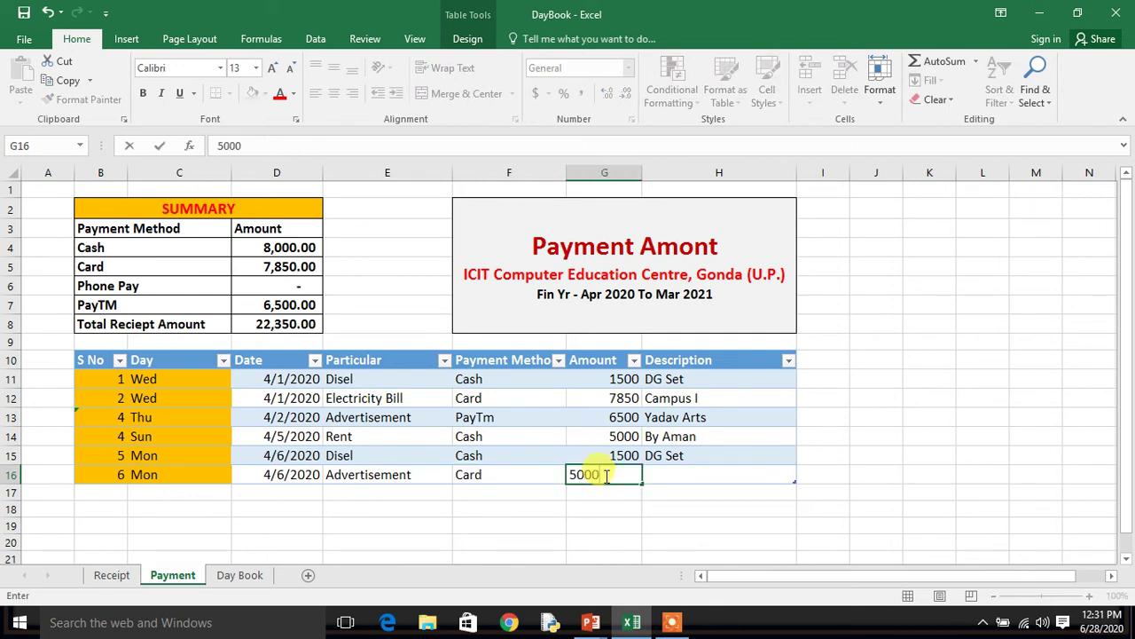
pyautogui.press('Tab')
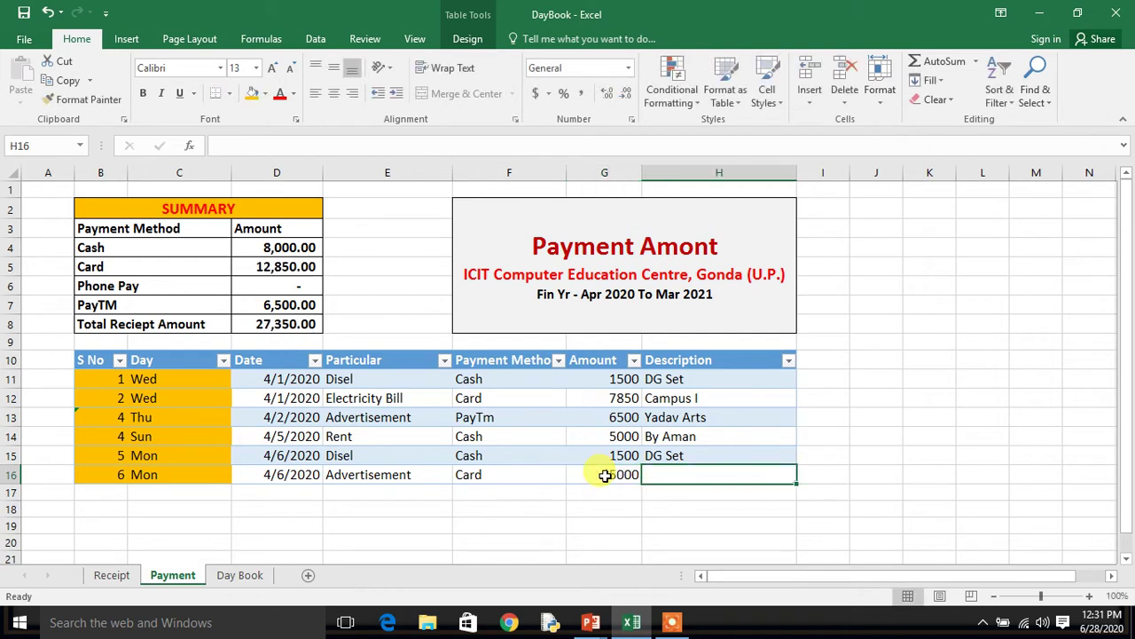
pyautogui.write('y')
pyautogui.press('Return')
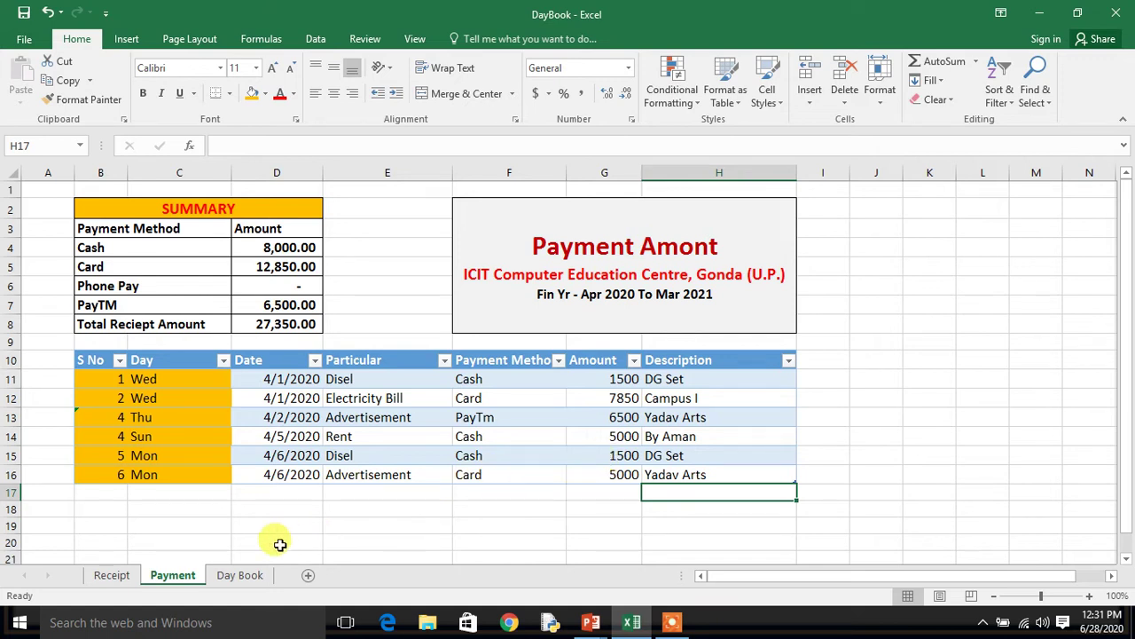
# Set the Day Book search date in B7 to 4/6/2020 and review the E7–H7 lookup results.
pyautogui.click(241, 577)
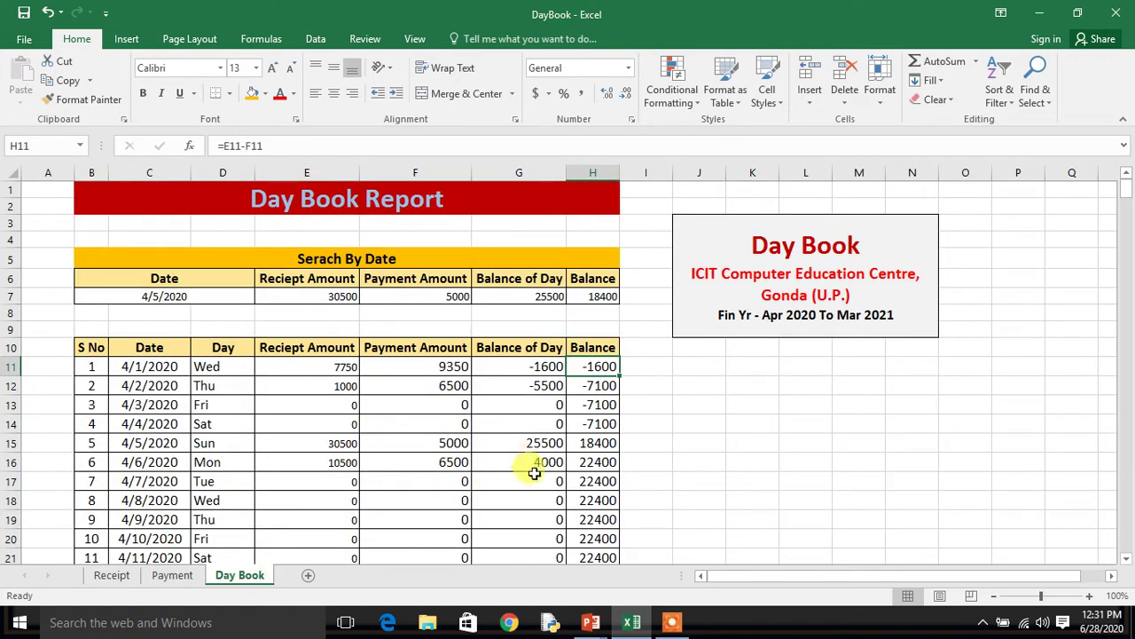
pyautogui.click(457, 459)
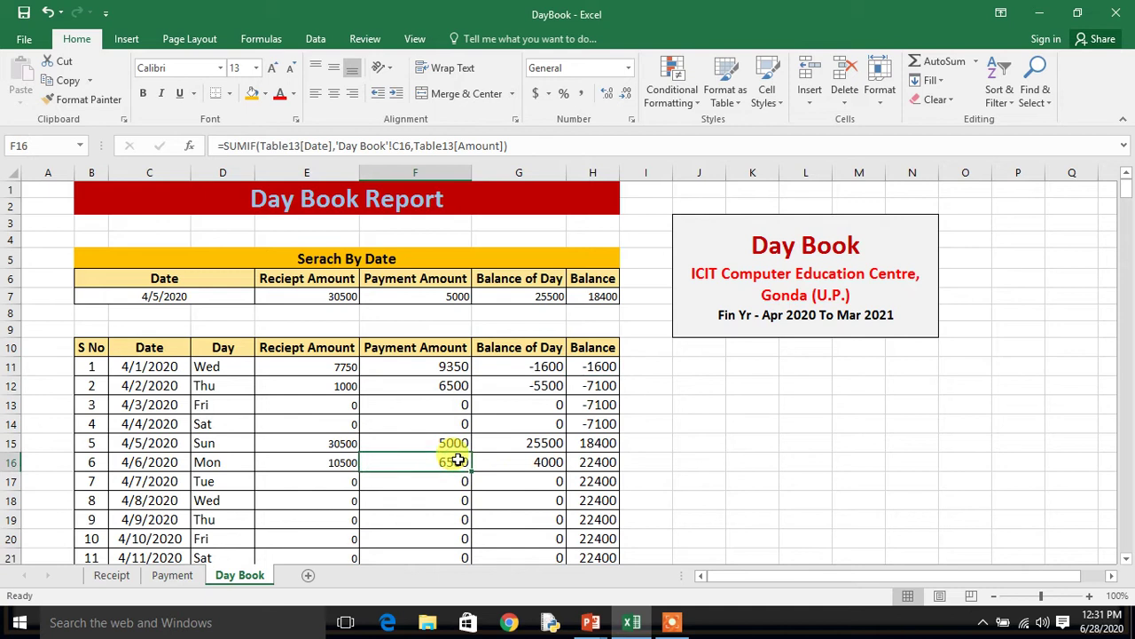
pyautogui.click(208, 293)
pyautogui.write('4/6/2020')
pyautogui.press('Return')
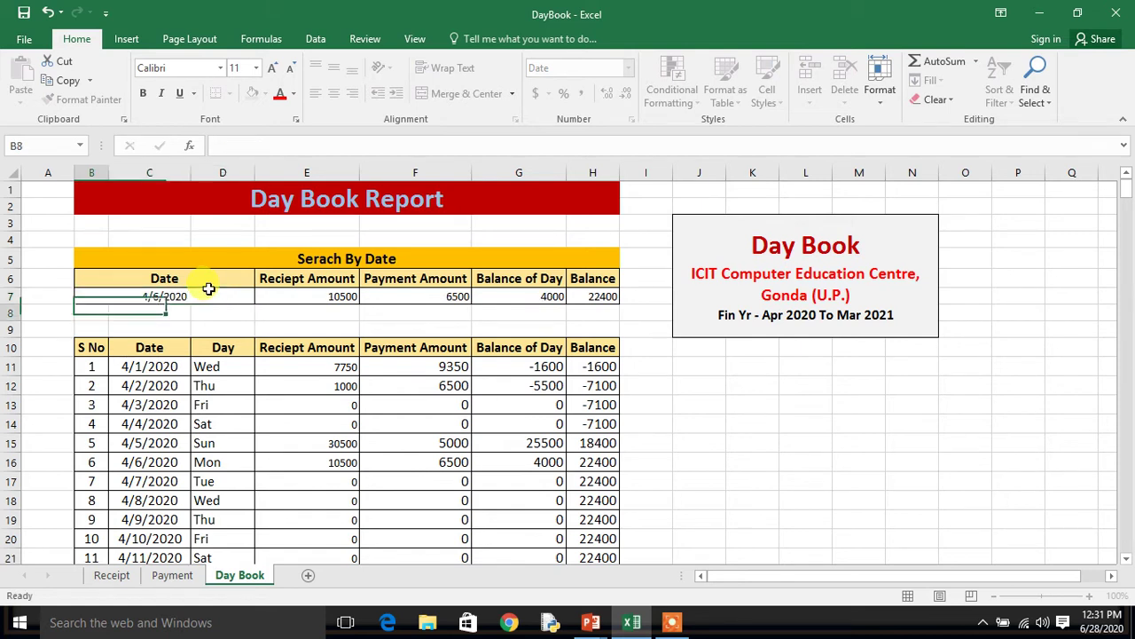
pyautogui.press('Up')
pyautogui.press('Right')
pyautogui.press('Right')
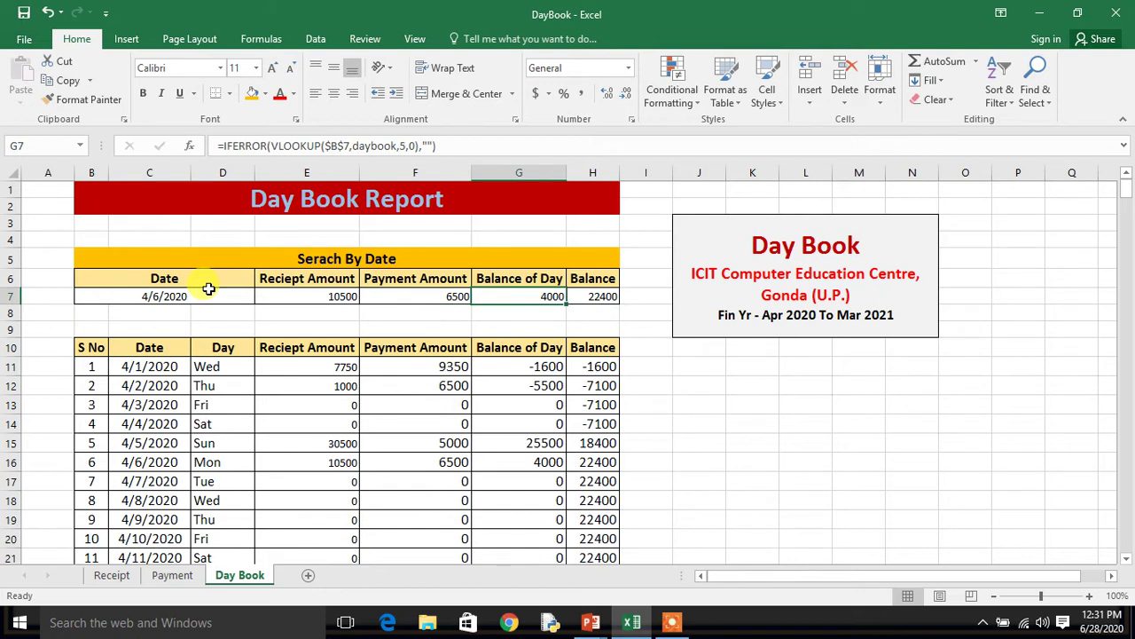
pyautogui.press('Left')
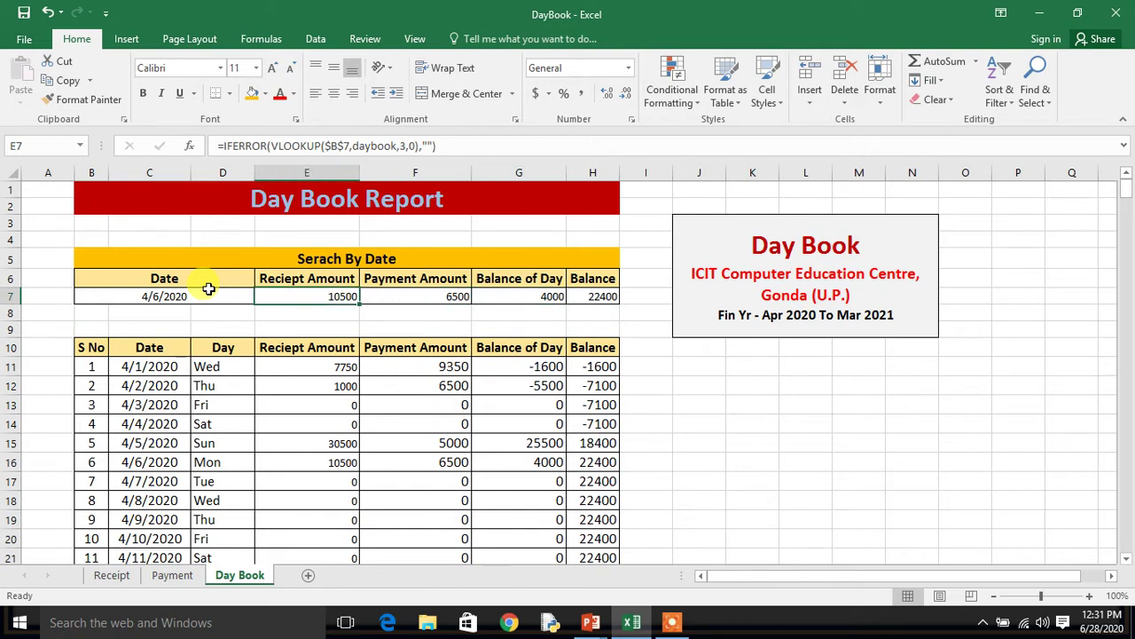
pyautogui.press('Right')
pyautogui.press('Right')
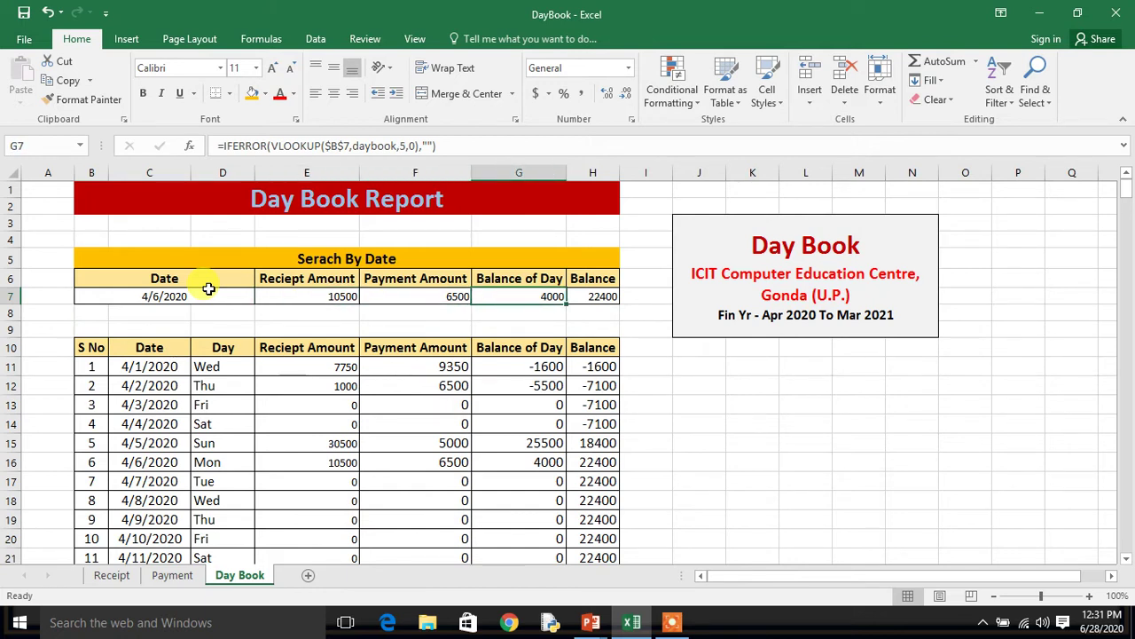
pyautogui.press('Right')
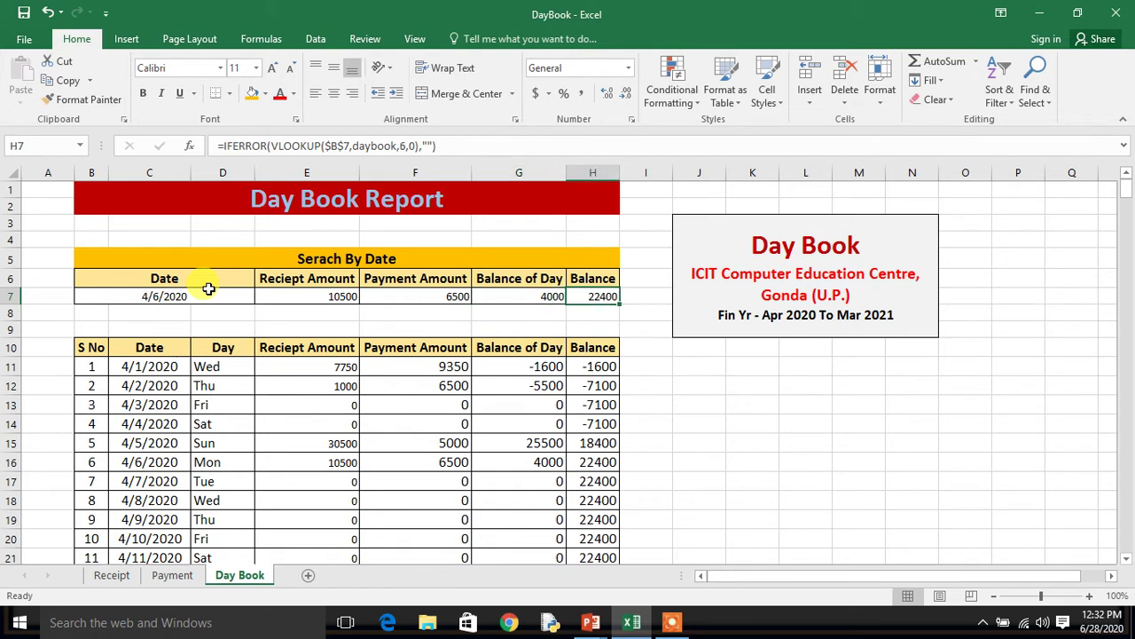
pyautogui.press('Left')
pyautogui.press('Left')
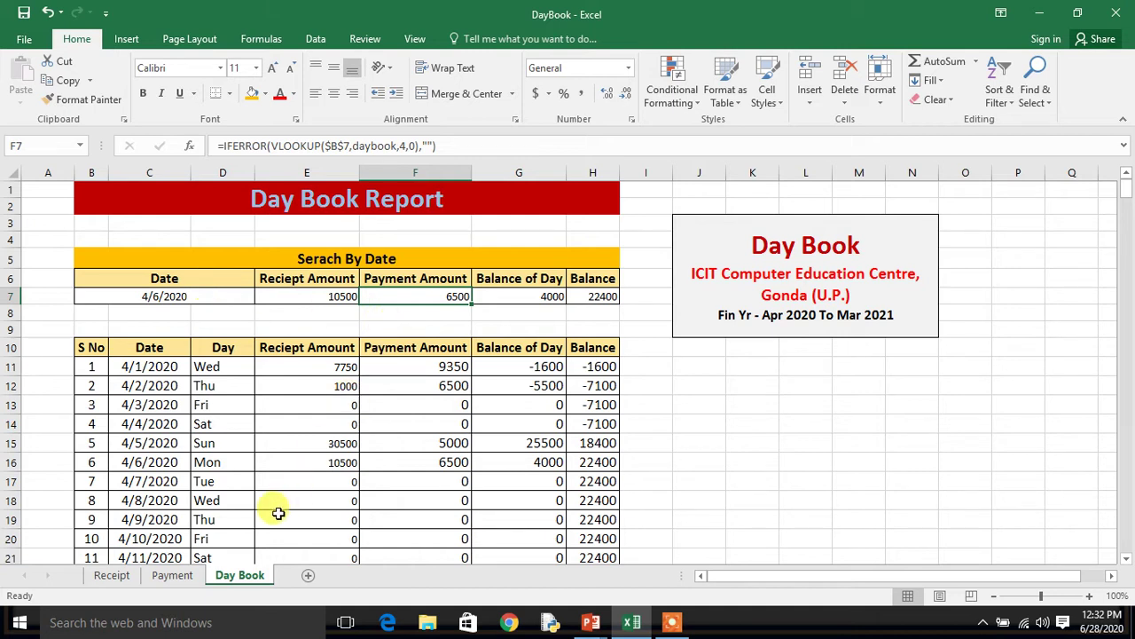
# Create a new blank workbook and rename Sheet1 to Receipt.
pyautogui.hotkey('ctrl', 'n')
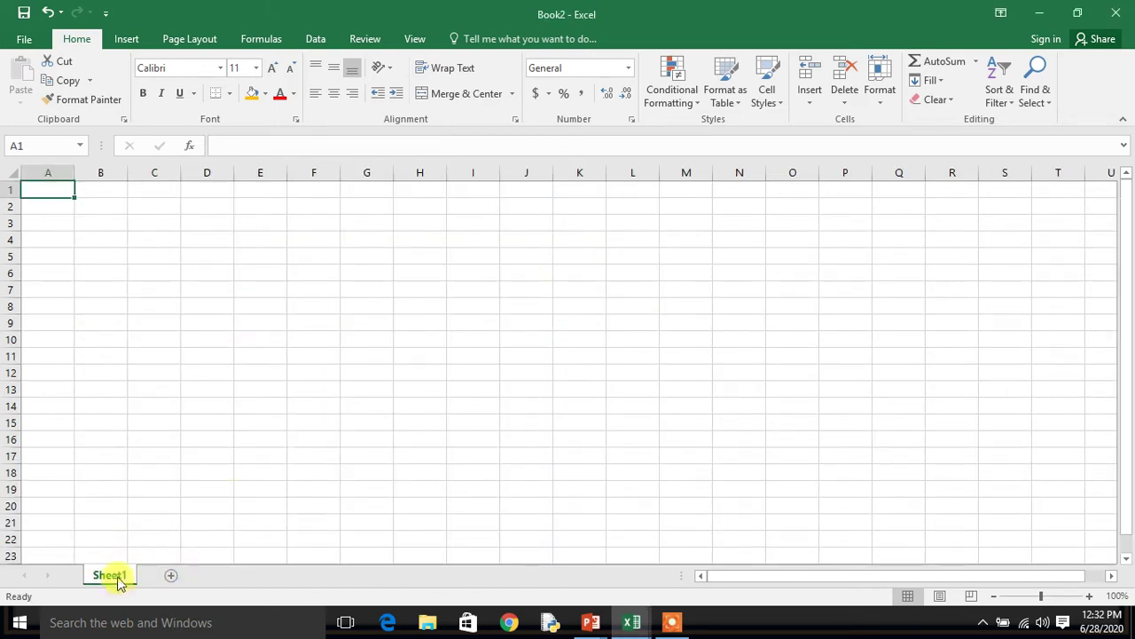
pyautogui.doubleClick(110, 575)
pyautogui.write('Receipt')
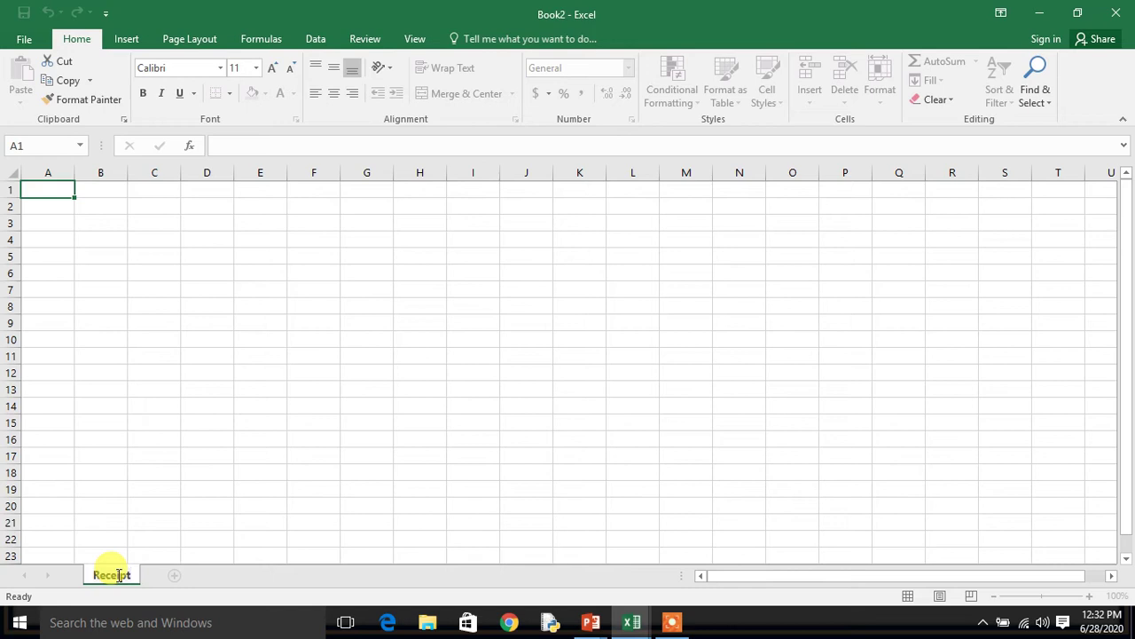
pyautogui.click(173, 536)
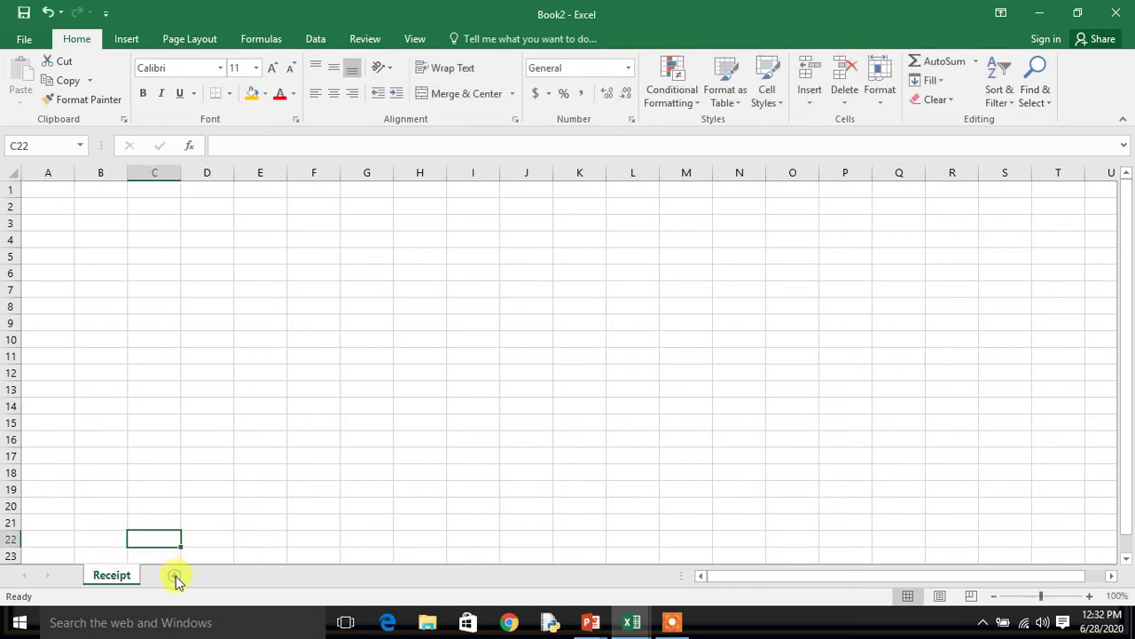
# Add two more sheets named Payment and Daybook, then return to Receipt.
pyautogui.click(176, 578)
pyautogui.doubleClick(174, 576)
pyautogui.write('Payment')
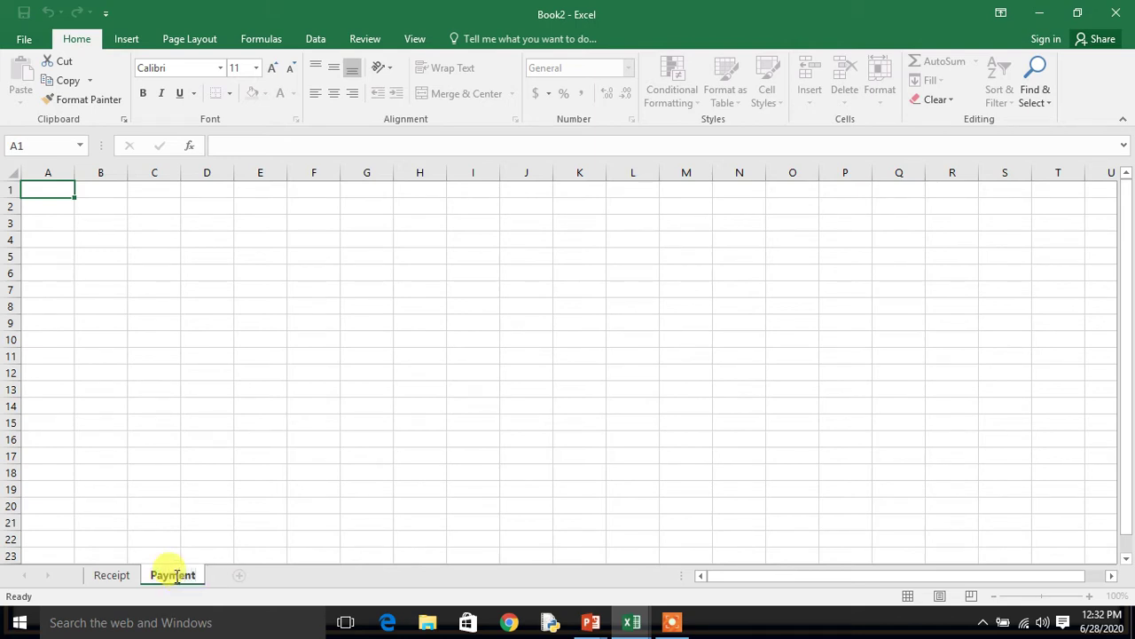
pyautogui.press('Return')
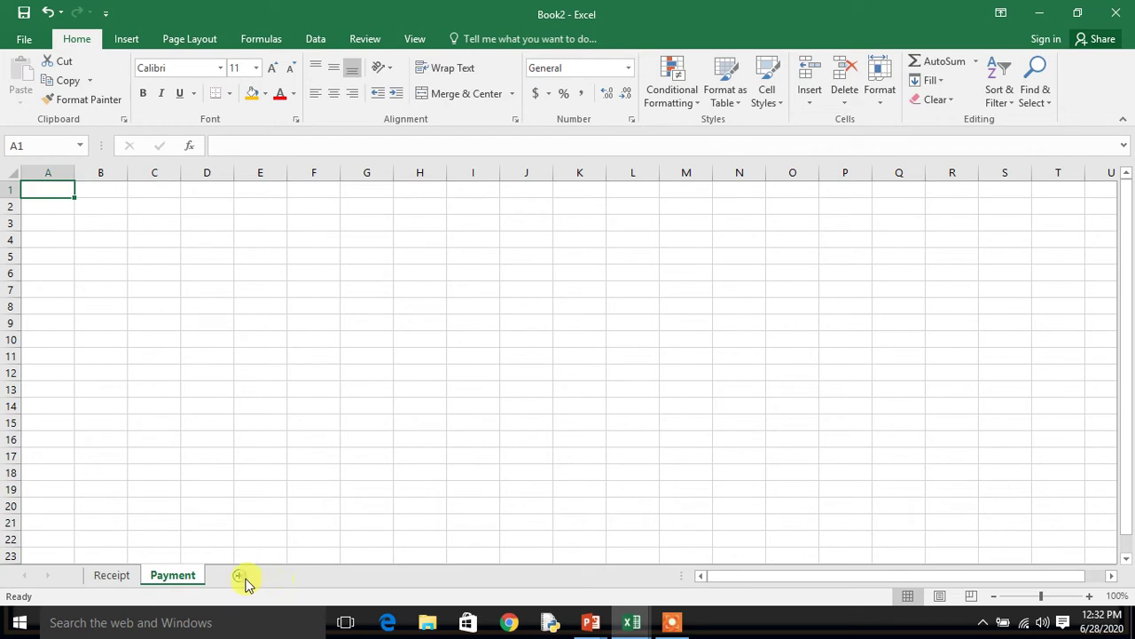
pyautogui.click(241, 576)
pyautogui.doubleClick(232, 575)
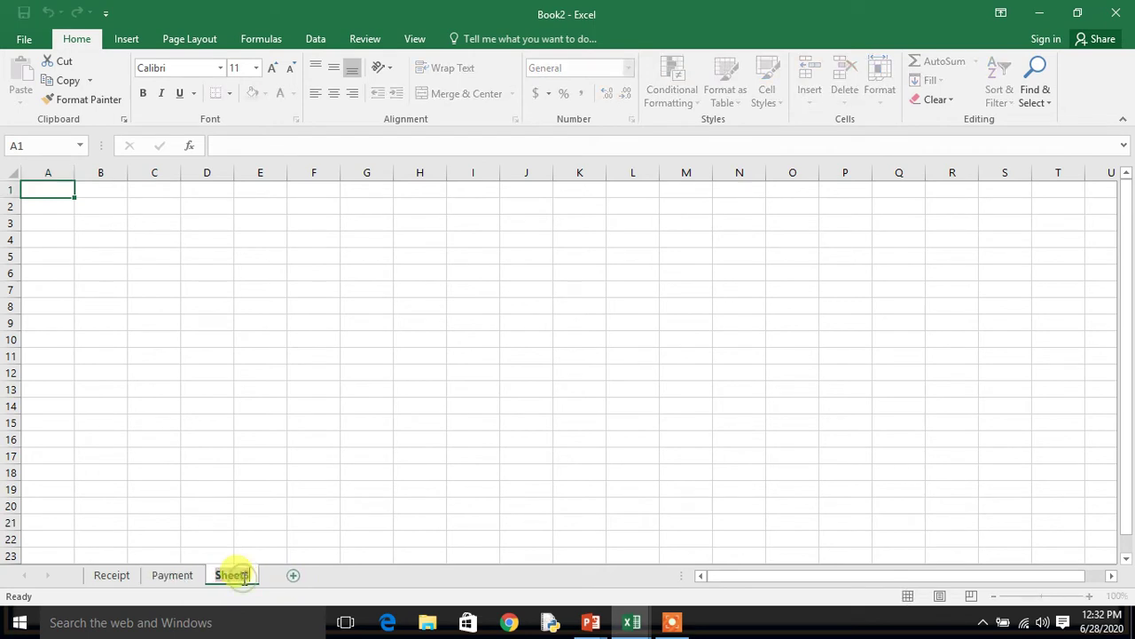
pyautogui.write('Daybook')
pyautogui.press('Return')
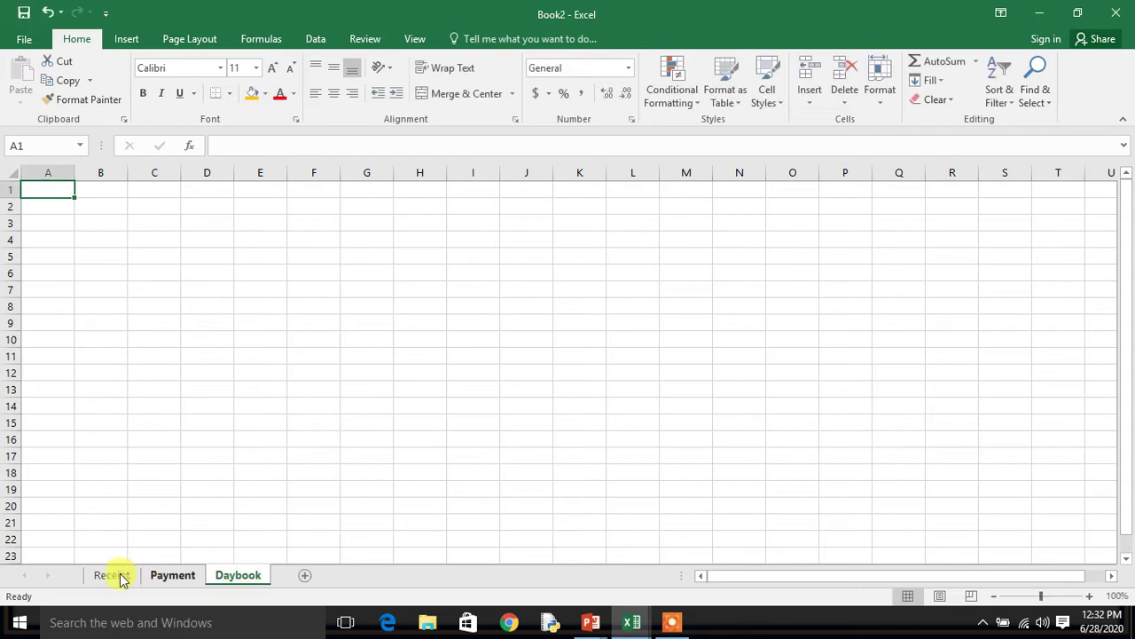
pyautogui.click(112, 575)
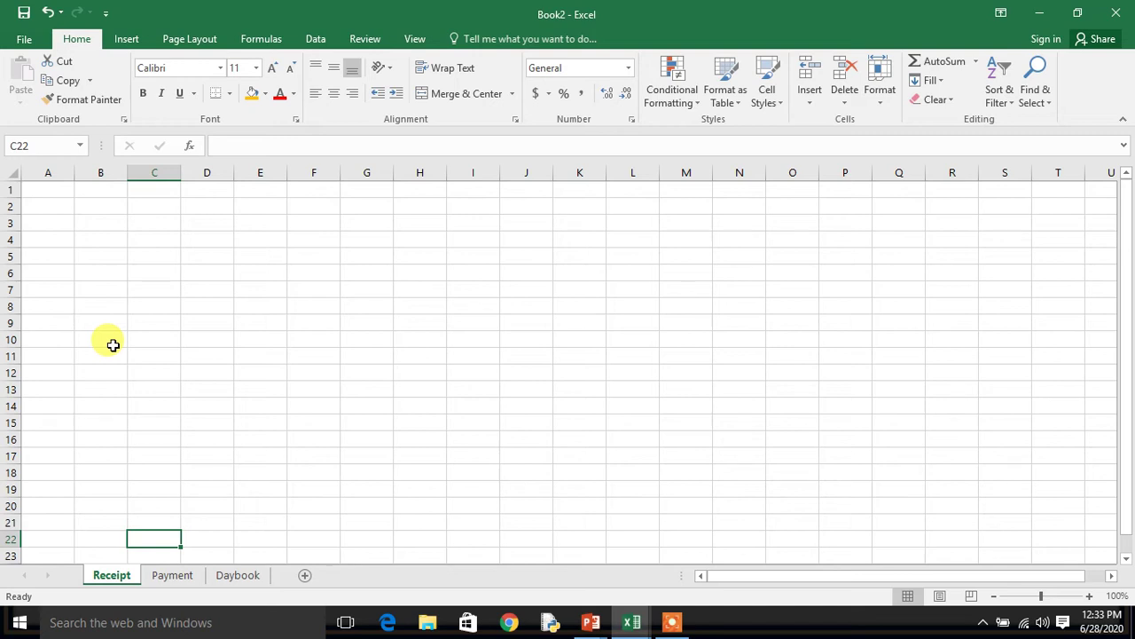
# Enter headings S. No., Day, Date and Particular from B10, widening columns D and E.
pyautogui.click(112, 345)
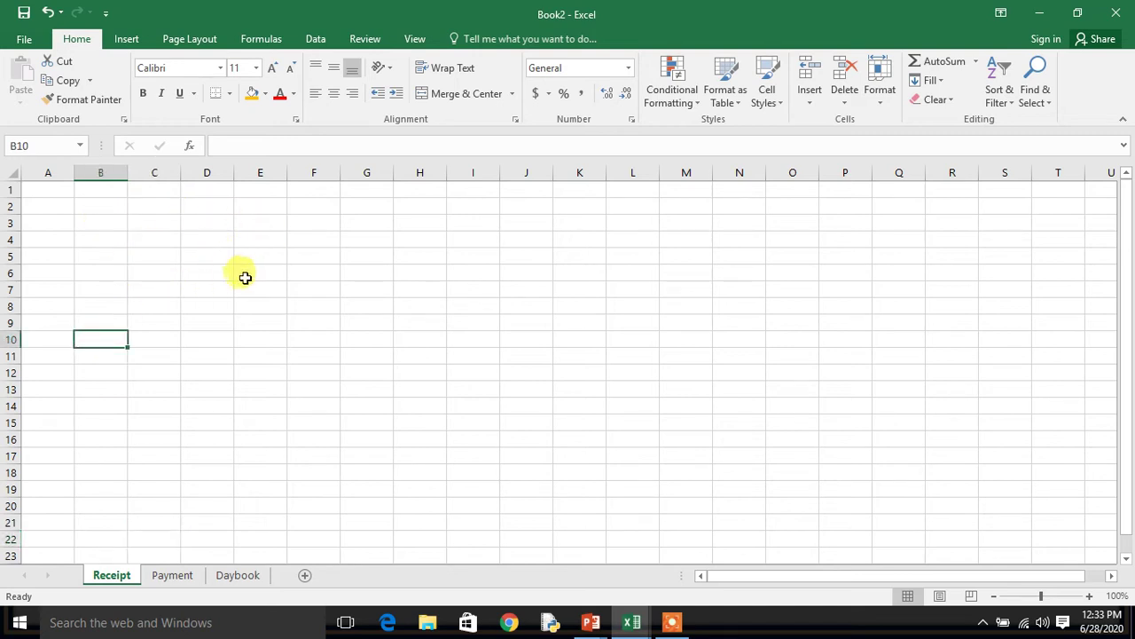
pyautogui.write('S')
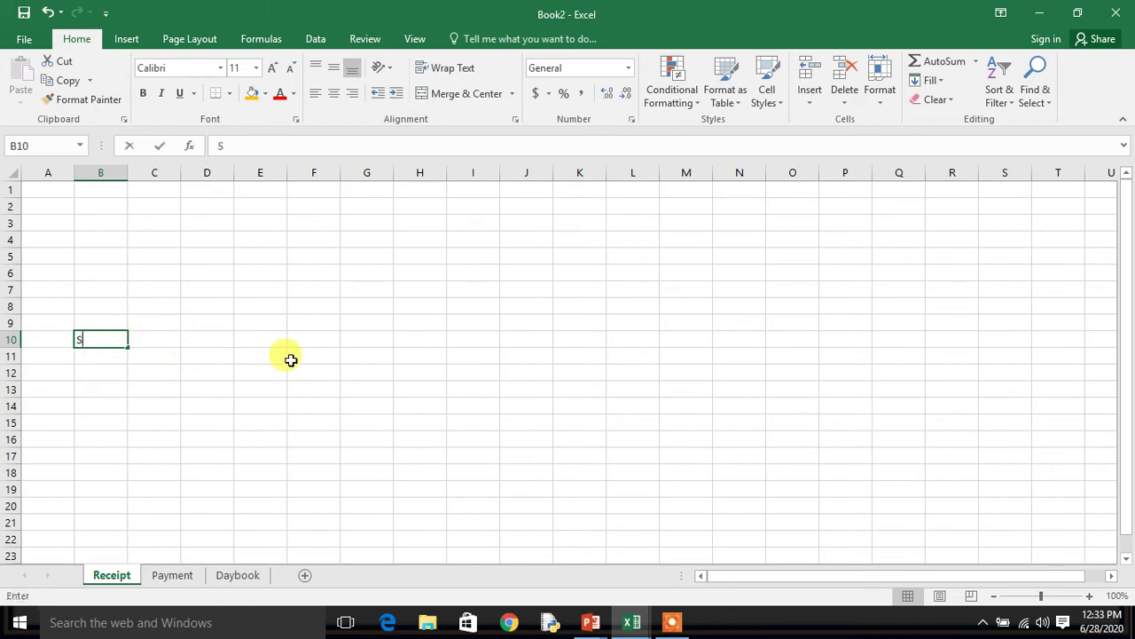
pyautogui.write('.')
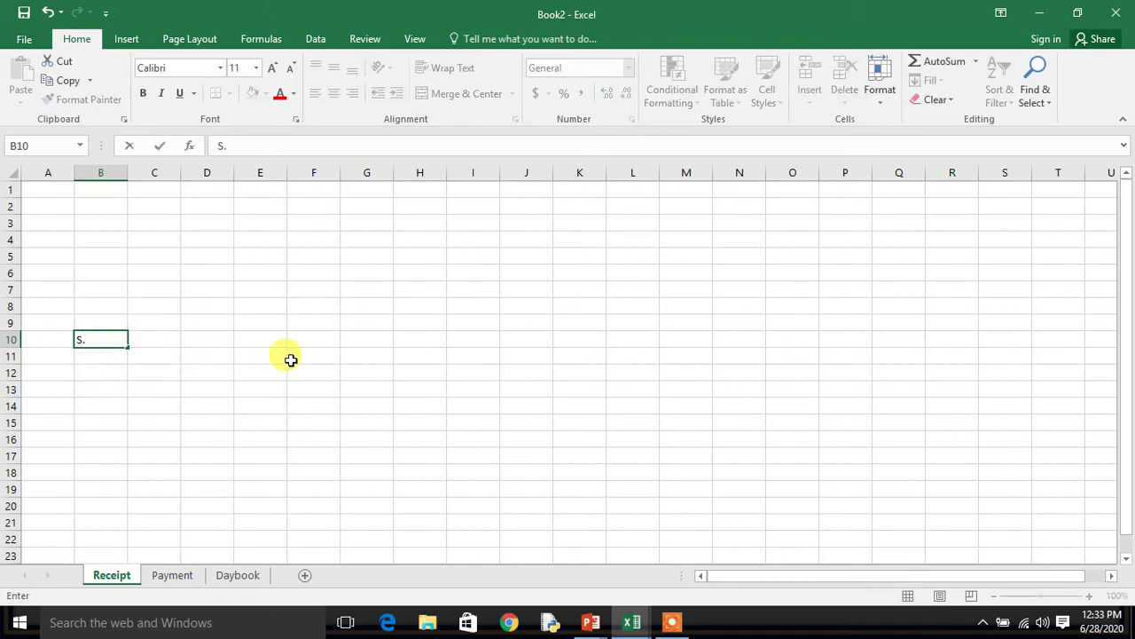
pyautogui.write(' No.')
pyautogui.press('Tab')
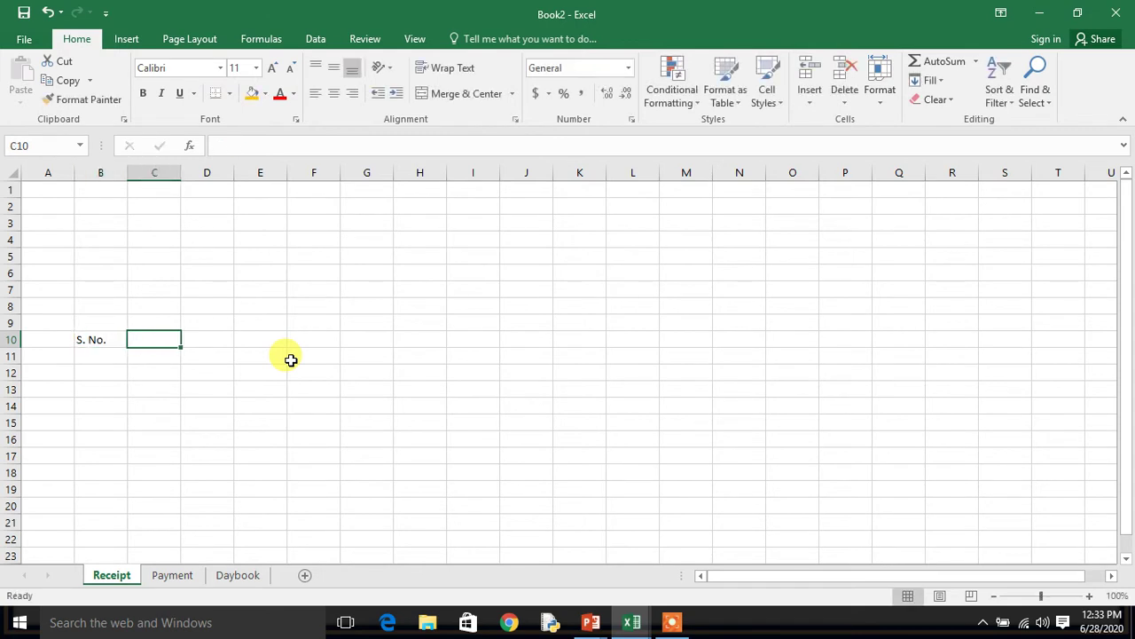
pyautogui.write('Day')
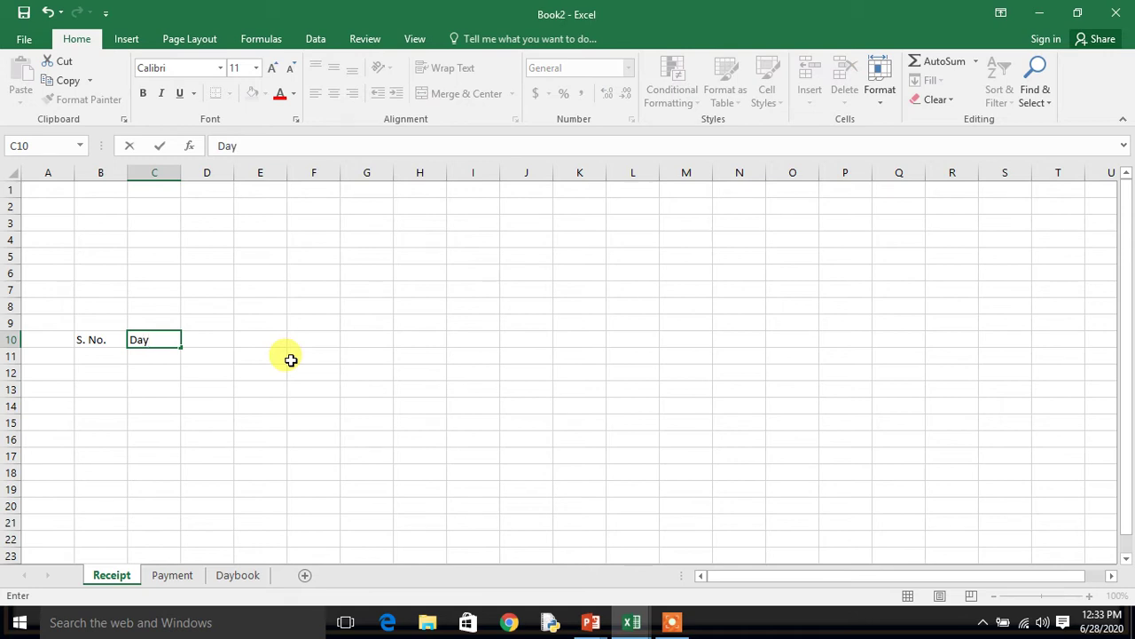
pyautogui.press('Tab')
pyautogui.write('Date')
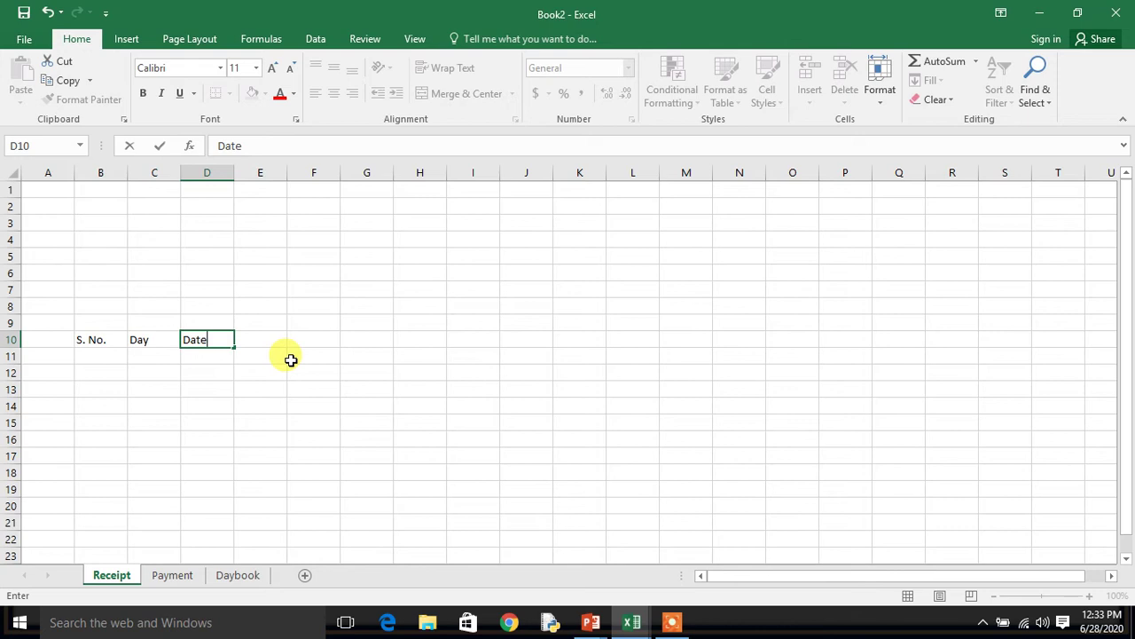
pyautogui.press('Tab')
pyautogui.write('Particul')
pyautogui.write('r')
pyautogui.press('Tab')
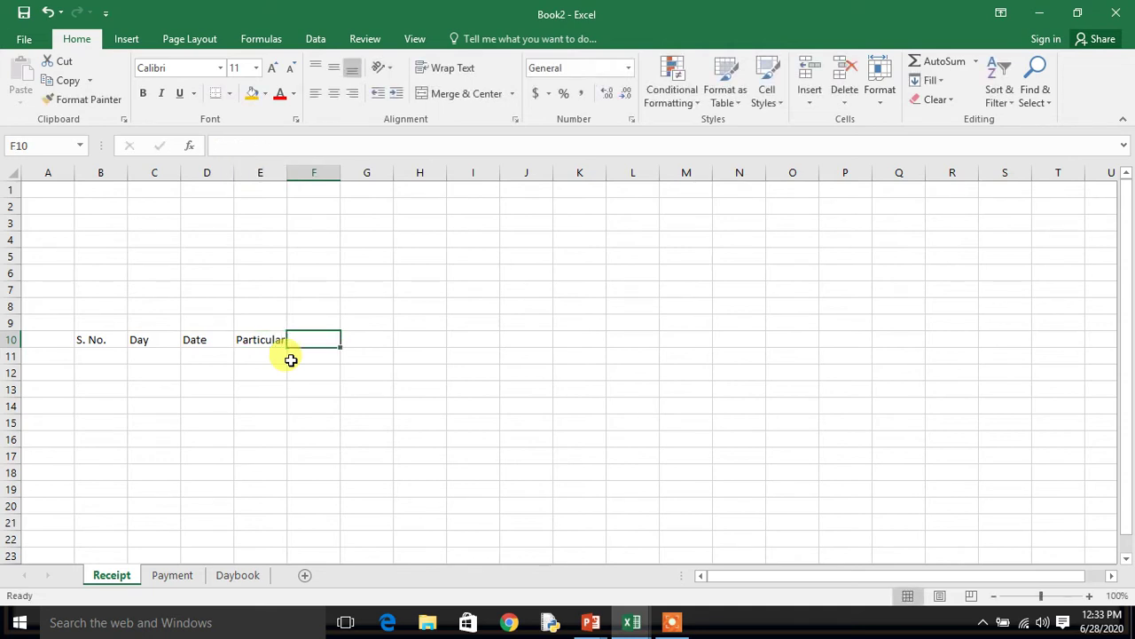
pyautogui.moveTo(288, 174); pyautogui.dragTo(377, 188)
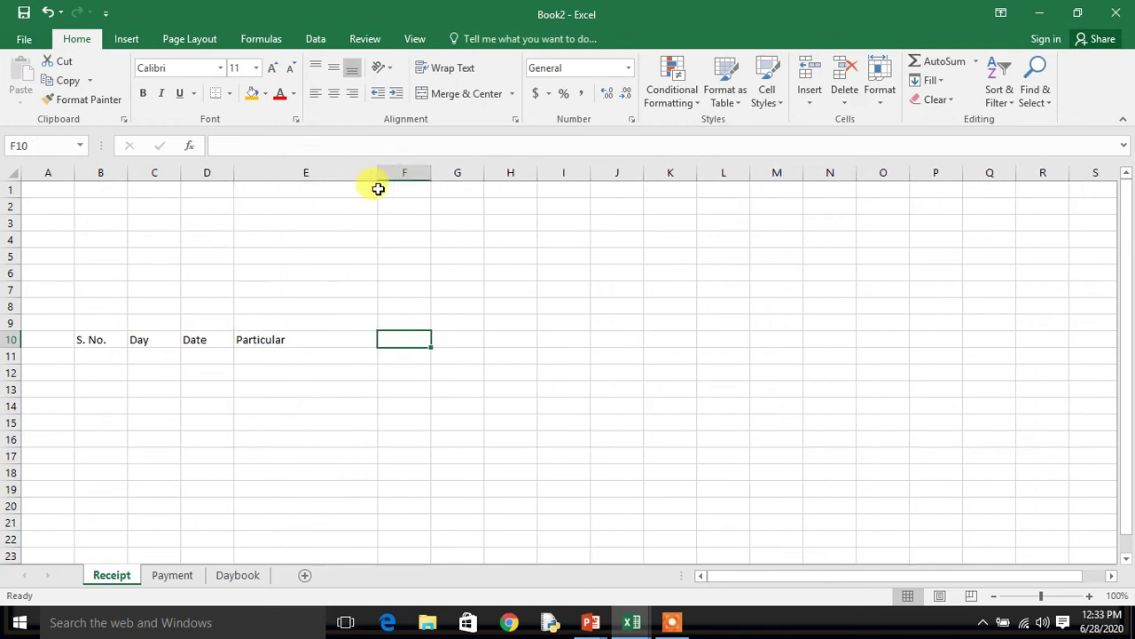
pyautogui.moveTo(238, 177); pyautogui.dragTo(255, 175)
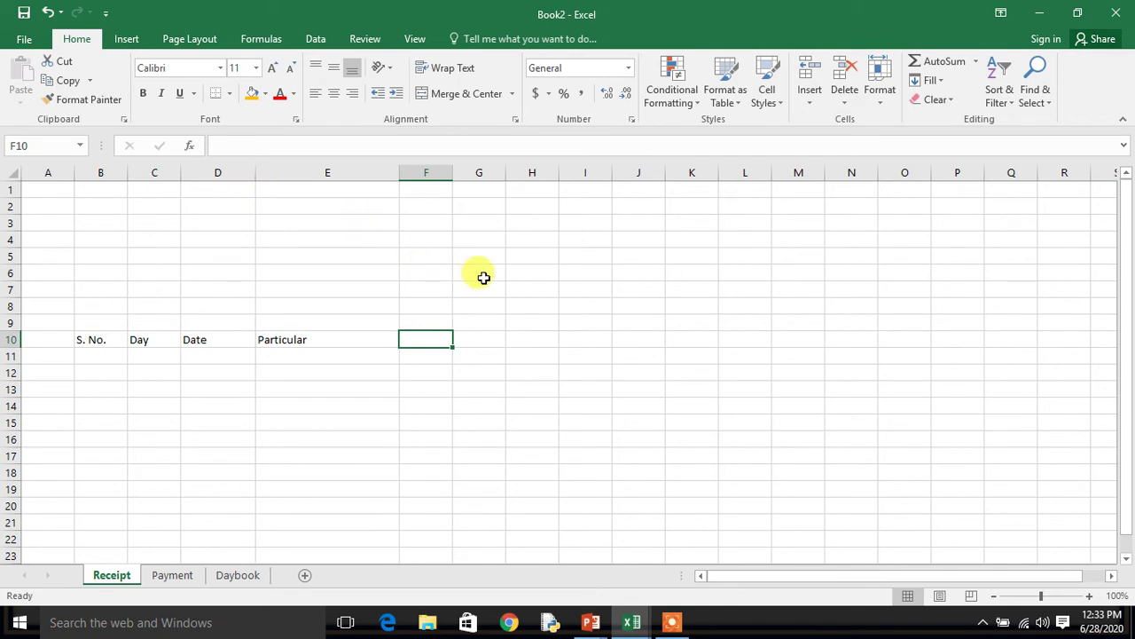
# Add headings Receipt Method, Amount and Description, widening columns F, G and H to fit.
pyautogui.write('Receipt Method')
pyautogui.press('Return')
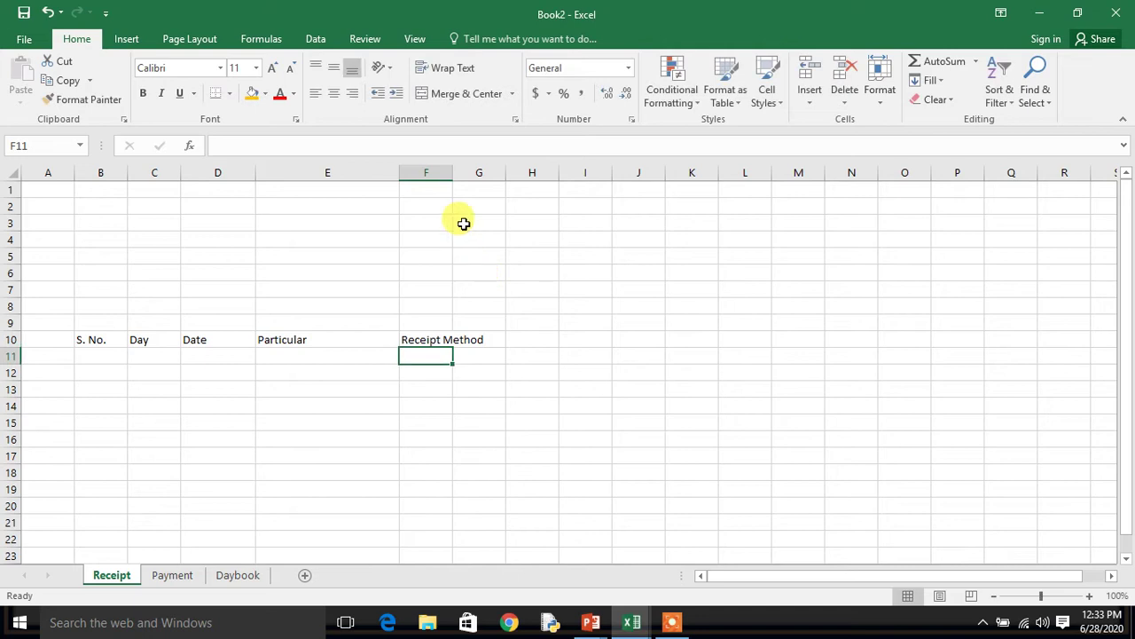
pyautogui.moveTo(453, 174); pyautogui.dragTo(534, 181)
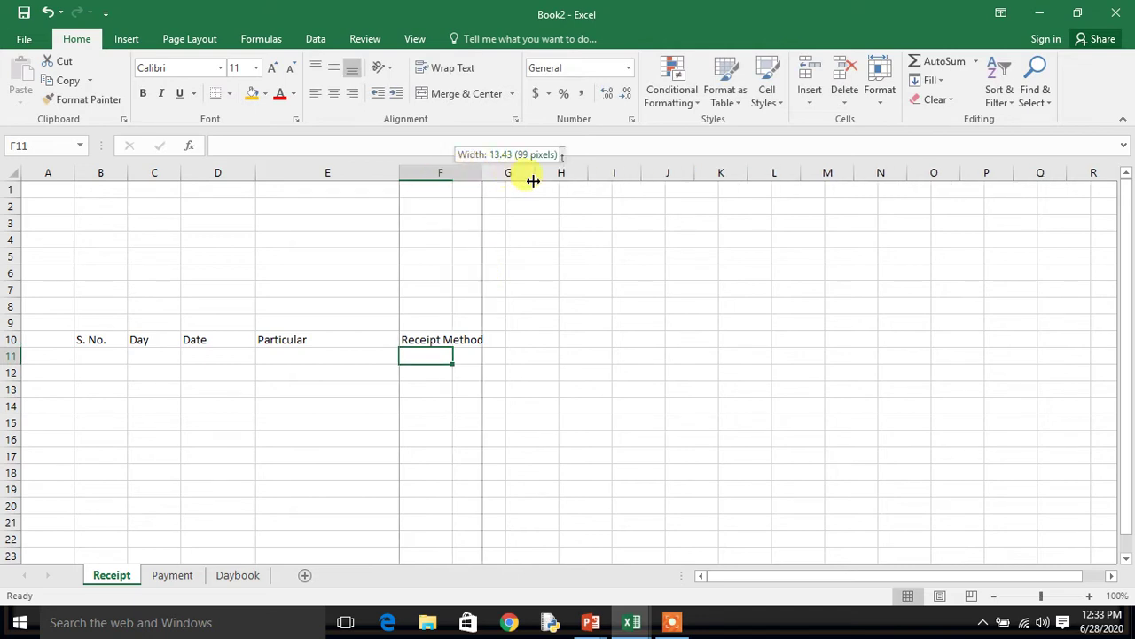
pyautogui.press('Up')
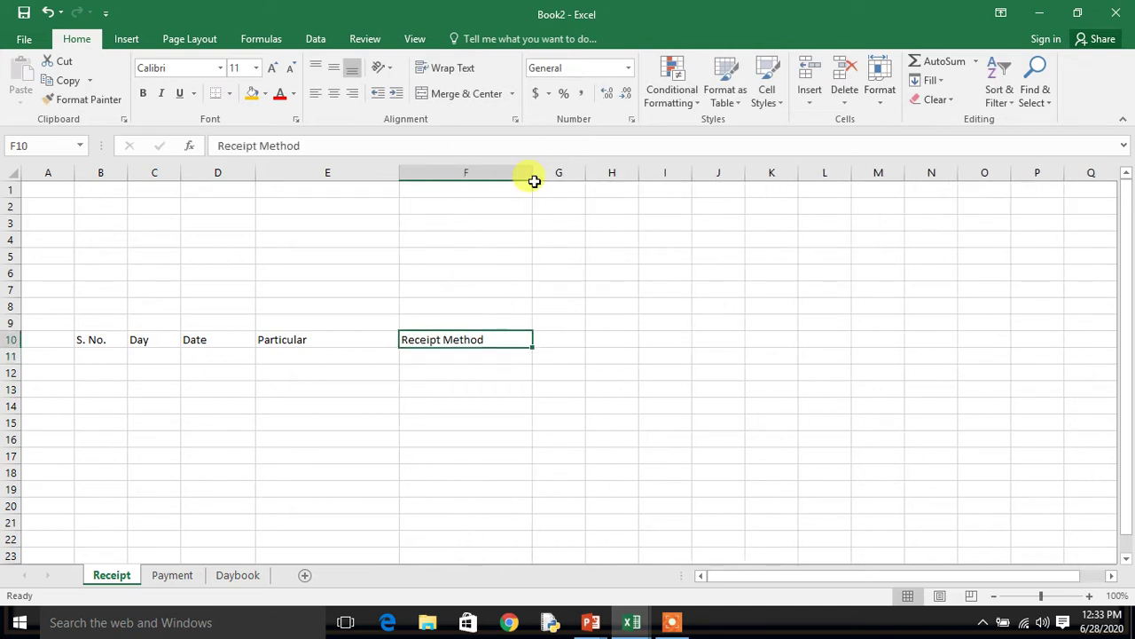
pyautogui.press('Right')
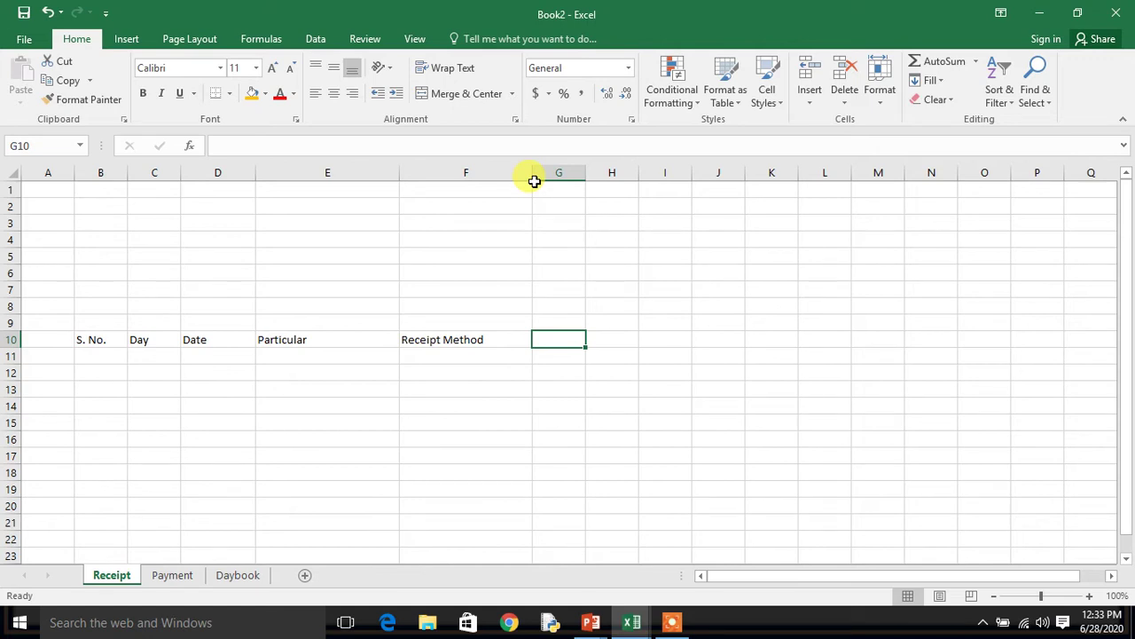
pyautogui.write('Amount')
pyautogui.press('Tab')
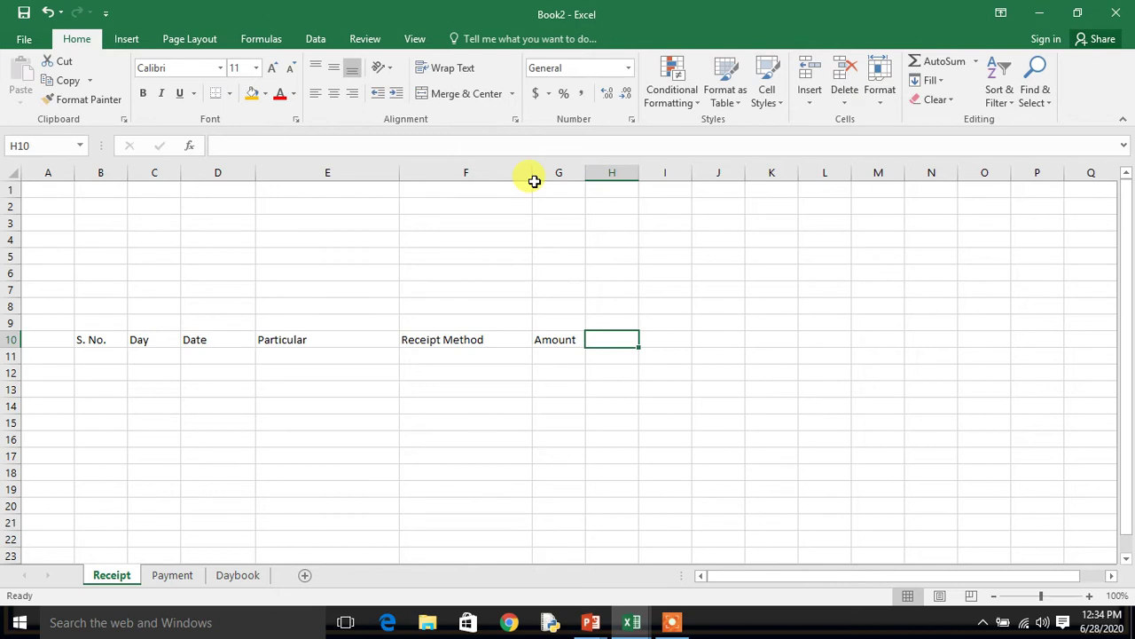
pyautogui.moveTo(587, 172); pyautogui.dragTo(612, 172)
pyautogui.write('D')
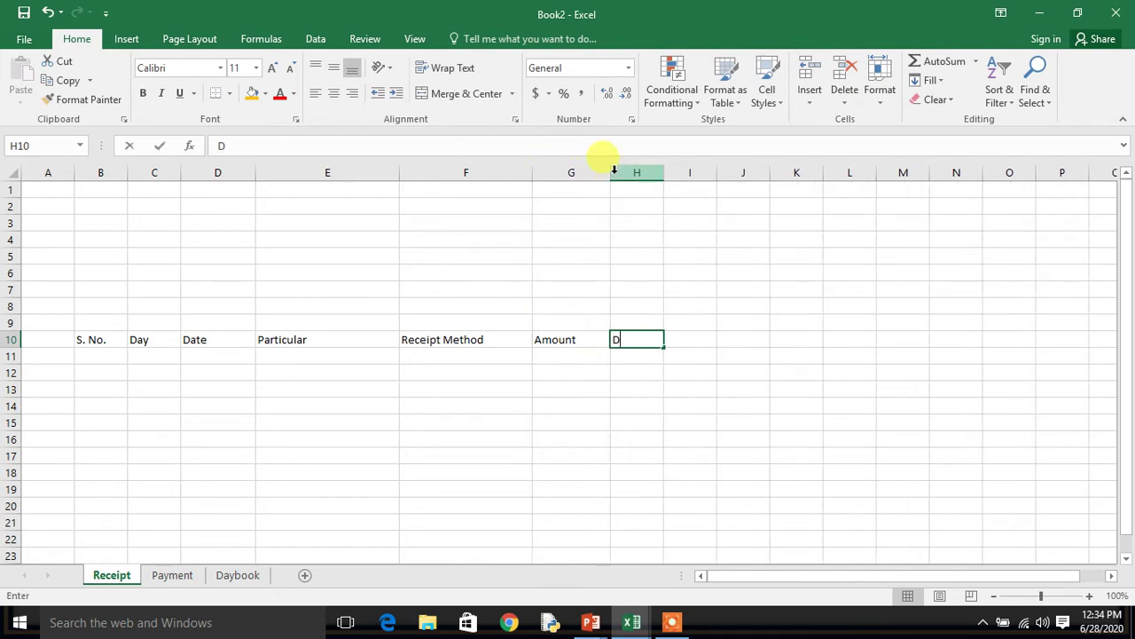
pyautogui.write('escription')
pyautogui.click(613, 172)
pyautogui.press('Return')
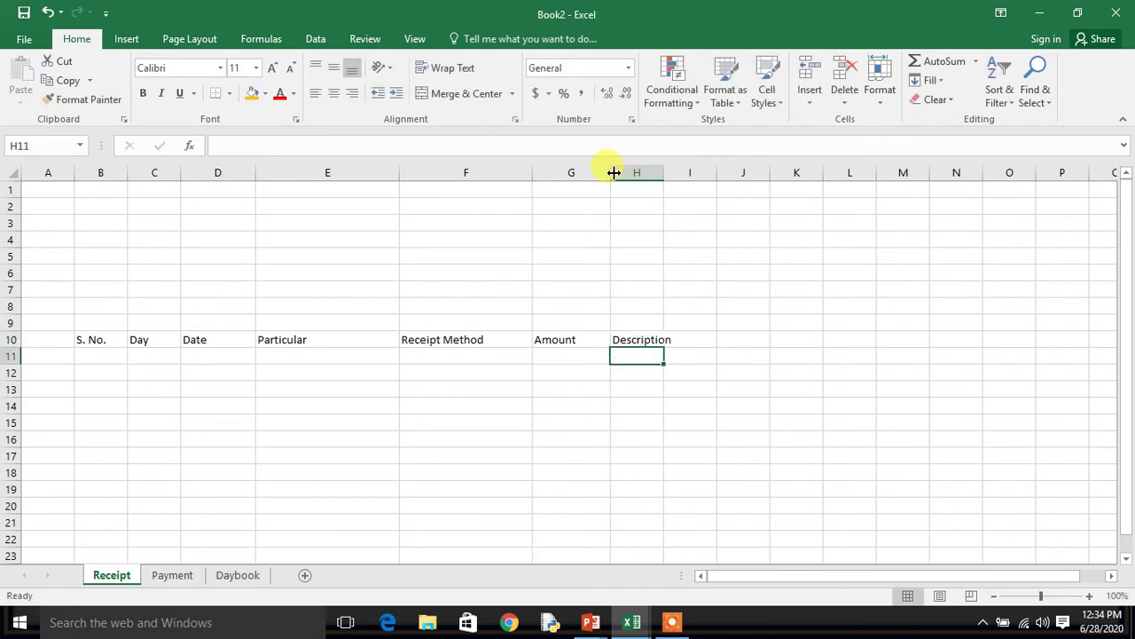
pyautogui.moveTo(664, 170); pyautogui.dragTo(756, 177)
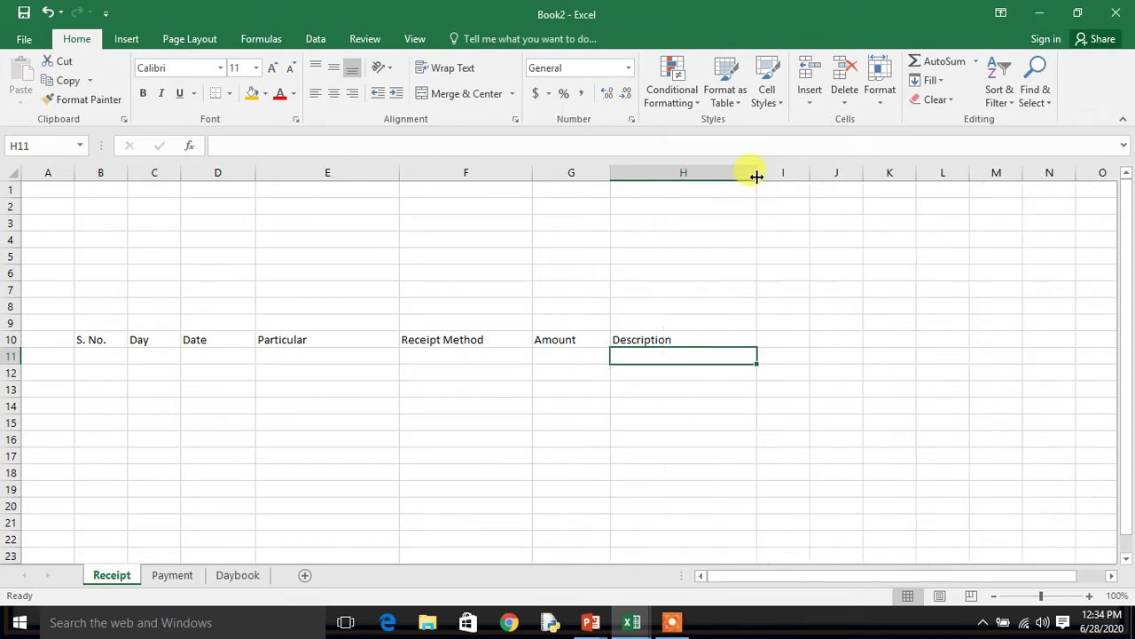
# Centre the B10:H10 headings, set font size 12 and make them bold.
pyautogui.click(120, 337)
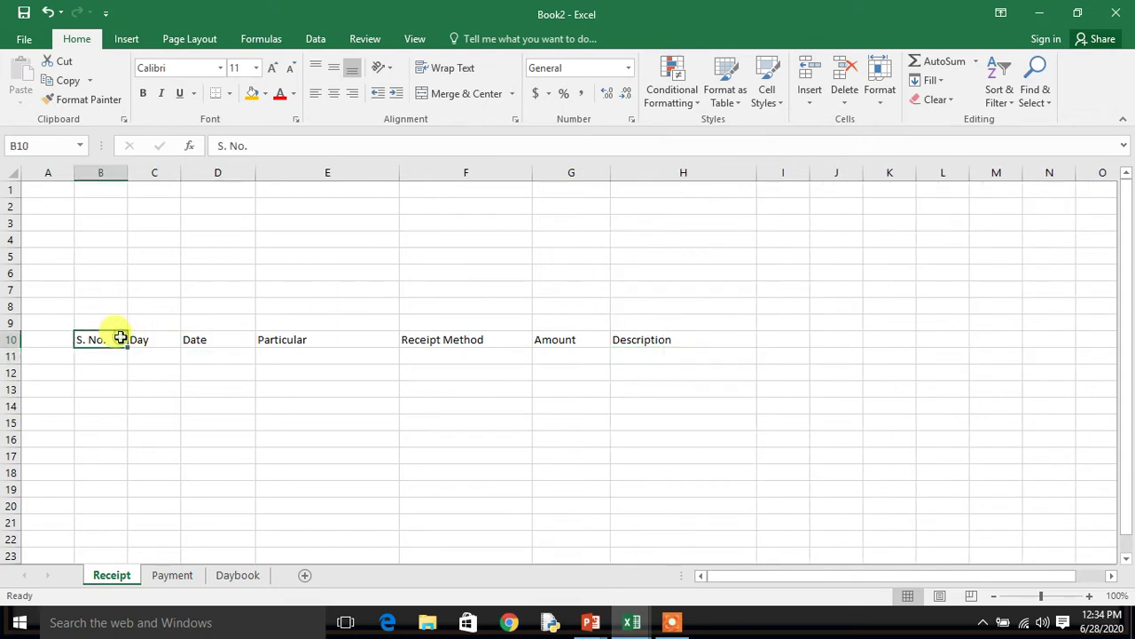
pyautogui.hotkey('shift', 'Right')
pyautogui.hotkey('shift', 'Right')
pyautogui.hotkey('shift', 'Right')
pyautogui.hotkey('shift', 'Right')
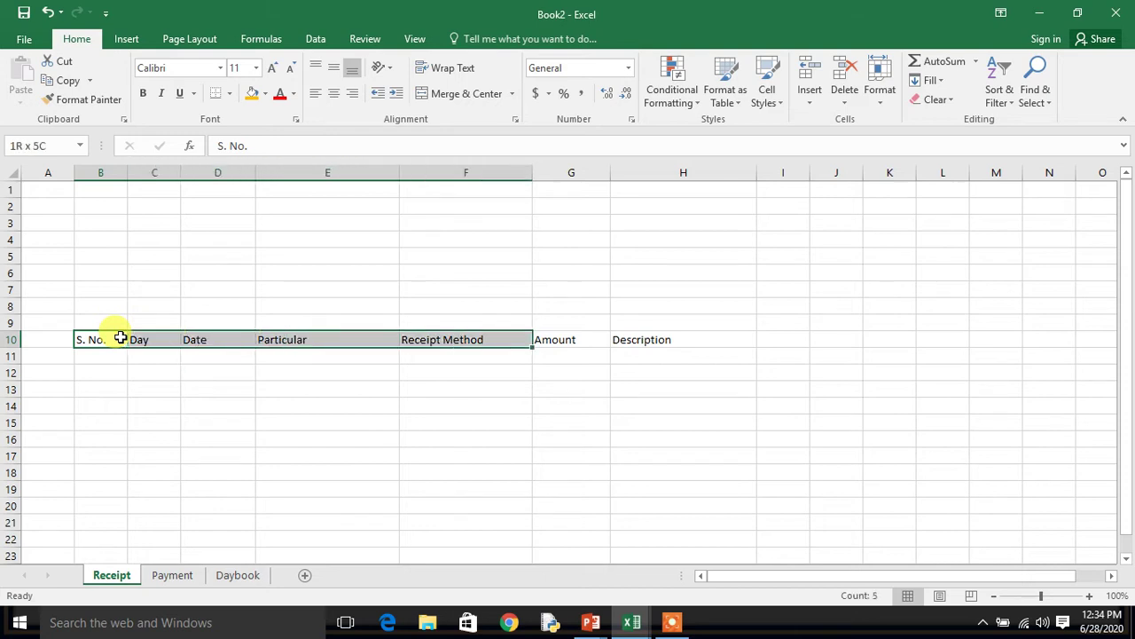
pyautogui.hotkey('shift', 'Right')
pyautogui.hotkey('shift', 'Right')
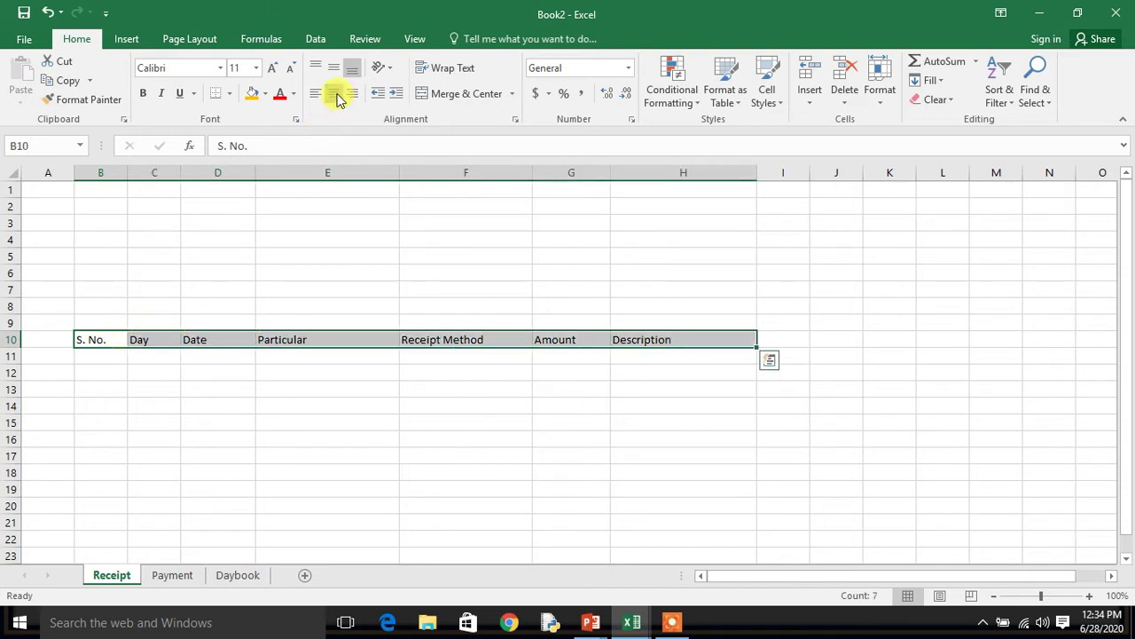
pyautogui.click(334, 94)
pyautogui.click(241, 69)
pyautogui.write('12')
pyautogui.press('Return')
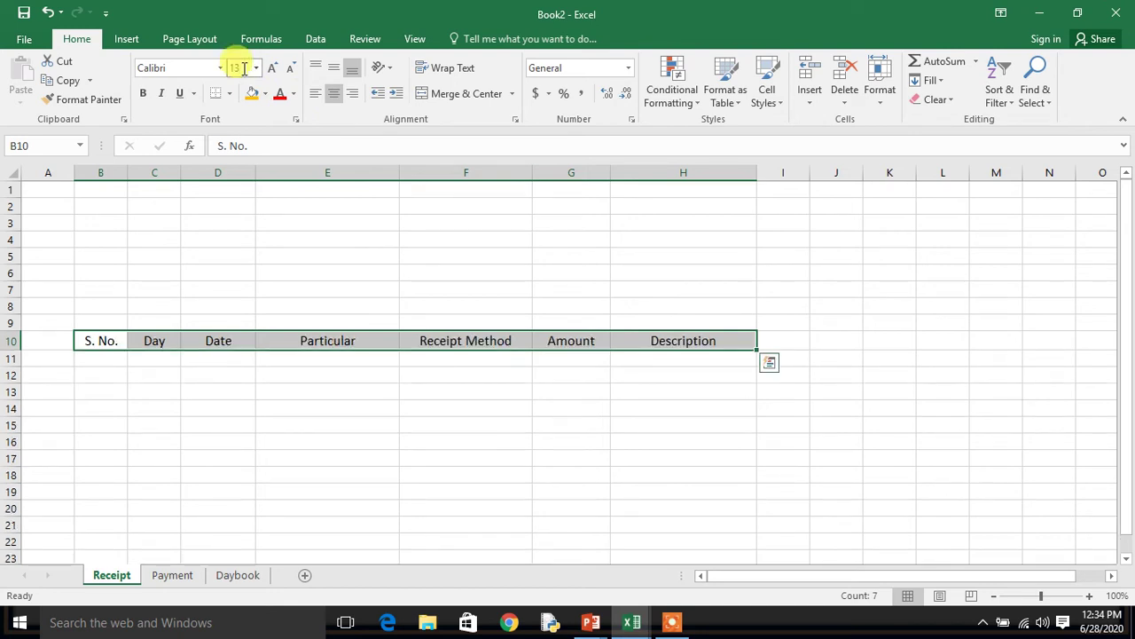
pyautogui.click(143, 94)
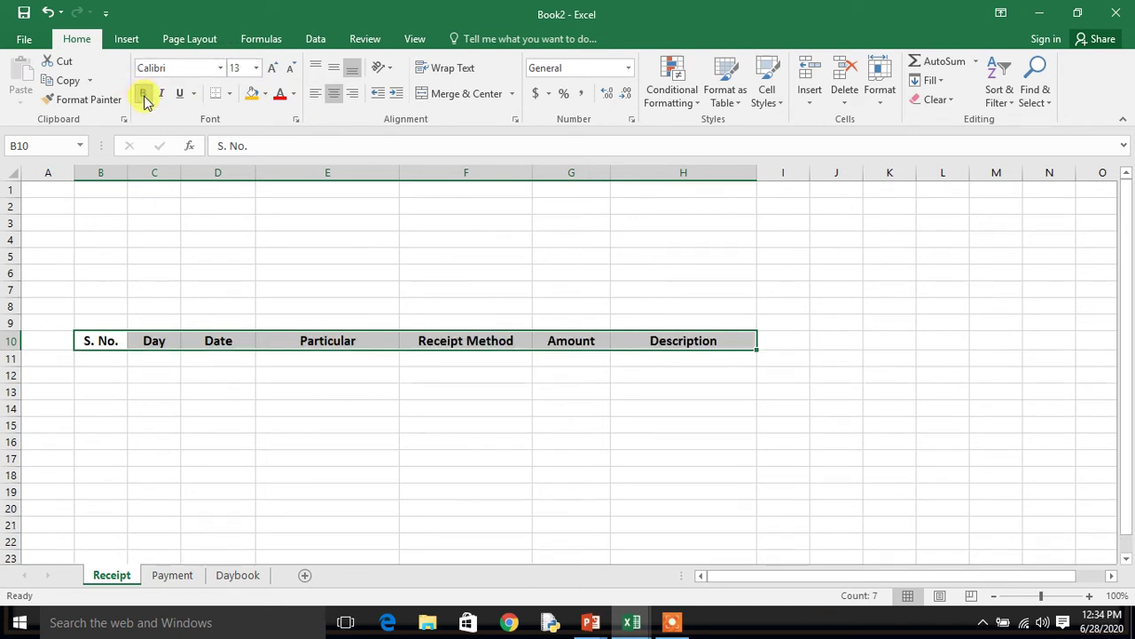
# Select B10:H12 and start converting it into a table with Ctrl+T.
pyautogui.press('Down')
pyautogui.press('Up')
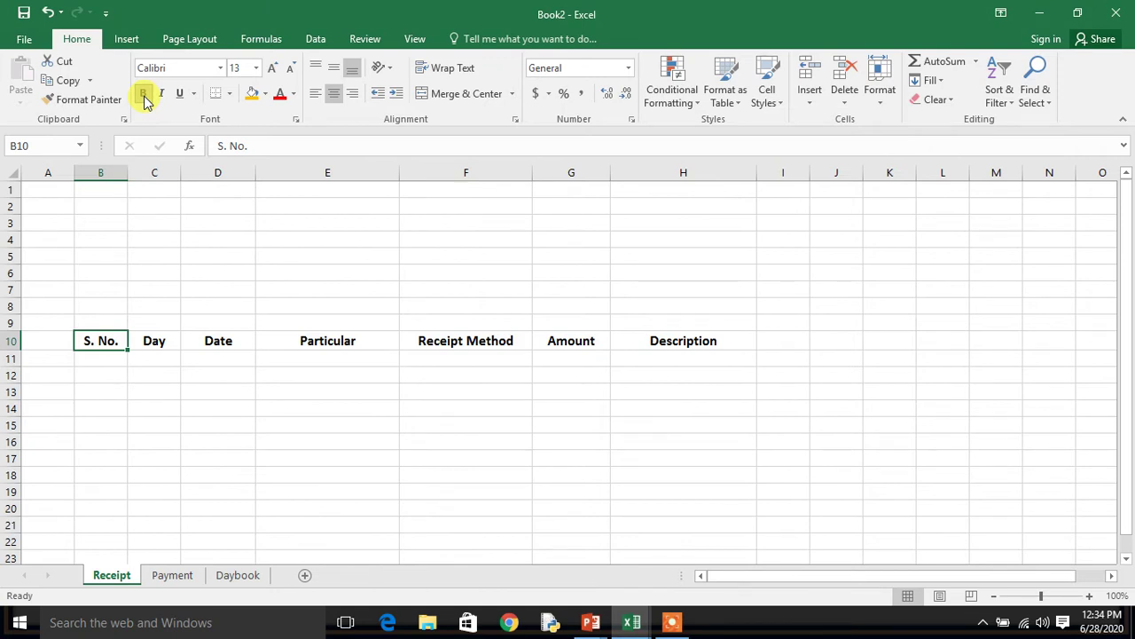
pyautogui.hotkey('shift', 'Right')
pyautogui.hotkey('shift', 'Right')
pyautogui.hotkey('shift', 'Right')
pyautogui.hotkey('shift', 'Right')
pyautogui.hotkey('shift', 'Right')
pyautogui.hotkey('shift', 'Right')
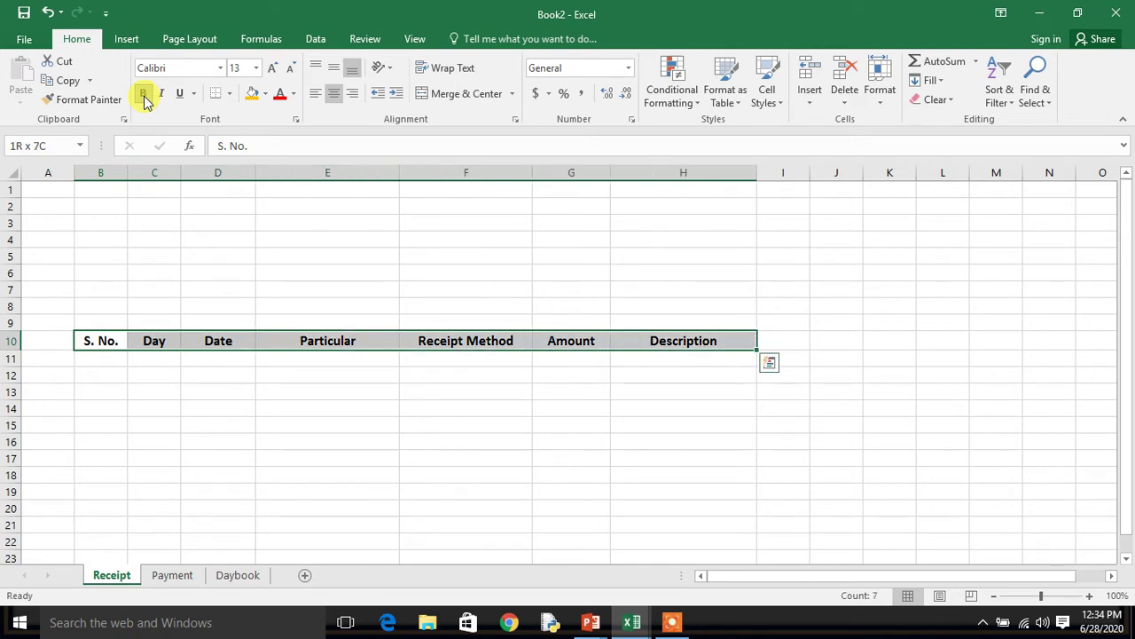
pyautogui.hotkey('shift', 'Down')
pyautogui.hotkey('shift', 'Down')
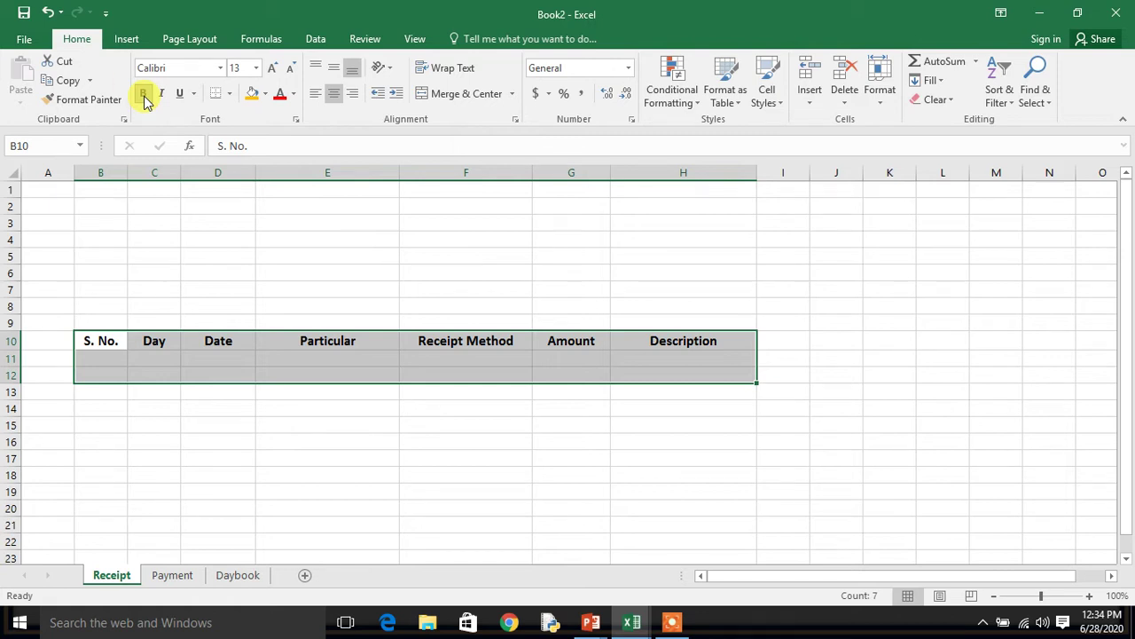
pyautogui.hotkey('ctrl', 't')
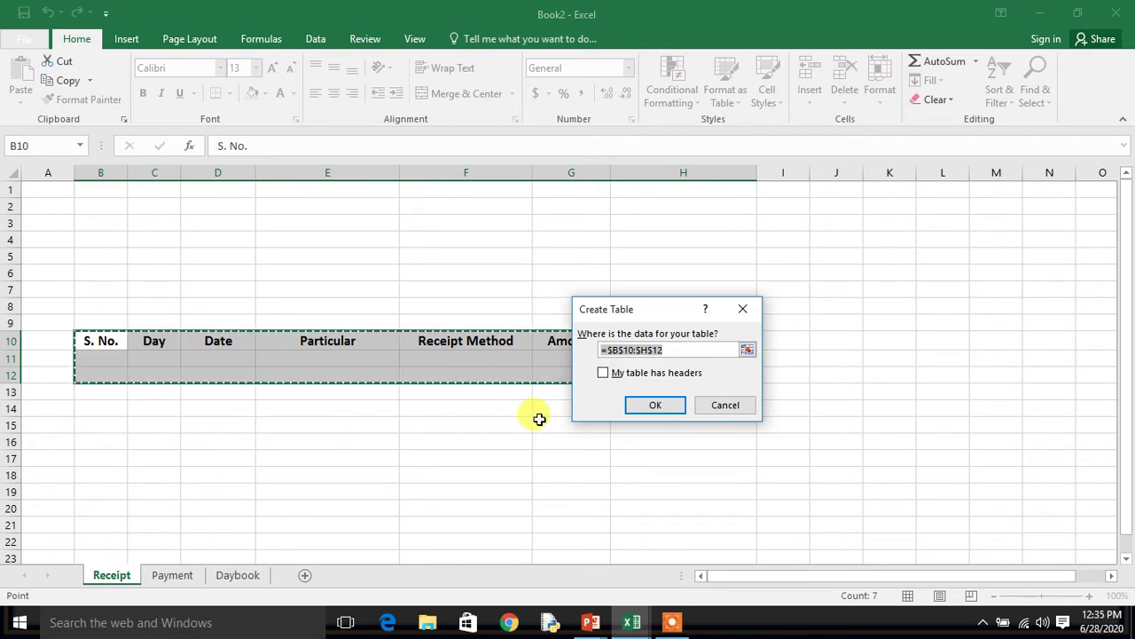
# Create the table with 'My table has headers' ticked.
pyautogui.click(603, 373)
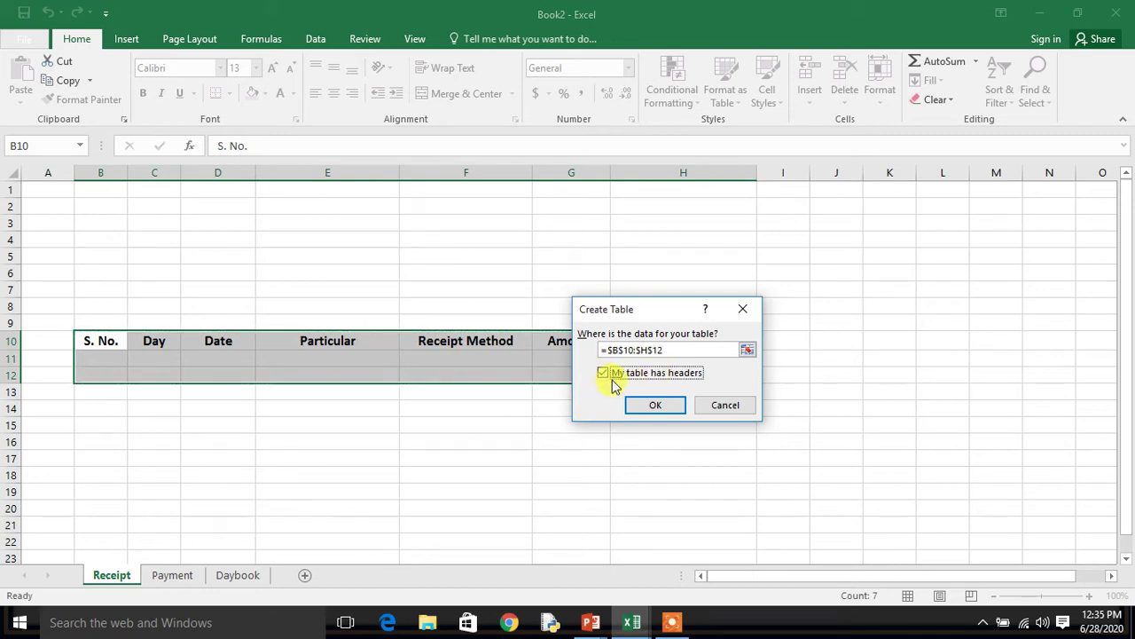
pyautogui.click(663, 408)
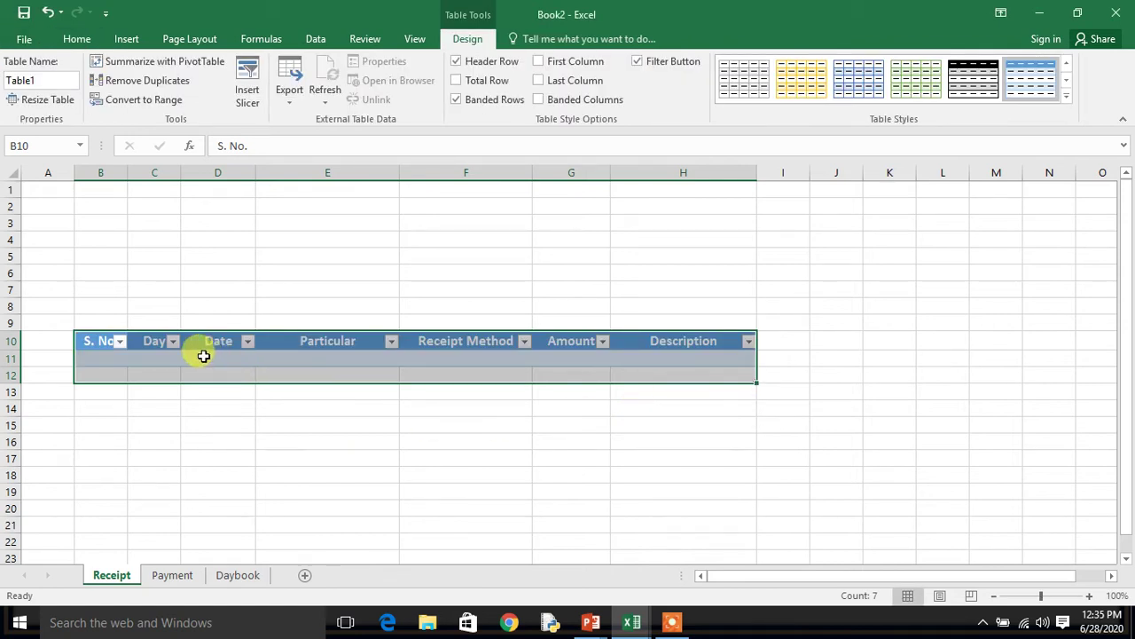
pyautogui.click(140, 366)
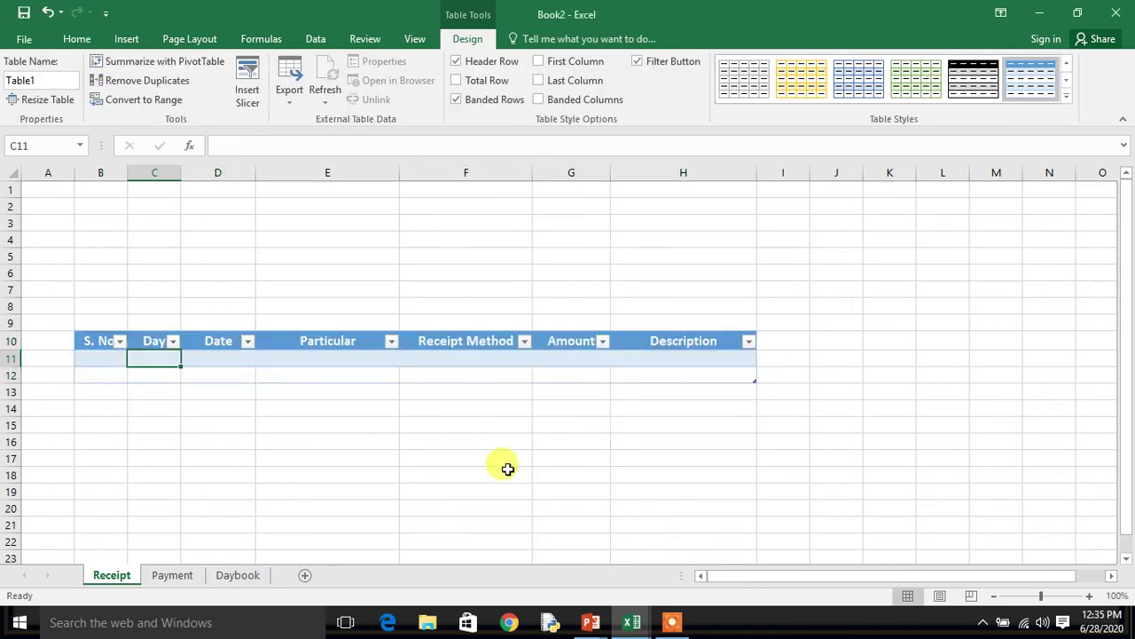
pyautogui.press('Left')
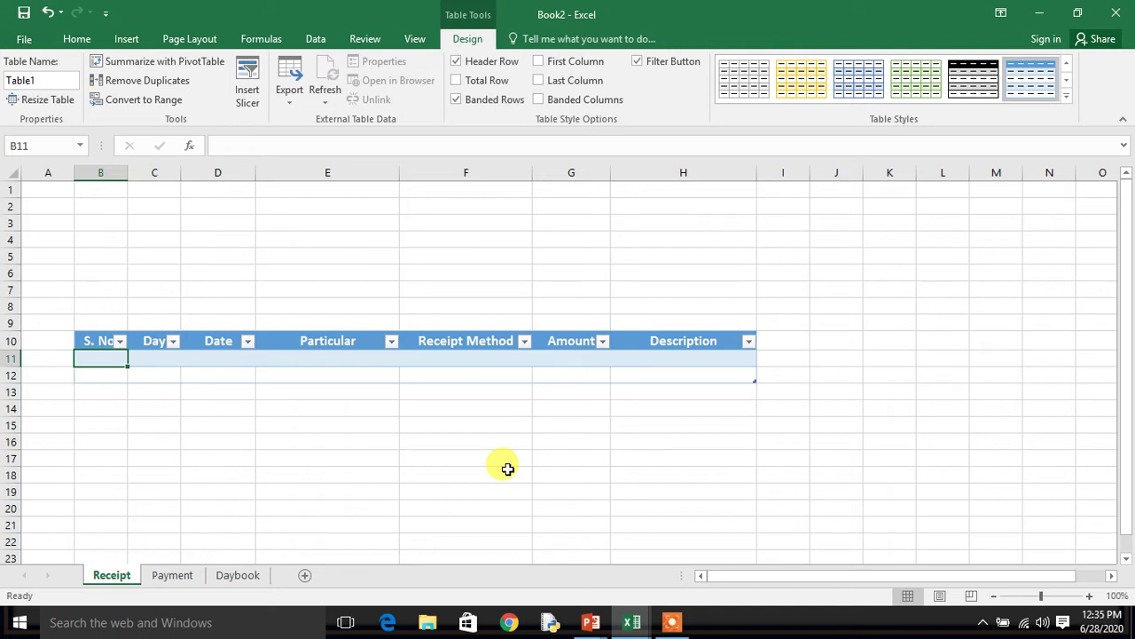
pyautogui.press('Right')
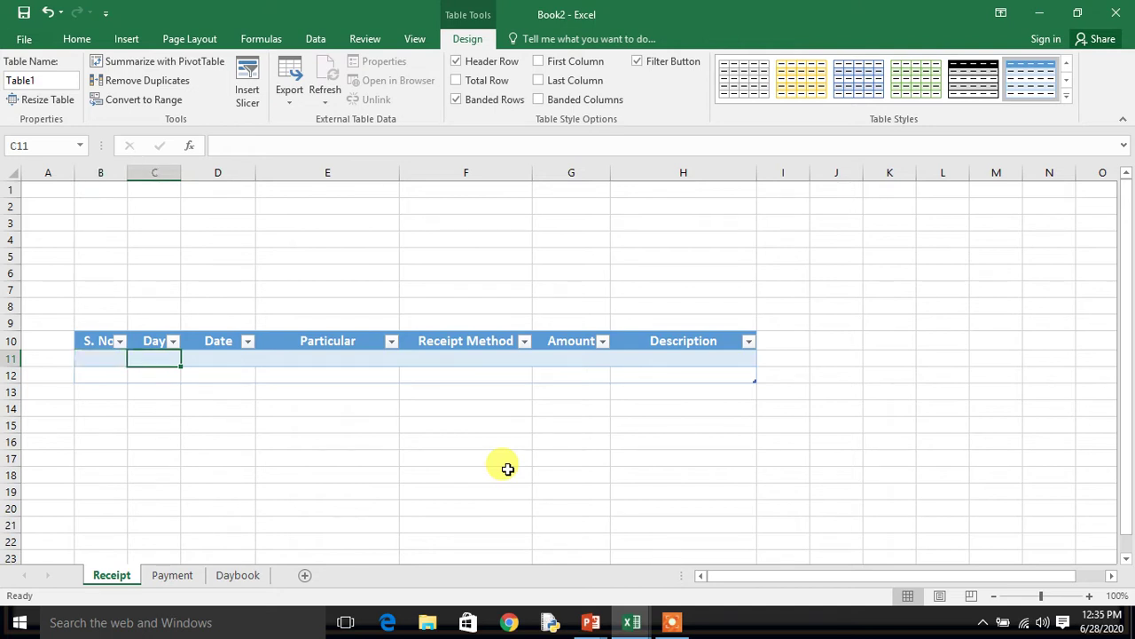
pyautogui.press('Right')
pyautogui.press('Right')
pyautogui.press('Right')
pyautogui.press('Left')
pyautogui.press('Left')
pyautogui.press('Left')
pyautogui.press('Left')
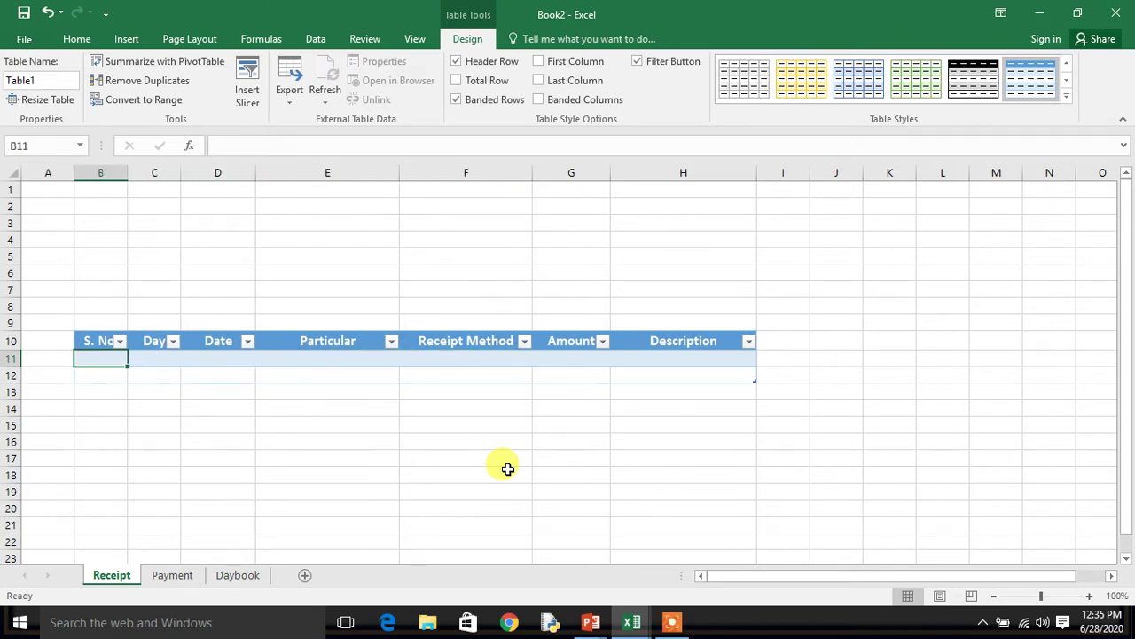
pyautogui.press('Right')
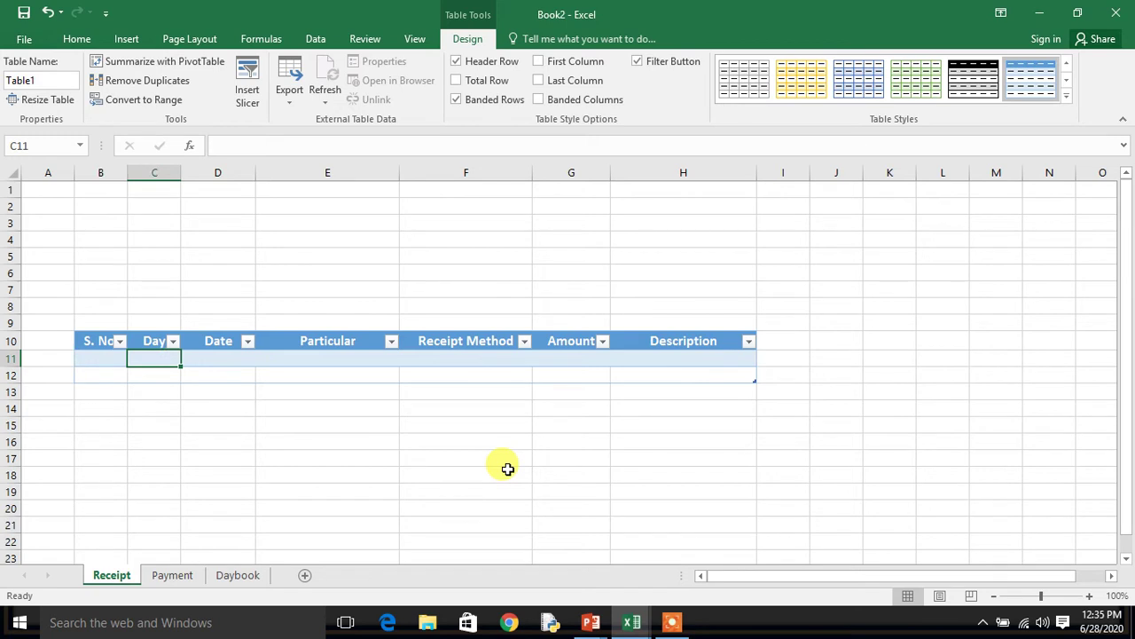
pyautogui.press('Right')
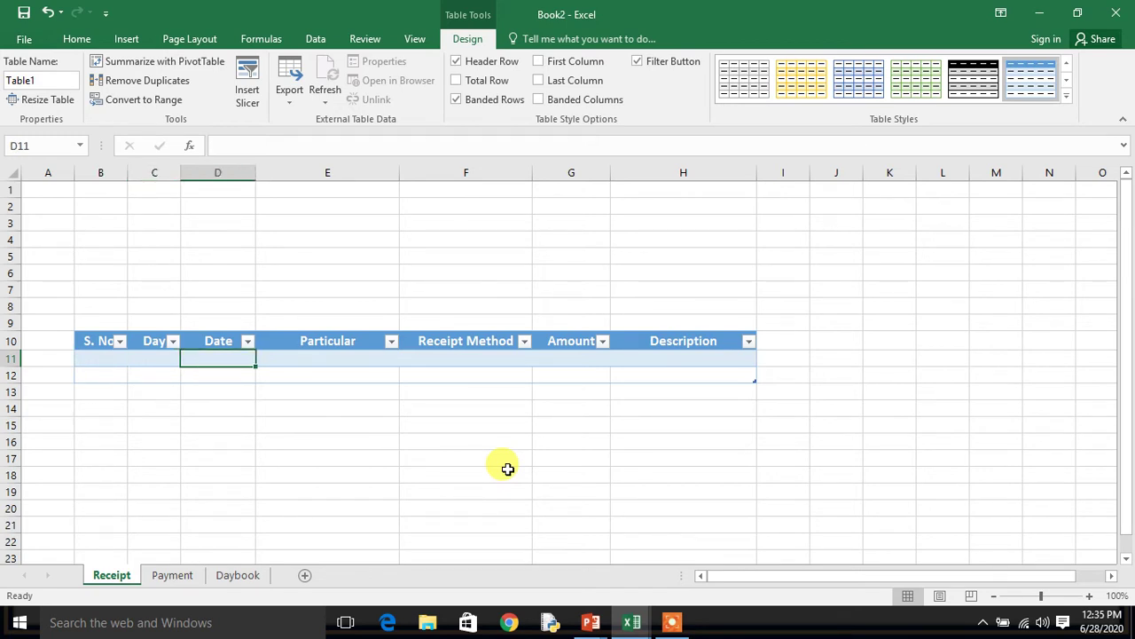
pyautogui.press('Left')
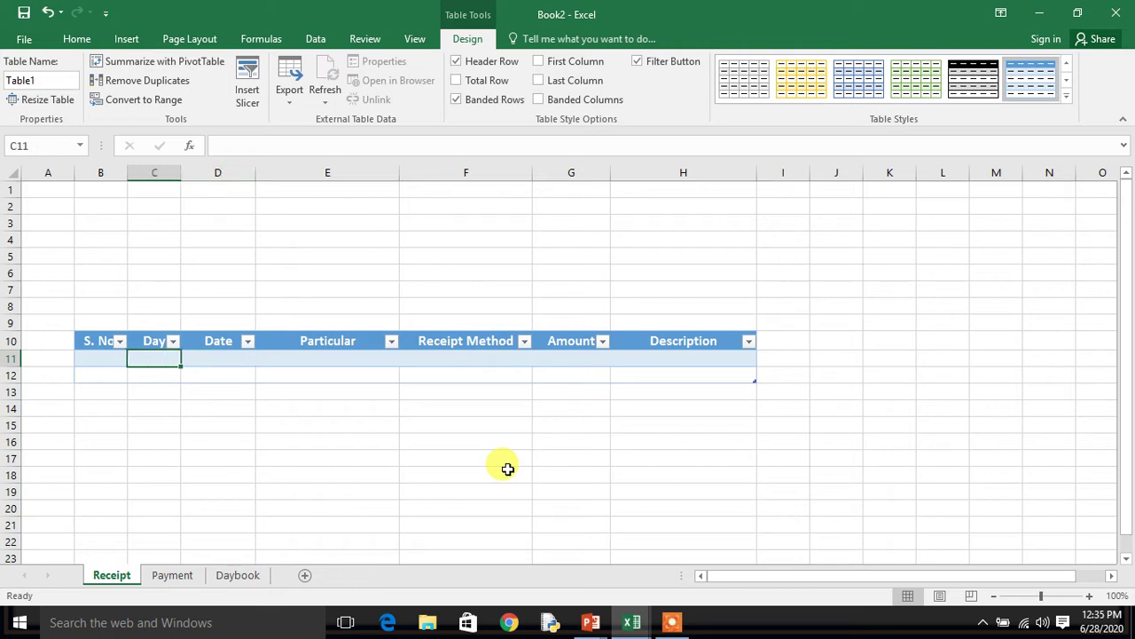
pyautogui.press('Left')
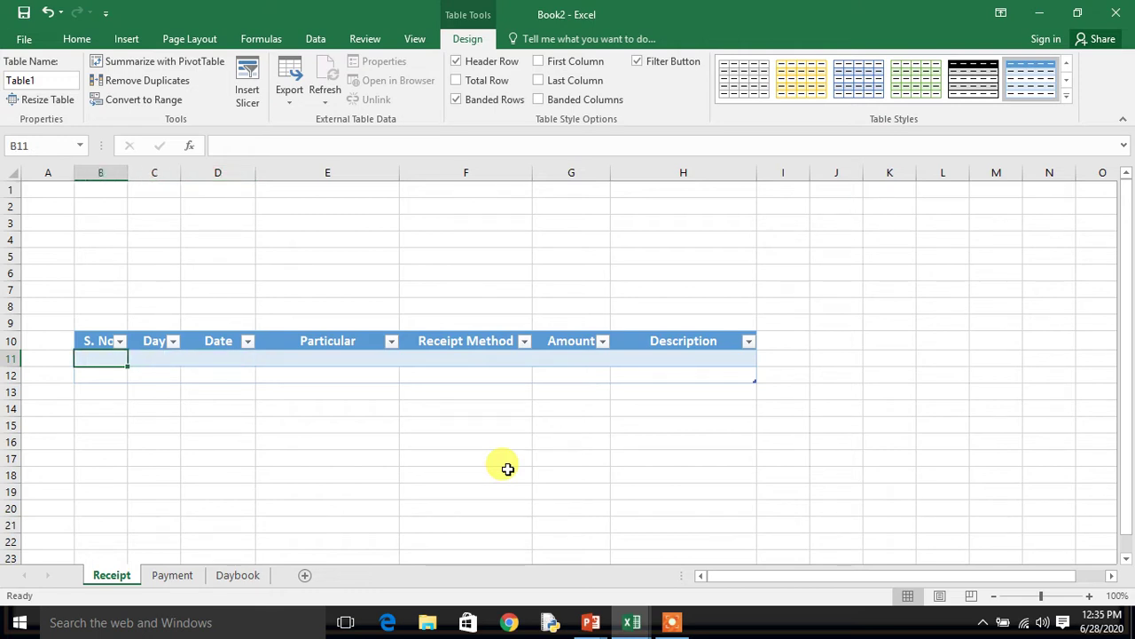
pyautogui.press('Right')
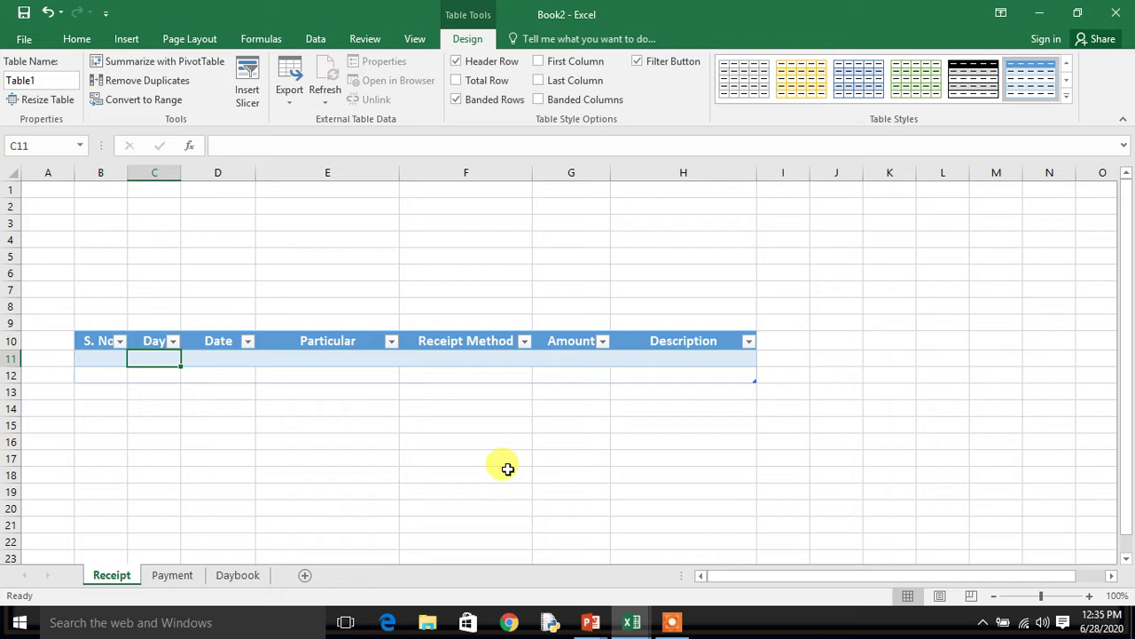
pyautogui.press('Left')
pyautogui.press('Right')
pyautogui.press('Right')
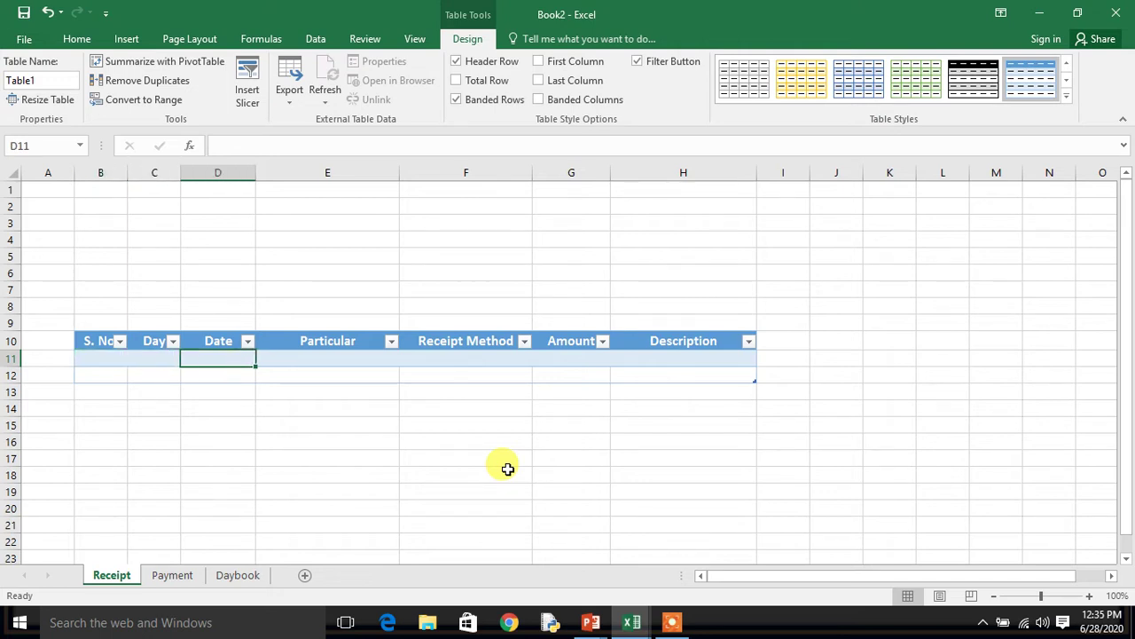
pyautogui.press('Left')
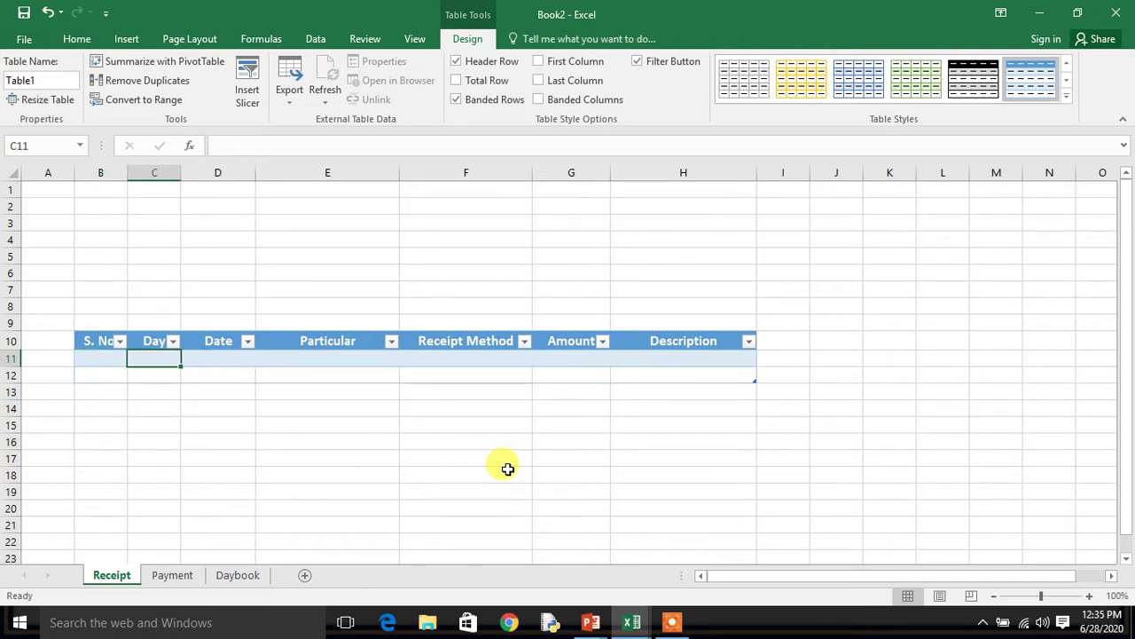
pyautogui.press('Left')
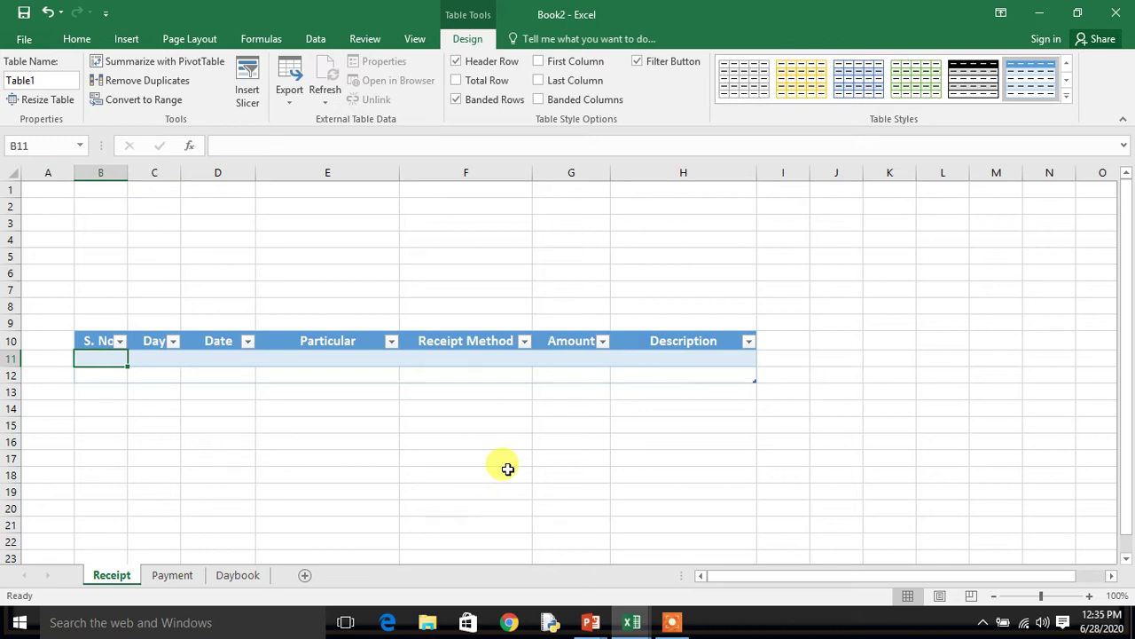
pyautogui.moveTo(128, 174); pyautogui.dragTo(256, 188)
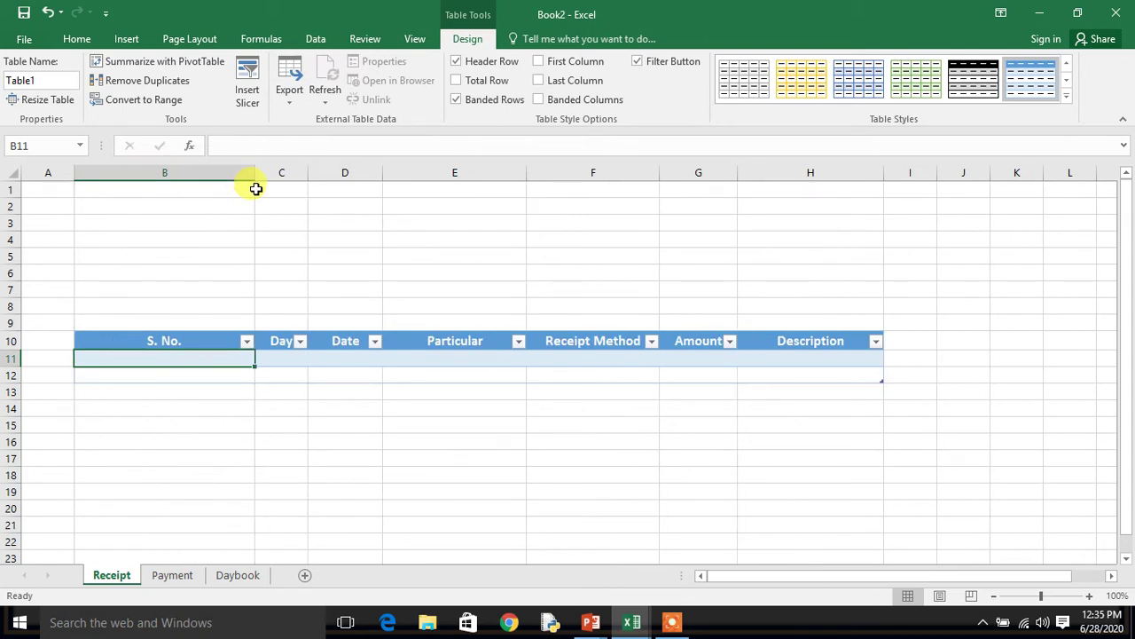
pyautogui.write('=')
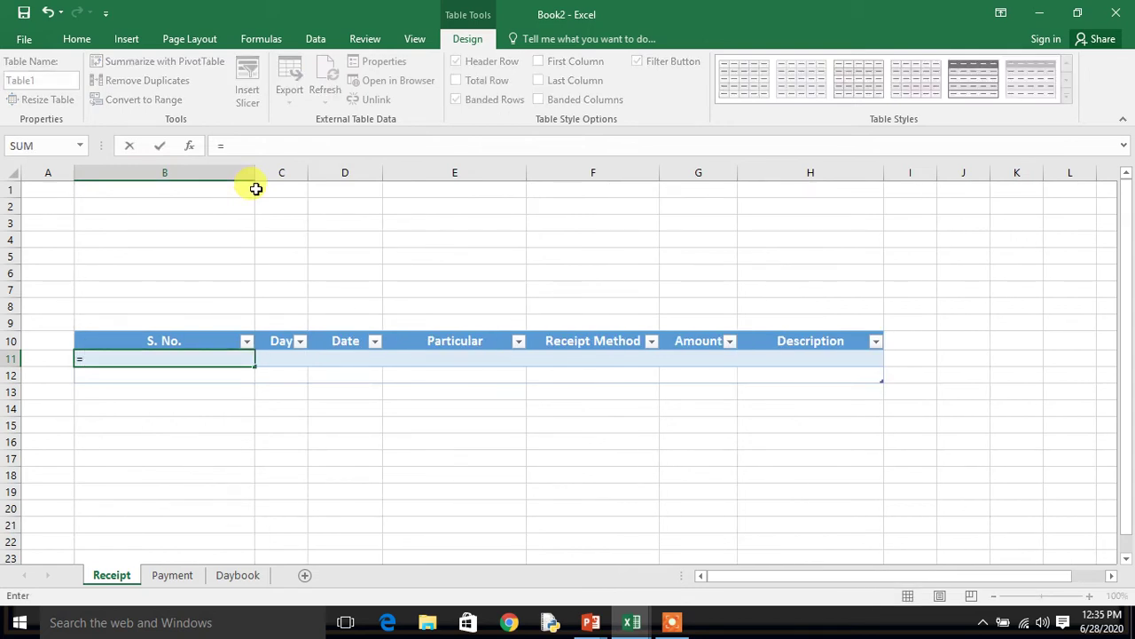
pyautogui.write('if(')
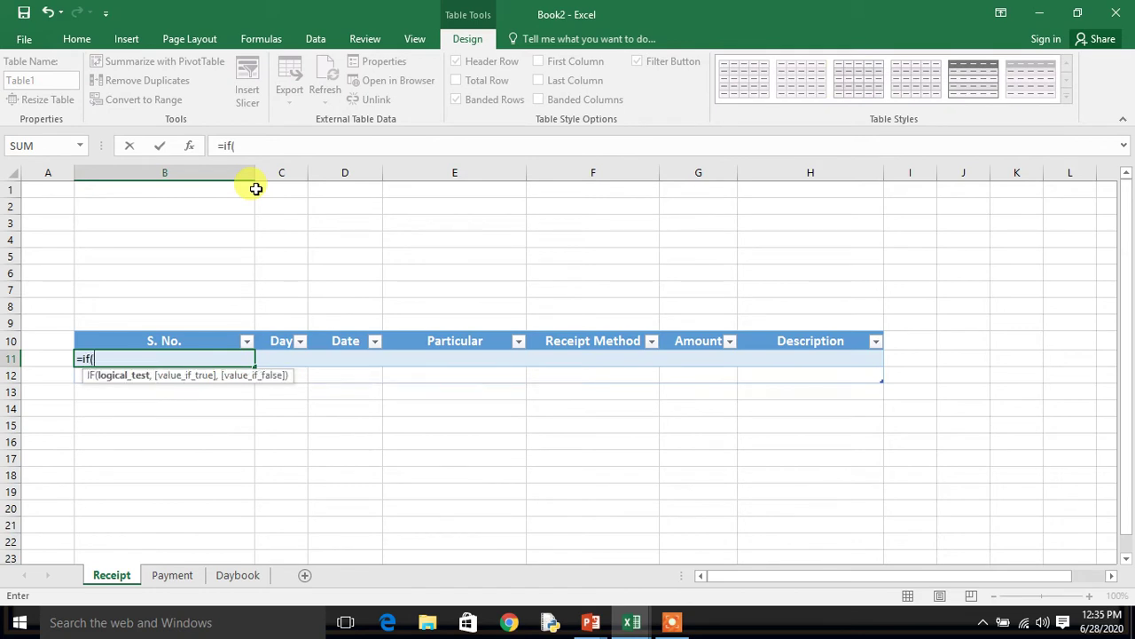
pyautogui.click(276, 365)
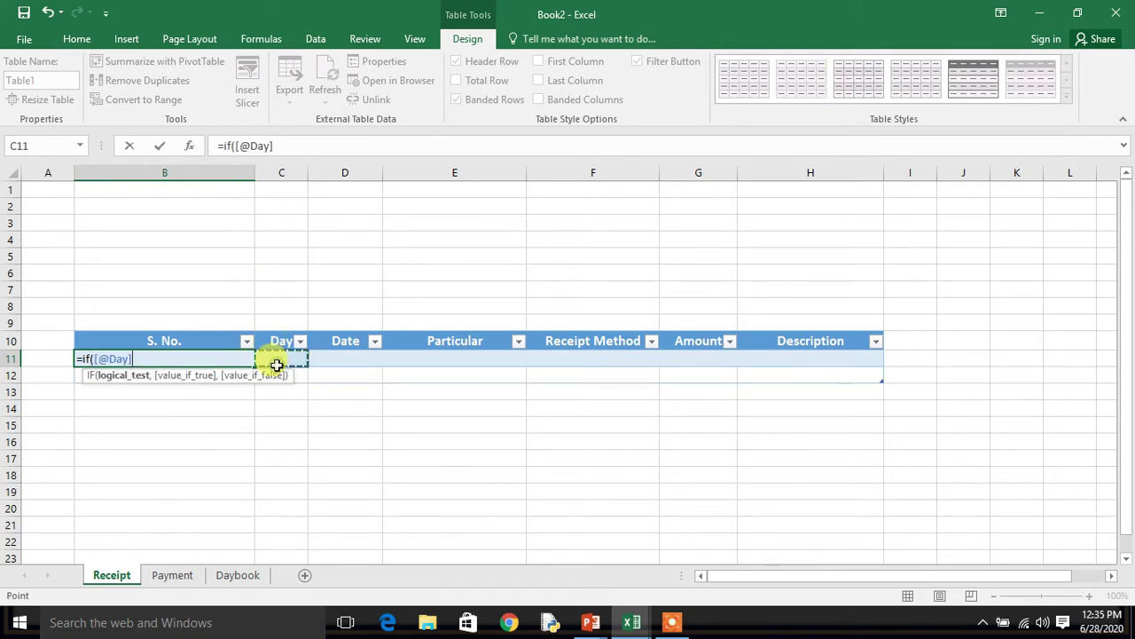
pyautogui.write('="",')
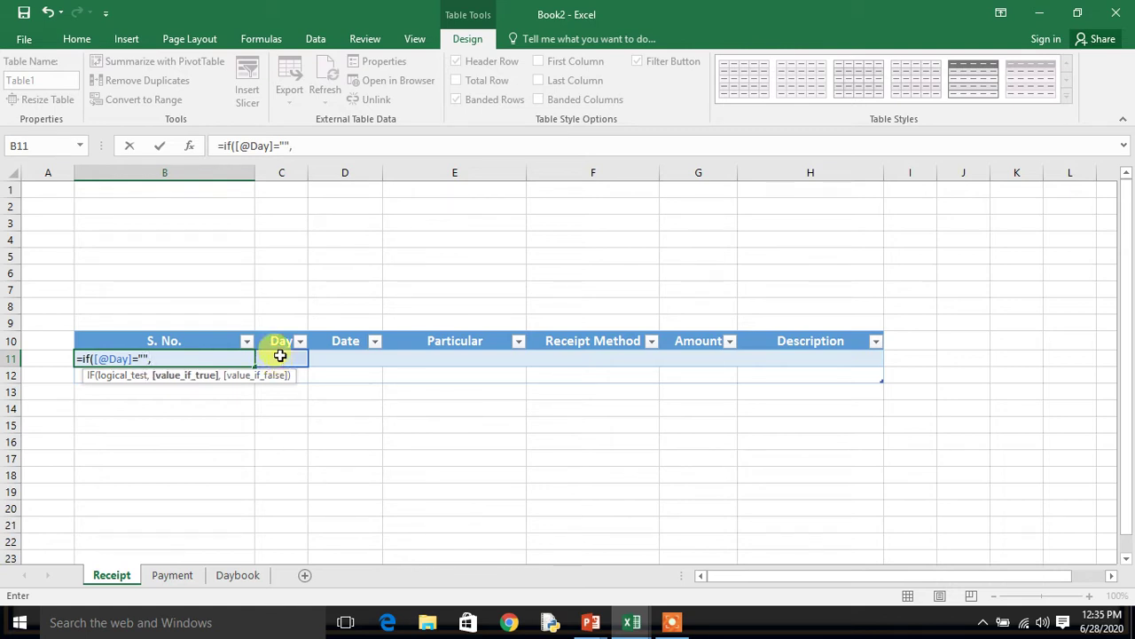
pyautogui.write('""')
pyautogui.write(',')
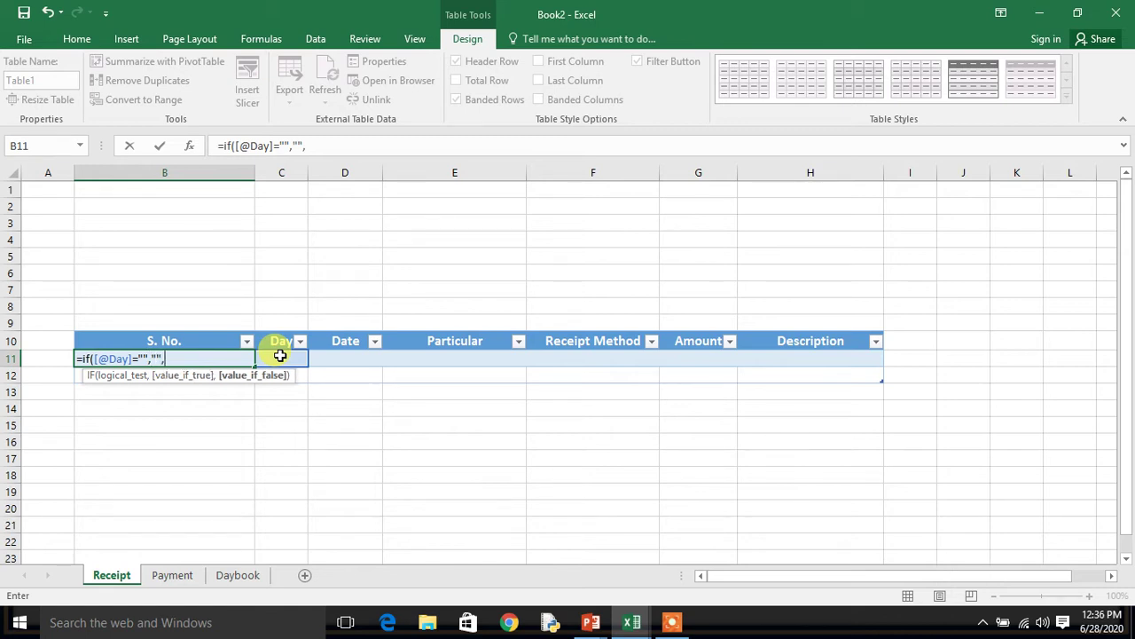
pyautogui.write('row(1')
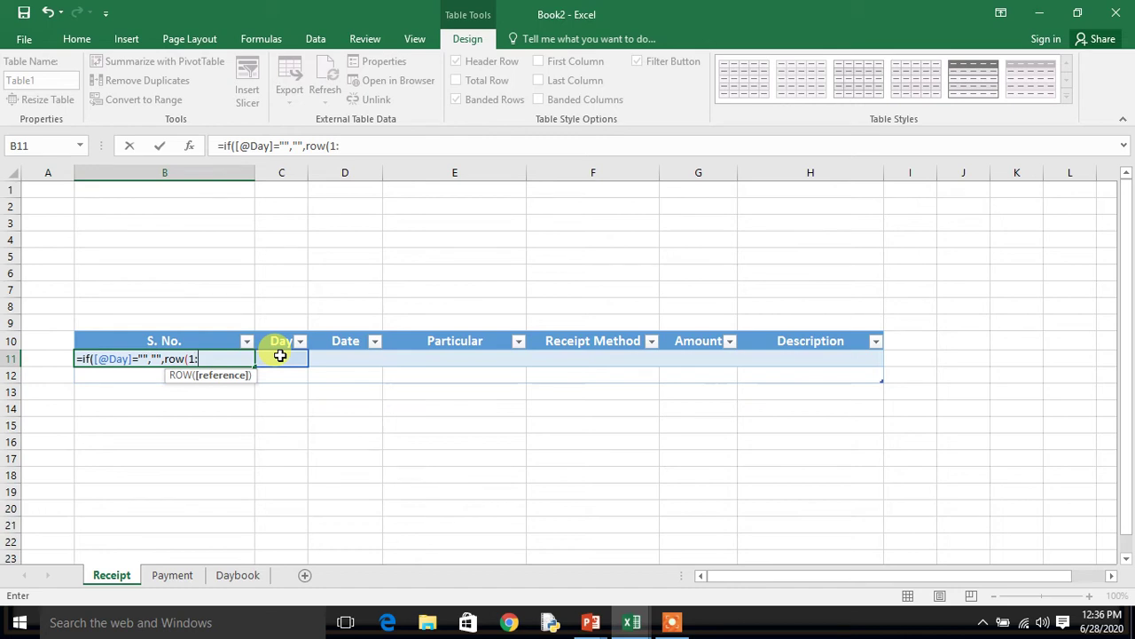
pyautogui.write(':1)')
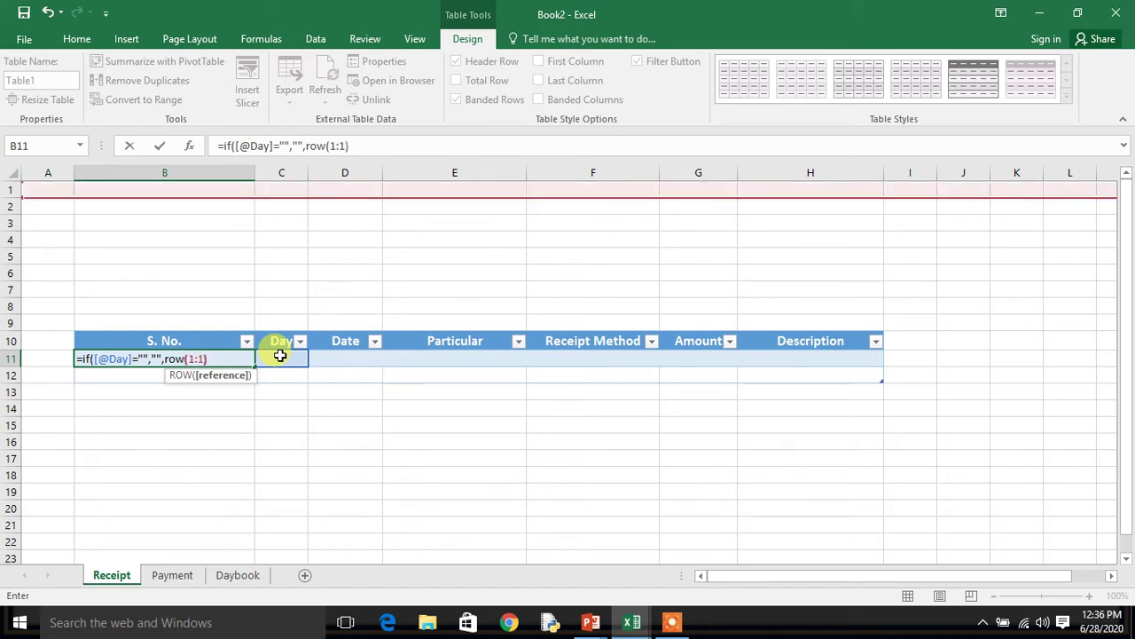
pyautogui.write(')')
pyautogui.press('Return')
pyautogui.press('Up')
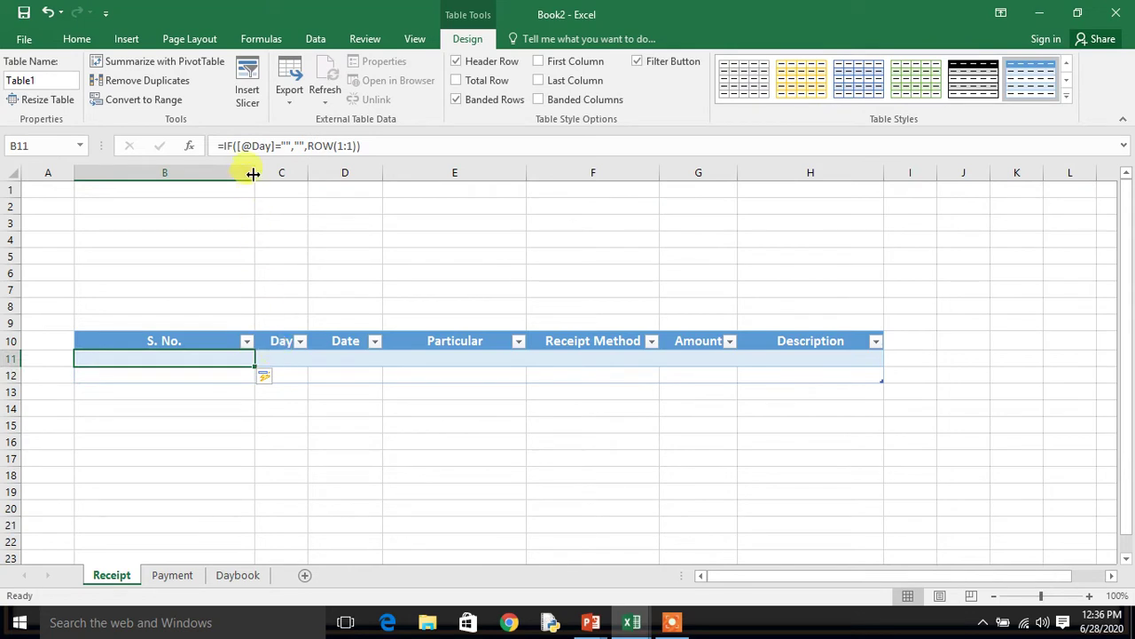
# Narrow column B, widen the Day column, then test 'mon' in C11 and delete it.
pyautogui.moveTo(254, 171); pyautogui.dragTo(137, 195)
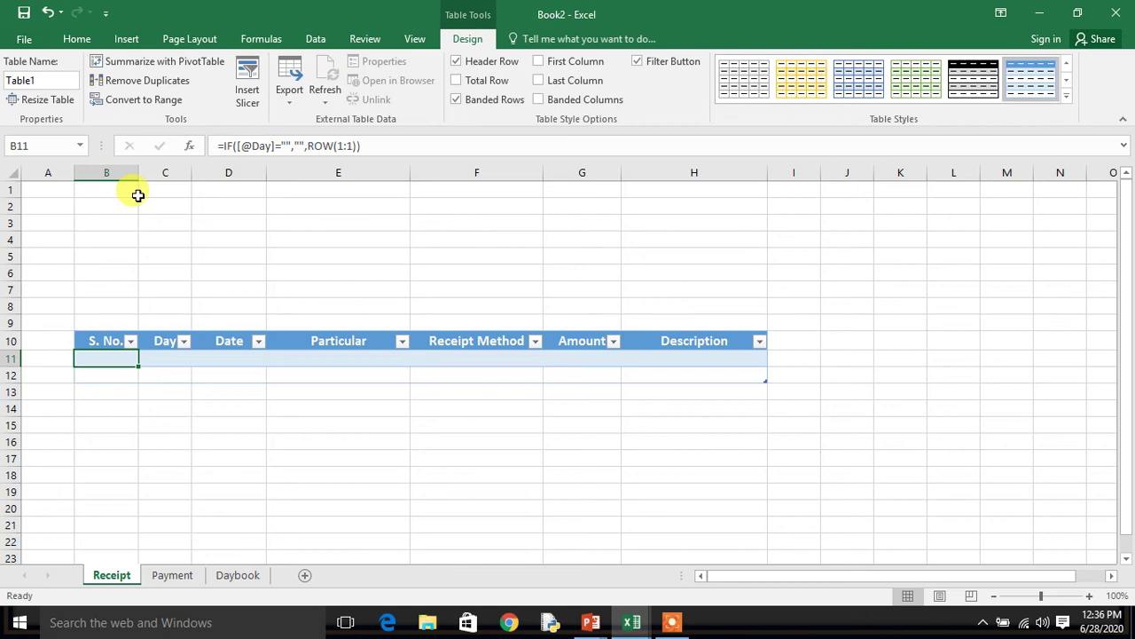
pyautogui.moveTo(192, 170); pyautogui.dragTo(291, 178)
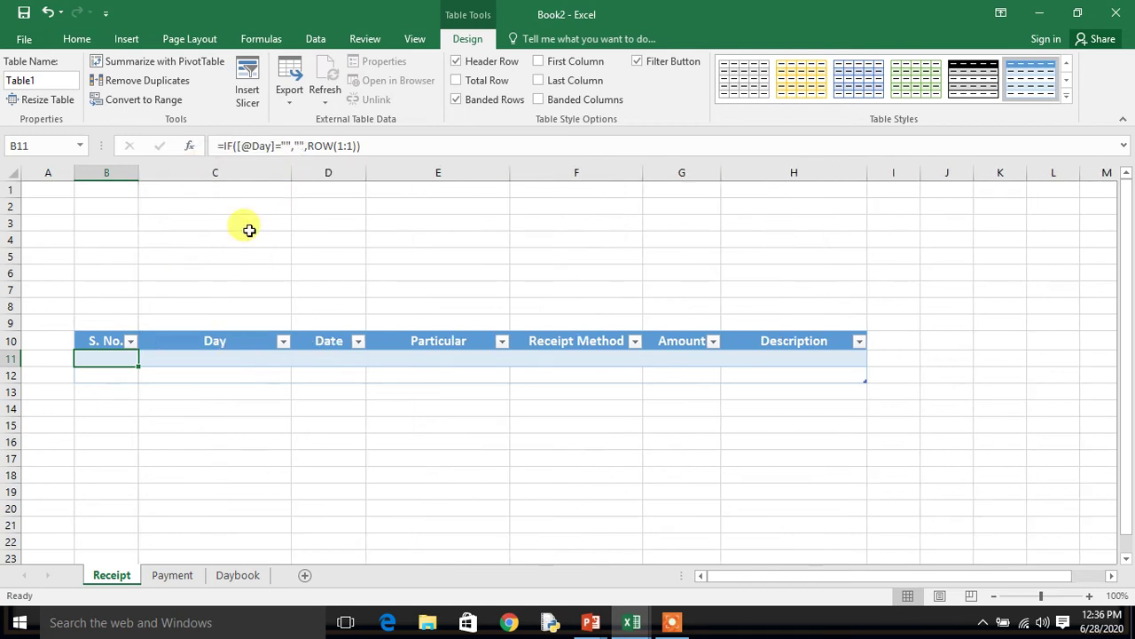
pyautogui.click(206, 355)
pyautogui.write('mon')
pyautogui.press('Return')
pyautogui.click(208, 355)
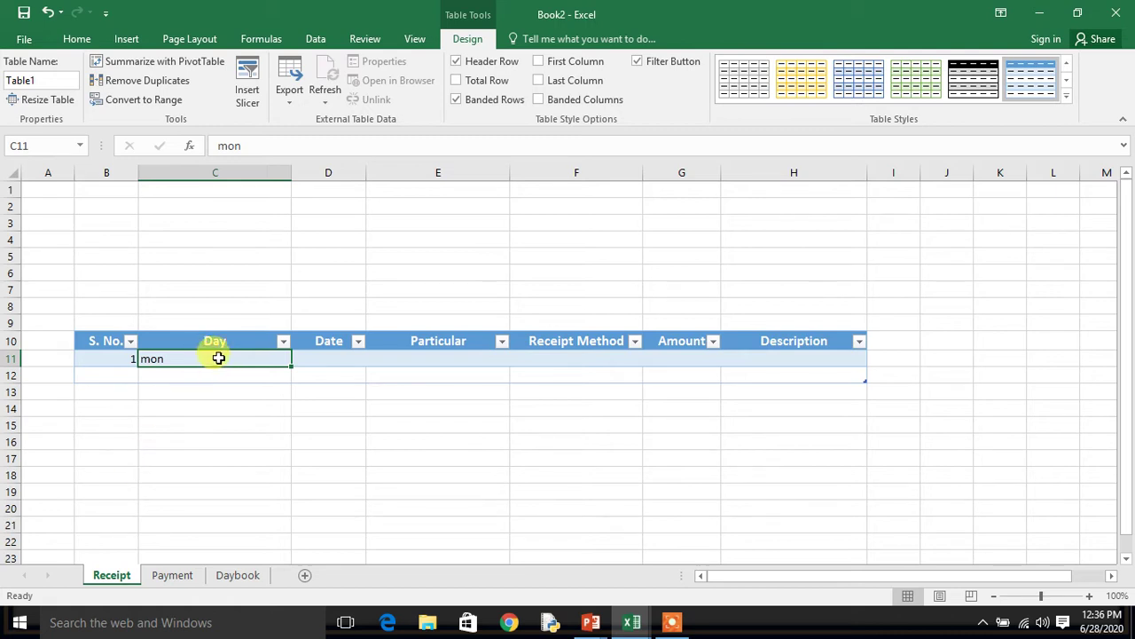
pyautogui.press('Delete')
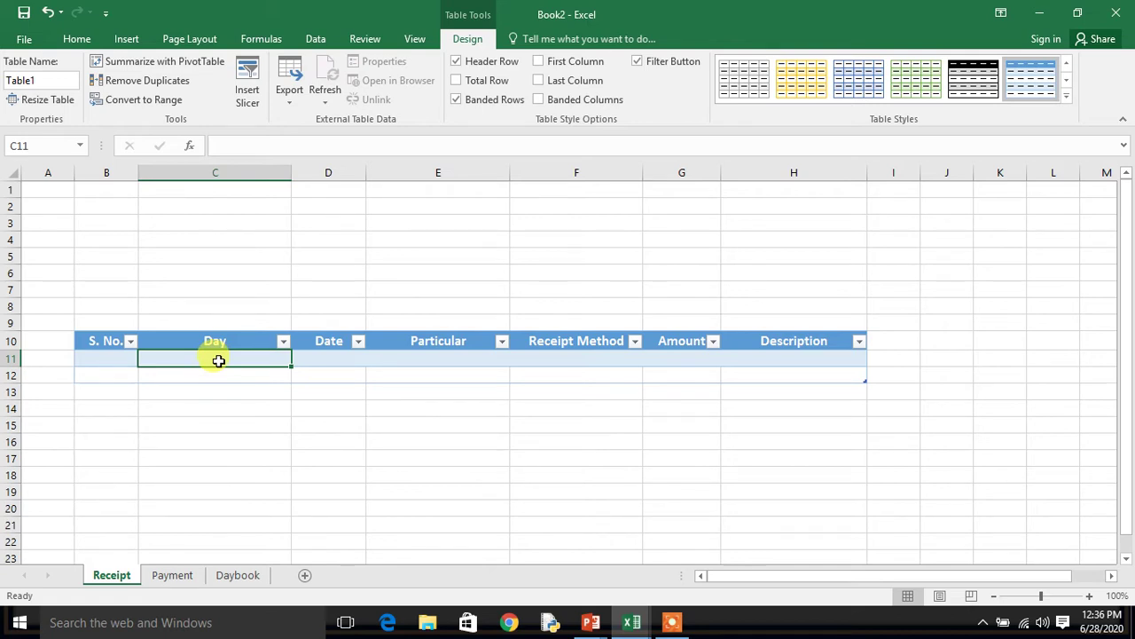
pyautogui.write('=if')
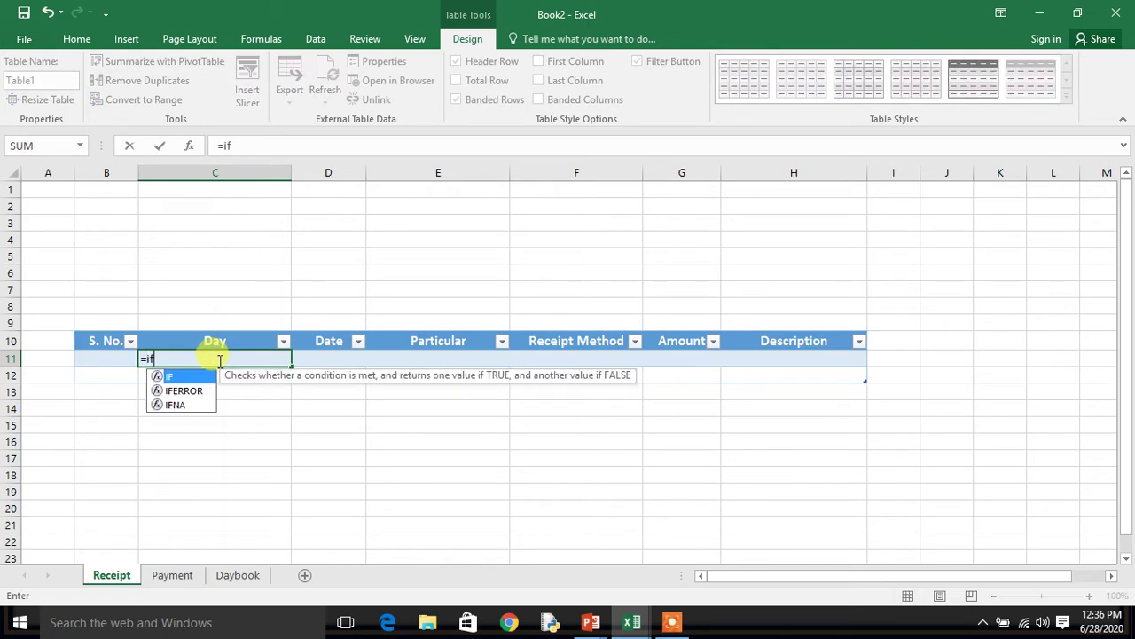
pyautogui.write('(')
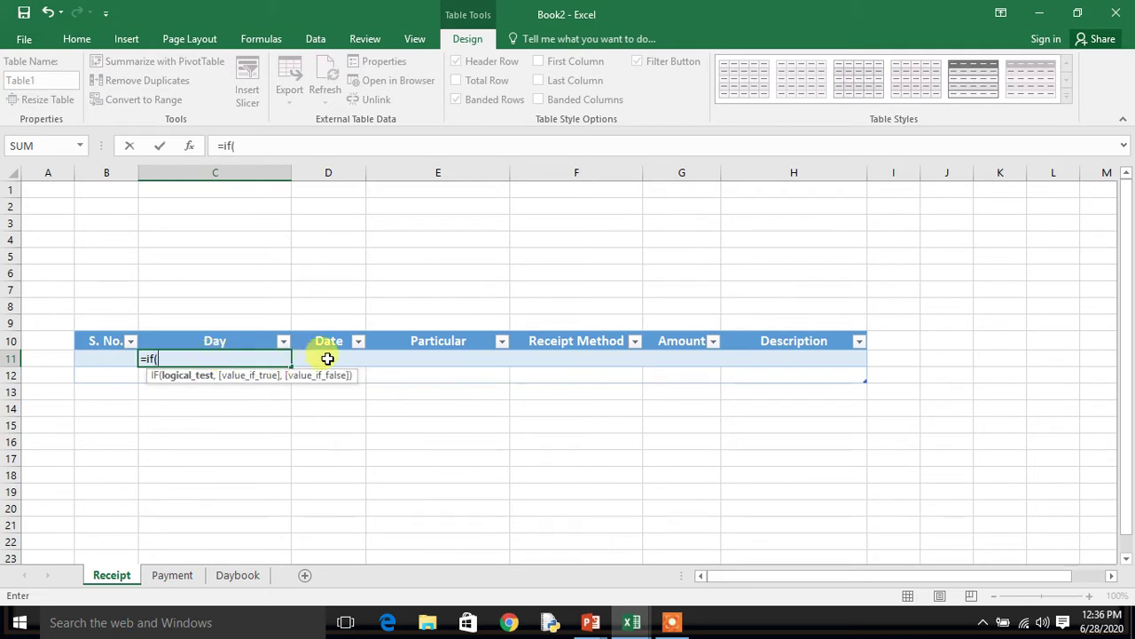
pyautogui.click(327, 359)
pyautogui.write('=')
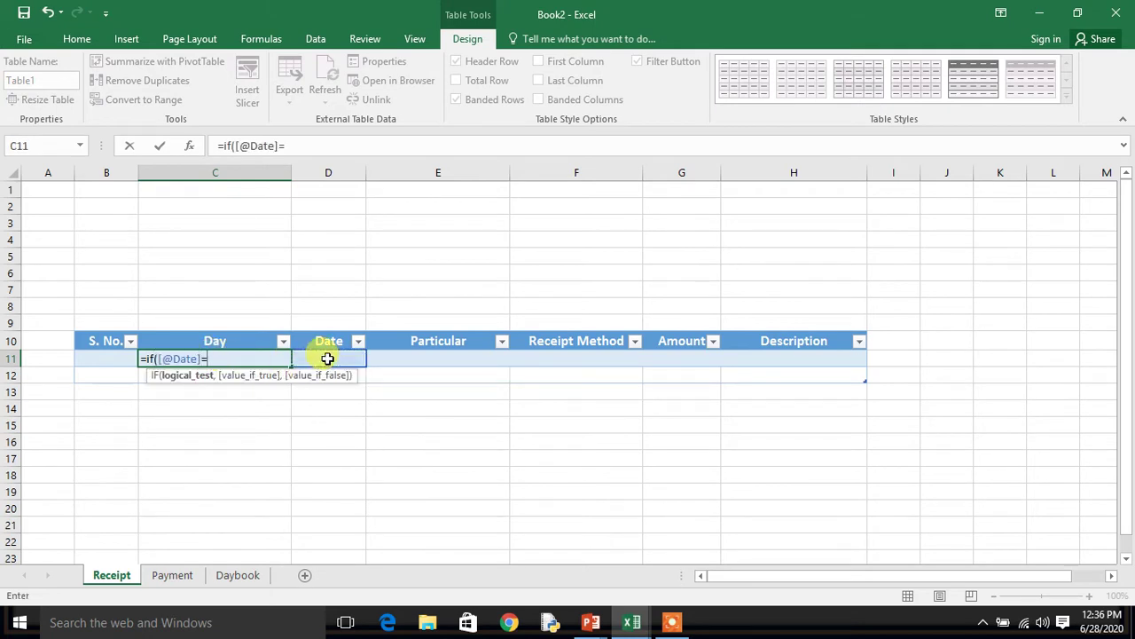
pyautogui.write('"","",')
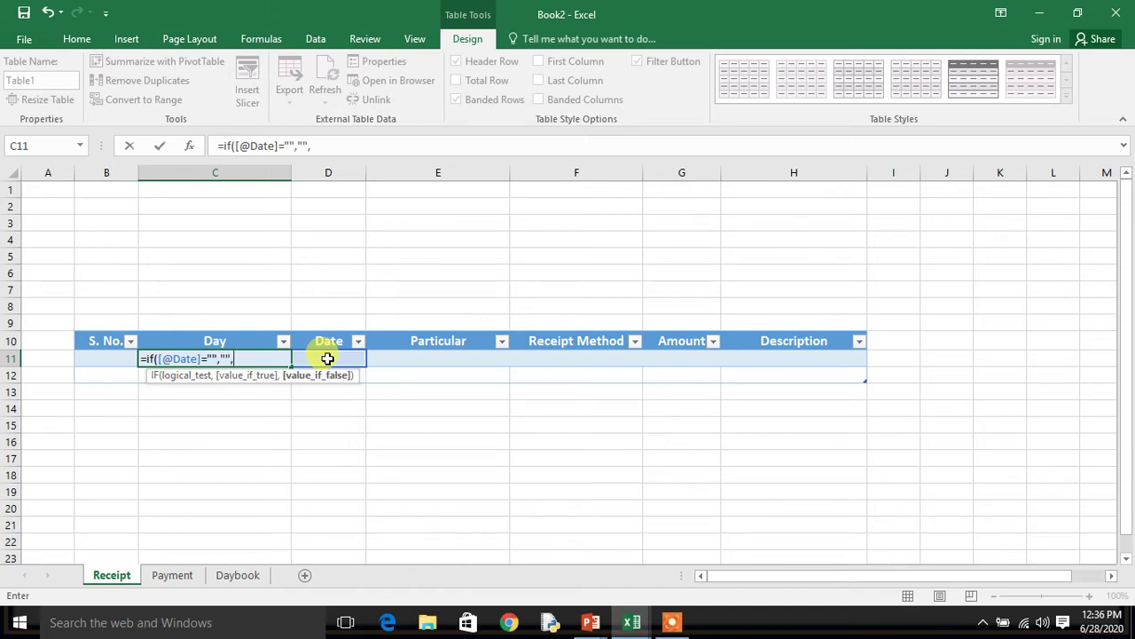
pyautogui.write('text')
pyautogui.write('(')
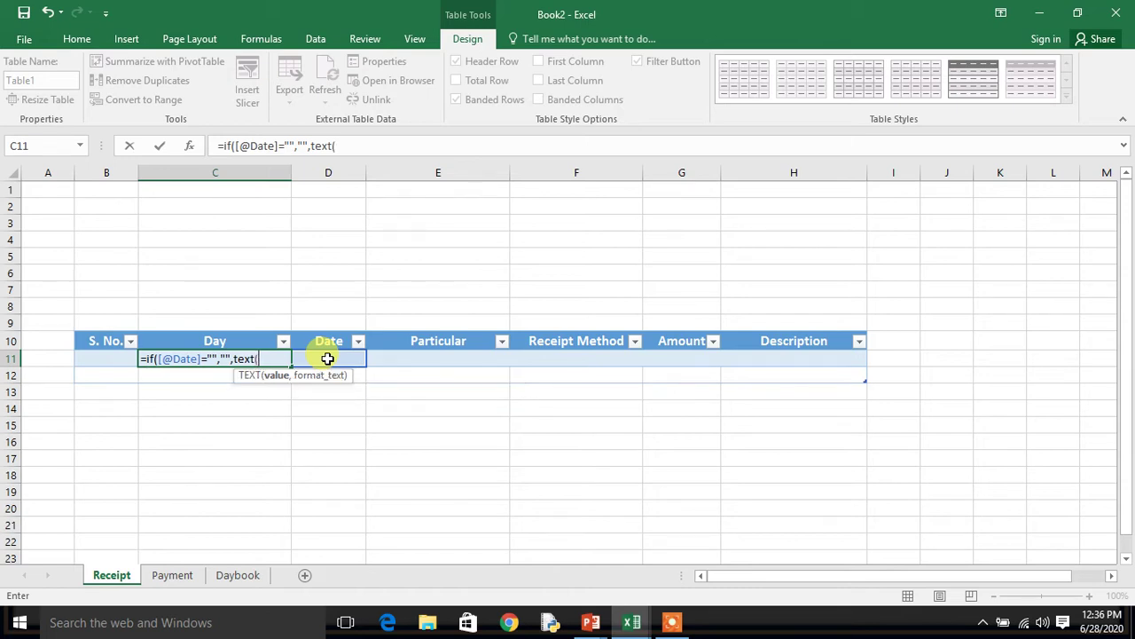
pyautogui.click(327, 359)
pyautogui.write(',')
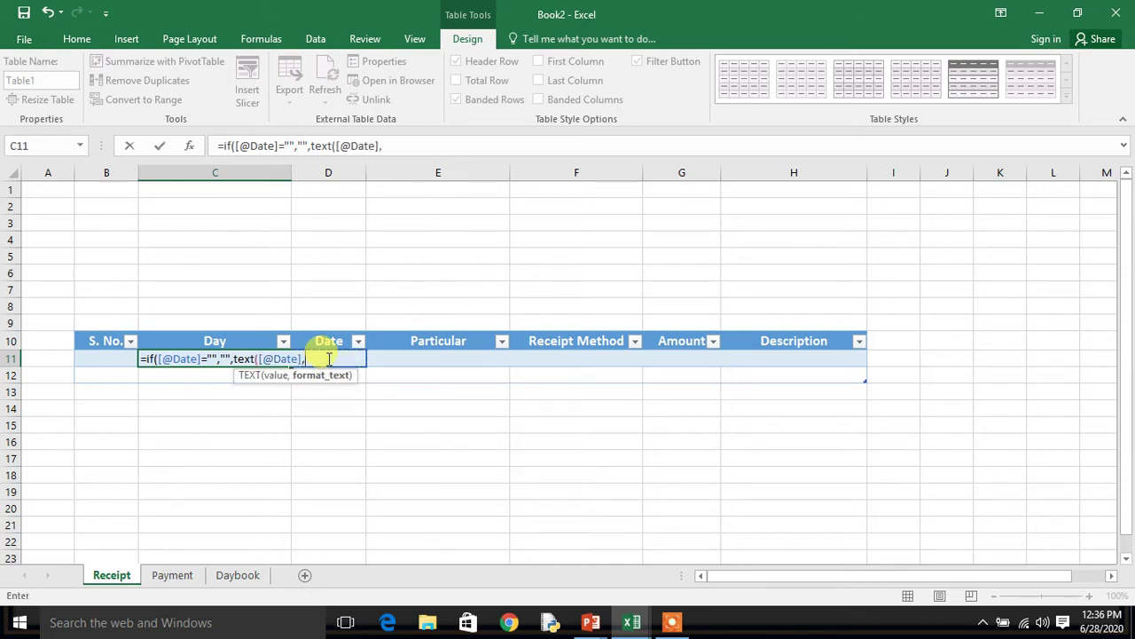
pyautogui.write('"ddd')
pyautogui.write('"')
pyautogui.write(')')
pyautogui.press('Return')
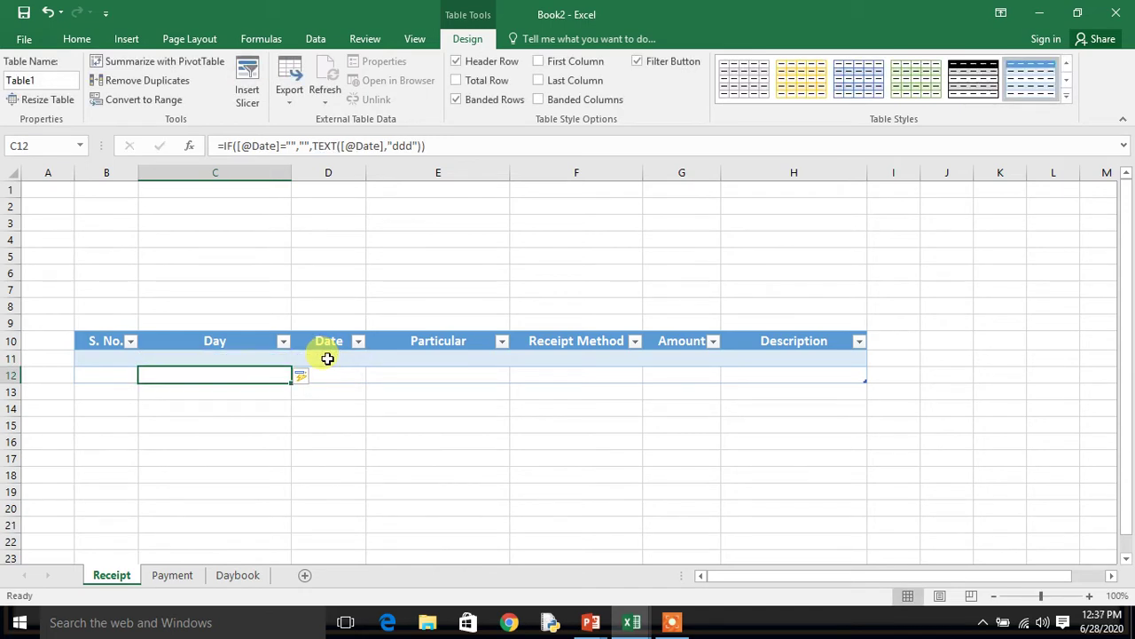
pyautogui.click(327, 359)
pyautogui.write('4')
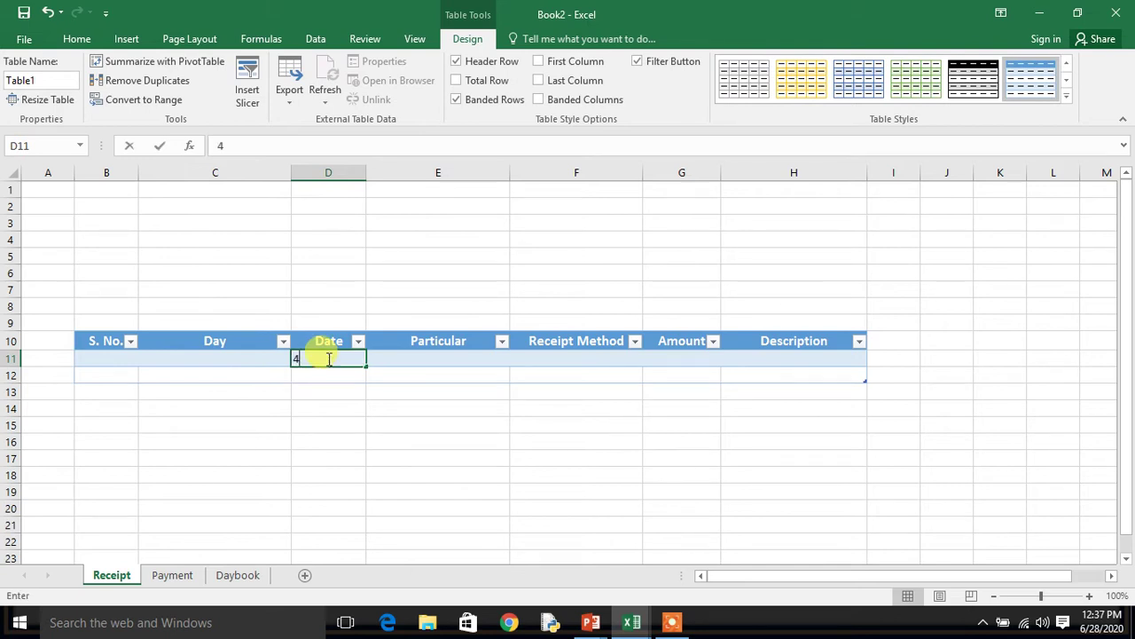
pyautogui.write('/1')
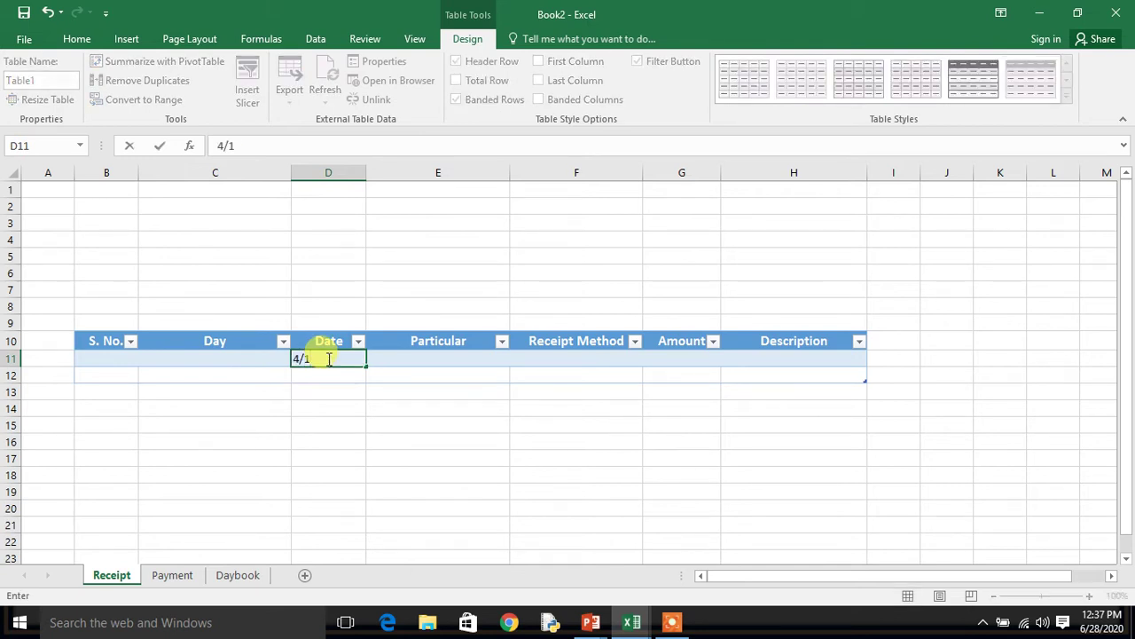
pyautogui.write('/2020')
pyautogui.press('Return')
pyautogui.click(327, 358)
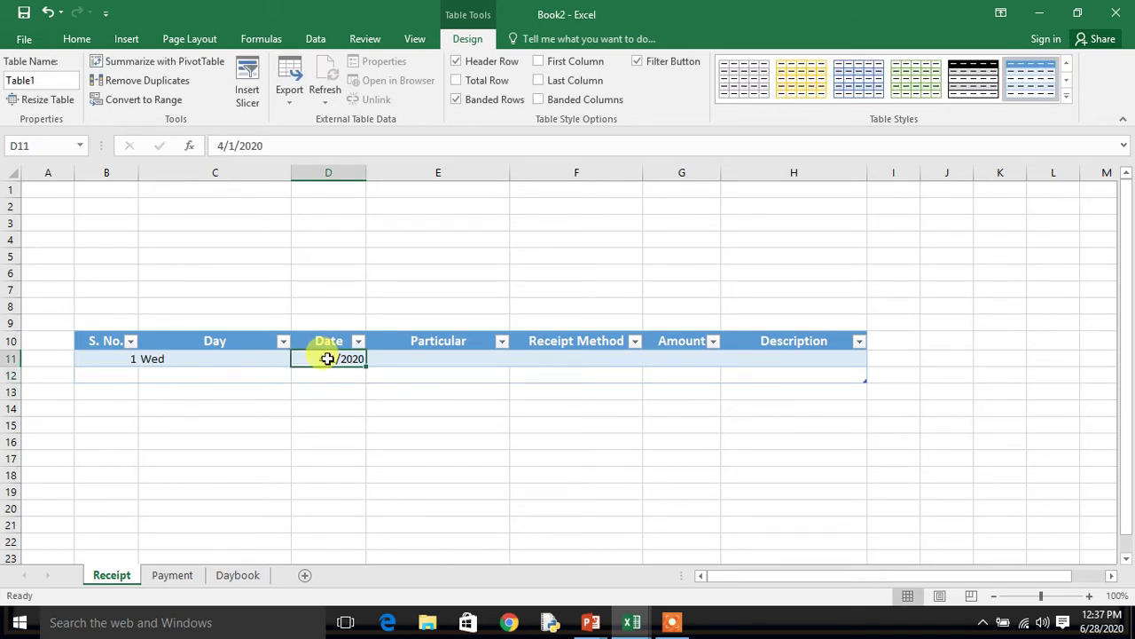
pyautogui.press('Left')
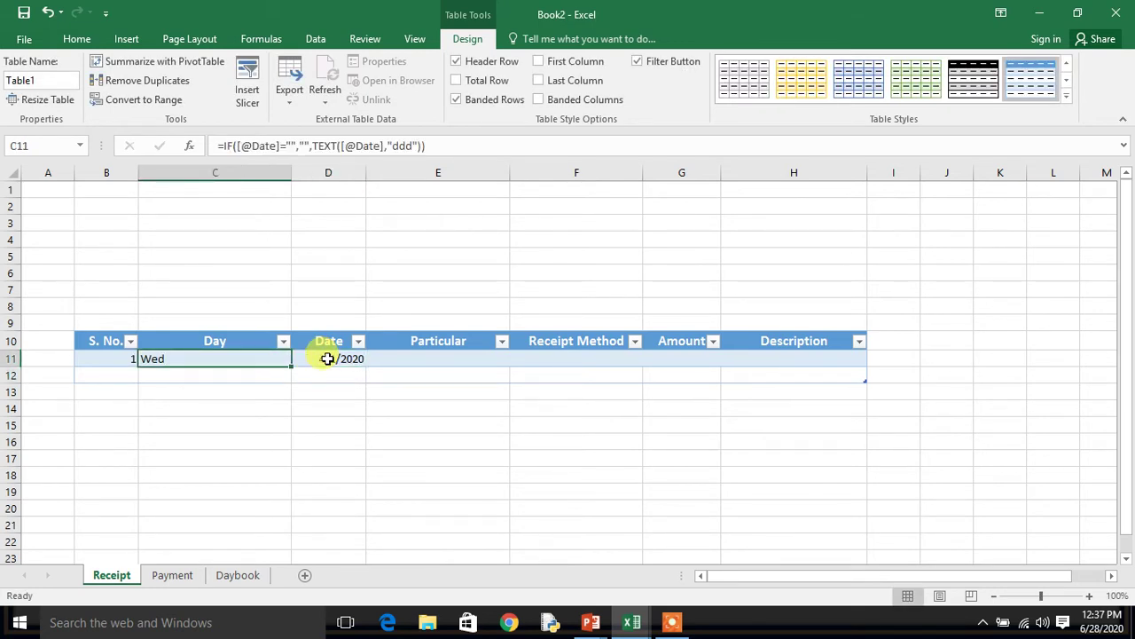
pyautogui.press('Right')
pyautogui.press('Left')
pyautogui.press('Right')
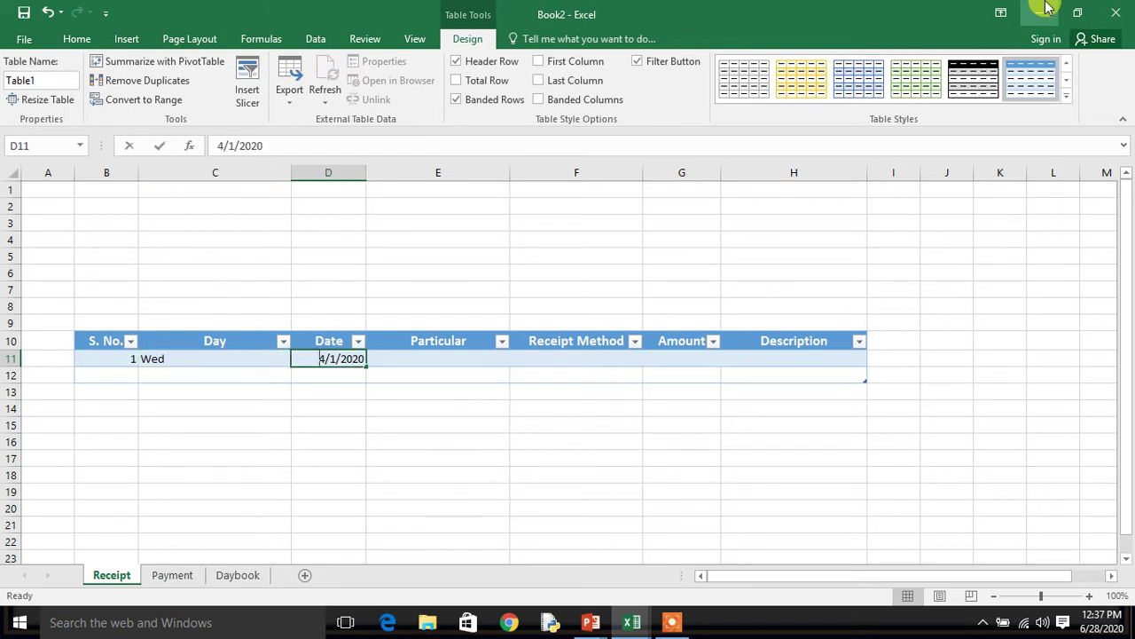
pyautogui.write('6/28/2020')
pyautogui.press('Return')
pyautogui.press('Up')
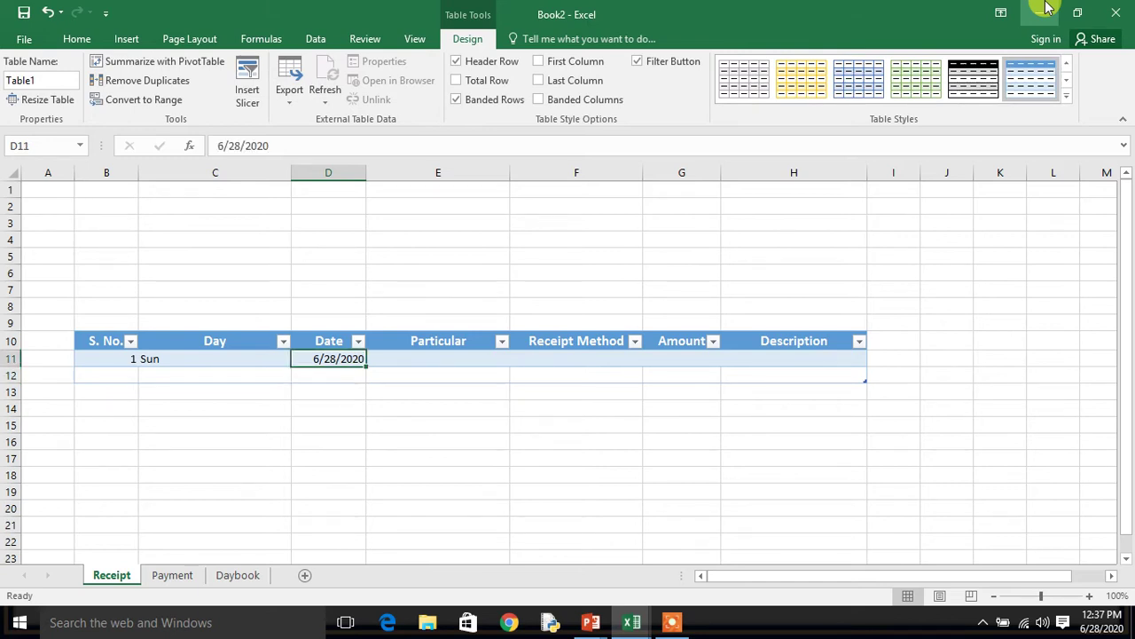
pyautogui.press('Down')
pyautogui.press('Up')
pyautogui.press('Delete')
pyautogui.press('Left')
pyautogui.press('Left')
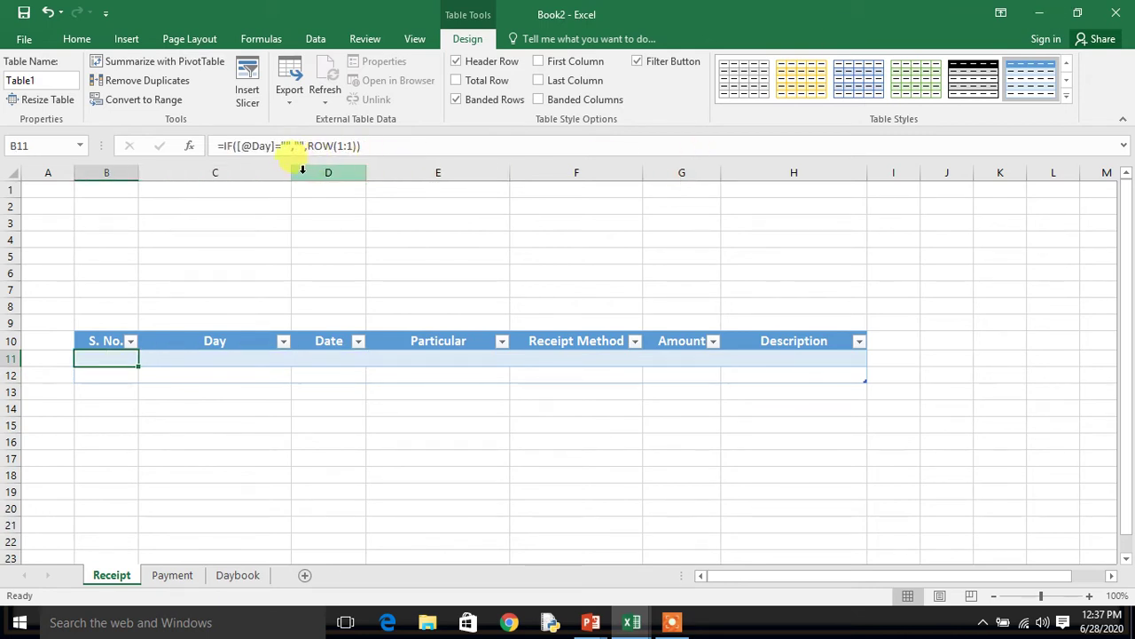
# Narrow the Day column and give the S. No. and Day cells B11:C12 a gold fill.
pyautogui.moveTo(291, 171); pyautogui.dragTo(204, 190)
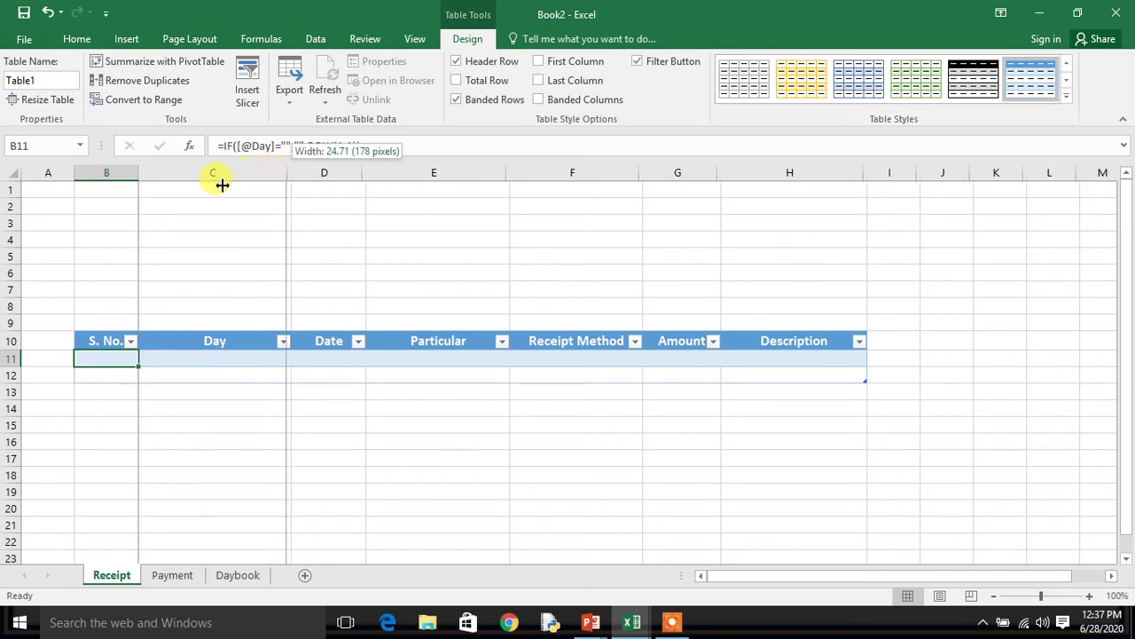
pyautogui.moveTo(204, 190); pyautogui.dragTo(211, 190)
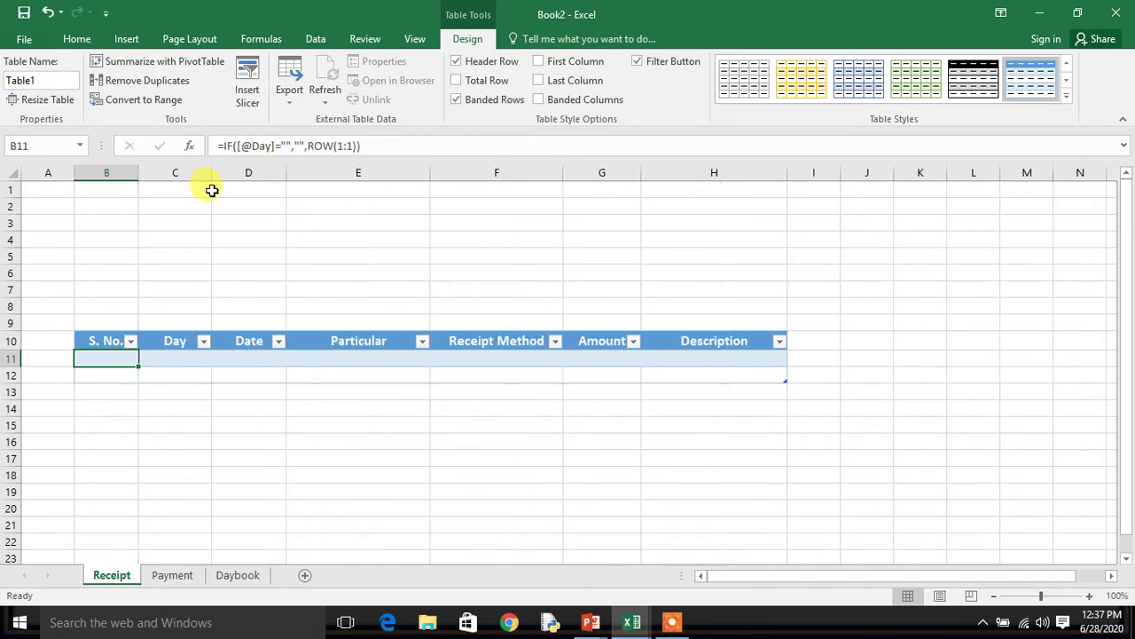
pyautogui.hotkey('shift', 'Right')
pyautogui.hotkey('shift', 'Down')
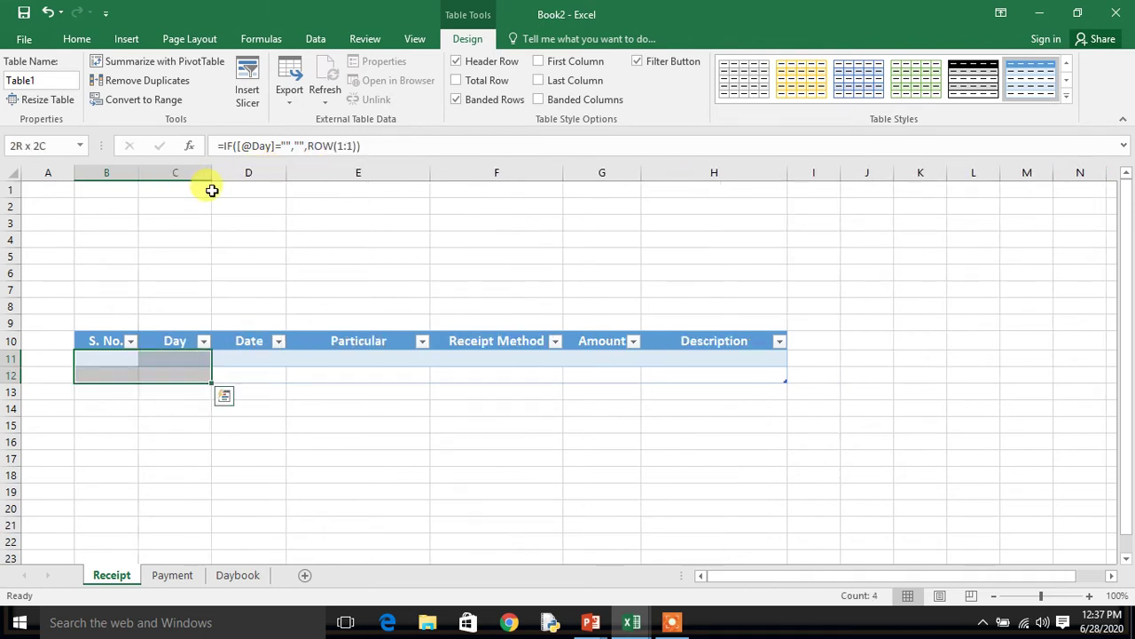
pyautogui.click(77, 39)
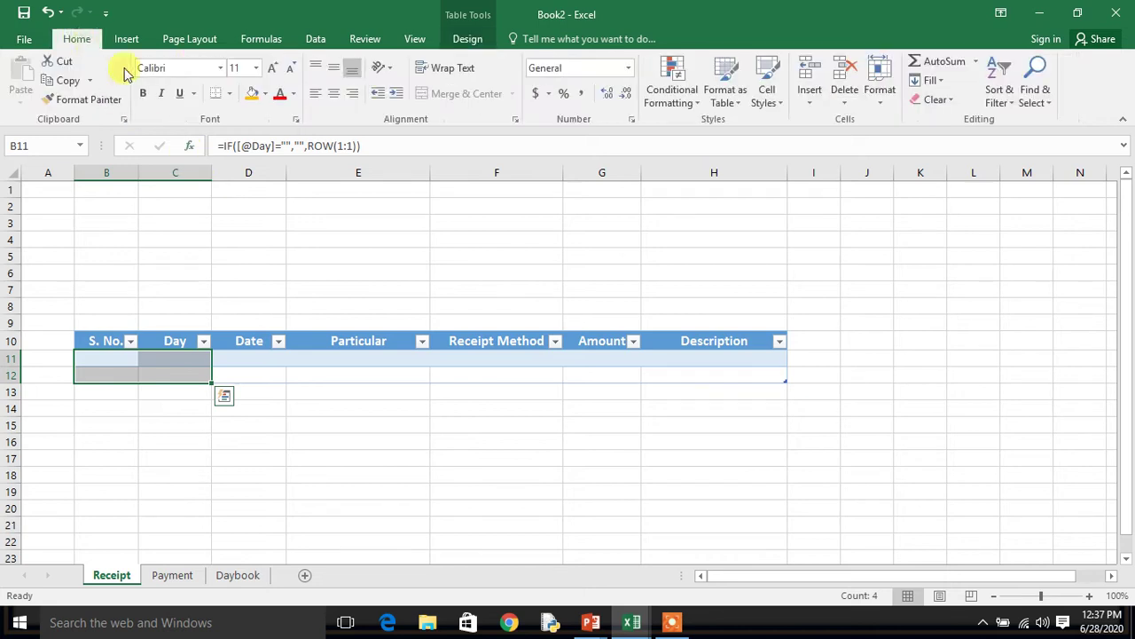
pyautogui.click(251, 94)
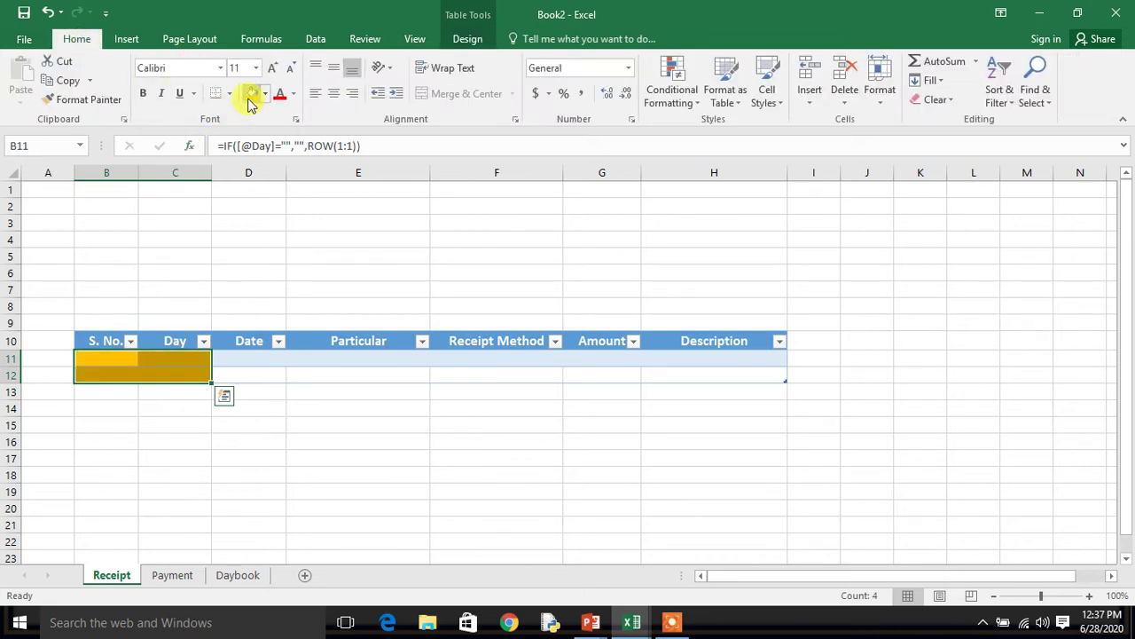
# Select the Receipt Method cells F11:F12.
pyautogui.click(248, 358)
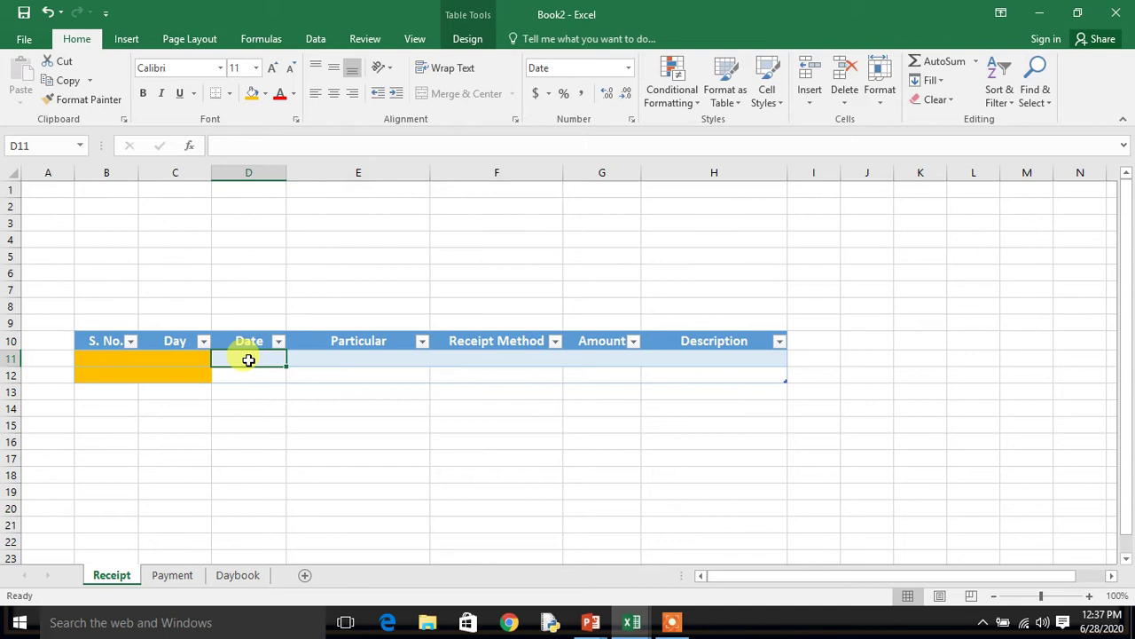
pyautogui.click(506, 359)
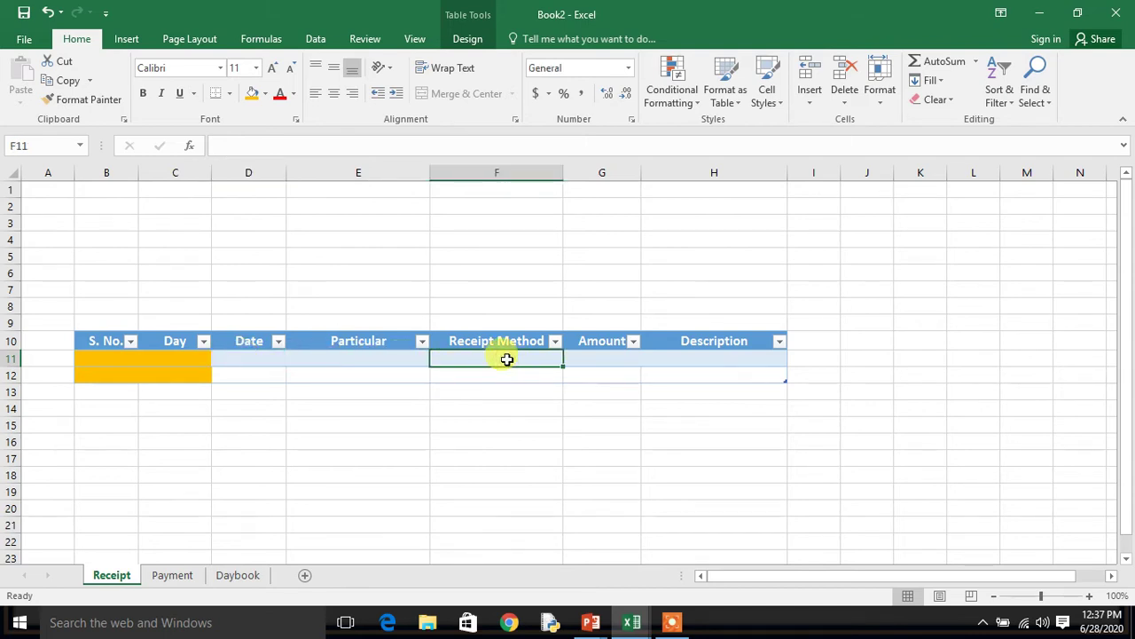
pyautogui.hotkey('shift', 'Down')
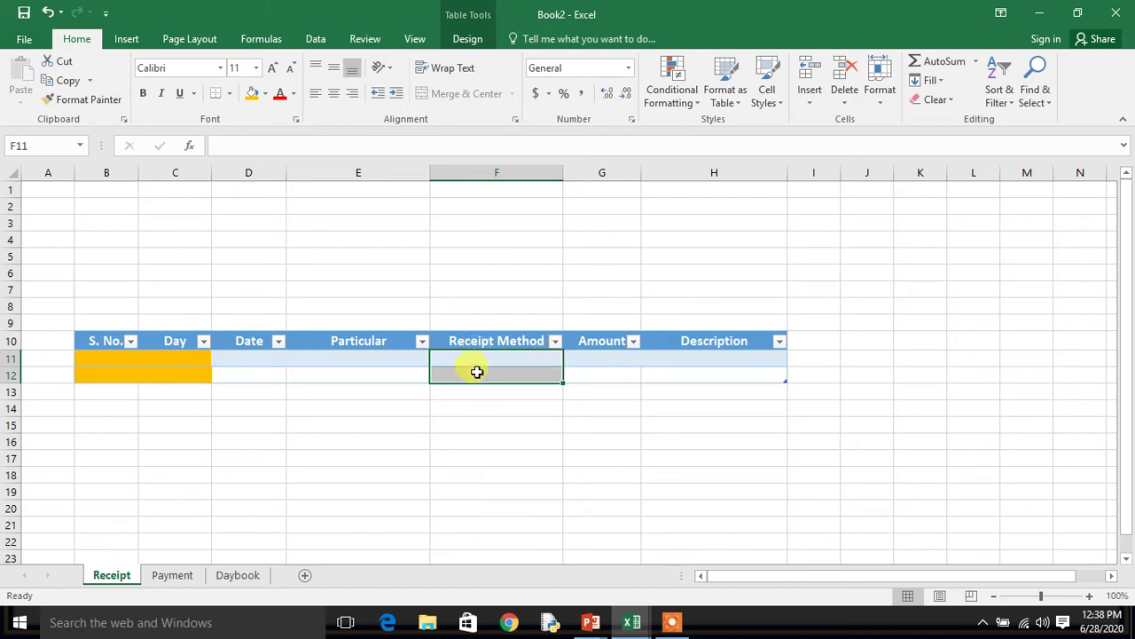
# Add list validation to F11:F12 with Cash, Card, PayTm, Google Pay and Net Banking.
pyautogui.click(312, 39)
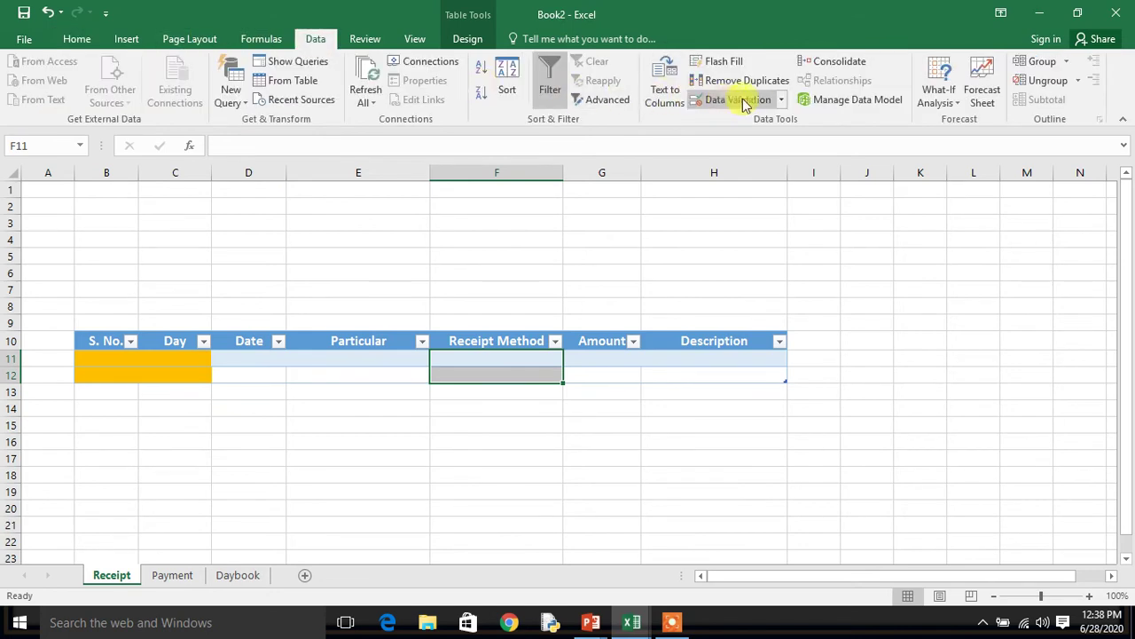
pyautogui.click(779, 101)
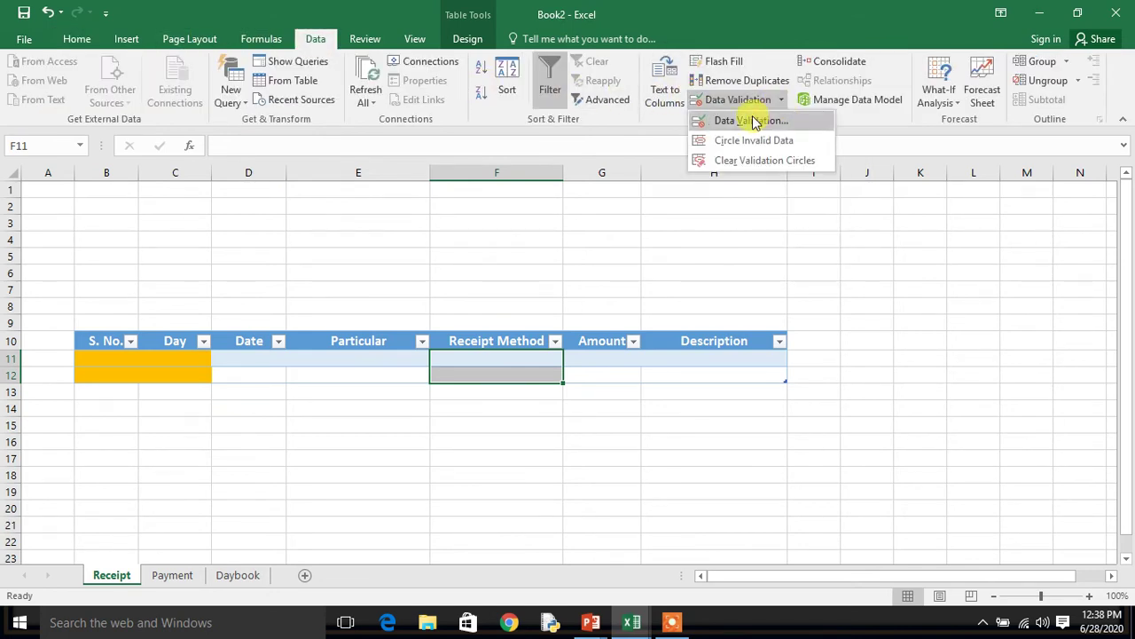
pyautogui.click(751, 120)
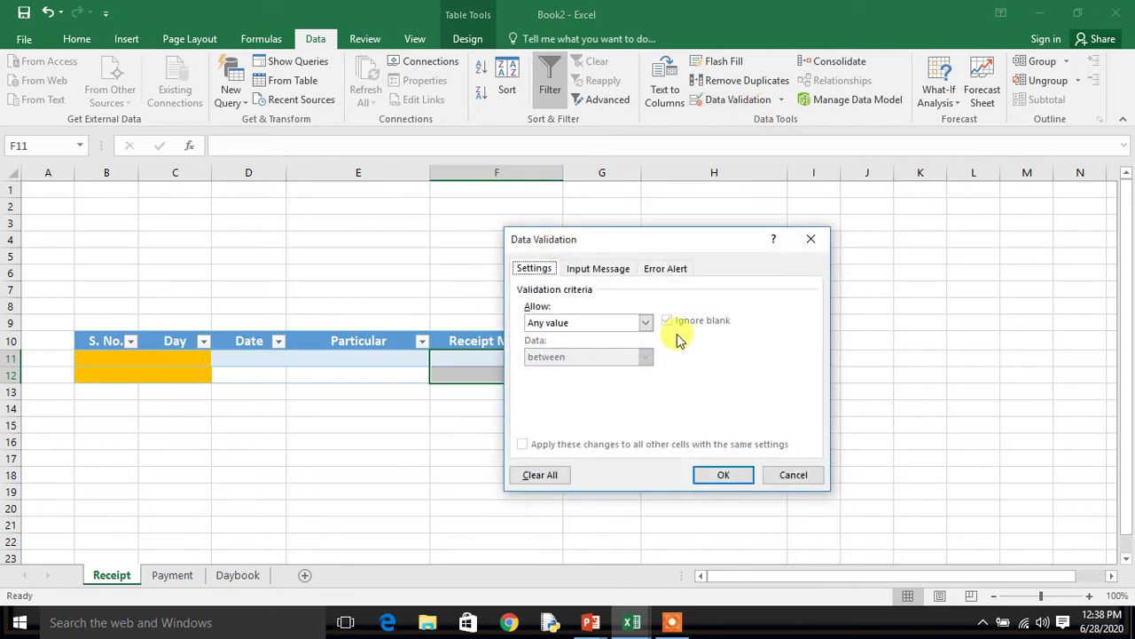
pyautogui.click(647, 325)
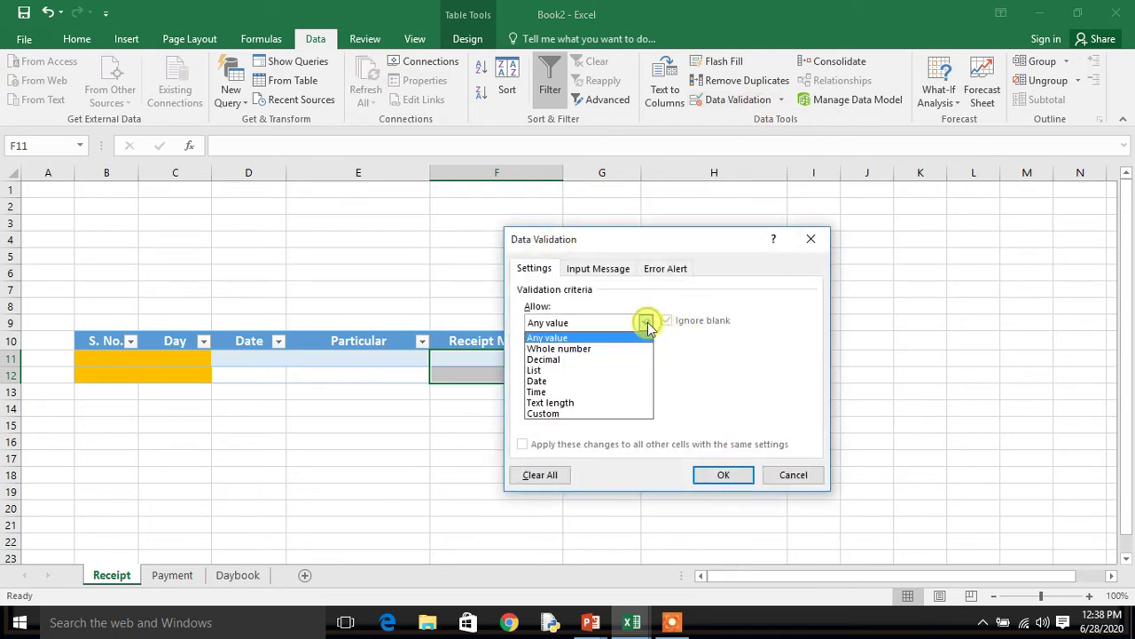
pyautogui.click(578, 375)
pyautogui.click(548, 391)
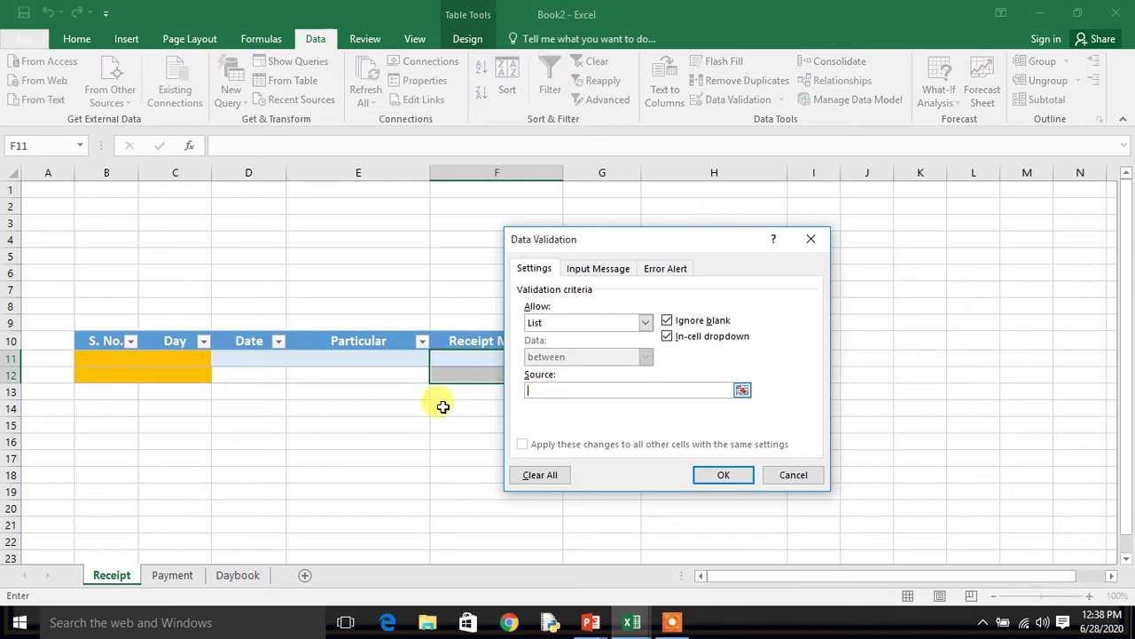
pyautogui.write('Cash,')
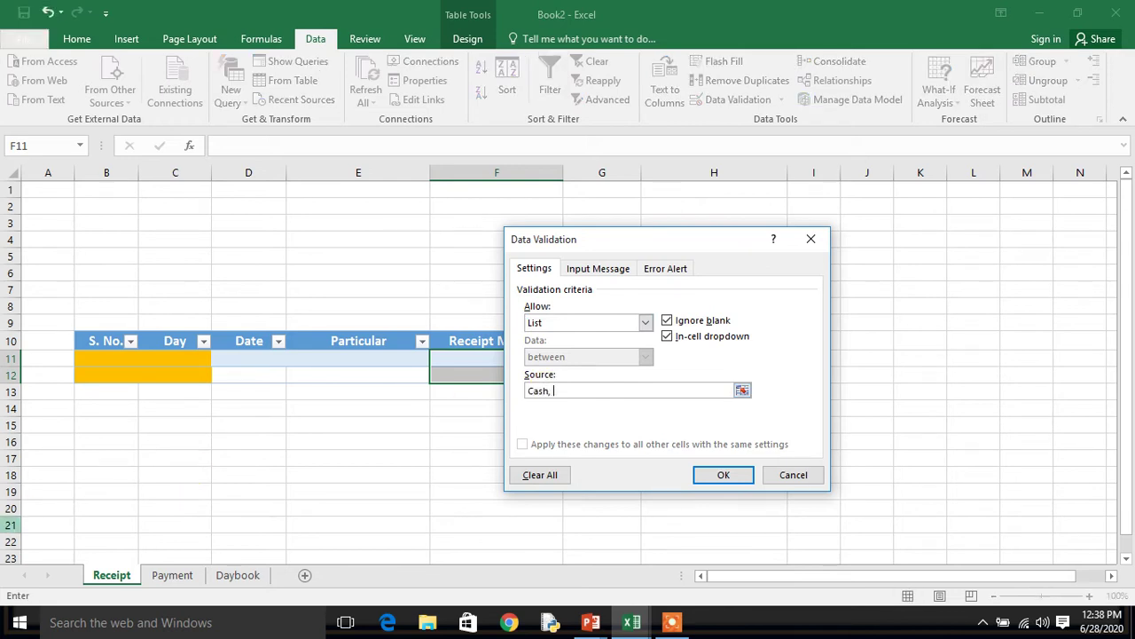
pyautogui.write(' ard')
pyautogui.write(' PayT')
pyautogui.write('m,')
pyautogui.write('Goof')
pyautogui.write('gle P')
pyautogui.write('ay,')
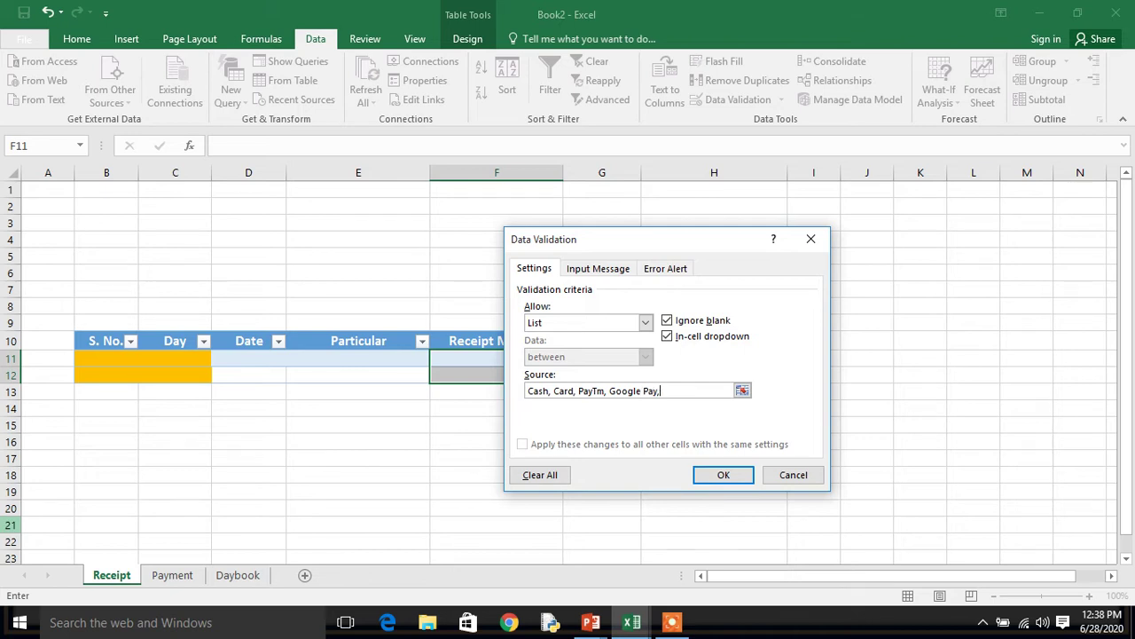
pyautogui.write(' Net')
pyautogui.write(' Banking')
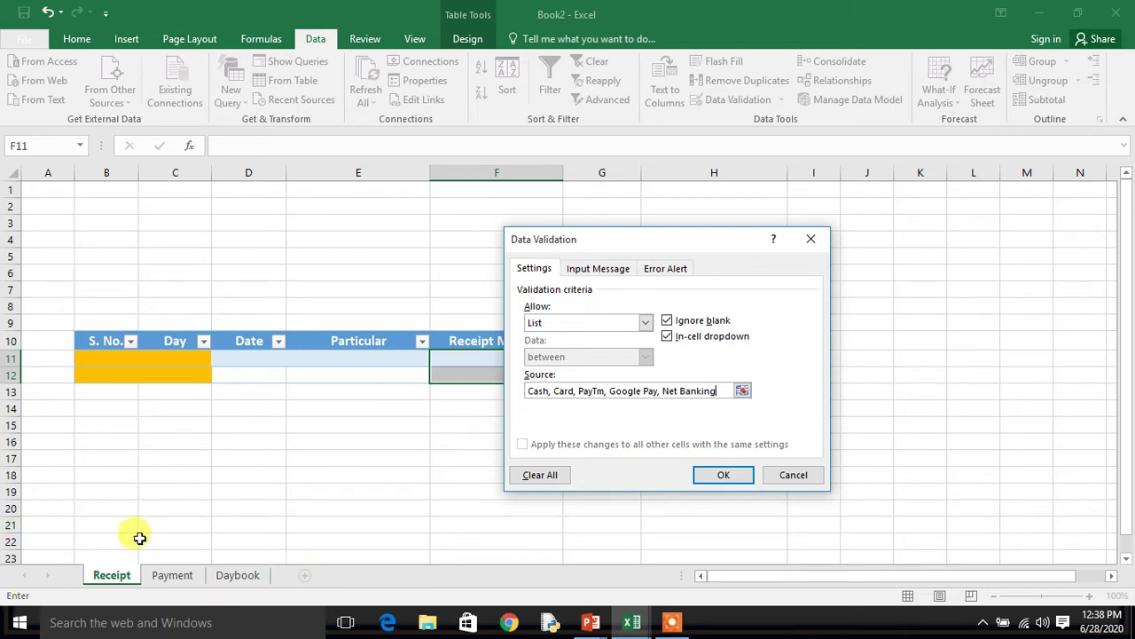
pyautogui.click(717, 476)
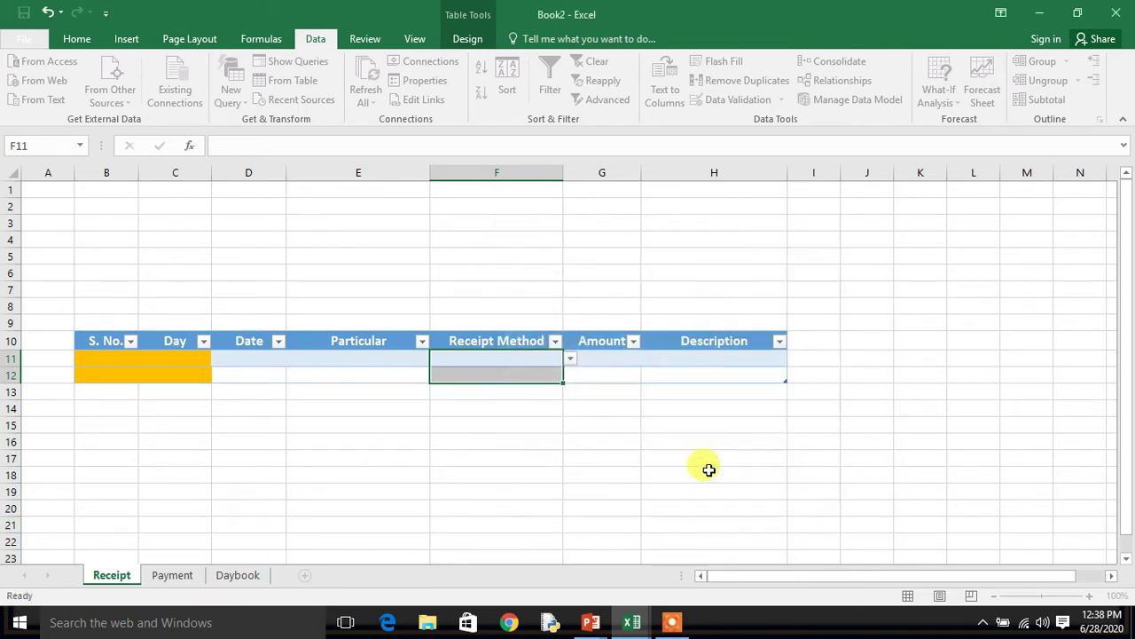
pyautogui.click(571, 358)
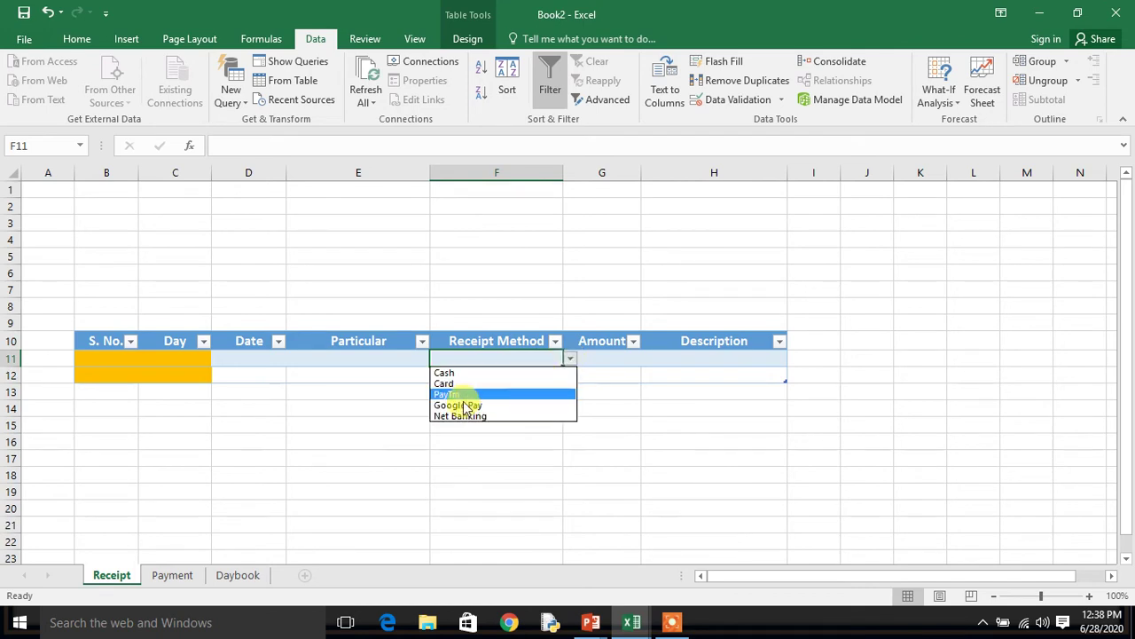
pyautogui.click(470, 355)
pyautogui.click(464, 373)
pyautogui.click(569, 376)
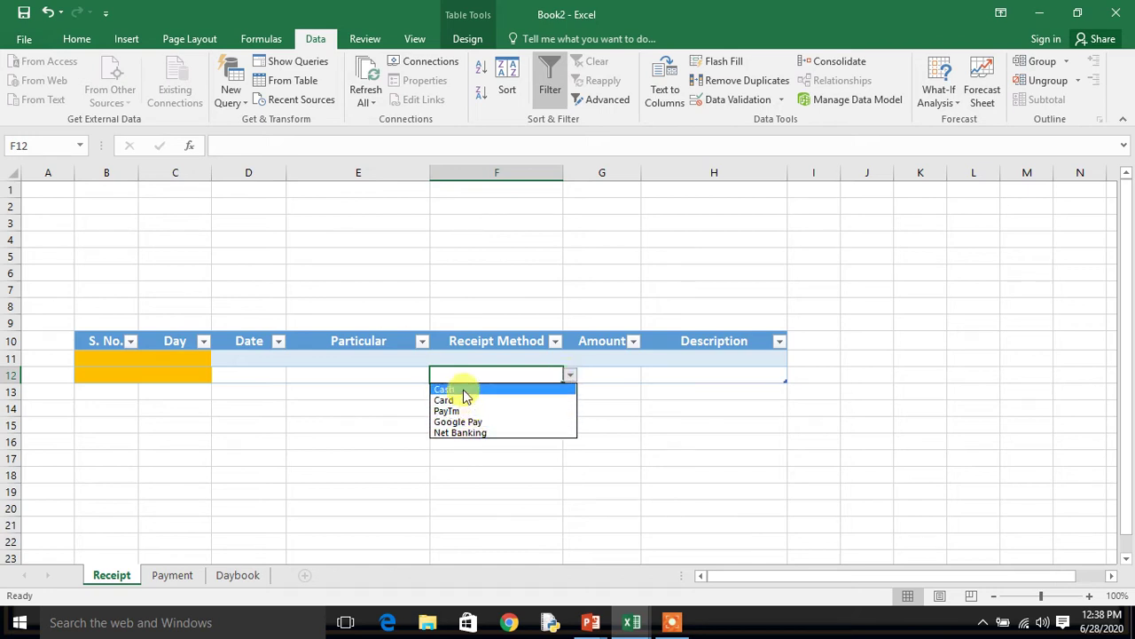
pyautogui.click(485, 357)
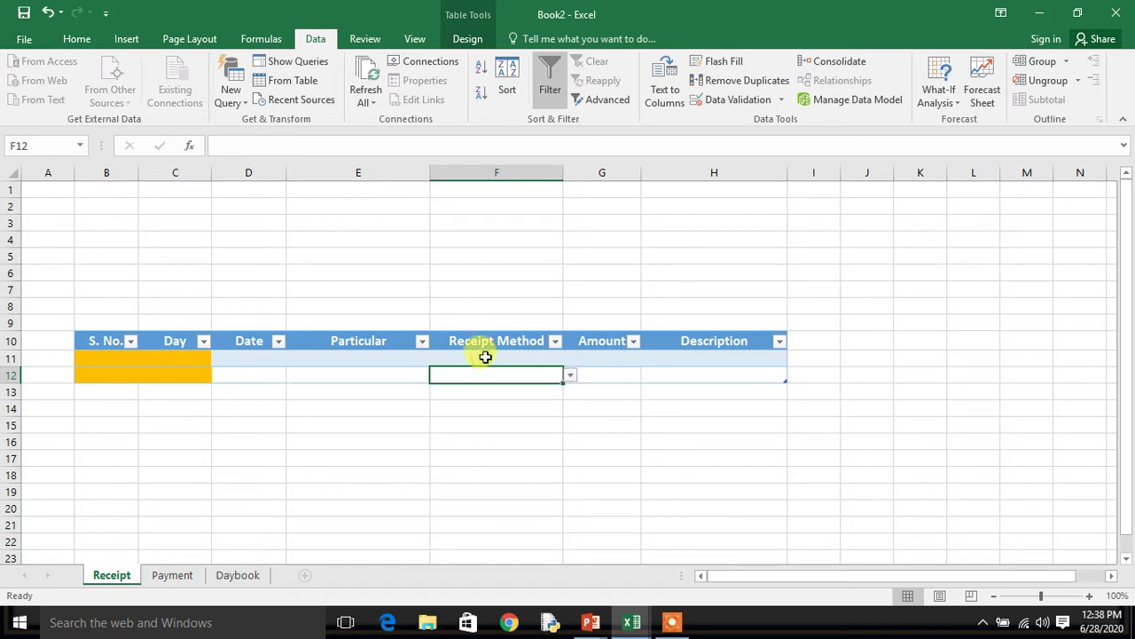
pyautogui.click(485, 357)
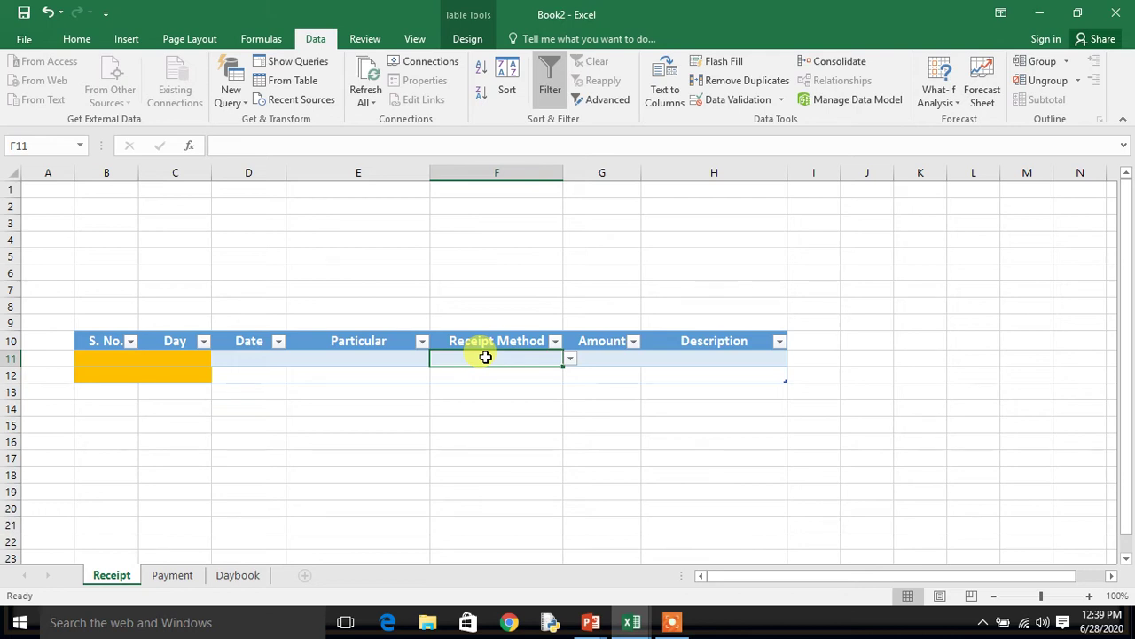
# Enter date 4/1/2020, particular Stationary and receipt method Cash in row 11.
pyautogui.press('Left')
pyautogui.press('Left')
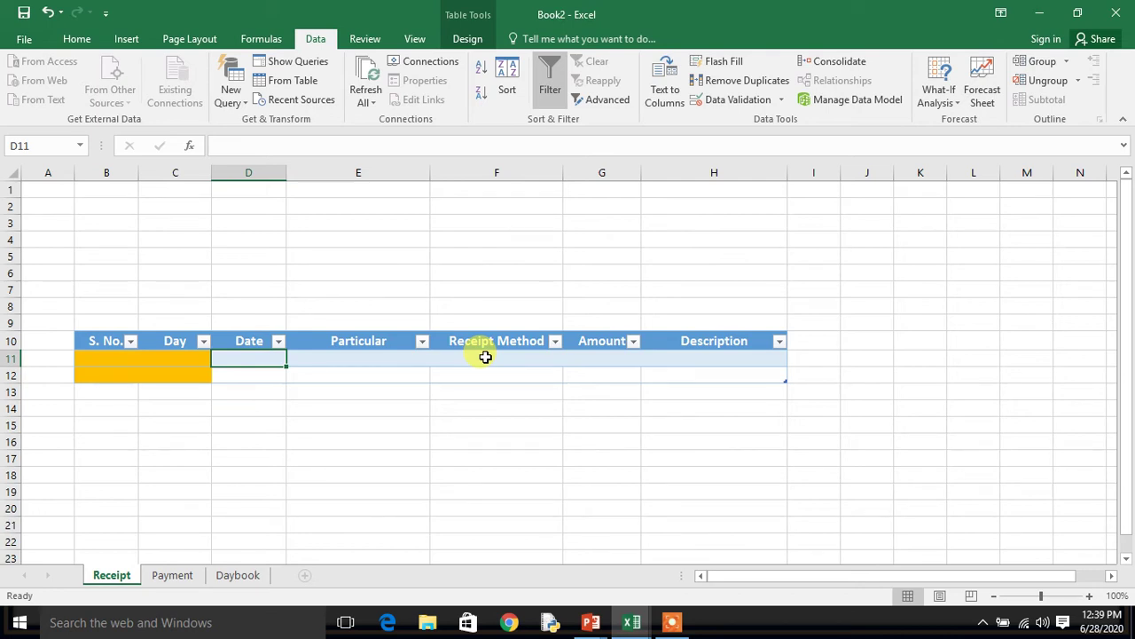
pyautogui.write('4/')
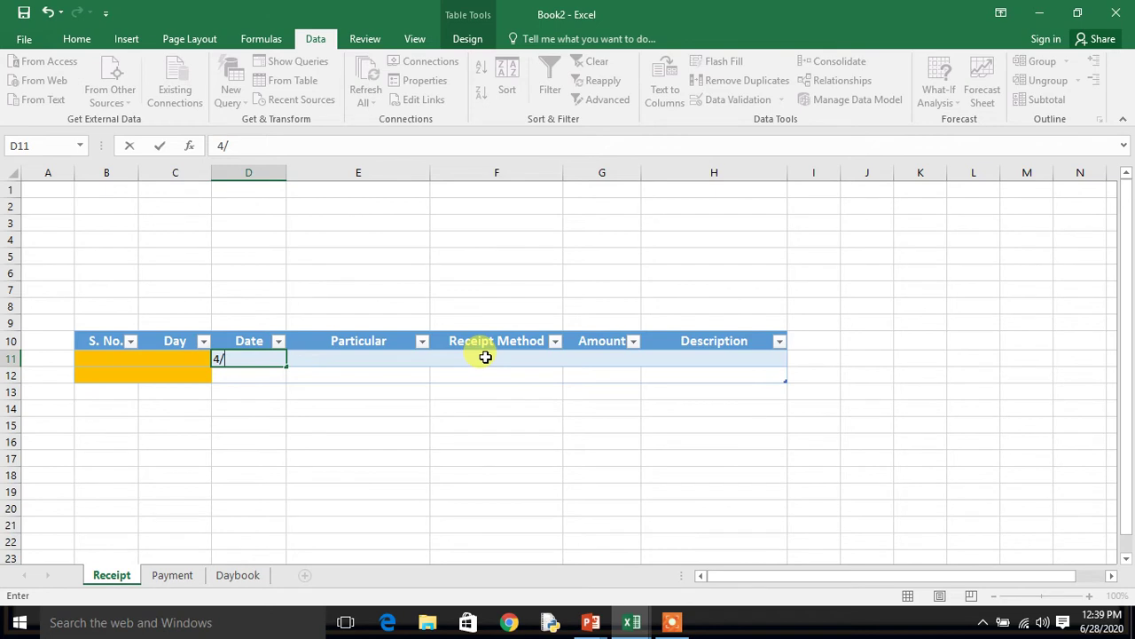
pyautogui.write('1/2020')
pyautogui.press('Tab')
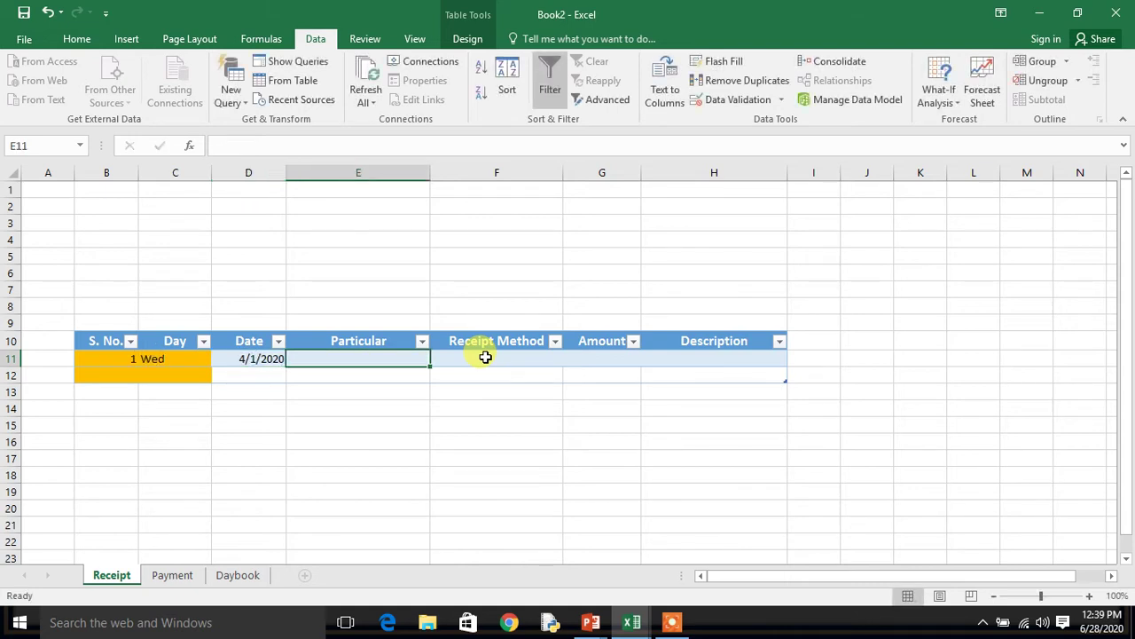
pyautogui.write('Stationary')
pyautogui.click(485, 356)
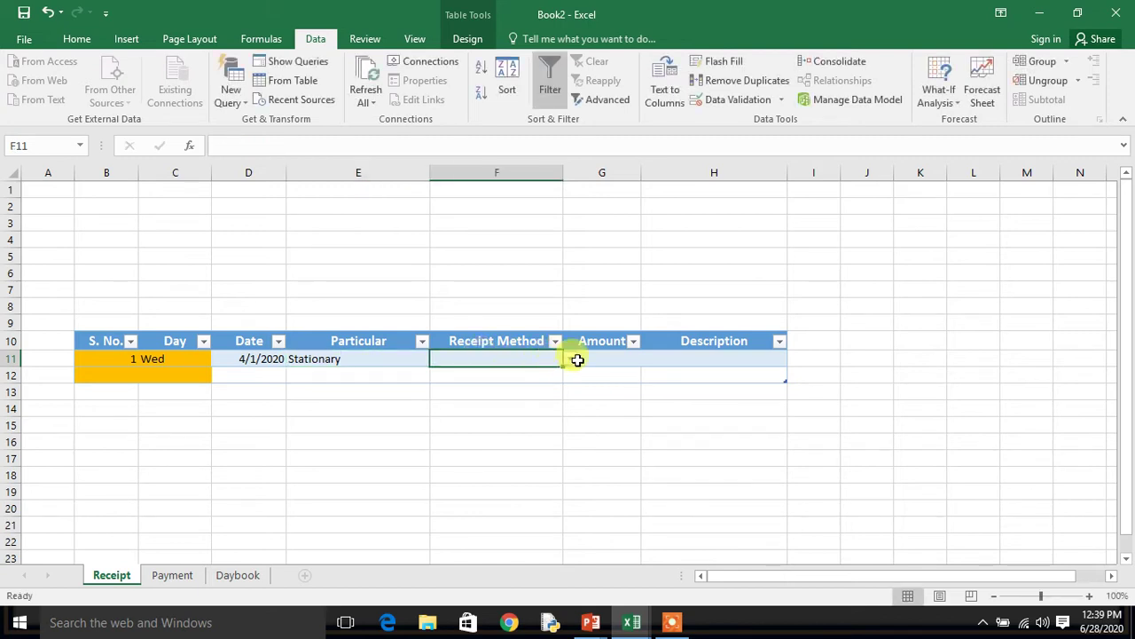
pyautogui.click(568, 359)
pyautogui.click(540, 373)
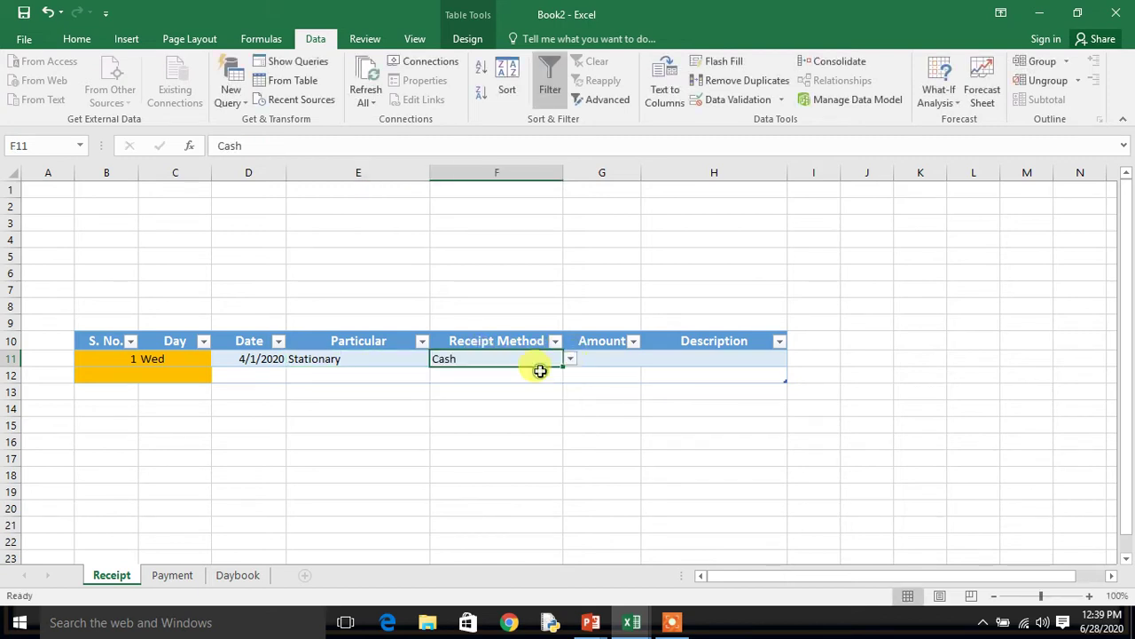
# Enter amount 275 and description 'Pen, Register, Etc.' for the first receipt.
pyautogui.click(593, 359)
pyautogui.write('27')
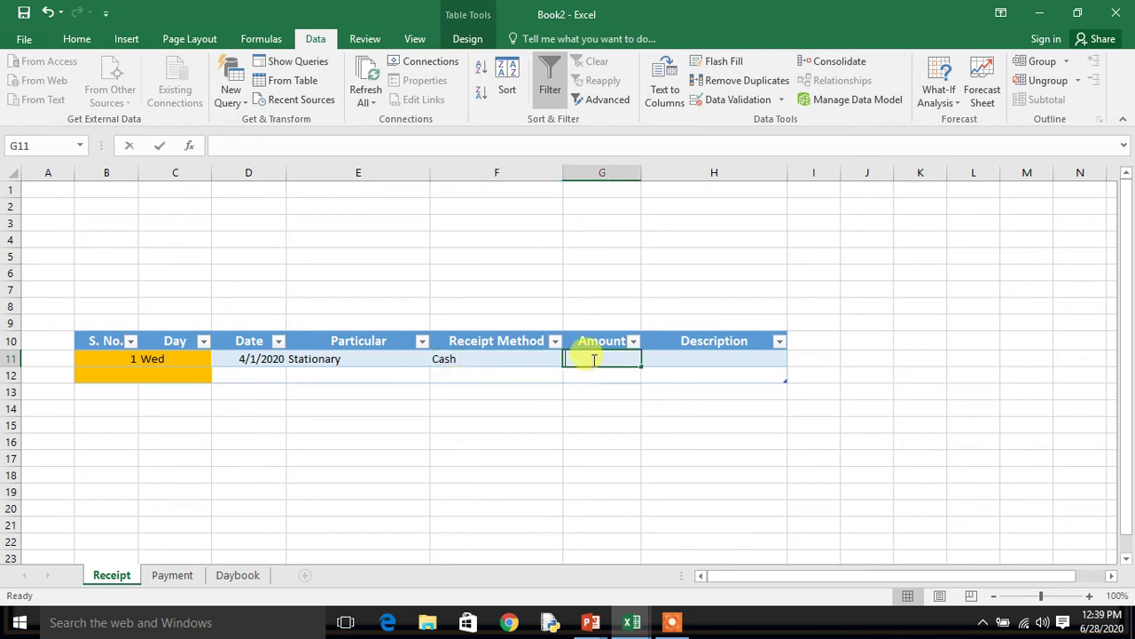
pyautogui.write('5')
pyautogui.press('Tab')
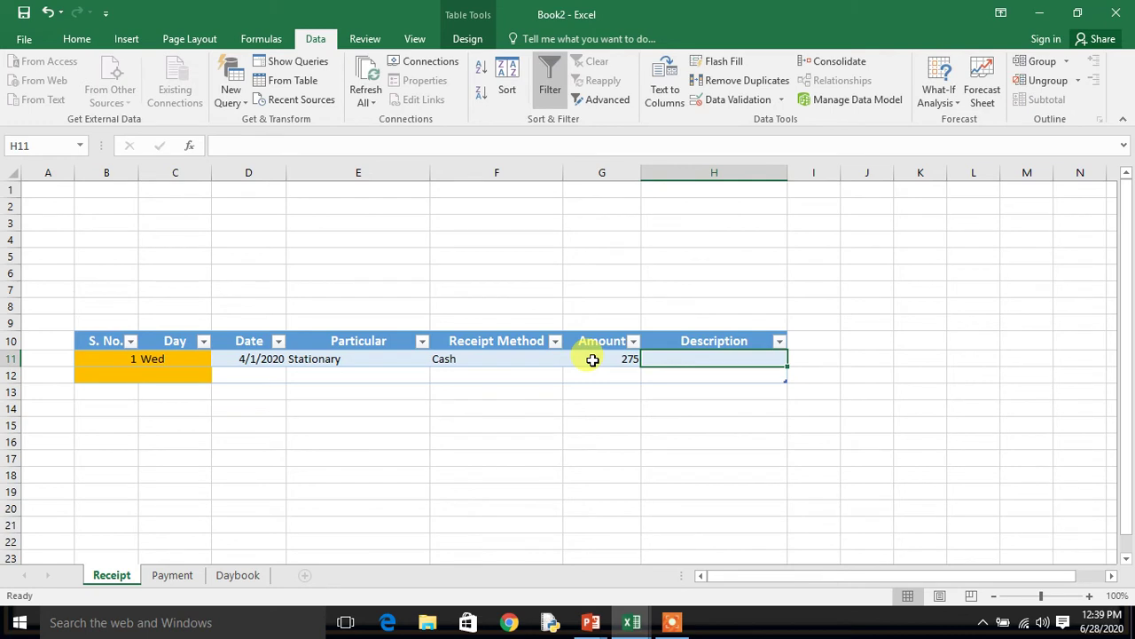
pyautogui.write('Pe')
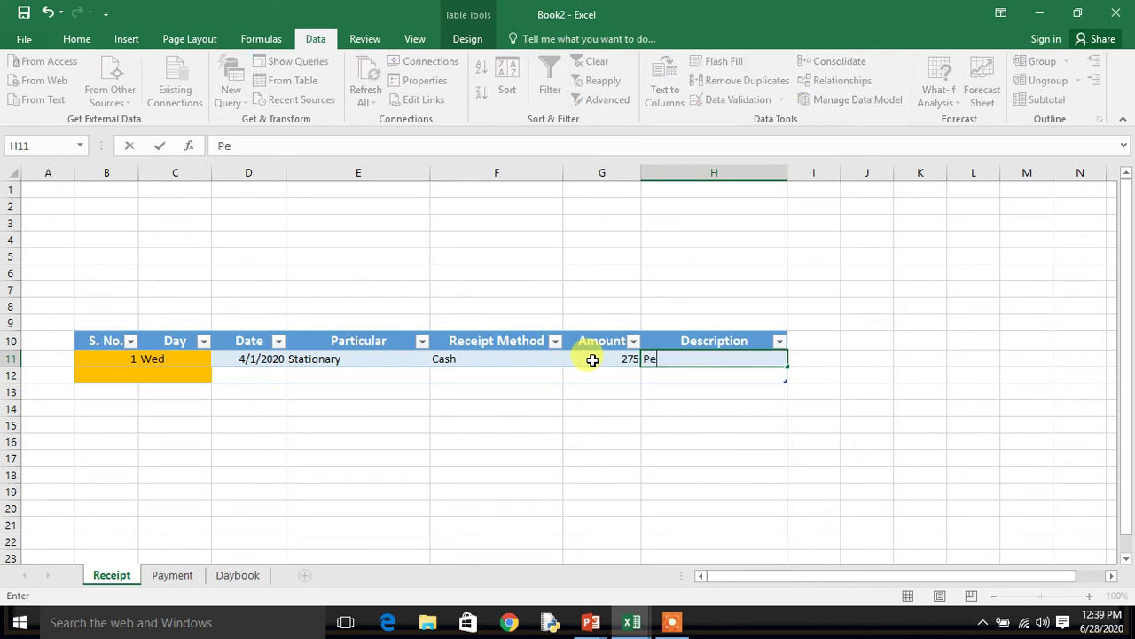
pyautogui.write('n, ')
pyautogui.write('Register, Etc.')
pyautogui.press('Return')
pyautogui.press('Left')
pyautogui.press('Left')
pyautogui.press('Left')
pyautogui.press('Left')
pyautogui.press('Left')
pyautogui.press('Right')
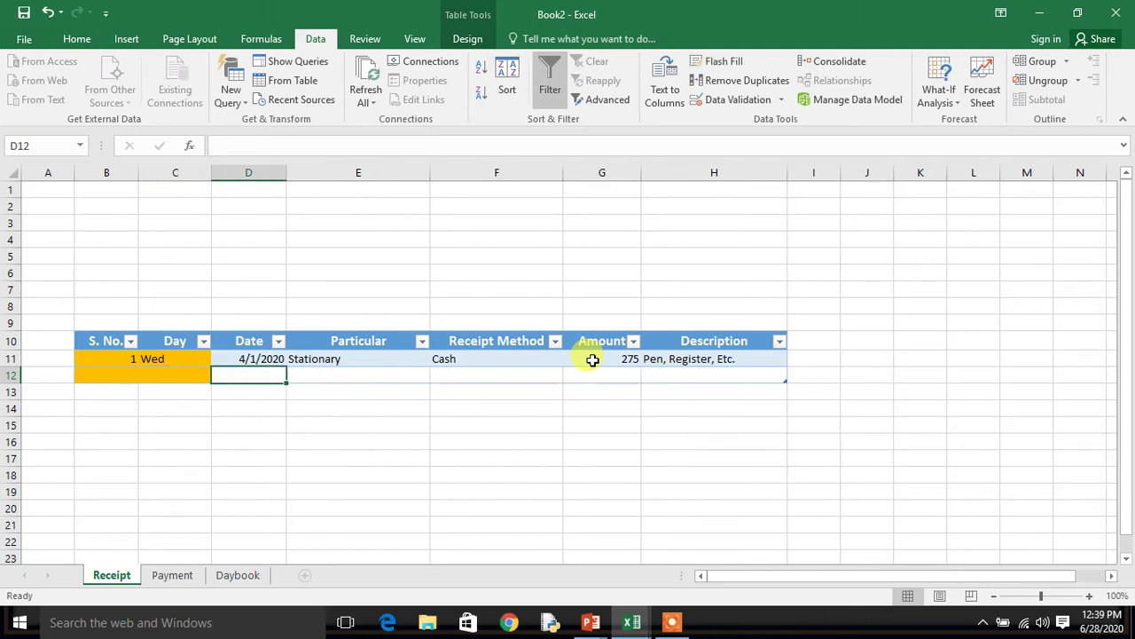
# Add the second receipt: 4/1/2020, Disel, Card, 1500, description DG Set.
pyautogui.write('4/')
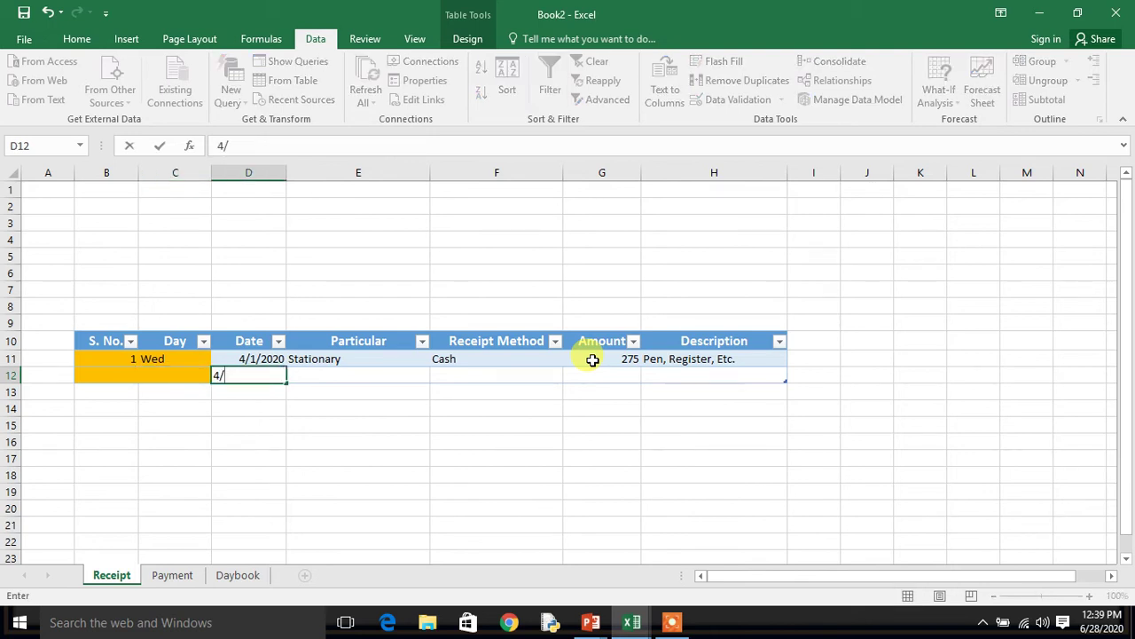
pyautogui.write('1/2020')
pyautogui.press('Tab')
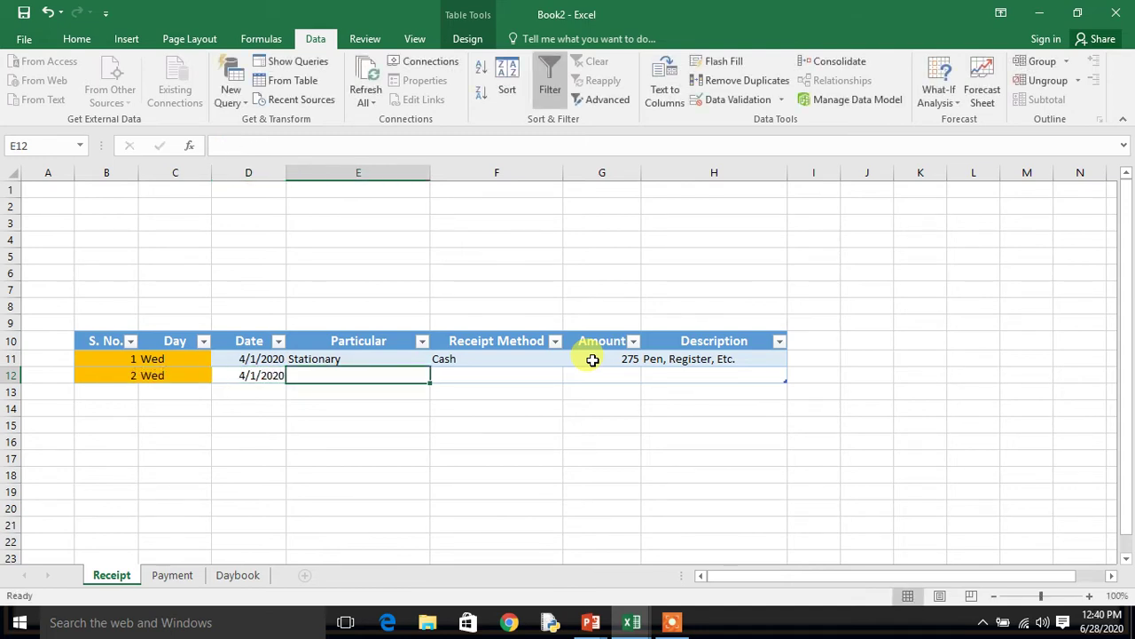
pyautogui.write('Disel')
pyautogui.press('Tab')
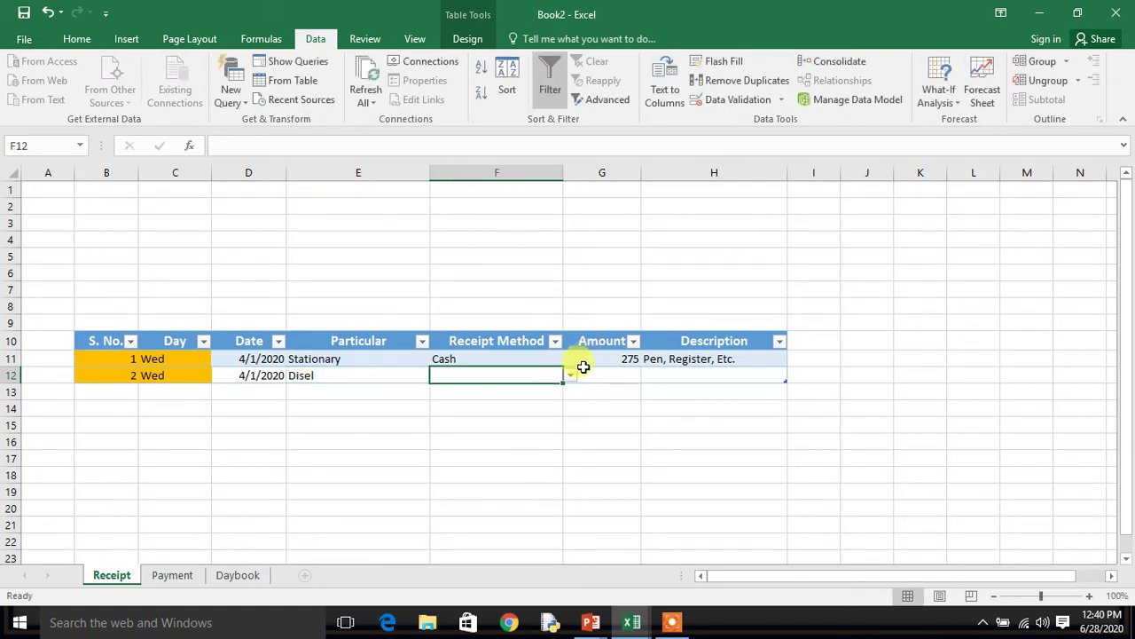
pyautogui.click(571, 375)
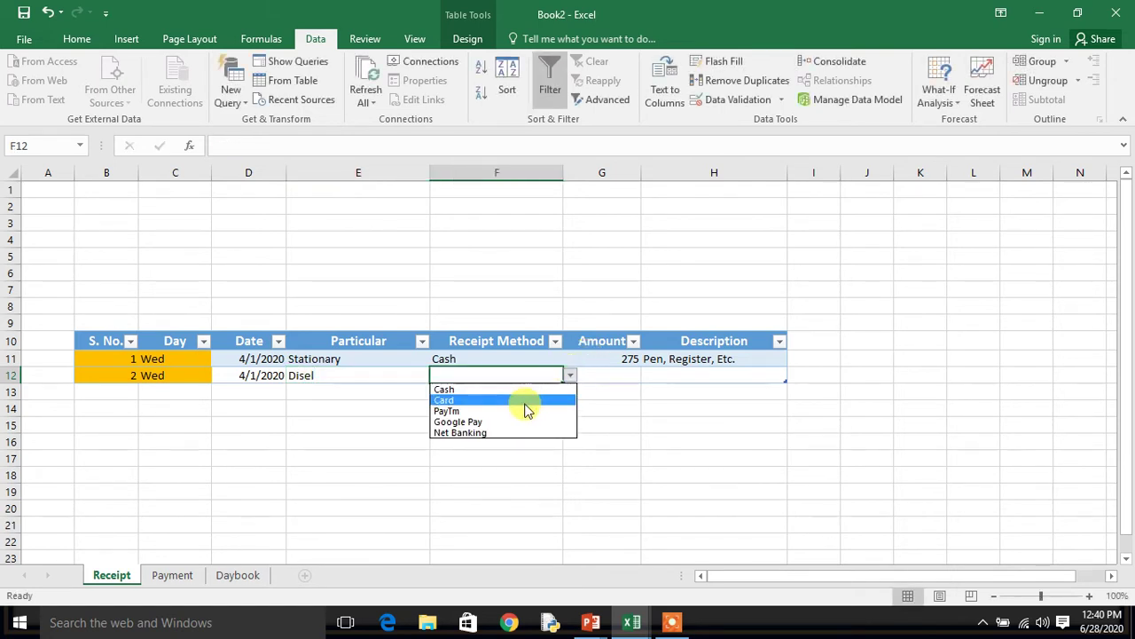
pyautogui.click(526, 401)
pyautogui.write('1')
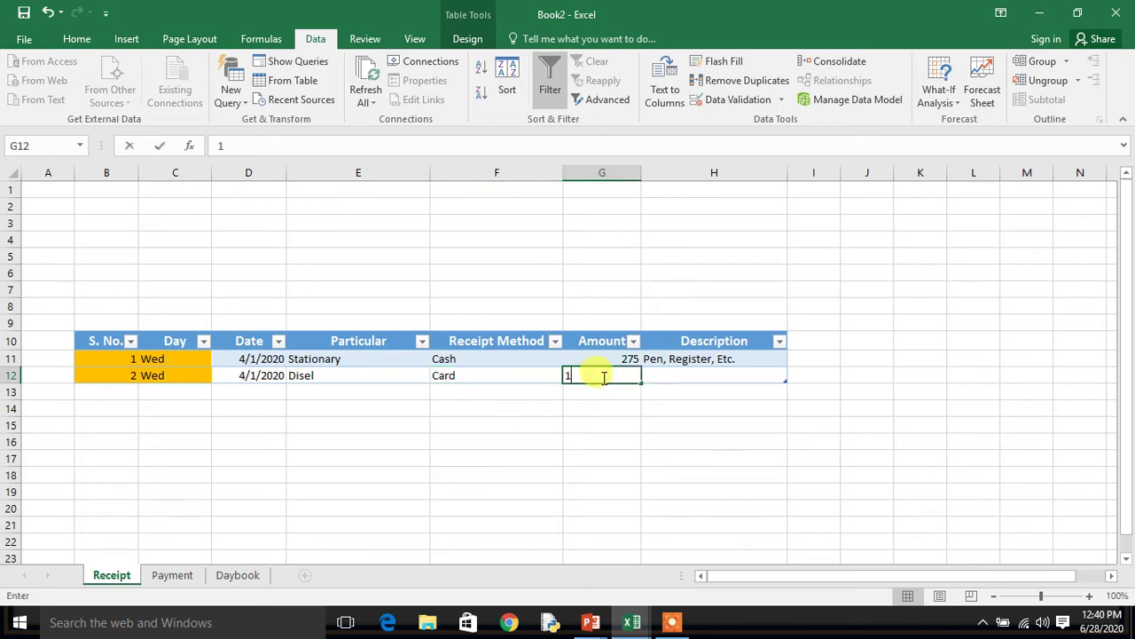
pyautogui.write('500')
pyautogui.press('Tab')
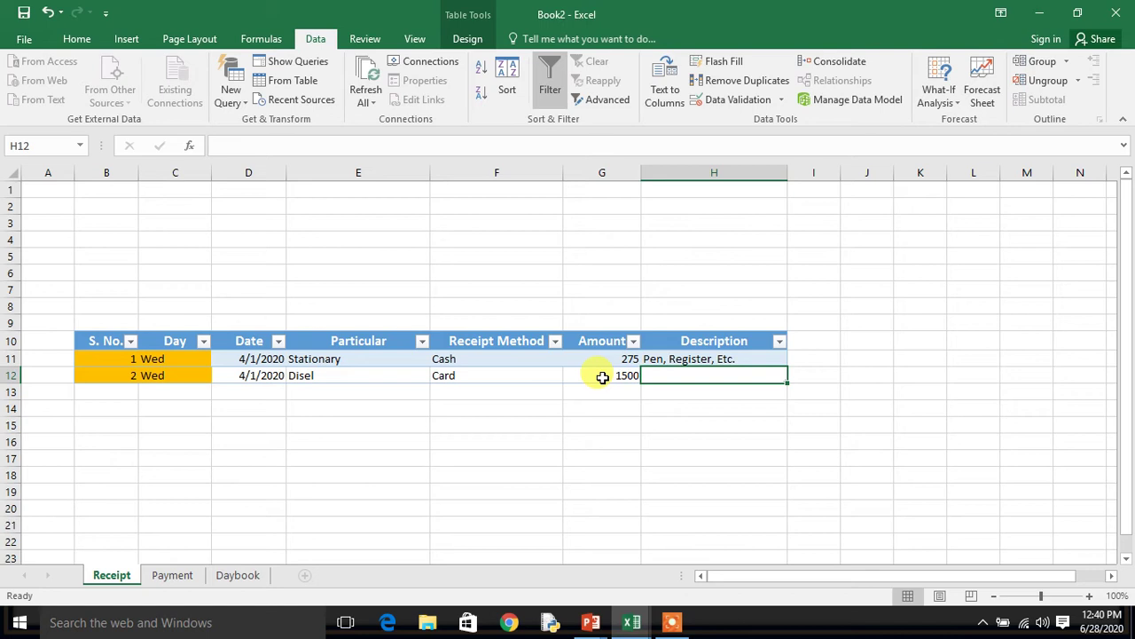
pyautogui.write('DG Set')
pyautogui.press('Down')
pyautogui.press('Left')
pyautogui.press('Left')
pyautogui.press('Left')
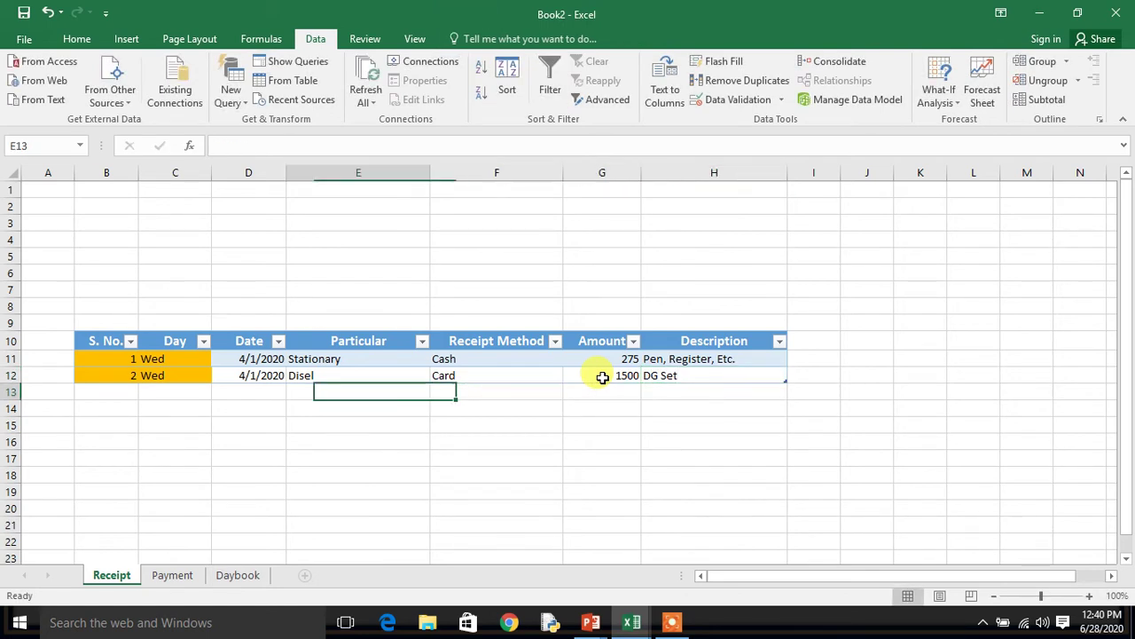
pyautogui.press('Left')
# Add the third receipt: 4/2/2020, Rent, PayTm, 7500, with the payer's name as description.
pyautogui.write('4')
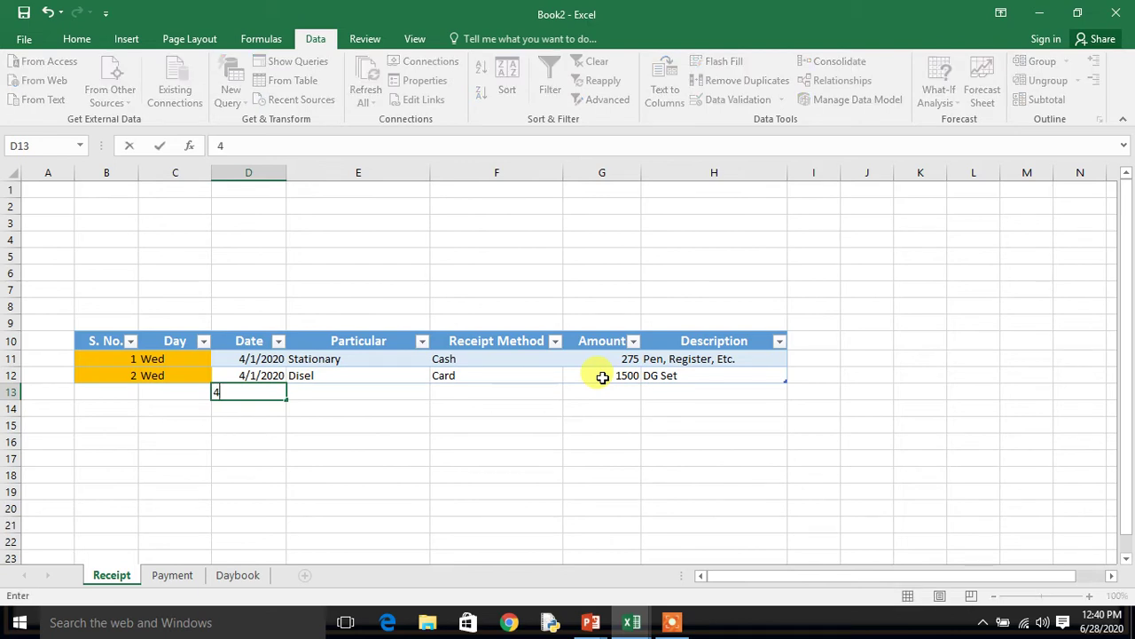
pyautogui.write('/2/2020')
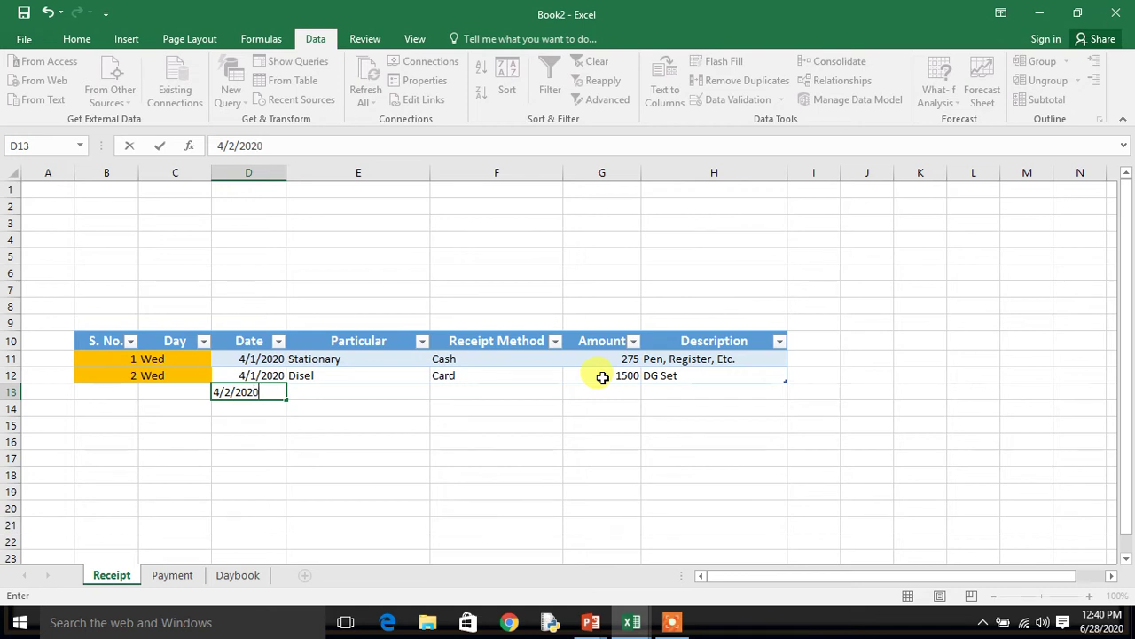
pyautogui.press('Tab')
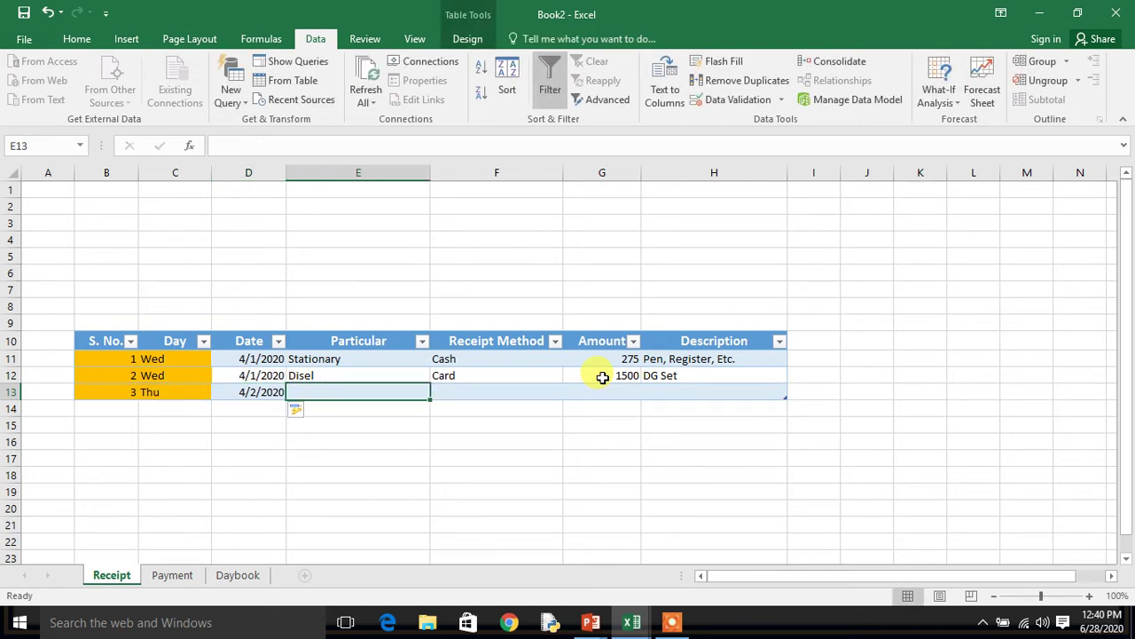
pyautogui.write('Rent')
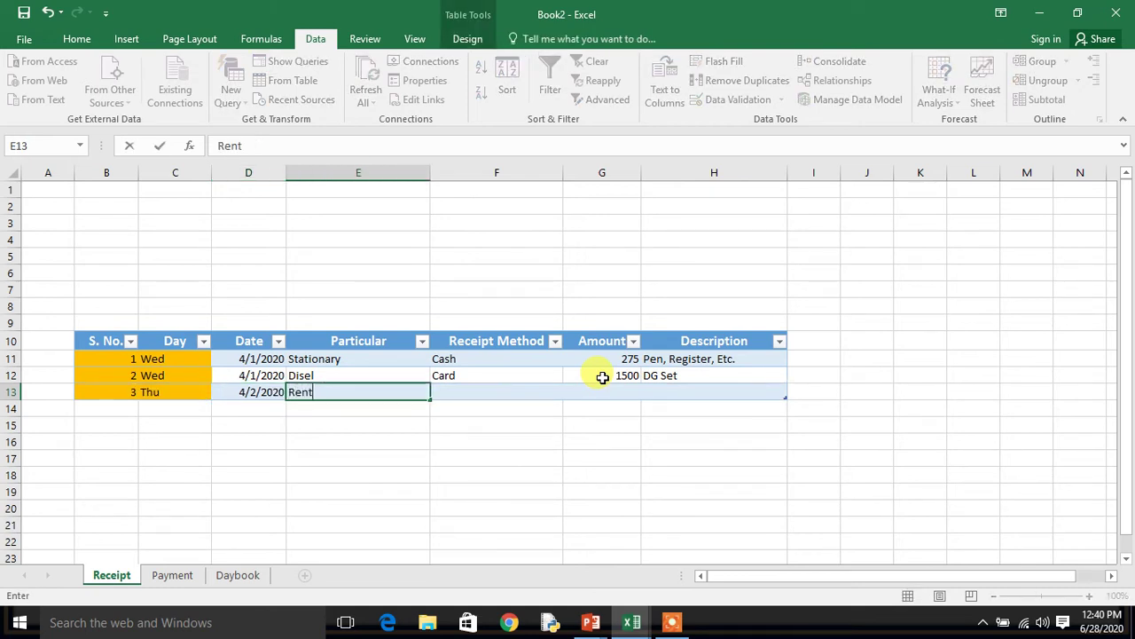
pyautogui.press('Tab')
pyautogui.click(569, 393)
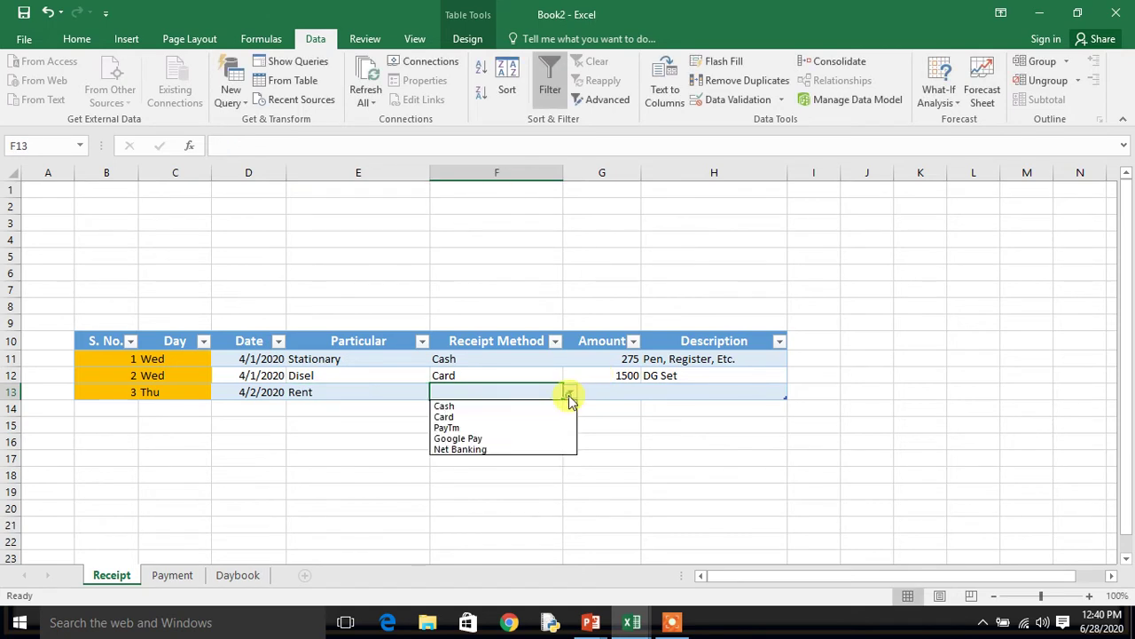
pyautogui.click(514, 428)
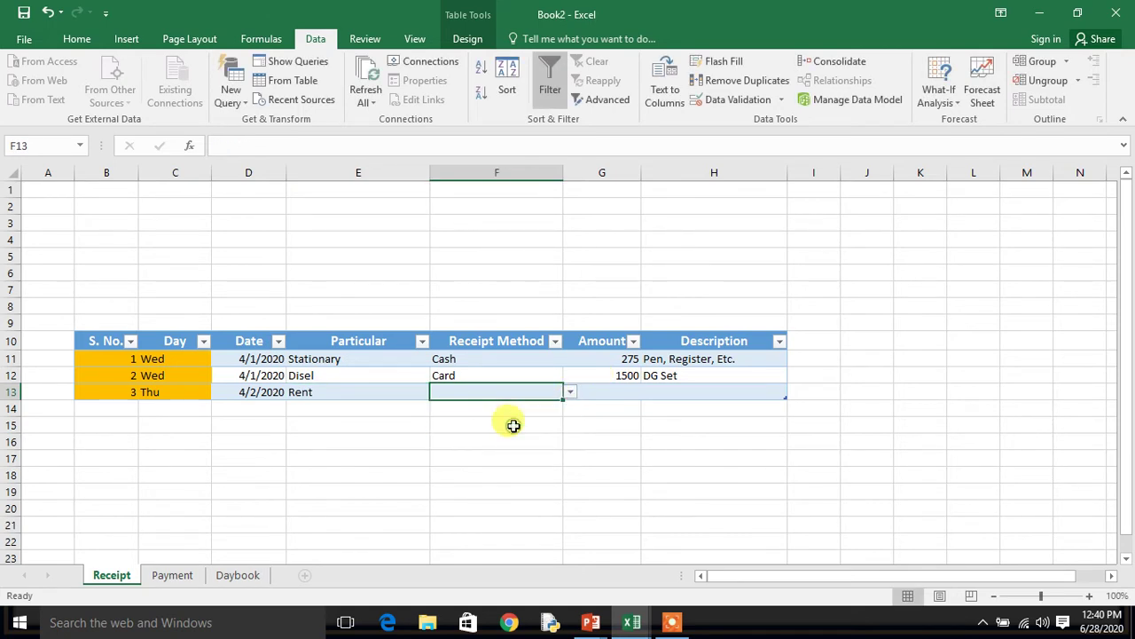
pyautogui.click(605, 395)
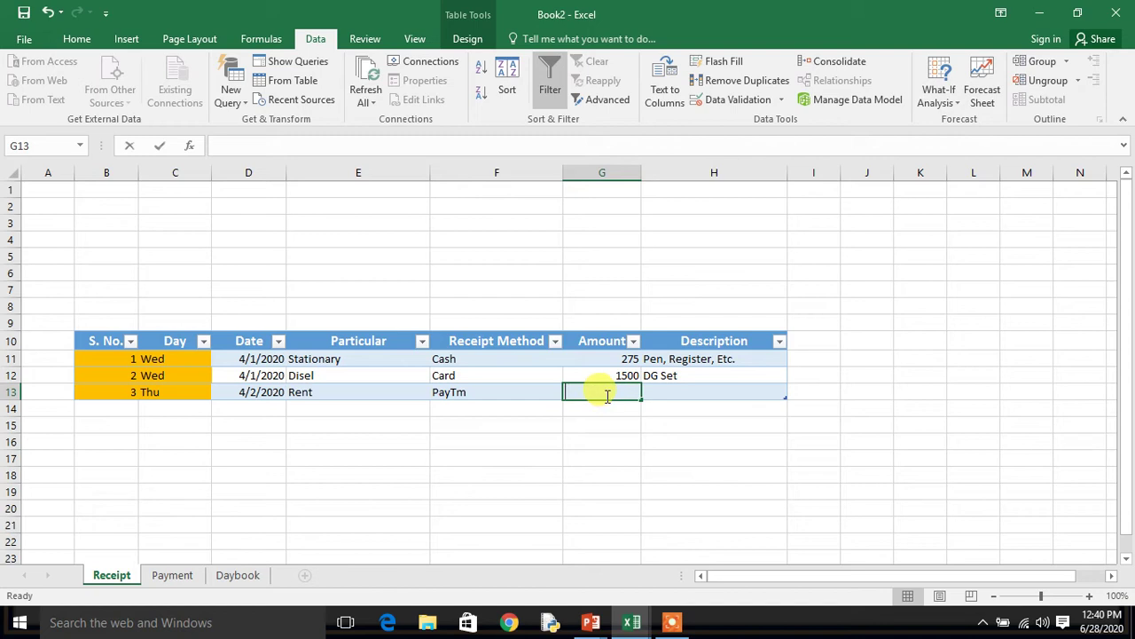
pyautogui.write('7500')
pyautogui.press('Tab')
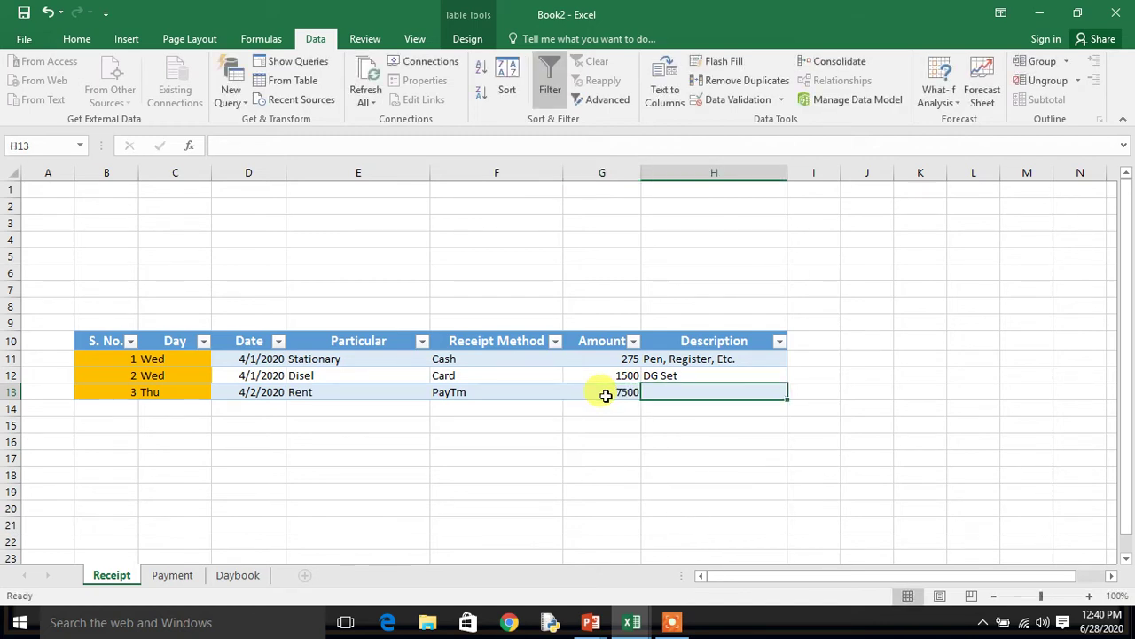
pyautogui.write('Ramesh Kumar')
pyautogui.press('Return')
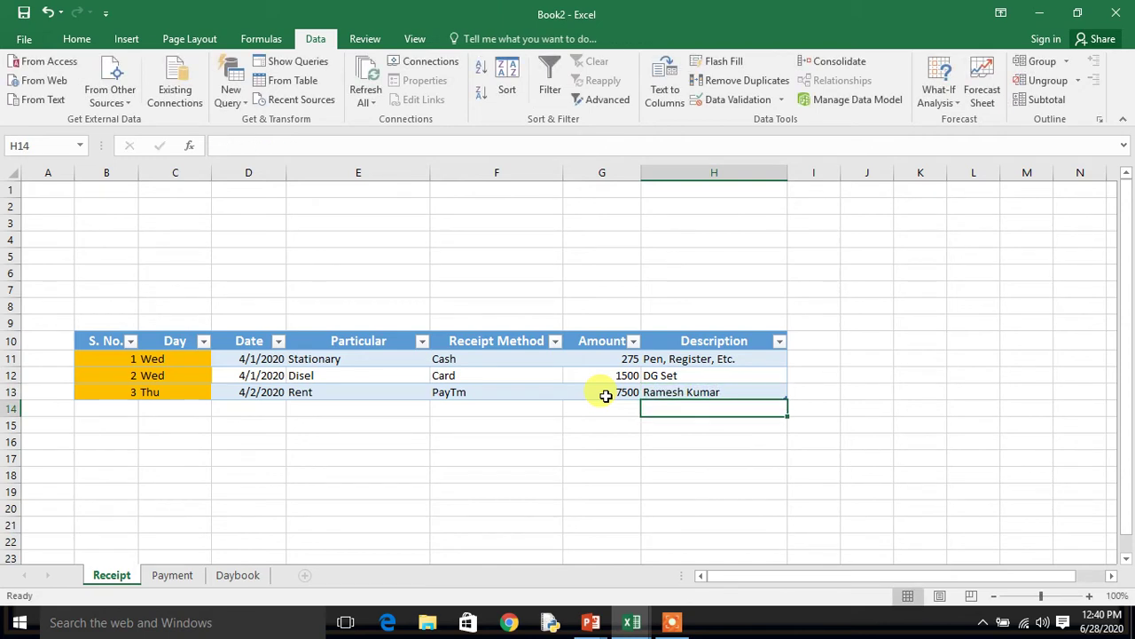
pyautogui.press('Up')
pyautogui.press('Left')
pyautogui.press('Left')
pyautogui.press('Left')
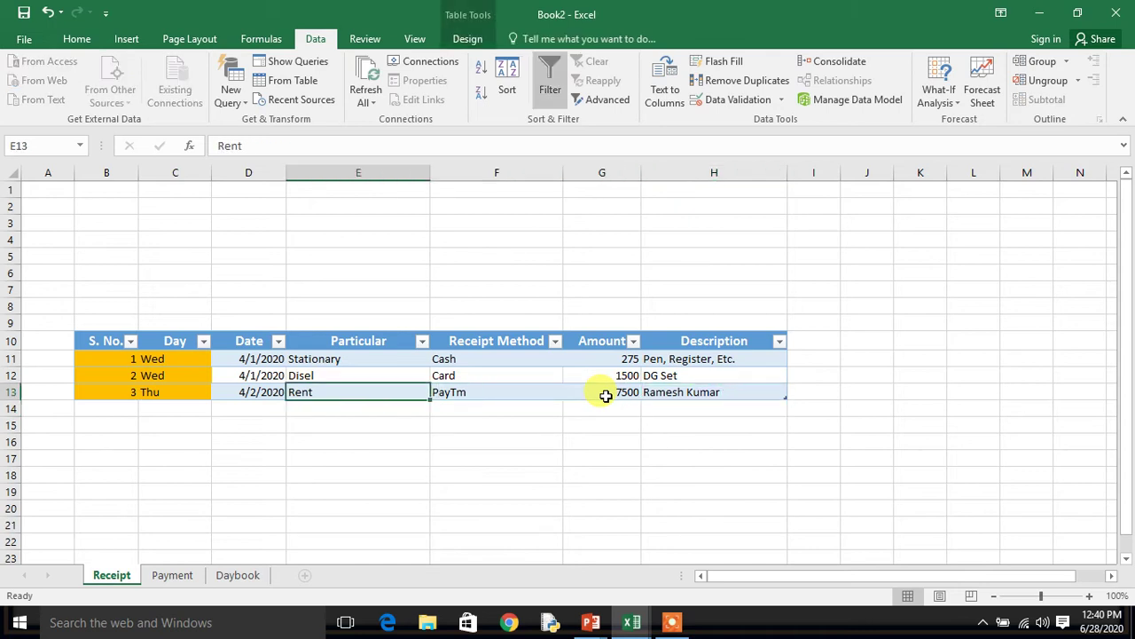
# Review the entered rows and change row 12's particular from Disel to Fees.
pyautogui.press('Right')
pyautogui.press('Up')
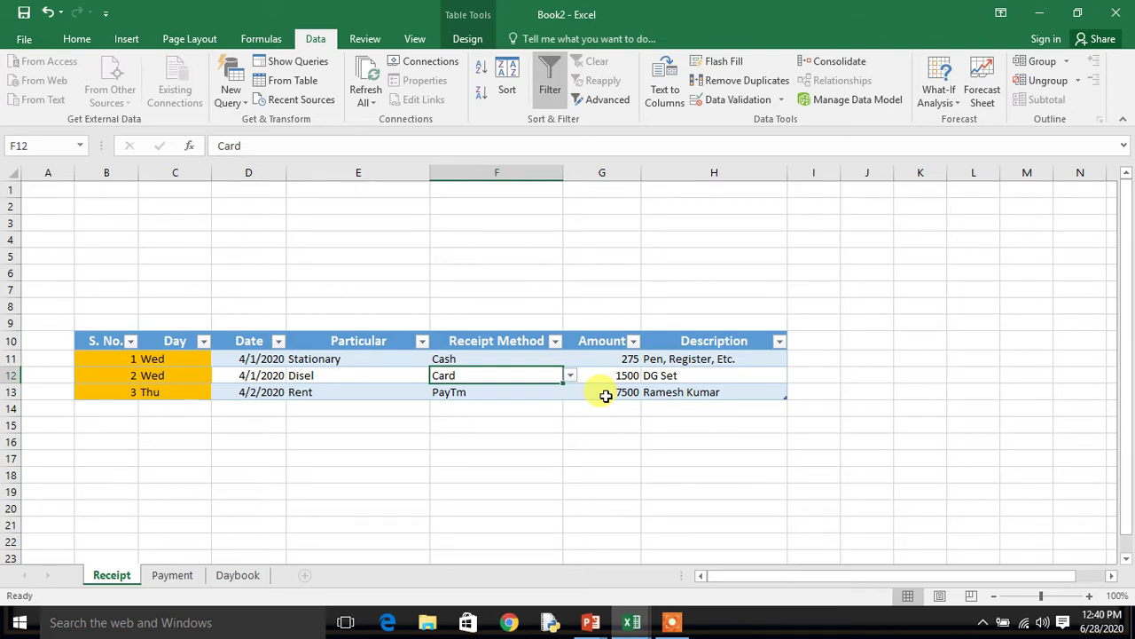
pyautogui.press('Left')
pyautogui.press('Left')
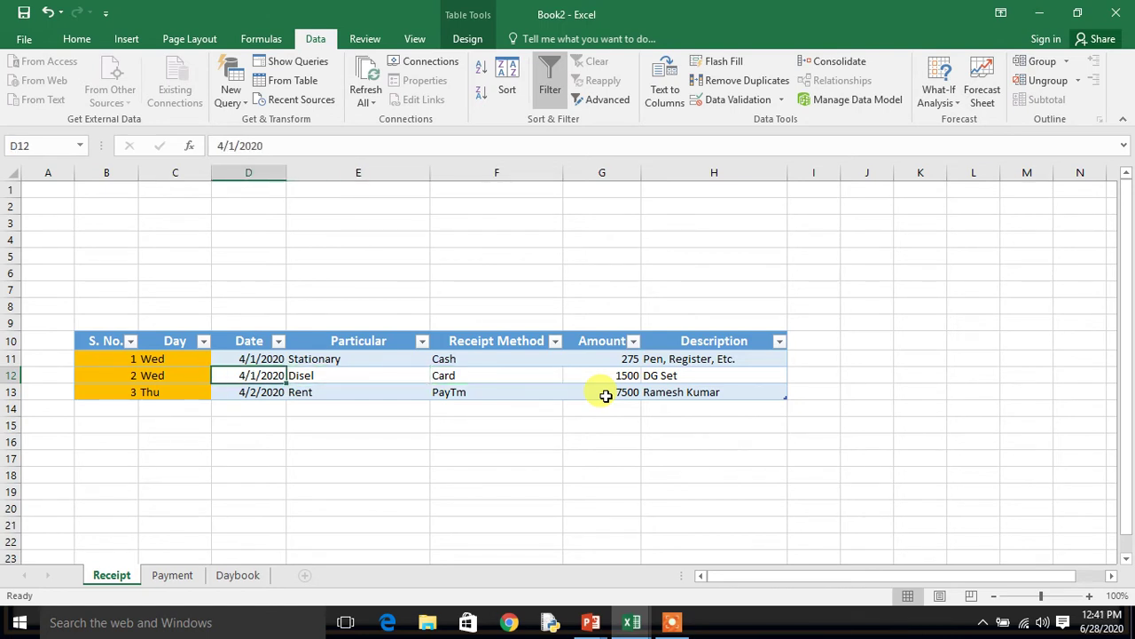
pyautogui.press('Up')
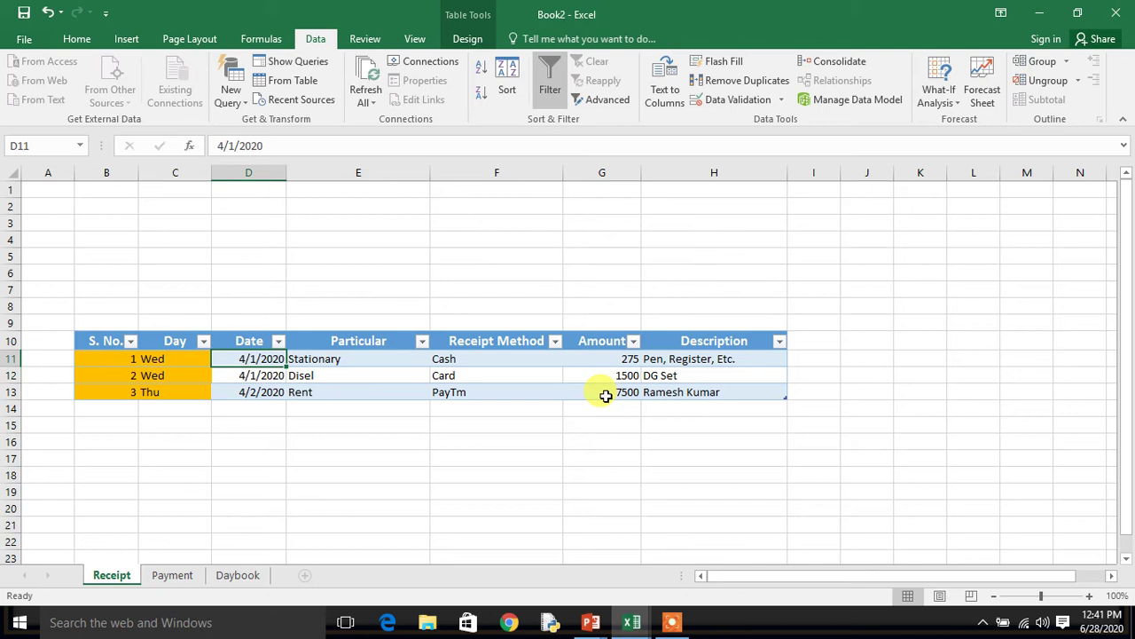
pyautogui.press('Down')
pyautogui.press('Up')
pyautogui.press('Right')
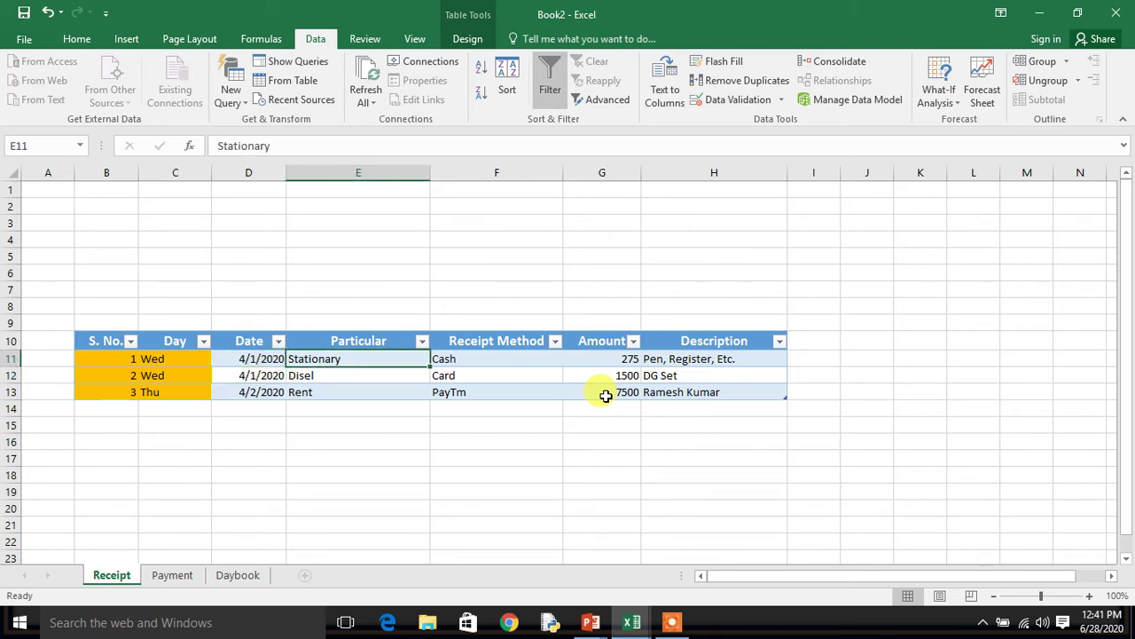
pyautogui.press('Right')
pyautogui.press('Right')
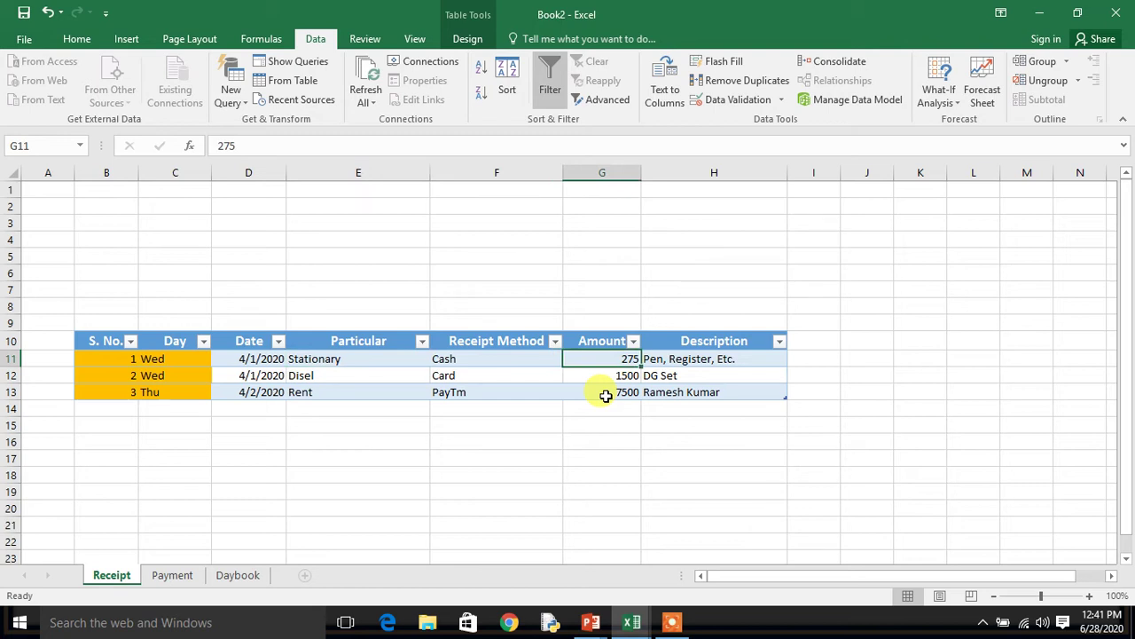
pyautogui.press('Down')
pyautogui.press('Left')
pyautogui.press('Left')
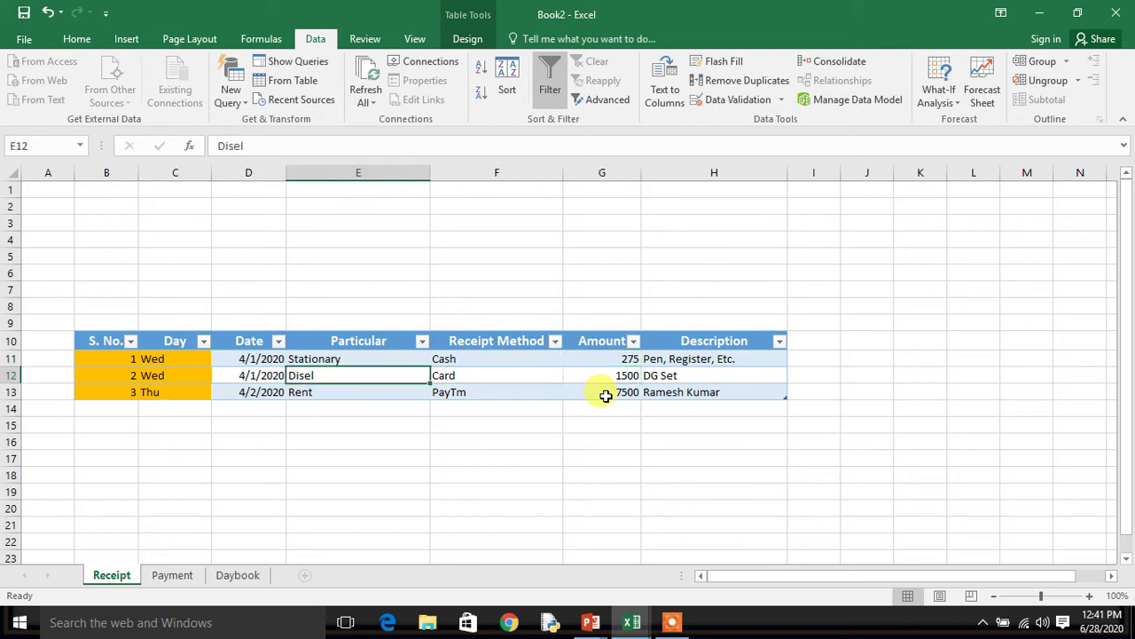
pyautogui.write('Fees')
pyautogui.press('Tab')
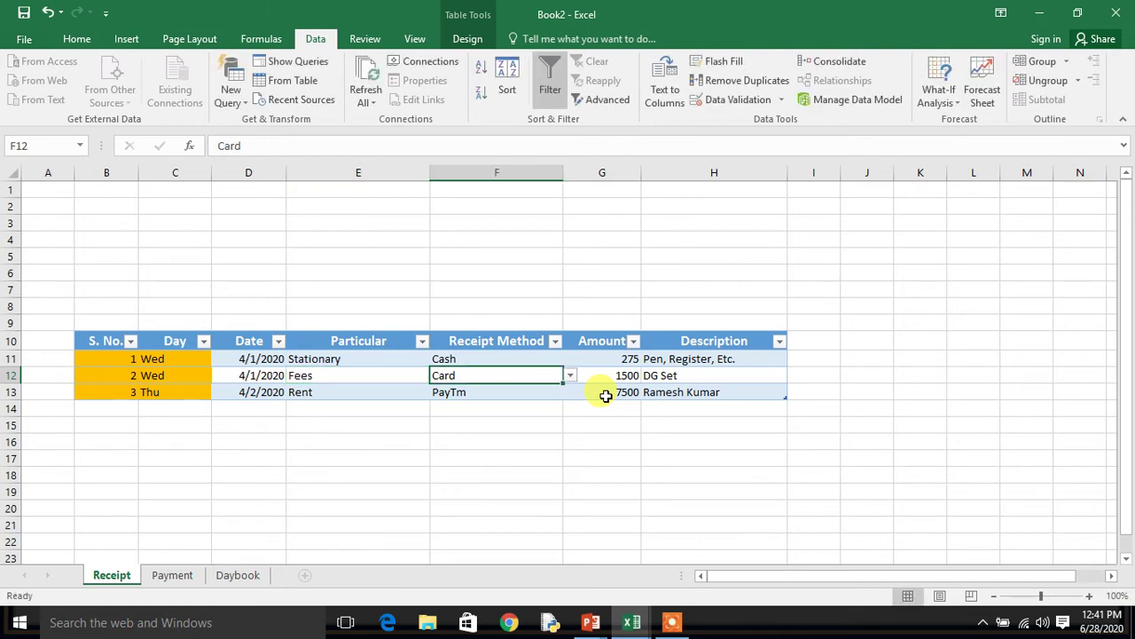
# Replace row 12's description DG Set with CCC Course.
pyautogui.press('Tab')
pyautogui.press('Tab')
pyautogui.write('CCC Course')
pyautogui.press('Return')
pyautogui.click(605, 395)
pyautogui.press('Right')
pyautogui.press('Right')
pyautogui.click(605, 396)
pyautogui.press('Left')
pyautogui.press('Left')
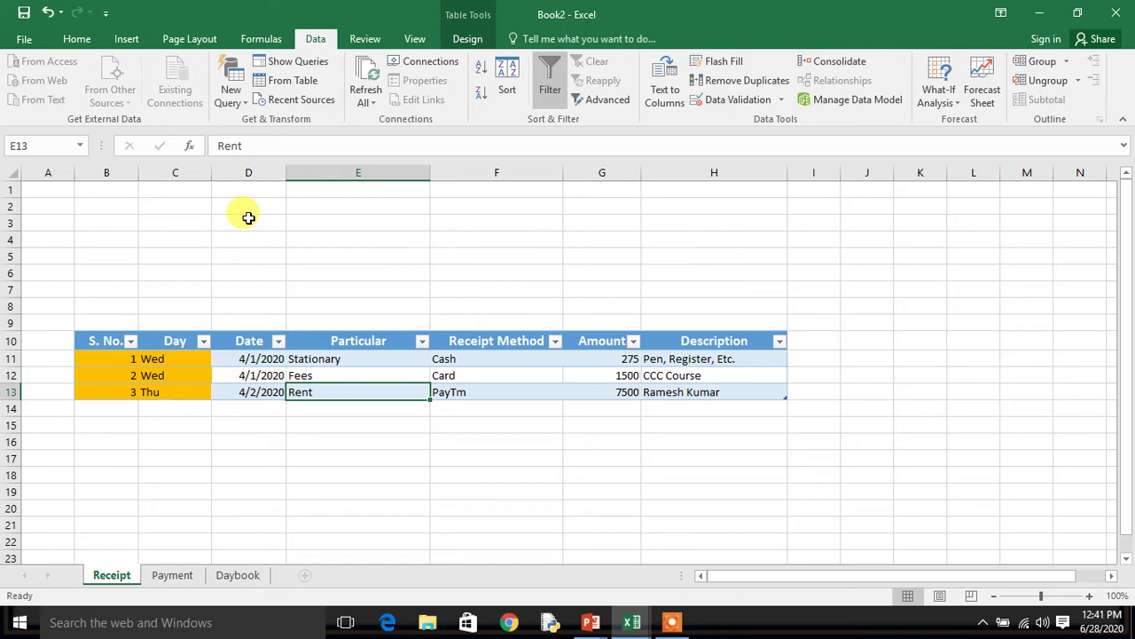
# Merge and centre B2:D2 and enter the heading SUMMARY.
pyautogui.click(120, 205)
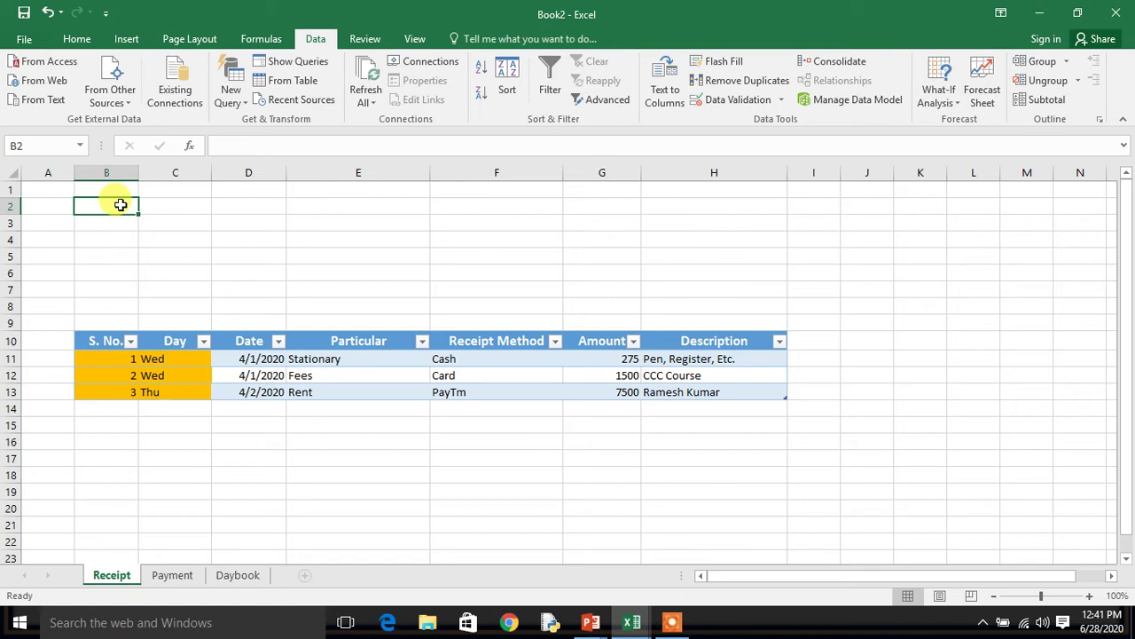
pyautogui.hotkey('shift', 'Right')
pyautogui.hotkey('shift', 'Right')
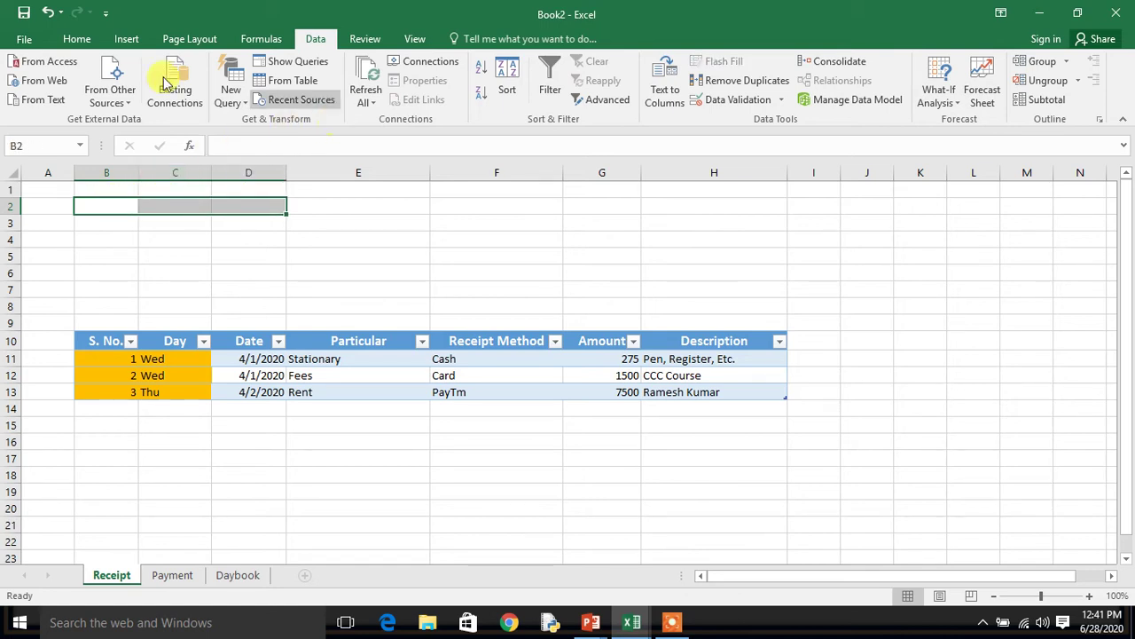
pyautogui.click(76, 38)
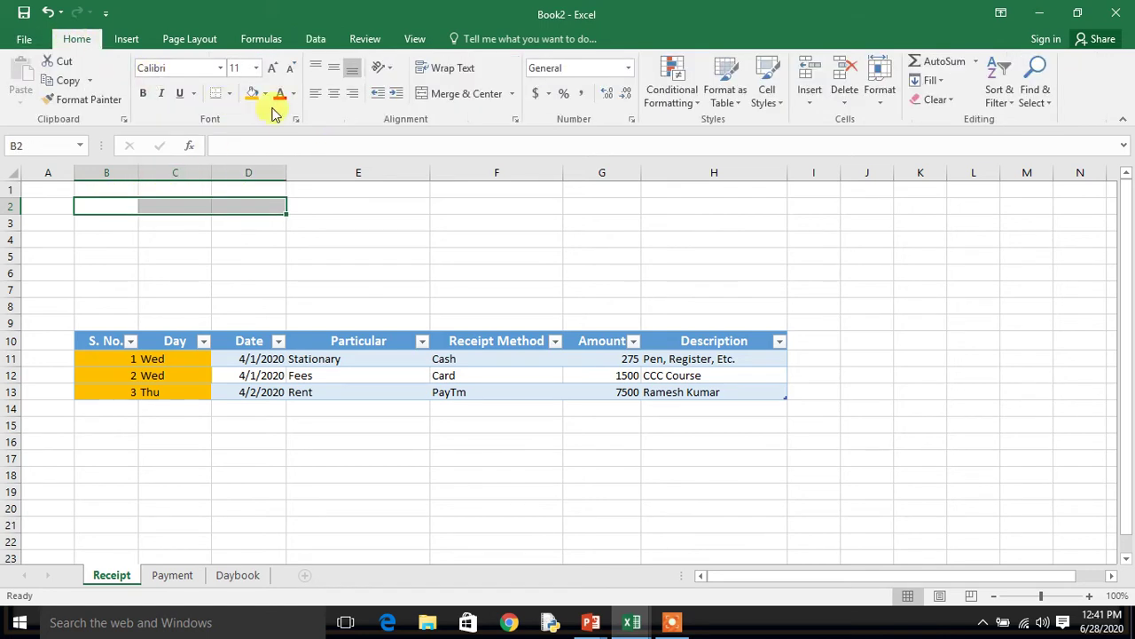
pyautogui.click(445, 97)
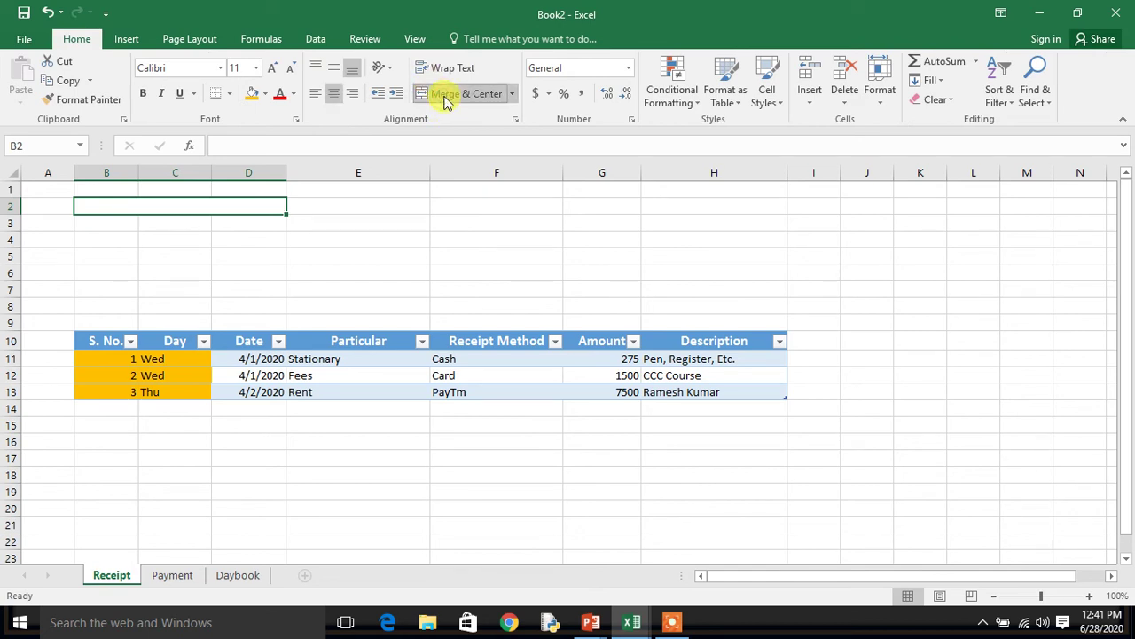
pyautogui.write('SUMMARY')
pyautogui.hotkey('ctrl', 'Return')
# Apply Merge Across to B3:D7 so each row spans columns B to D.
pyautogui.press('Return')
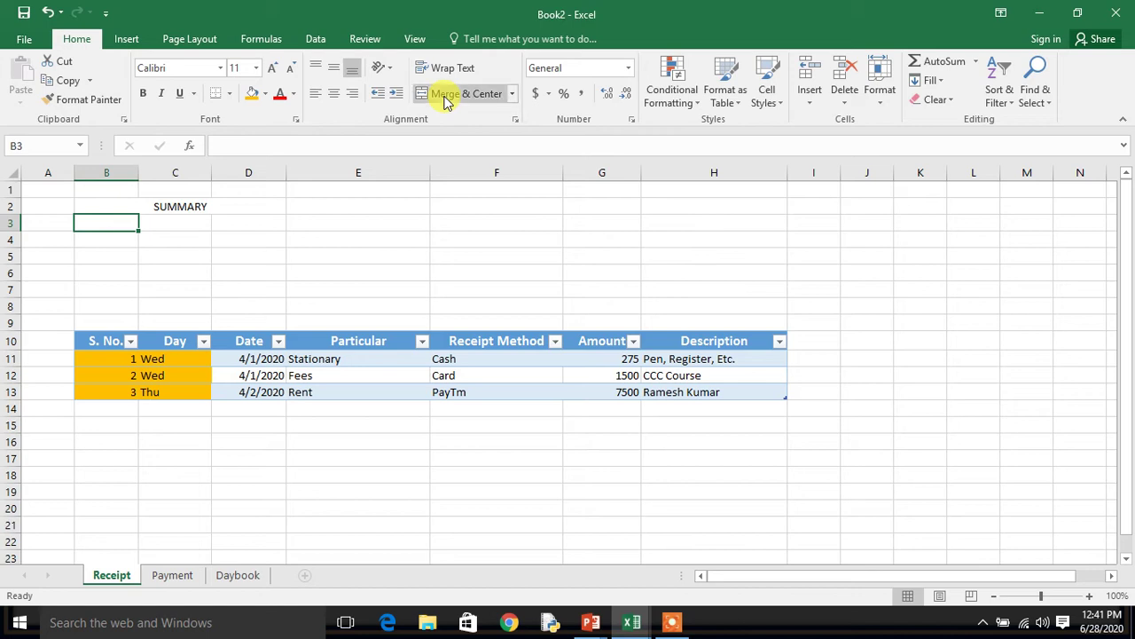
pyautogui.hotkey('shift', 'Right')
pyautogui.hotkey('shift', 'Right')
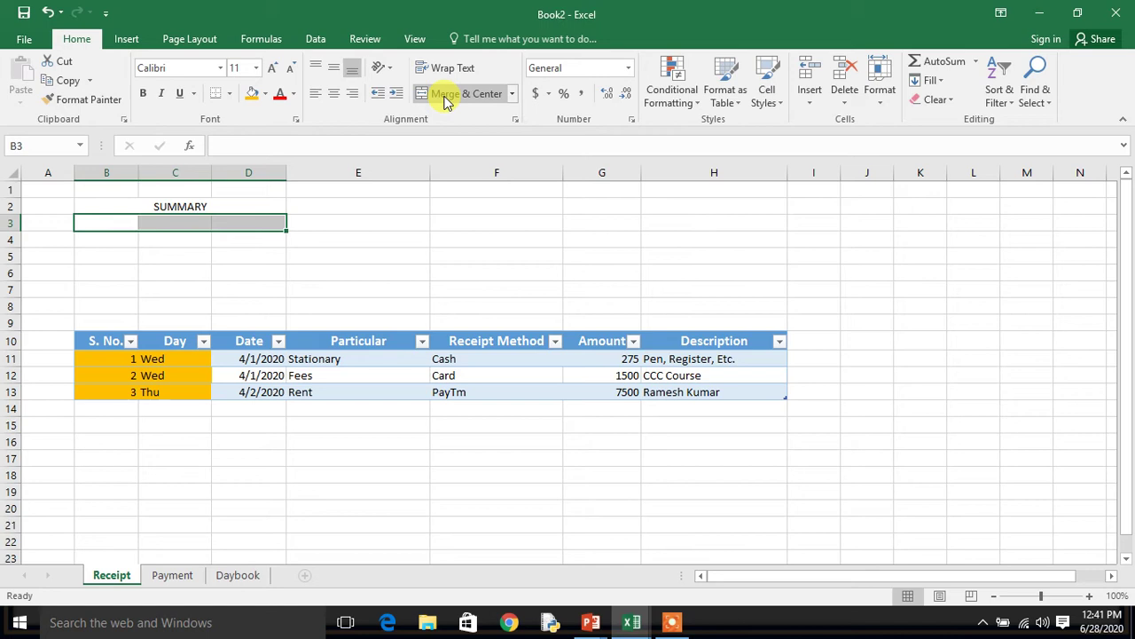
pyautogui.hotkey('shift', 'Down')
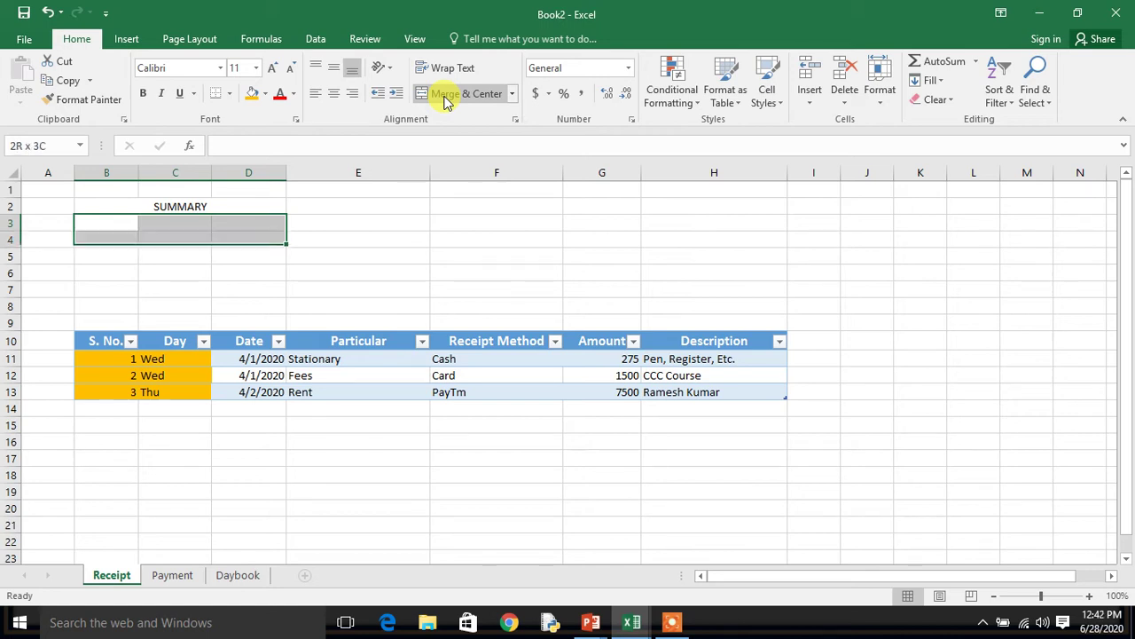
pyautogui.hotkey('shift', 'Down')
pyautogui.hotkey('shift', 'Down')
pyautogui.hotkey('shift', 'Down')
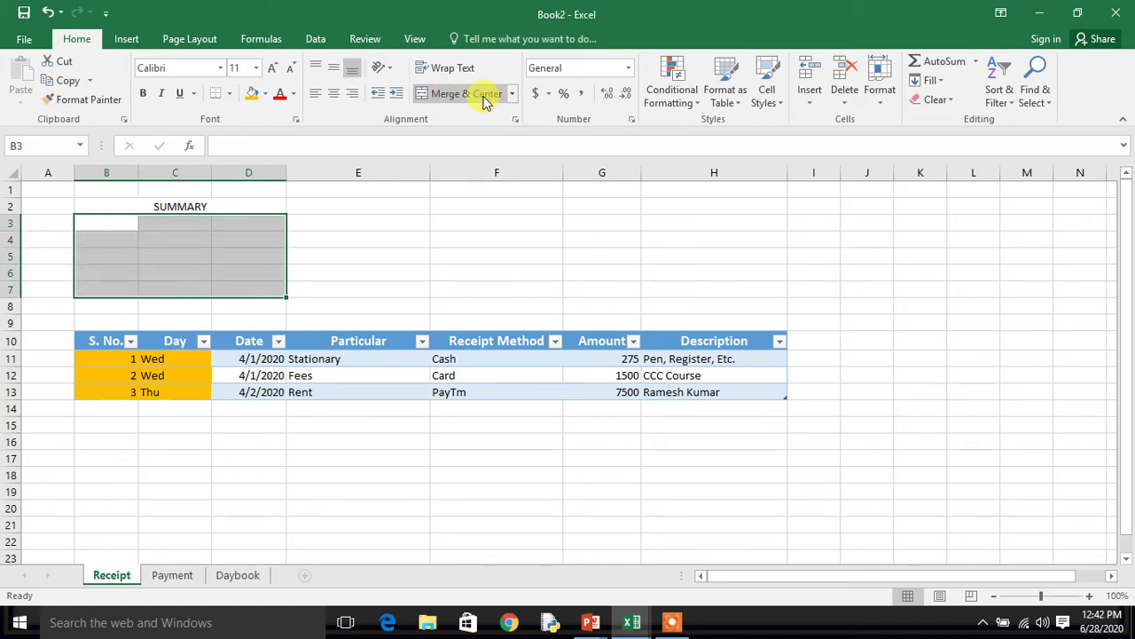
pyautogui.click(512, 94)
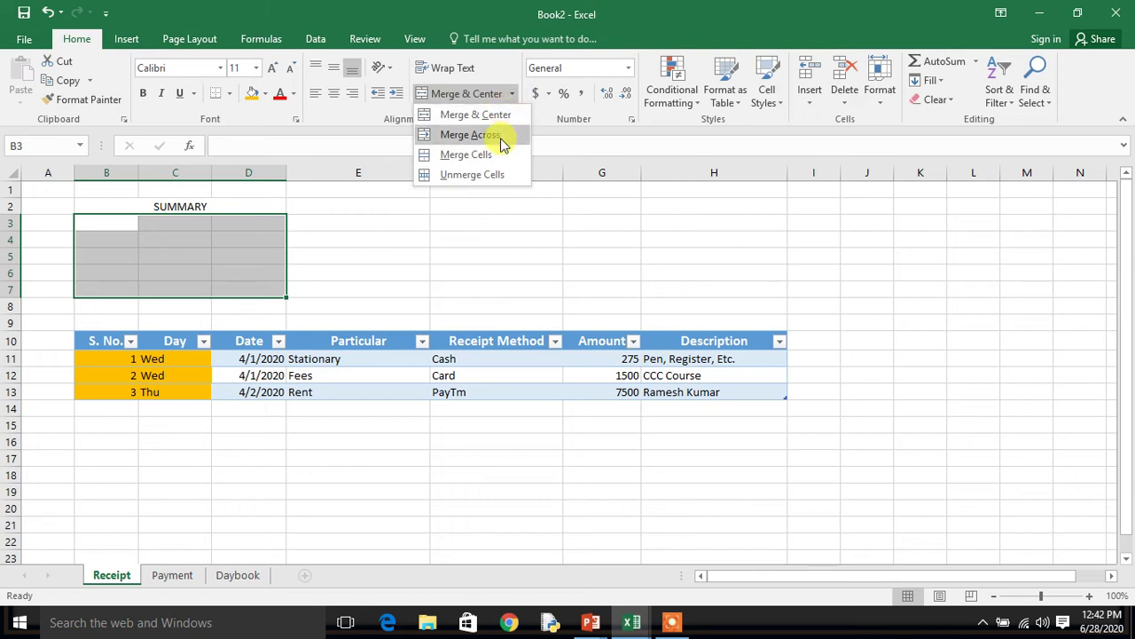
pyautogui.click(500, 135)
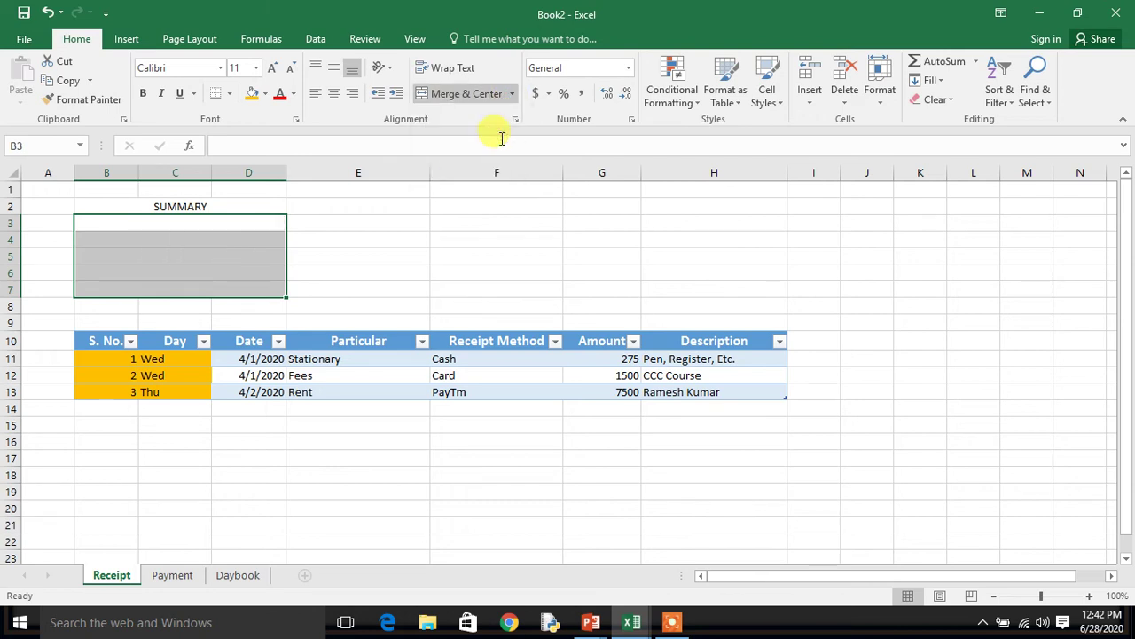
pyautogui.click(241, 228)
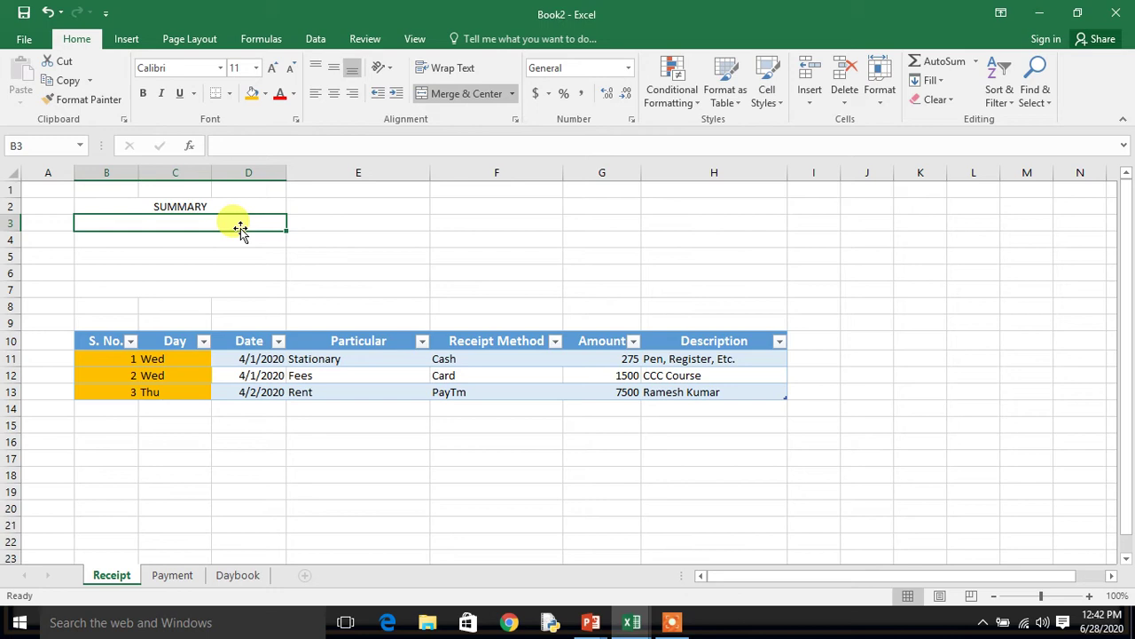
# Enter Cash and Card in the first two summary rows.
pyautogui.write('c')
pyautogui.write('A')
pyautogui.press('BackSpace')
pyautogui.press('BackSpace')
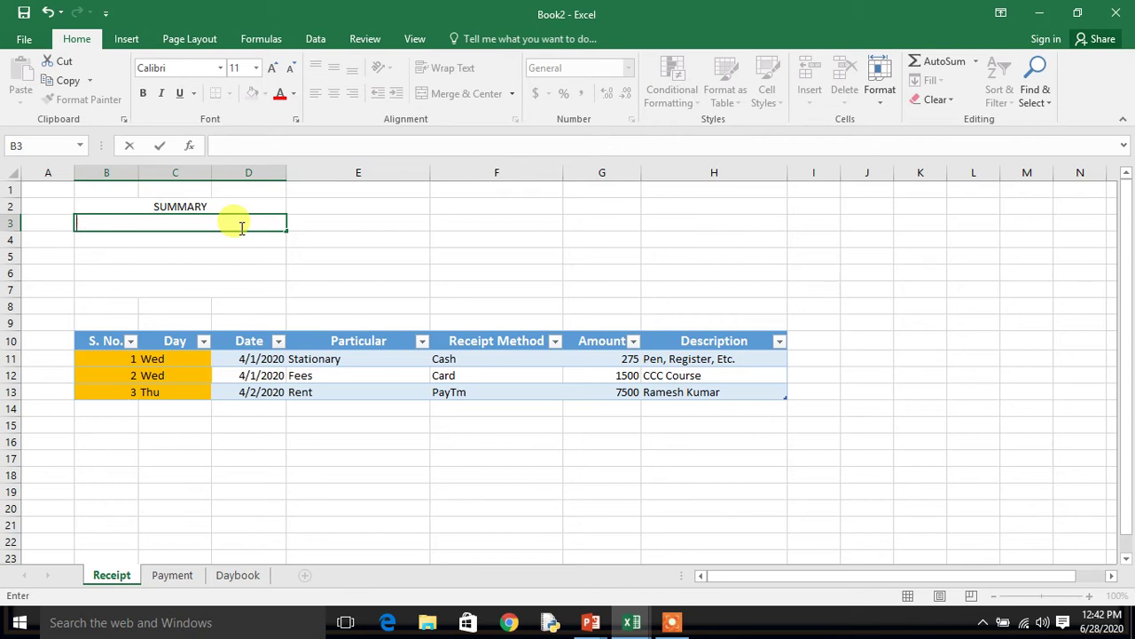
pyautogui.write('Cash')
pyautogui.press('Return')
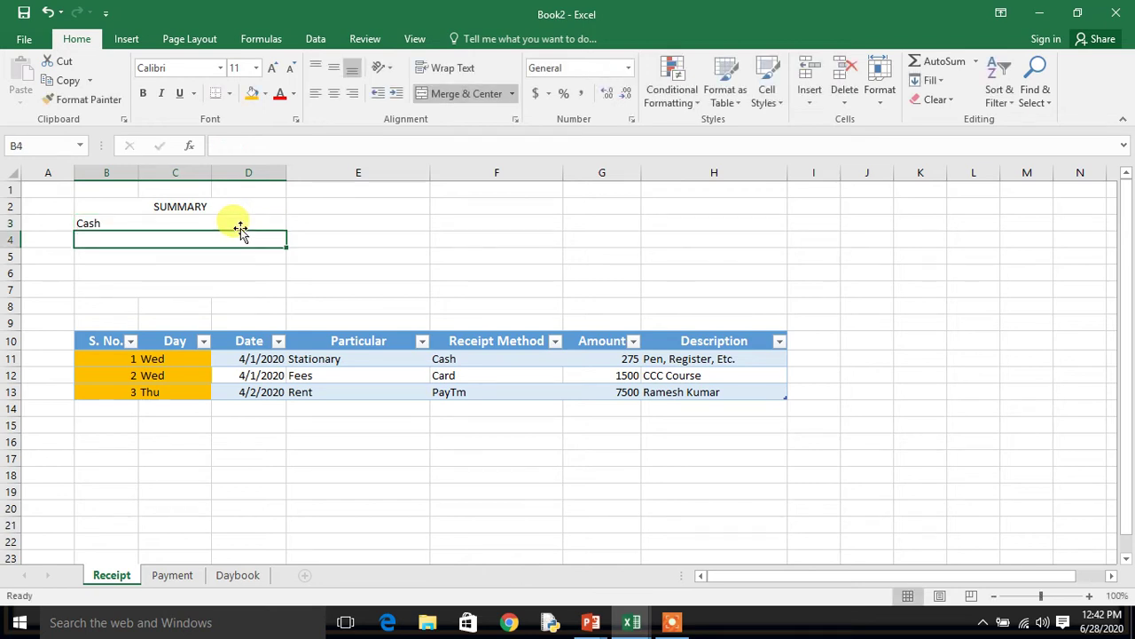
pyautogui.write('Card')
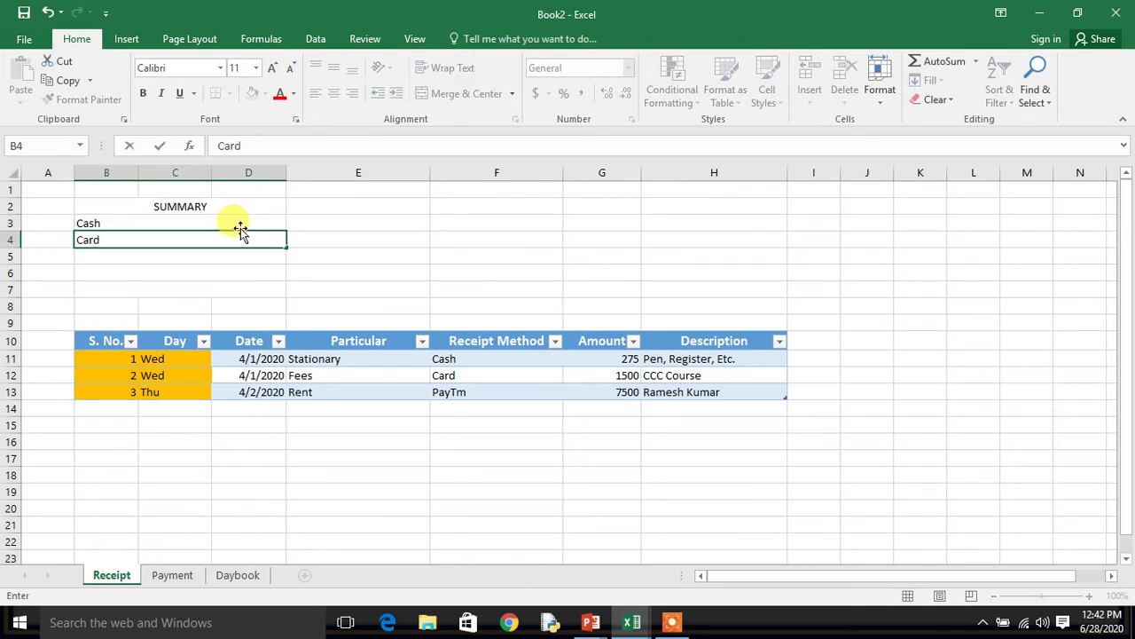
pyautogui.press('Return')
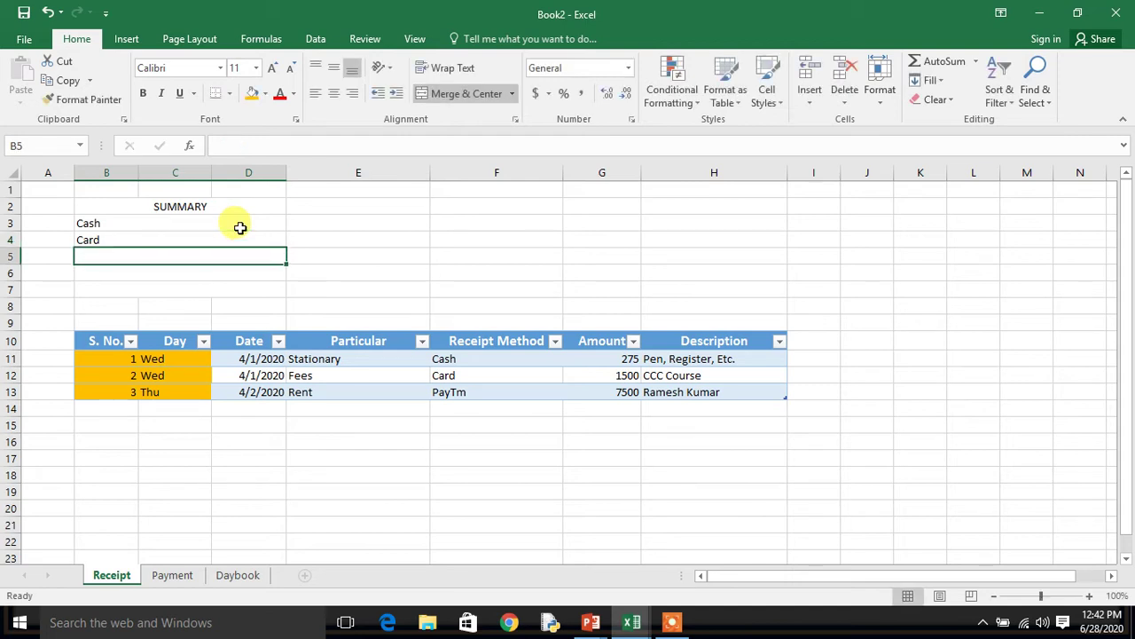
# Check F11's dropdown names, then enter PayTm, Google Pay and Net Banking below.
pyautogui.click(546, 362)
pyautogui.click(569, 362)
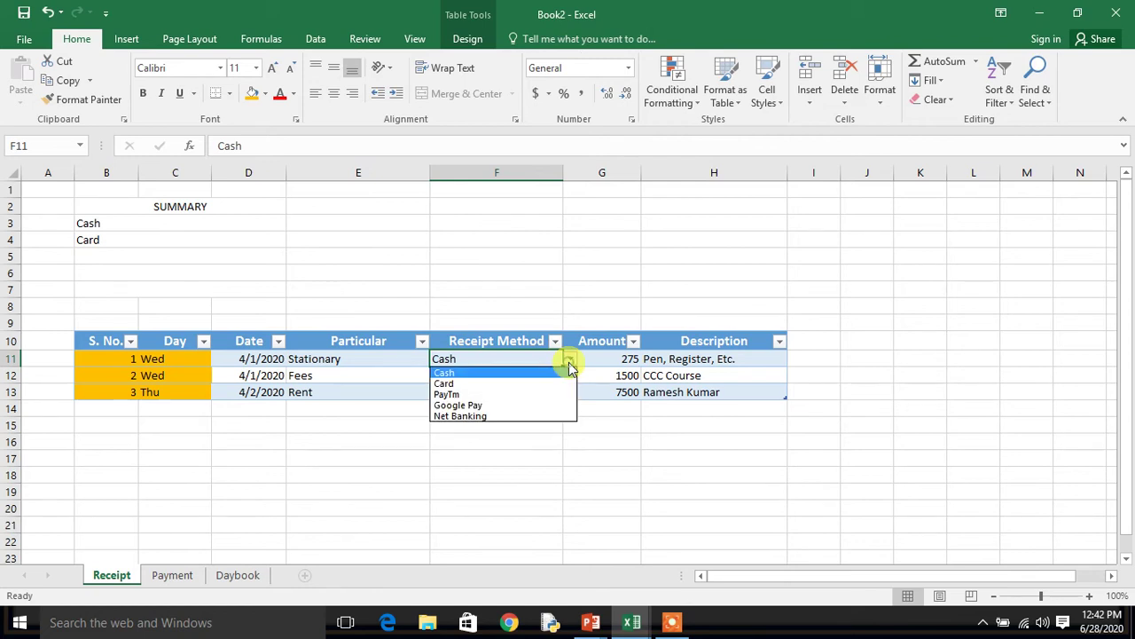
pyautogui.click(147, 257)
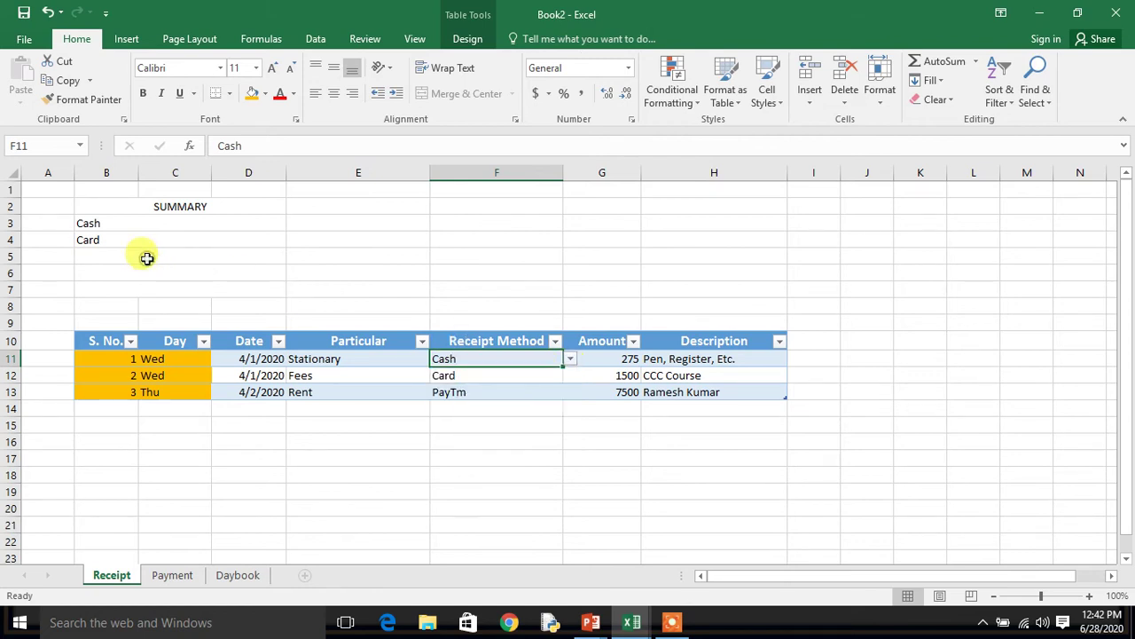
pyautogui.click(147, 258)
pyautogui.write('PayTm')
pyautogui.press('Return')
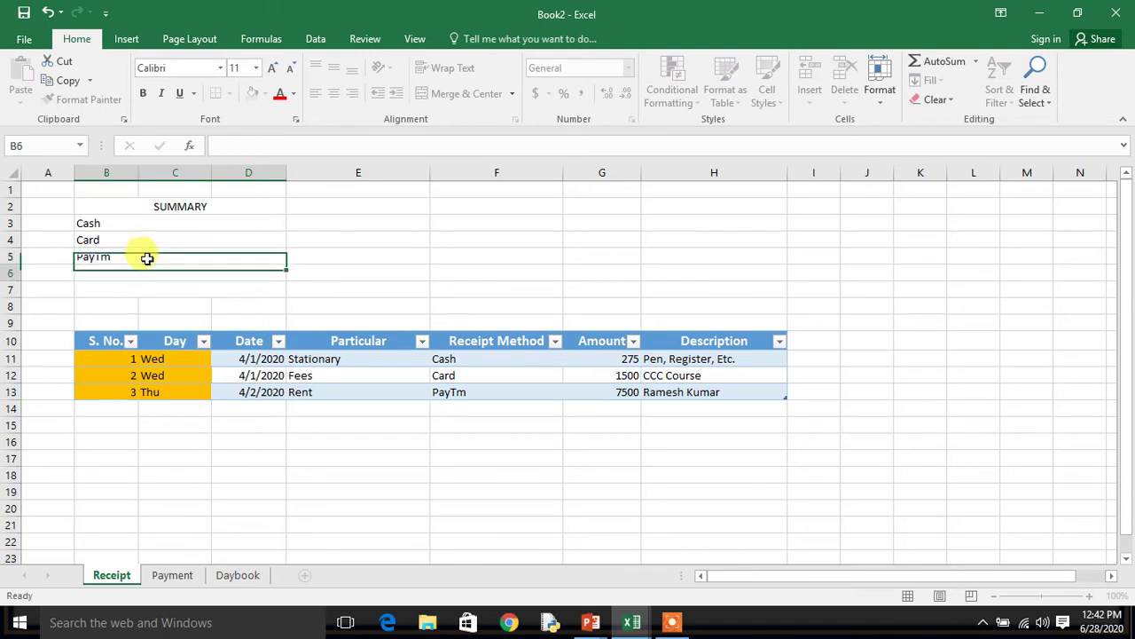
pyautogui.write('Google Pay')
pyautogui.press('Return')
pyautogui.write('N')
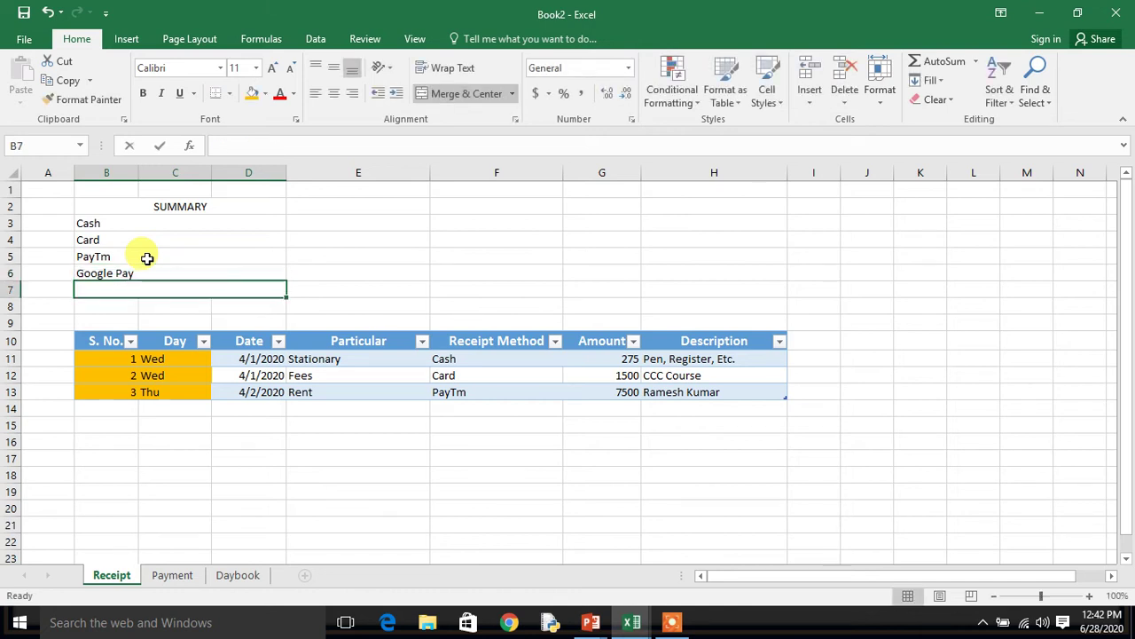
pyautogui.write('et Banking')
pyautogui.press('Return')
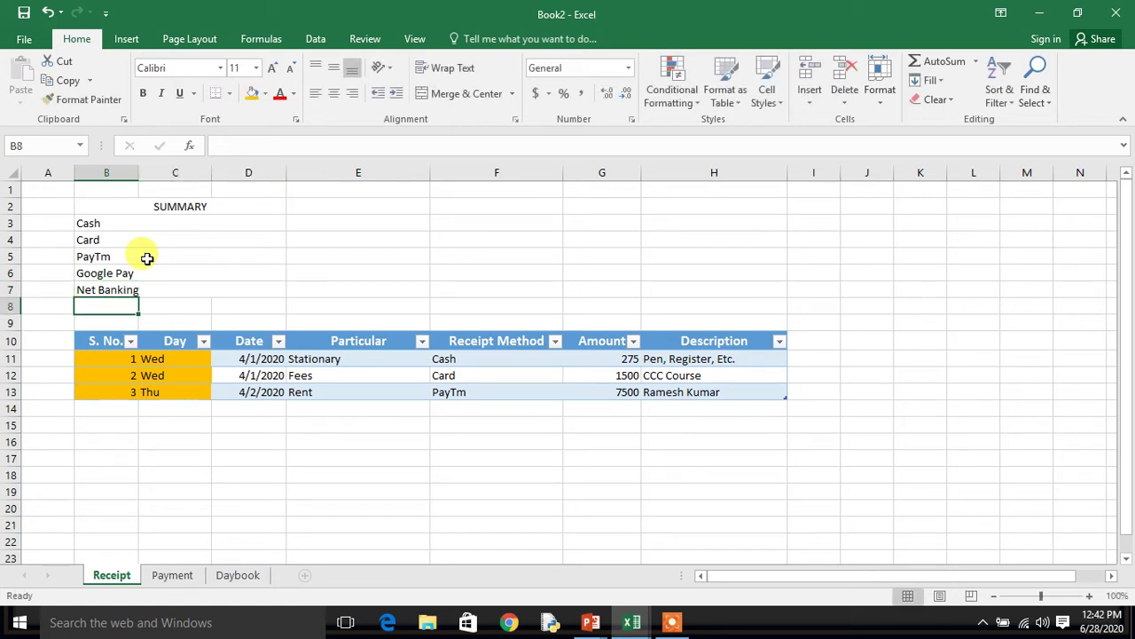
pyautogui.press('Up')
pyautogui.press('Up')
pyautogui.press('Up')
pyautogui.press('Up')
pyautogui.press('Up')
pyautogui.press('Up')
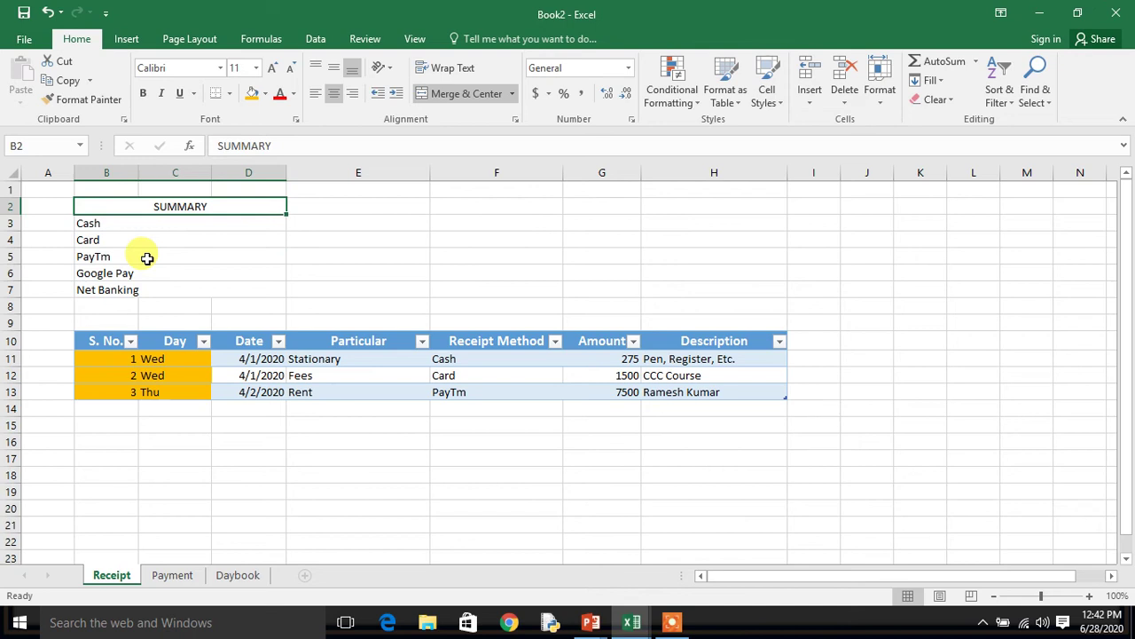
# Merge and centre the SUMMARY heading across B2:D2.
pyautogui.press('Down')
pyautogui.press('Down')
pyautogui.press('Up')
pyautogui.press('Up')
pyautogui.click(468, 95)
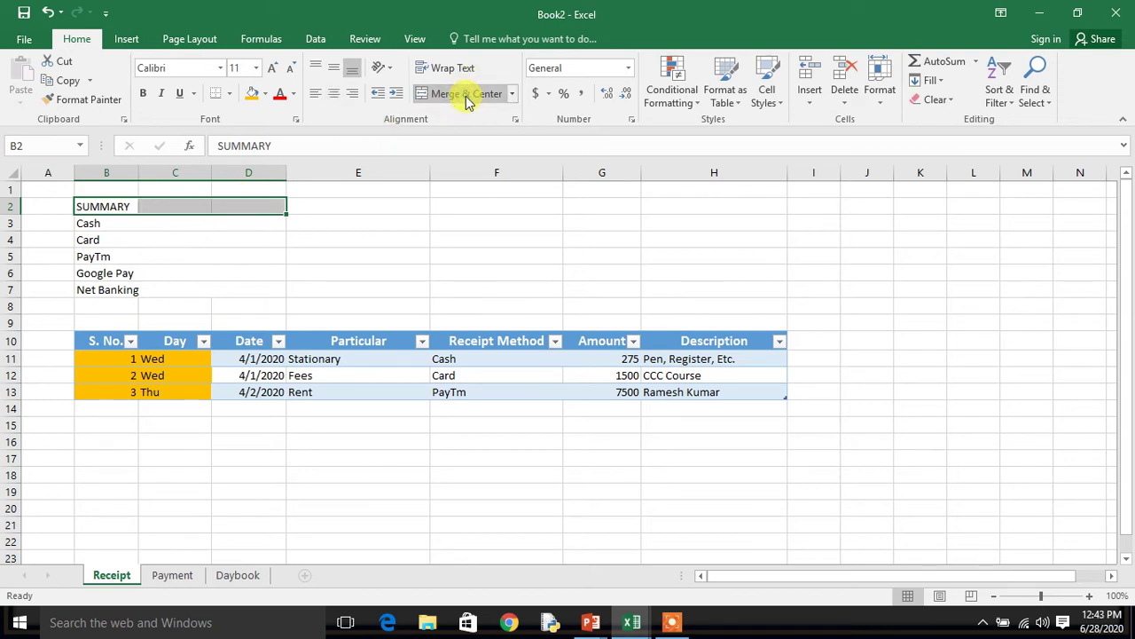
pyautogui.click(126, 206)
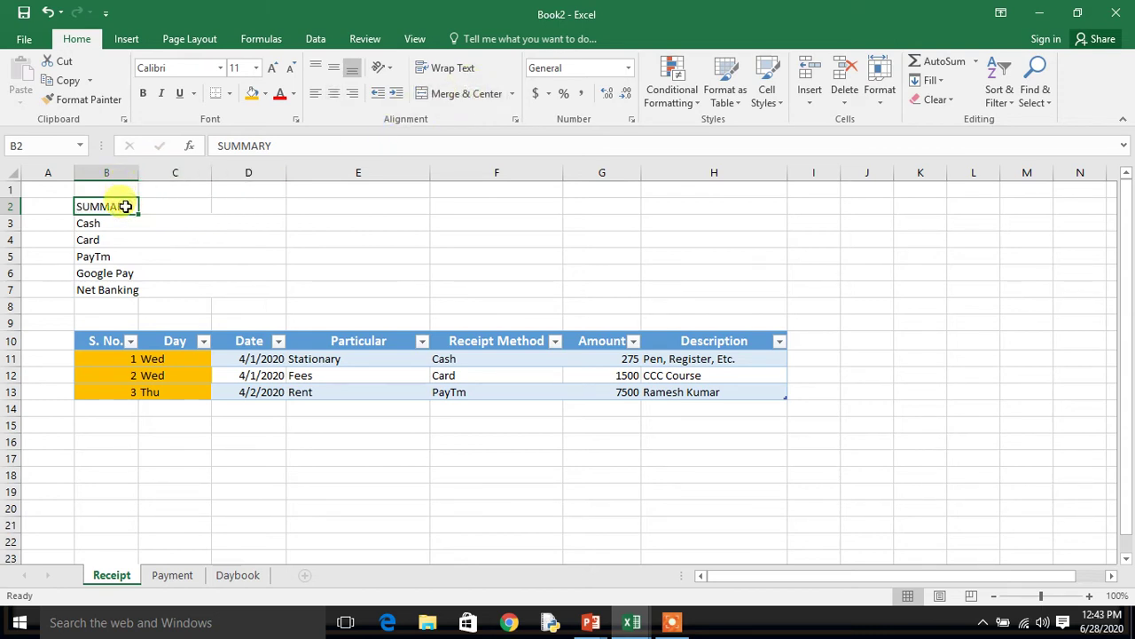
pyautogui.hotkey('shift', 'Right')
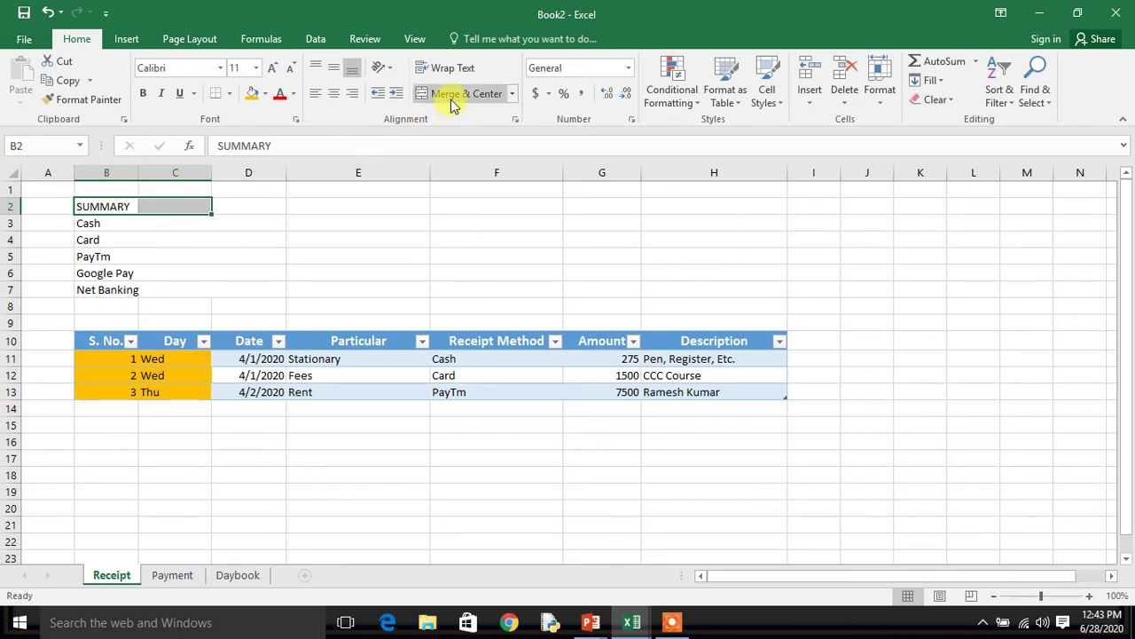
pyautogui.click(452, 95)
pyautogui.click(116, 223)
pyautogui.hotkey('shift', 'Right')
pyautogui.hotkey('shift', 'Right')
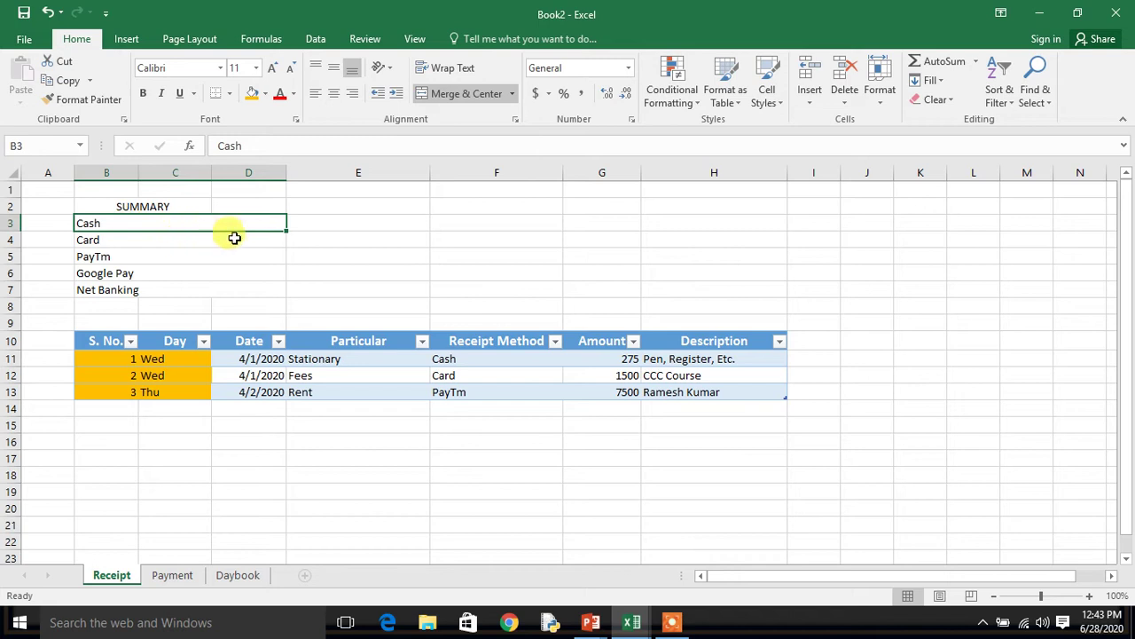
pyautogui.click(156, 206)
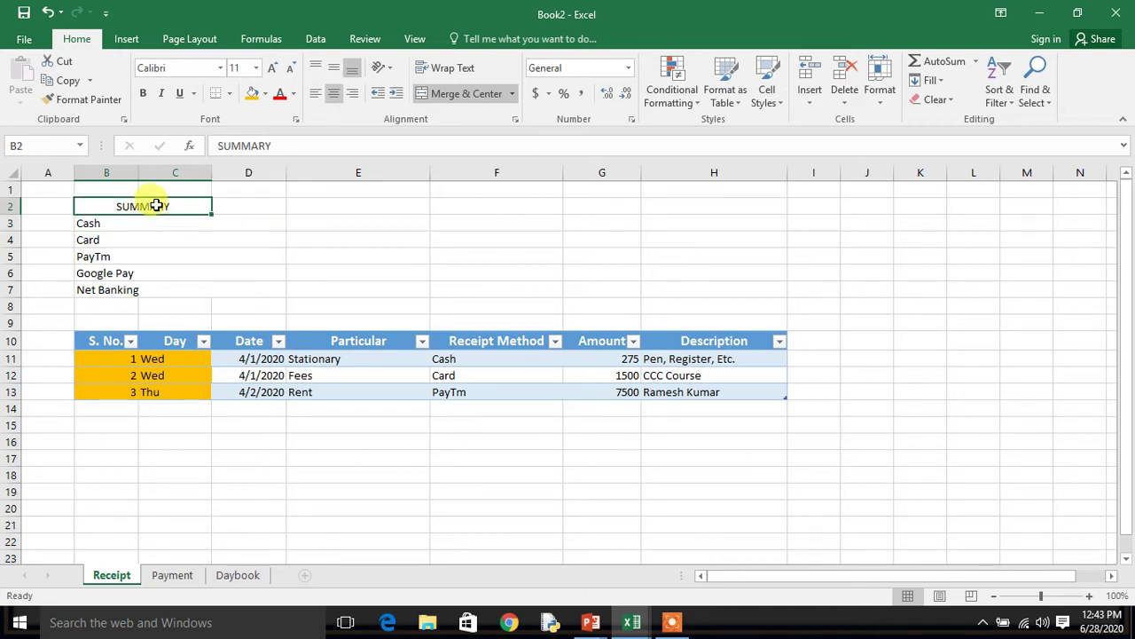
pyautogui.hotkey('shift', 'Right')
pyautogui.click(470, 96)
pyautogui.click(470, 95)
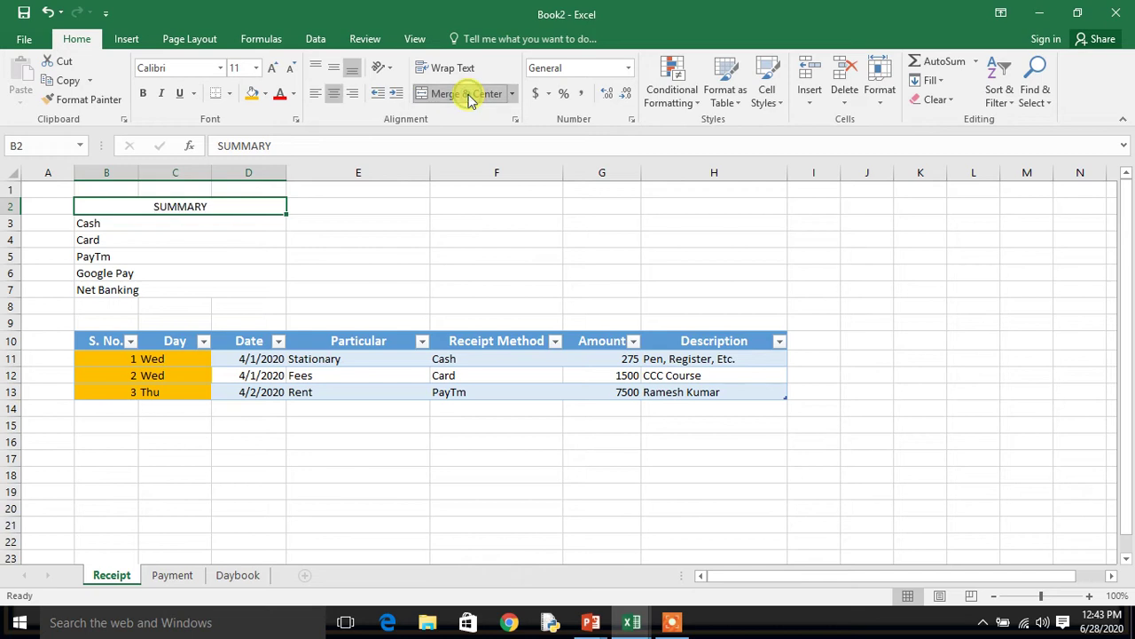
# Style the SUMMARY heading at 14 point with a blue fill and red text.
pyautogui.click(238, 67)
pyautogui.write('14')
pyautogui.press('Return')
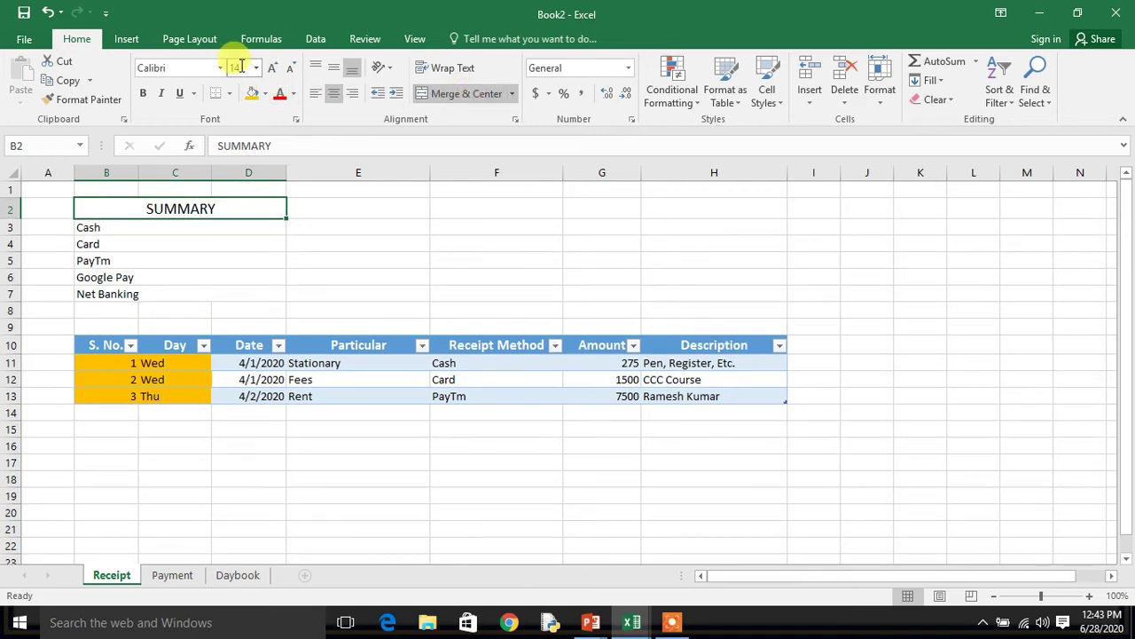
pyautogui.click(264, 94)
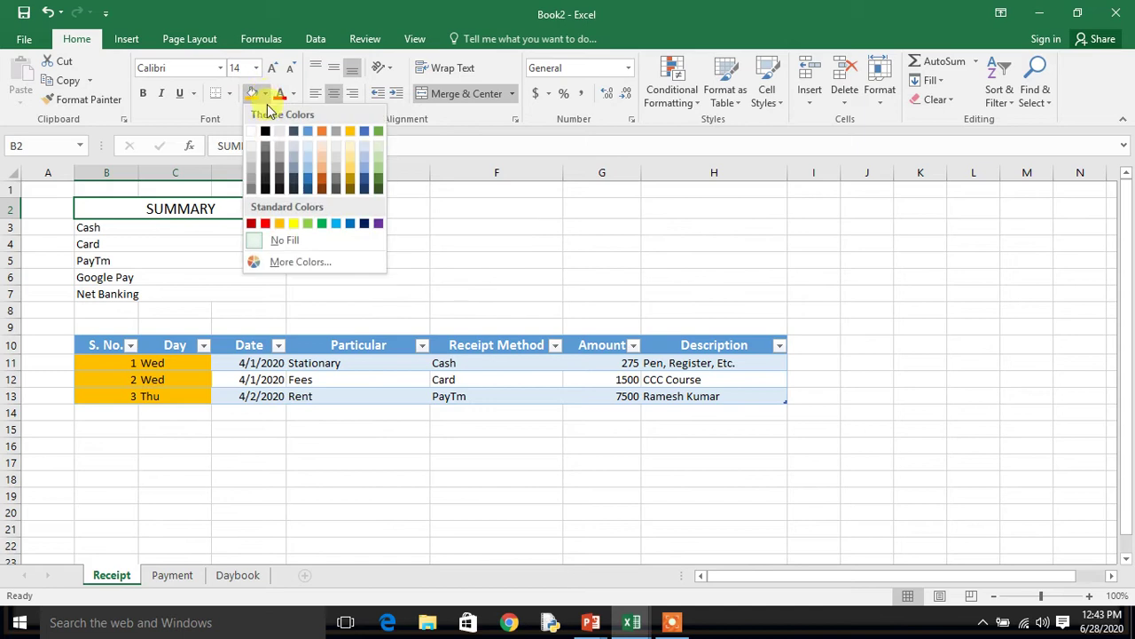
pyautogui.click(307, 132)
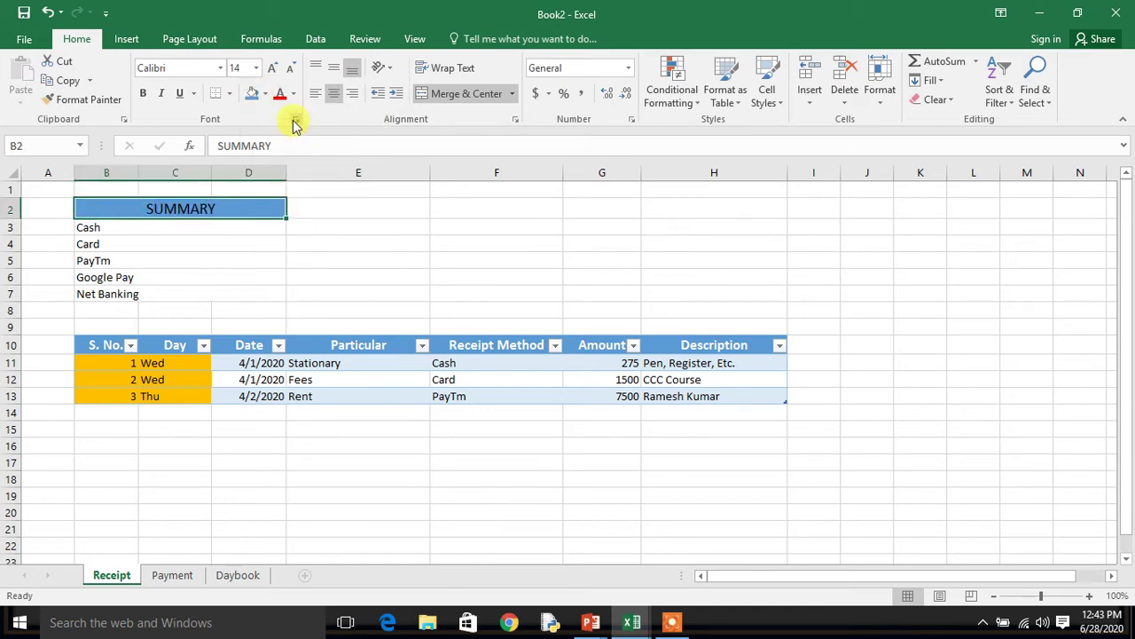
pyautogui.click(279, 94)
pyautogui.click(127, 228)
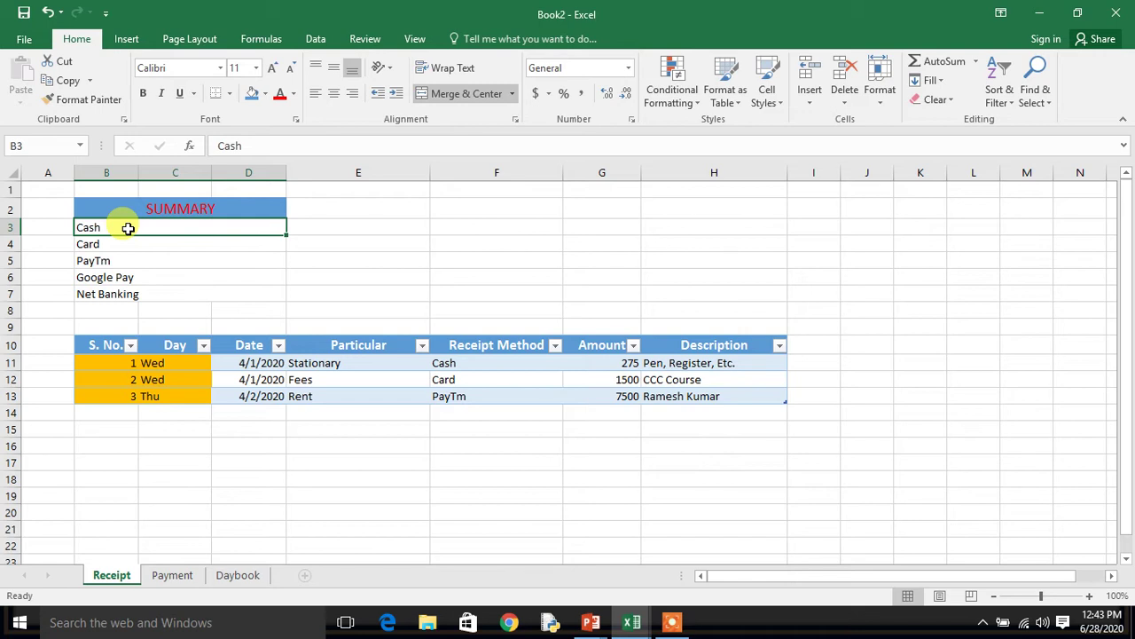
# Re-merge the SUMMARY heading so it spans B2:E2.
pyautogui.hotkey('shift', 'Down')
pyautogui.hotkey('shift', 'Down')
pyautogui.hotkey('shift', 'Down')
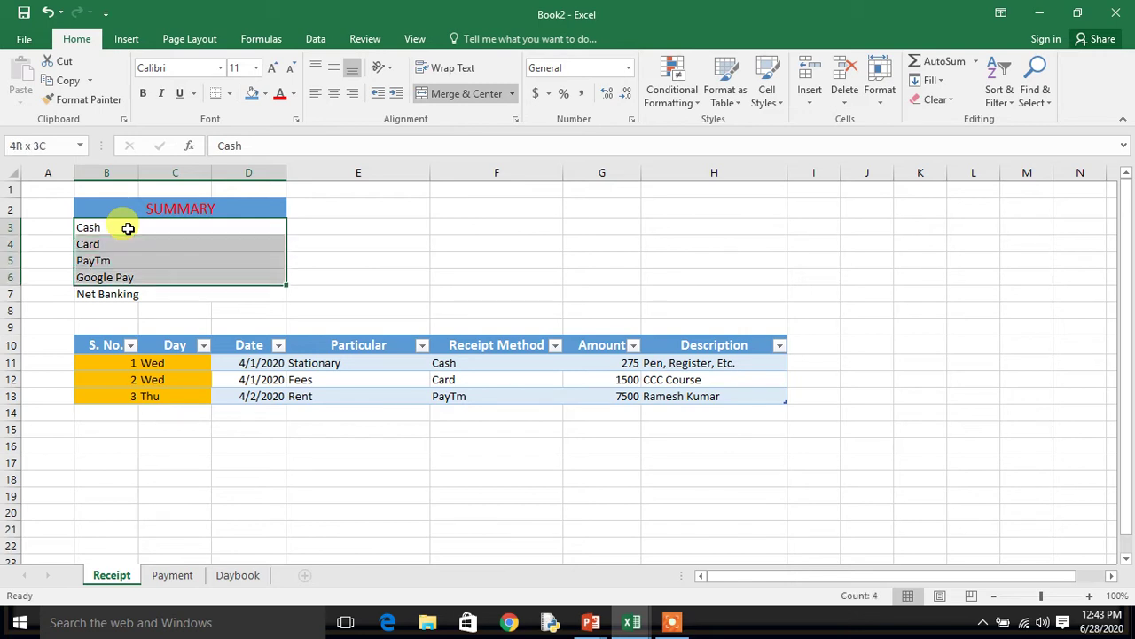
pyautogui.hotkey('shift', 'Down')
pyautogui.press('Up')
pyautogui.press('Down')
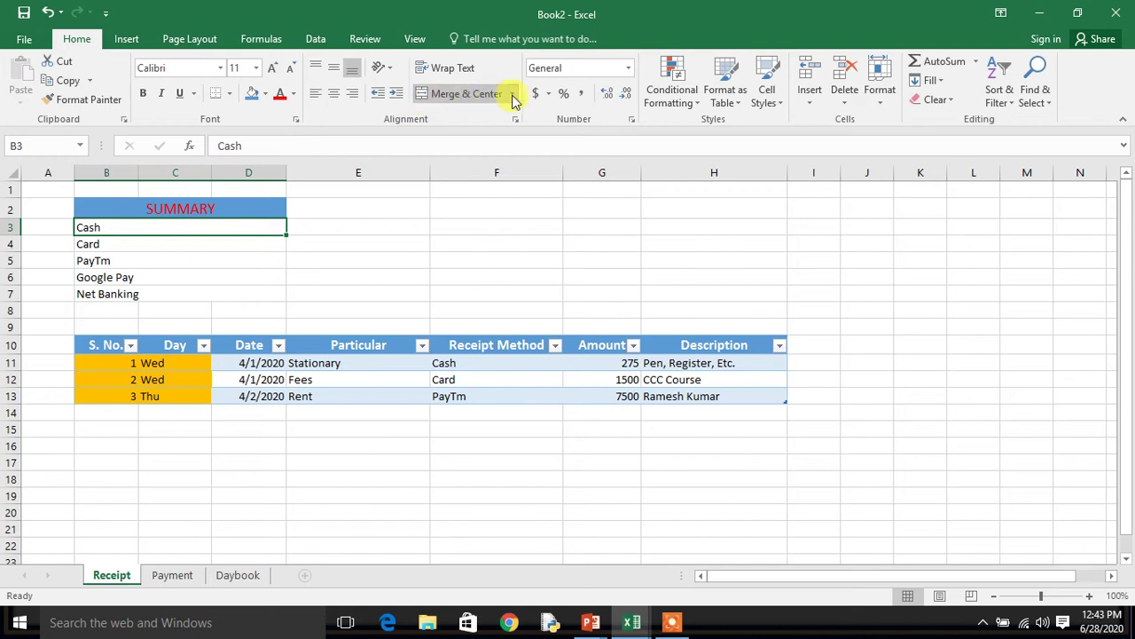
pyautogui.click(250, 207)
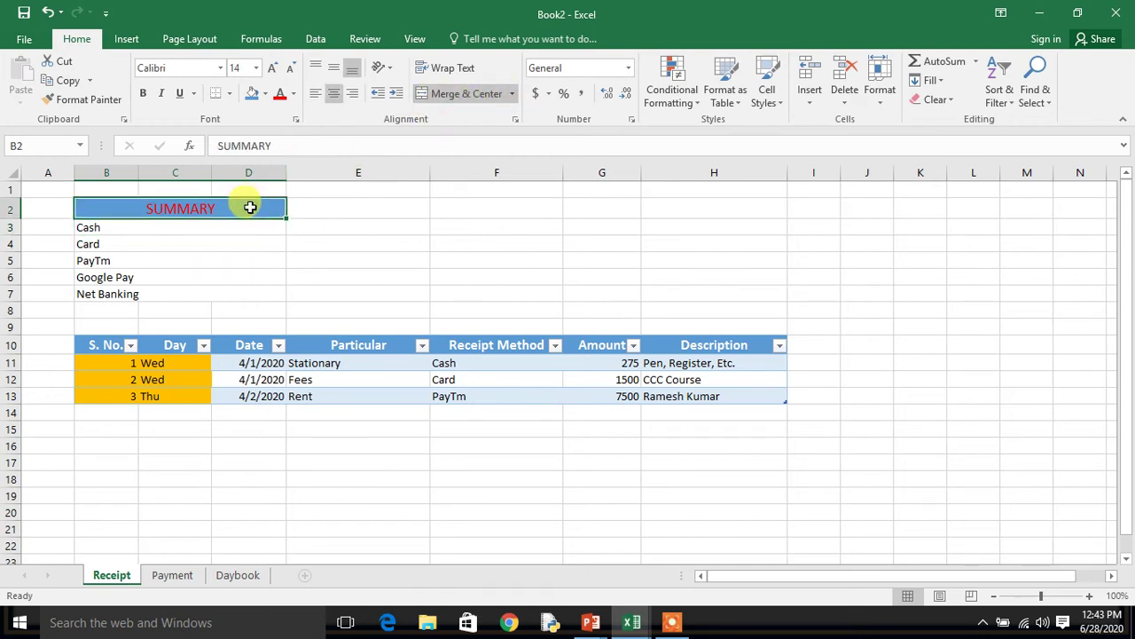
pyautogui.hotkey('shift', 'Right')
pyautogui.click(476, 96)
pyautogui.click(476, 95)
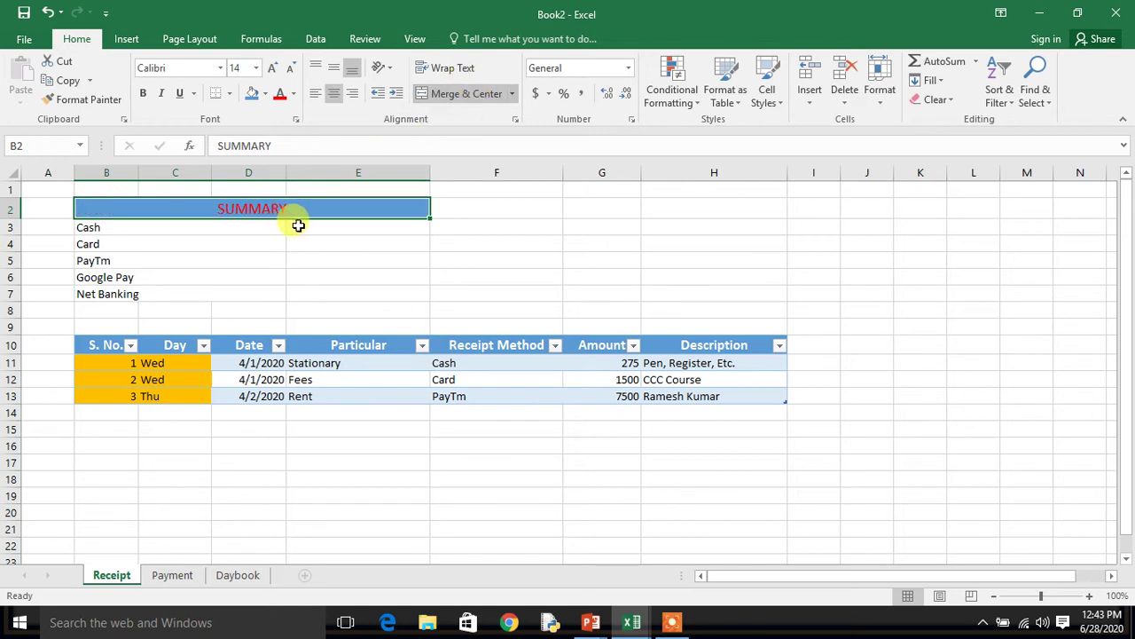
# Set the Cash through Net Banking labels to 14 point.
pyautogui.click(248, 227)
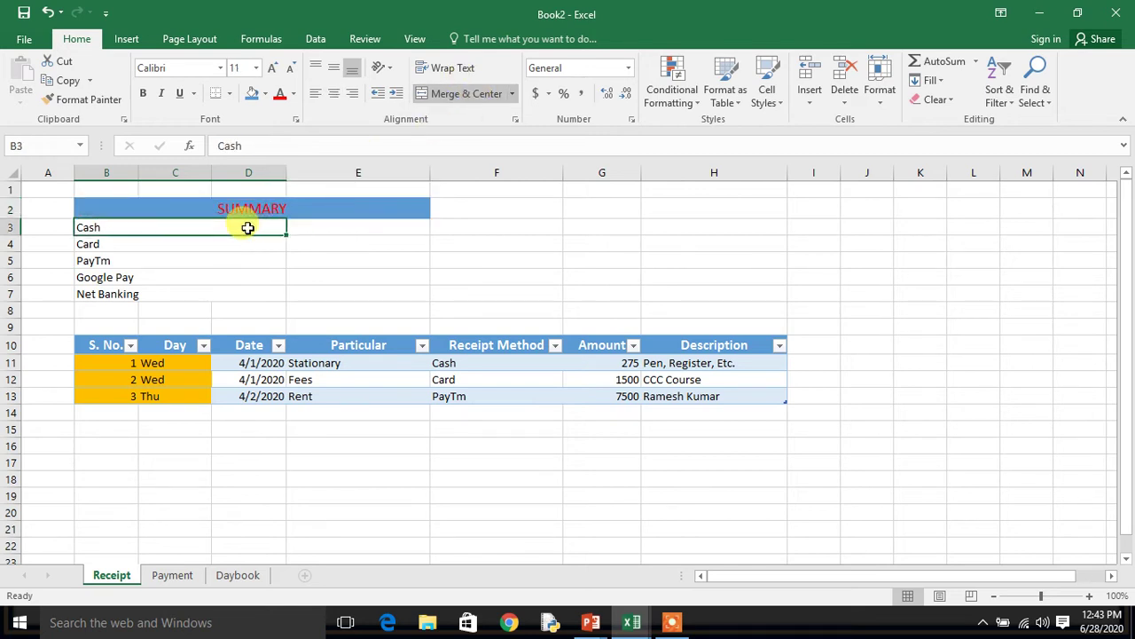
pyautogui.hotkey('shift', 'Down')
pyautogui.hotkey('shift', 'Down')
pyautogui.hotkey('shift', 'Down')
pyautogui.hotkey('shift', 'Down')
pyautogui.click(238, 68)
pyautogui.write('14')
pyautogui.press('Return')
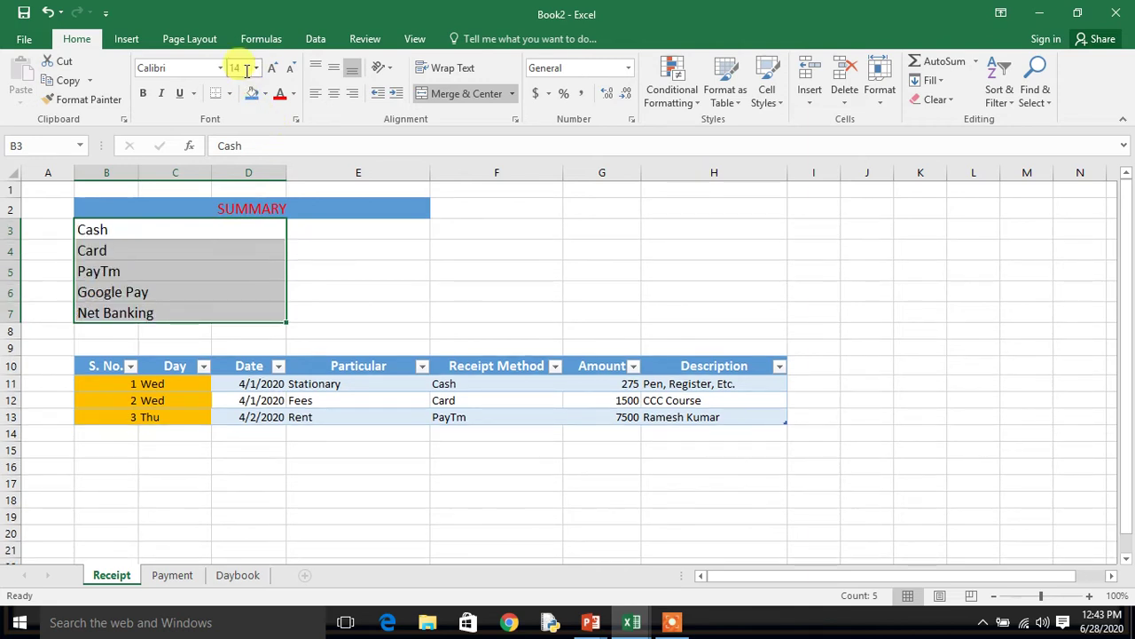
pyautogui.moveTo(296, 218); pyautogui.dragTo(296, 210)
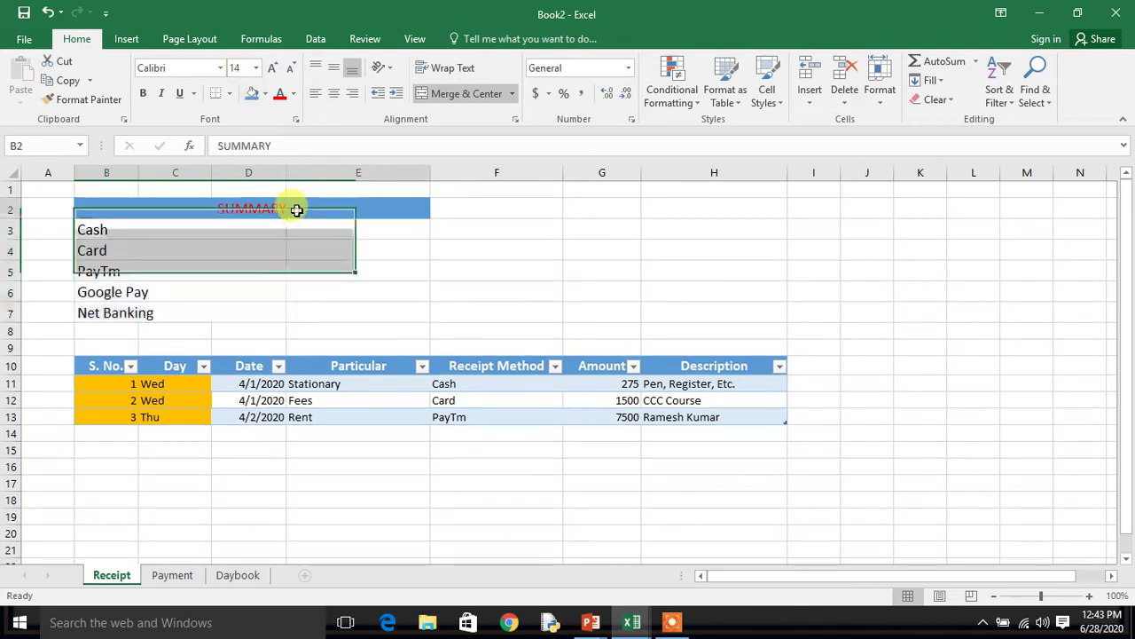
pyautogui.hotkey('shift', 'Down')
pyautogui.hotkey('shift', 'Down')
pyautogui.hotkey('shift', 'Down')
pyautogui.hotkey('shift', 'Down')
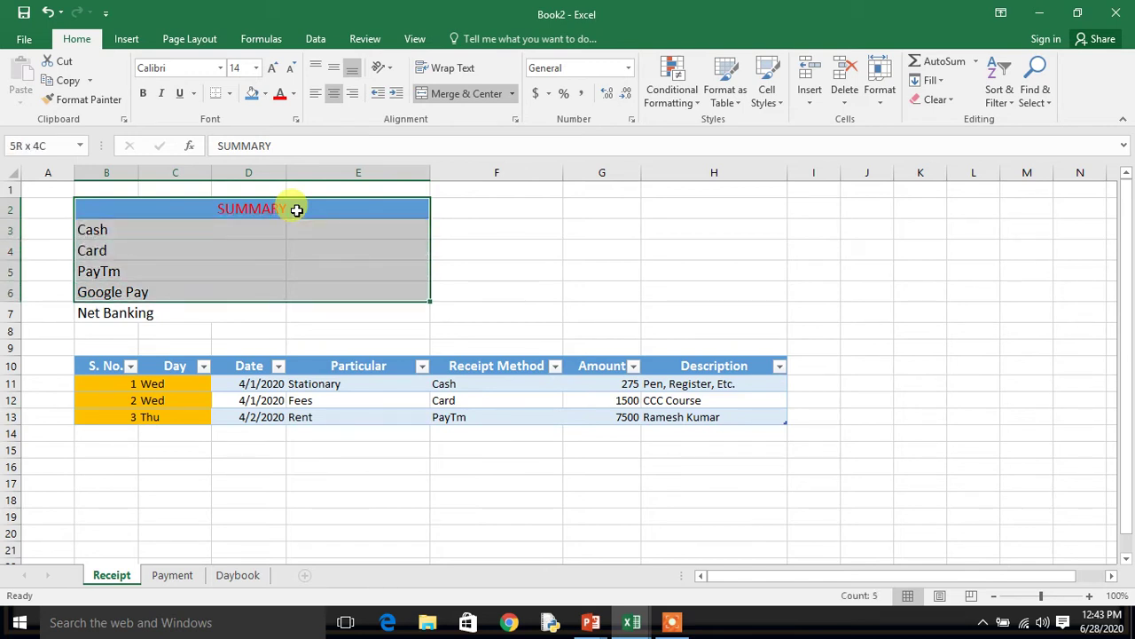
pyautogui.hotkey('shift', 'Down')
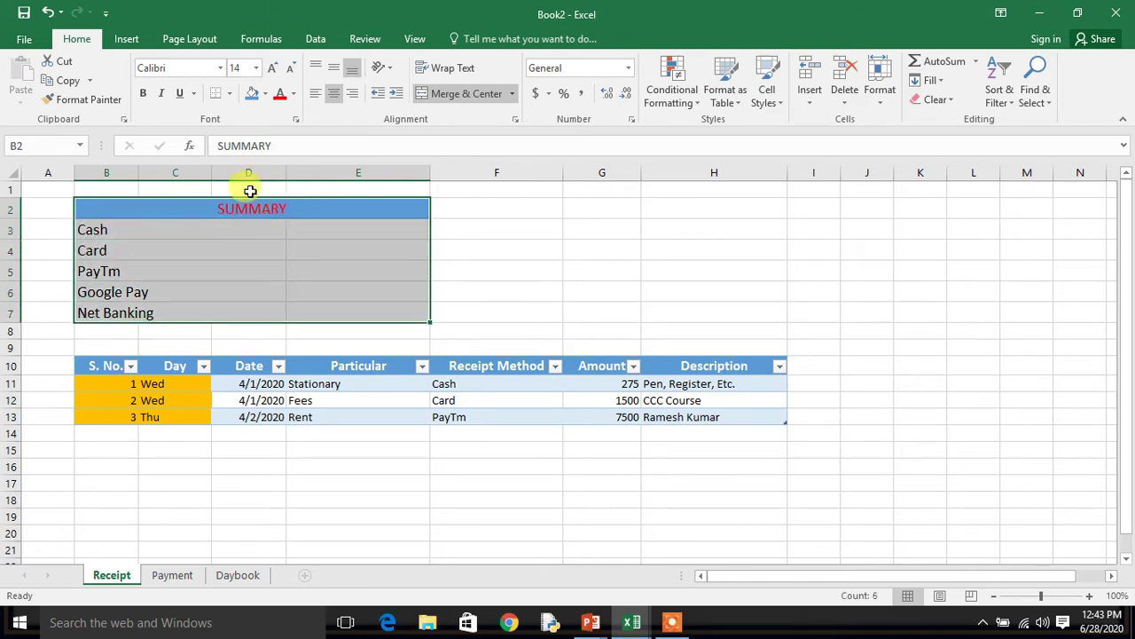
# Give the summary block all borders and shade the method labels grey with red text.
pyautogui.click(230, 95)
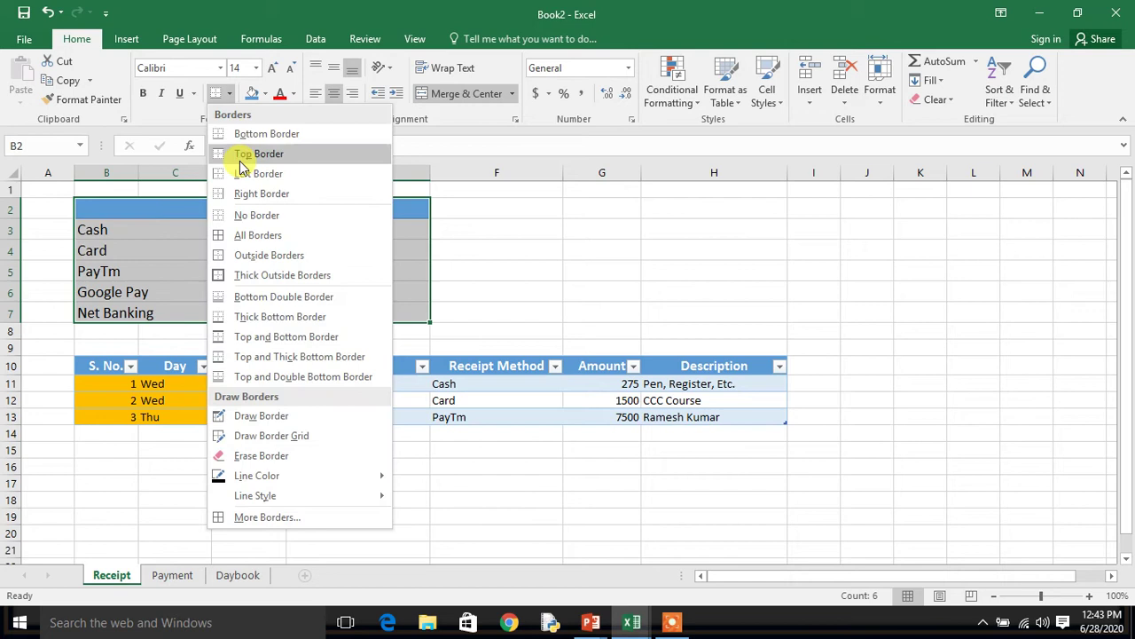
pyautogui.click(236, 233)
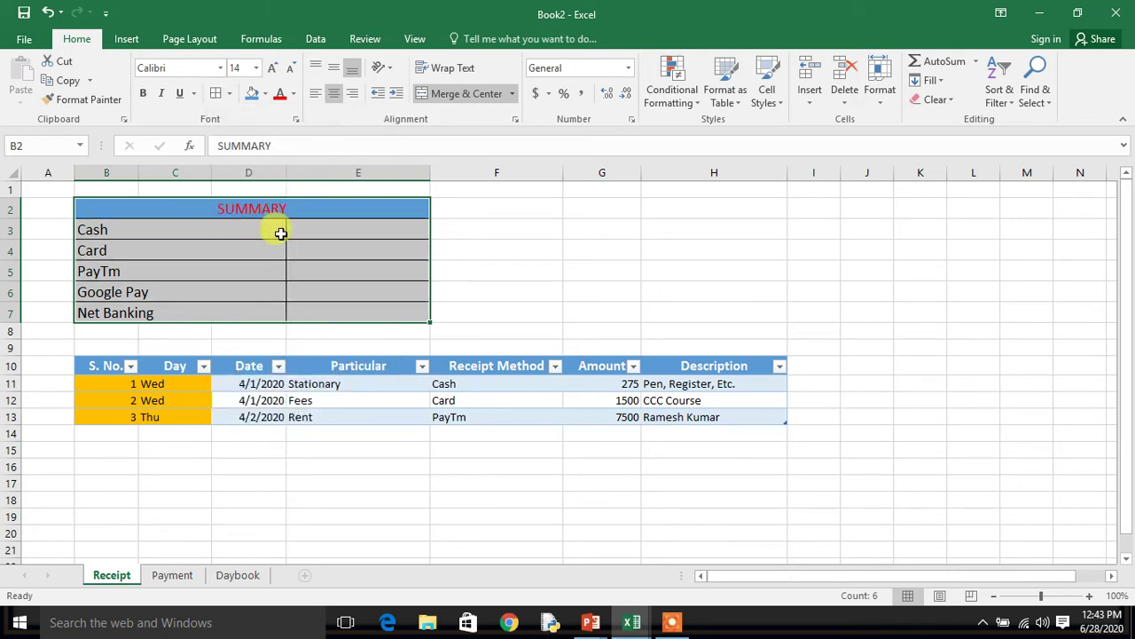
pyautogui.click(231, 228)
pyautogui.hotkey('shift', 'Down')
pyautogui.hotkey('shift', 'Down')
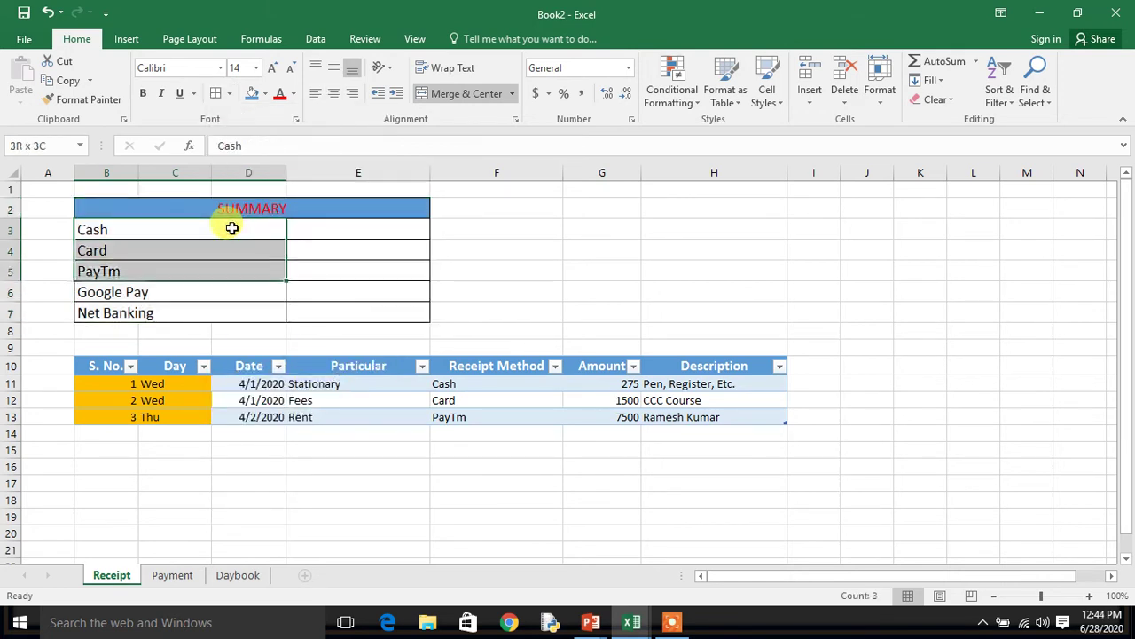
pyautogui.hotkey('shift', 'Down')
pyautogui.hotkey('shift', 'Down')
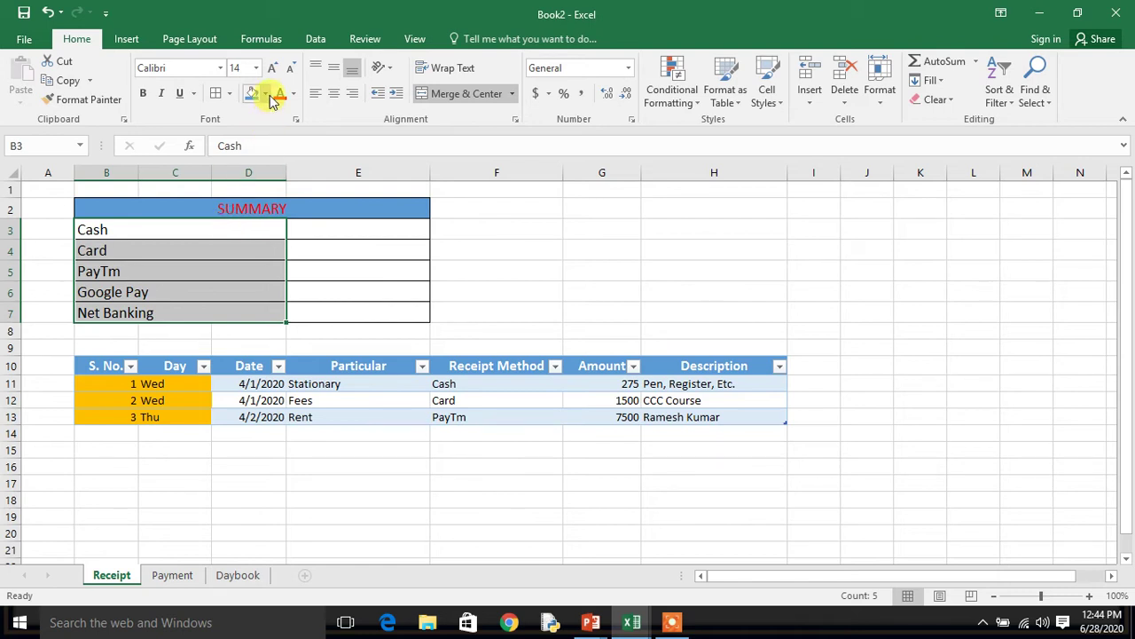
pyautogui.click(265, 94)
pyautogui.click(251, 159)
pyautogui.click(280, 95)
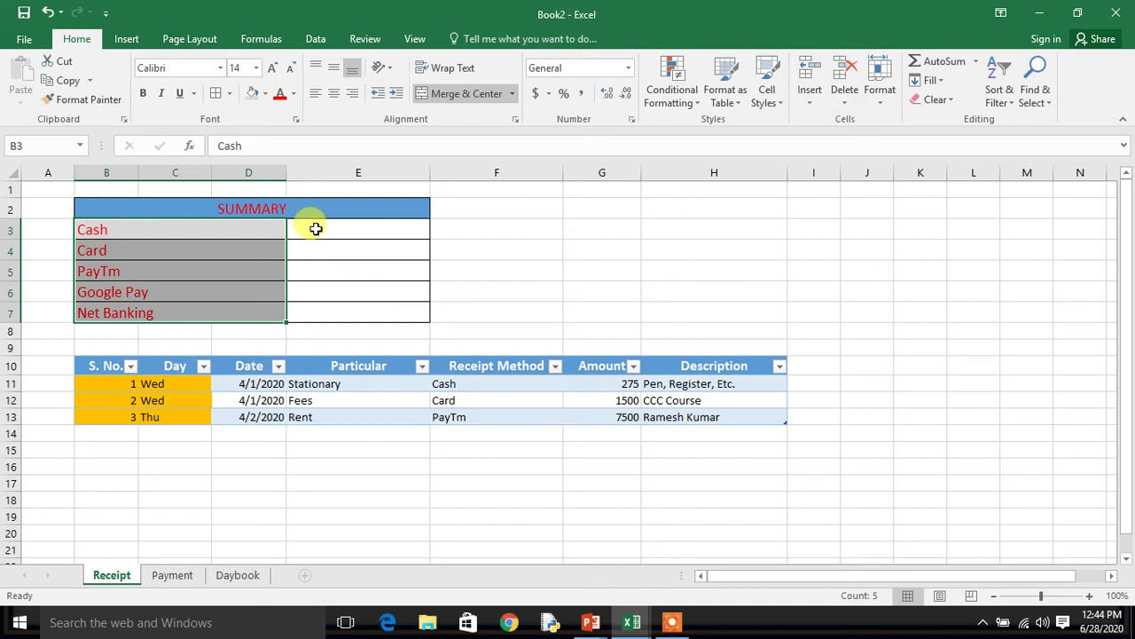
# Merge B8:D8 into one cell for the total row label.
pyautogui.click(315, 227)
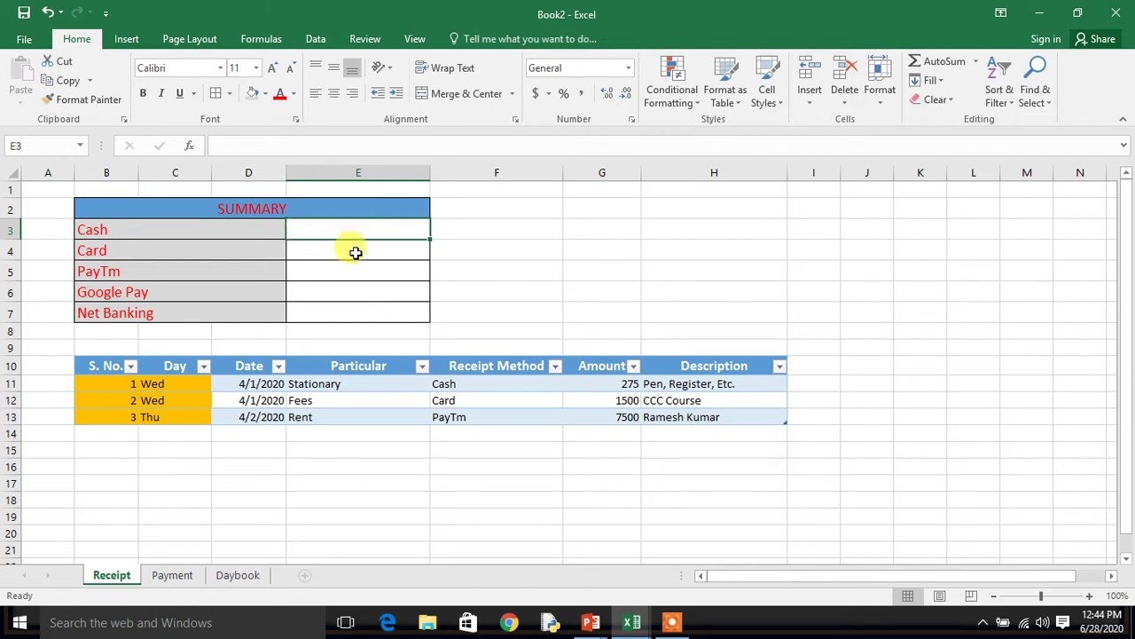
pyautogui.click(115, 332)
pyautogui.click(114, 332)
pyautogui.hotkey('shift', 'Right')
pyautogui.hotkey('shift', 'Right')
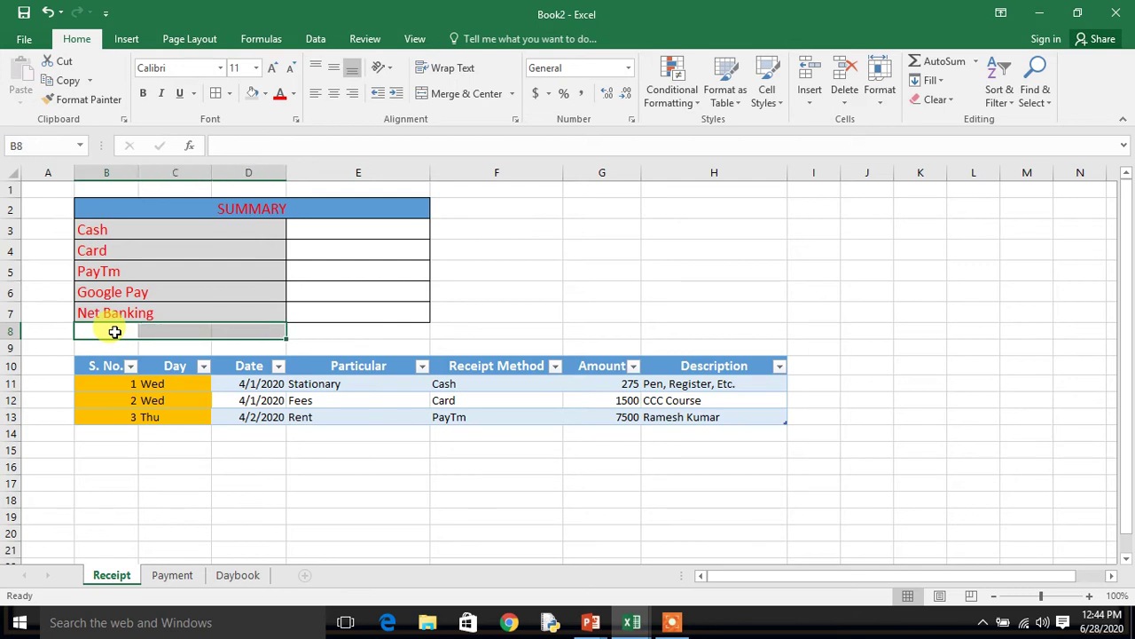
pyautogui.click(461, 99)
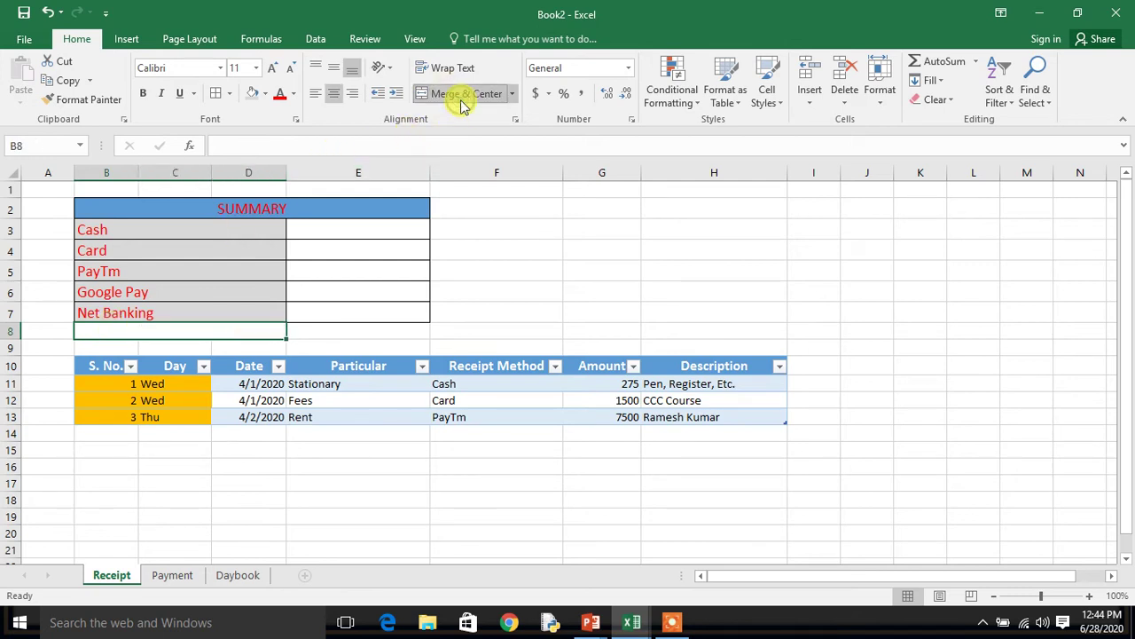
# Enter 'Total Receipt Amount' in B8 and add borders across B8:E8.
pyautogui.write('Total')
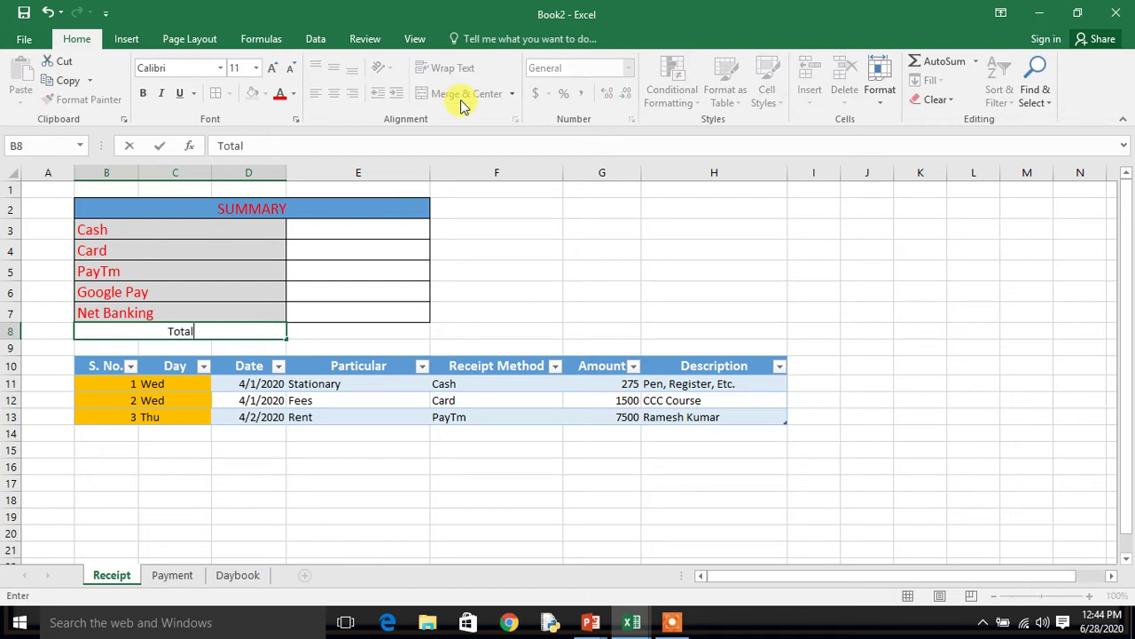
pyautogui.write(' Receipt Amount')
pyautogui.press('Return')
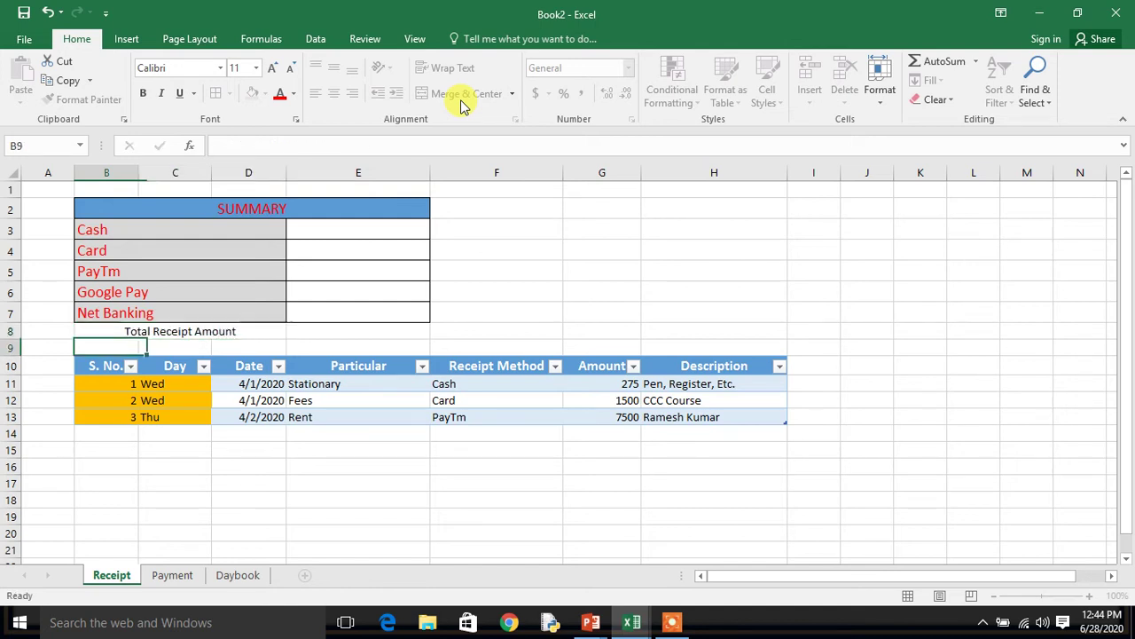
pyautogui.press('Up')
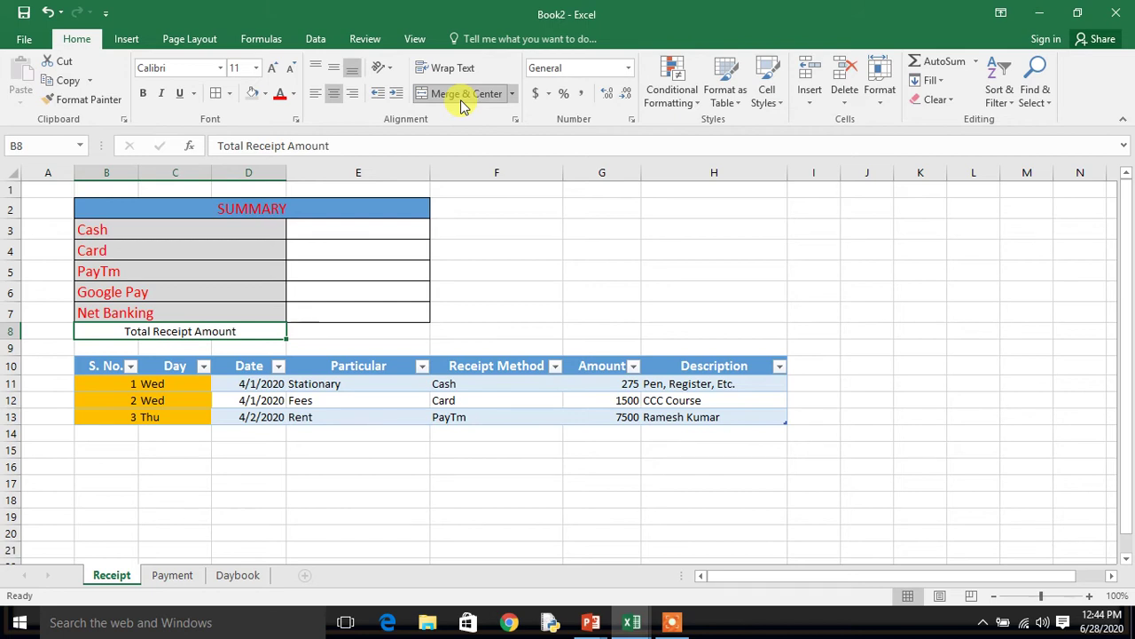
pyautogui.hotkey('shift', 'Right')
pyautogui.click(216, 95)
# Copy the Net Banking label's formatting onto the Total Receipt Amount label.
pyautogui.press('Up')
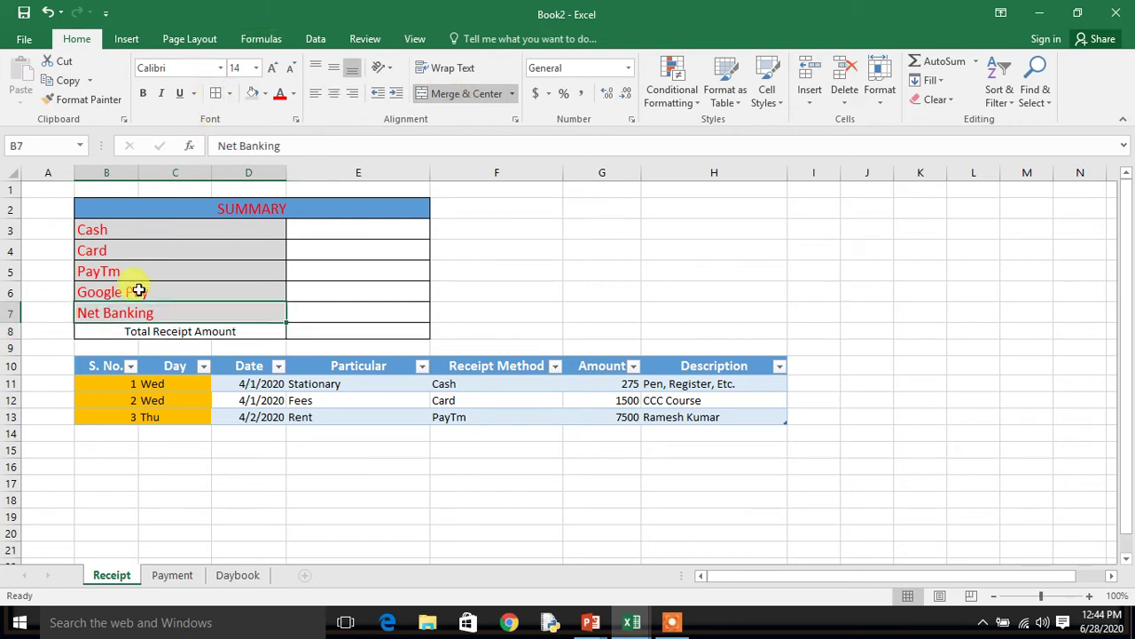
pyautogui.click(104, 99)
pyautogui.click(165, 330)
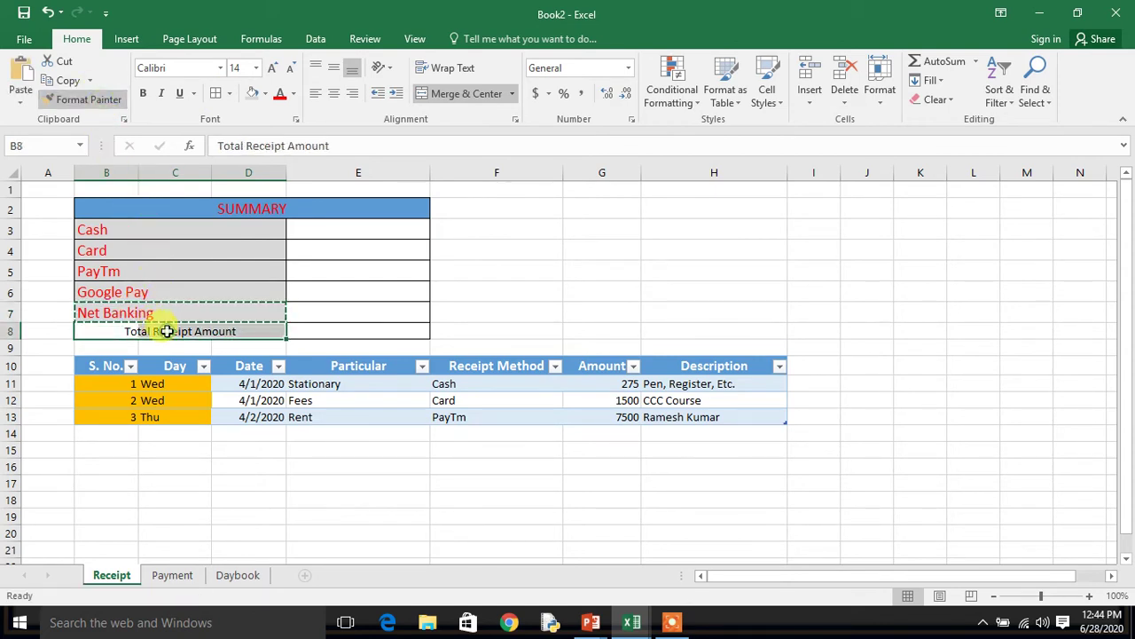
pyautogui.click(316, 231)
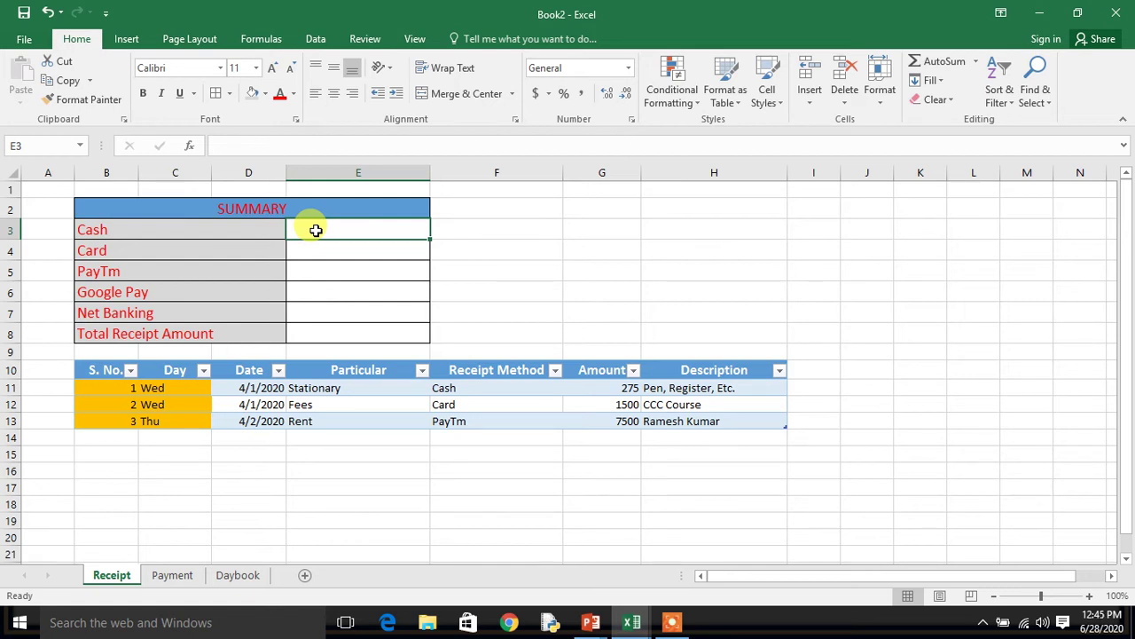
# Enter =SUMIF(Table1[Receipt Method],B3,Table1[Amount]) in E3 and fill it down to E7.
pyautogui.write('=su')
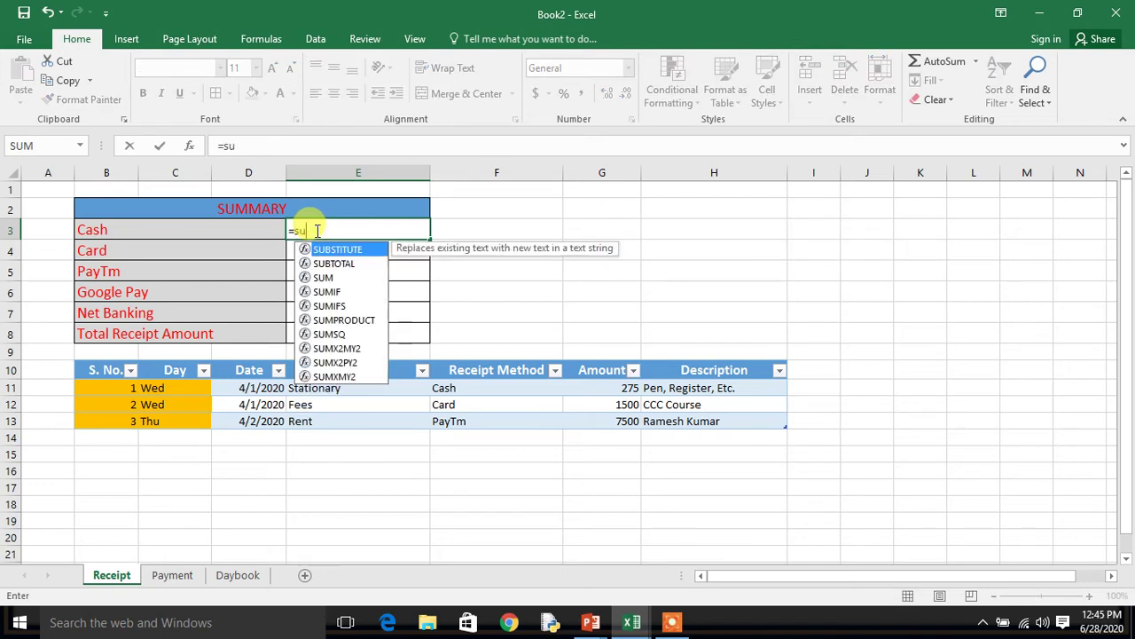
pyautogui.write('mif')
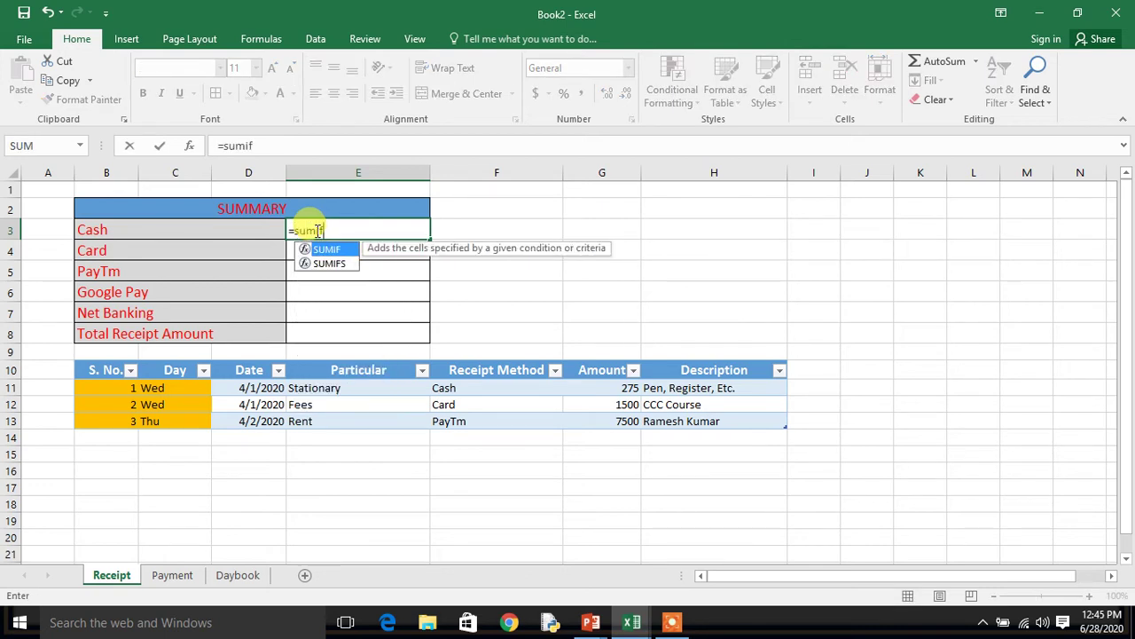
pyautogui.write('(')
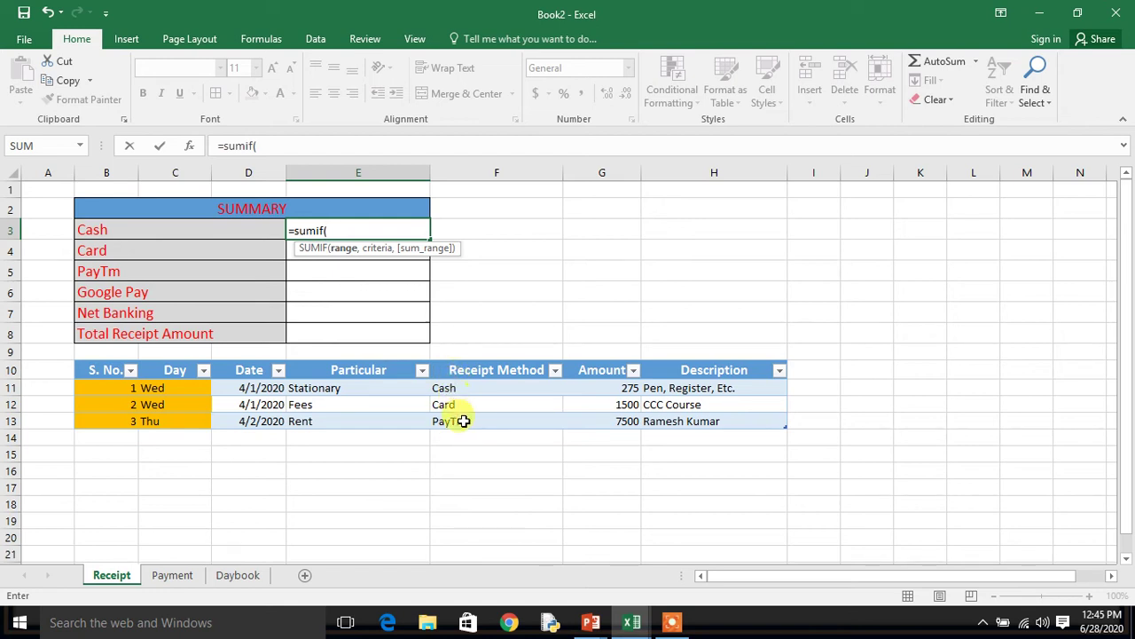
pyautogui.click(469, 388)
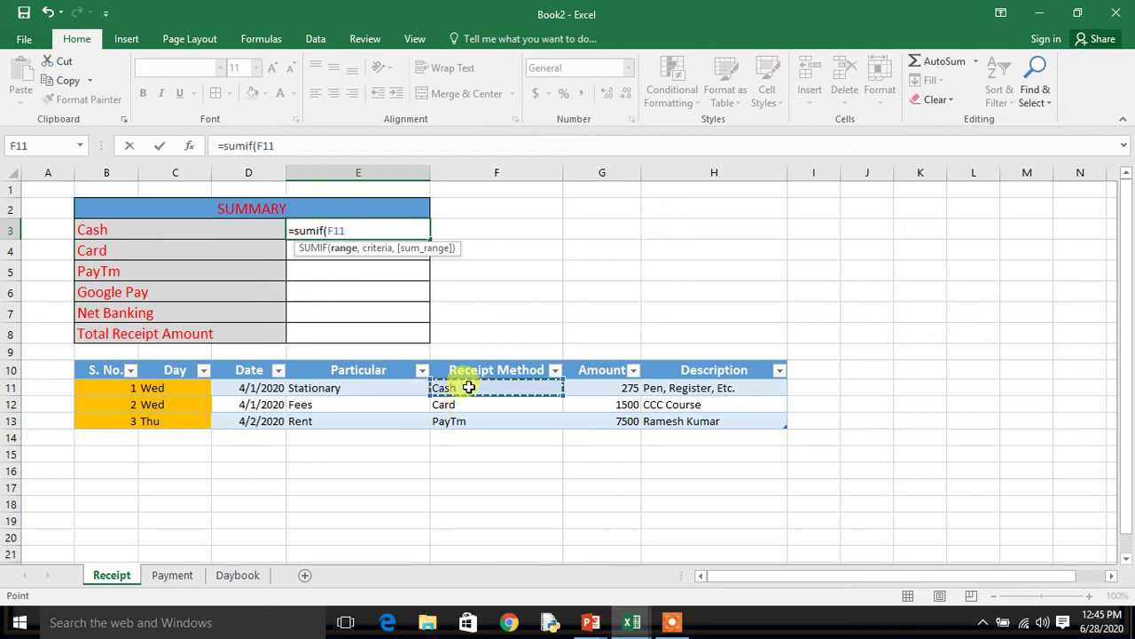
pyautogui.hotkey('shift', 'Down')
pyautogui.hotkey('shift', 'Down')
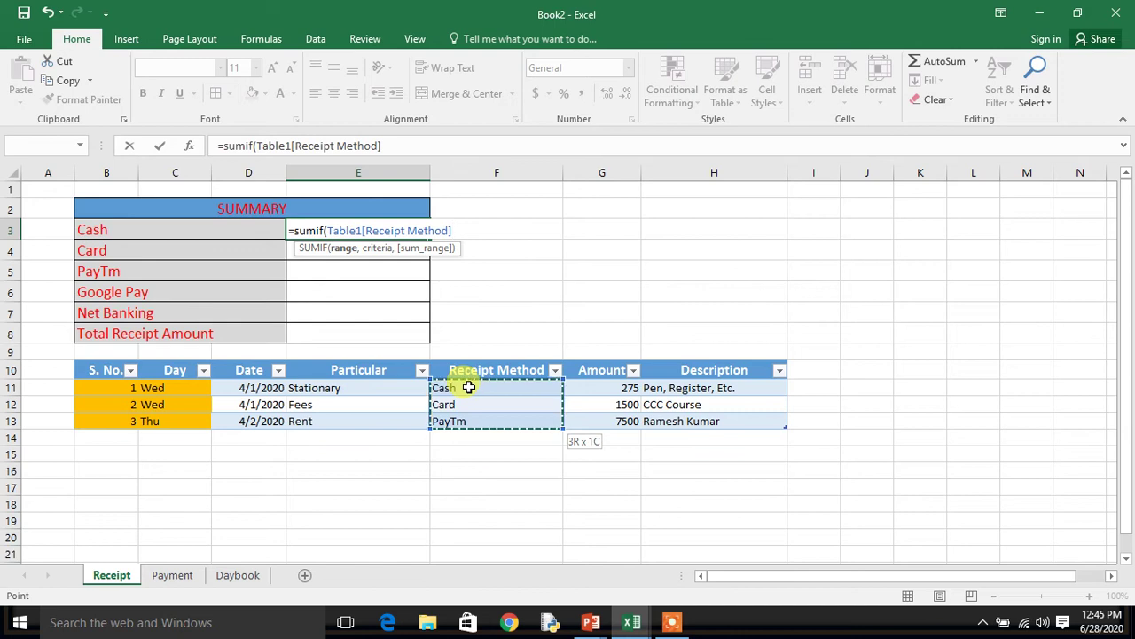
pyautogui.write(',')
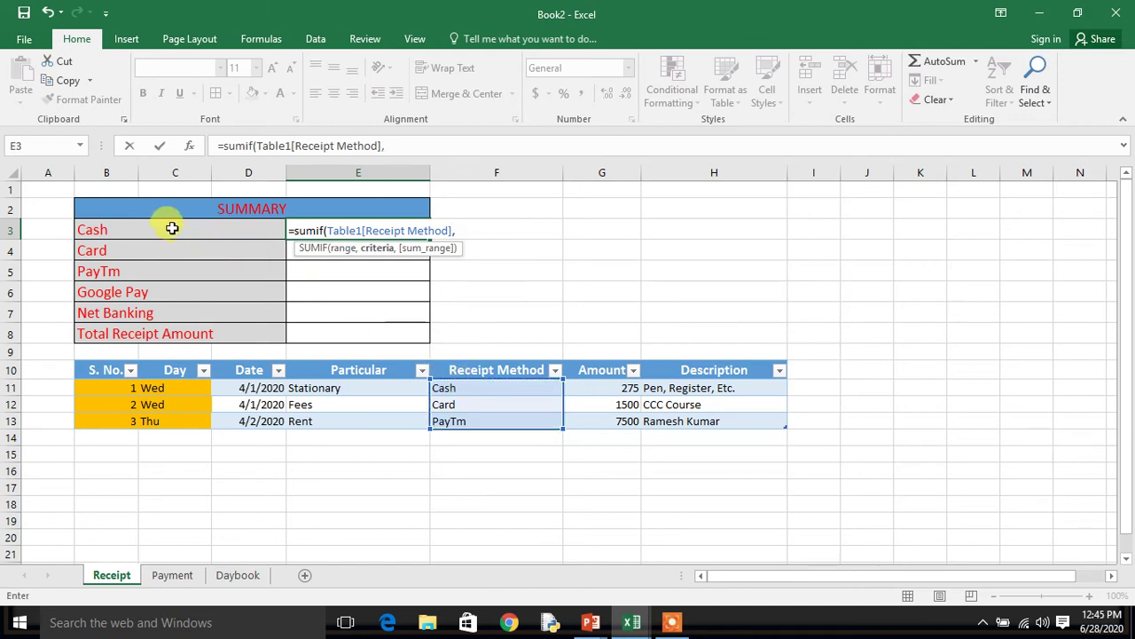
pyautogui.click(170, 228)
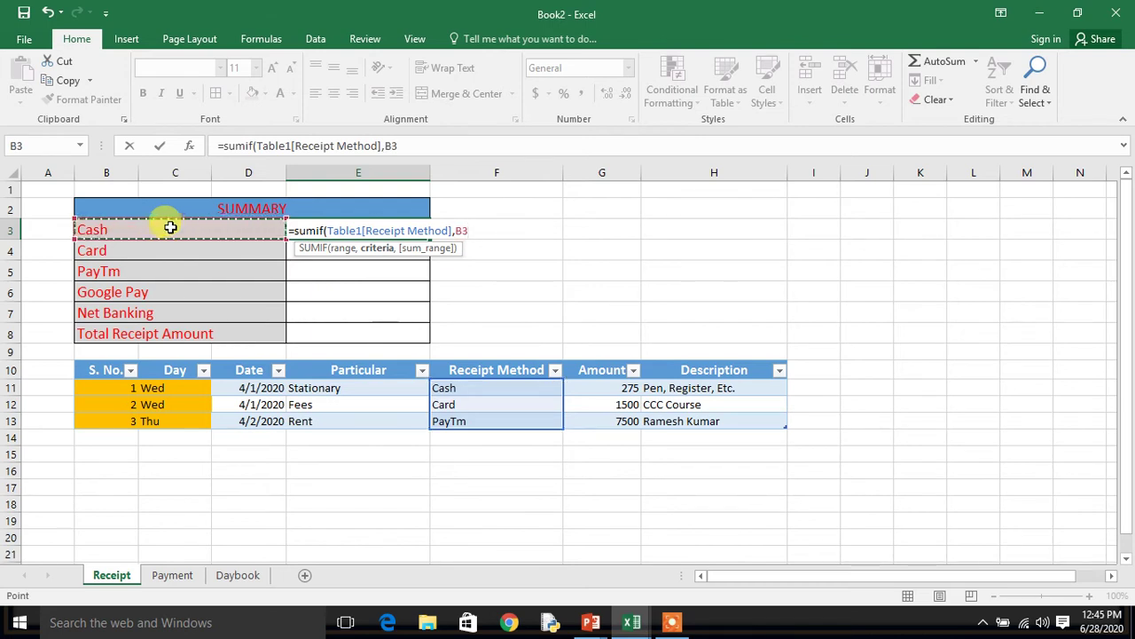
pyautogui.write(',')
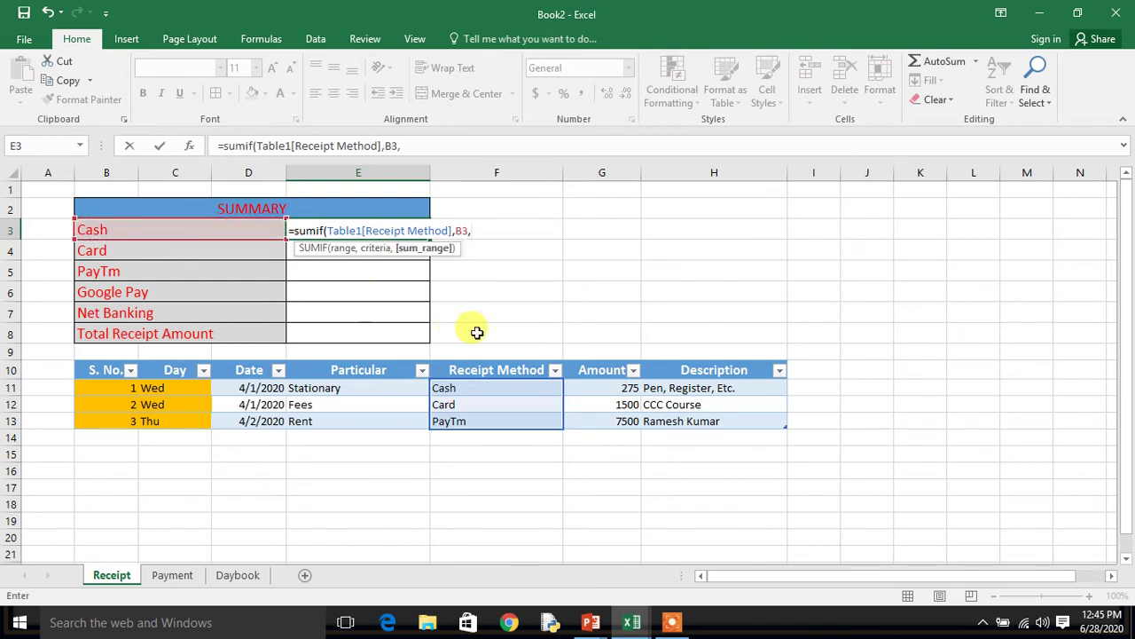
pyautogui.click(622, 391)
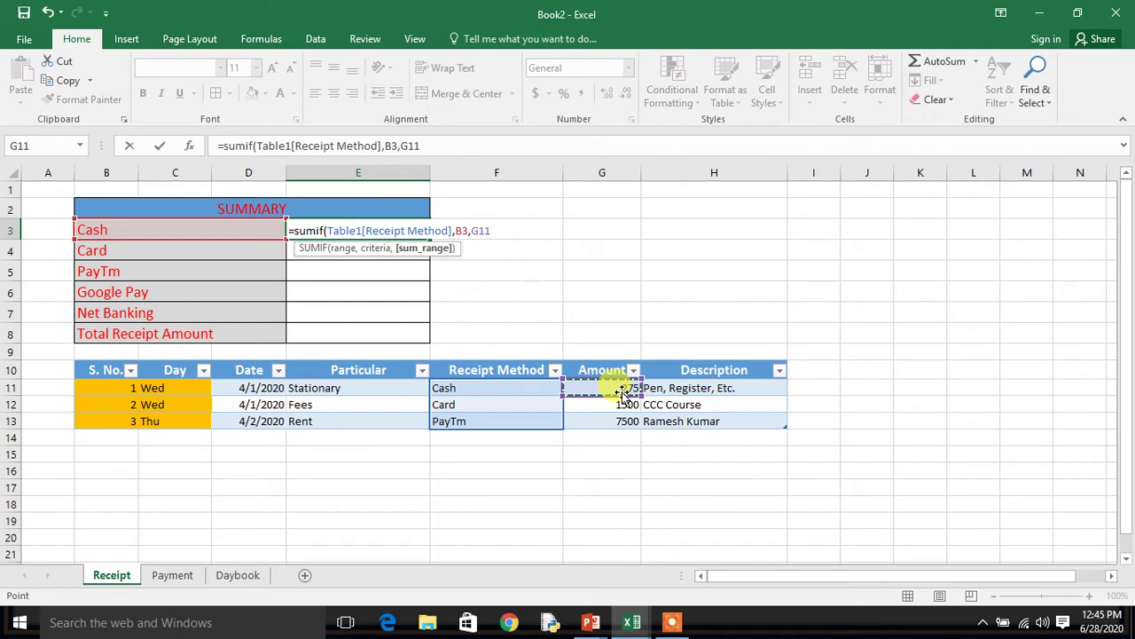
pyautogui.moveTo(621, 390); pyautogui.dragTo(622, 420)
pyautogui.press('Return')
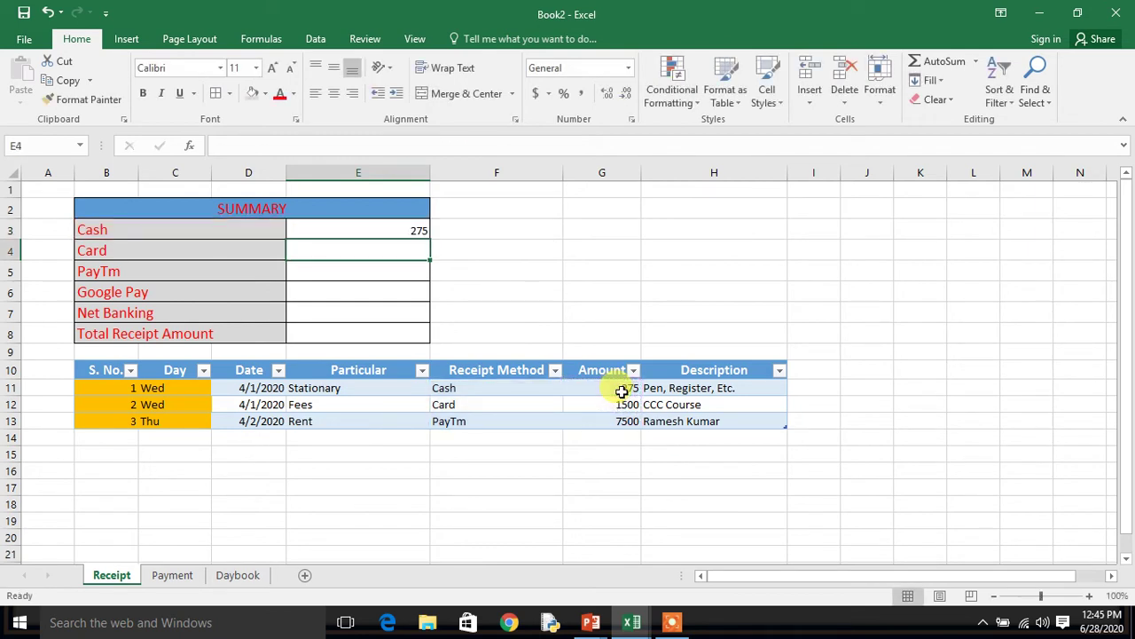
pyautogui.press('Up')
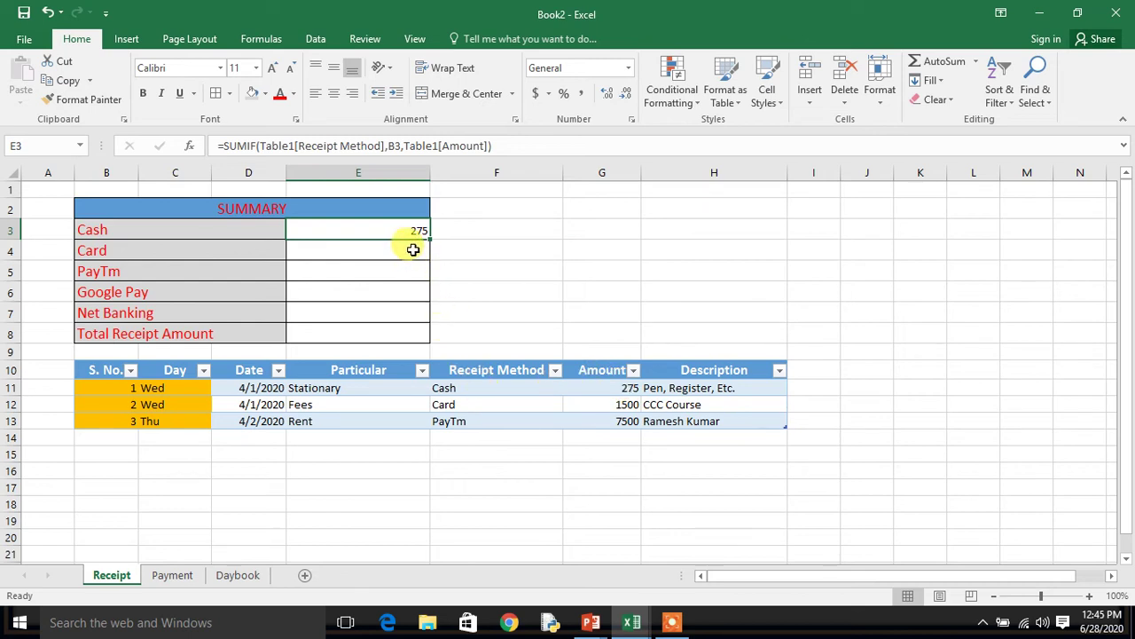
pyautogui.moveTo(429, 240); pyautogui.dragTo(429, 316)
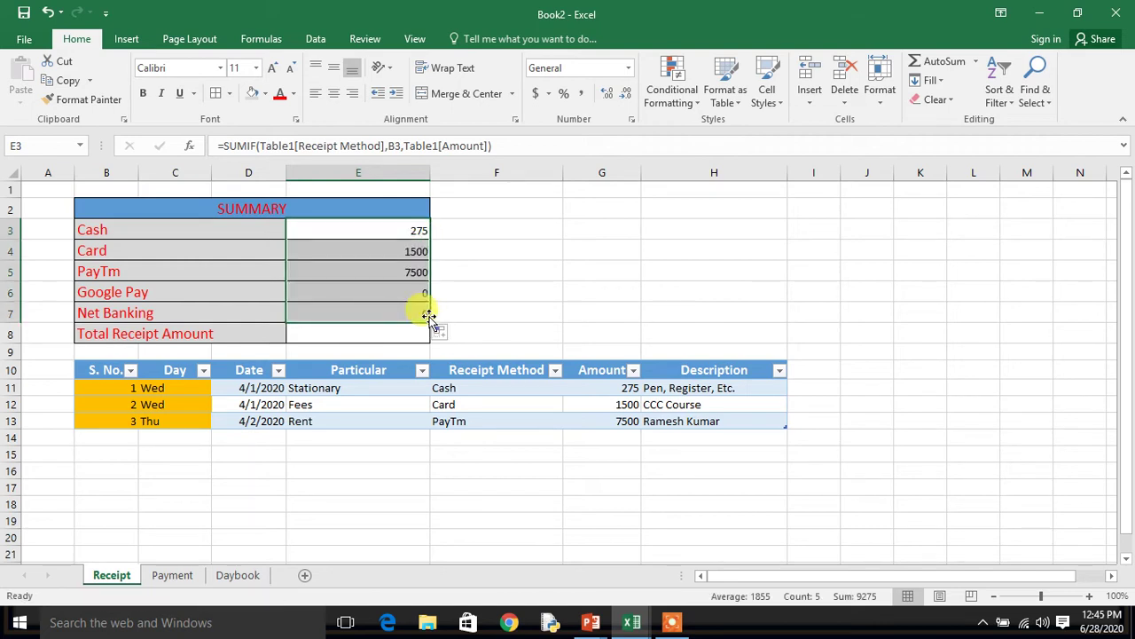
# Format the E3:E7 totals as 14 point, bold, Accounting with two decimals.
pyautogui.click(233, 68)
pyautogui.write('14')
pyautogui.press('Return')
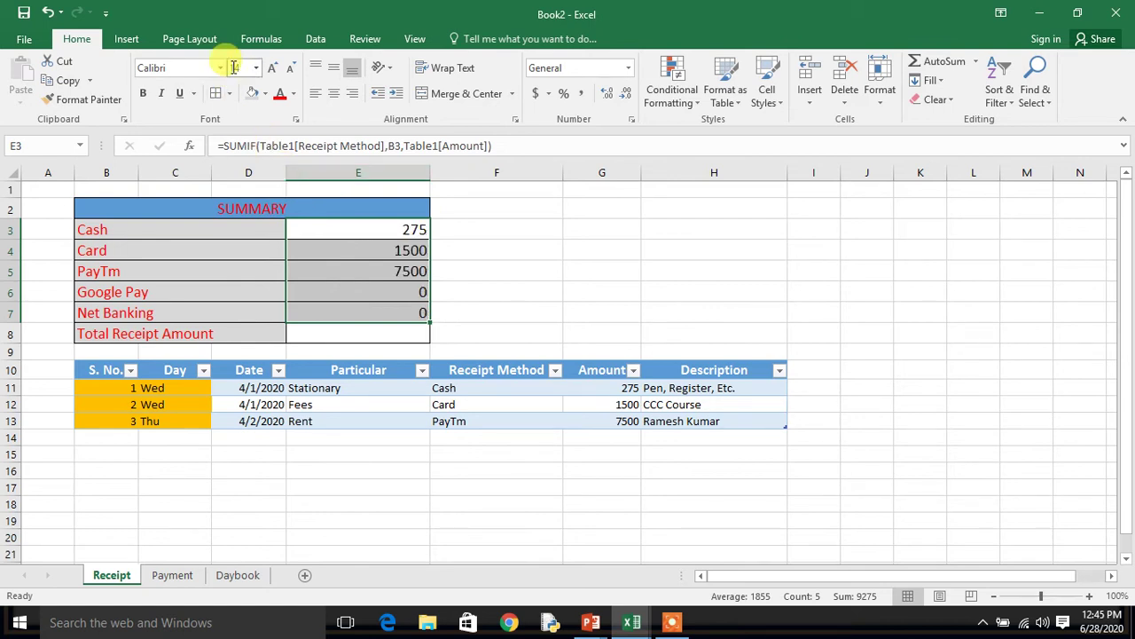
pyautogui.click(583, 93)
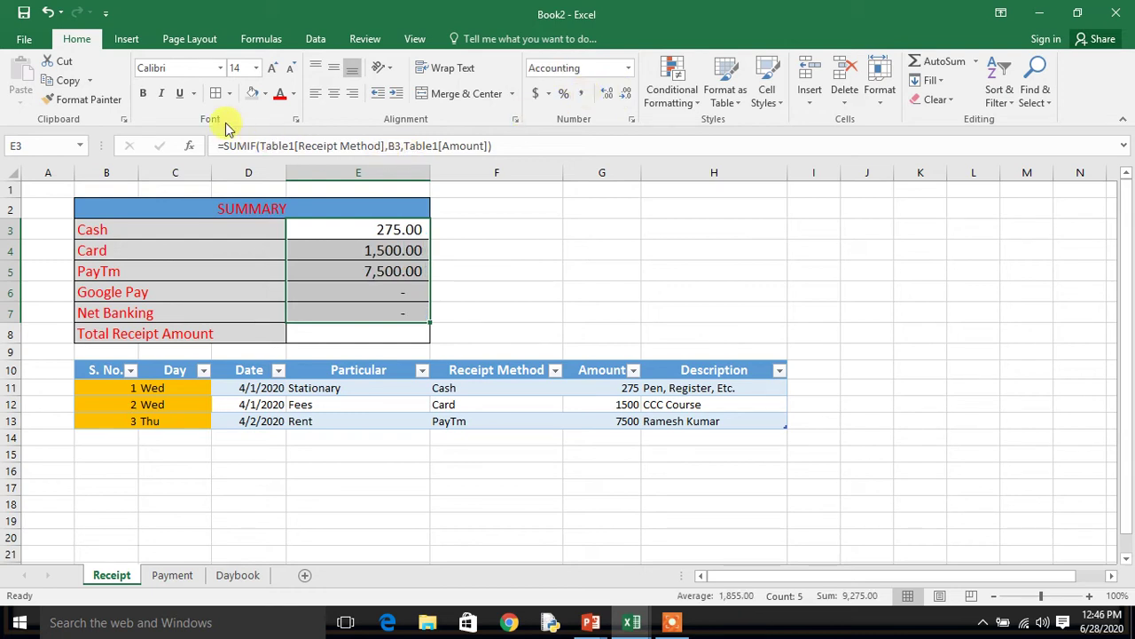
pyautogui.click(146, 94)
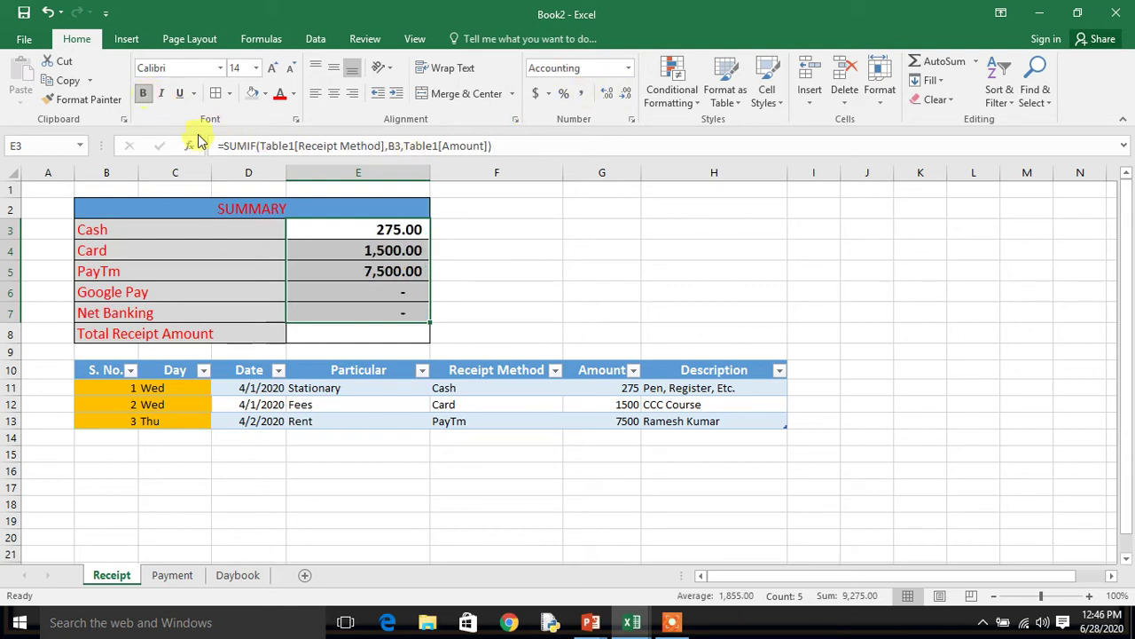
pyautogui.click(406, 306)
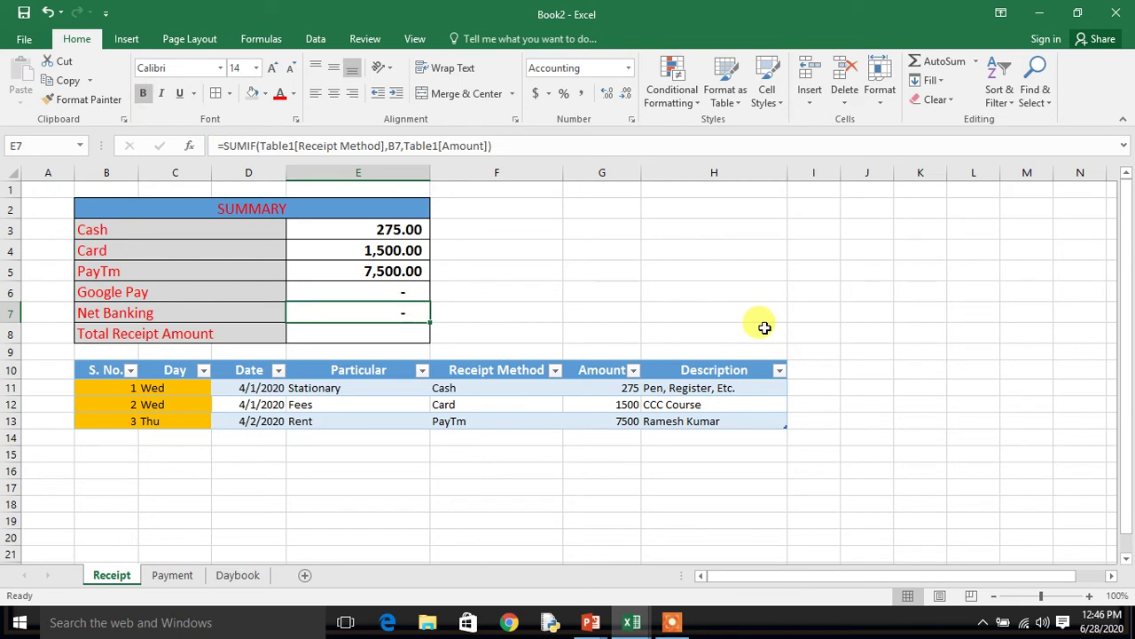
pyautogui.press('Up')
pyautogui.press('Up')
pyautogui.press('Up')
pyautogui.press('Up')
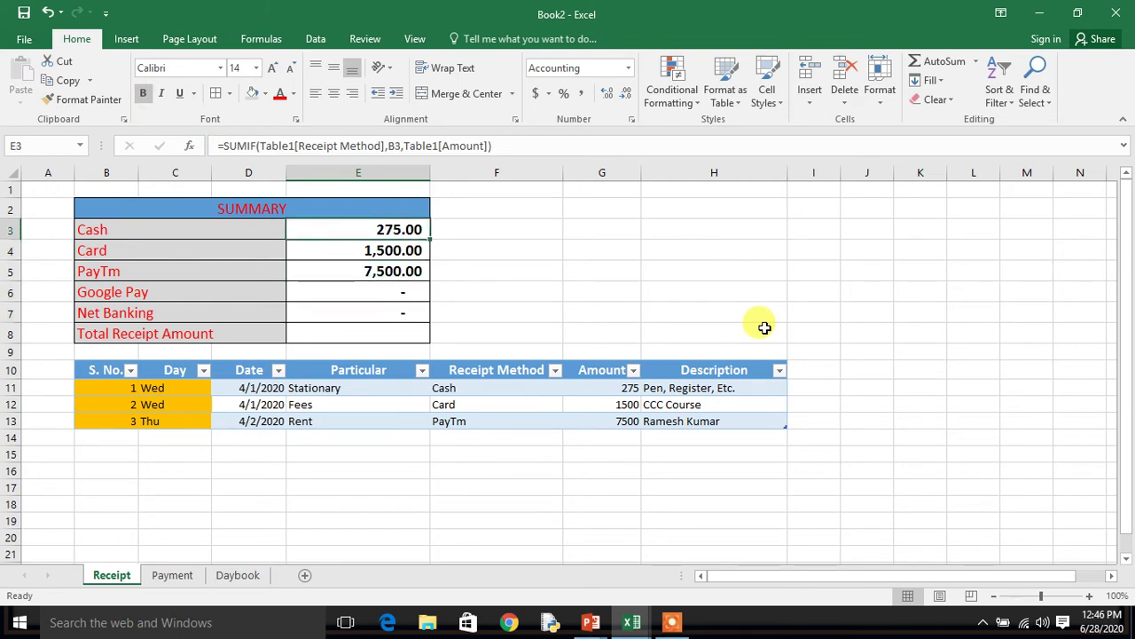
pyautogui.press('Down')
pyautogui.press('Down')
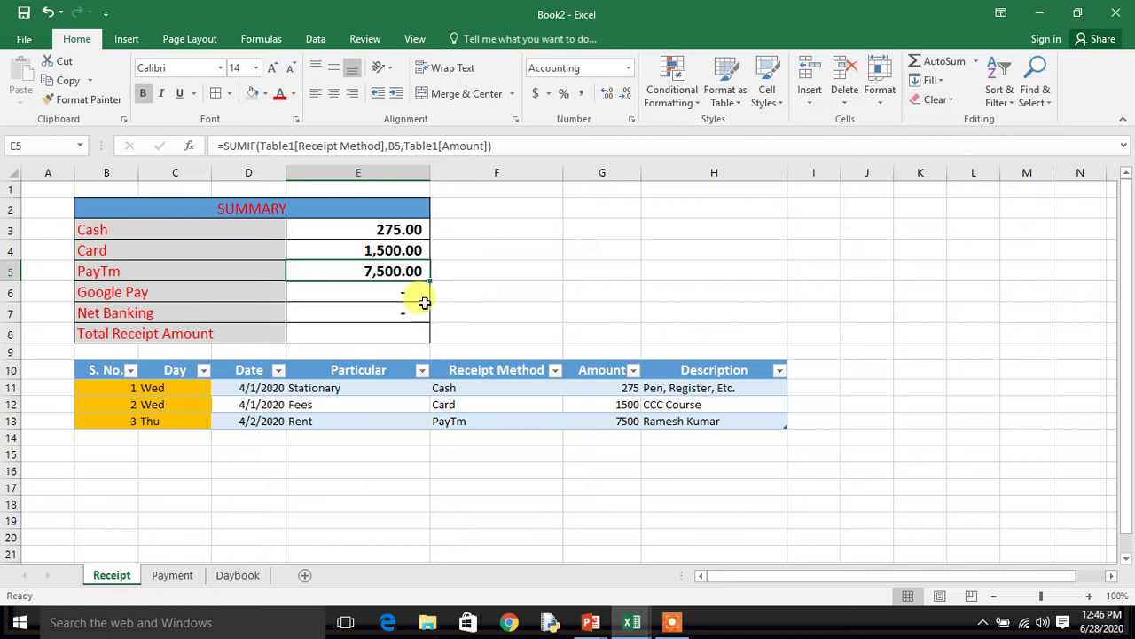
# Enter =SUM(E3:E7) in E8 as the overall receipt total.
pyautogui.click(387, 334)
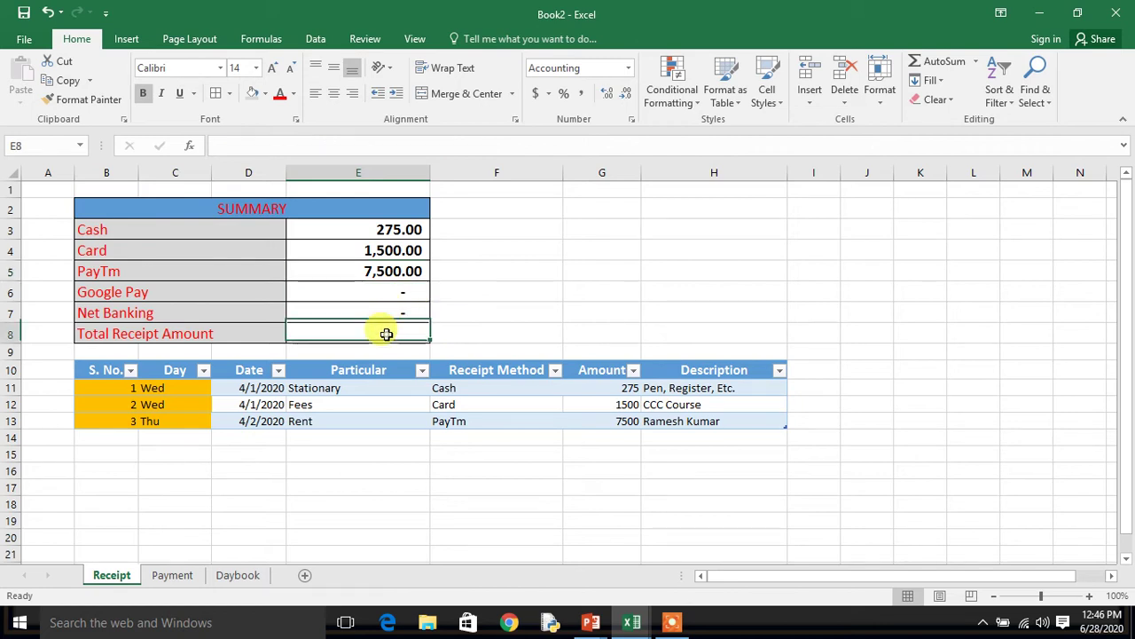
pyautogui.write('=s')
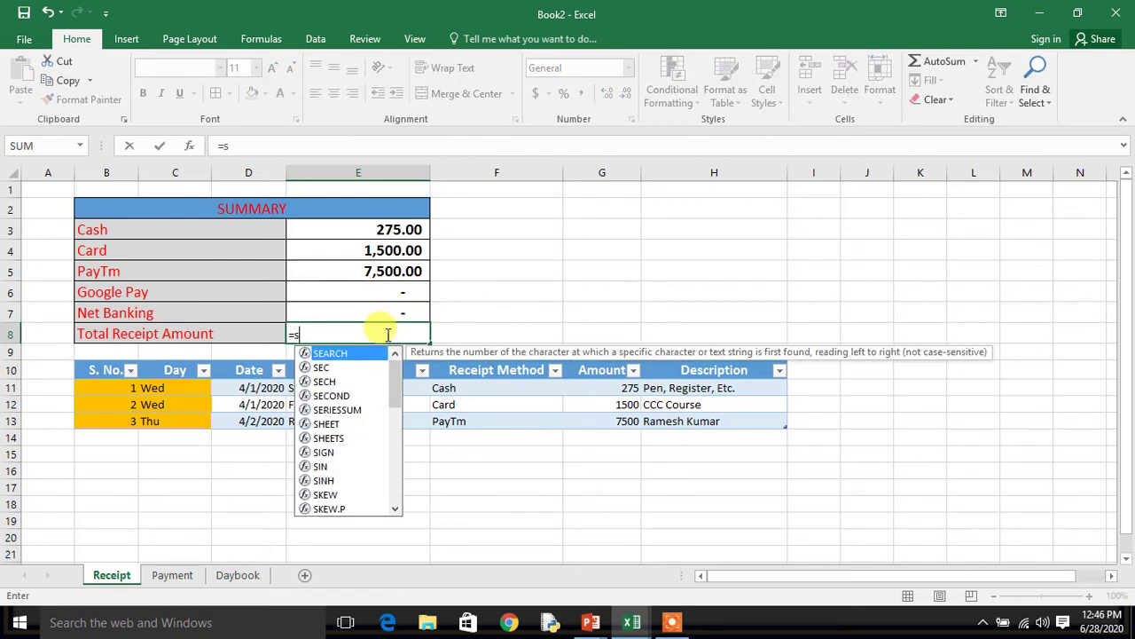
pyautogui.write('um')
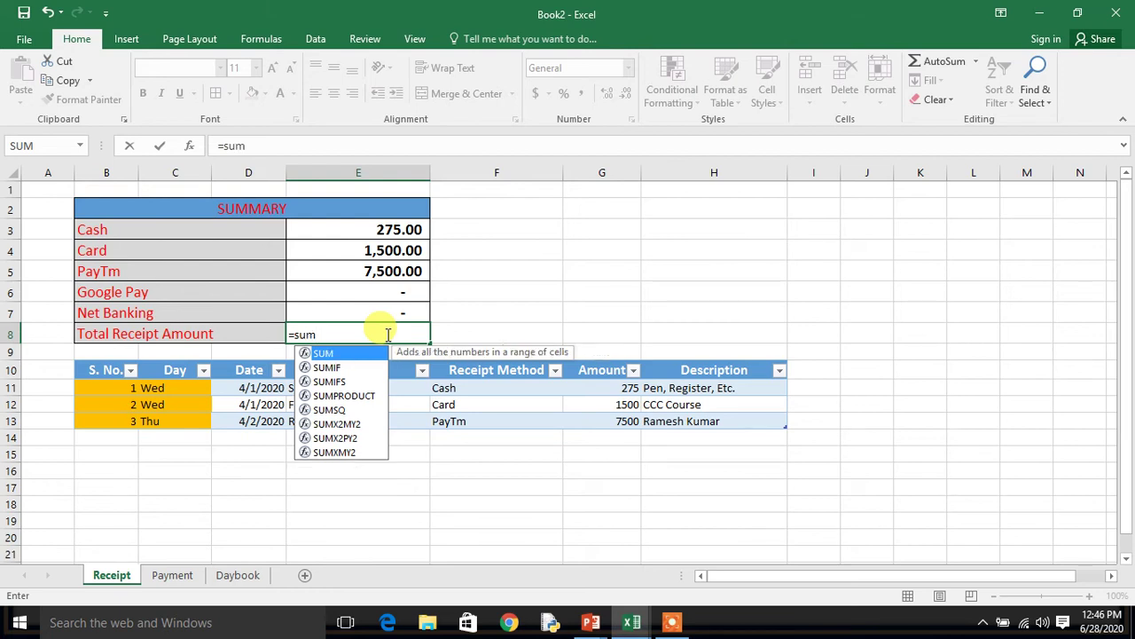
pyautogui.write('(')
pyautogui.click(393, 229)
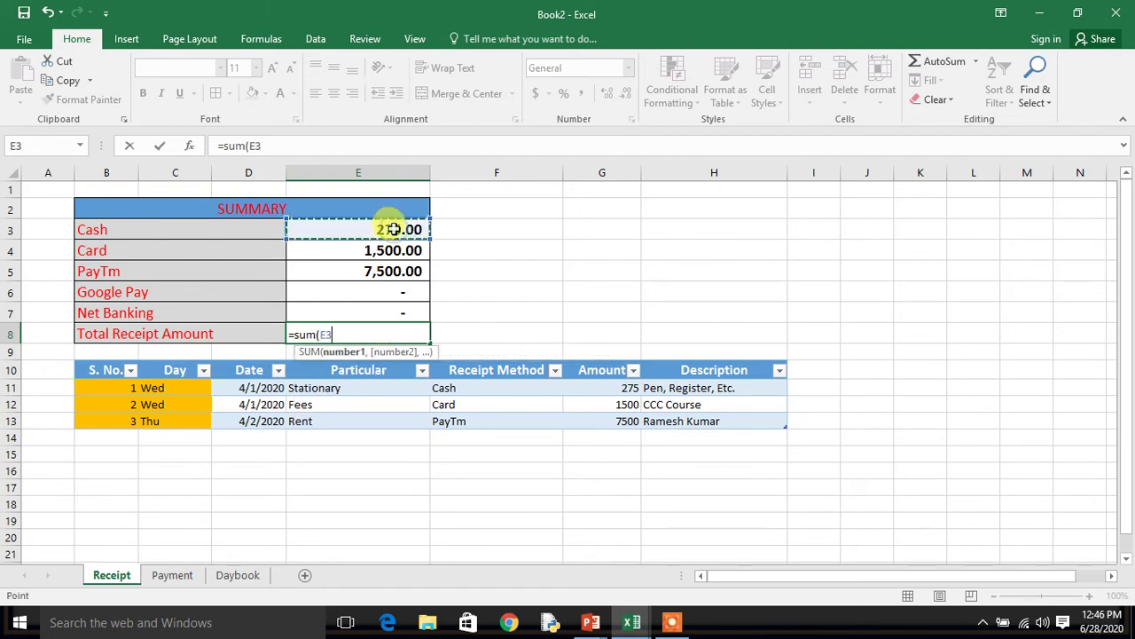
pyautogui.hotkey('shift', 'Down')
pyautogui.hotkey('shift', 'Down')
pyautogui.hotkey('shift', 'Down')
pyautogui.hotkey('shift', 'Down')
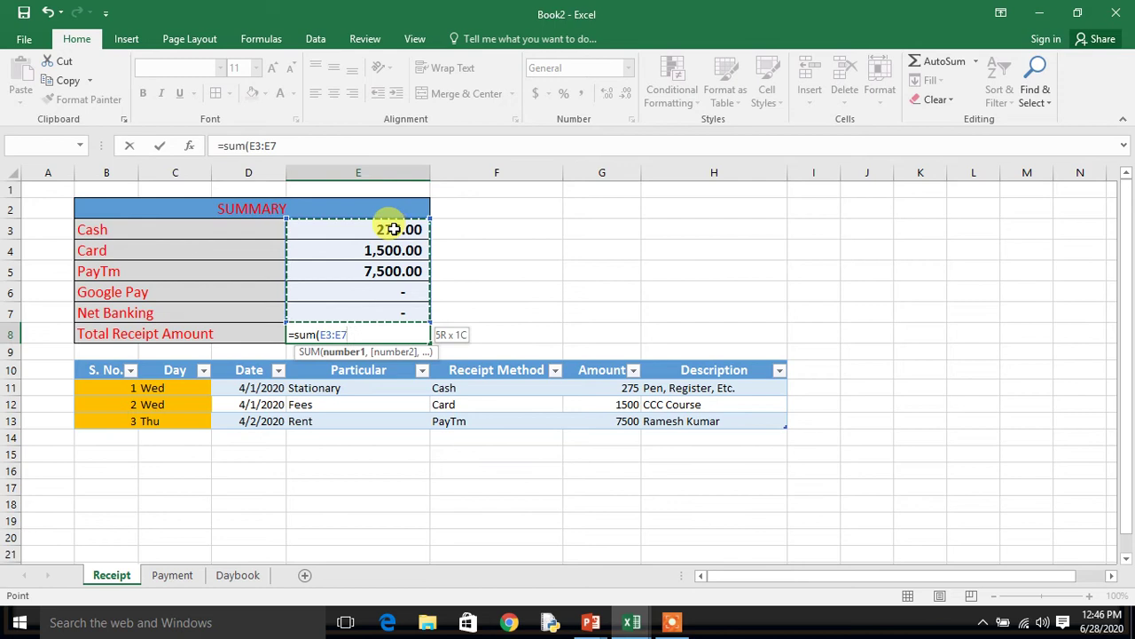
pyautogui.press('Return')
pyautogui.press('Up')
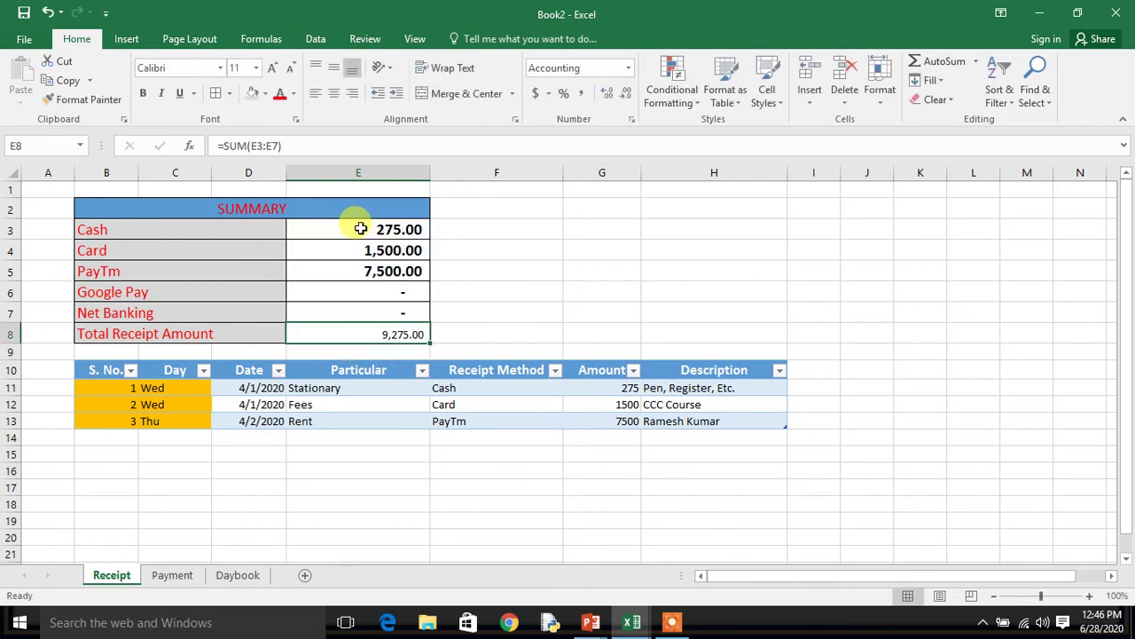
# Copy the PayTm total's formatting onto the overall total, showing 9,275.00.
pyautogui.click(349, 273)
pyautogui.click(98, 101)
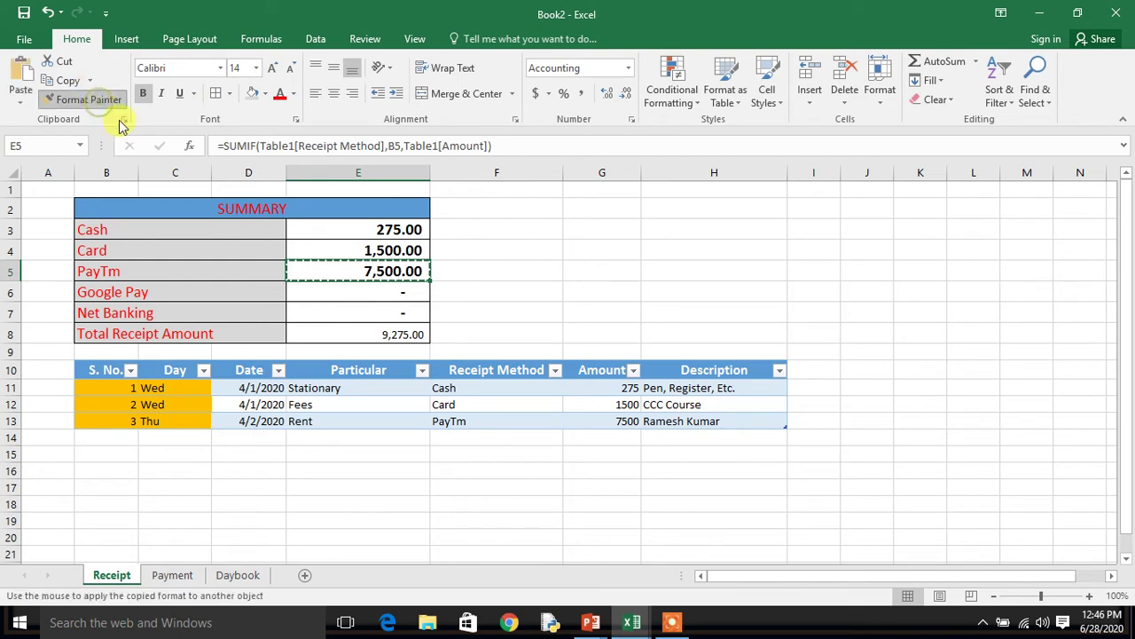
pyautogui.click(329, 332)
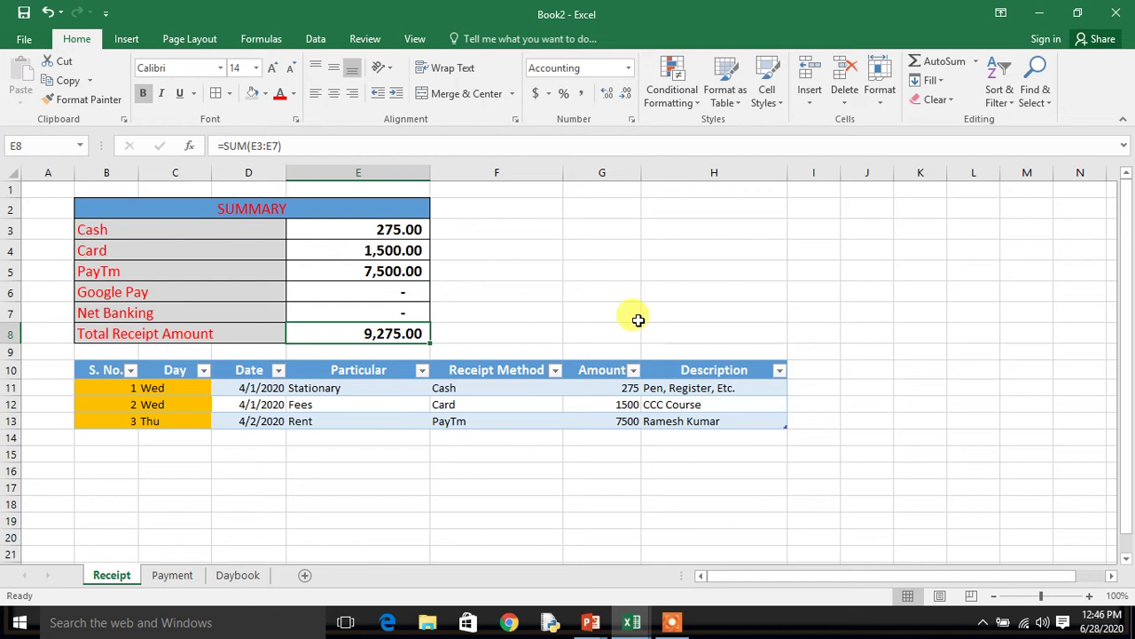
pyautogui.click(278, 438)
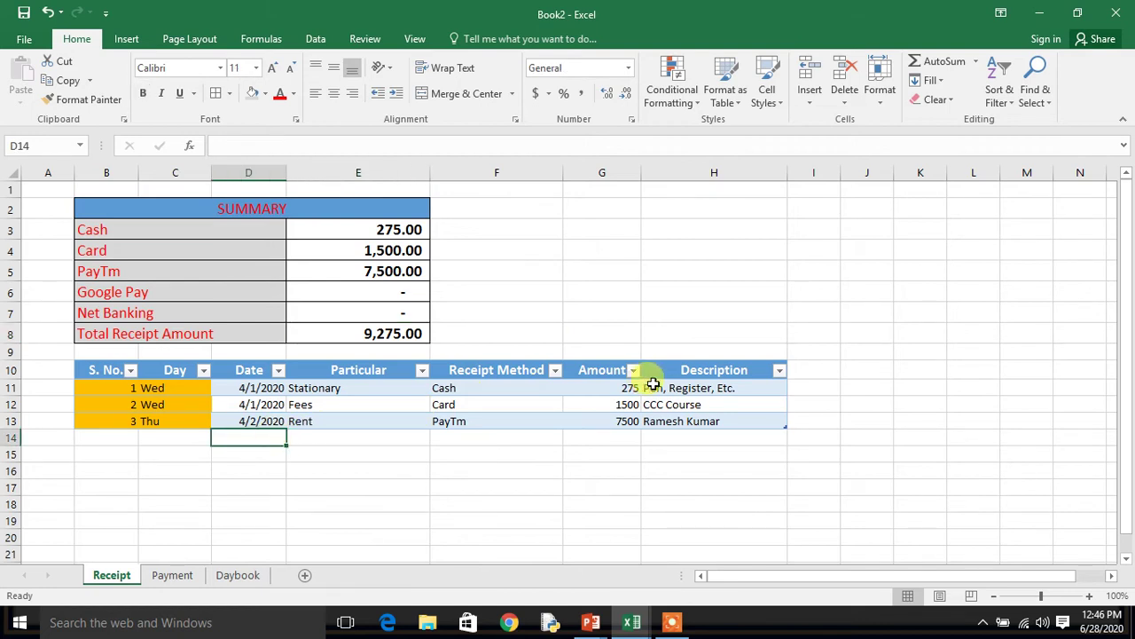
# Add a receipt dated 4/2/2020: Fees, Net Banking, 12000, 'O Level Course'.
pyautogui.write('4/2/2020')
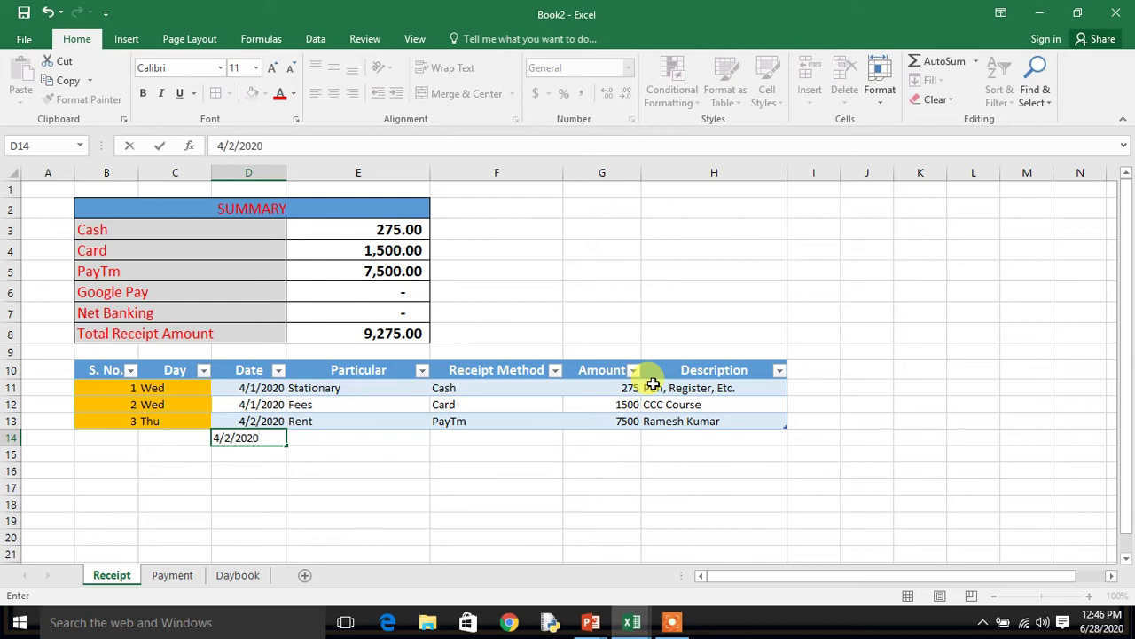
pyautogui.press('Tab')
pyautogui.write('Fees')
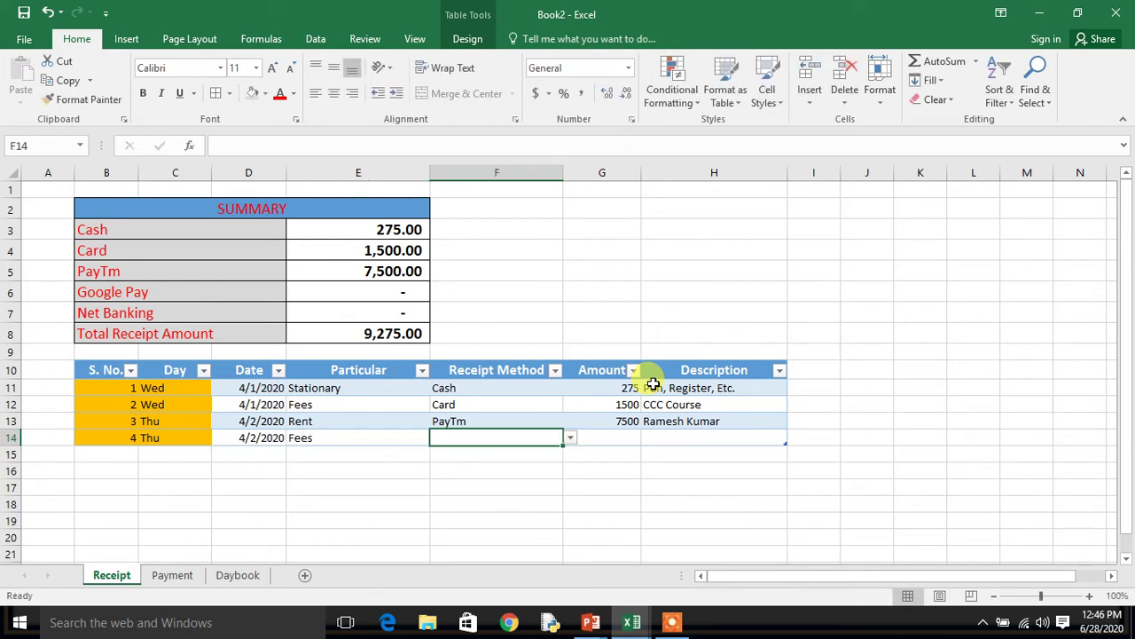
pyautogui.click(572, 440)
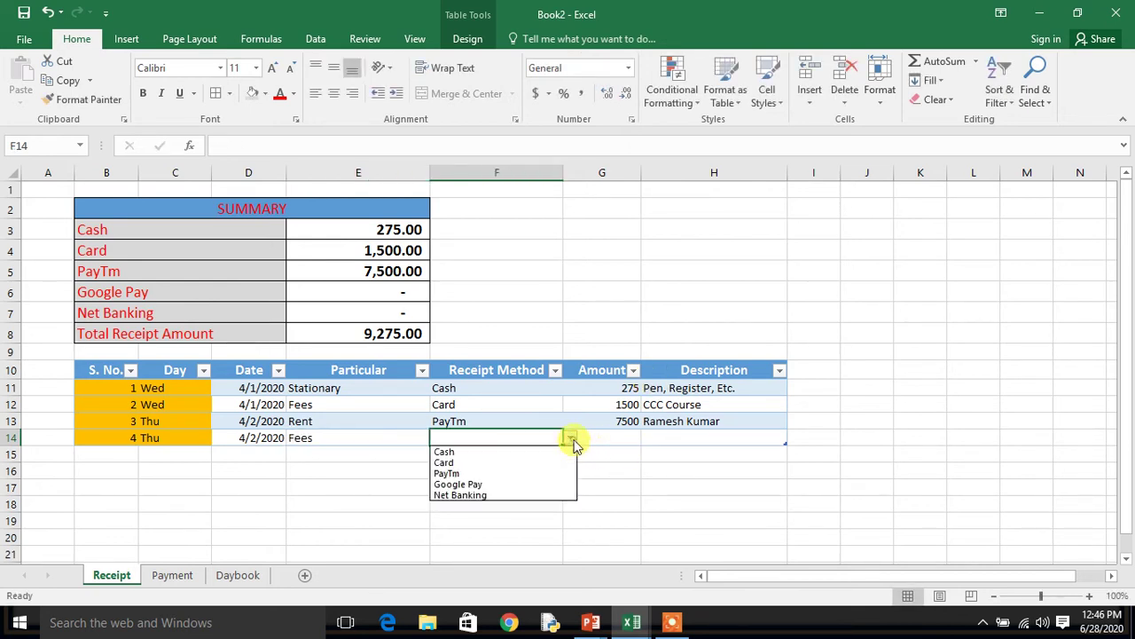
pyautogui.click(512, 494)
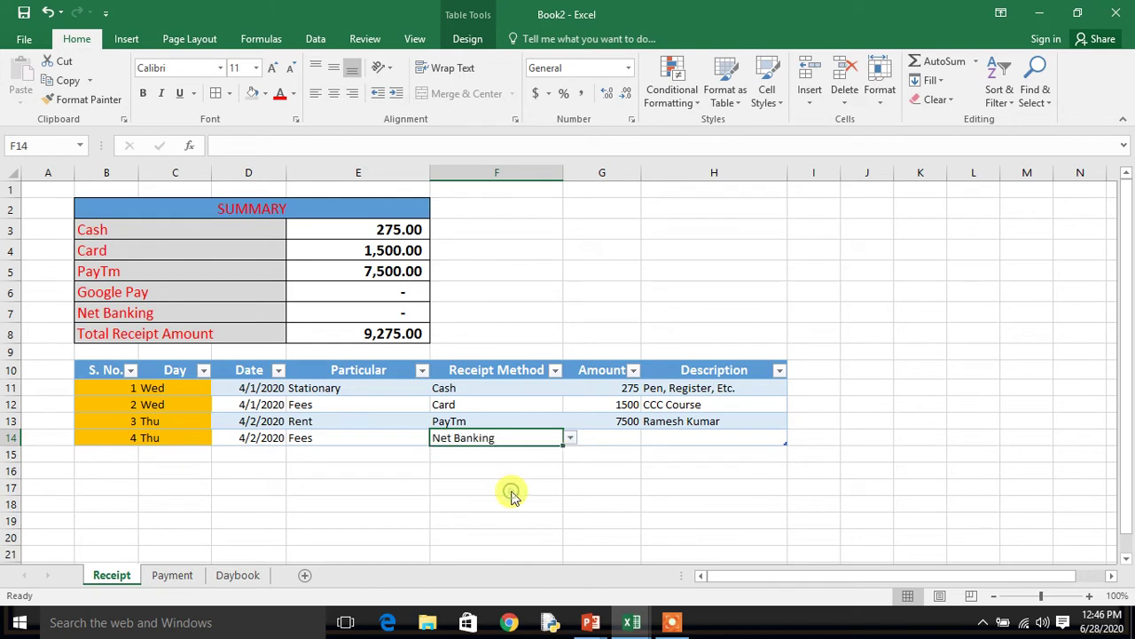
pyautogui.click(611, 436)
pyautogui.write('12000')
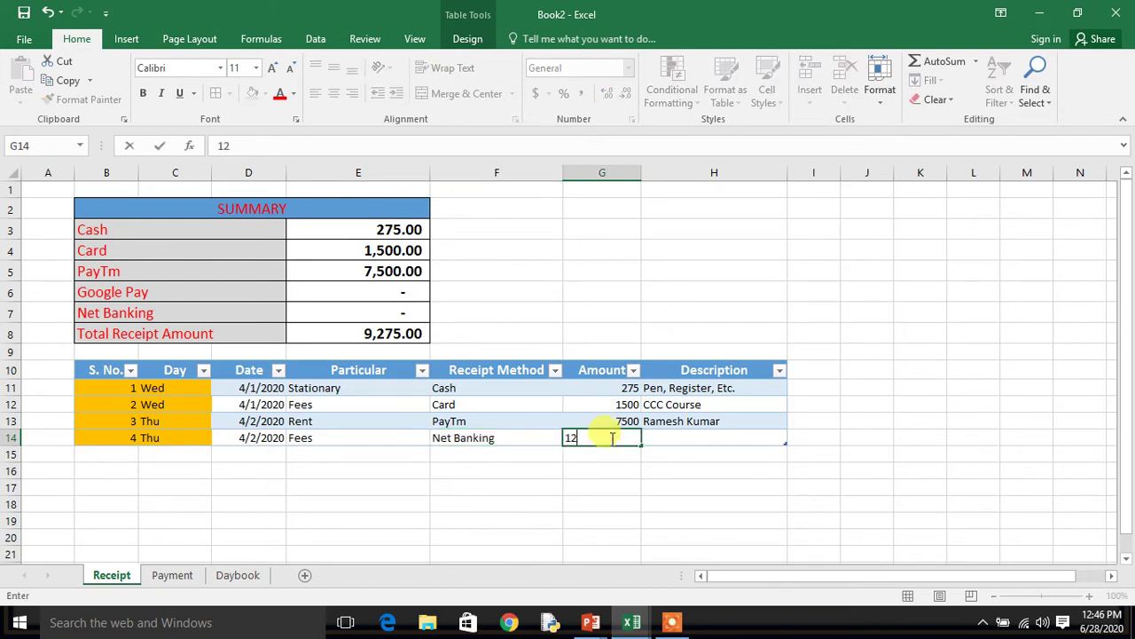
pyautogui.press('Tab')
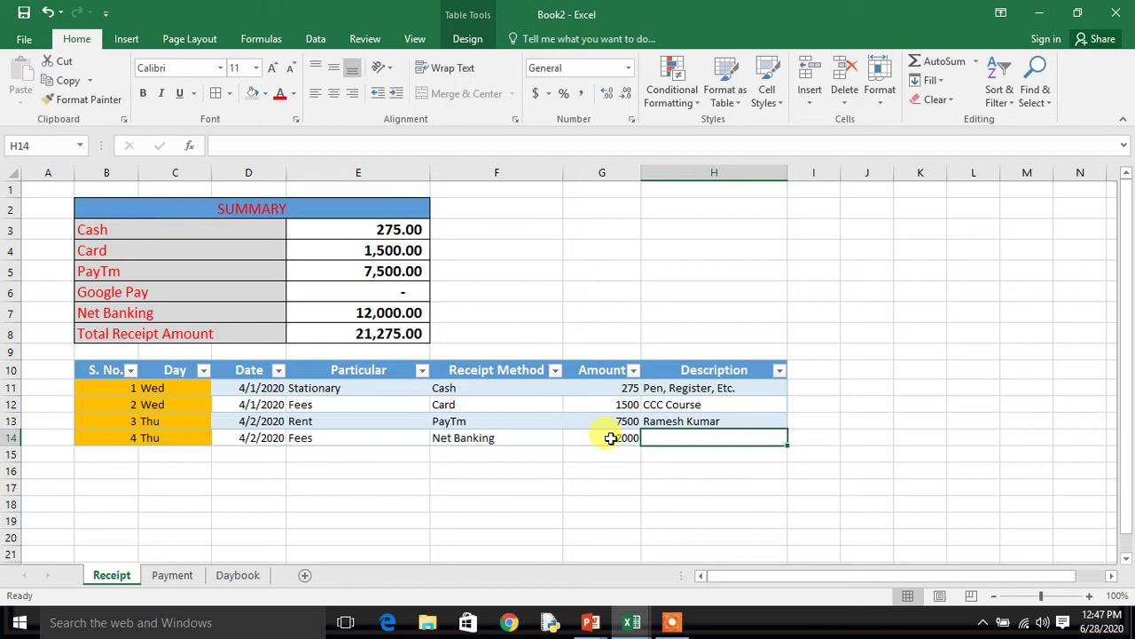
pyautogui.write('O L')
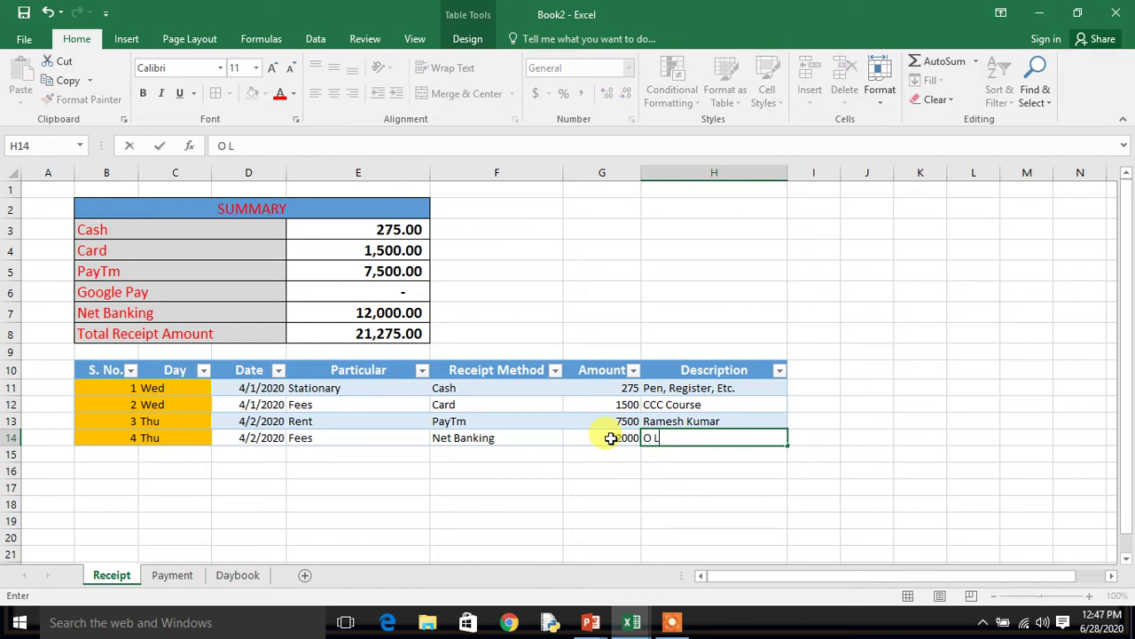
pyautogui.write('evel Cour')
pyautogui.write('se')
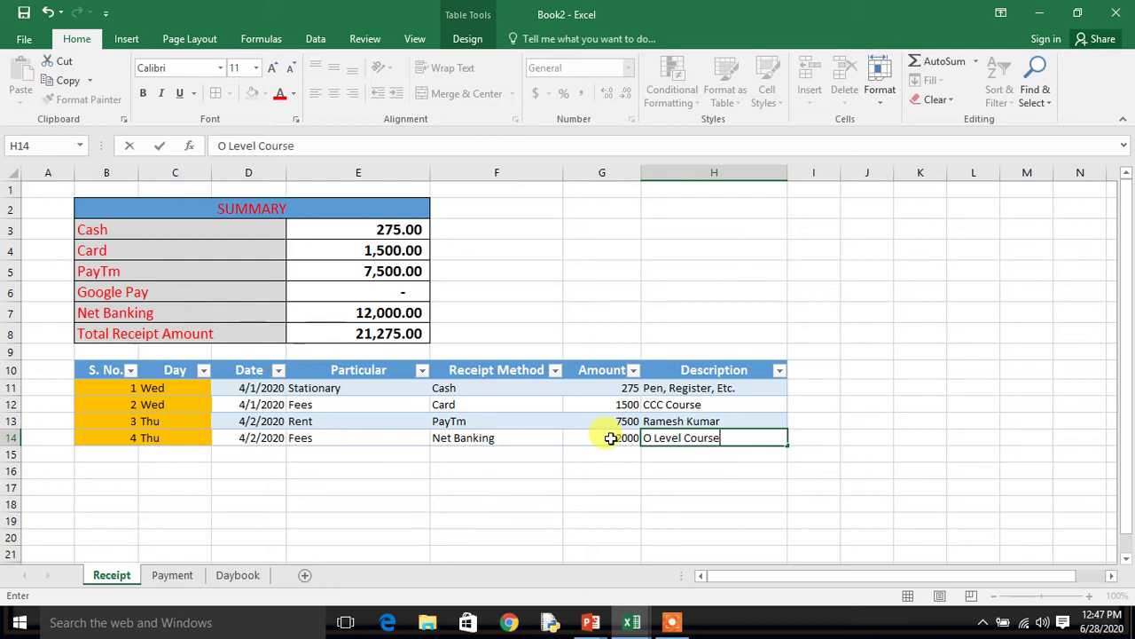
pyautogui.press('Return')
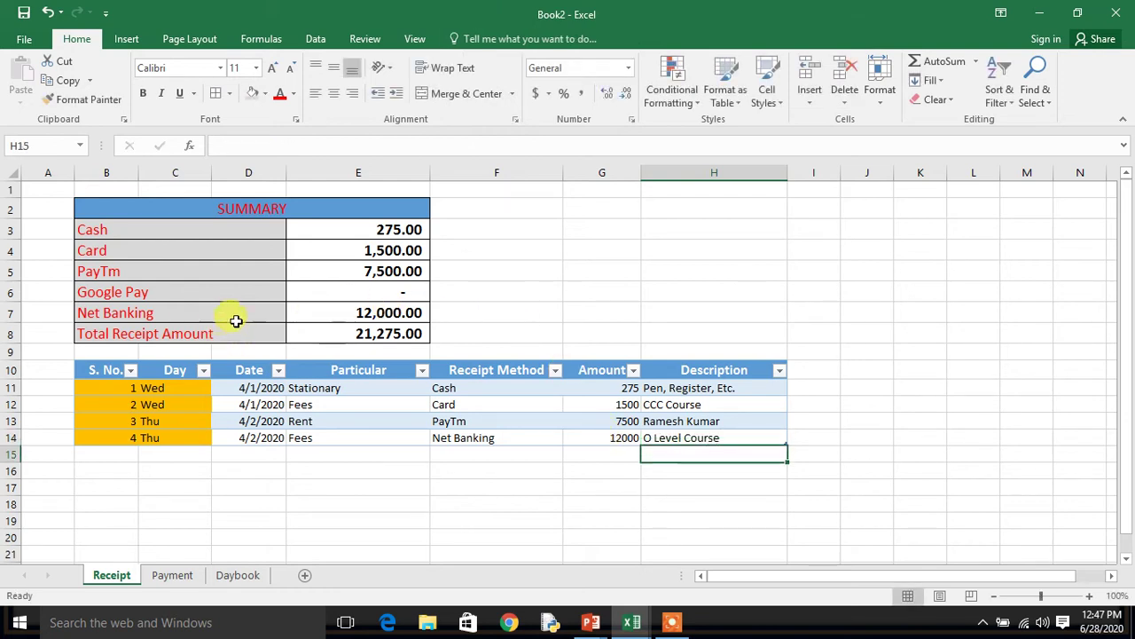
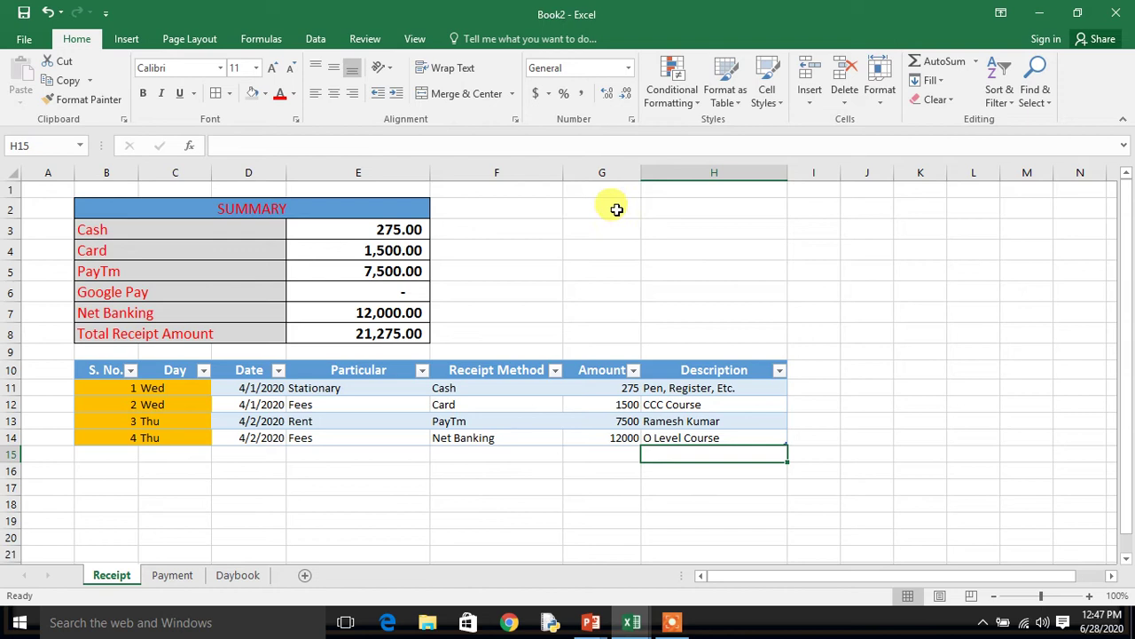
# Select G2:H8 and merge it into a single centred cell.
pyautogui.click(617, 210)
pyautogui.hotkey('shift', 'Right')
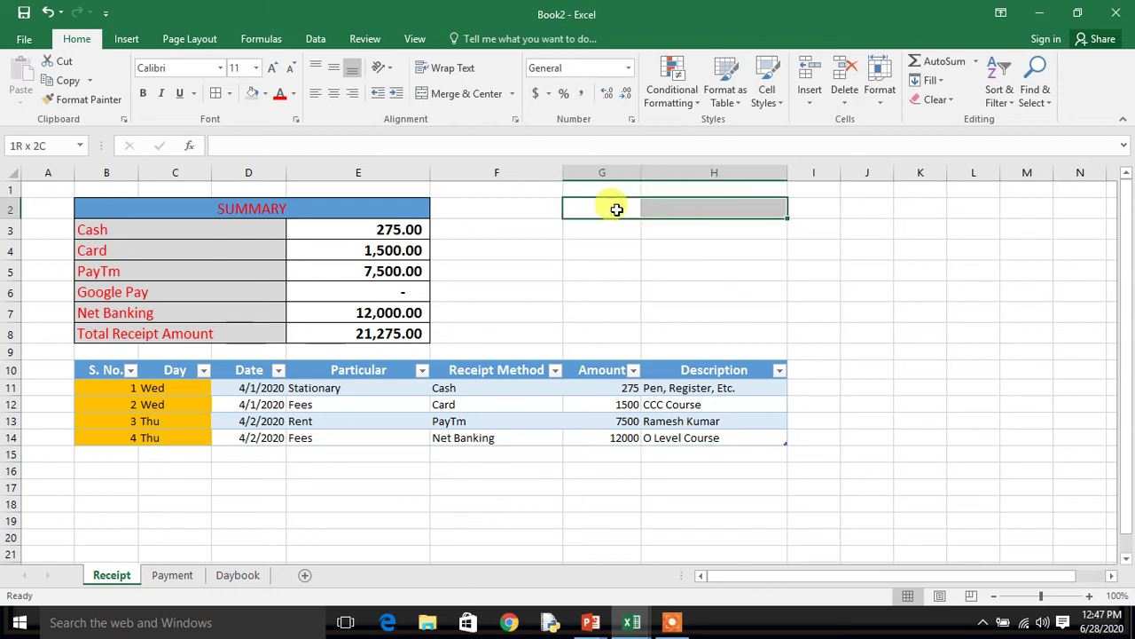
pyautogui.hotkey('shift', 'Down')
pyautogui.hotkey('shift', 'Down')
pyautogui.hotkey('shift', 'Down')
pyautogui.hotkey('shift', 'Down')
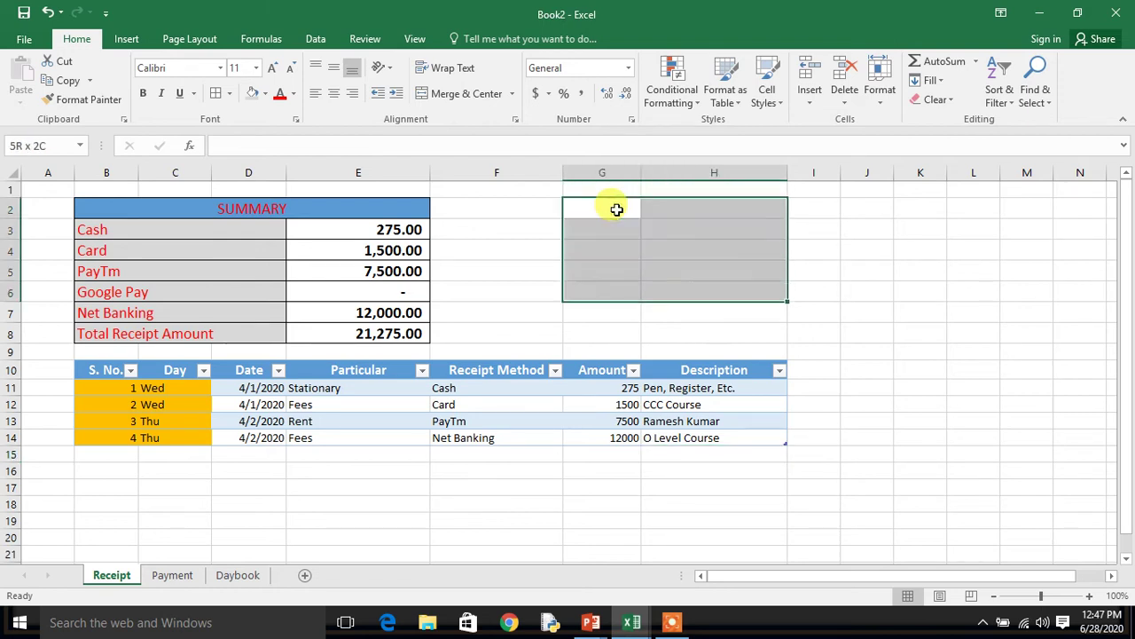
pyautogui.hotkey('shift', 'Down')
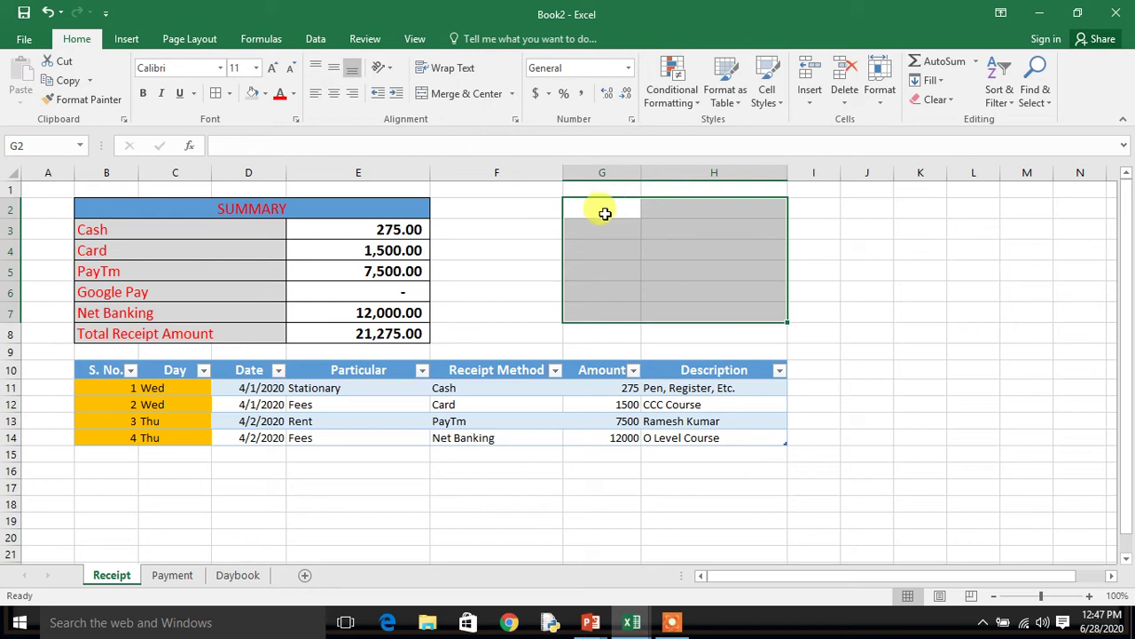
pyautogui.hotkey('shift', 'Down')
pyautogui.click(460, 94)
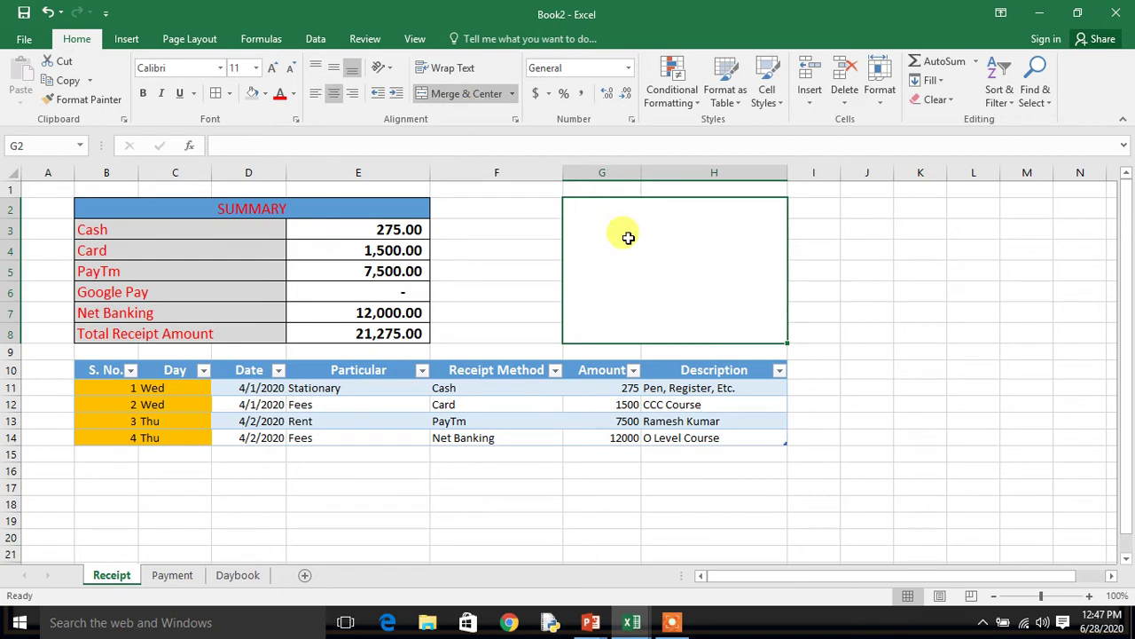
# Enter three lines: Receipt Amount, ICIT Computer Education Centre, Gonda, and Fin Yr 1-Apr-2020 To 31-Mar-2021.
pyautogui.write('Re')
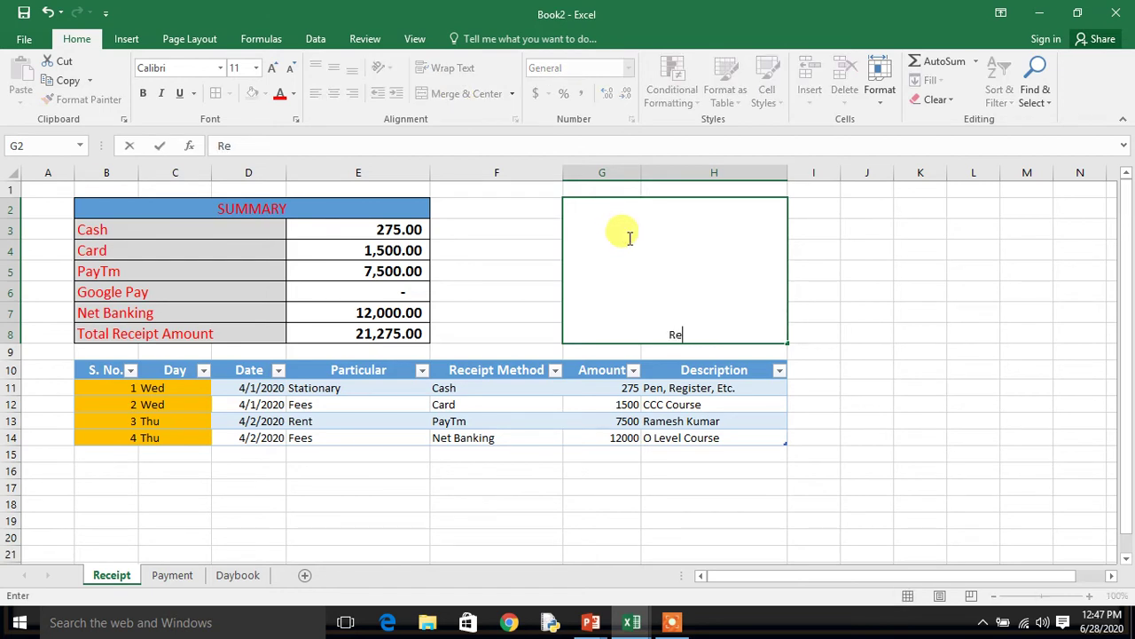
pyautogui.write('ceipt Amount')
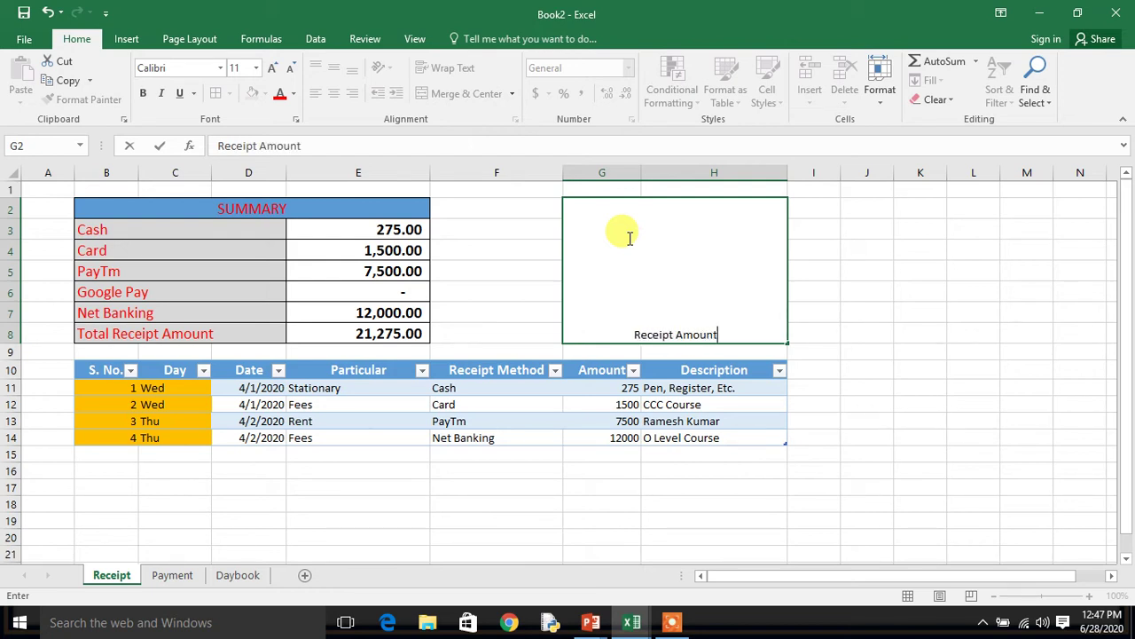
pyautogui.hotkey('alt', 'Return')
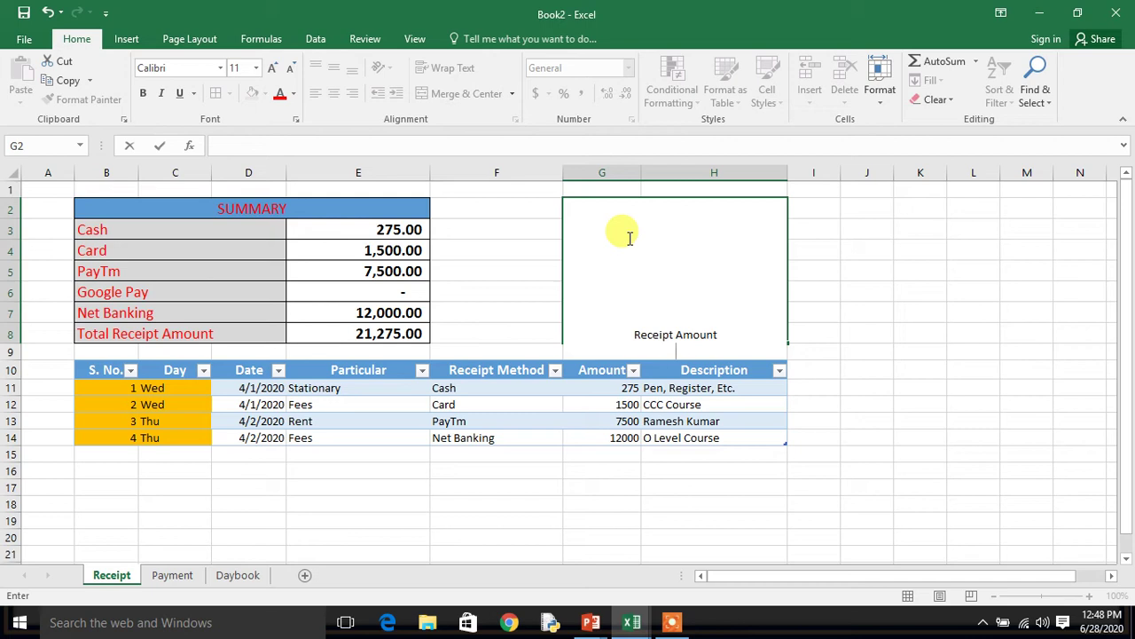
pyautogui.write('ICI')
pyautogui.write('T C')
pyautogui.write('omputer Education ')
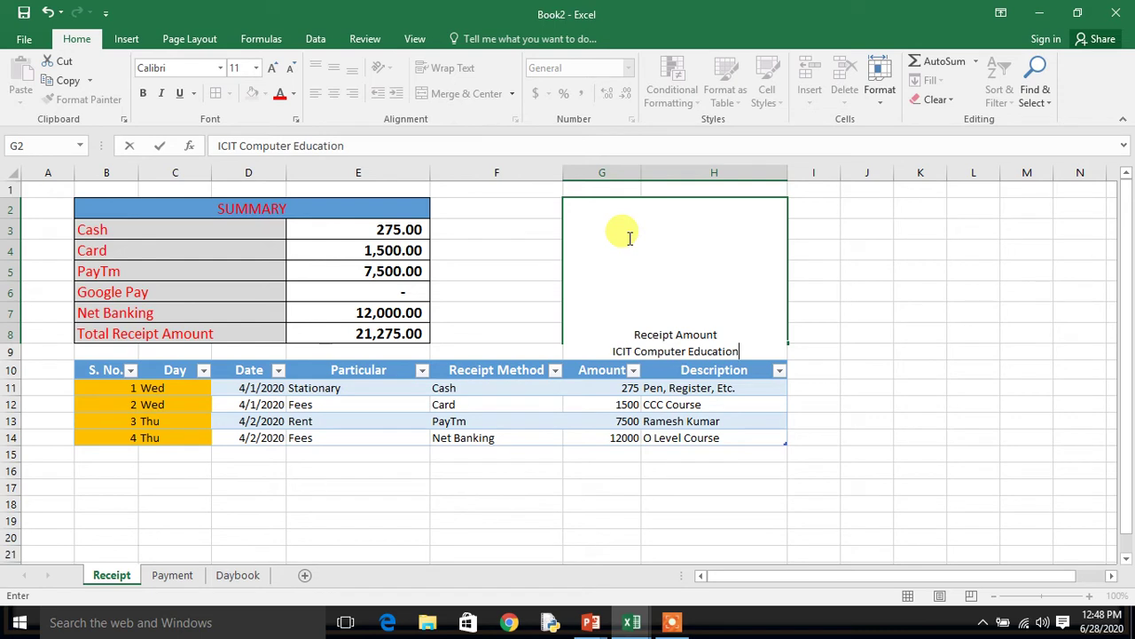
pyautogui.write('Centre, Gonda')
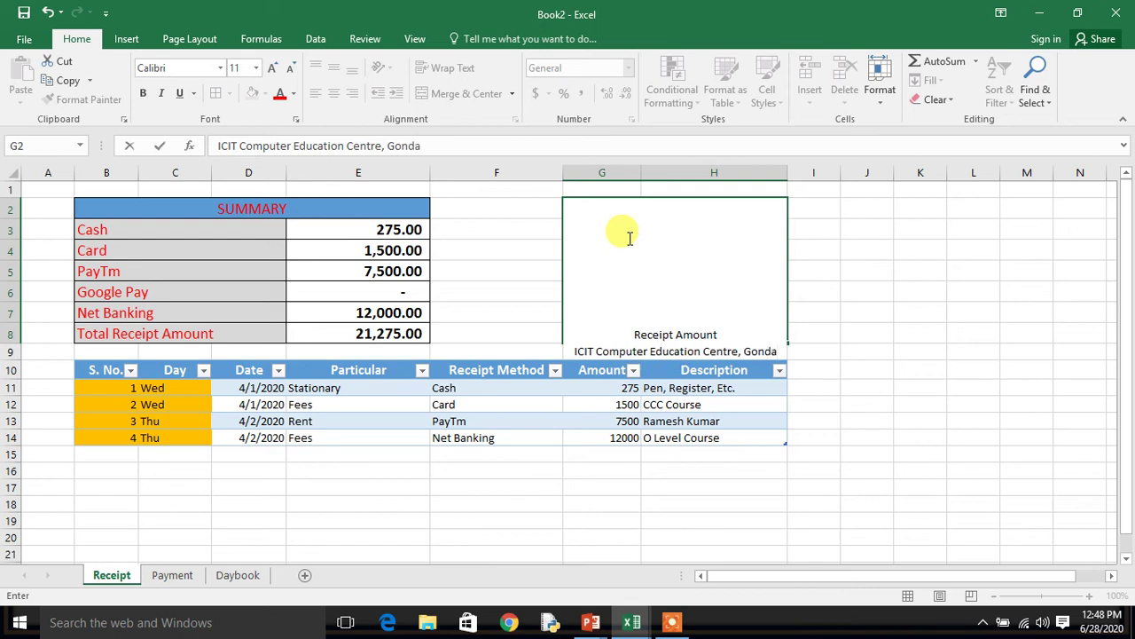
pyautogui.hotkey('alt', 'Return')
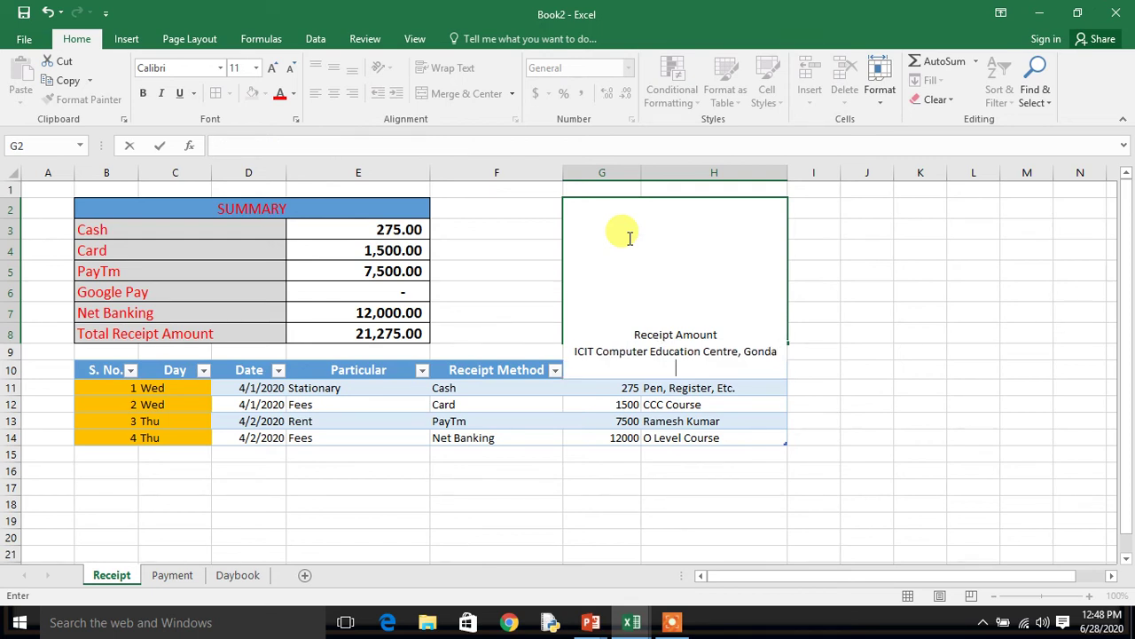
pyautogui.write('Fin ')
pyautogui.write('r')
pyautogui.write(' :')
pyautogui.write('1-')
pyautogui.write('Apr')
pyautogui.write(' To')
pyautogui.press('BackSpace')
pyautogui.press('BackSpace')
pyautogui.press('BackSpace')
pyautogui.write('-2020 ')
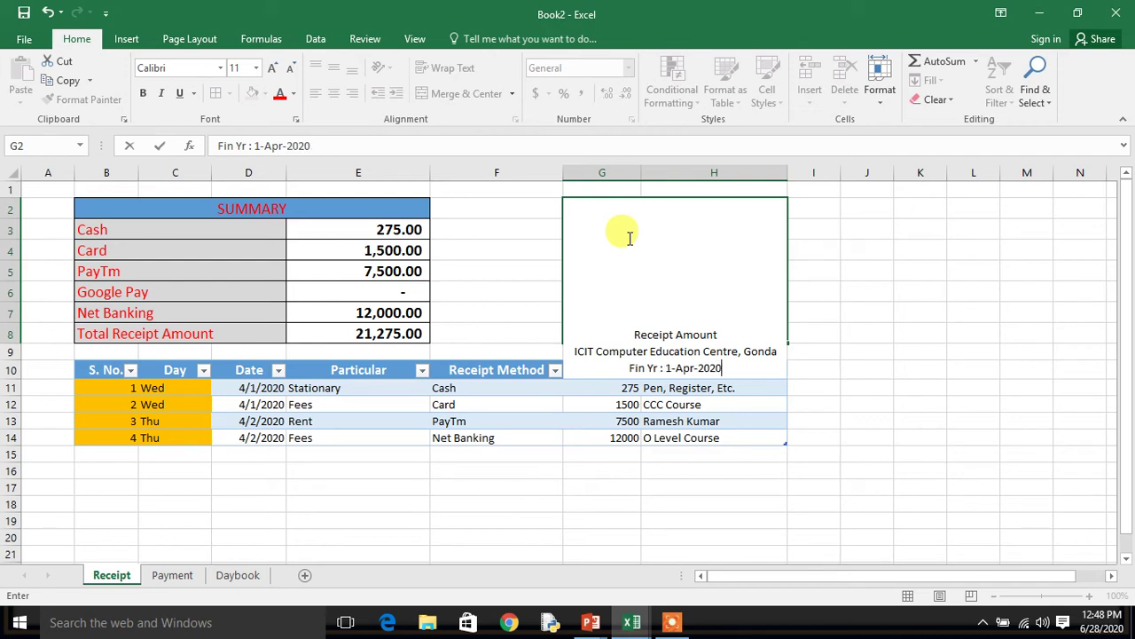
pyautogui.write('To 31-Mar-2021')
pyautogui.press('Return')
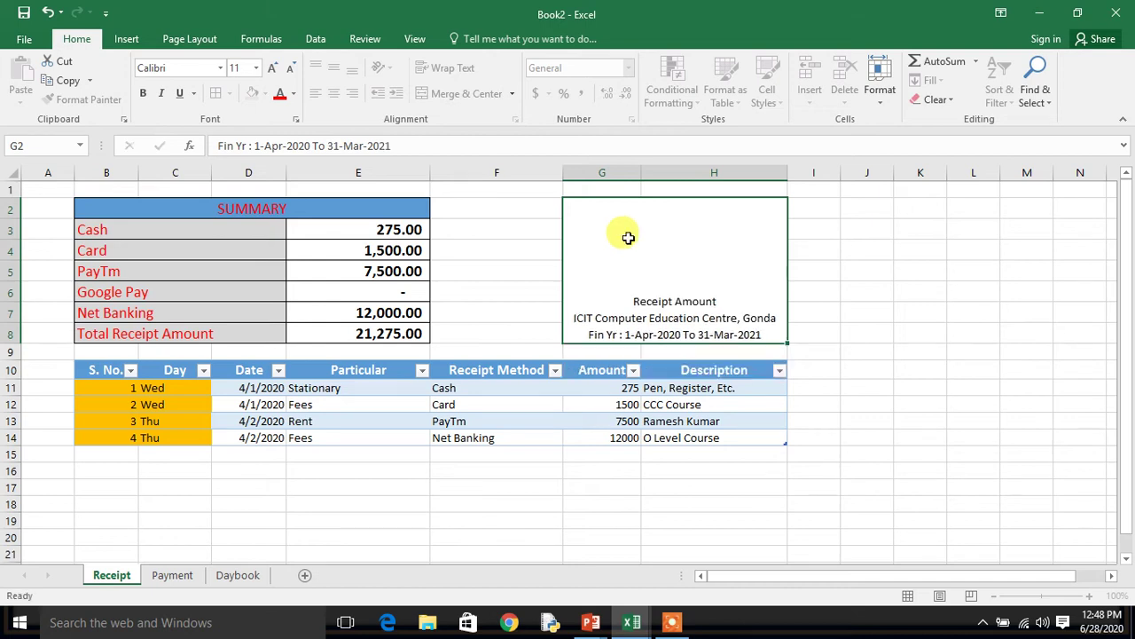
# Format the Receipt Amount line as size 17, bold, dark red.
pyautogui.click(628, 237)
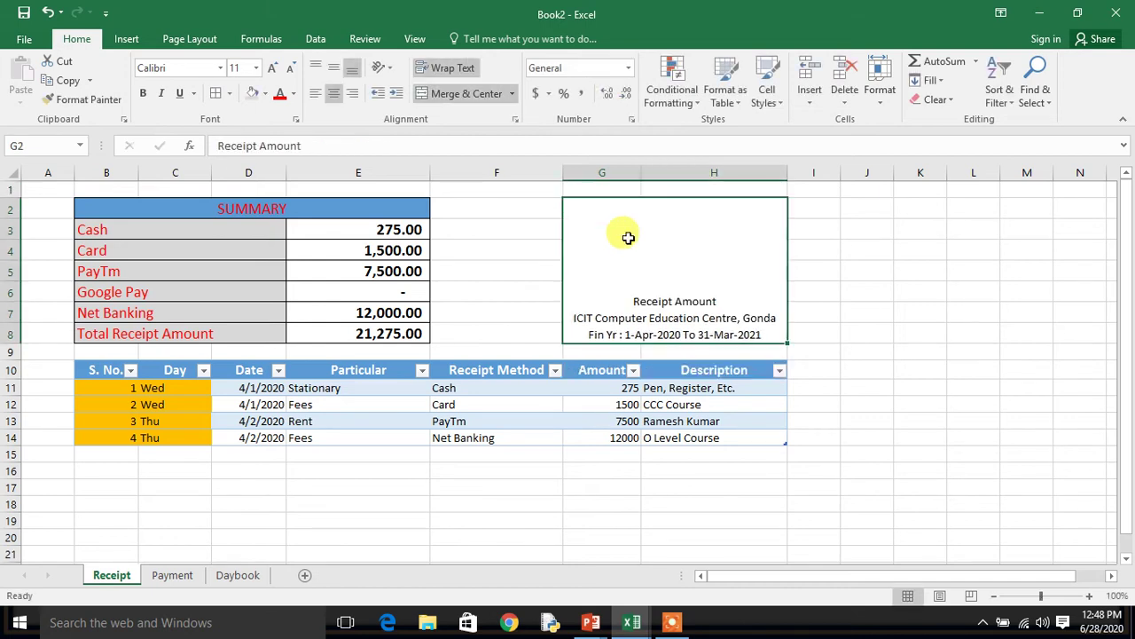
pyautogui.doubleClick(659, 306)
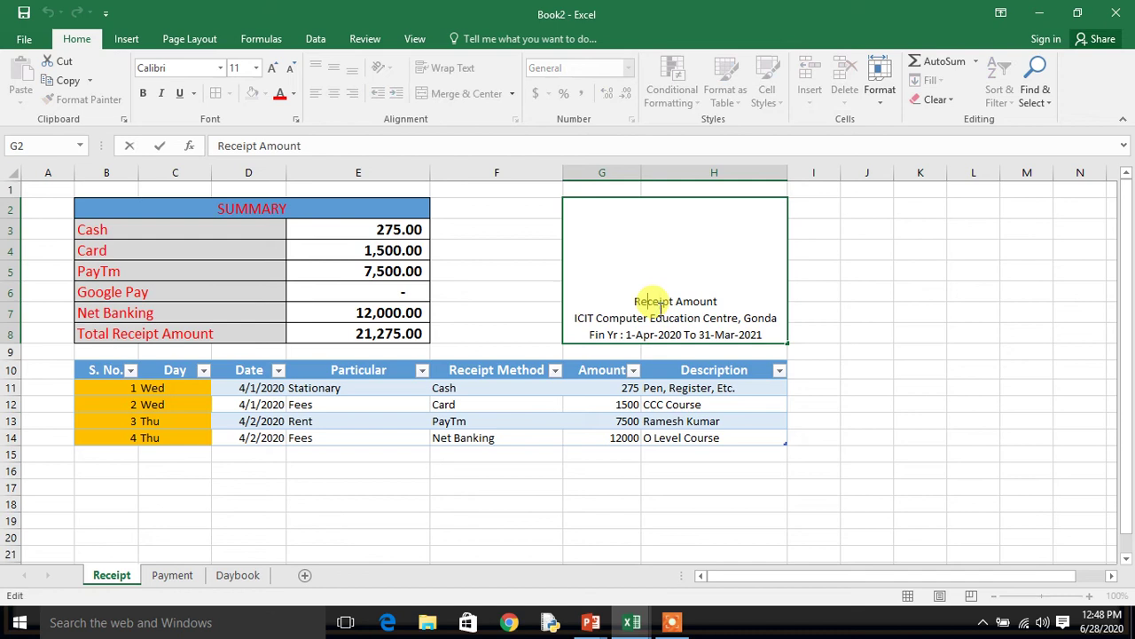
pyautogui.hotkey('shift', 'Right')
pyautogui.hotkey('shift', 'Right')
pyautogui.hotkey('shift', 'Right')
pyautogui.hotkey('shift', 'Right')
pyautogui.hotkey('shift', 'Right')
pyautogui.hotkey('shift', 'Right')
pyautogui.hotkey('shift', 'Right')
pyautogui.hotkey('shift', 'Right')
pyautogui.hotkey('shift', 'Right')
pyautogui.hotkey('shift', 'Right')
pyautogui.hotkey('shift', 'Right')
pyautogui.hotkey('shift', 'Right')
pyautogui.hotkey('shift', 'Right')
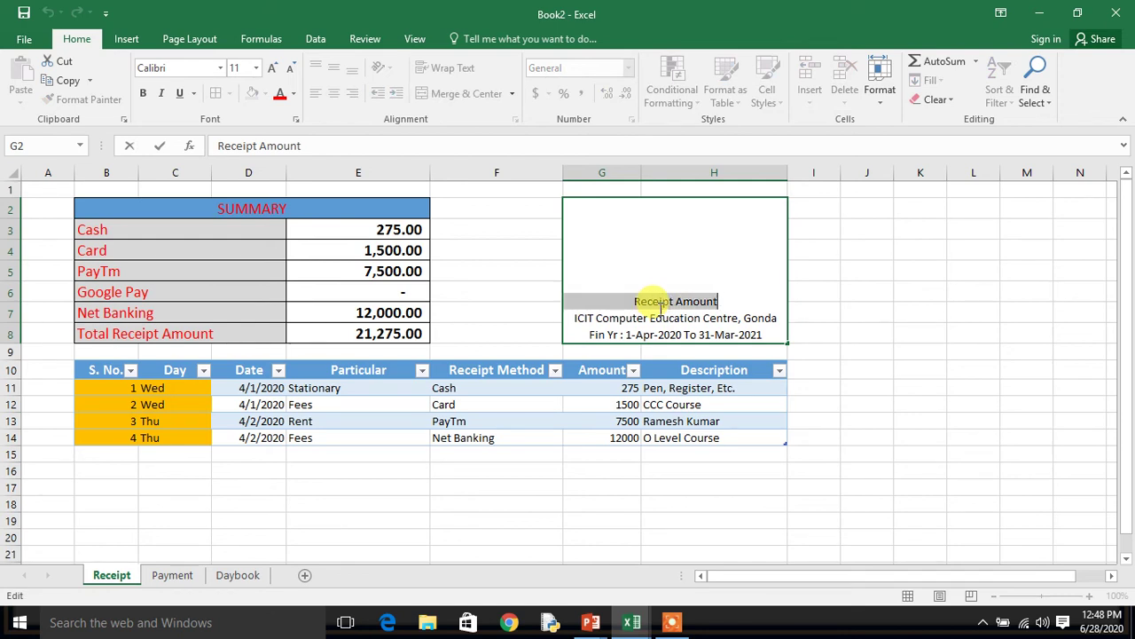
pyautogui.click(236, 68)
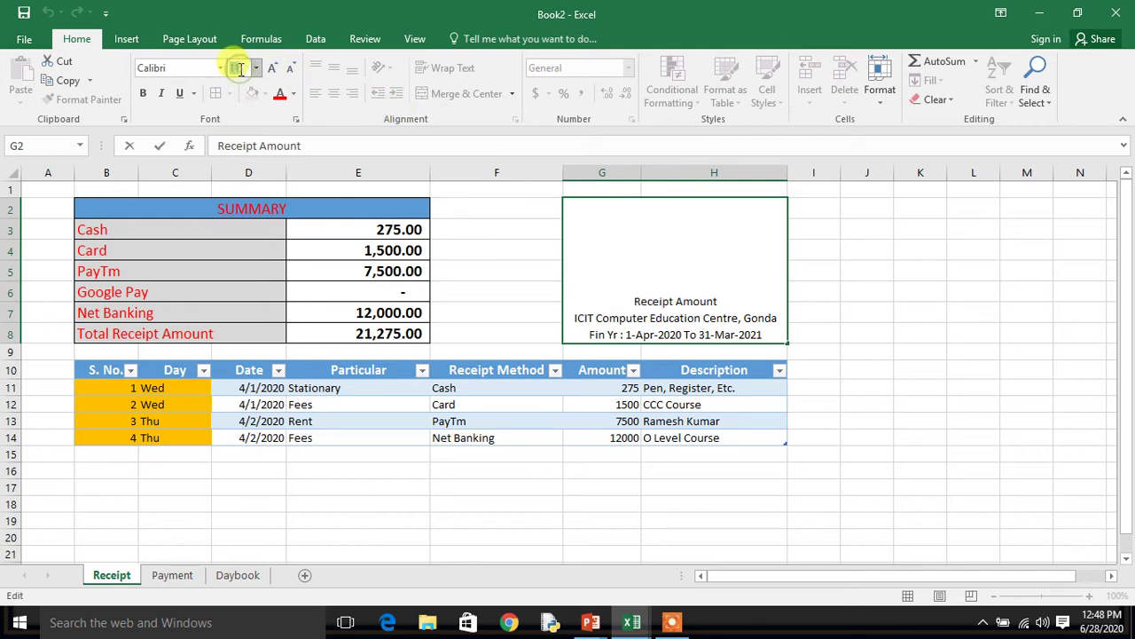
pyautogui.write('17')
pyautogui.press('Return')
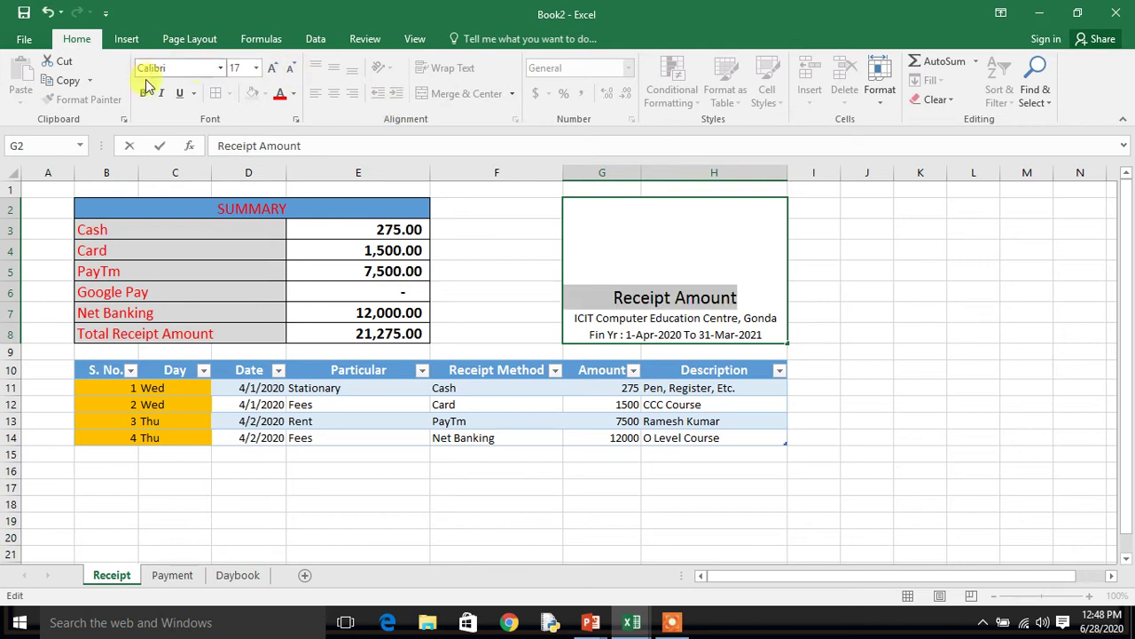
pyautogui.click(143, 93)
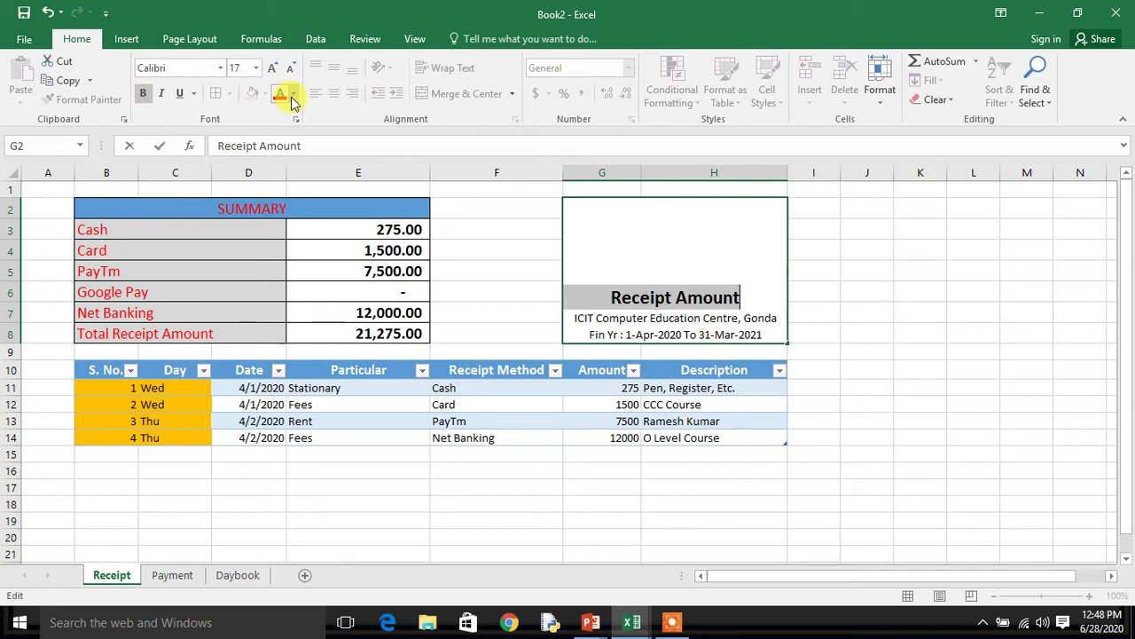
pyautogui.click(293, 94)
pyautogui.click(280, 243)
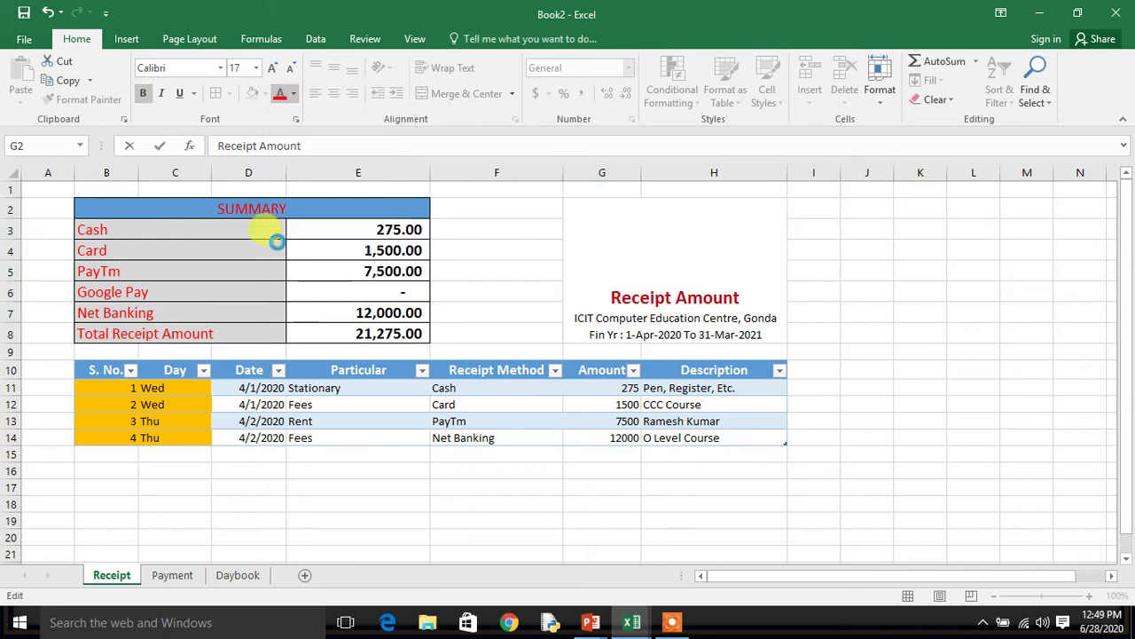
# Make the ICIT Computer Education Centre line bold at size 14.
pyautogui.press('Down')
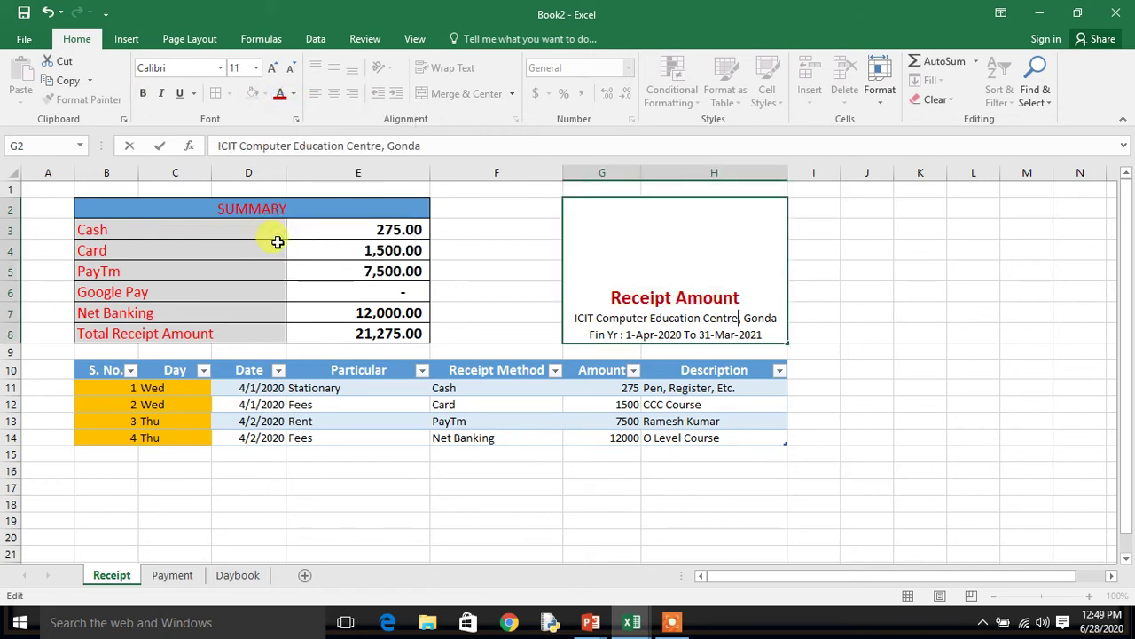
pyautogui.hotkey('shift', 'End')
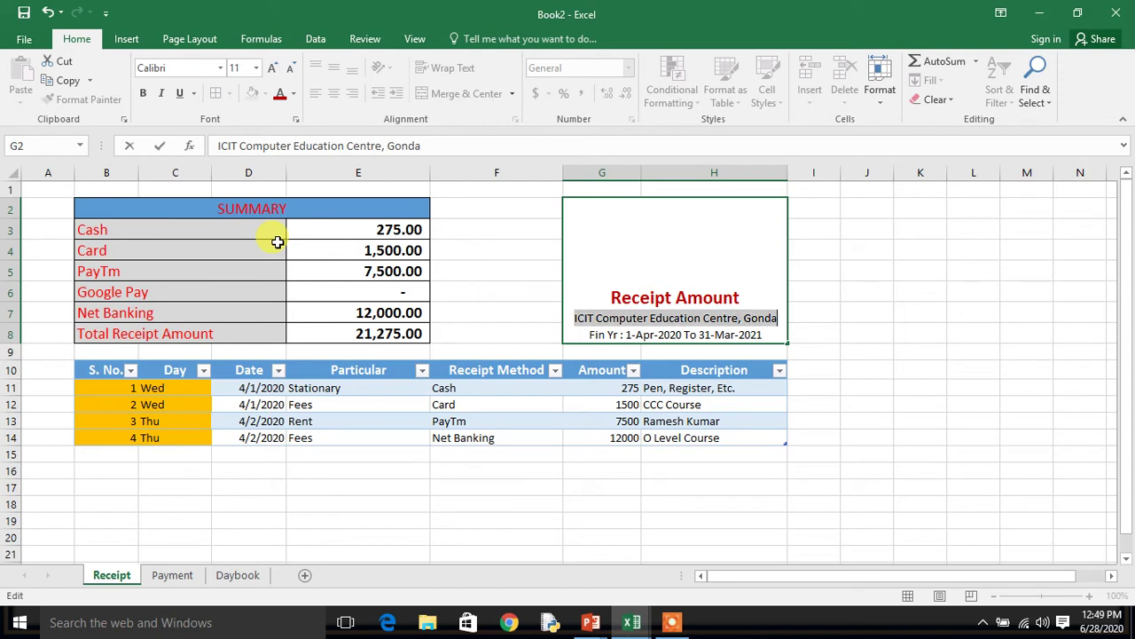
pyautogui.click(239, 71)
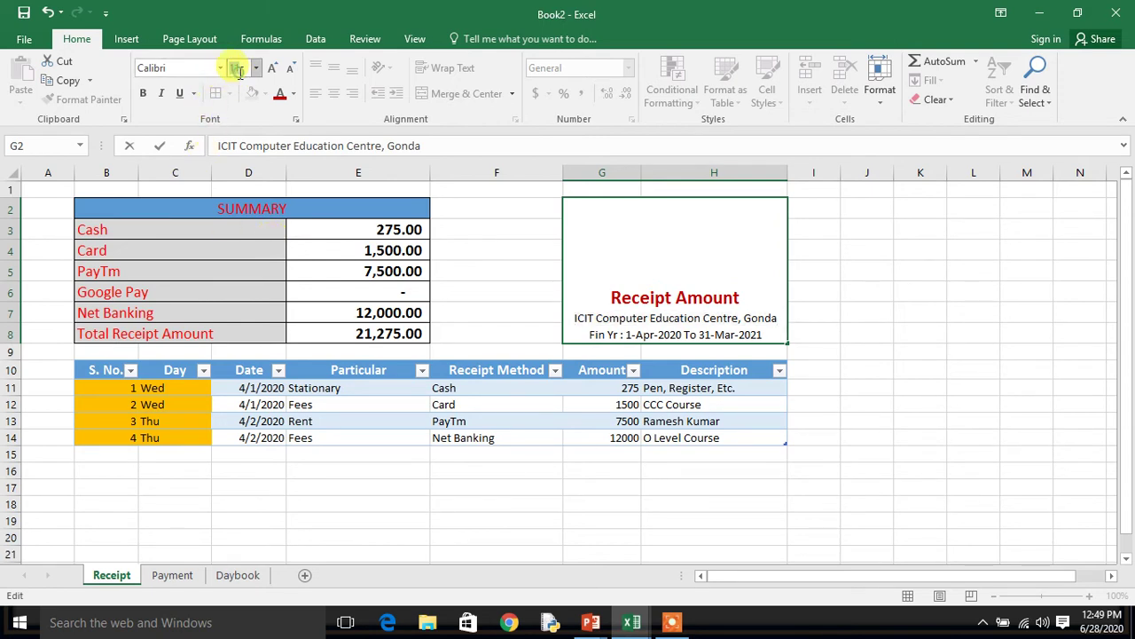
pyautogui.write('14')
pyautogui.press('Return')
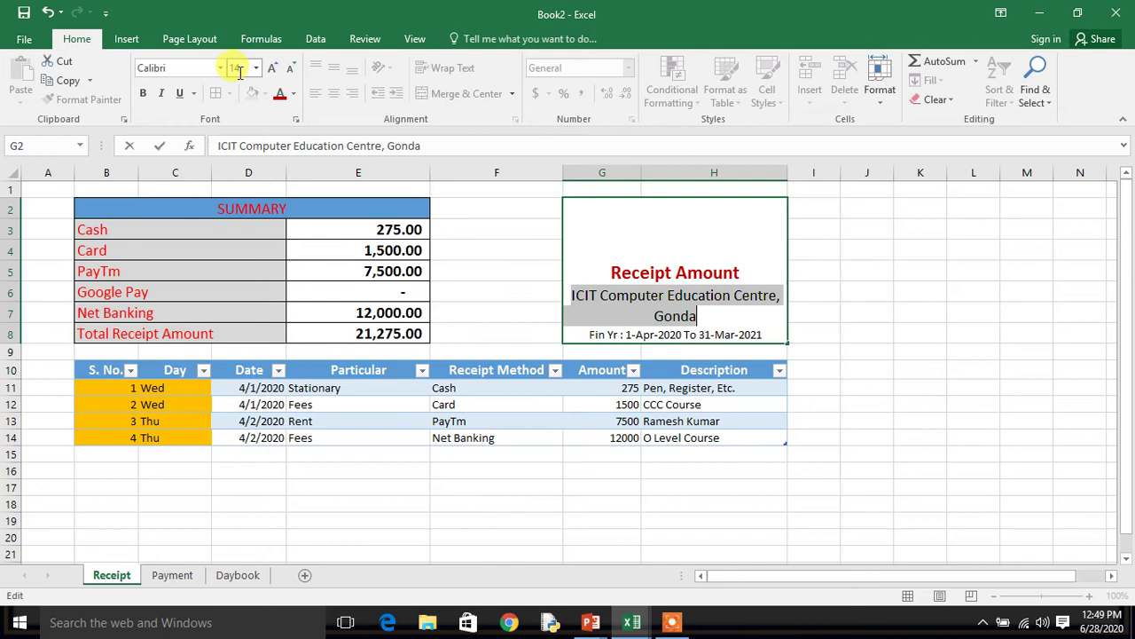
pyautogui.click(144, 94)
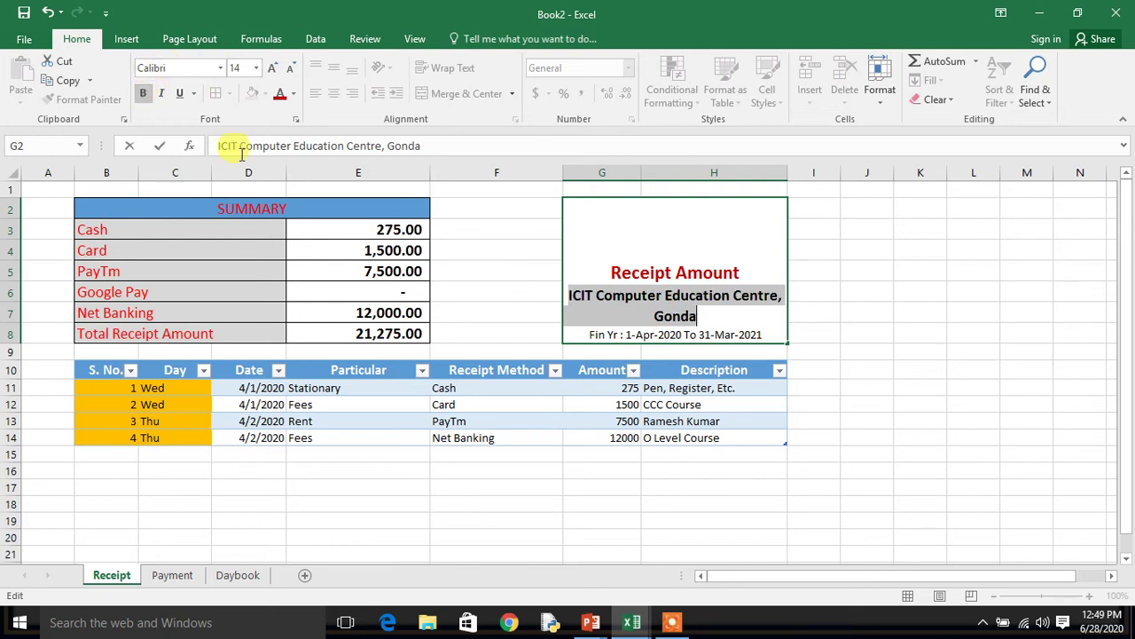
pyautogui.hotkey('ctrl', 'Home')
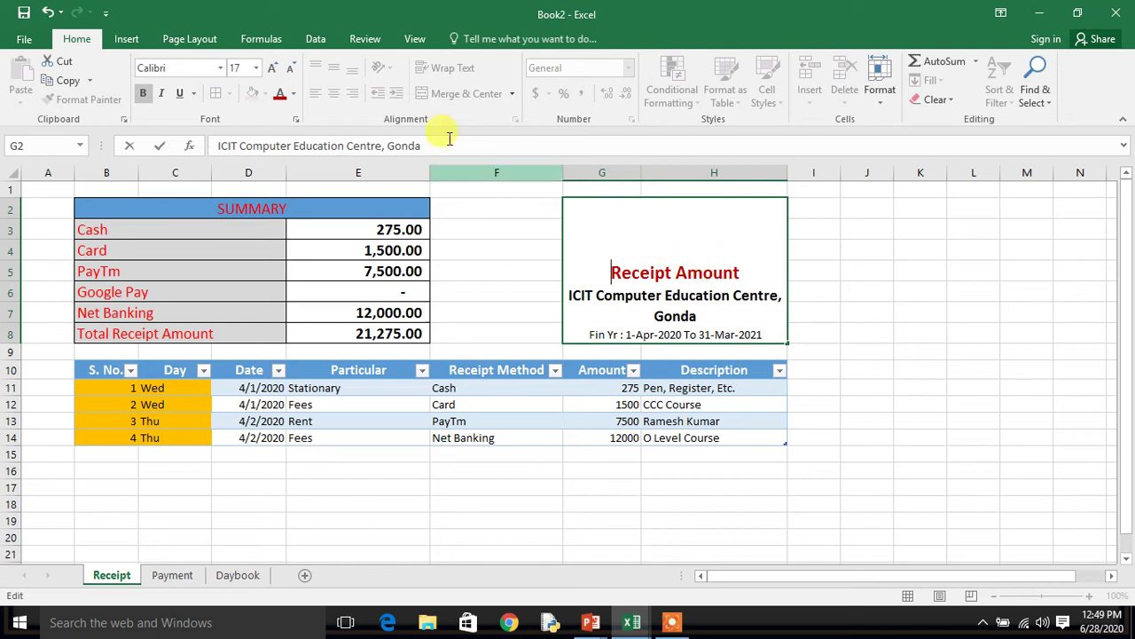
# Middle-align the merged header block and give it a light blue fill.
pyautogui.click(874, 298)
pyautogui.moveTo(875, 298); pyautogui.dragTo(723, 271)
pyautogui.click(723, 270)
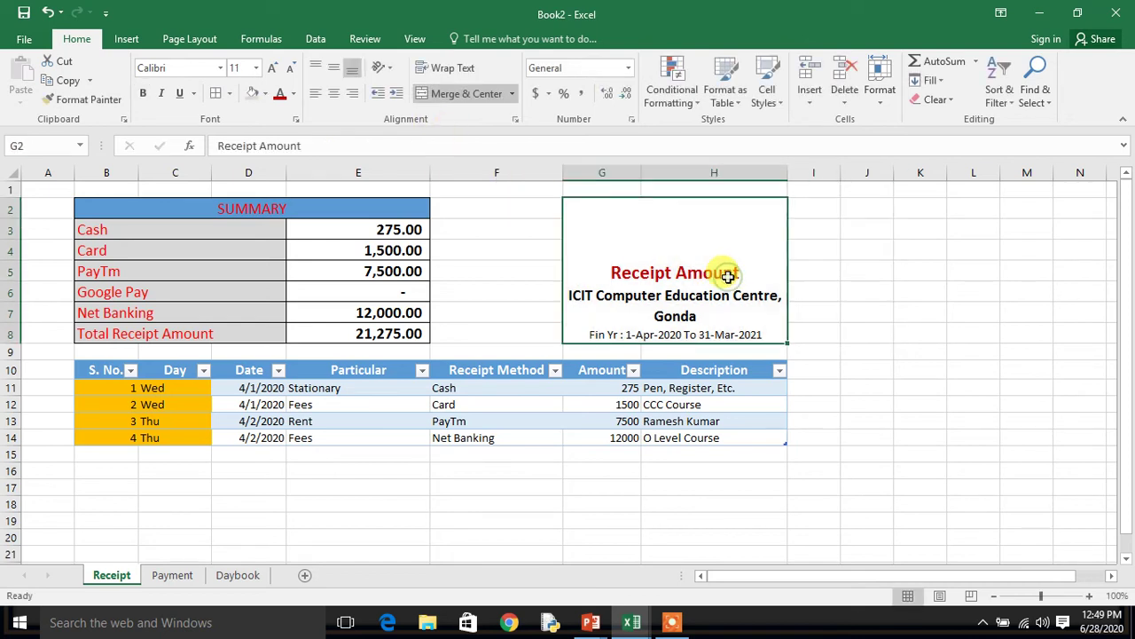
pyautogui.click(336, 69)
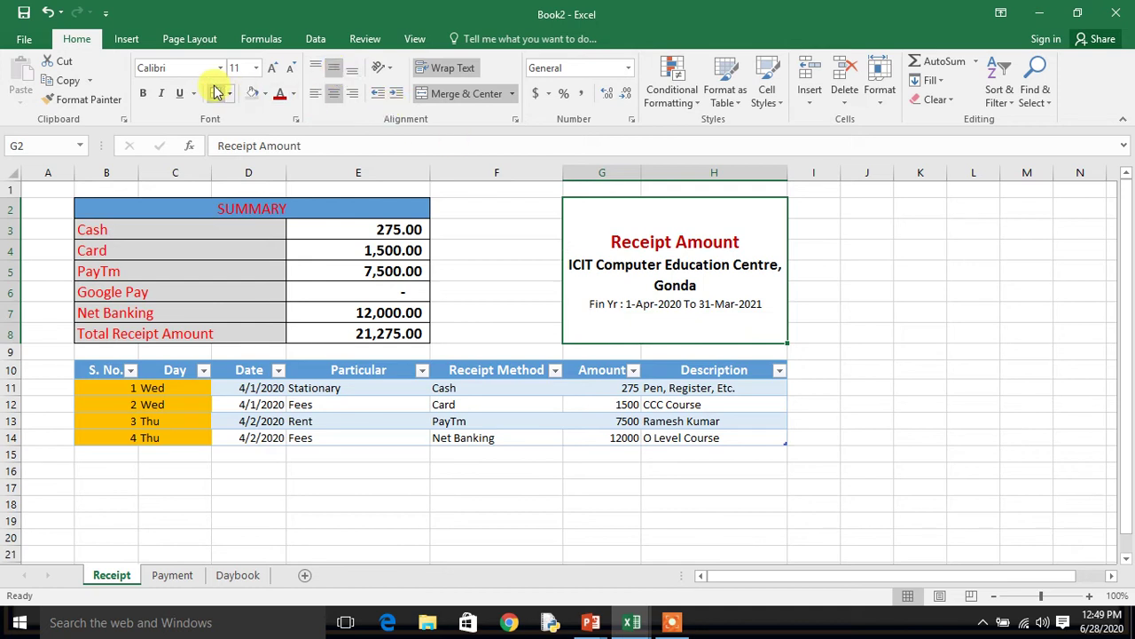
pyautogui.click(265, 94)
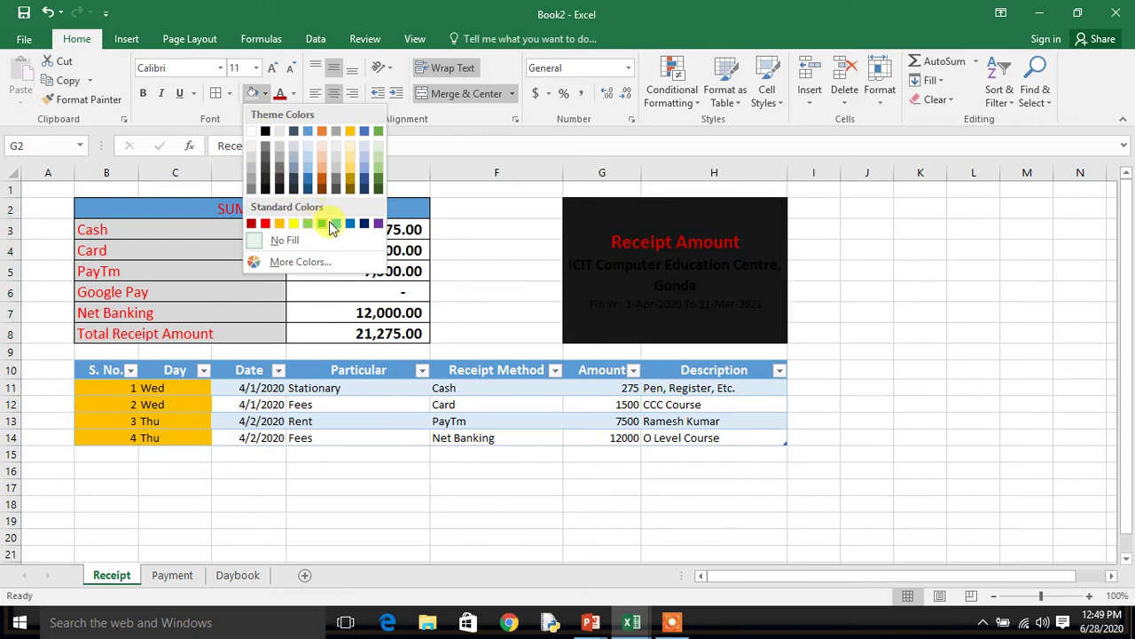
pyautogui.click(306, 172)
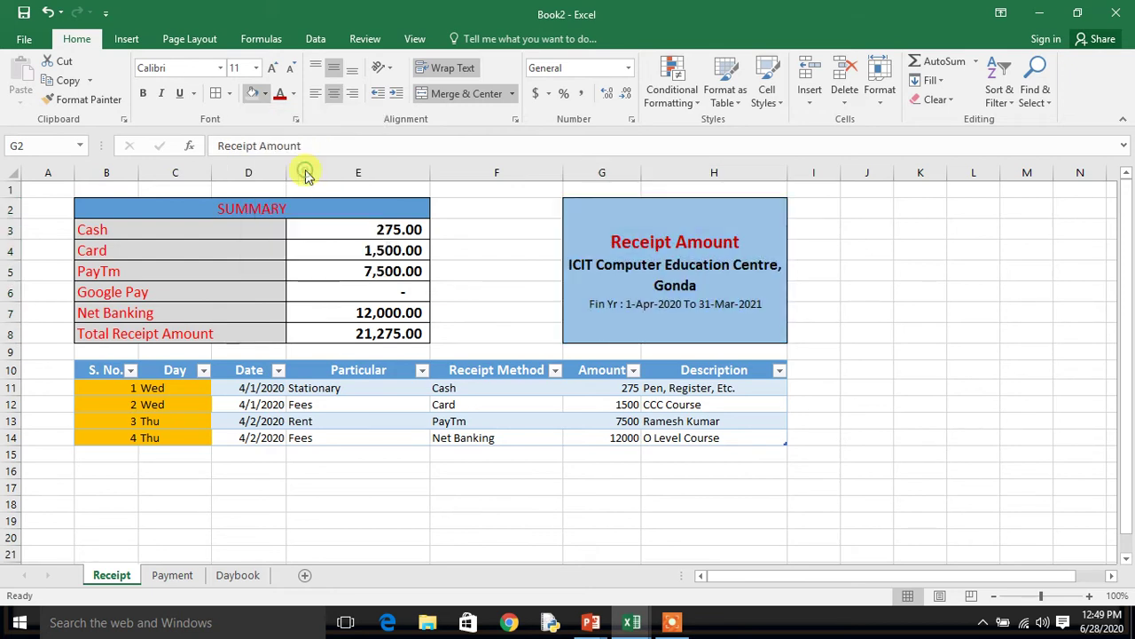
pyautogui.click(924, 325)
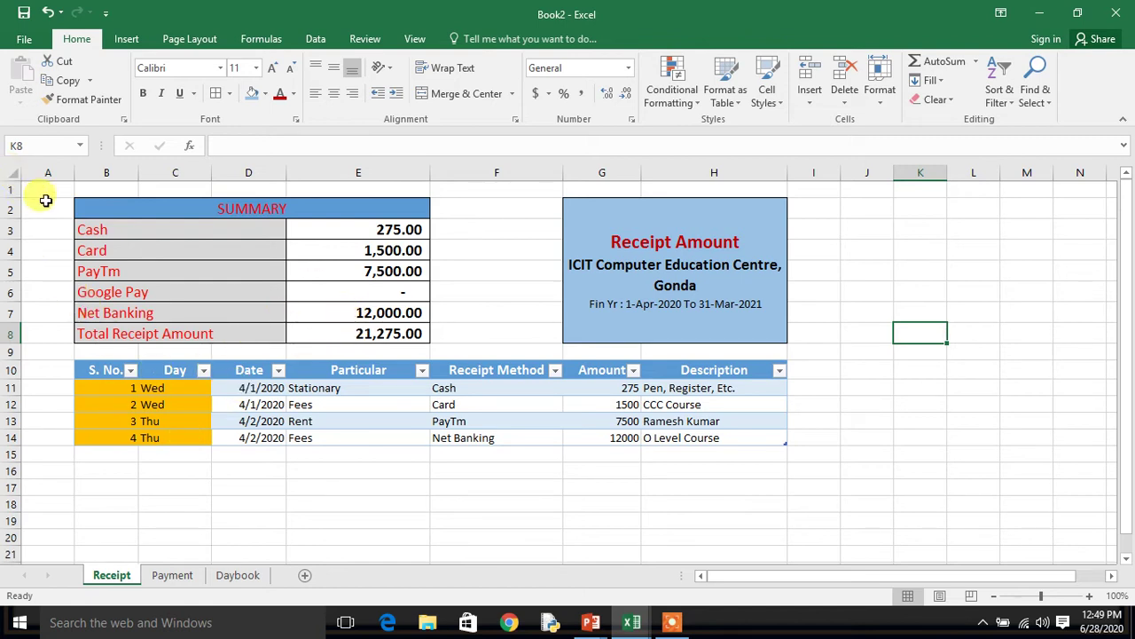
# Copy the entire Receipt sheet and paste it into the Payment sheet at A1.
pyautogui.click(14, 175)
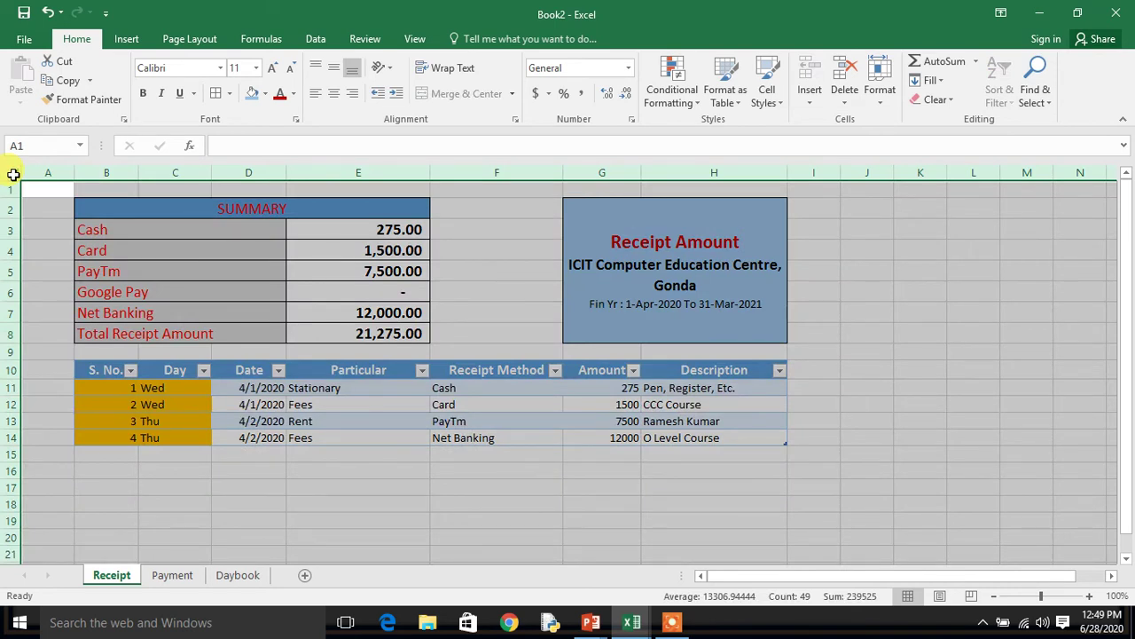
pyautogui.hotkey('ctrl', 'c')
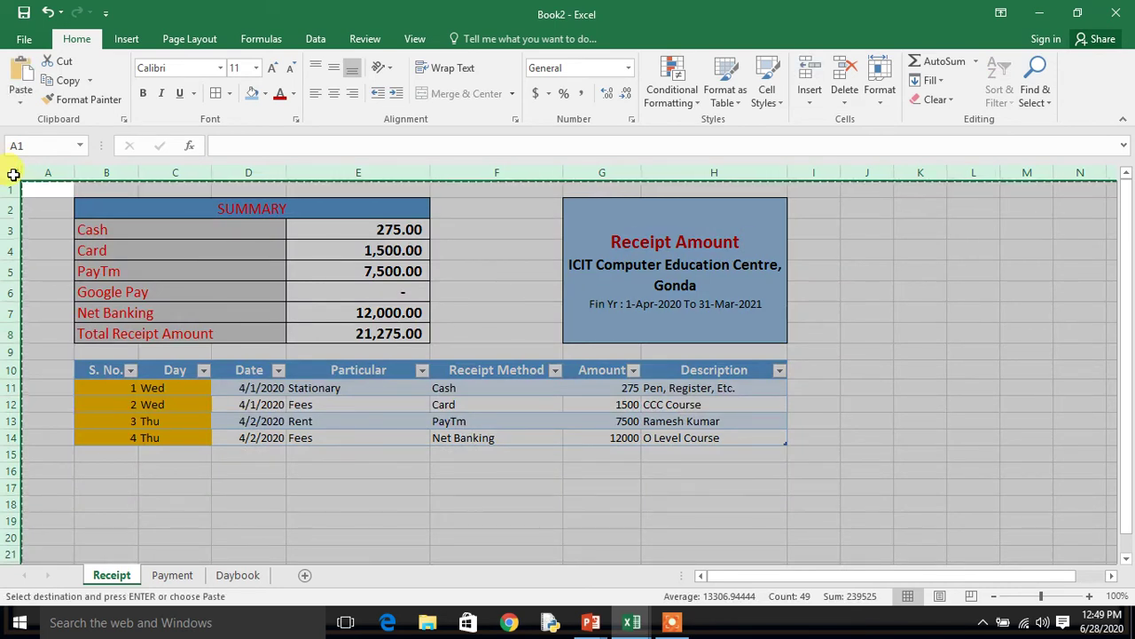
pyautogui.click(158, 573)
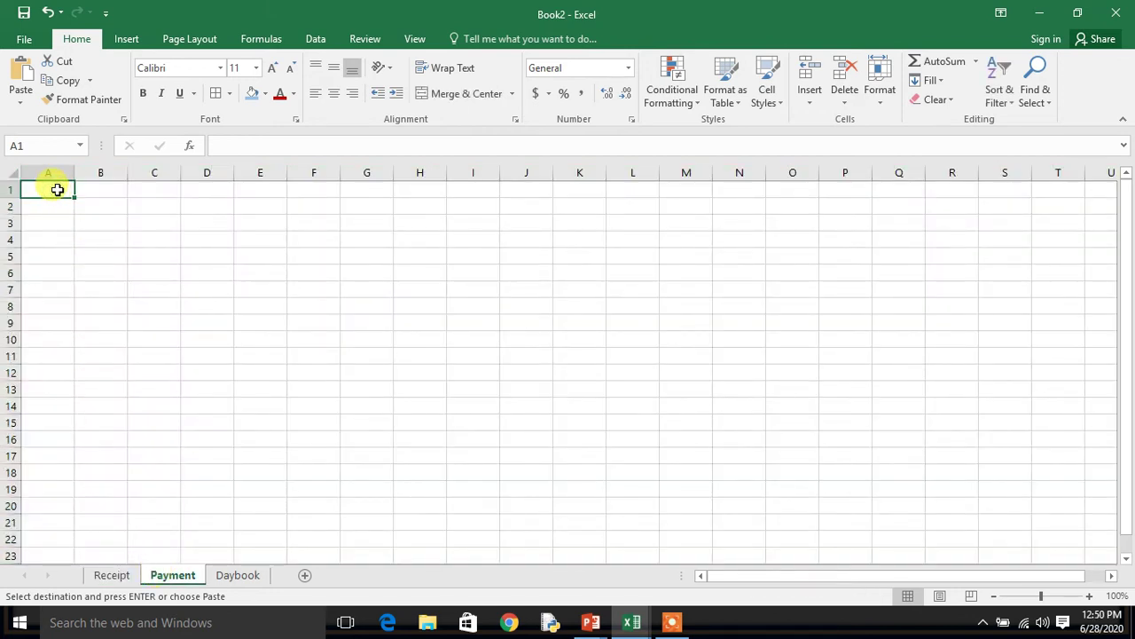
pyautogui.hotkey('ctrl', 'v')
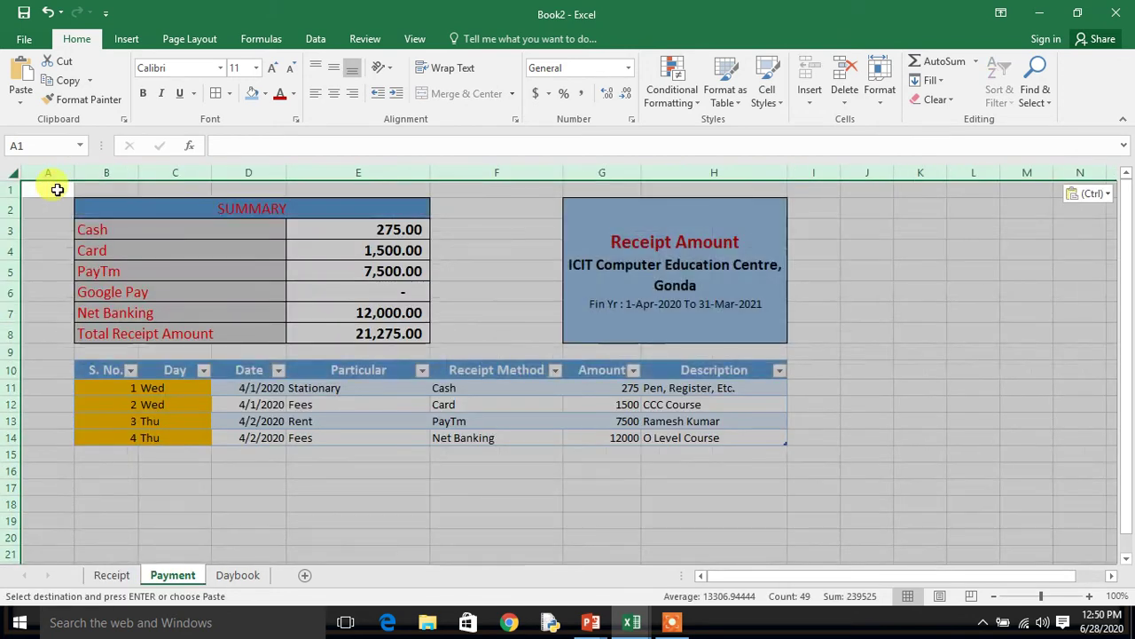
pyautogui.click(289, 294)
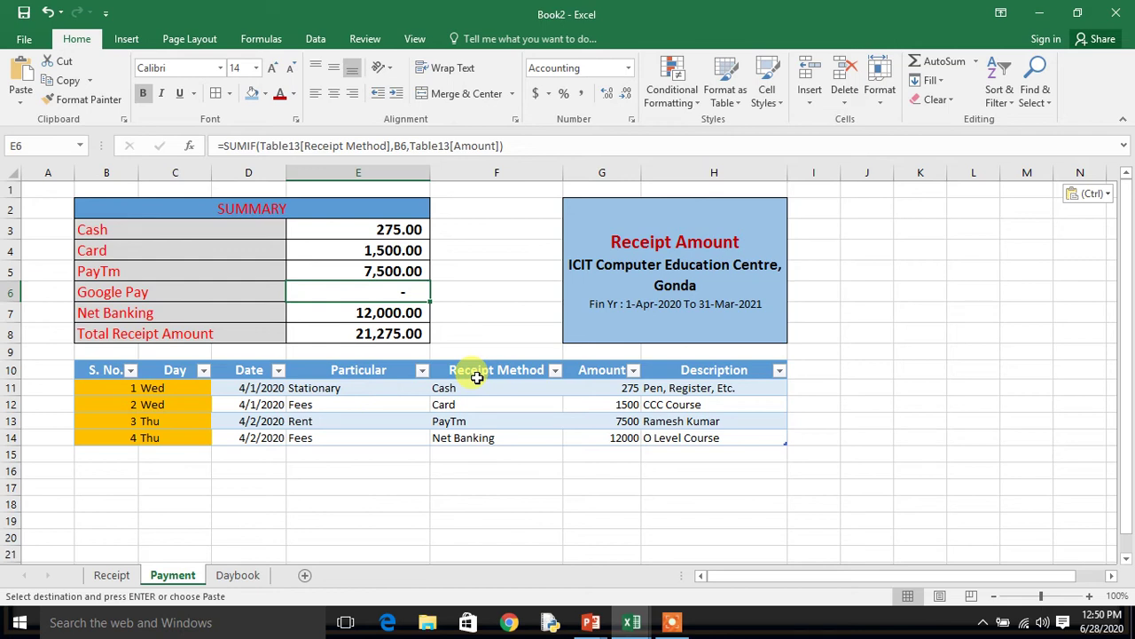
# Change the B8 label to Total Payment Amount.
pyautogui.click(189, 334)
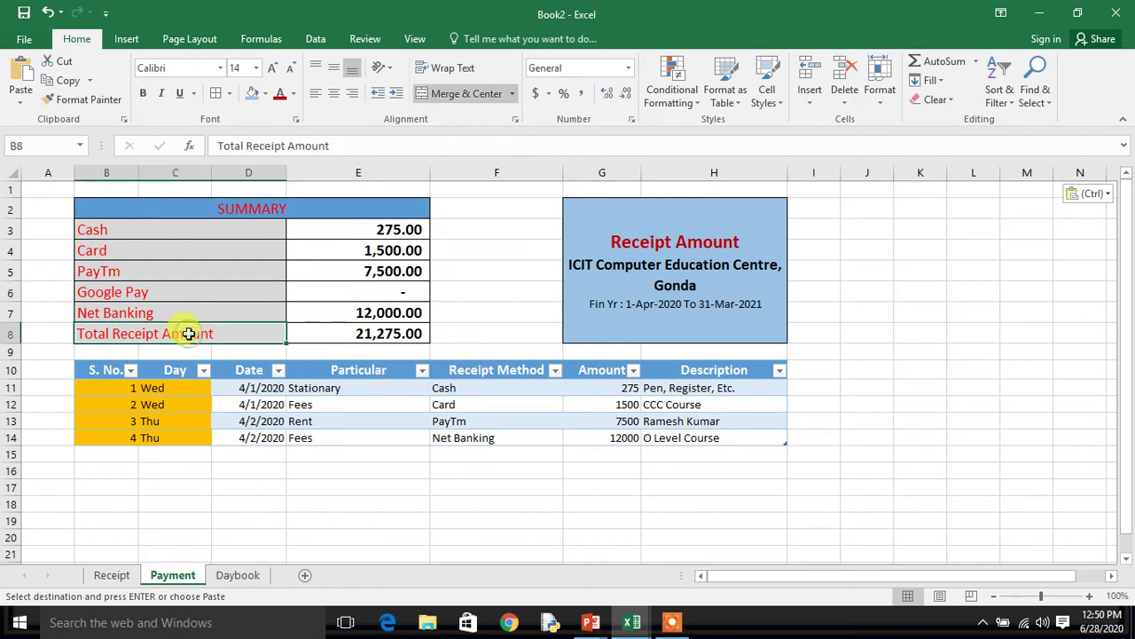
pyautogui.click(259, 146)
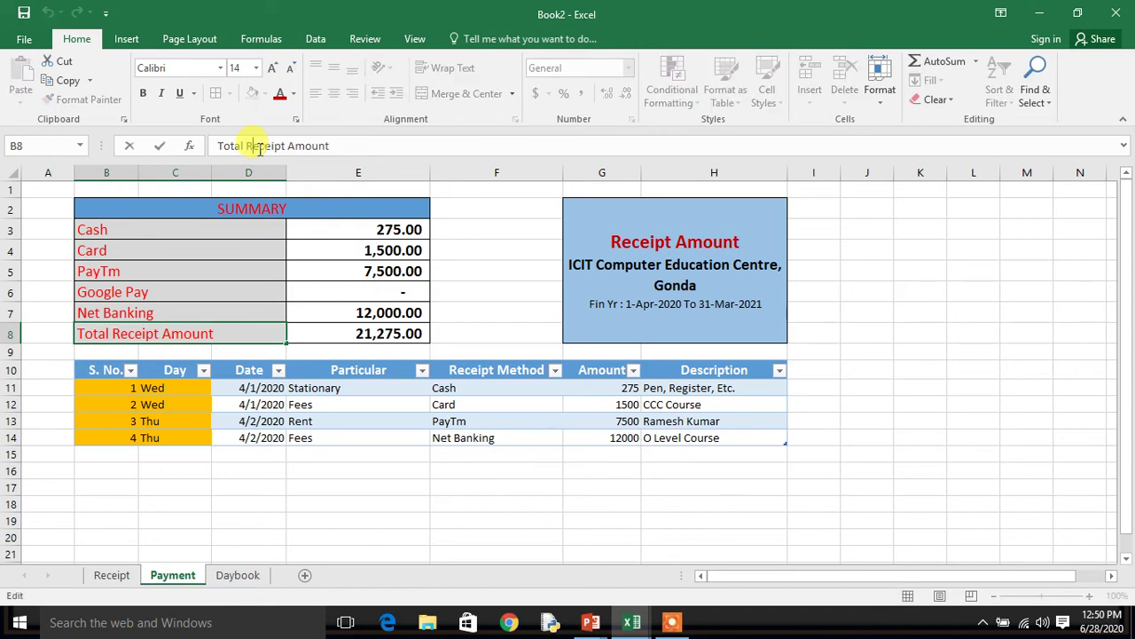
pyautogui.press('BackSpace')
pyautogui.press('BackSpace')
pyautogui.press('BackSpace')
pyautogui.press('BackSpace')
pyautogui.press('BackSpace')
pyautogui.press('BackSpace')
pyautogui.press('BackSpace')
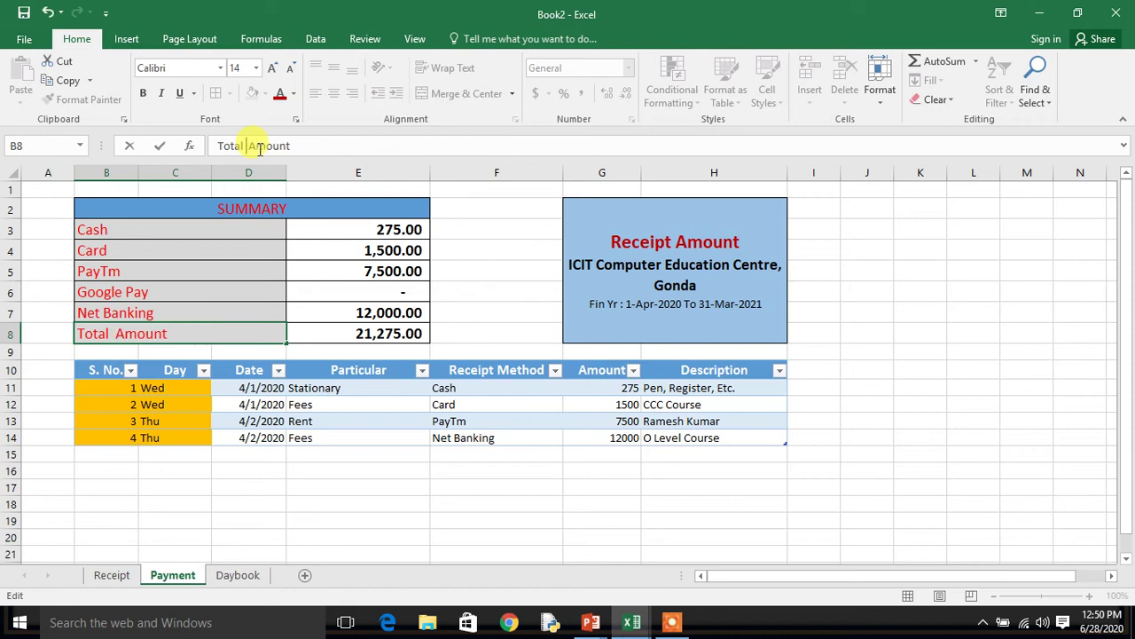
pyautogui.write('Payment')
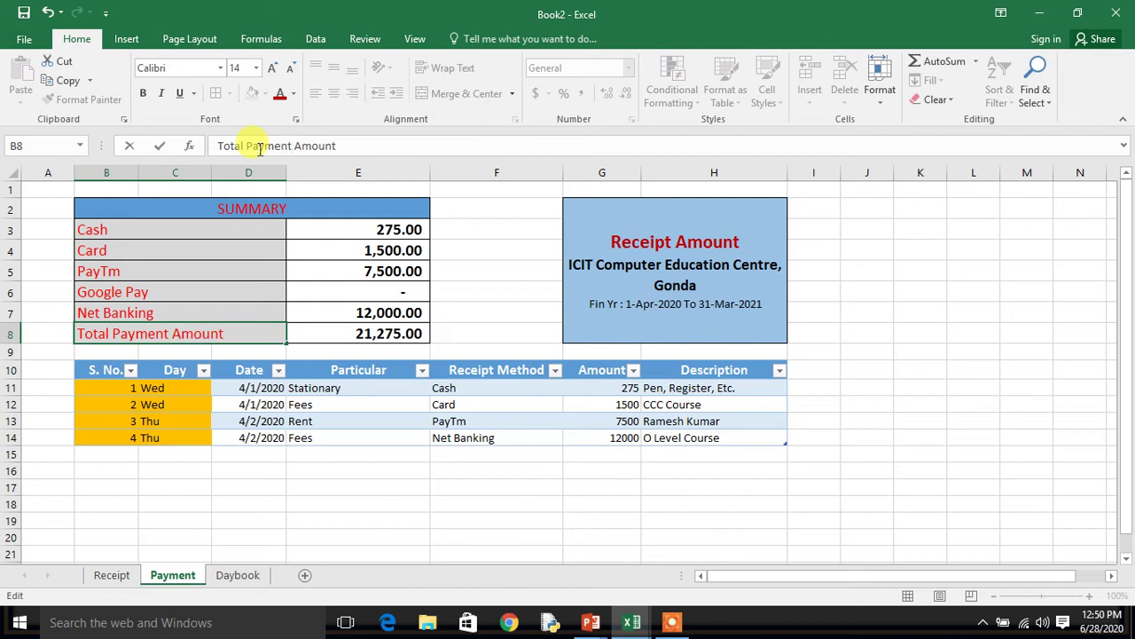
pyautogui.press('Return')
pyautogui.press('Up')
# Rename the F10 header to Payment Method.
pyautogui.press('Down')
pyautogui.press('Right')
pyautogui.press('Right')
pyautogui.press('Right')
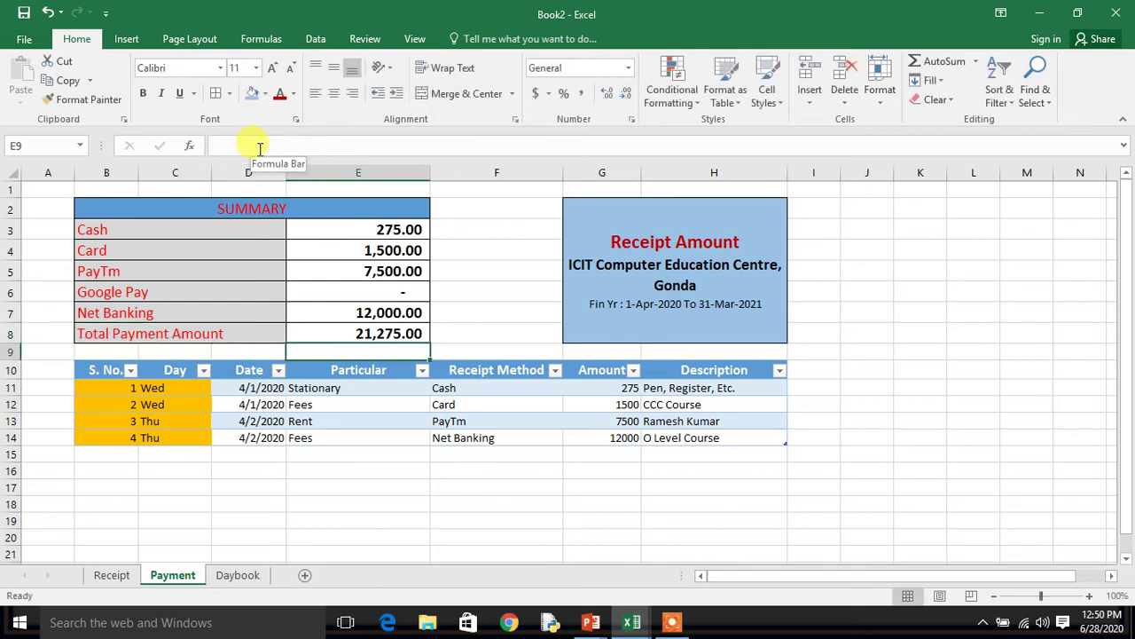
pyautogui.press('Right')
pyautogui.press('Down')
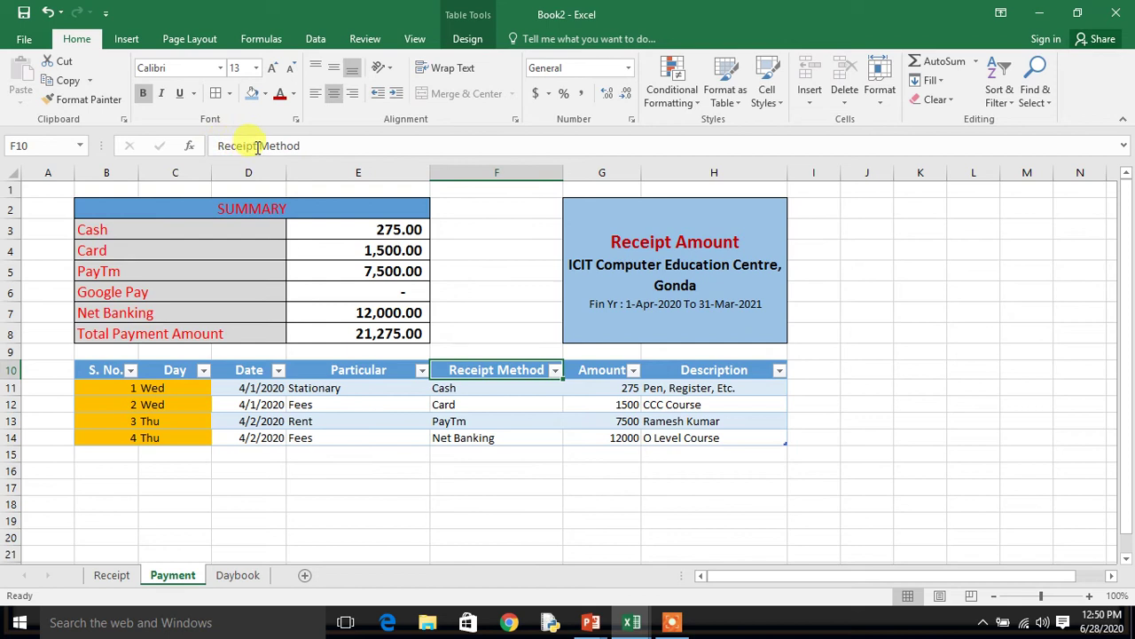
pyautogui.click(258, 147)
pyautogui.press('BackSpace')
pyautogui.press('BackSpace')
pyautogui.press('BackSpace')
pyautogui.press('BackSpace')
pyautogui.press('BackSpace')
pyautogui.press('BackSpace')
pyautogui.press('BackSpace')
pyautogui.write('Payment')
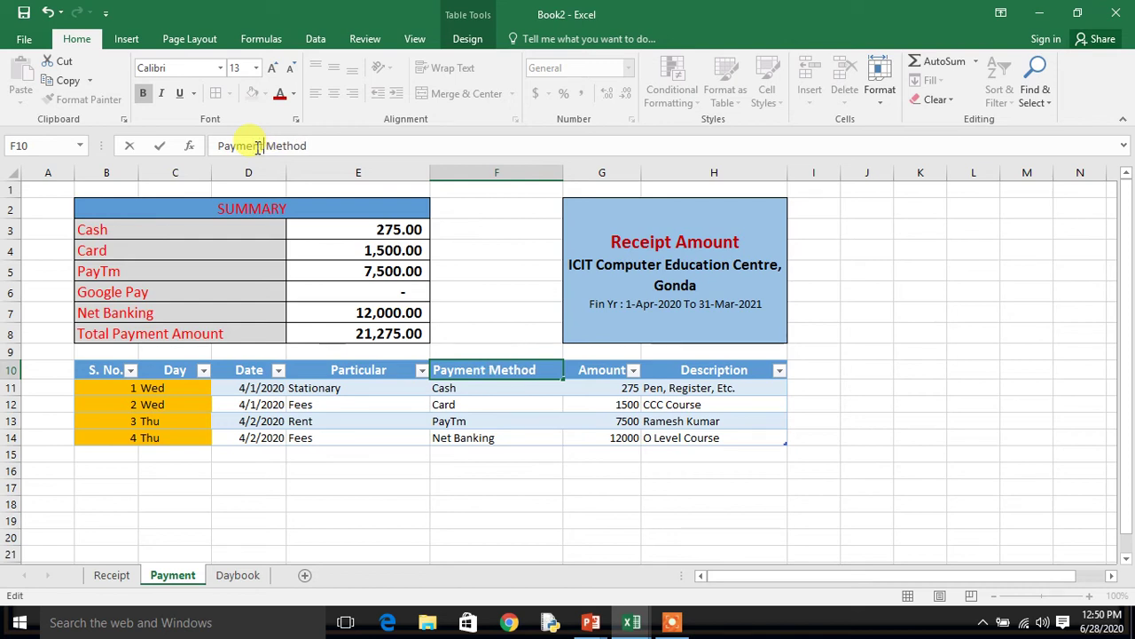
pyautogui.press('Return')
# Change the G2 title block's first line to Payment Amount.
pyautogui.press('Up')
pyautogui.press('Up')
pyautogui.press('Up')
pyautogui.press('Up')
pyautogui.press('Right')
pyautogui.click(257, 147)
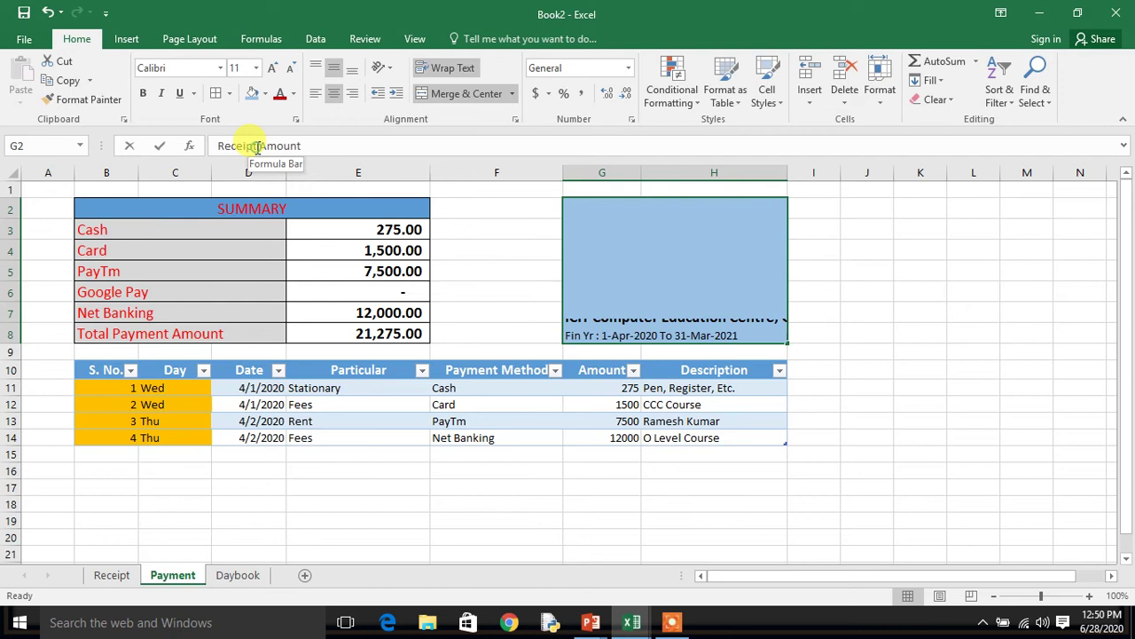
pyautogui.press('BackSpace')
pyautogui.press('BackSpace')
pyautogui.press('BackSpace')
pyautogui.press('BackSpace')
pyautogui.press('BackSpace')
pyautogui.press('BackSpace')
pyautogui.press('BackSpace')
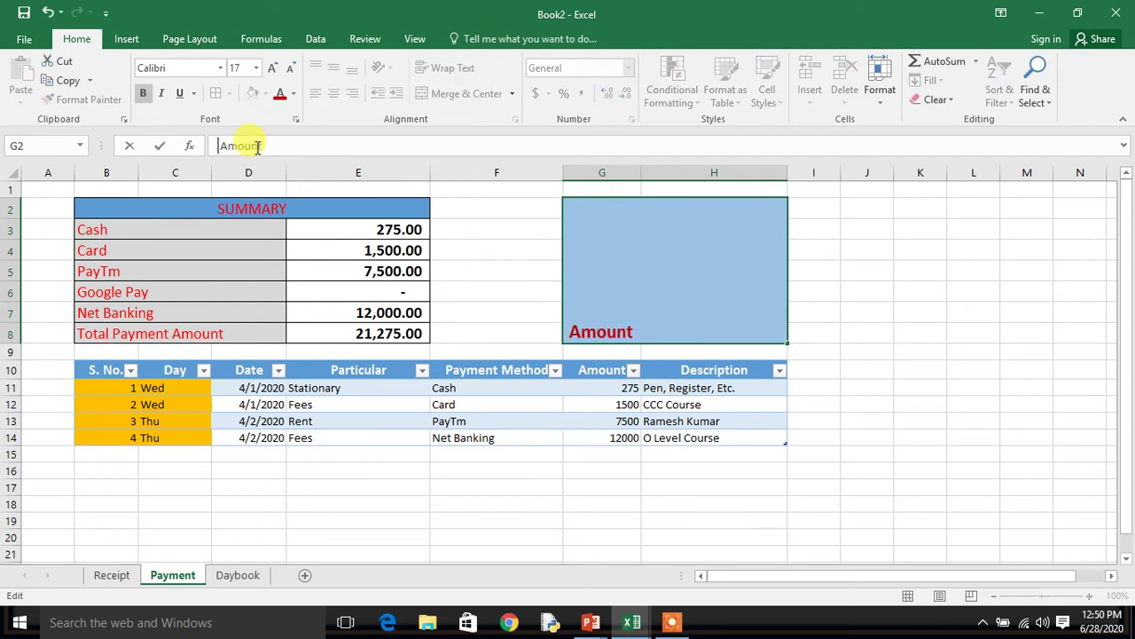
pyautogui.write('Payment')
pyautogui.press('Return')
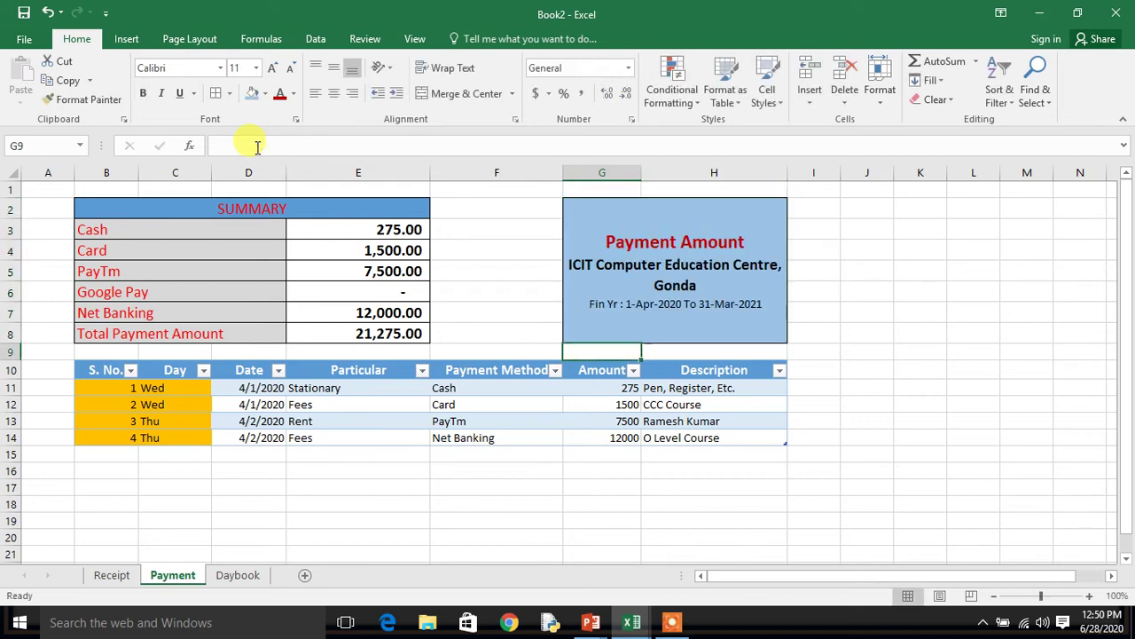
# Clear the copied entries in D11:H14 so the summary totals show dashes.
pyautogui.press('Down')
pyautogui.press('Down')
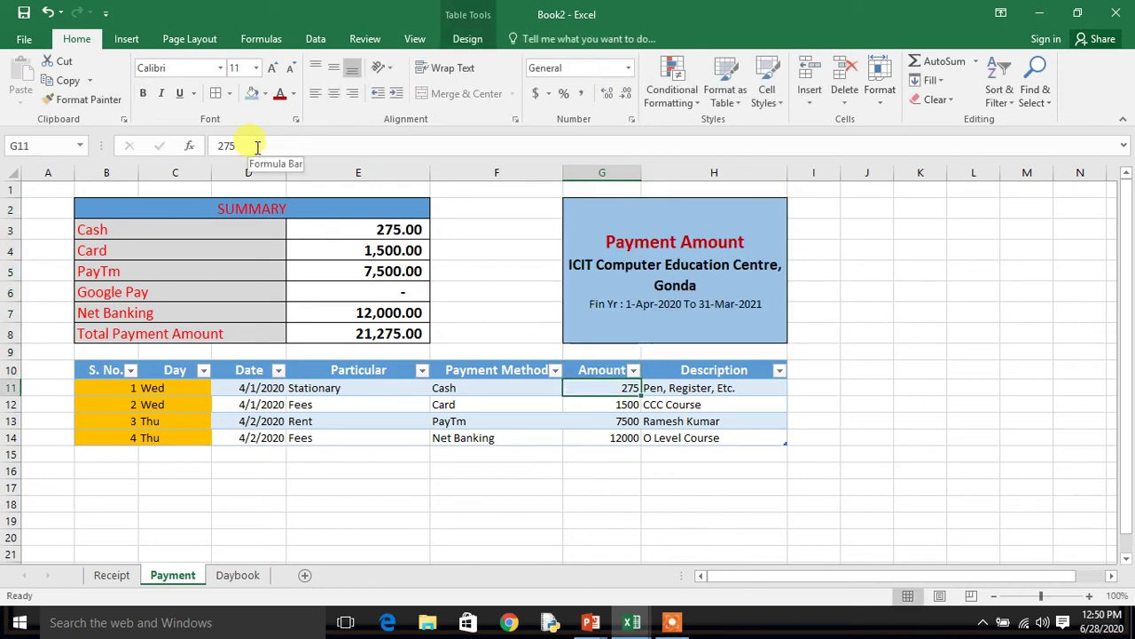
pyautogui.press('Left')
pyautogui.press('Left')
pyautogui.press('Left')
pyautogui.hotkey('shift', 'Right')
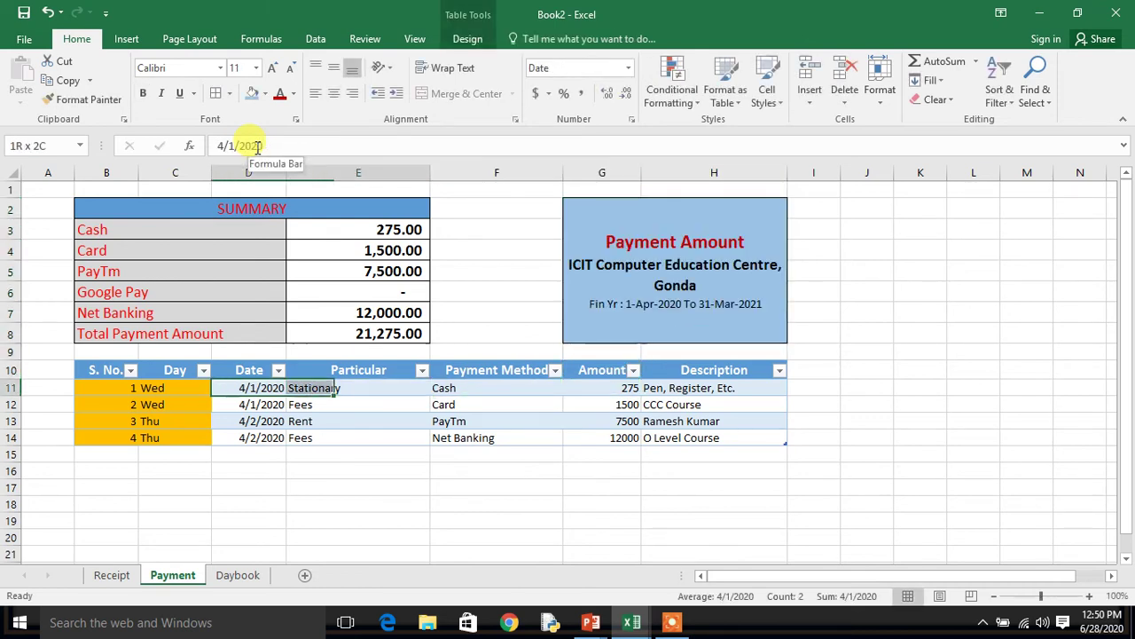
pyautogui.hotkey('shift', 'Right')
pyautogui.hotkey('shift', 'Right')
pyautogui.hotkey('shift', 'Right')
pyautogui.hotkey('shift', 'Down')
pyautogui.hotkey('shift', 'Down')
pyautogui.hotkey('shift', 'Down')
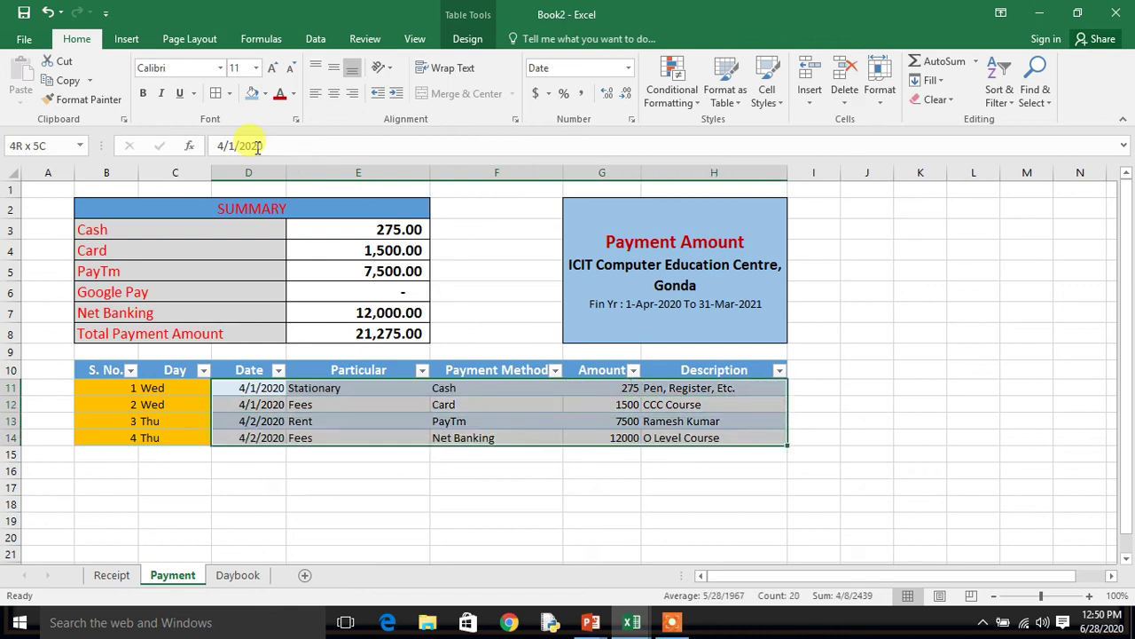
pyautogui.press('Delete')
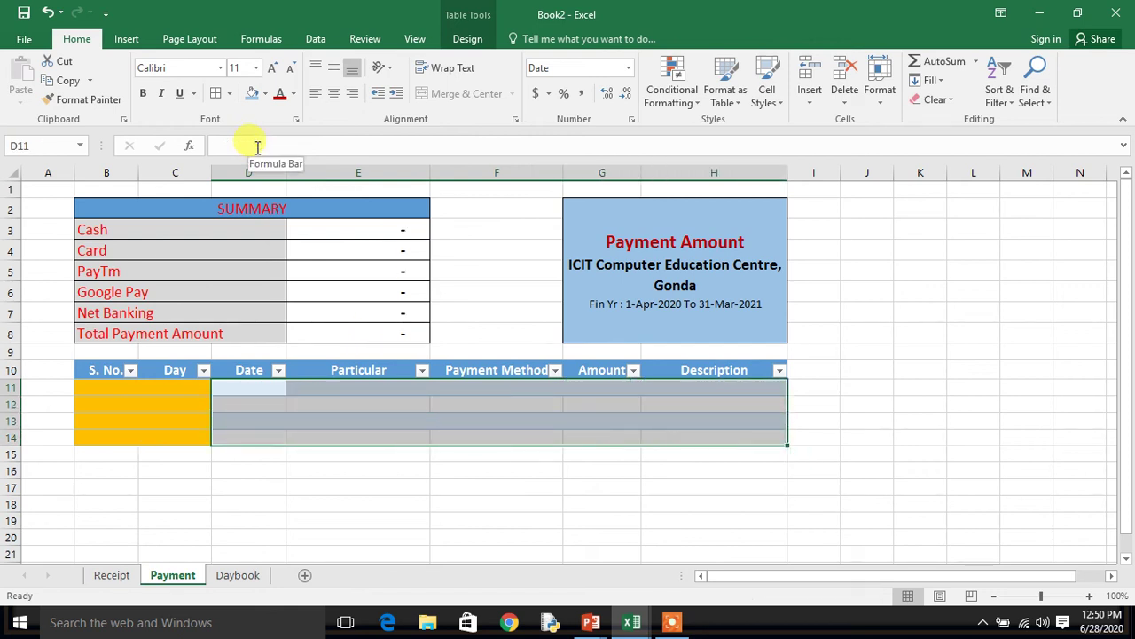
pyautogui.press('Up')
pyautogui.press('Down')
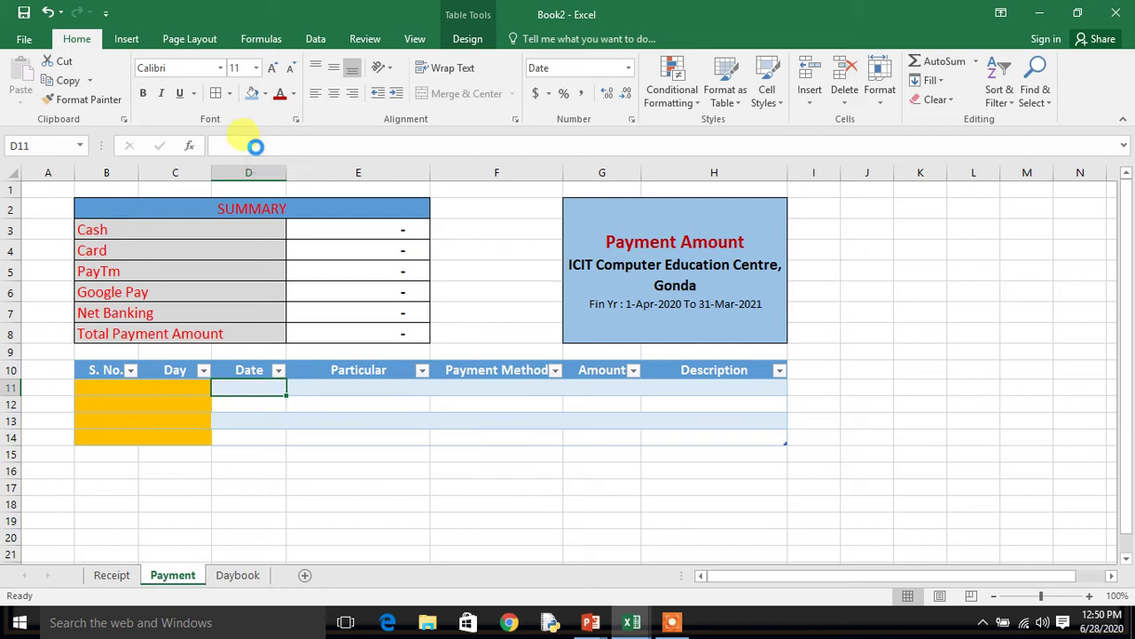
# Save the workbook.
pyautogui.hotkey('ctrl', 's')
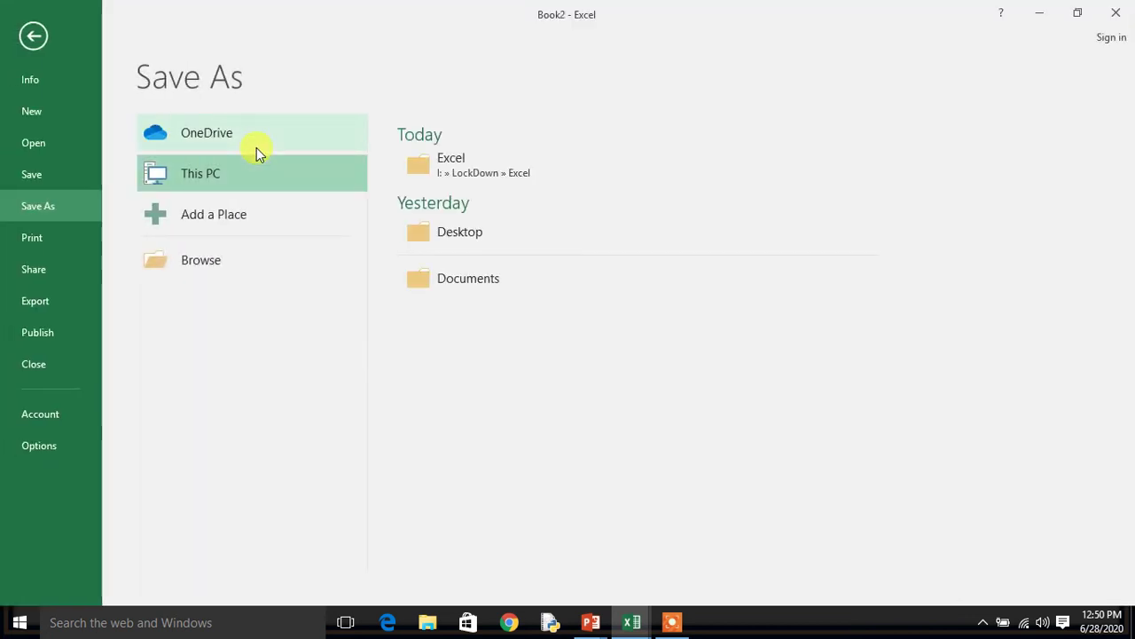
pyautogui.click(213, 266)
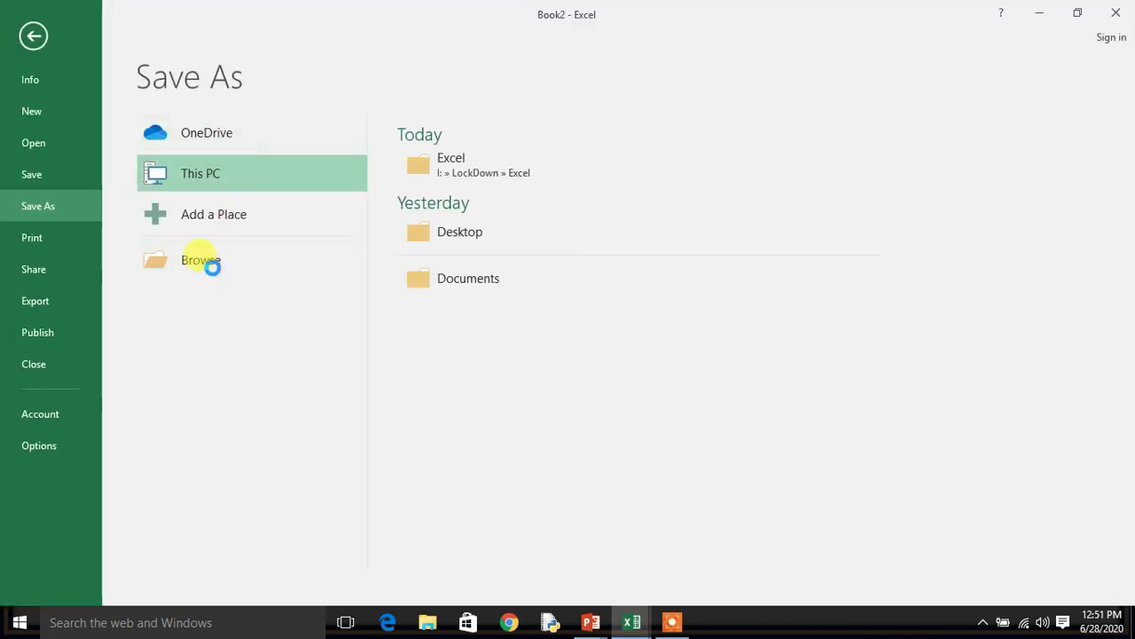
pyautogui.press('Return')
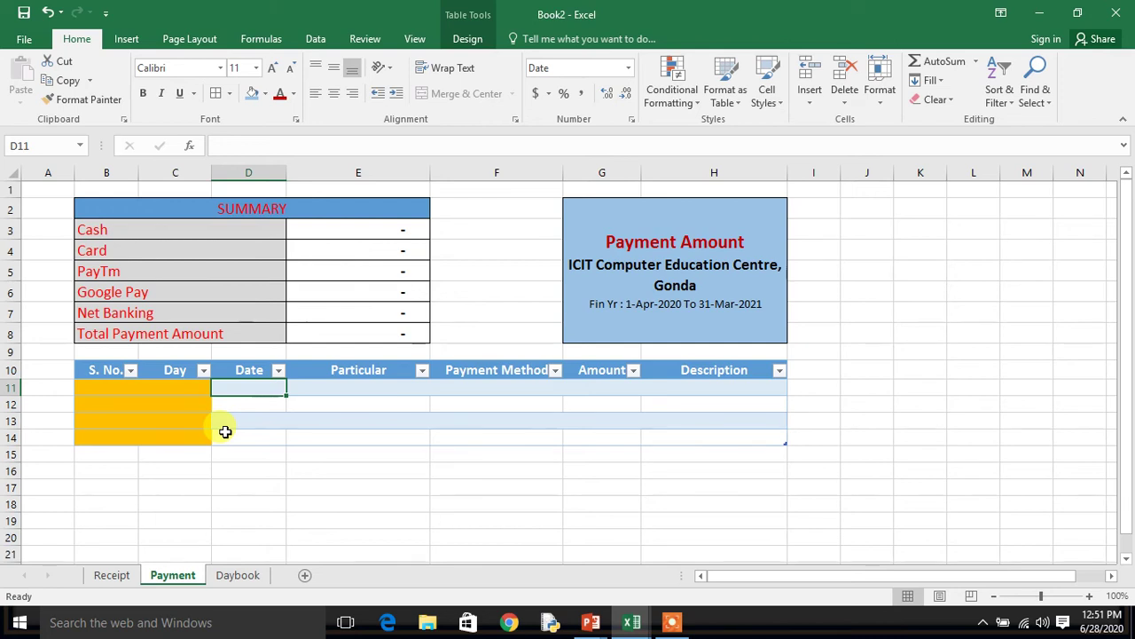
# Enter the first payment (4/1/2020, Disel, Cash, 1500, DG Set), then return to the Receipt sheet.
pyautogui.write('4/1')
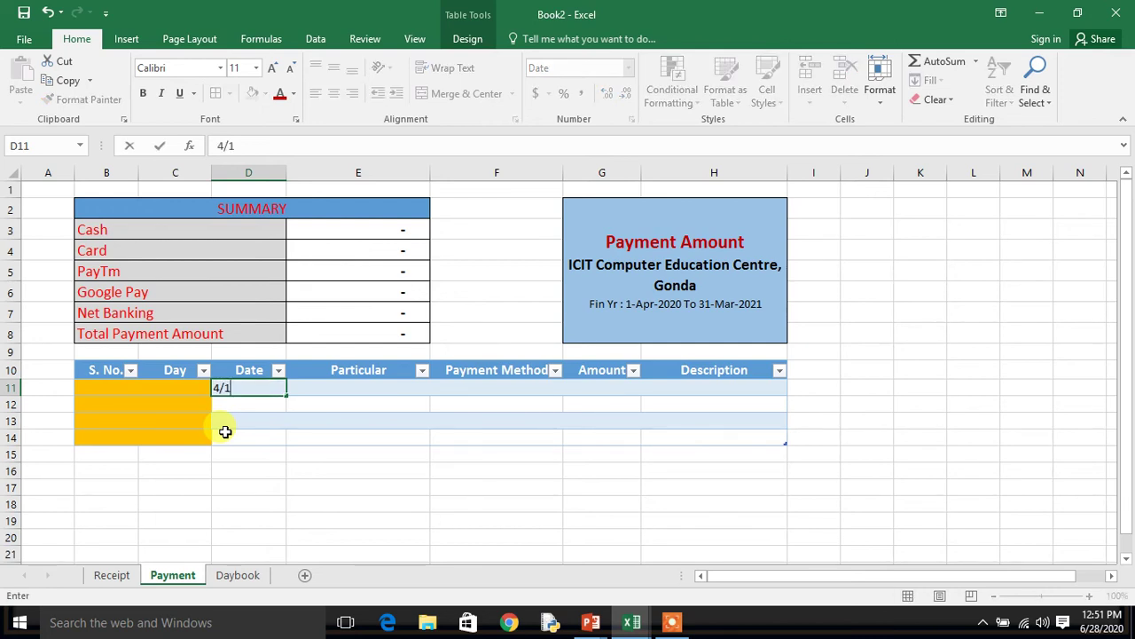
pyautogui.write('/202')
pyautogui.write('0')
pyautogui.press('Tab')
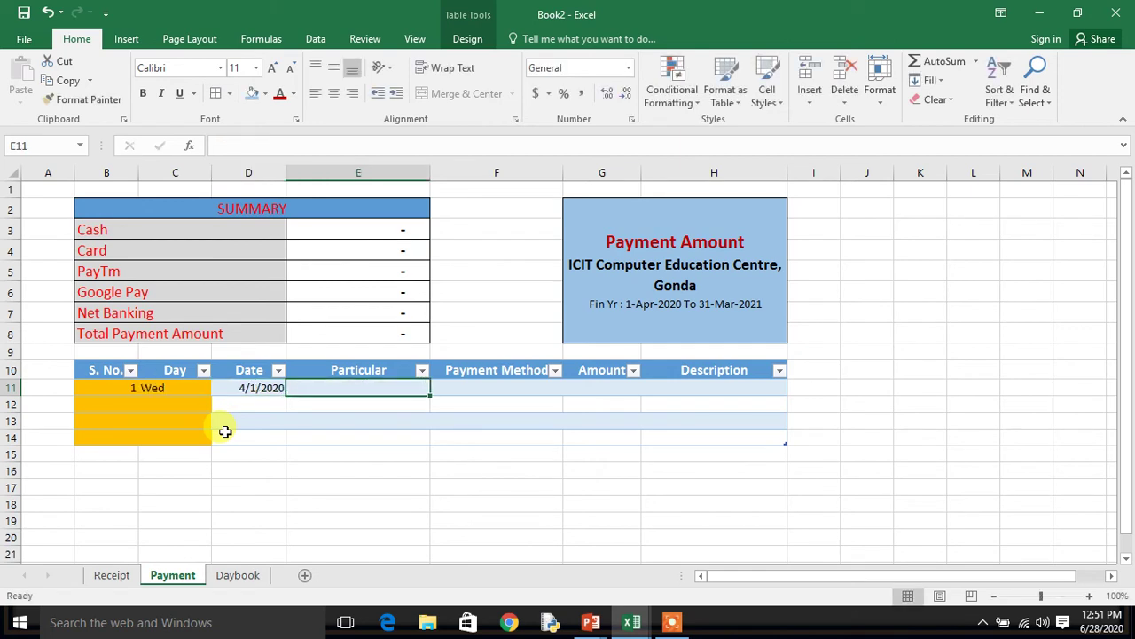
pyautogui.write('Disel')
pyautogui.press('Tab')
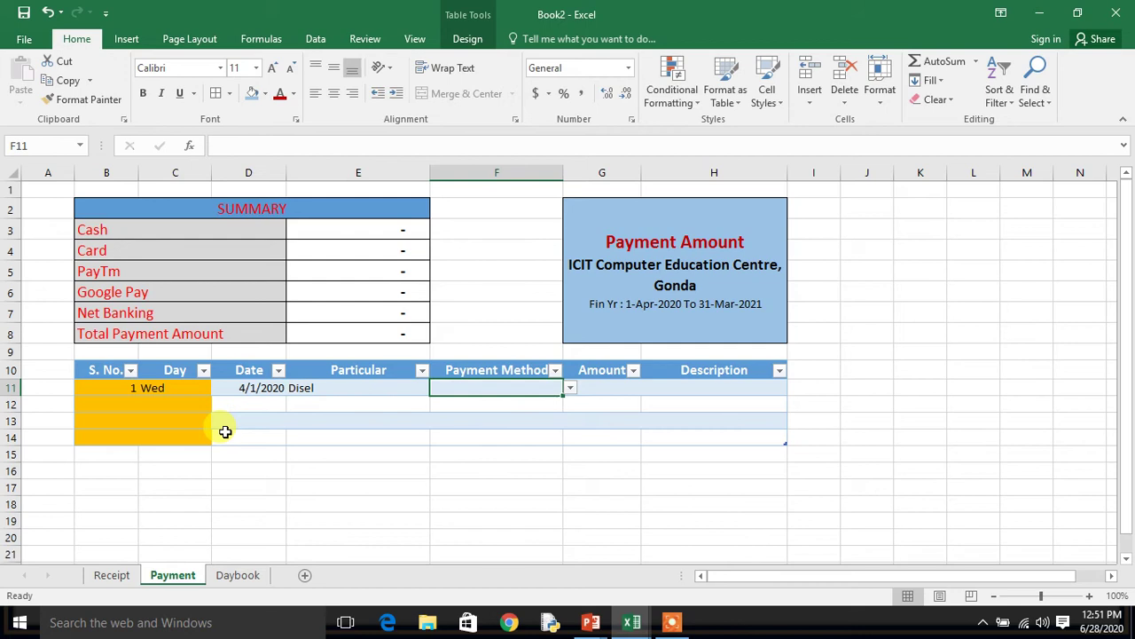
pyautogui.click(570, 388)
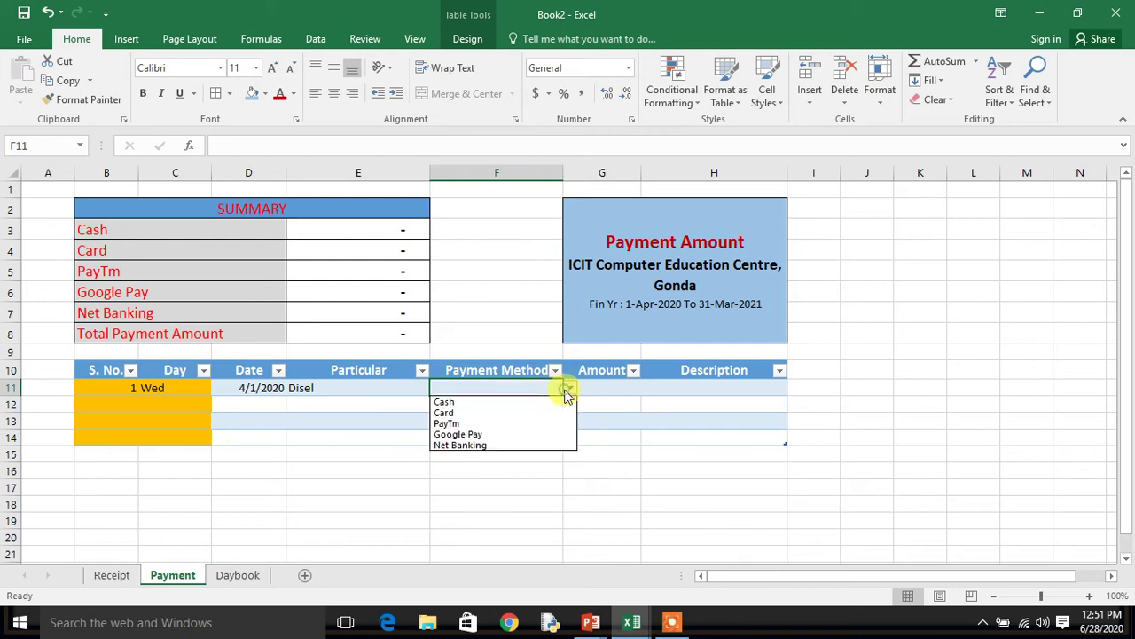
pyautogui.click(533, 404)
pyautogui.click(613, 388)
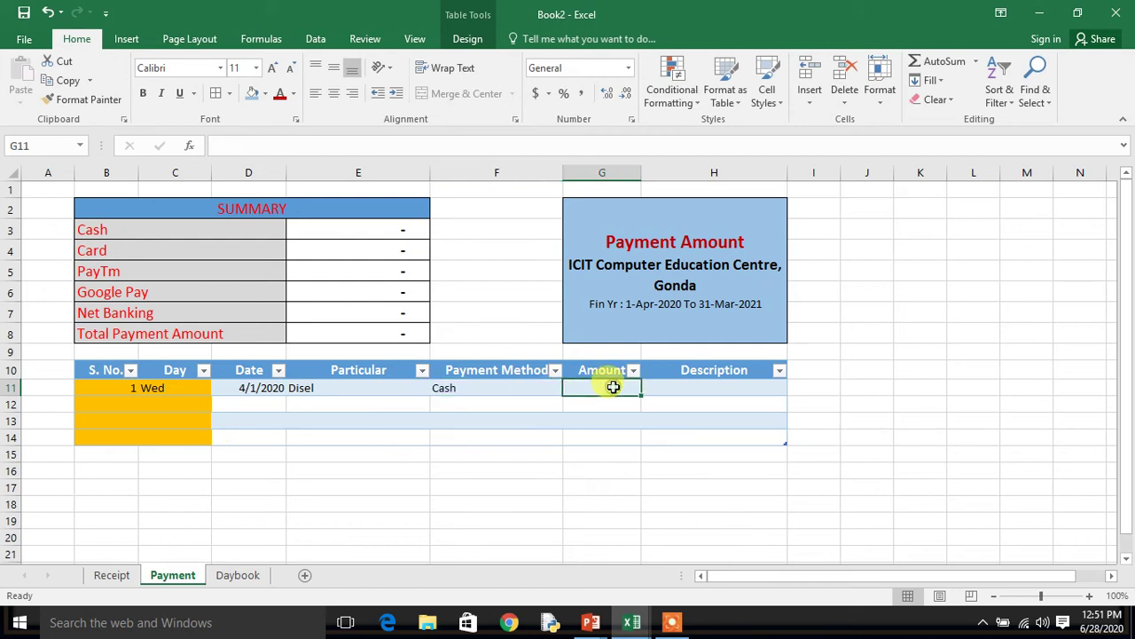
pyautogui.write('1500')
pyautogui.press('Tab')
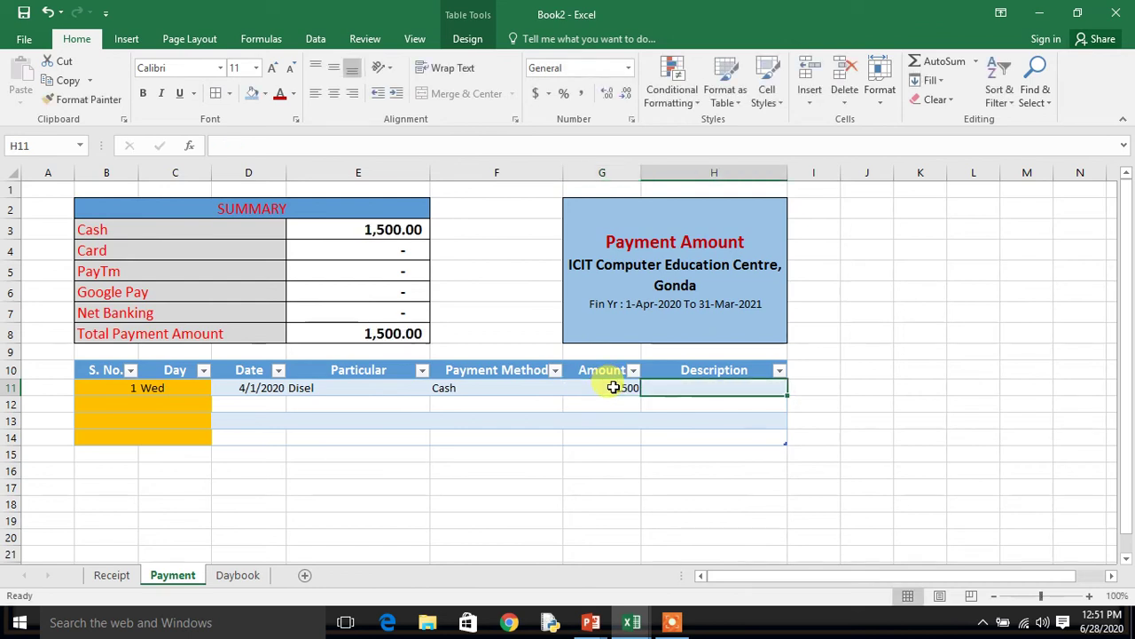
pyautogui.write('DG Set')
pyautogui.press('Return')
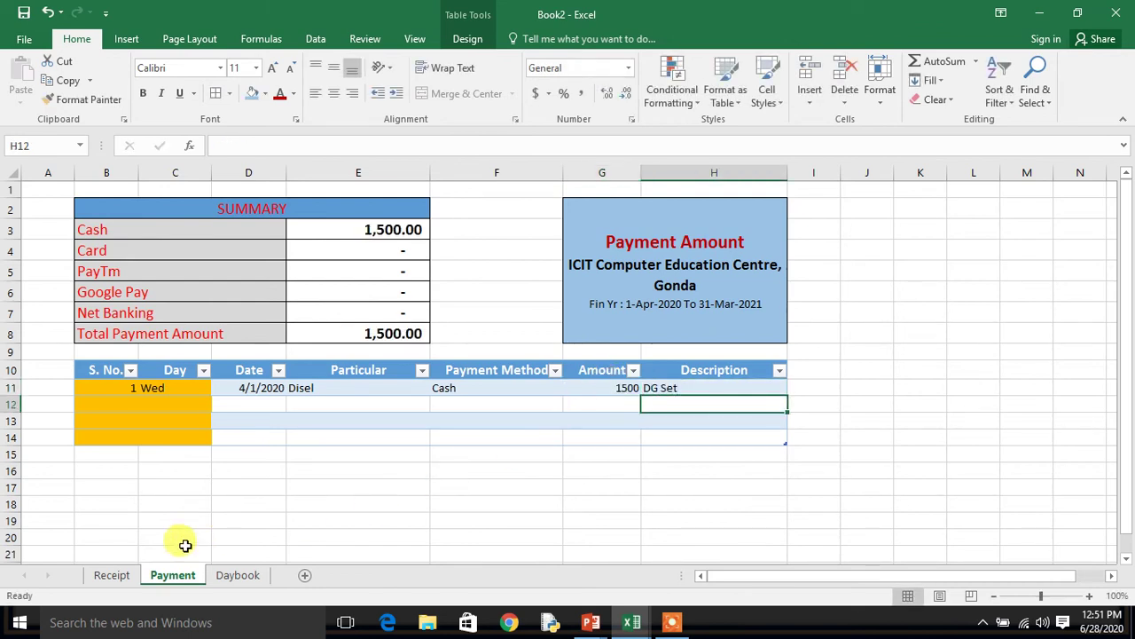
pyautogui.click(116, 577)
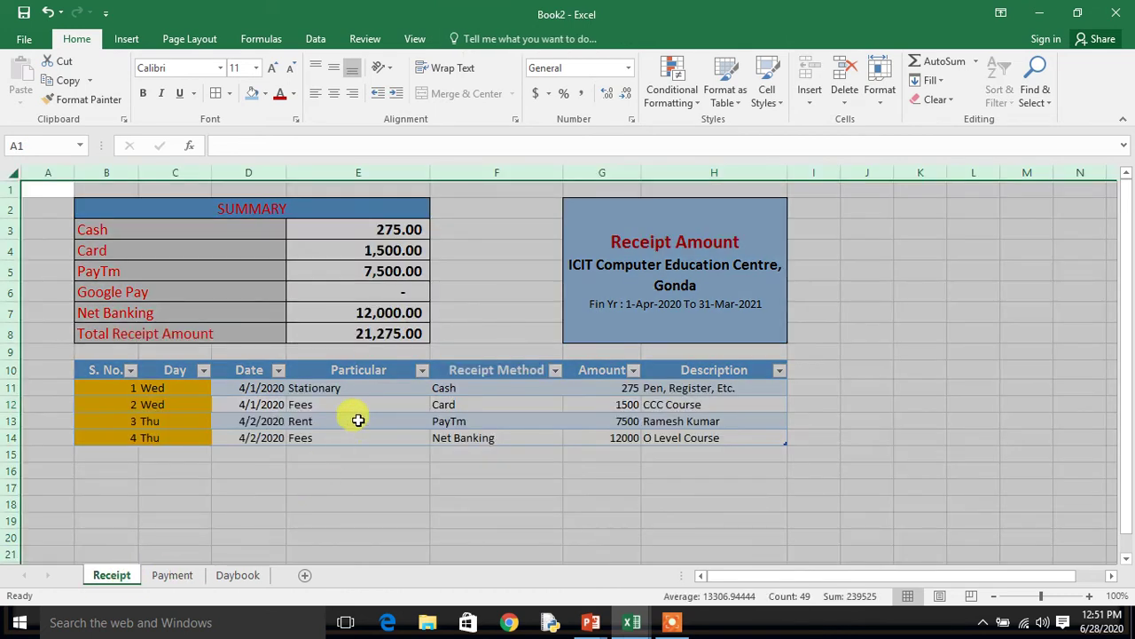
pyautogui.click(357, 392)
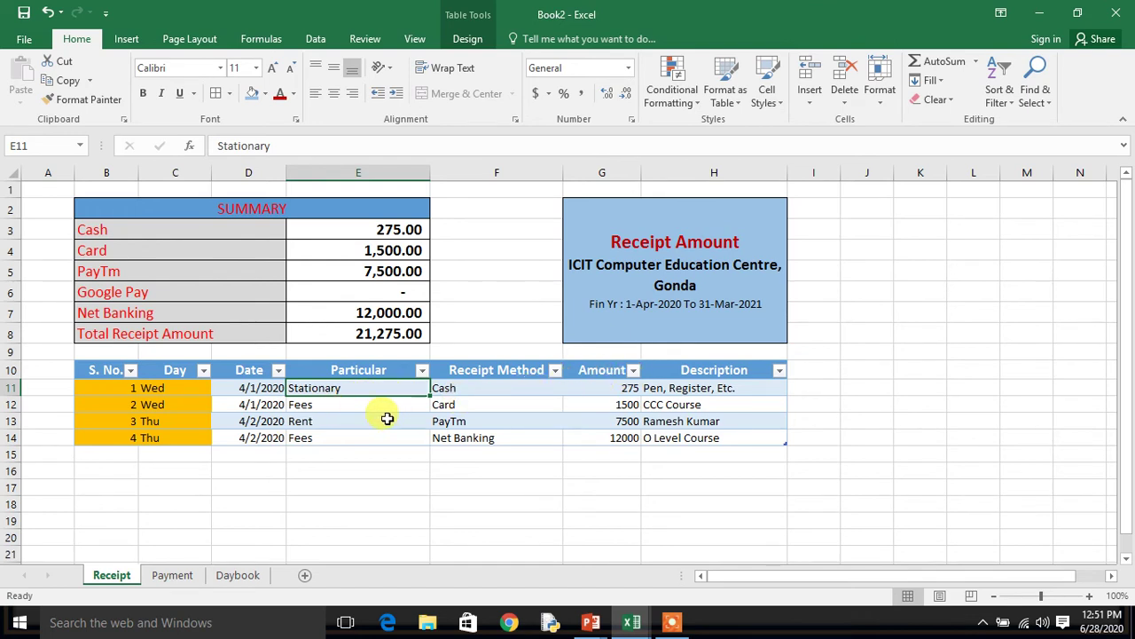
# On the Payment sheet, add a 4/2/2020 Rent payment of 5000 by Cash with its description.
pyautogui.click(172, 574)
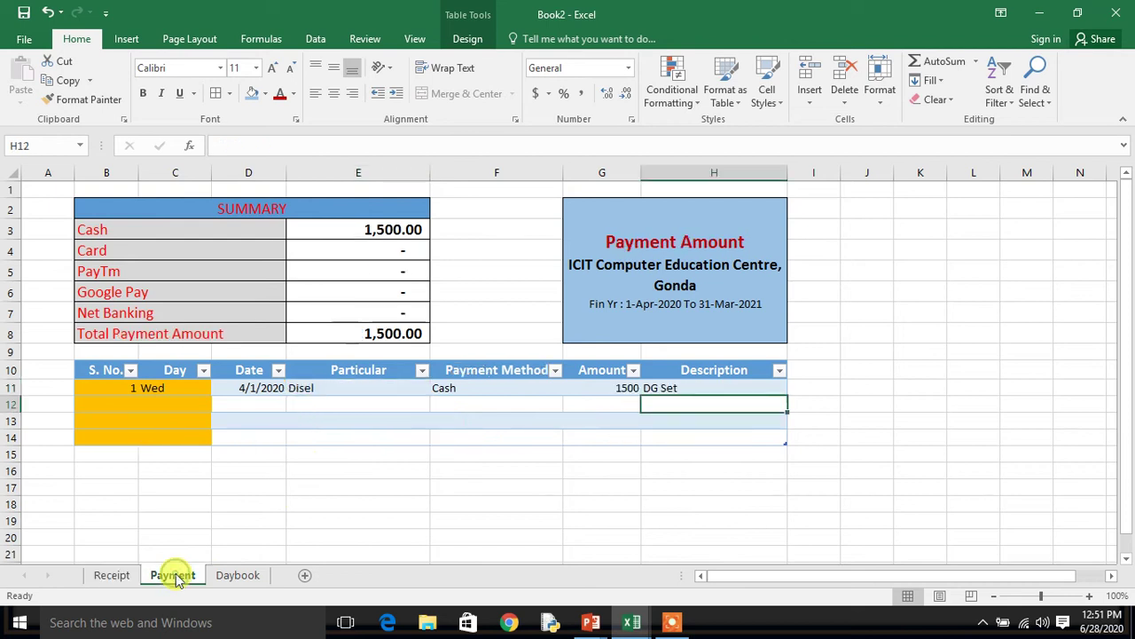
pyautogui.click(278, 407)
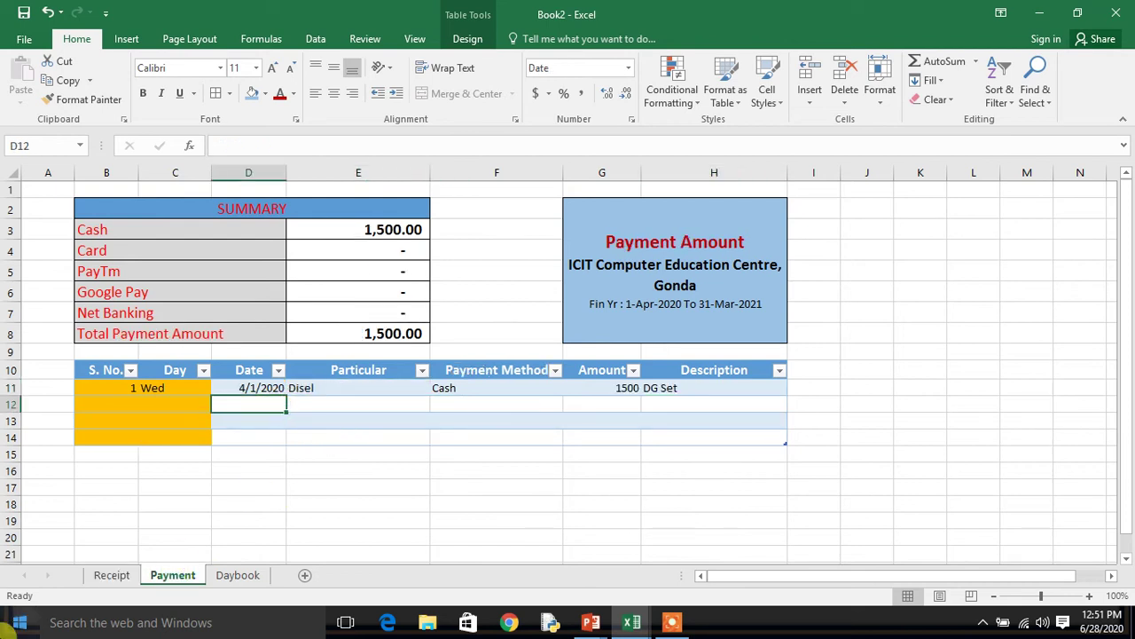
pyautogui.write('4/2/')
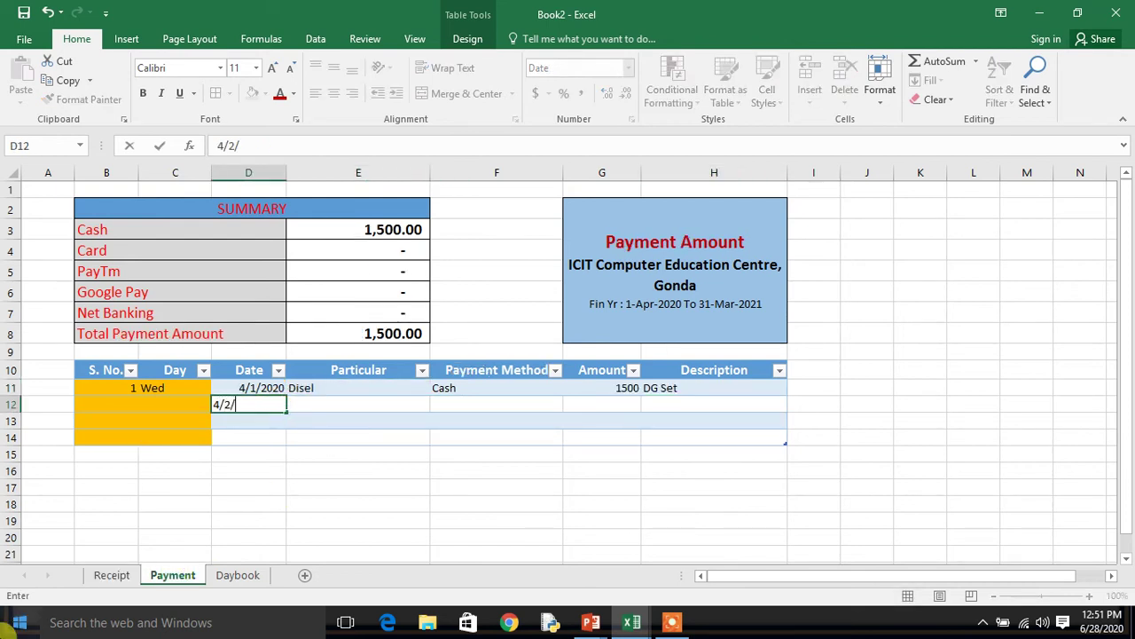
pyautogui.write('2020')
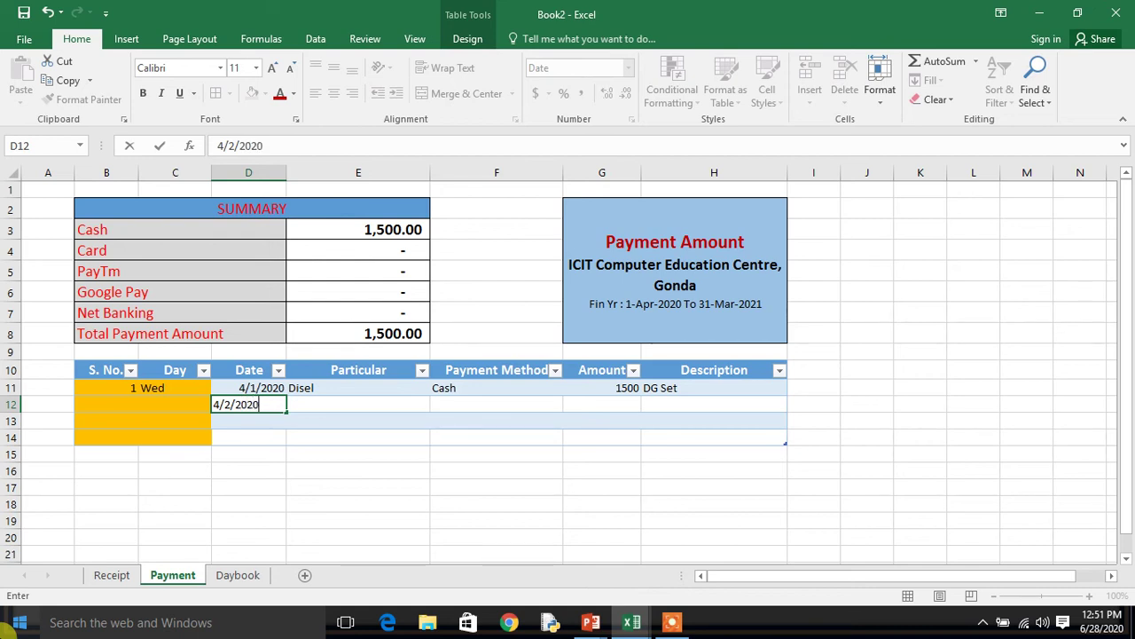
pyautogui.press('Tab')
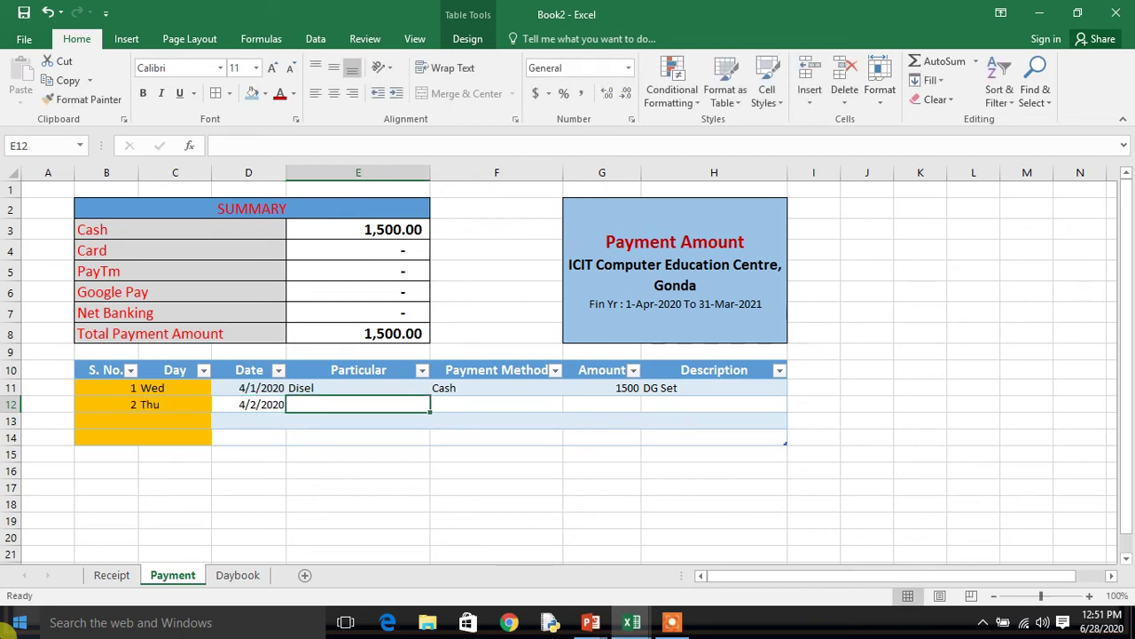
pyautogui.write('Rent')
pyautogui.press('Tab')
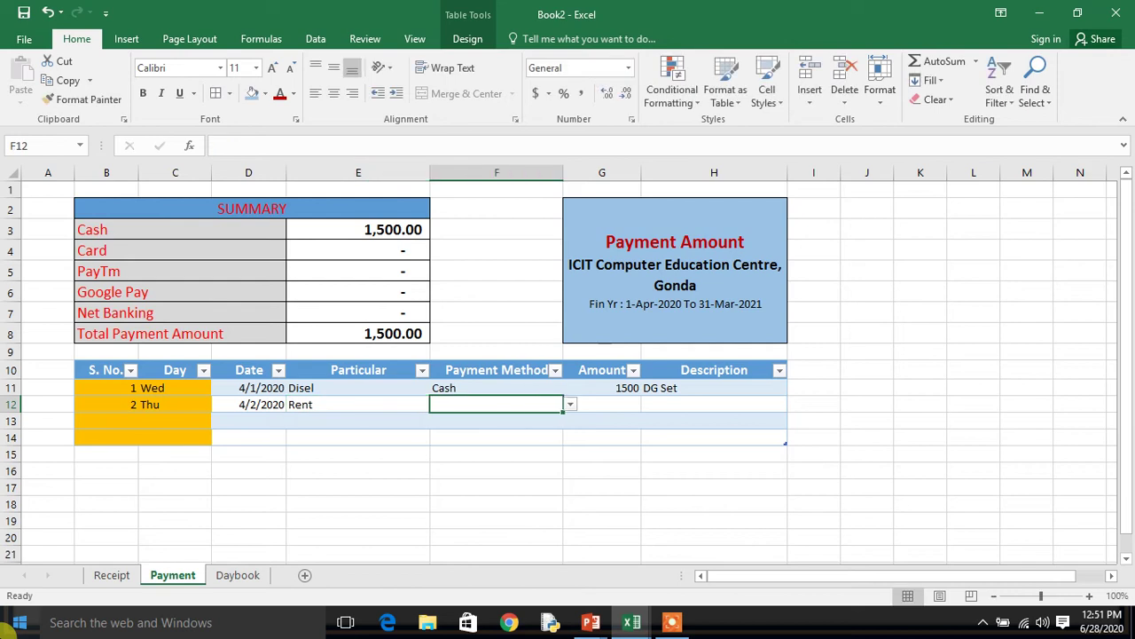
pyautogui.click(571, 404)
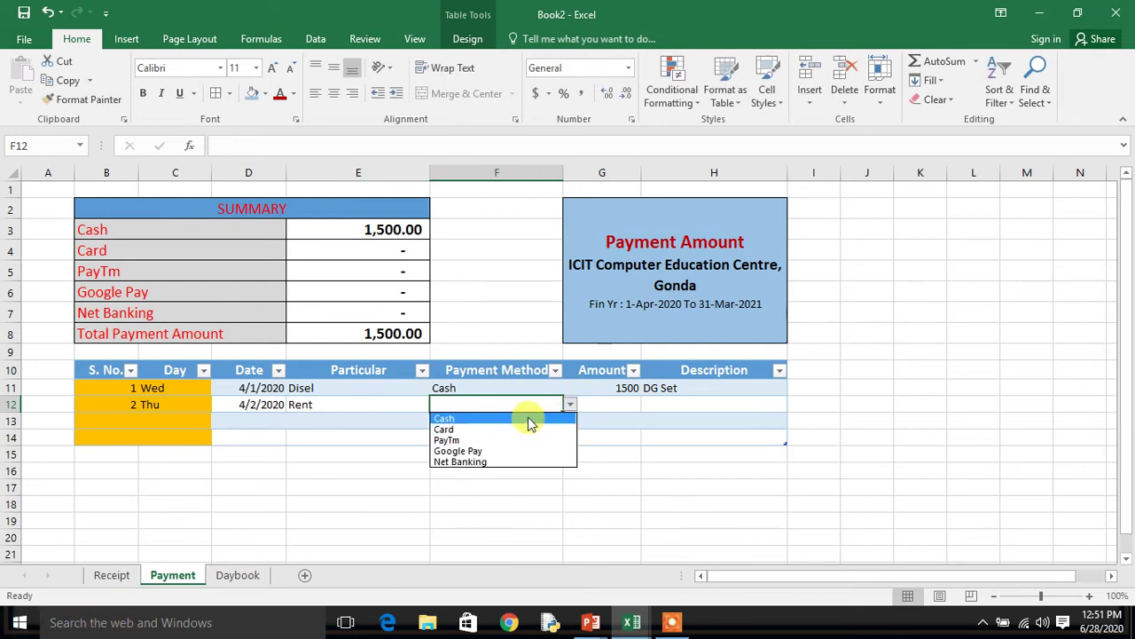
pyautogui.click(527, 418)
pyautogui.click(600, 407)
pyautogui.write('5000')
pyautogui.press('Tab')
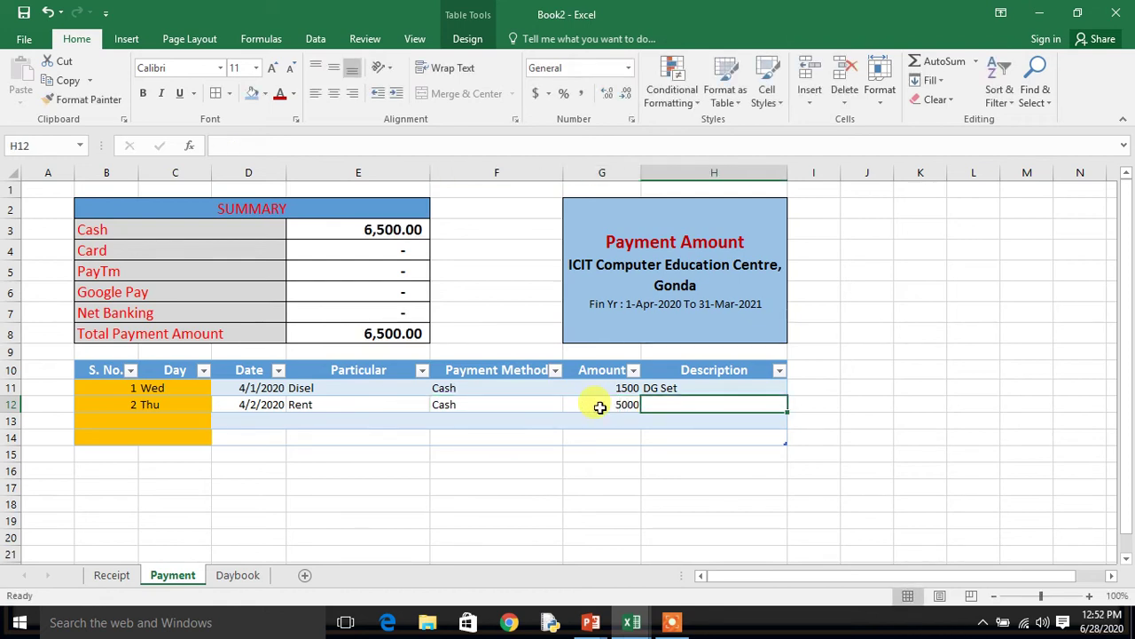
pyautogui.write('Ghyan')
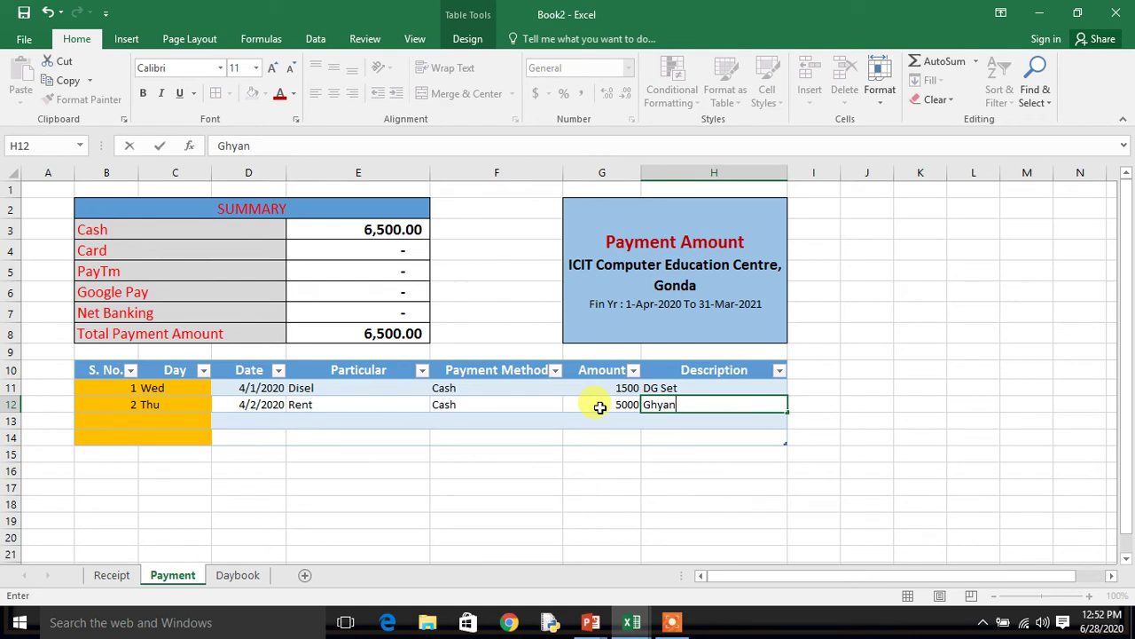
pyautogui.press('Return')
# Add a 4/2/2020 Advertisement payment of 4500 by PayTm with its description.
pyautogui.press('Left')
pyautogui.press('Left')
pyautogui.press('Left')
pyautogui.press('Left')
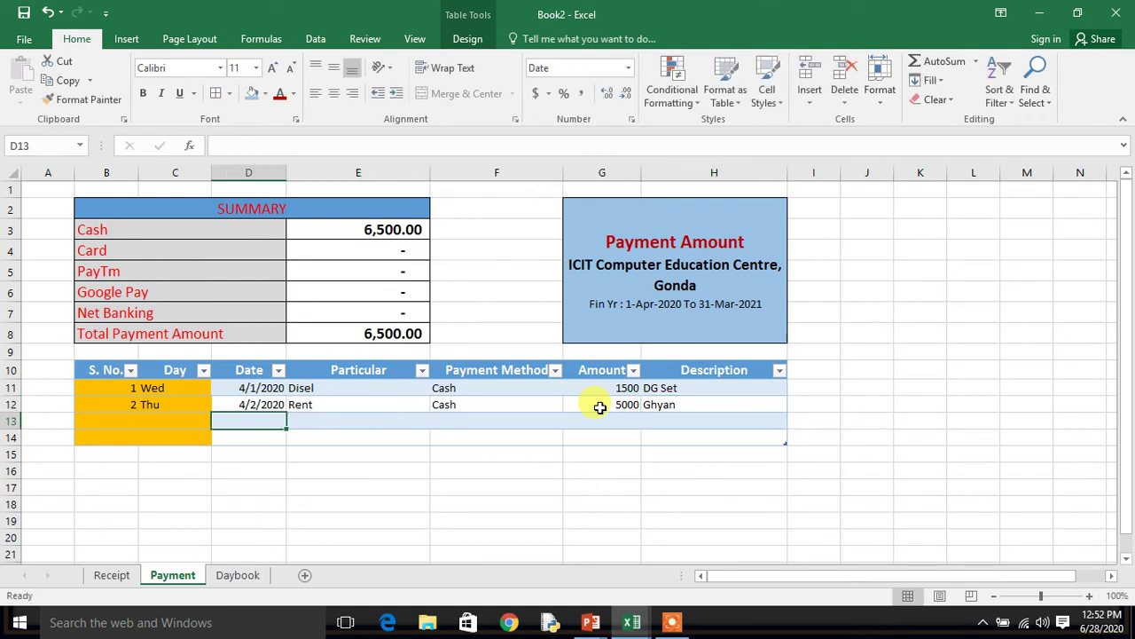
pyautogui.write('4/3')
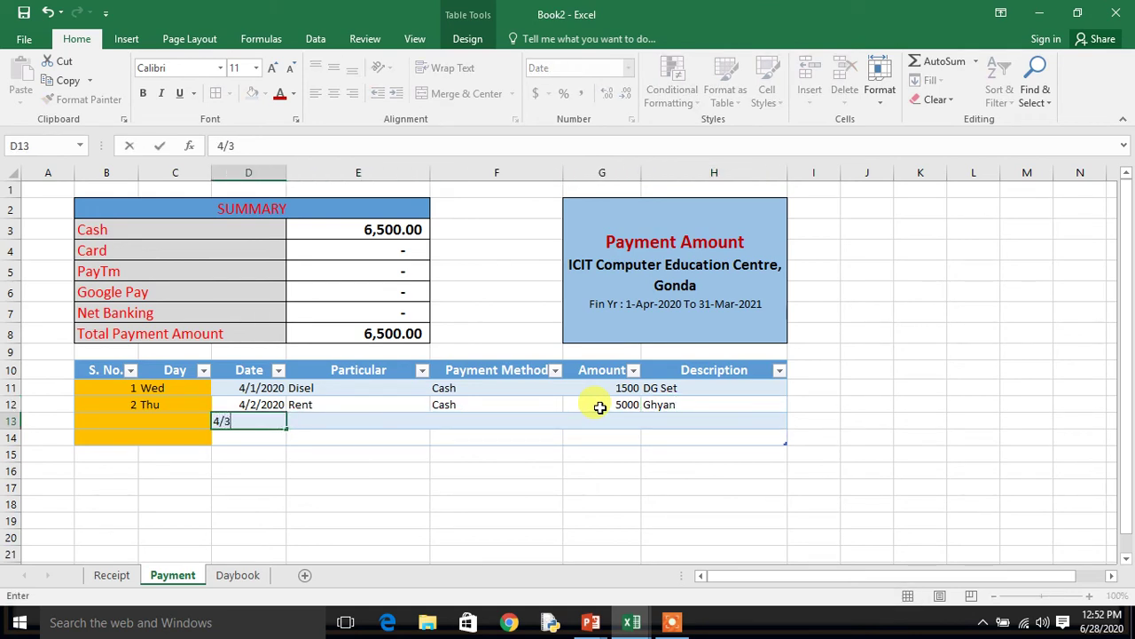
pyautogui.press('BackSpace')
pyautogui.write('2/')
pyautogui.write('2020')
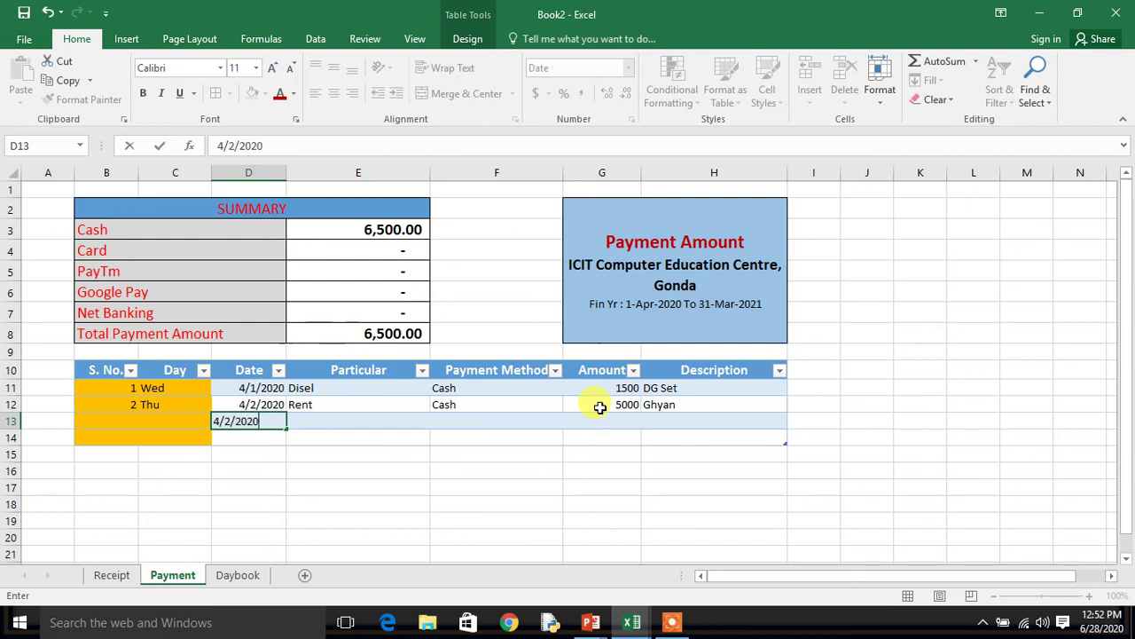
pyautogui.press('Tab')
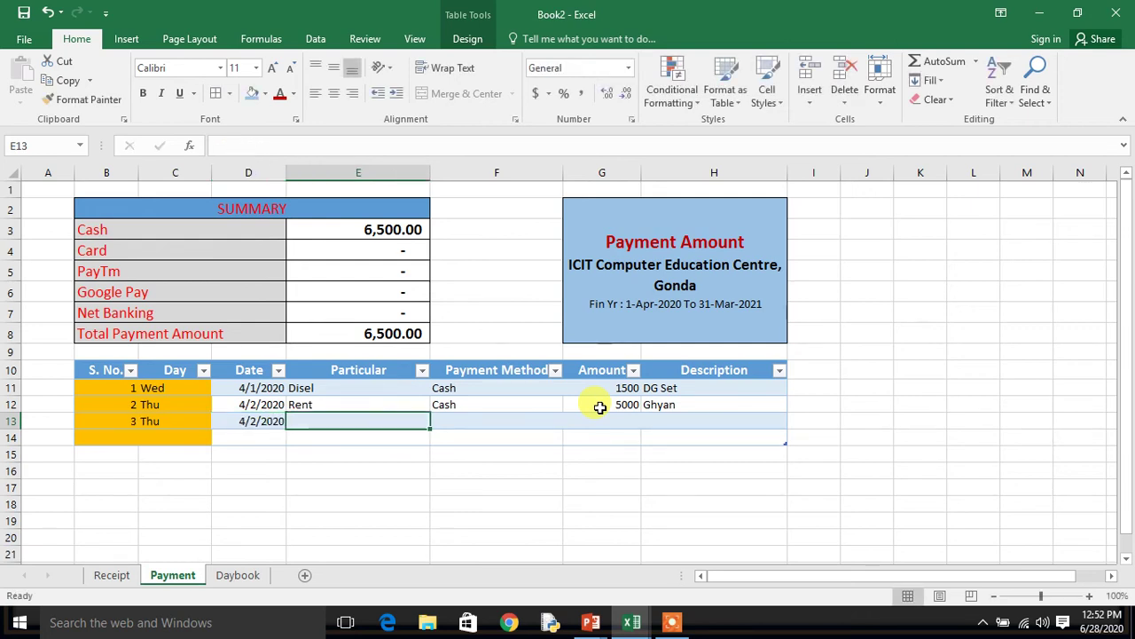
pyautogui.write('Advertiseme')
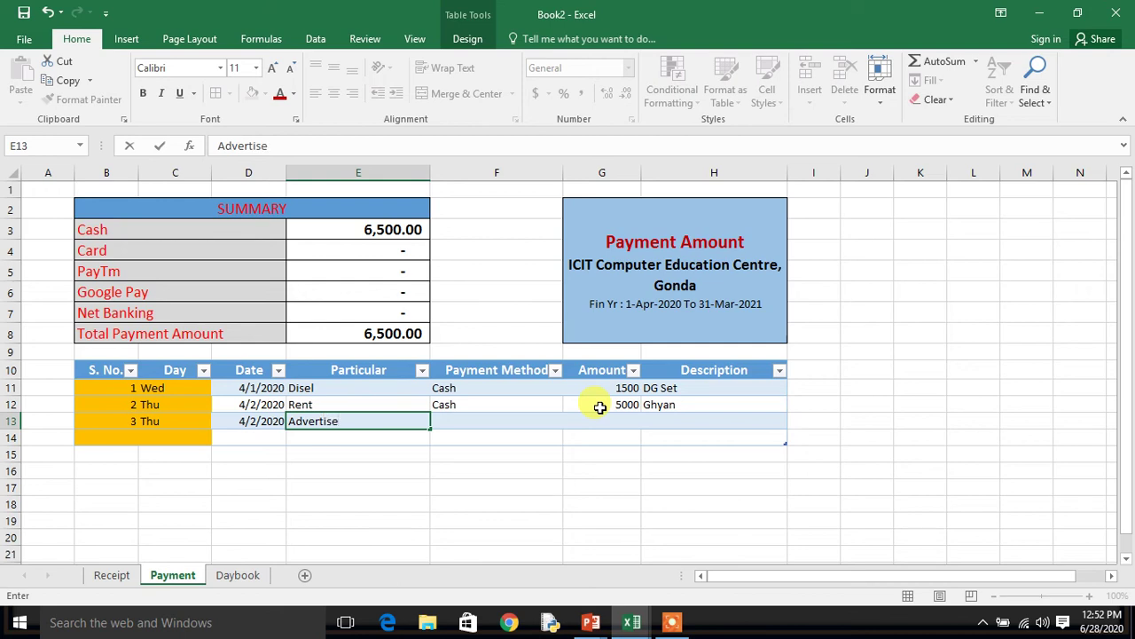
pyautogui.write('nt')
pyautogui.press('Tab')
pyautogui.click(569, 422)
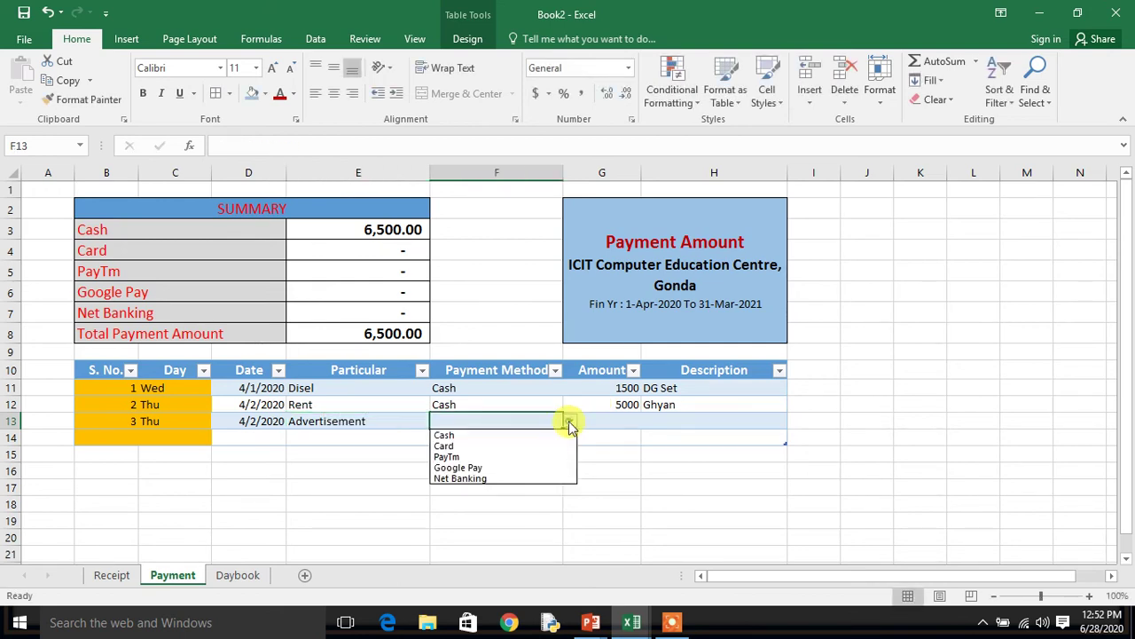
pyautogui.click(515, 457)
pyautogui.click(621, 428)
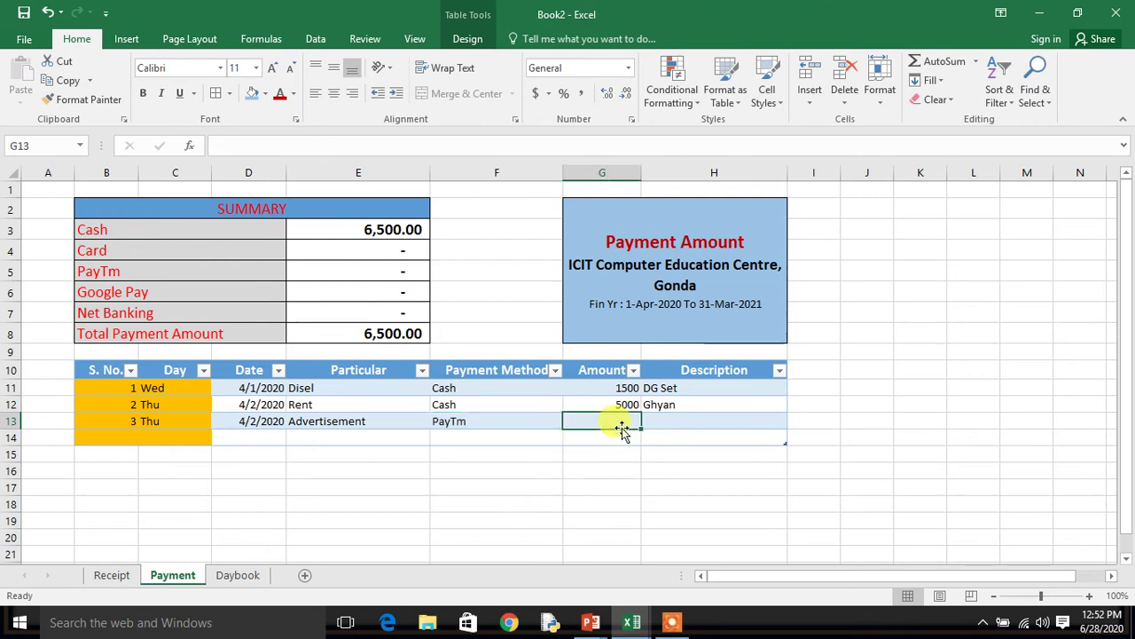
pyautogui.write('4500')
pyautogui.press('Tab')
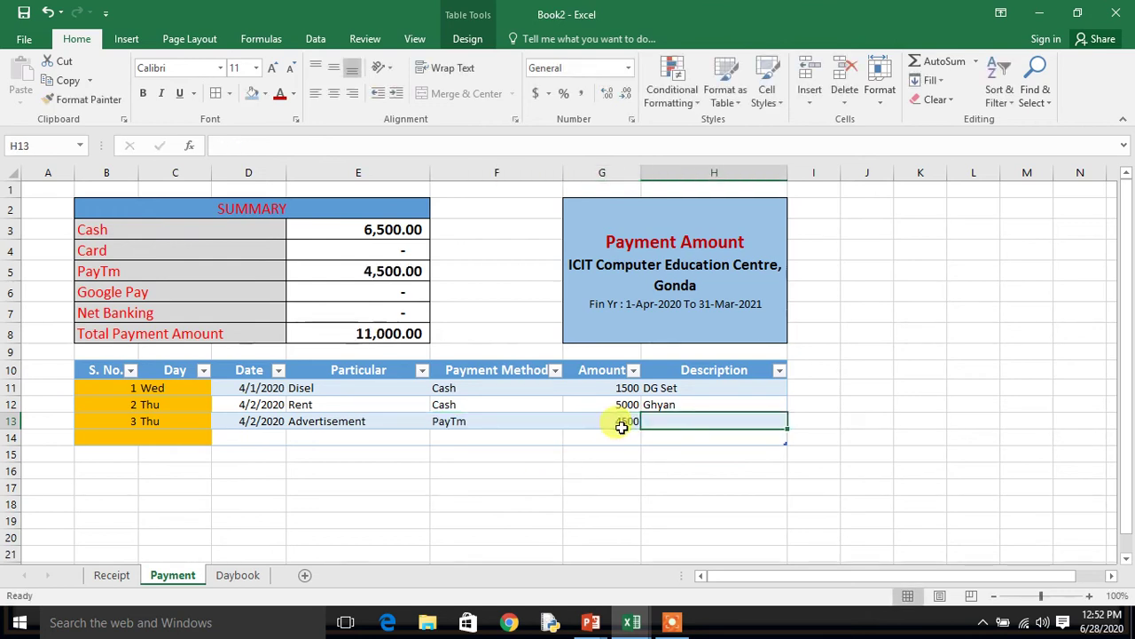
pyautogui.write('Yadav Arts')
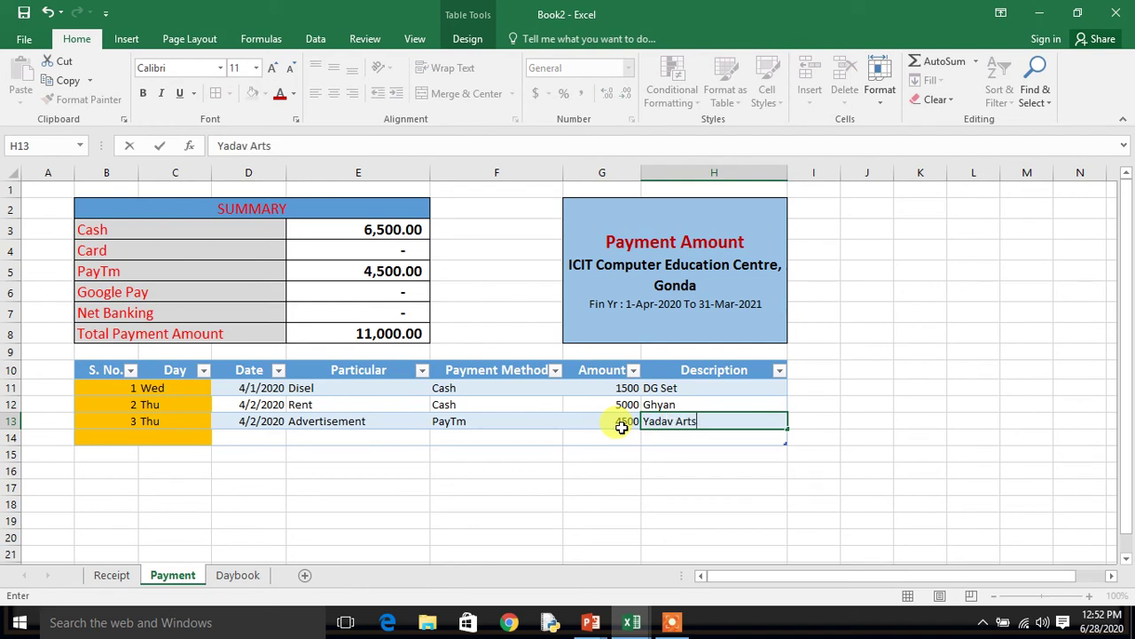
pyautogui.press('Return')
pyautogui.press('Left')
pyautogui.press('Left')
pyautogui.press('Left')
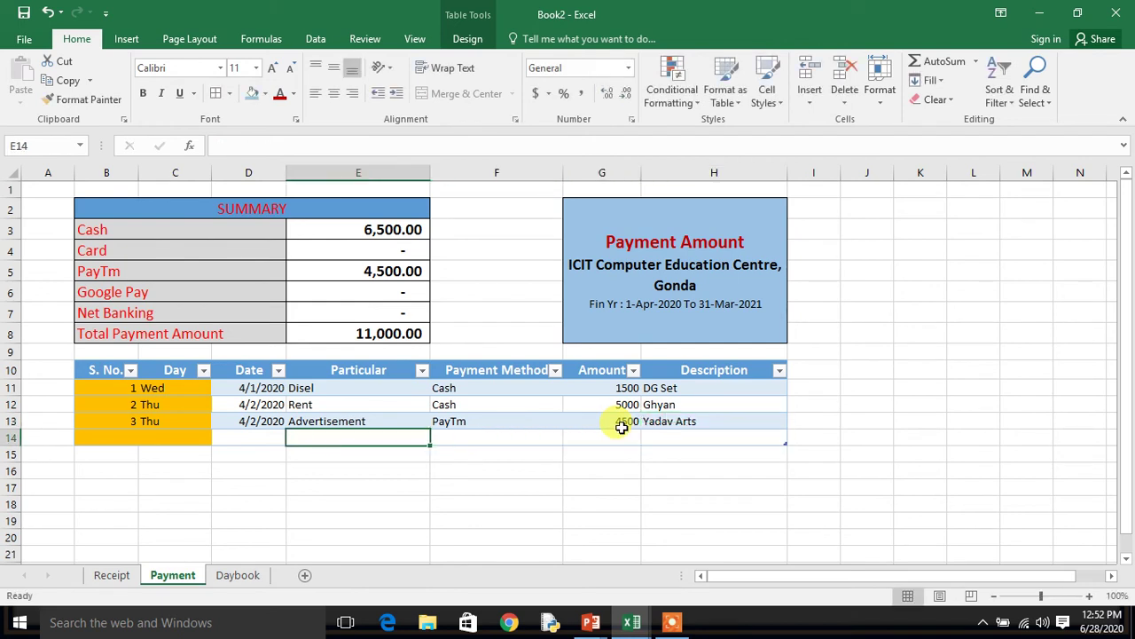
pyautogui.press('Left')
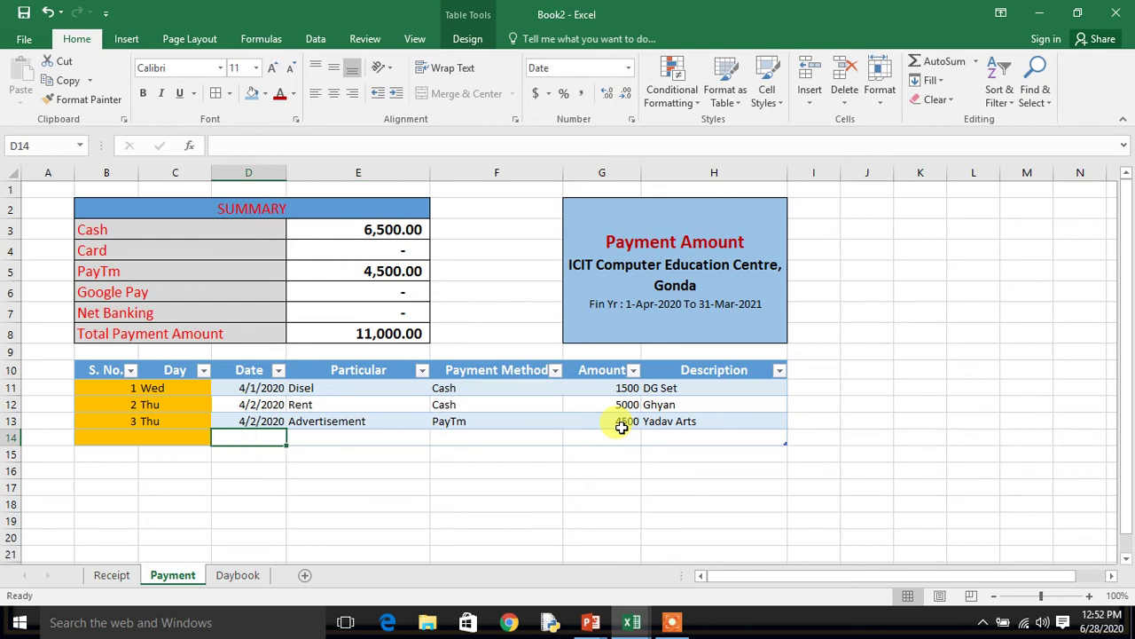
# Enter row 14: 4/2/2020, Office Exp, Cash, 550, description Tea.
pyautogui.write('4/')
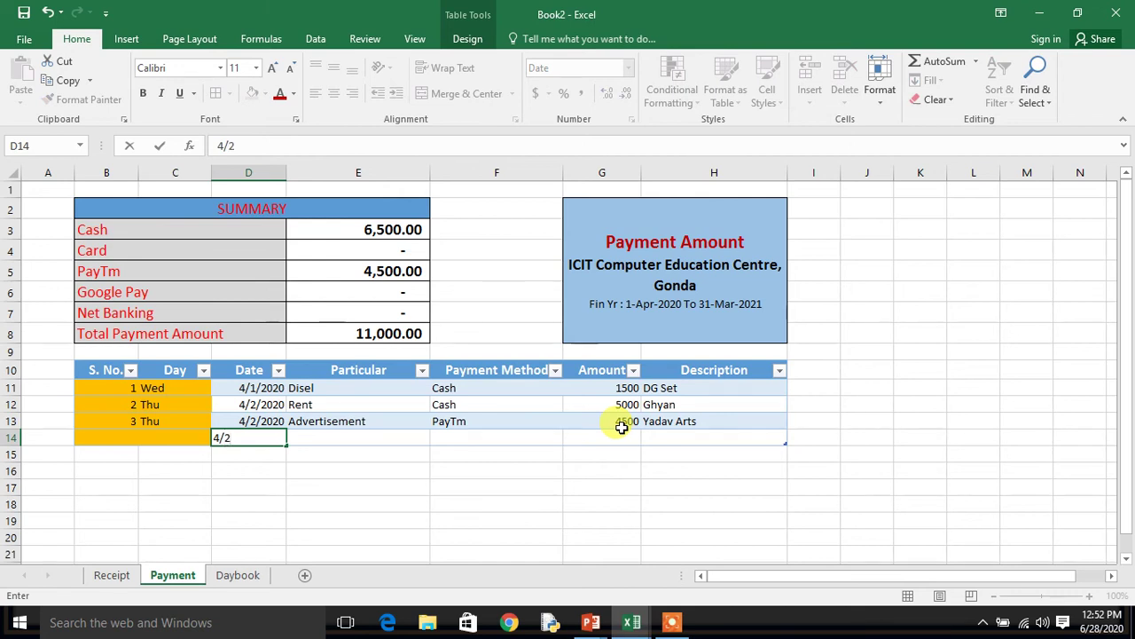
pyautogui.write('2020')
pyautogui.press('Tab')
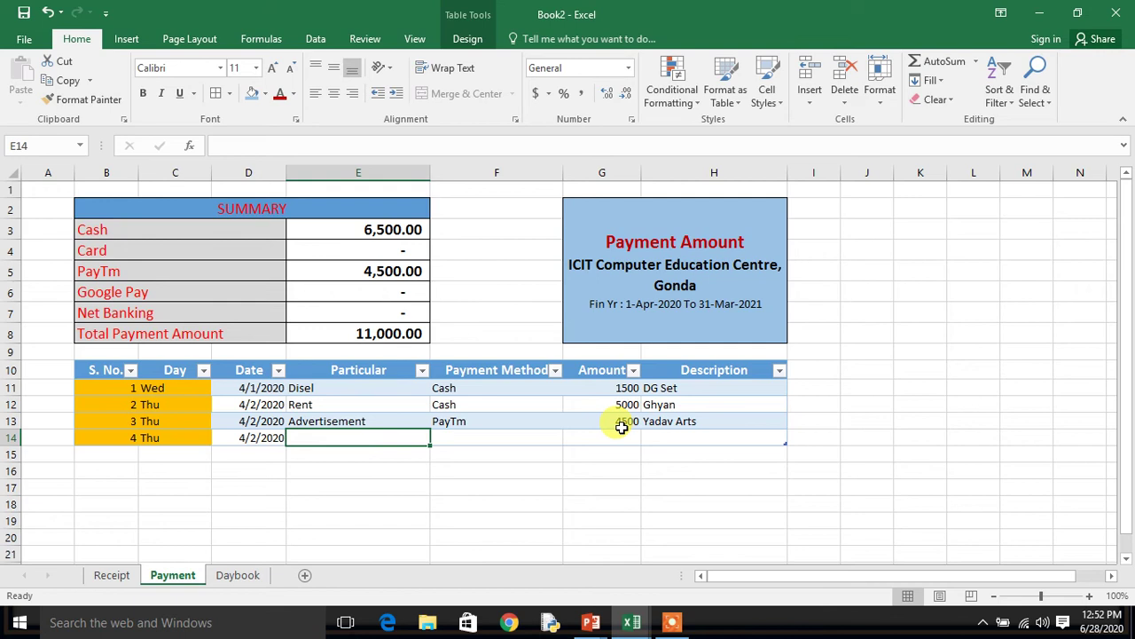
pyautogui.write('O')
pyautogui.write('ffice Exp')
pyautogui.press('Tab')
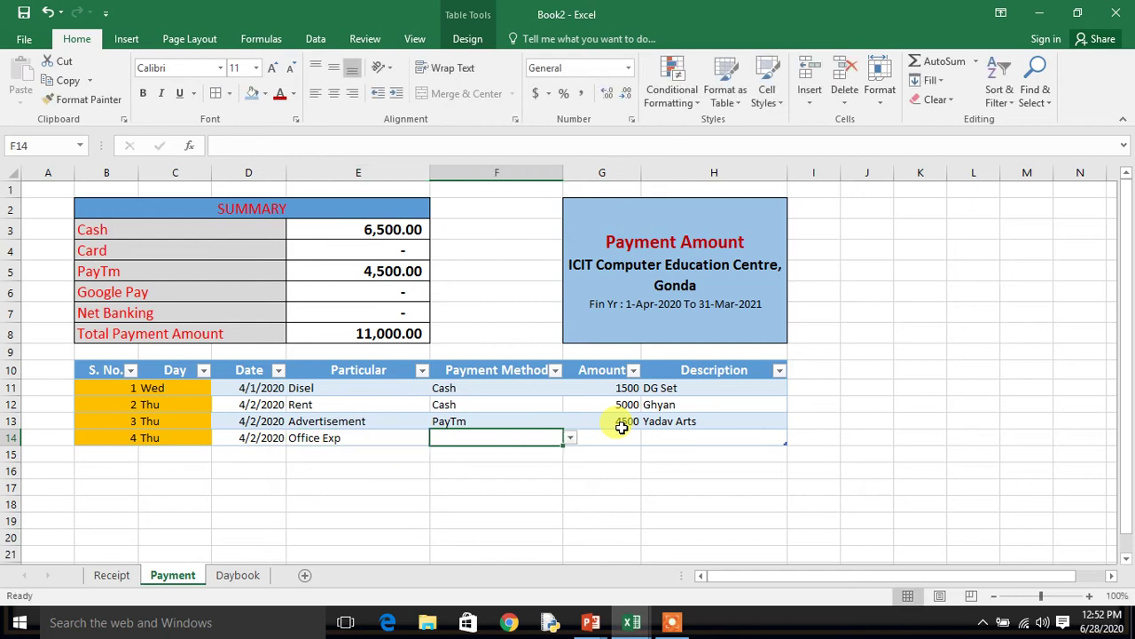
pyautogui.click(570, 437)
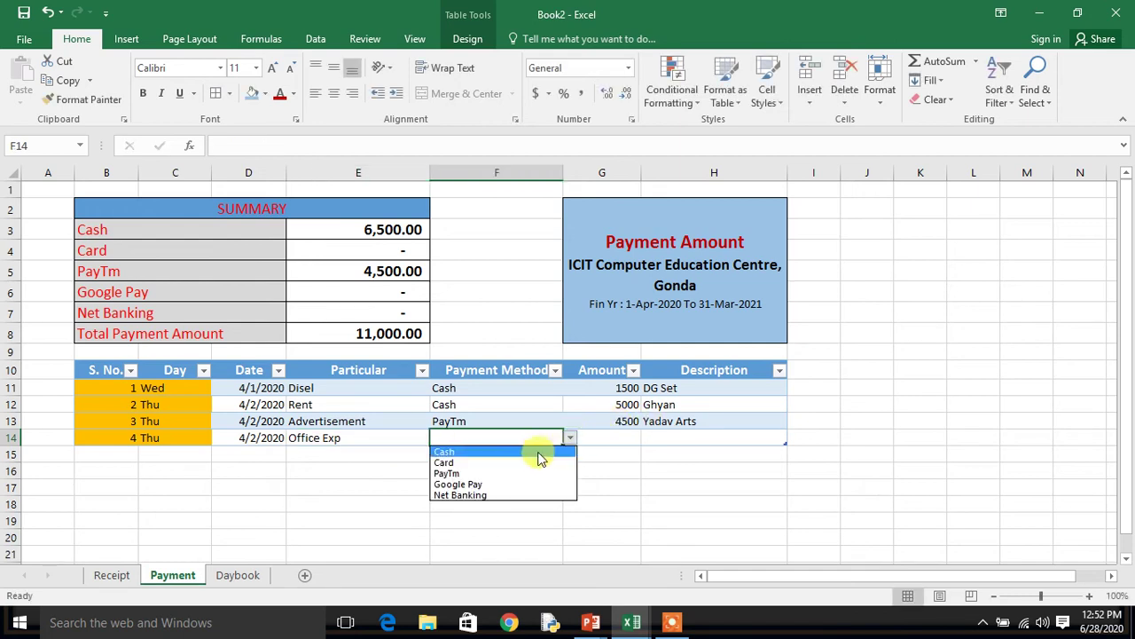
pyautogui.click(536, 455)
pyautogui.click(614, 438)
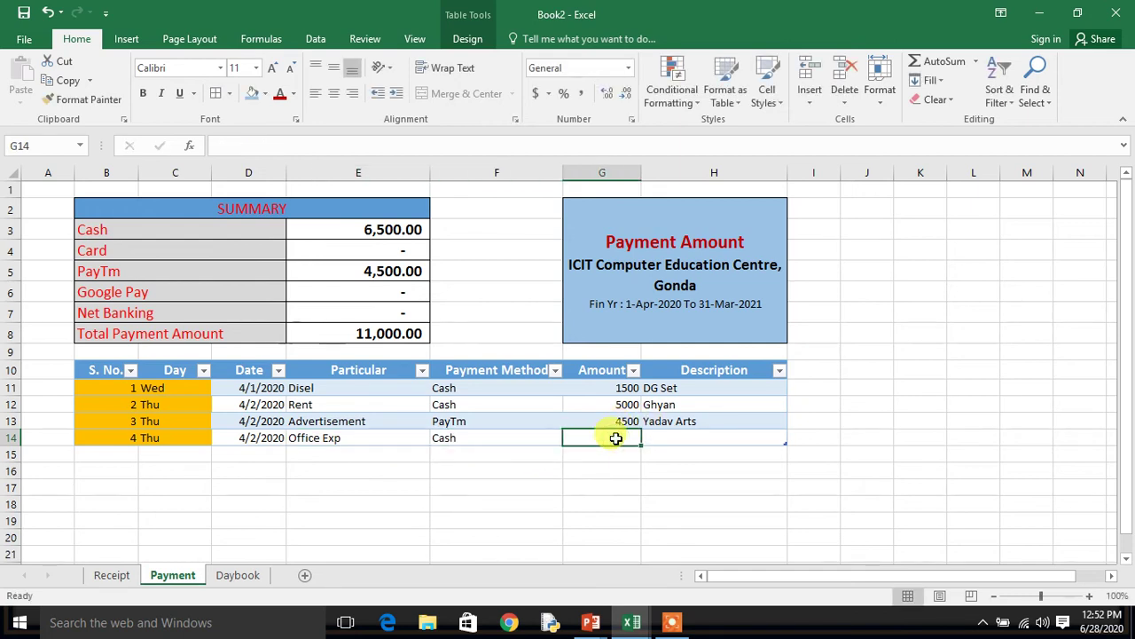
pyautogui.write('550')
pyautogui.press('Tab')
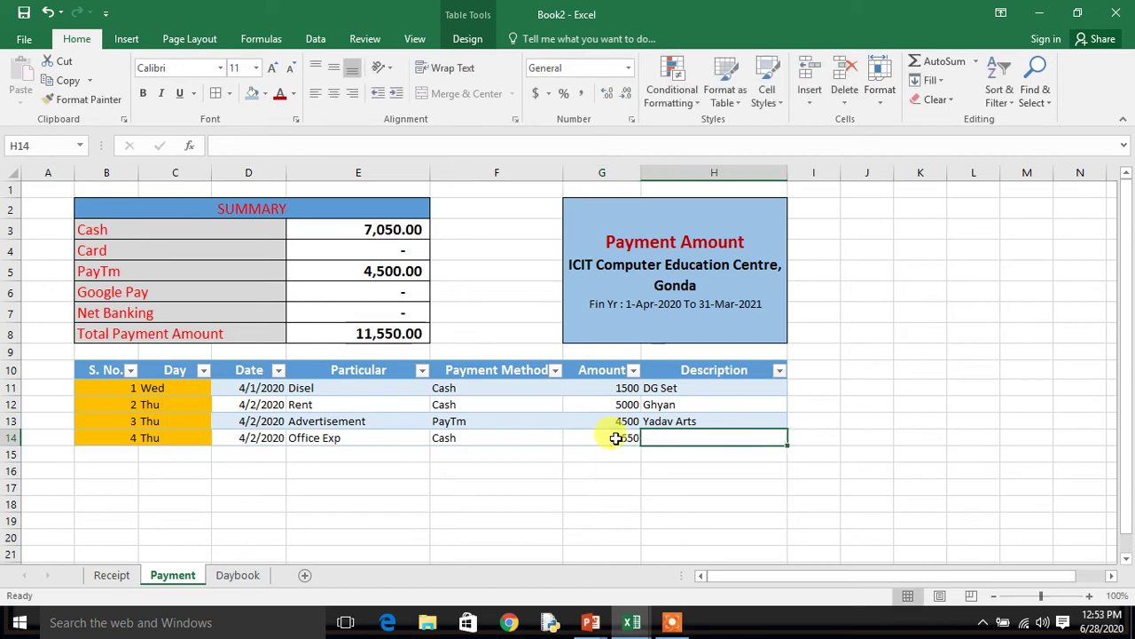
pyautogui.write('Tea')
pyautogui.press('Return')
pyautogui.press('Up')
pyautogui.press('Up')
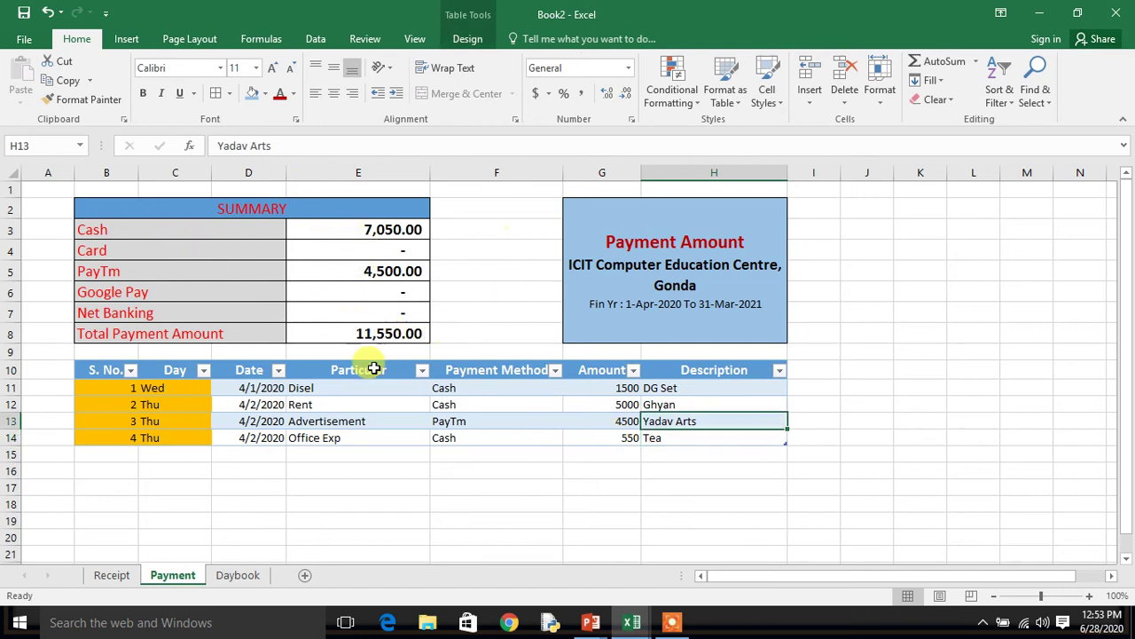
# Look over the Receipt and Payment sheets, then switch to the blank Daybook sheet.
pyautogui.click(113, 573)
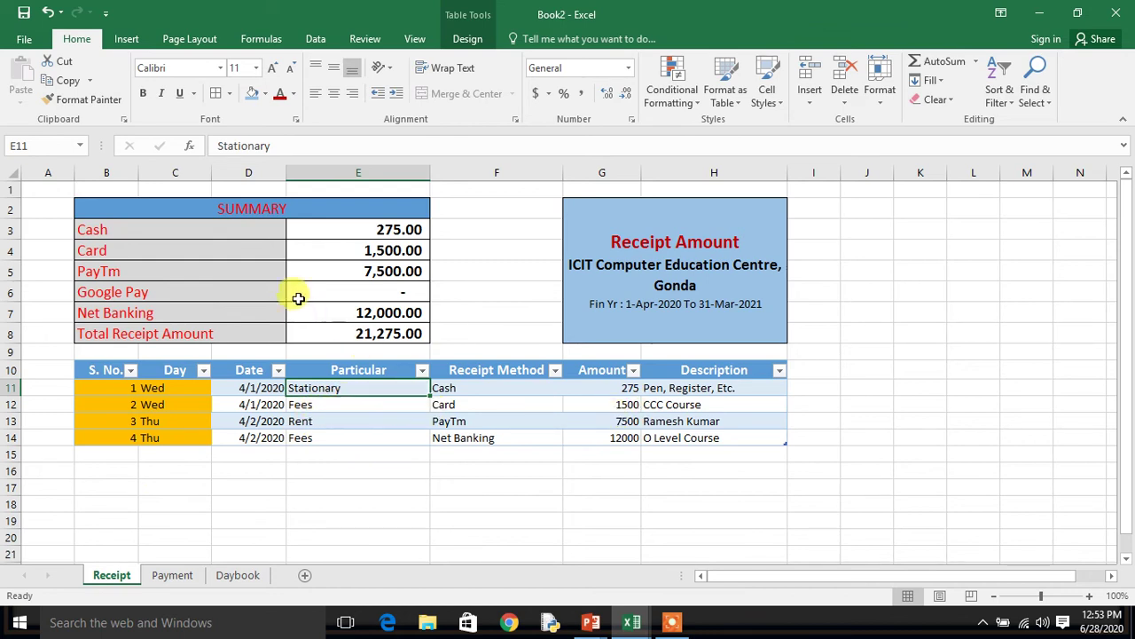
pyautogui.click(173, 576)
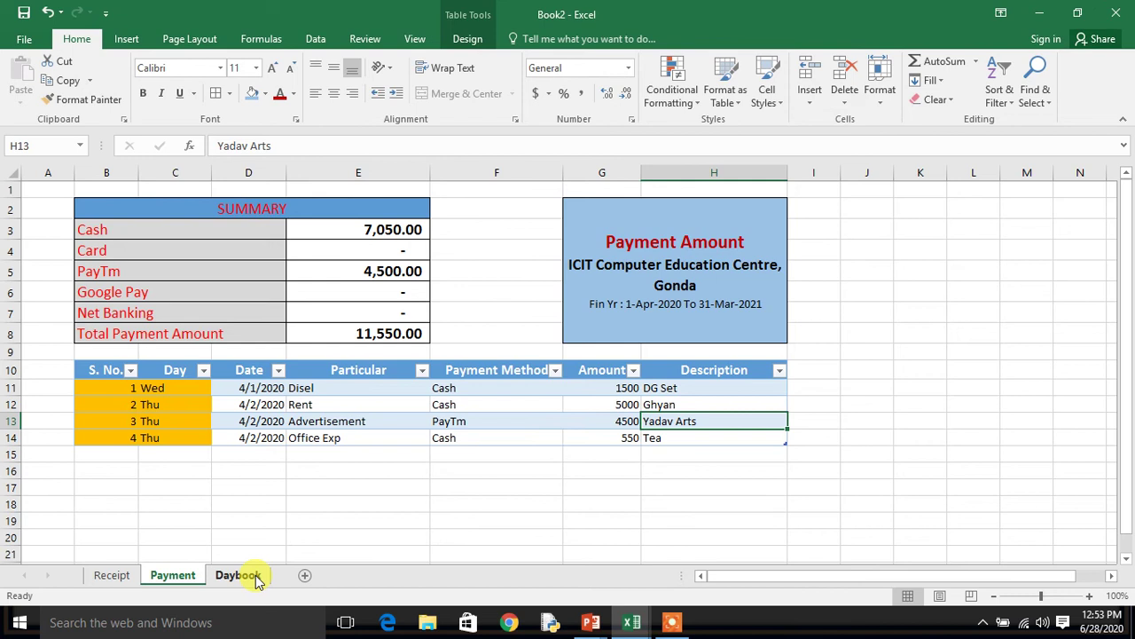
pyautogui.click(255, 575)
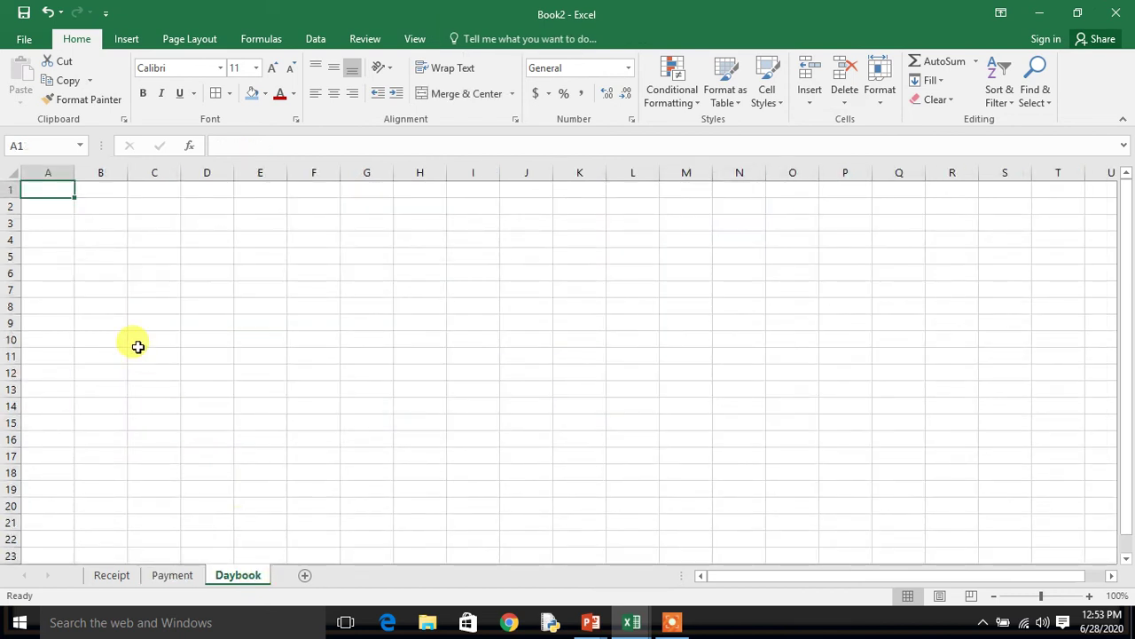
# Enter headers S No., Date, Day and Receipt Amount in B10:E10, widening column E.
pyautogui.click(110, 339)
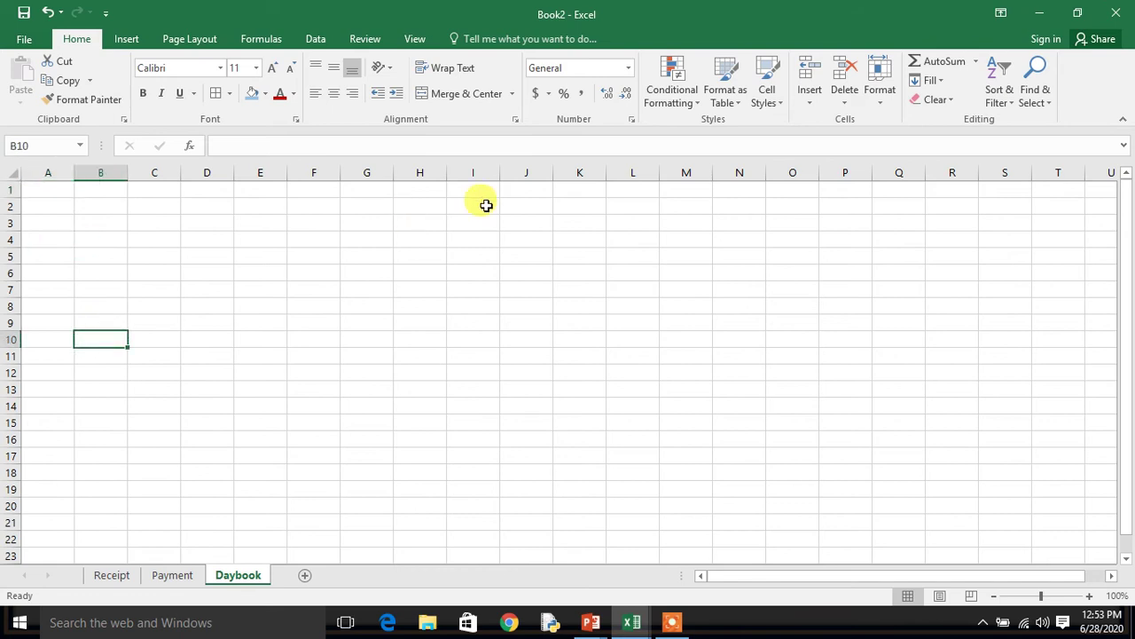
pyautogui.write('S')
pyautogui.write('No.')
pyautogui.press('Tab')
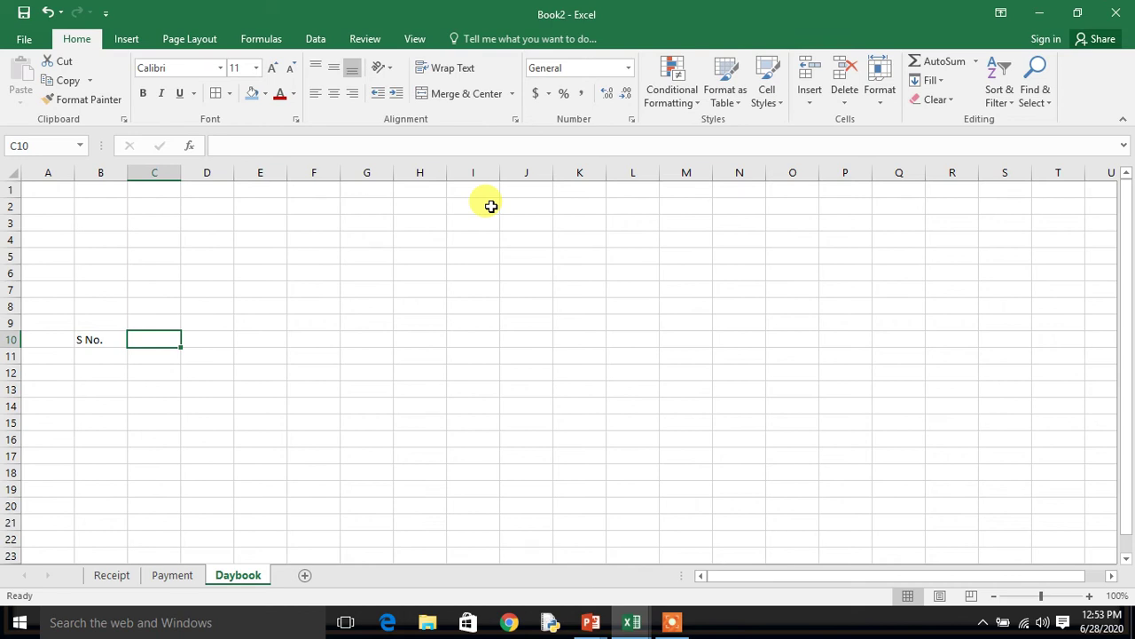
pyautogui.write('Date')
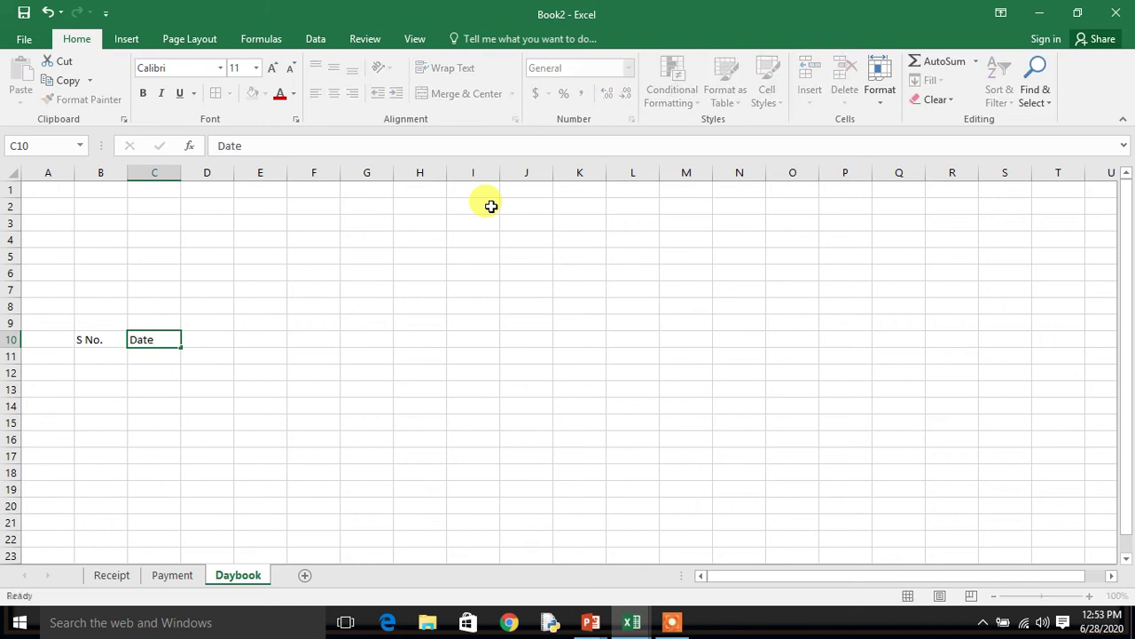
pyautogui.press('Tab')
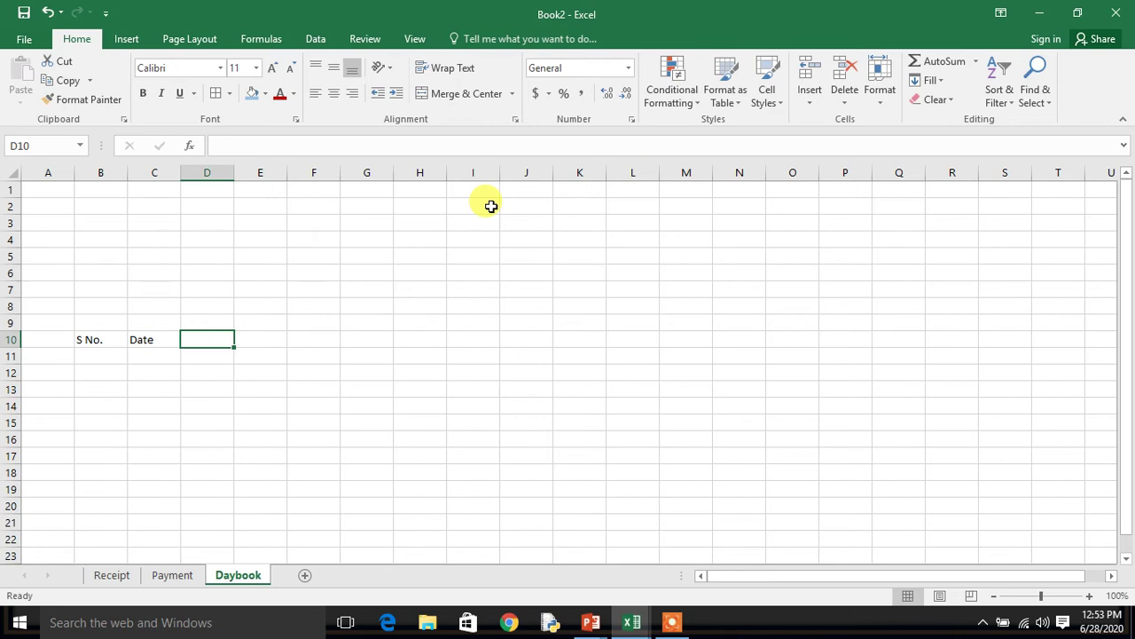
pyautogui.write('Day')
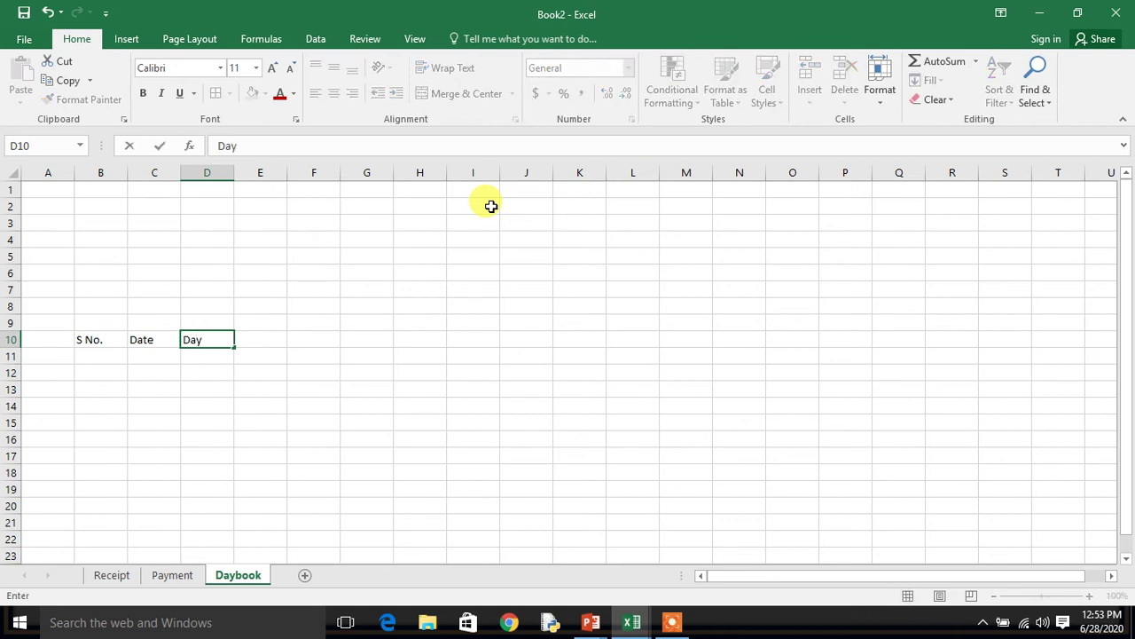
pyautogui.press('Tab')
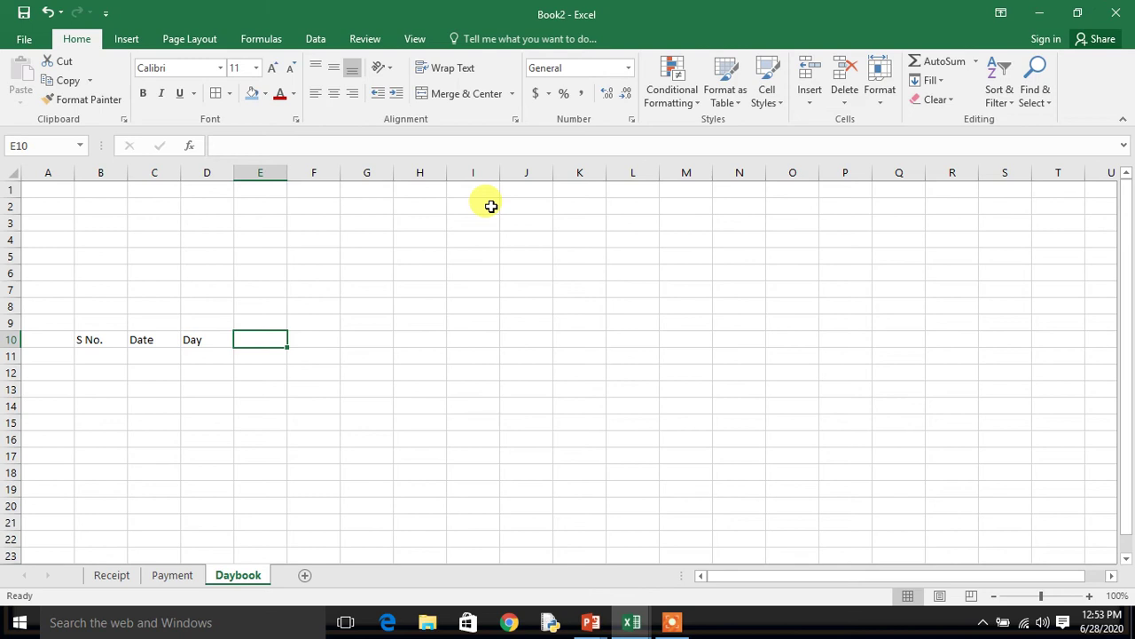
pyautogui.write('Receipt Amount')
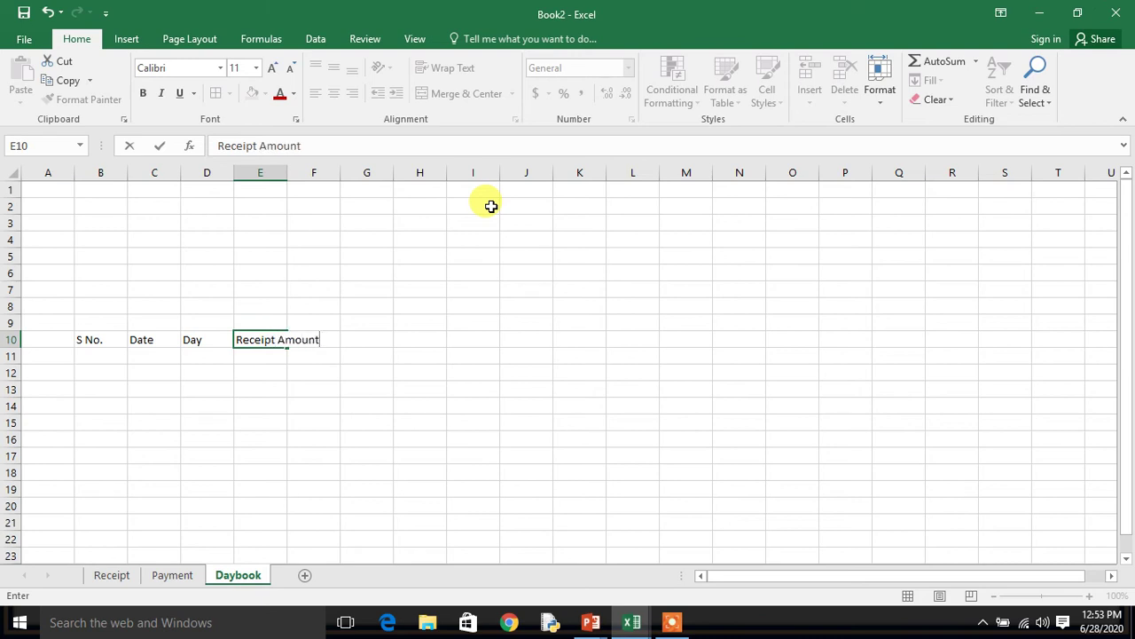
pyautogui.press('Tab')
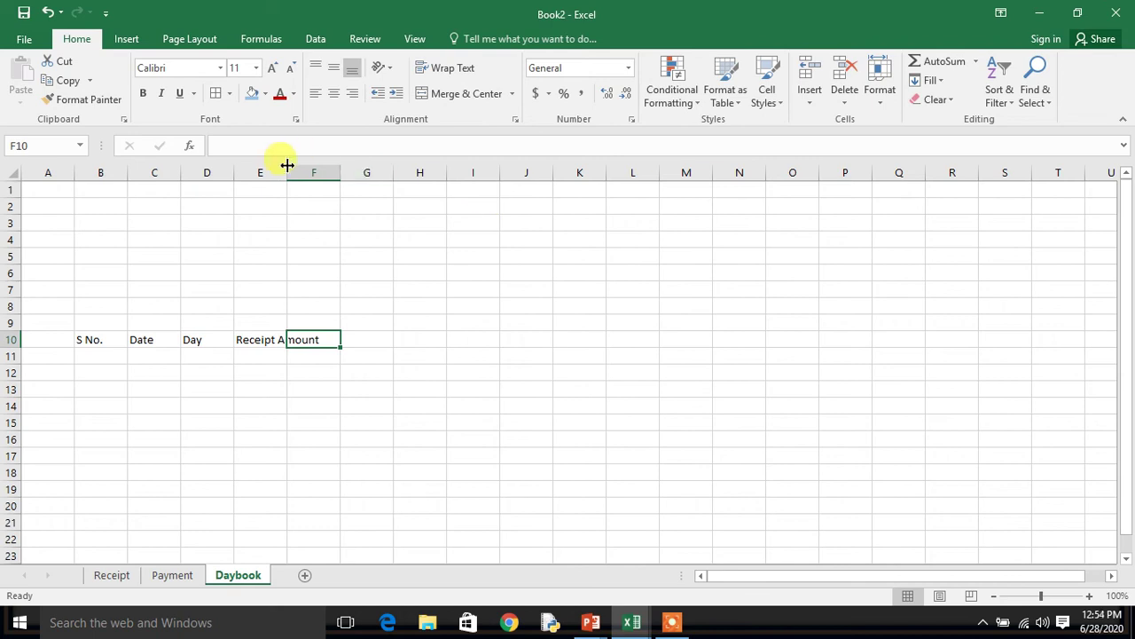
pyautogui.moveTo(289, 175); pyautogui.dragTo(366, 188)
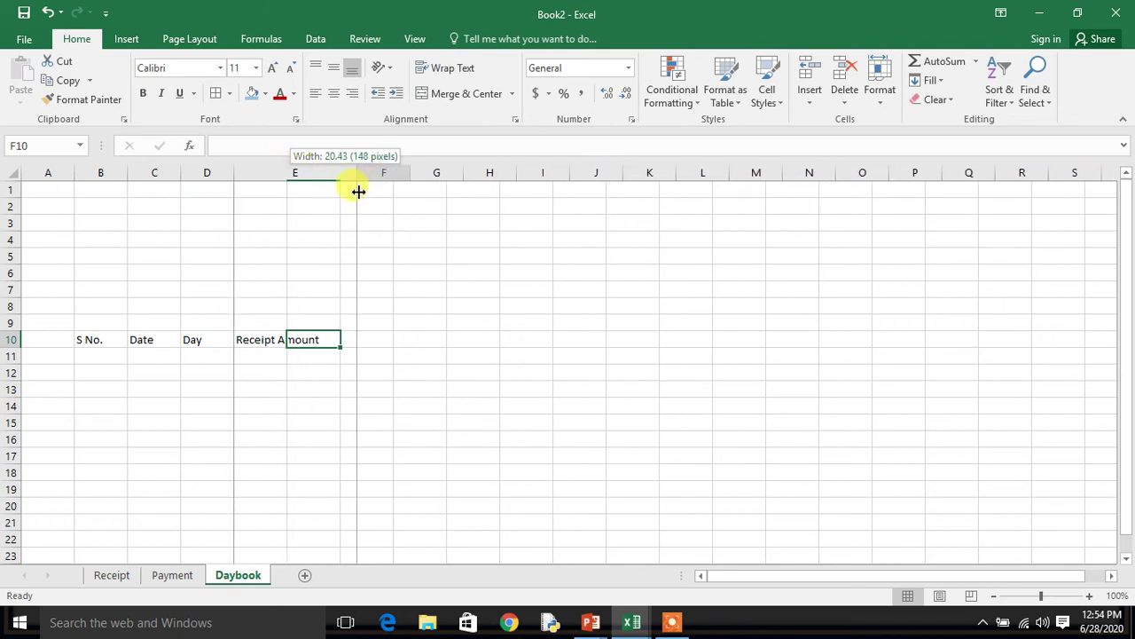
pyautogui.moveTo(366, 188); pyautogui.dragTo(354, 192)
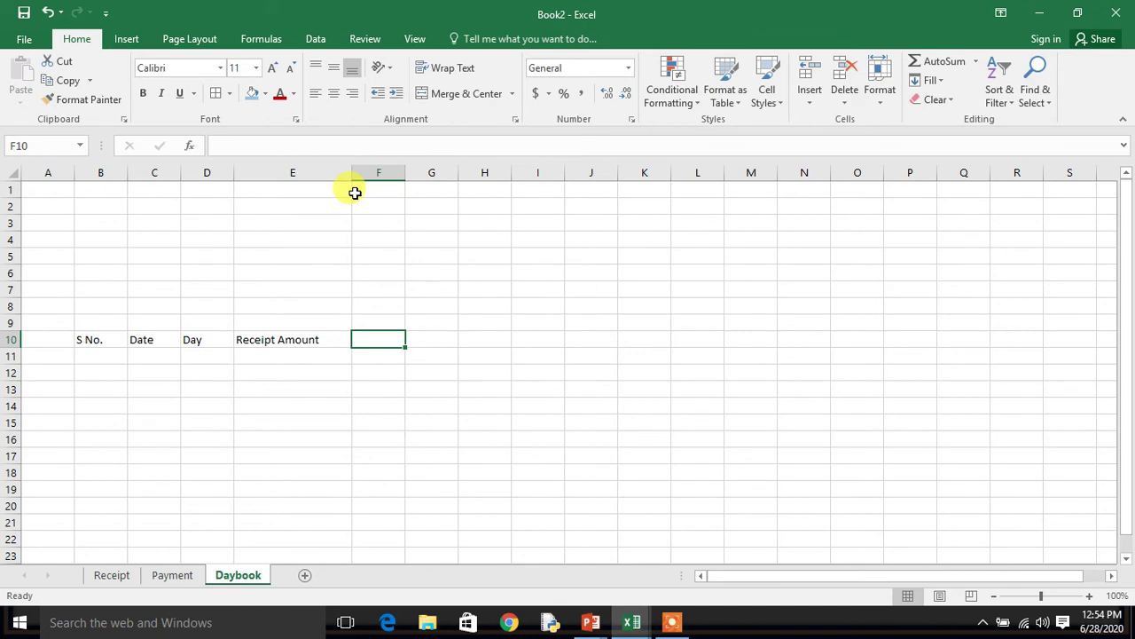
# Add Payment Amount, Balance of Day and Balance headers in F10:H10, widening columns F and G.
pyautogui.write('Payment')
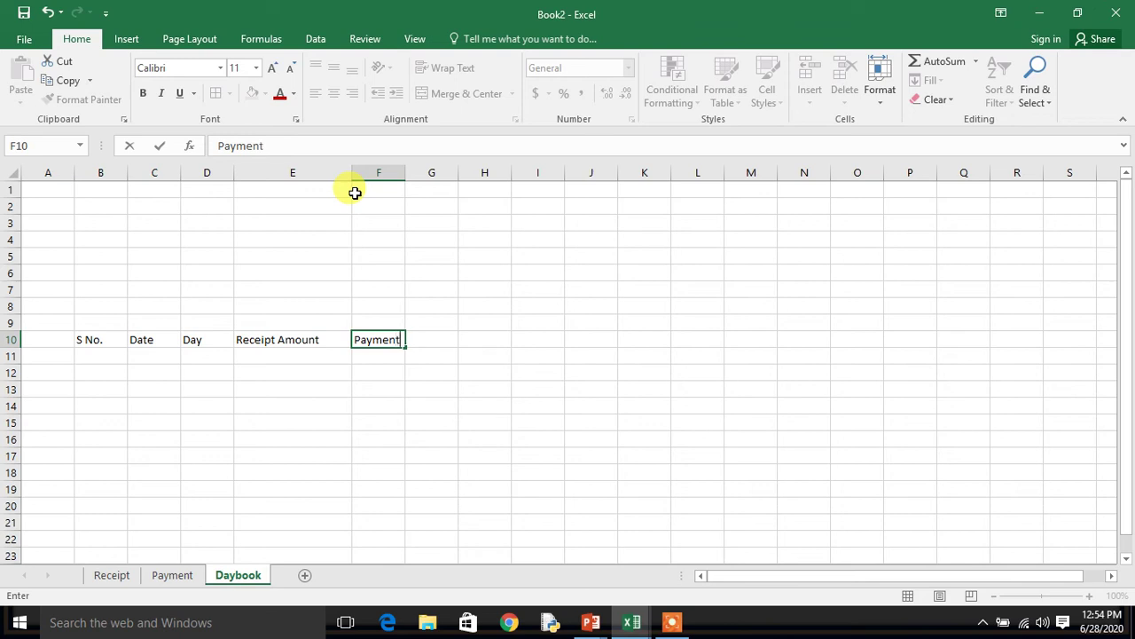
pyautogui.write(' Amount')
pyautogui.press('Return')
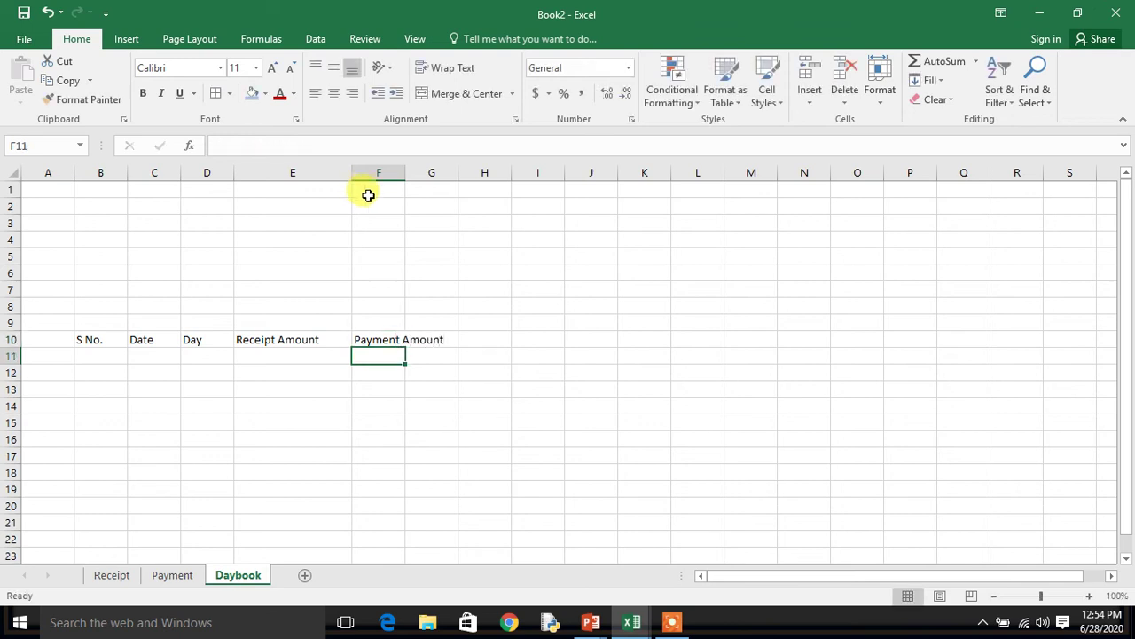
pyautogui.moveTo(405, 175); pyautogui.dragTo(473, 184)
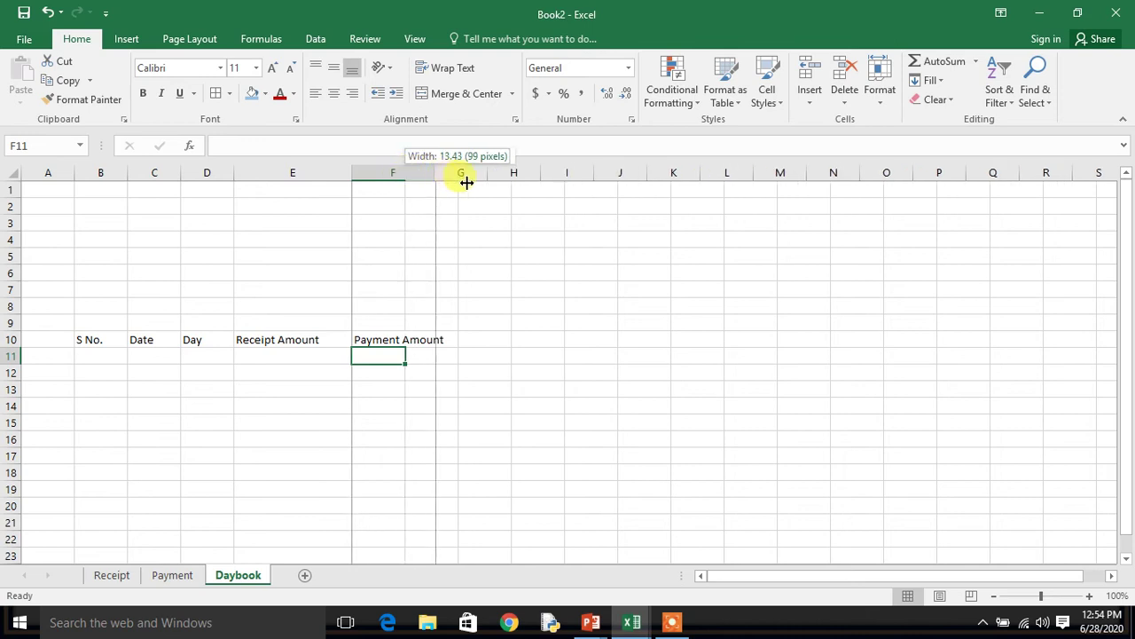
pyautogui.press('Up')
pyautogui.press('Right')
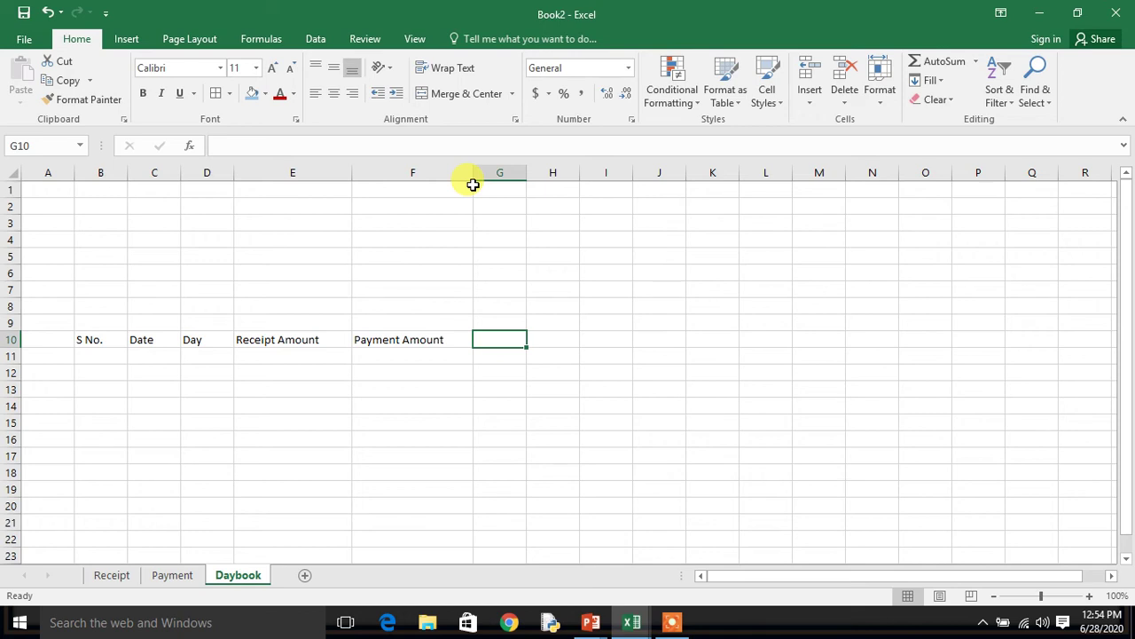
pyautogui.write('Balance of Day')
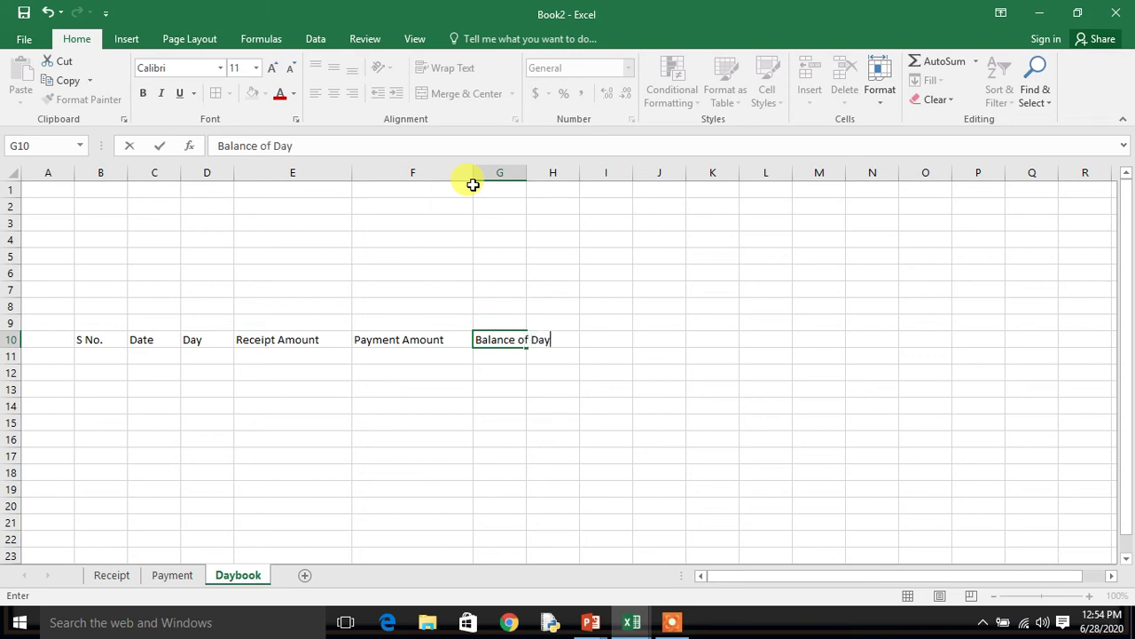
pyautogui.press('Tab')
pyautogui.moveTo(529, 176); pyautogui.dragTo(585, 185)
pyautogui.write('Balance')
pyautogui.press('Return')
pyautogui.press('Up')
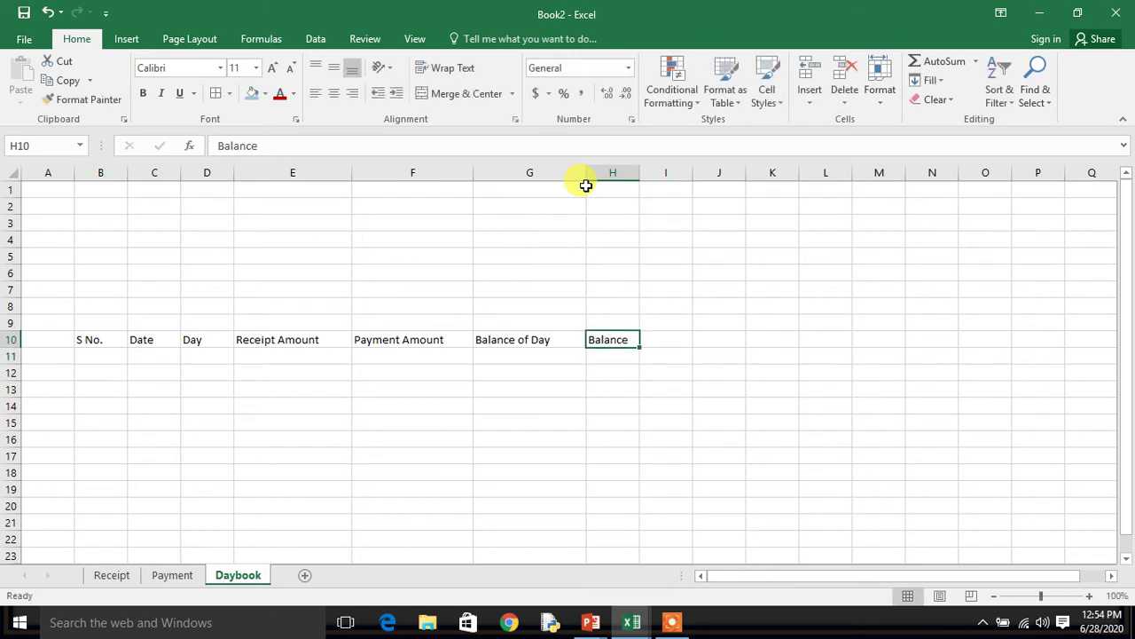
pyautogui.press('Left')
pyautogui.press('Left')
pyautogui.press('Left')
pyautogui.press('Left')
pyautogui.press('Left')
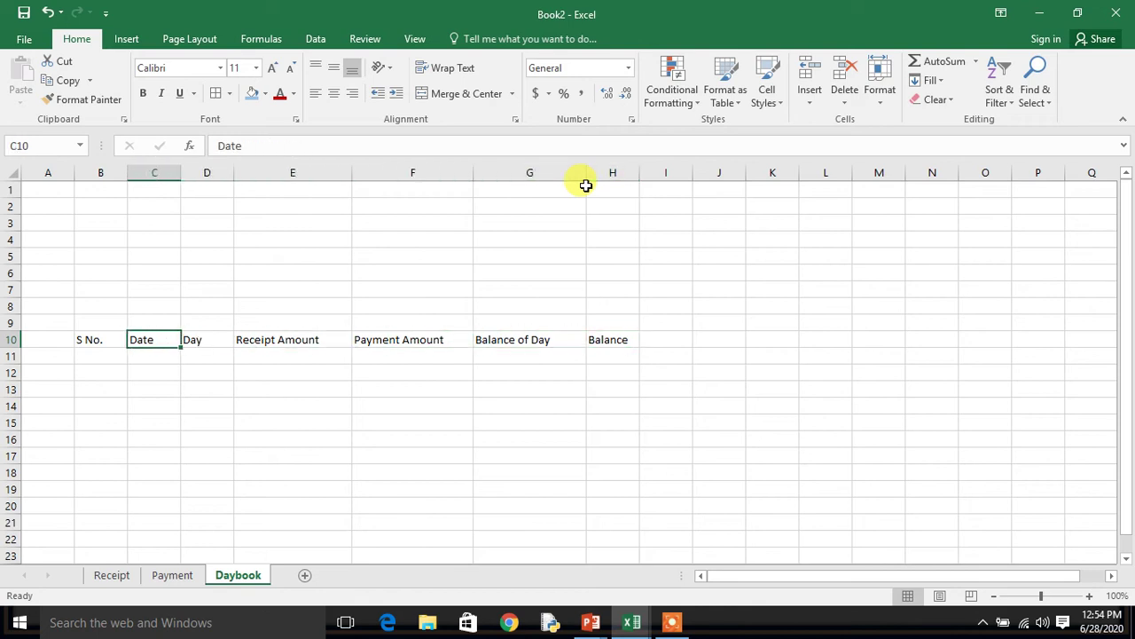
pyautogui.press('Left')
# Format headers B10:H10 as centred, bold, size 13, dark red text on light blue fill.
pyautogui.hotkey('shift', 'Right')
pyautogui.hotkey('shift', 'Right')
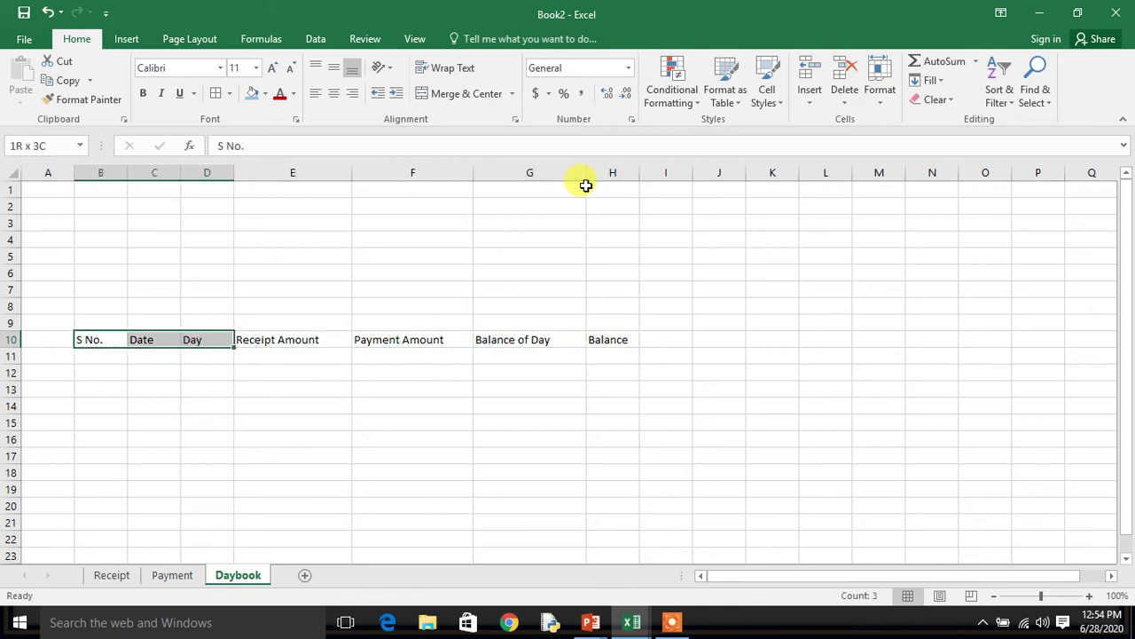
pyautogui.hotkey('shift', 'Right')
pyautogui.hotkey('shift', 'Right')
pyautogui.hotkey('shift', 'Right')
pyautogui.hotkey('shift', 'Right')
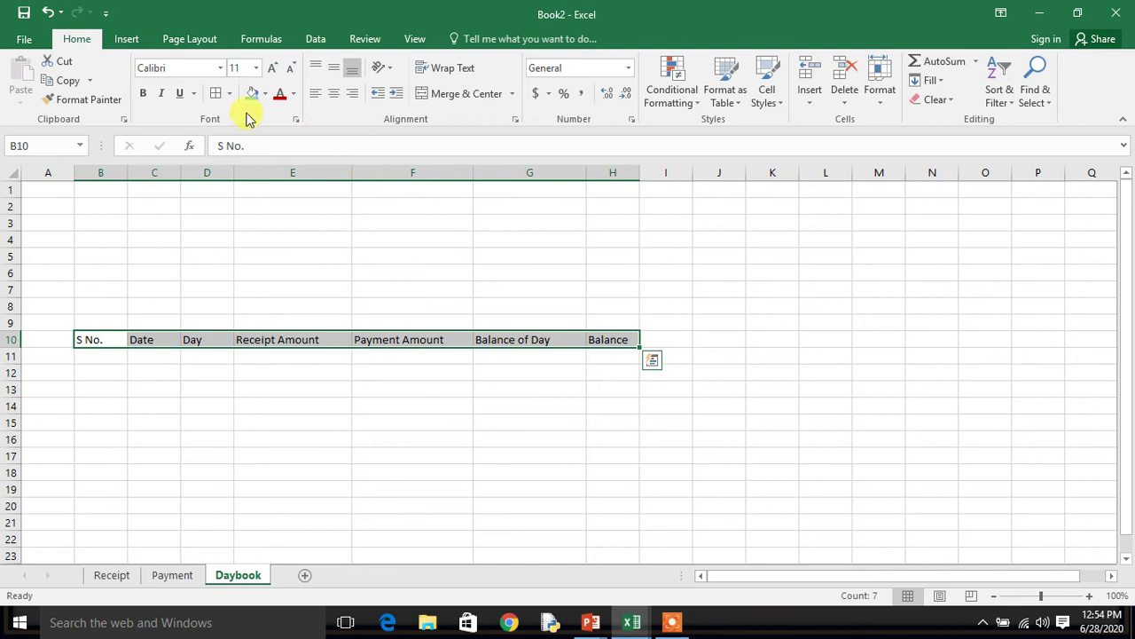
pyautogui.click(334, 95)
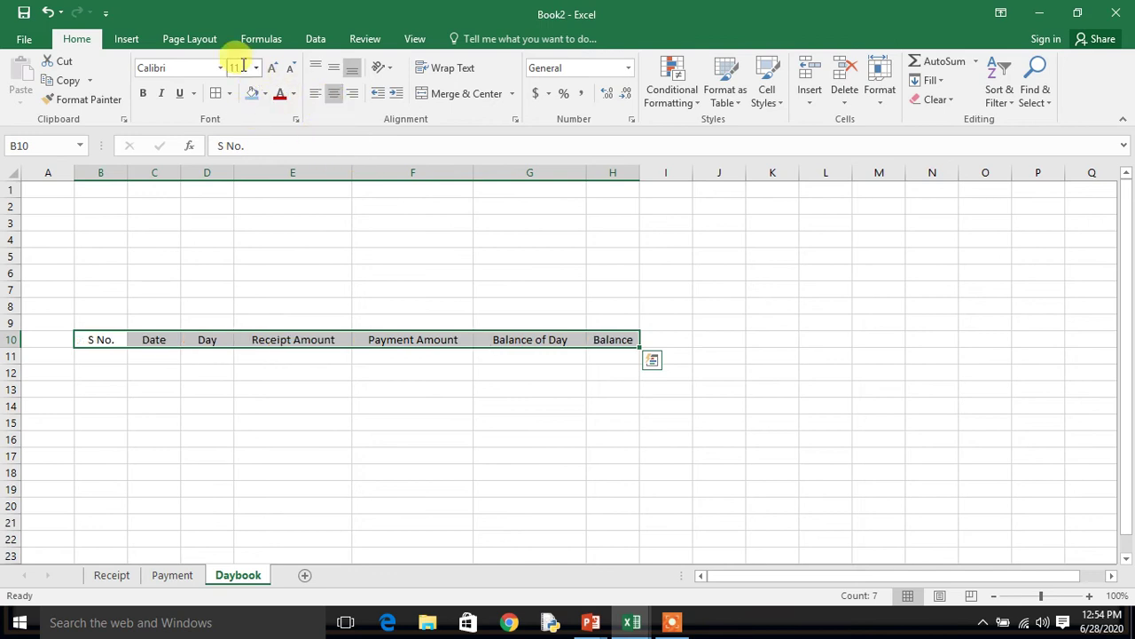
pyautogui.click(237, 68)
pyautogui.write('13')
pyautogui.press('Return')
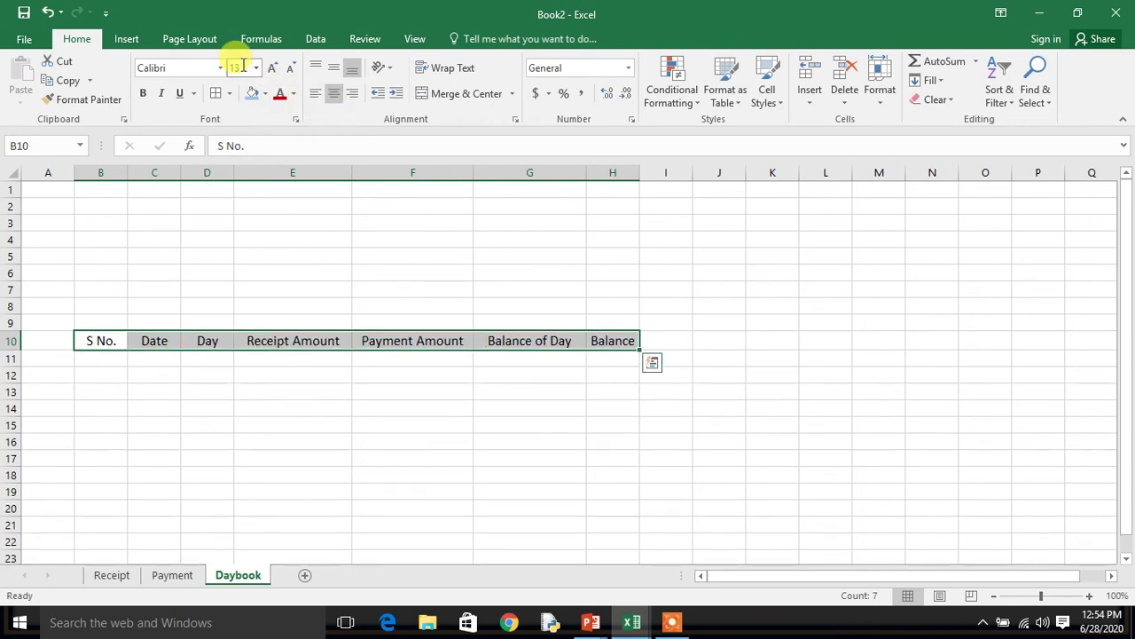
pyautogui.click(147, 96)
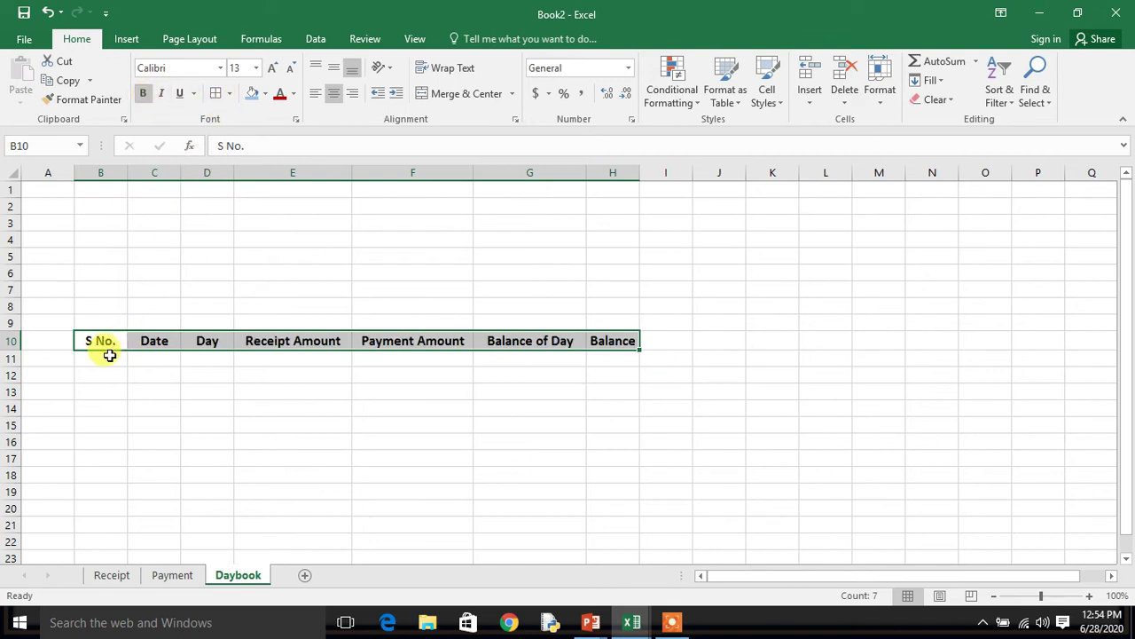
pyautogui.click(251, 93)
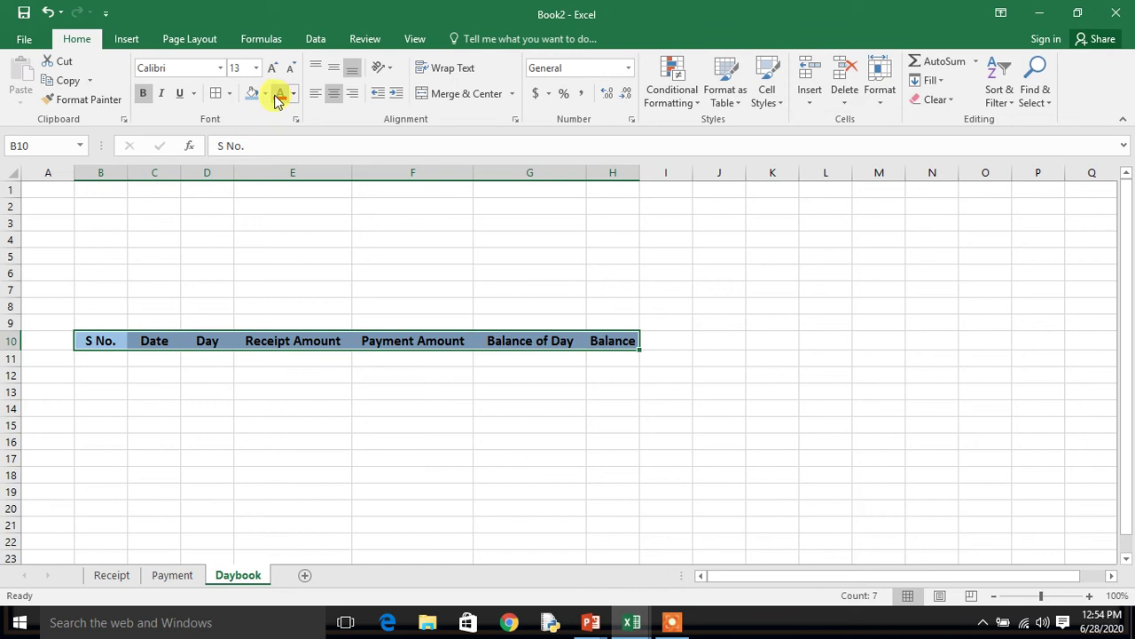
pyautogui.click(279, 93)
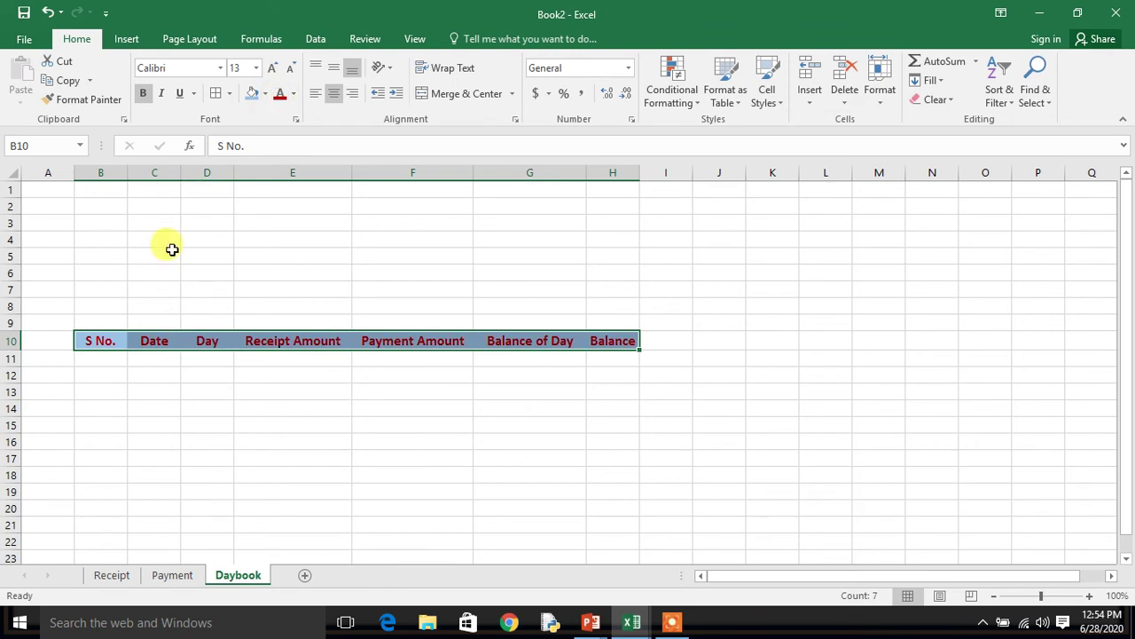
pyautogui.click(116, 360)
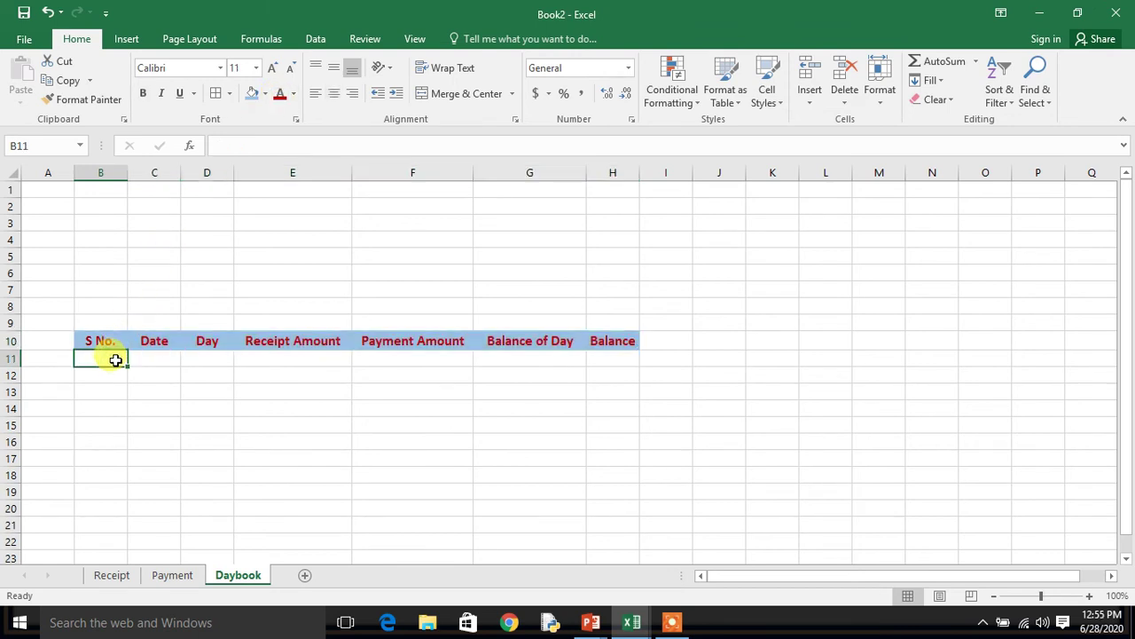
pyautogui.click(113, 338)
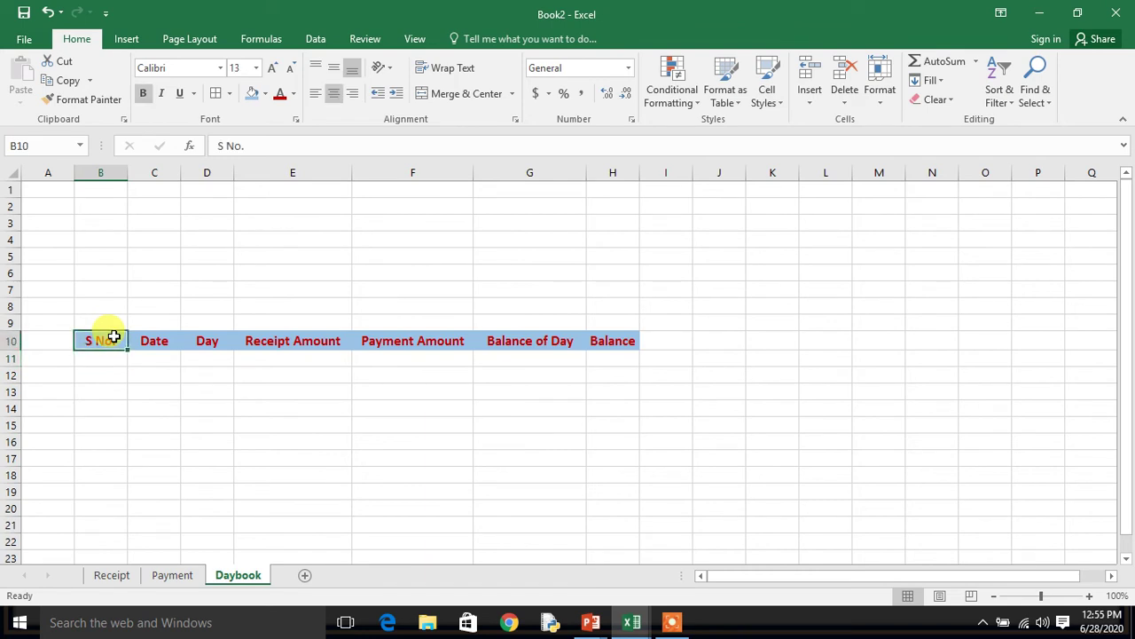
pyautogui.click(107, 355)
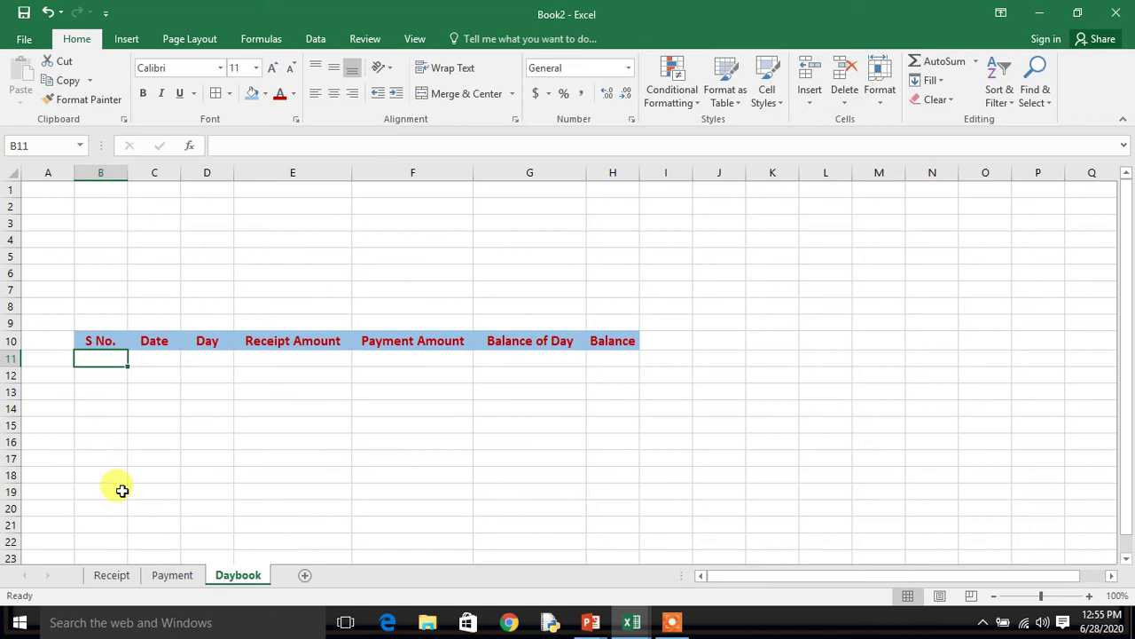
# Enter 1 in B11 and fill a column series of serial numbers up to 365.
pyautogui.write('1')
pyautogui.press('Return')
pyautogui.press('Up')
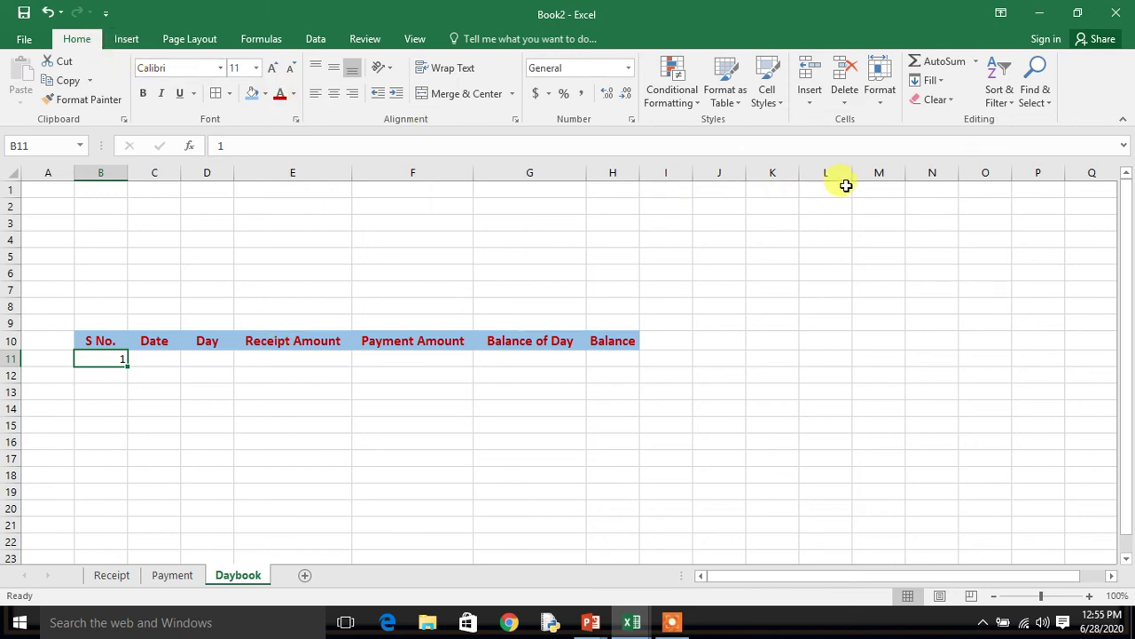
pyautogui.click(941, 82)
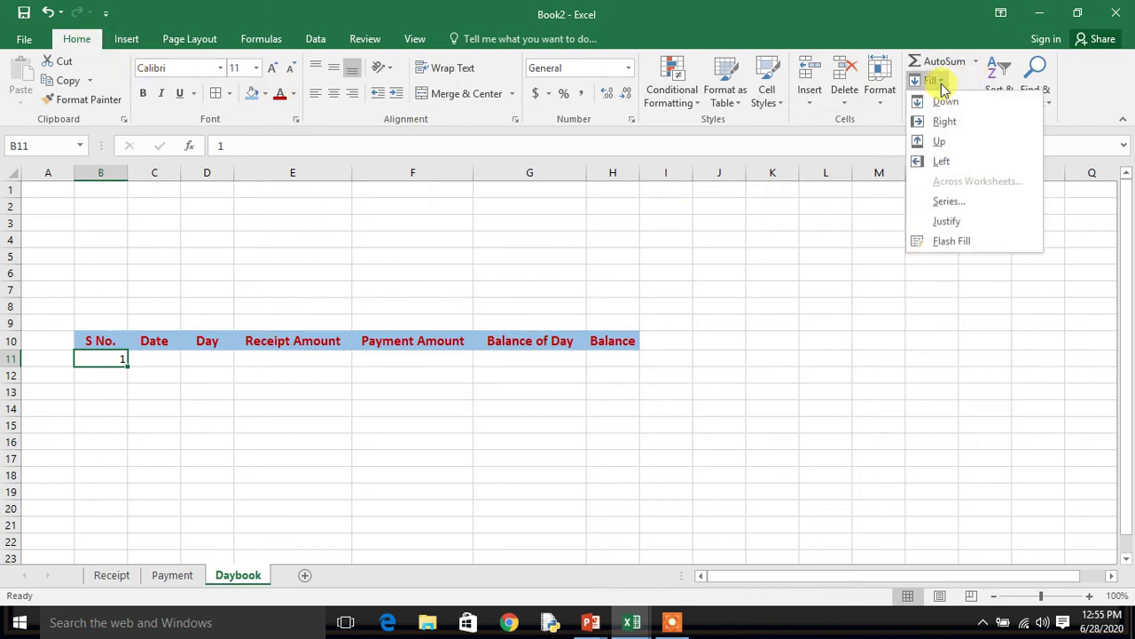
pyautogui.click(936, 202)
pyautogui.click(600, 334)
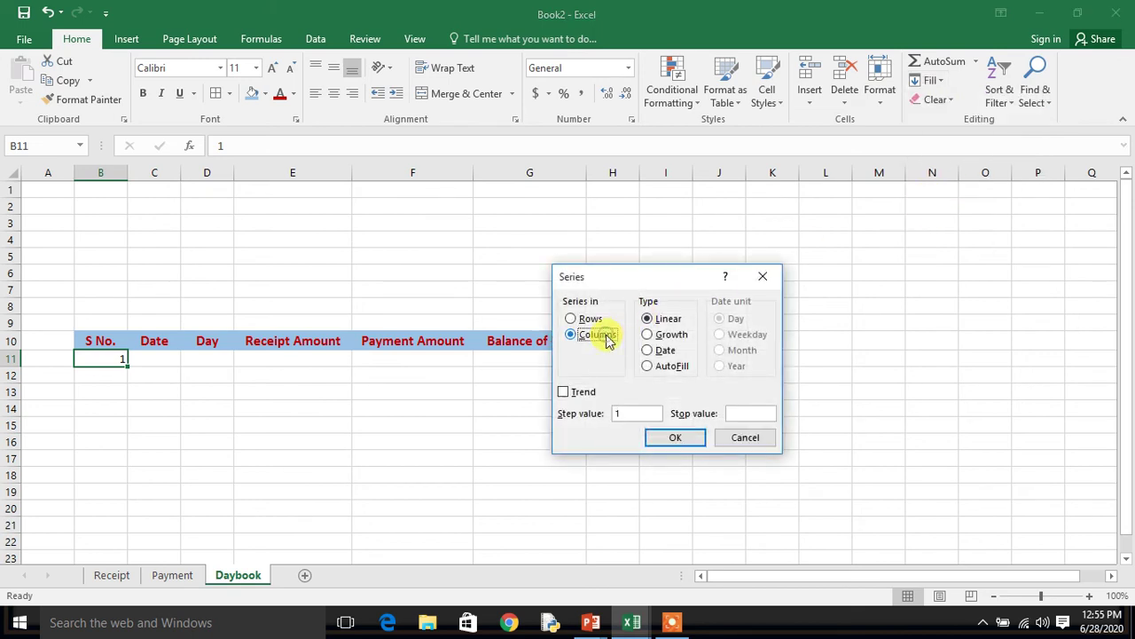
pyautogui.click(736, 414)
pyautogui.write('365')
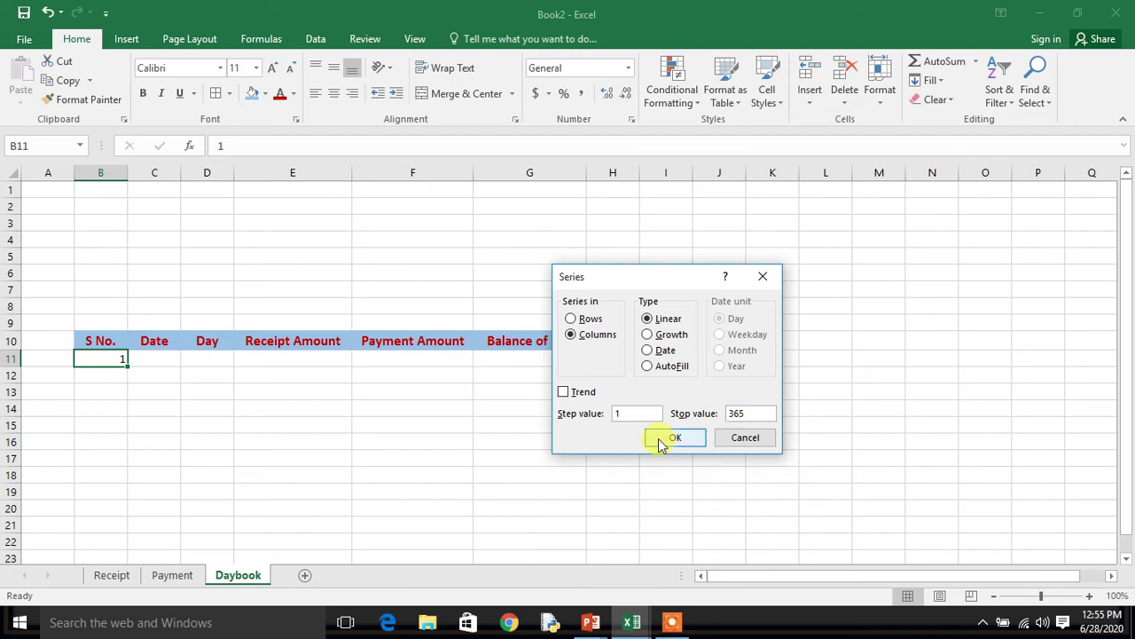
pyautogui.click(658, 437)
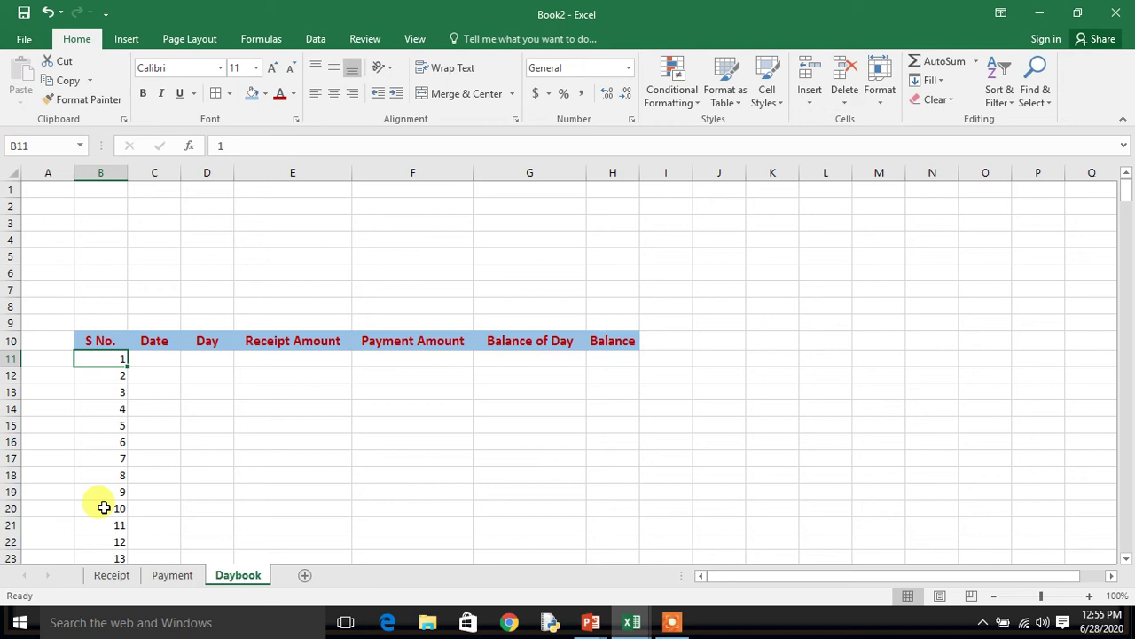
# Check the numbering reaches the last row, then return to cell C11.
pyautogui.hotkey('ctrl', 'Down')
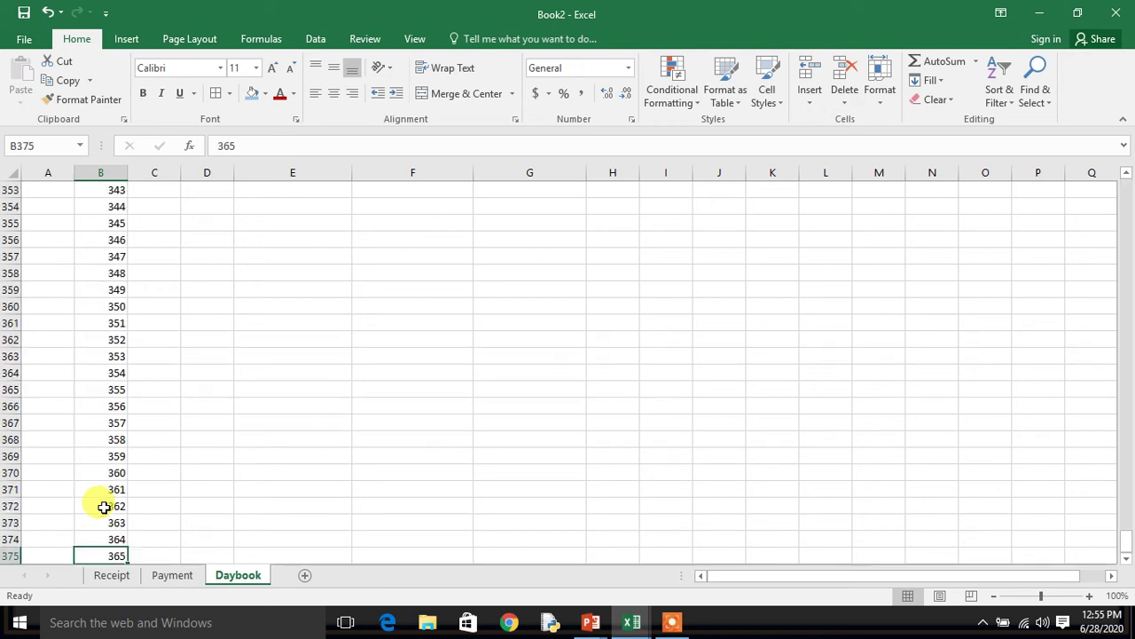
pyautogui.hotkey('ctrl', 'Up')
pyautogui.press('Up')
pyautogui.press('Up')
pyautogui.press('Up')
pyautogui.press('Down')
pyautogui.press('Down')
pyautogui.press('Down')
pyautogui.press('Right')
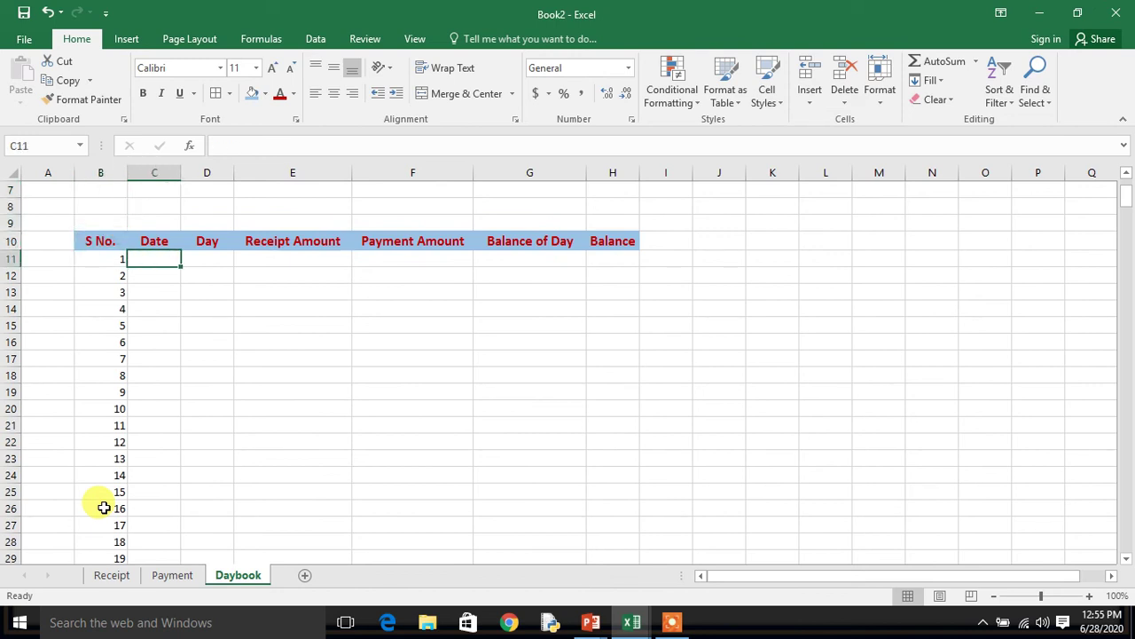
# Enter 4/1/2020 in C11, fill consecutive dates down, and widen column C.
pyautogui.write('4/')
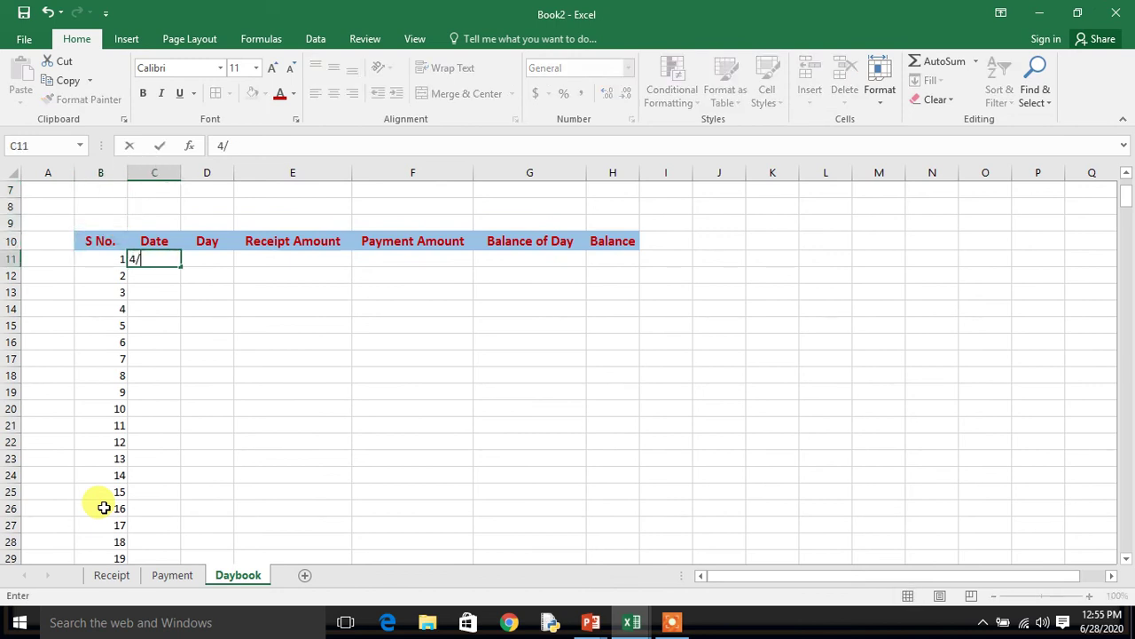
pyautogui.write('1/')
pyautogui.write('2020')
pyautogui.press('Return')
pyautogui.press('Up')
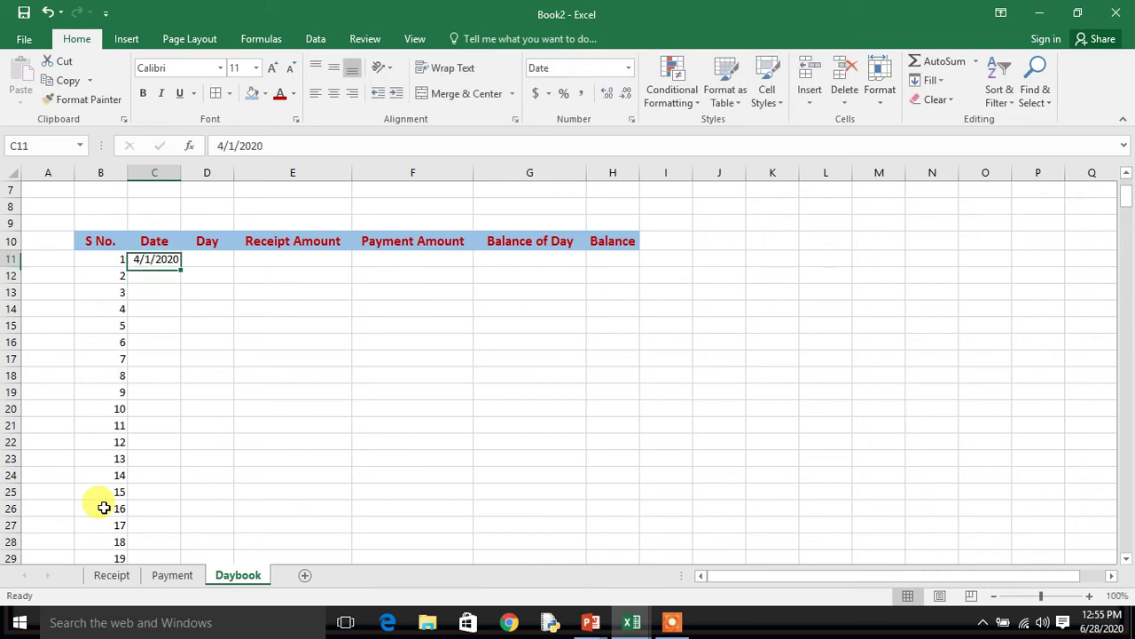
pyautogui.doubleClick(180, 268)
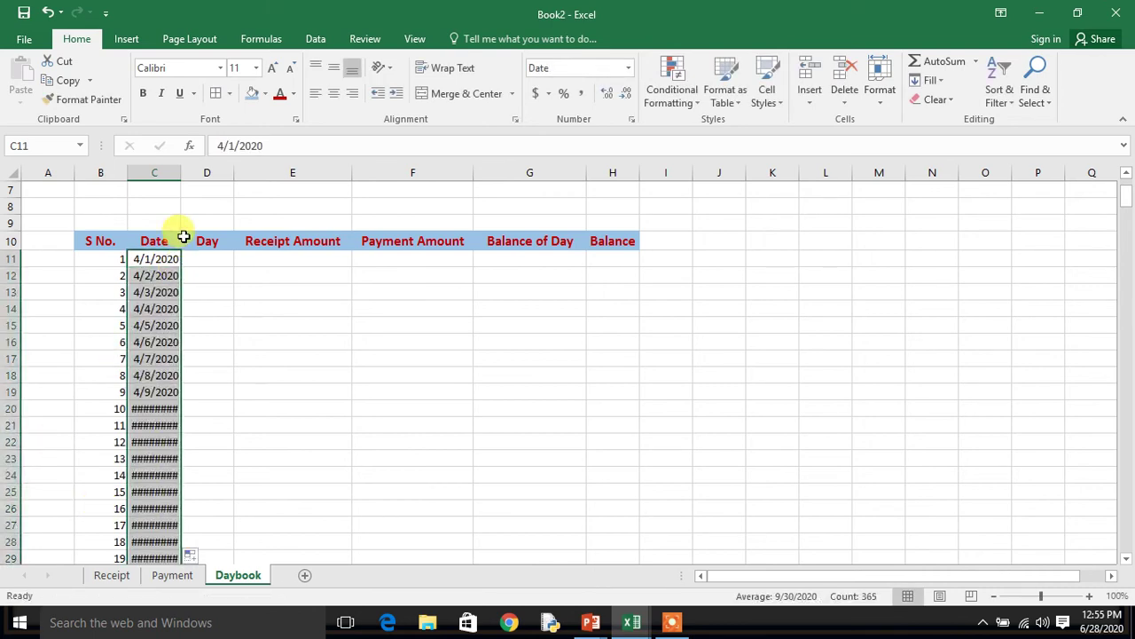
pyautogui.moveTo(180, 174); pyautogui.dragTo(201, 175)
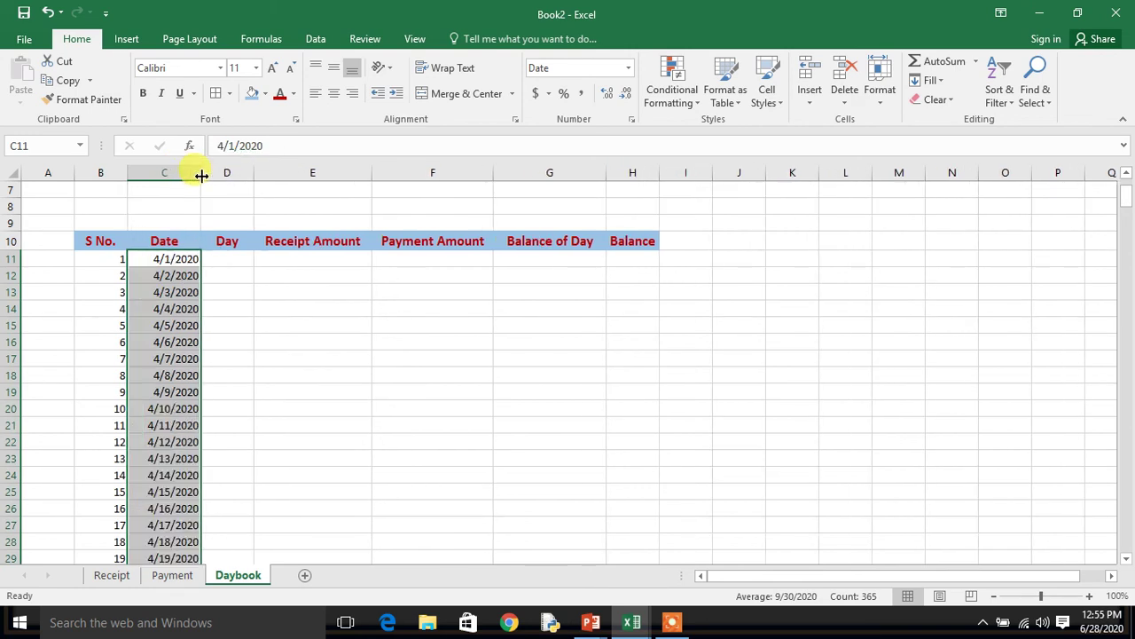
# Step through the filled dates to confirm they continue into May.
pyautogui.click(186, 257)
pyautogui.press('Down')
pyautogui.press('Down')
pyautogui.press('Down')
pyautogui.press('Down')
pyautogui.press('Down')
pyautogui.press('Down')
pyautogui.press('Down')
pyautogui.press('Down')
pyautogui.press('Down')
pyautogui.press('Down')
pyautogui.press('Down')
pyautogui.press('Down')
pyautogui.press('Down')
pyautogui.press('Down')
pyautogui.press('Down')
pyautogui.press('Down')
pyautogui.press('Down')
pyautogui.press('Down')
pyautogui.press('Up')
pyautogui.press('Up')
pyautogui.press('Up')
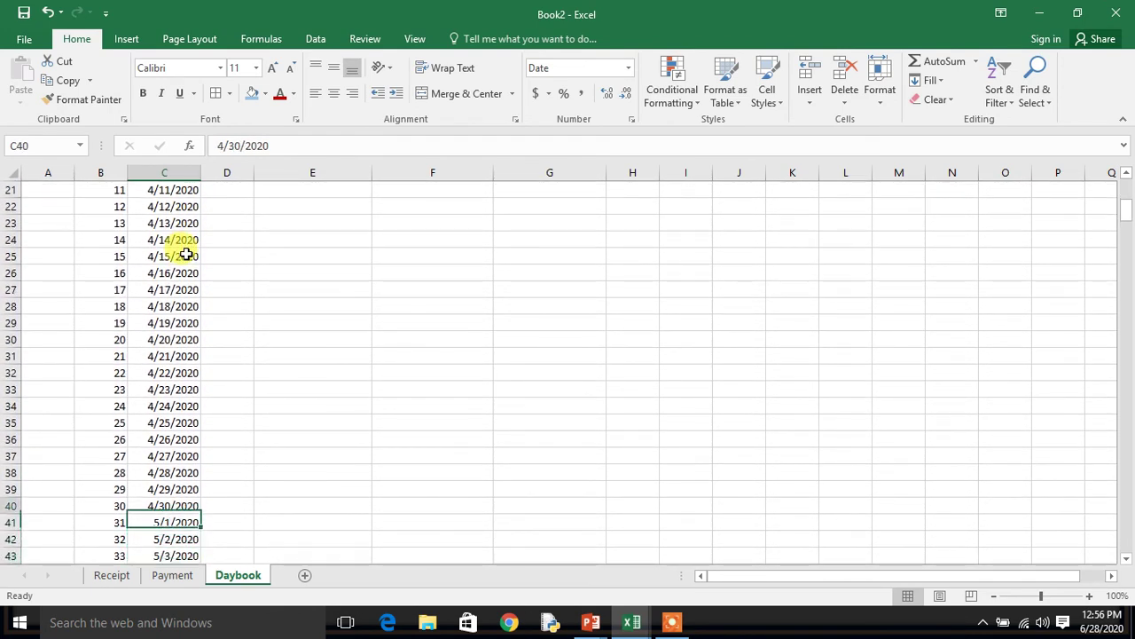
pyautogui.press('Down')
pyautogui.press('Up')
pyautogui.press('Up')
pyautogui.press('Up')
pyautogui.press('Up')
pyautogui.press('Up')
pyautogui.press('Up')
pyautogui.press('Up')
pyautogui.press('Up')
pyautogui.press('Up')
pyautogui.press('Up')
pyautogui.press('Down')
pyautogui.press('Down')
pyautogui.press('Down')
pyautogui.press('Down')
pyautogui.press('Down')
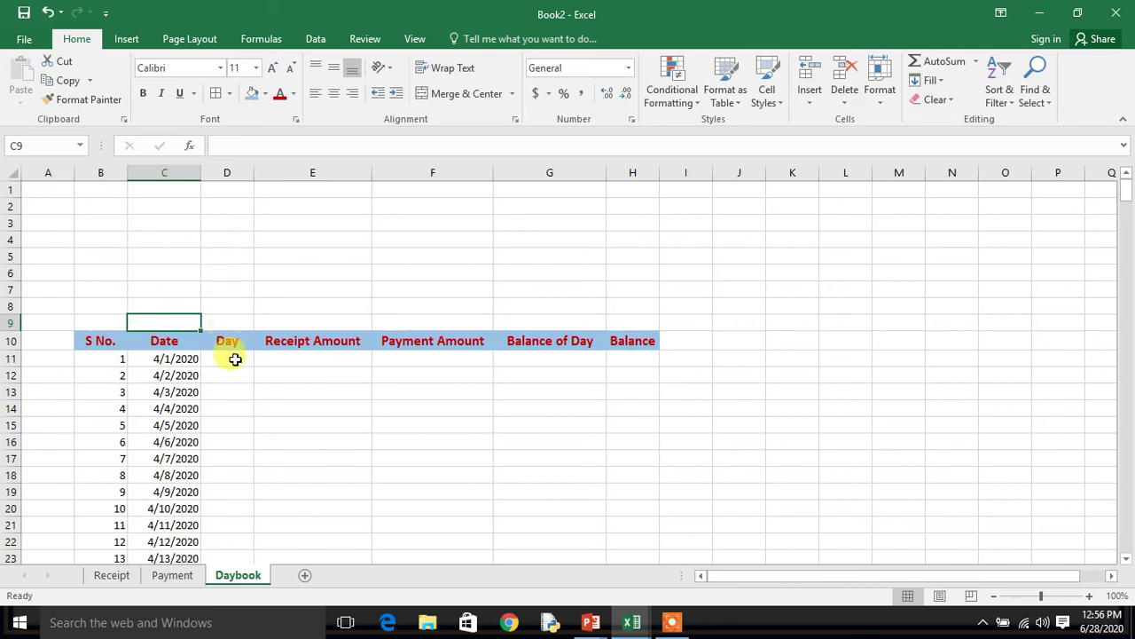
# Widen column D and fill =TEXT(C11,"ddd") down it, starting with Wed.
pyautogui.moveTo(255, 172); pyautogui.dragTo(268, 172)
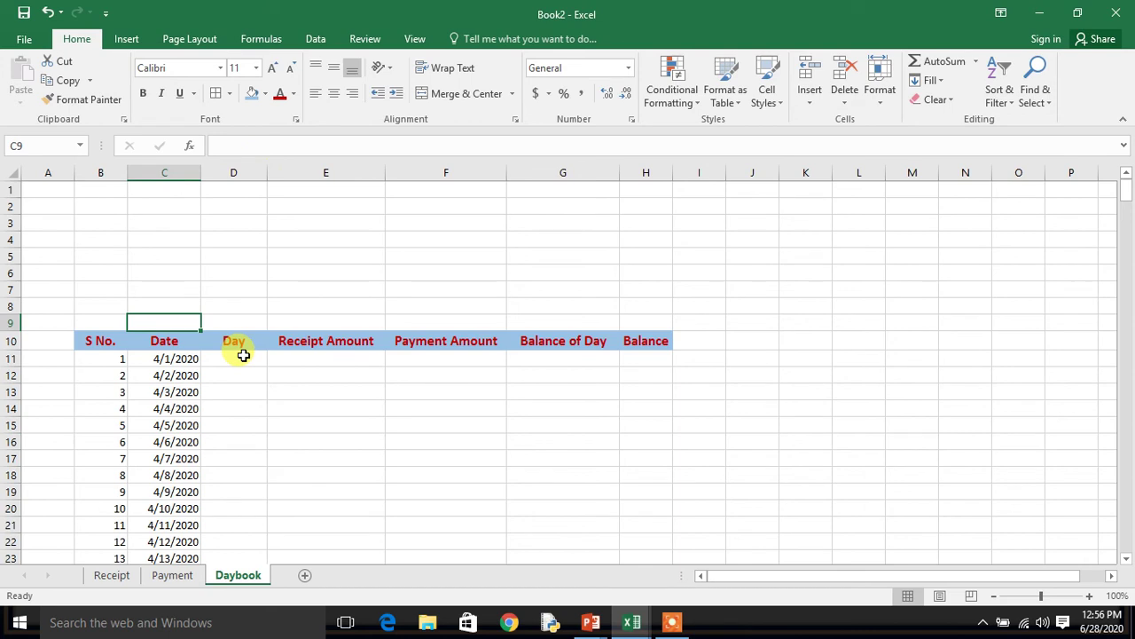
pyautogui.click(243, 356)
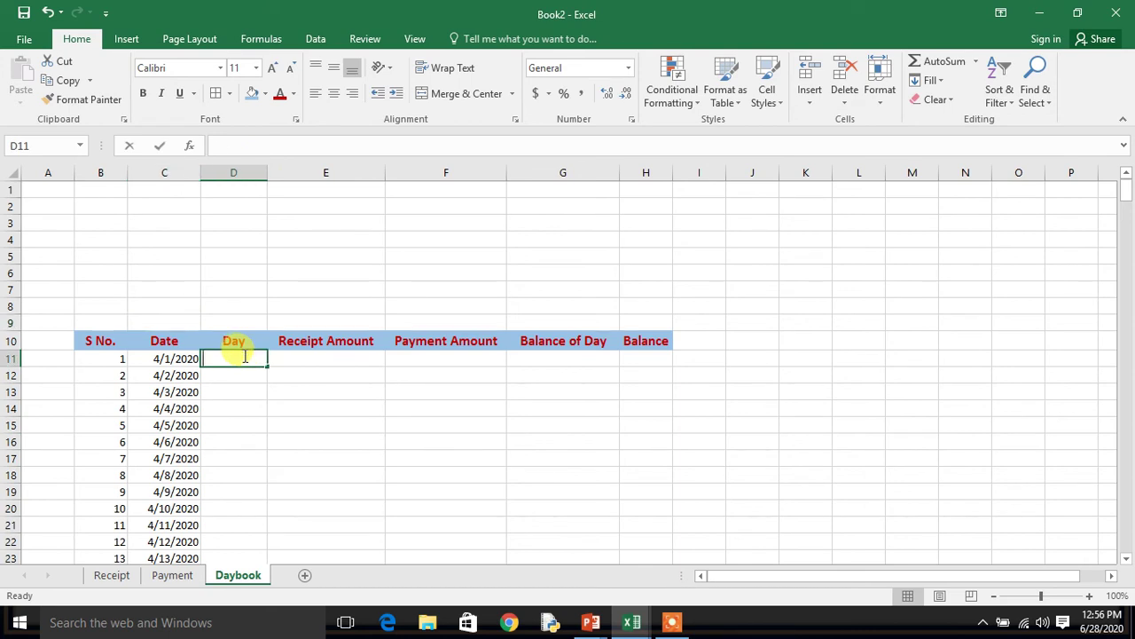
pyautogui.write('=text')
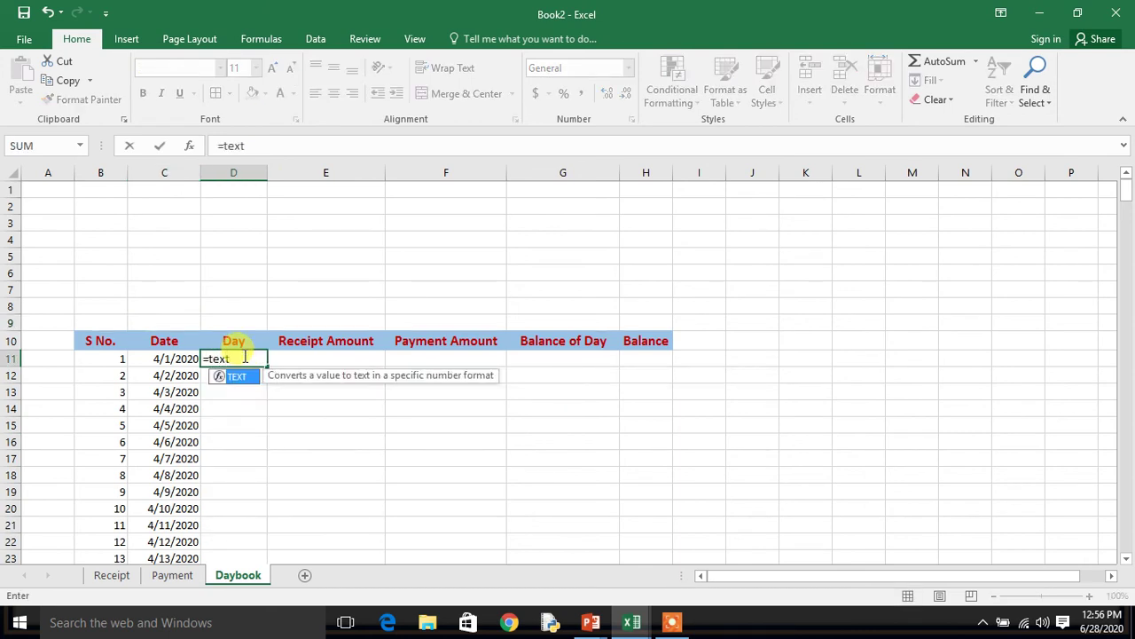
pyautogui.write('(')
pyautogui.click(164, 359)
pyautogui.write(',"ddd")')
pyautogui.press('Return')
pyautogui.press('Up')
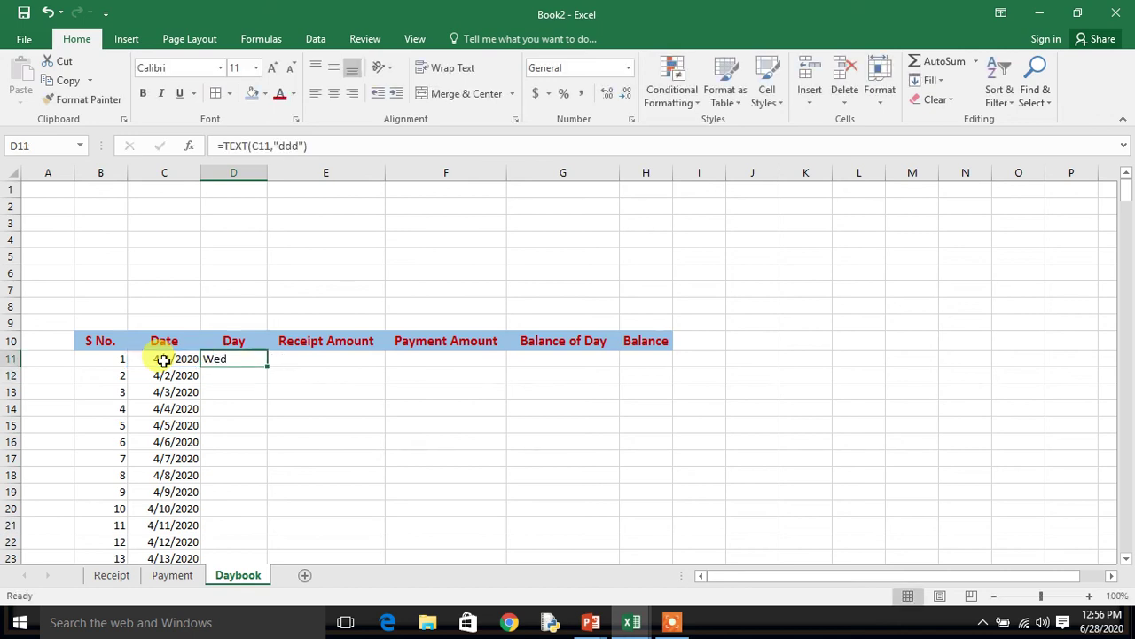
pyautogui.doubleClick(266, 366)
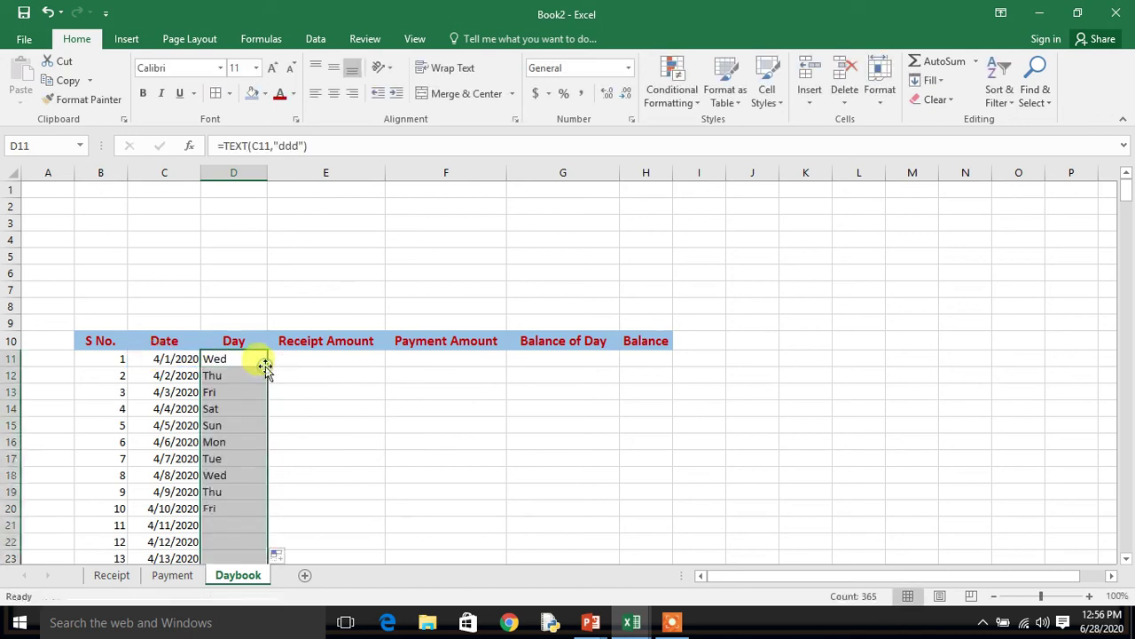
pyautogui.click(255, 387)
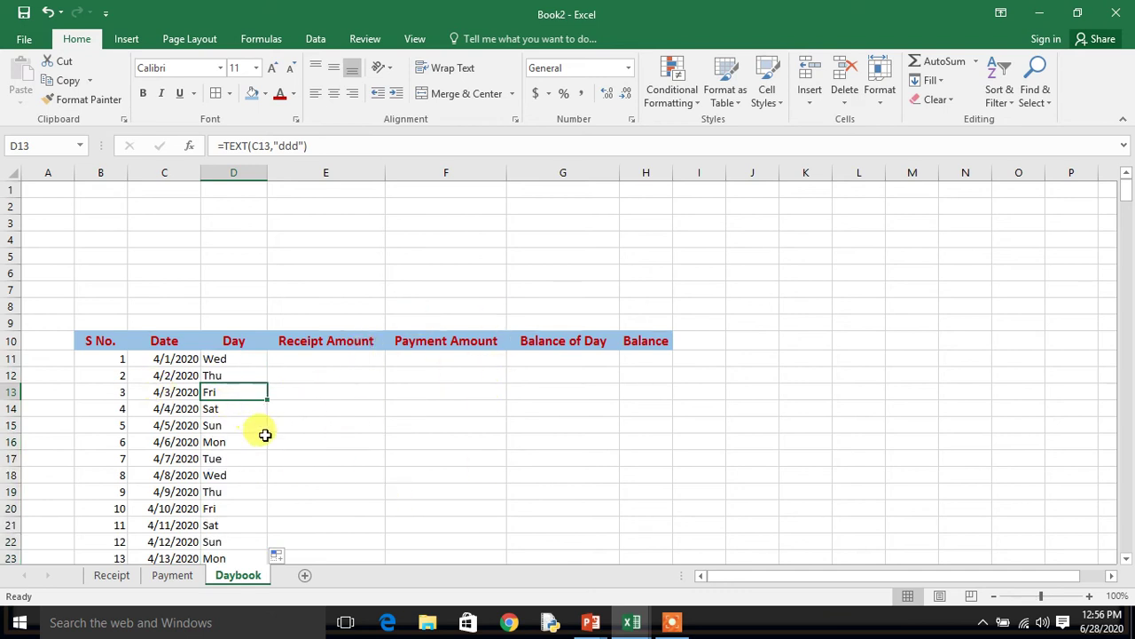
# Select the whole Daybook table with Ctrl+A and apply All Borders.
pyautogui.click(444, 390)
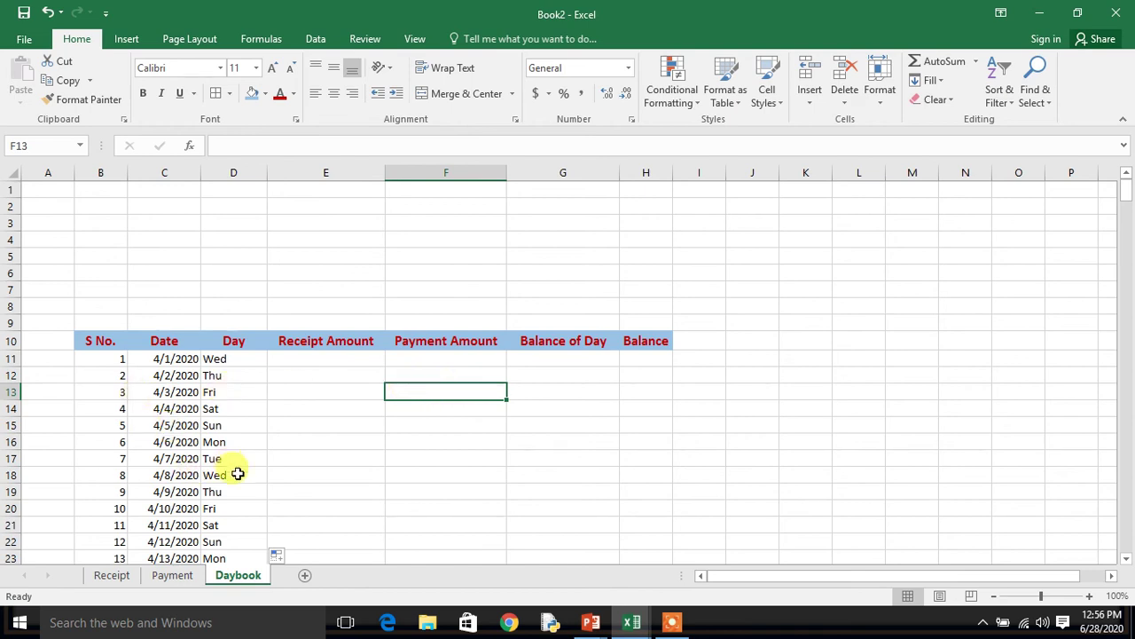
pyautogui.click(182, 460)
pyautogui.hotkey('ctrl', 'a')
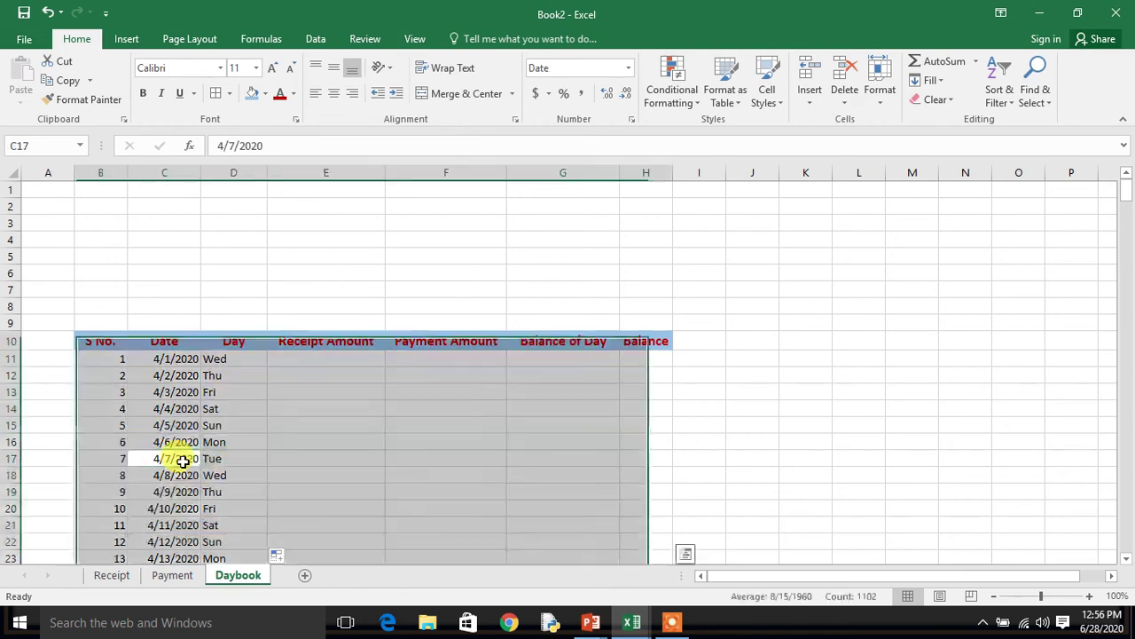
pyautogui.click(215, 93)
pyautogui.click(306, 385)
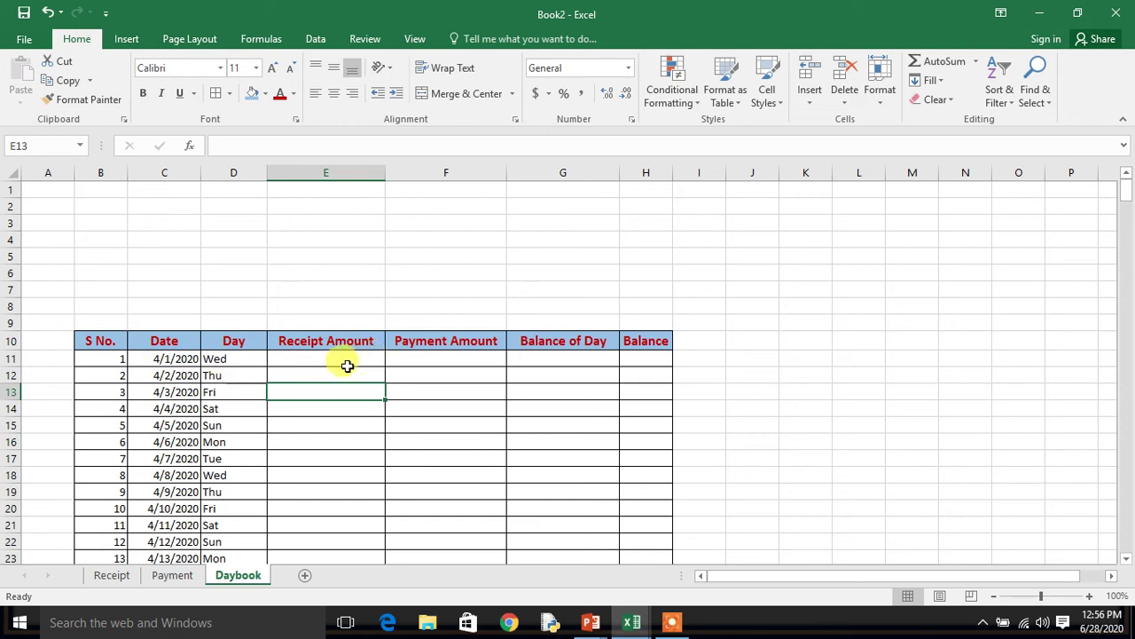
pyautogui.click(320, 360)
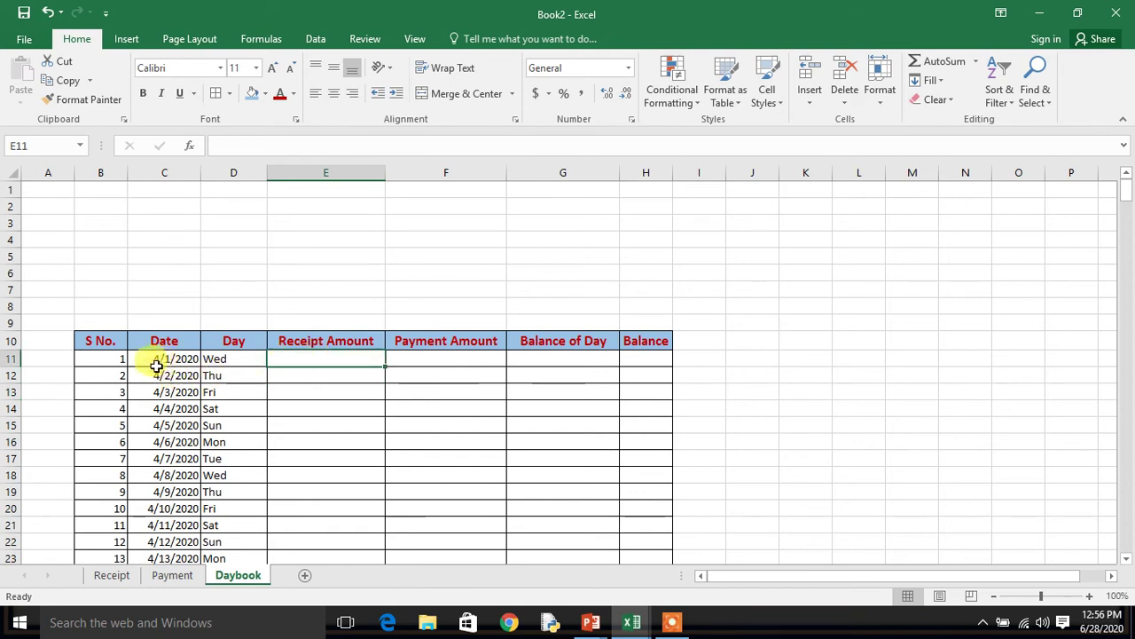
# Check the first two amounts on the Receipt sheet, then return to Daybook.
pyautogui.click(112, 576)
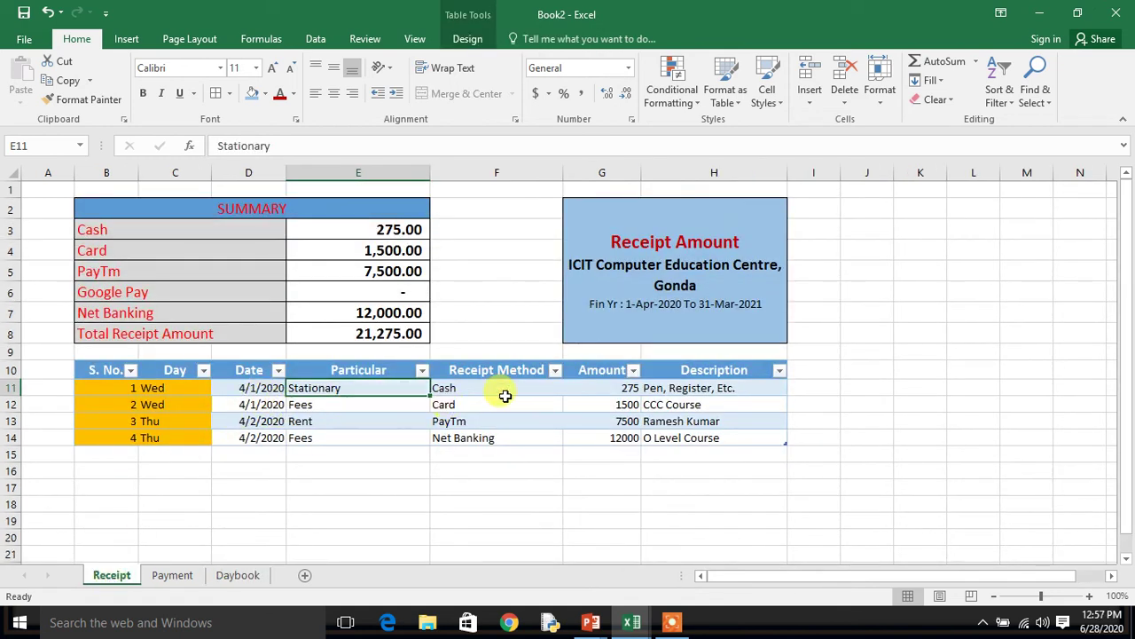
pyautogui.click(586, 392)
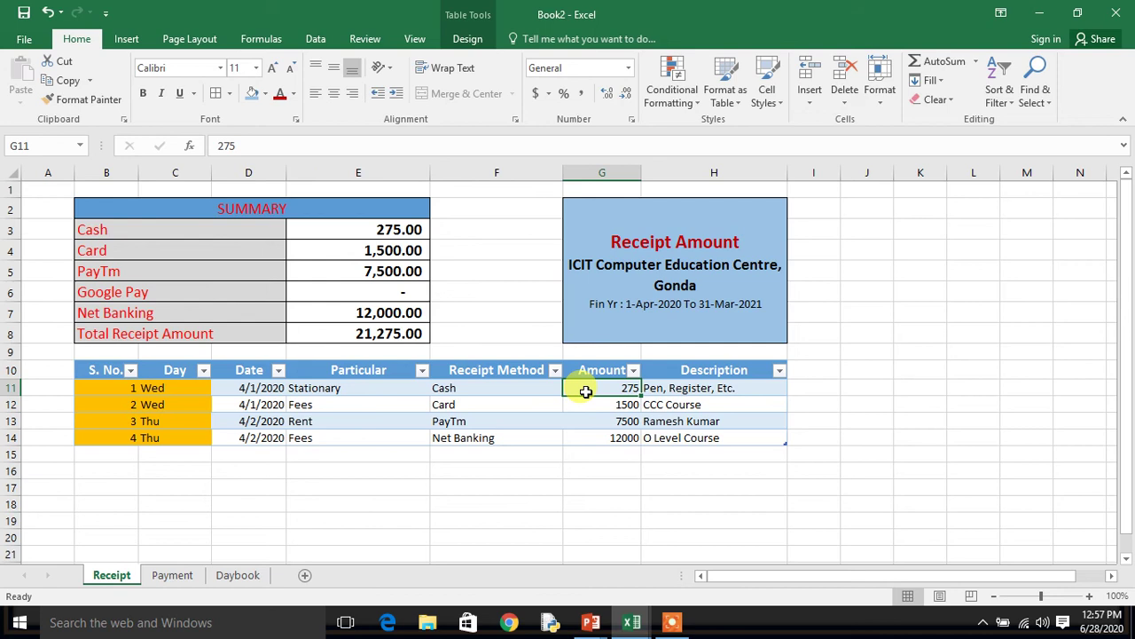
pyautogui.hotkey('shift', 'Down')
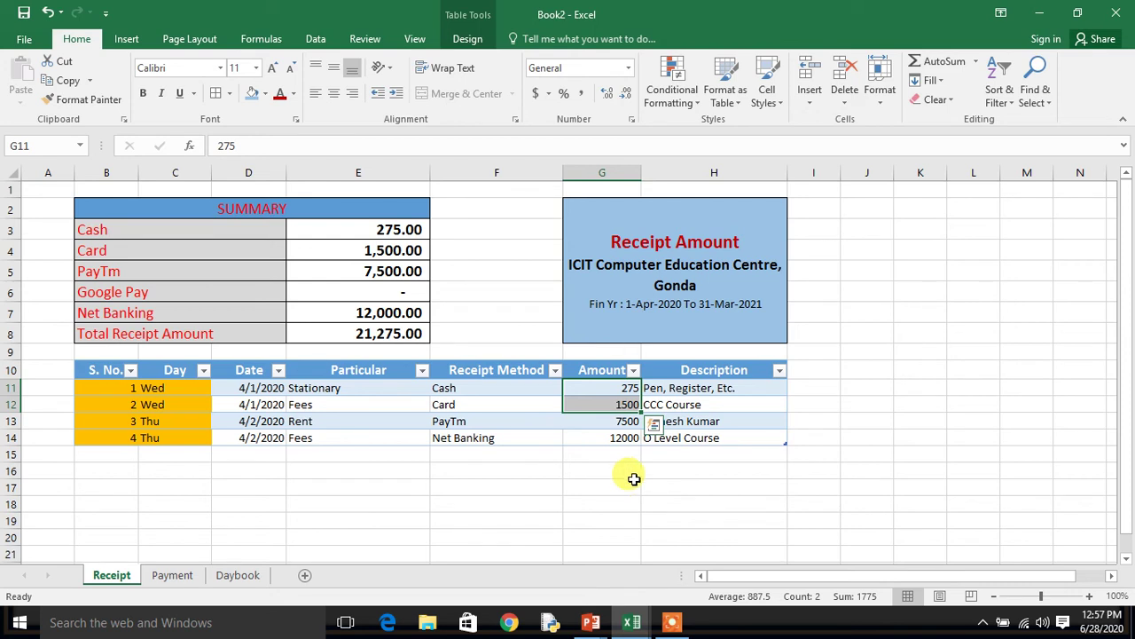
pyautogui.click(246, 574)
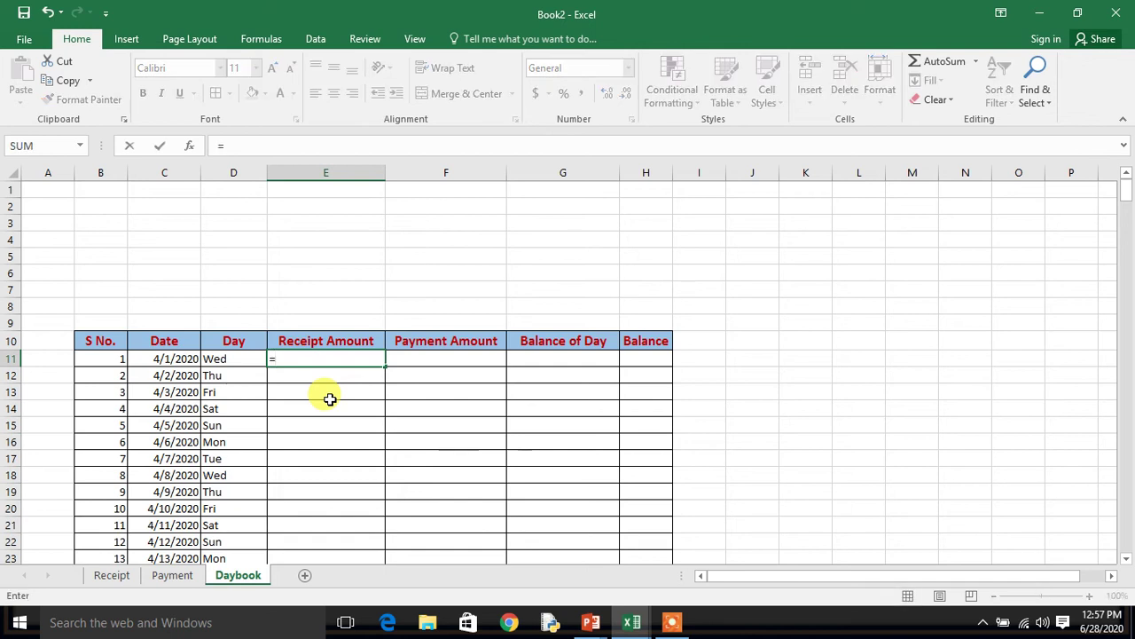
# Enter =SUMIF(Table1[Date],Daybook!C11,Table1[Amount]) in E11, returning 1775.
pyautogui.write('sumif')
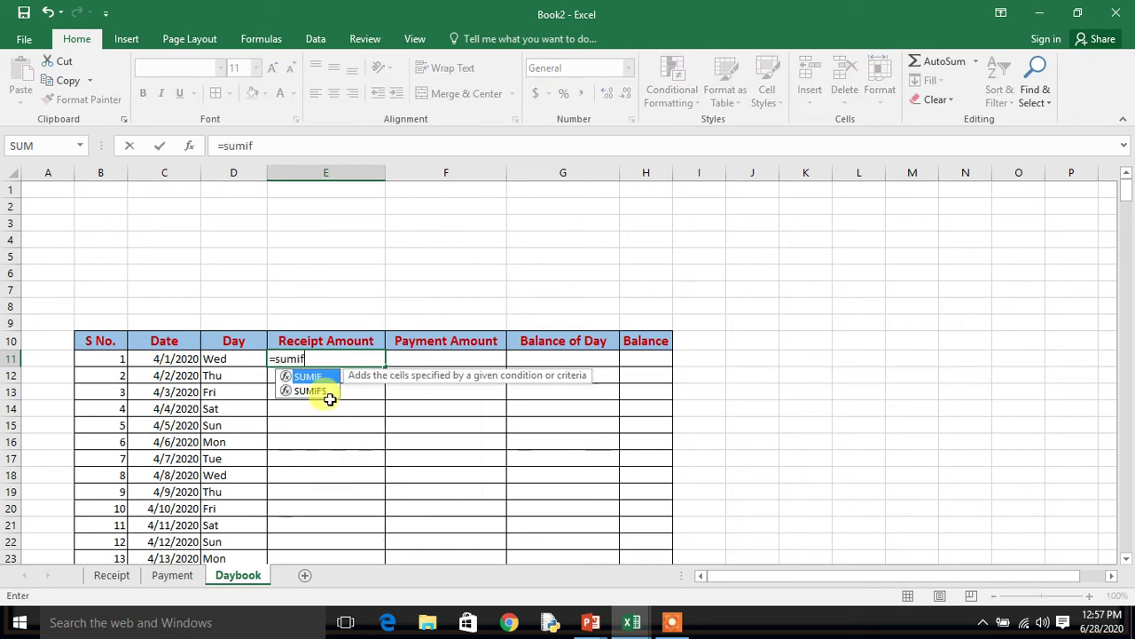
pyautogui.write('(')
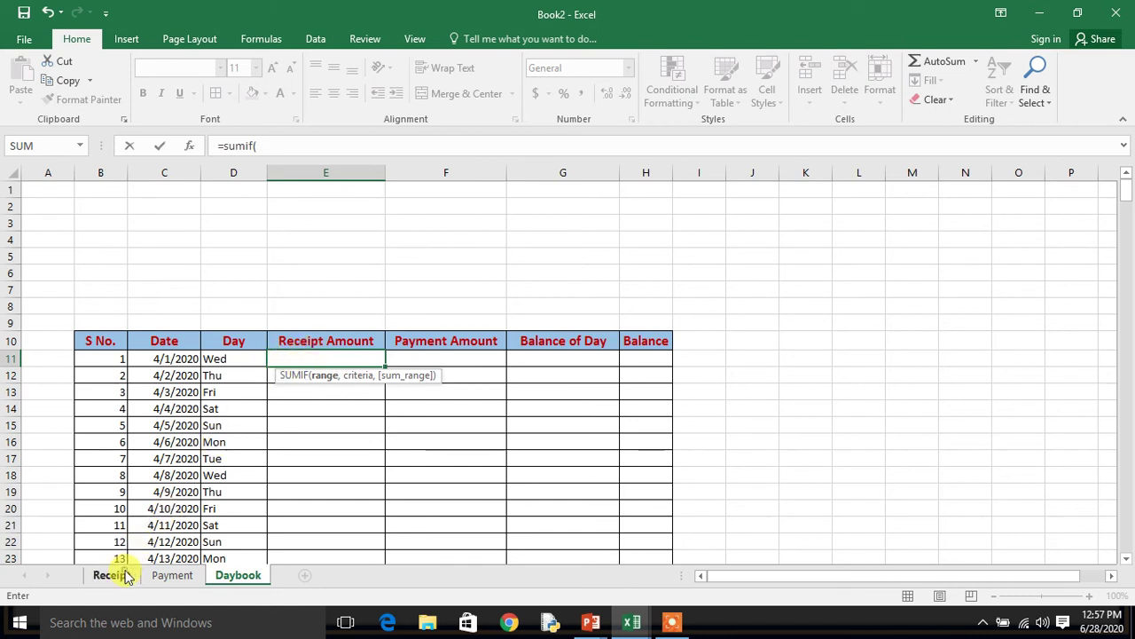
pyautogui.click(128, 578)
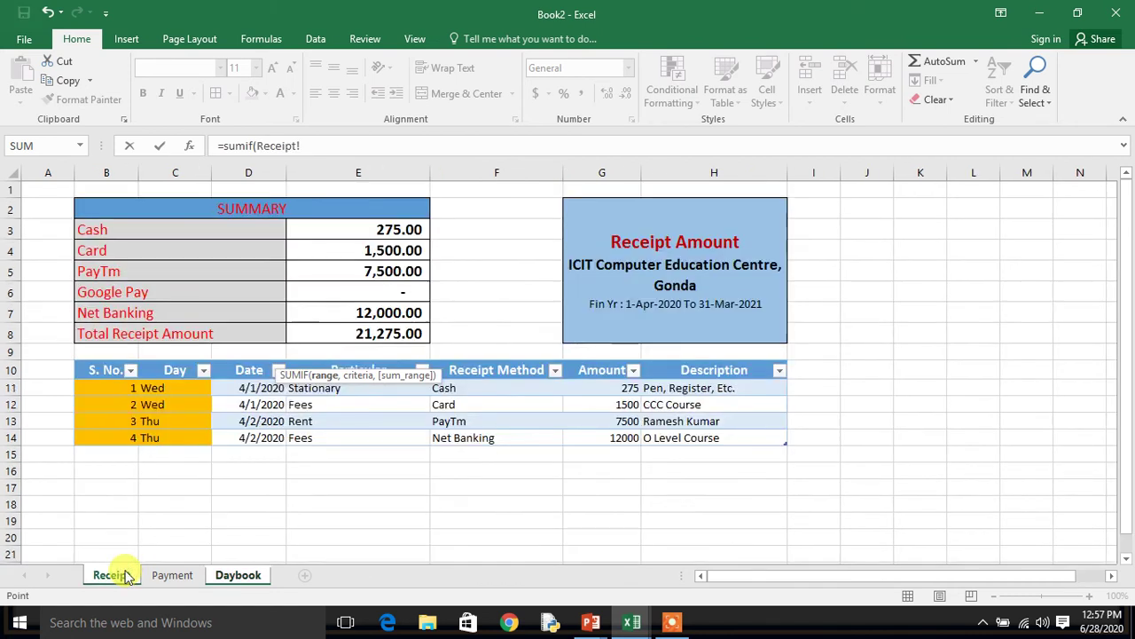
pyautogui.click(245, 391)
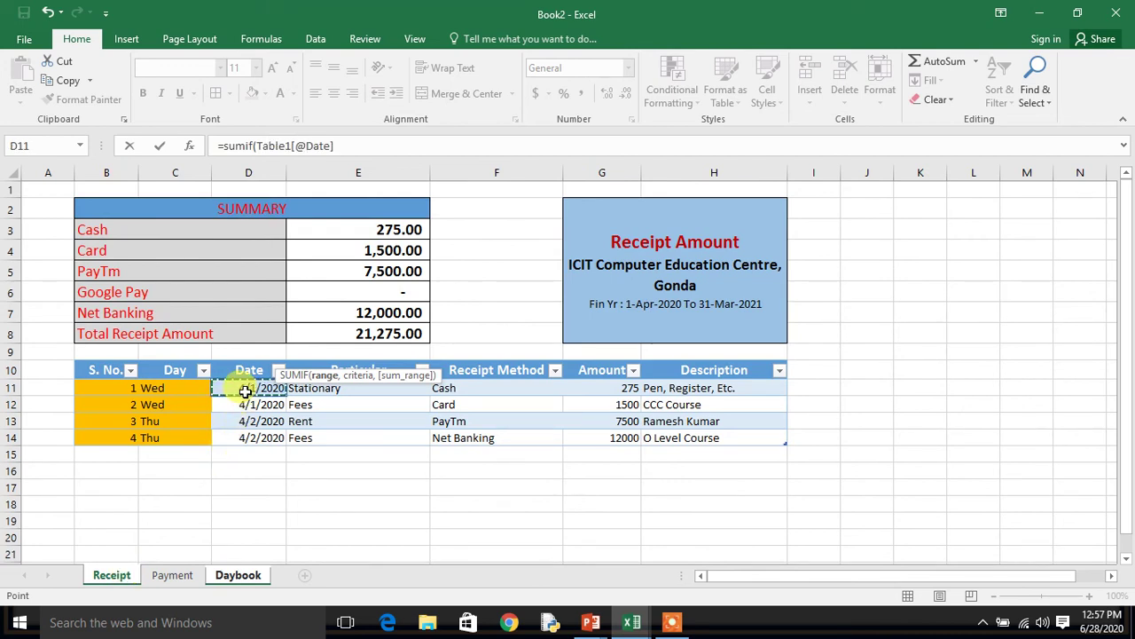
pyautogui.hotkey('shift', 'Down')
pyautogui.hotkey('shift', 'Down')
pyautogui.hotkey('shift', 'Down')
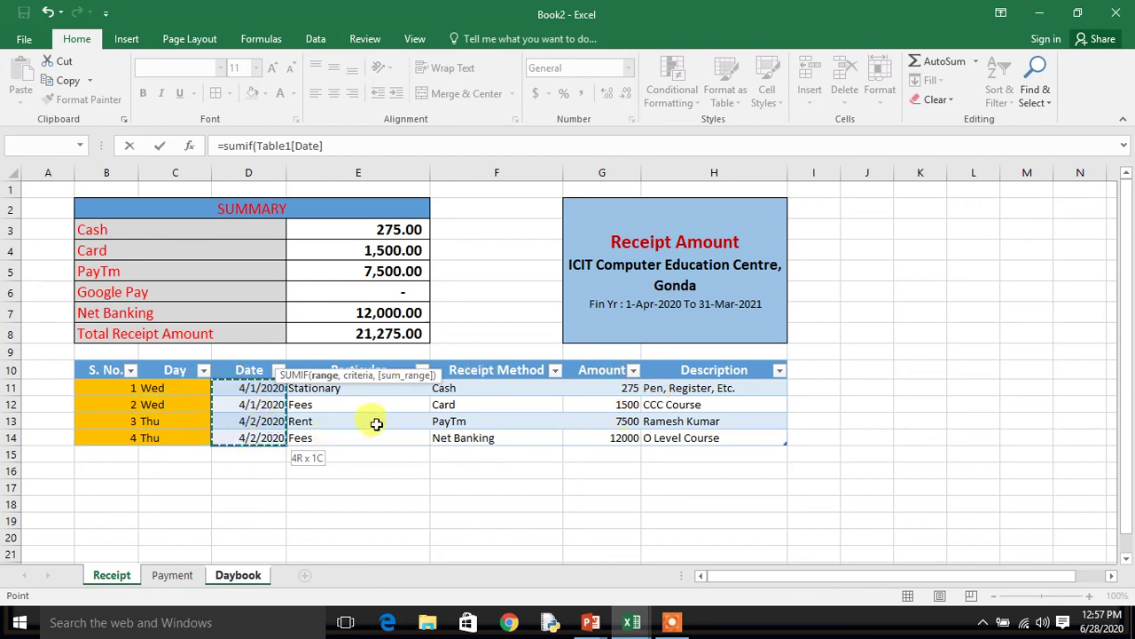
pyautogui.click(346, 147)
pyautogui.write(',')
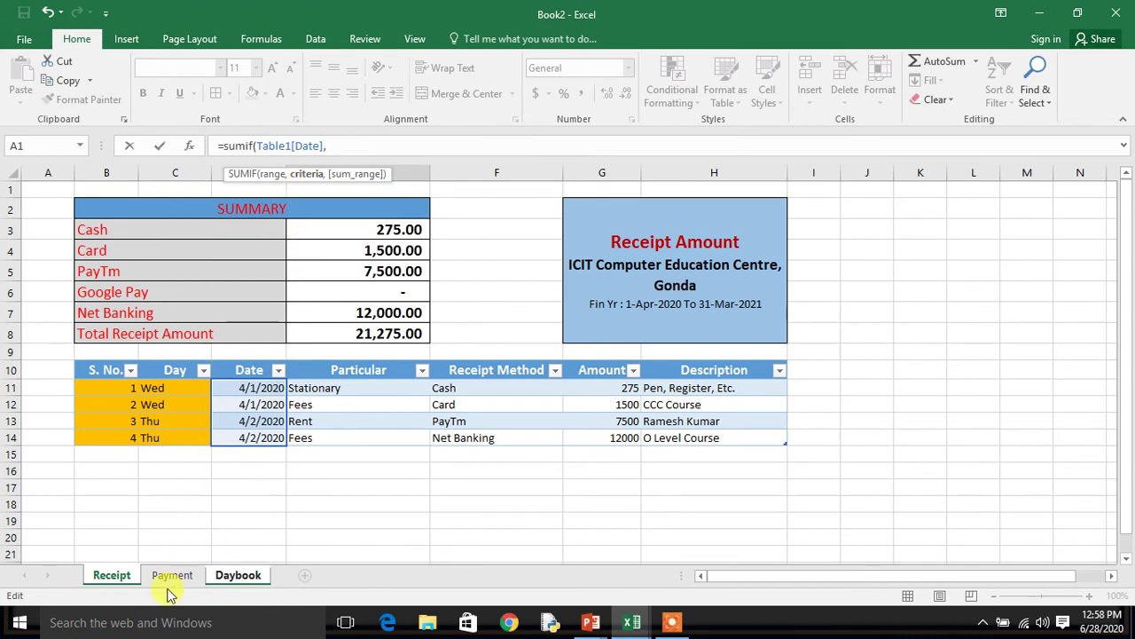
pyautogui.click(229, 575)
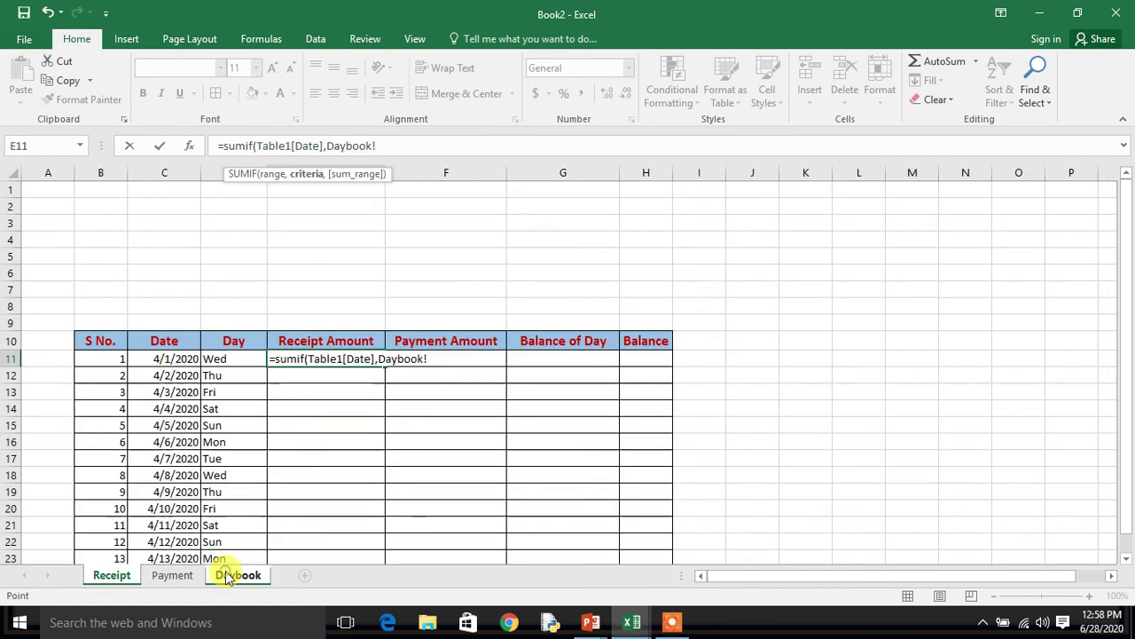
pyautogui.click(185, 362)
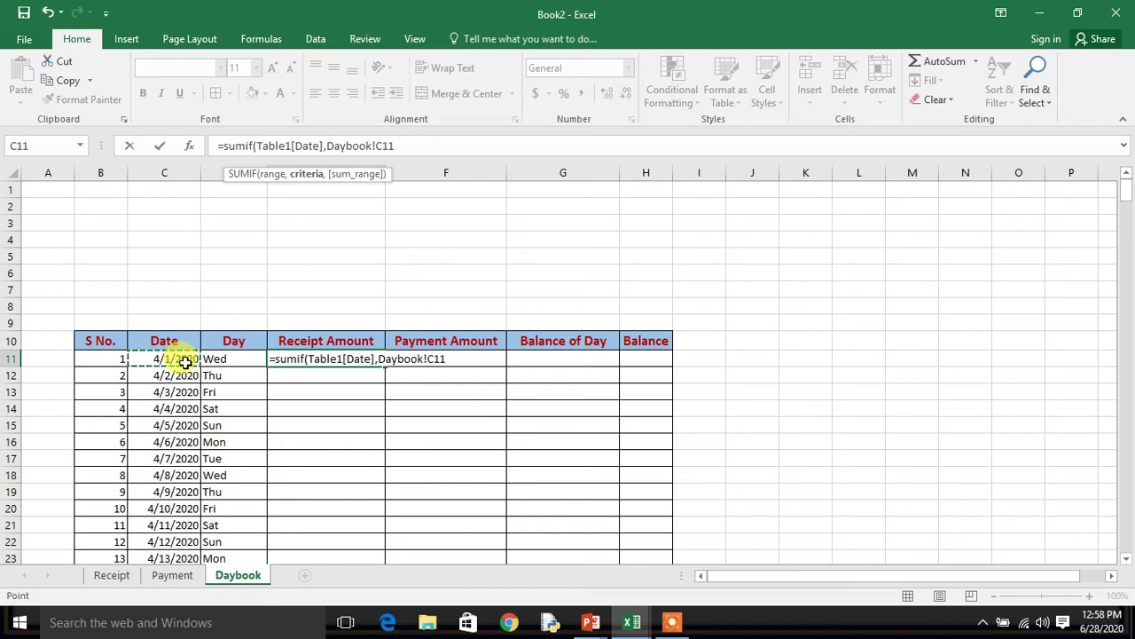
pyautogui.write(',')
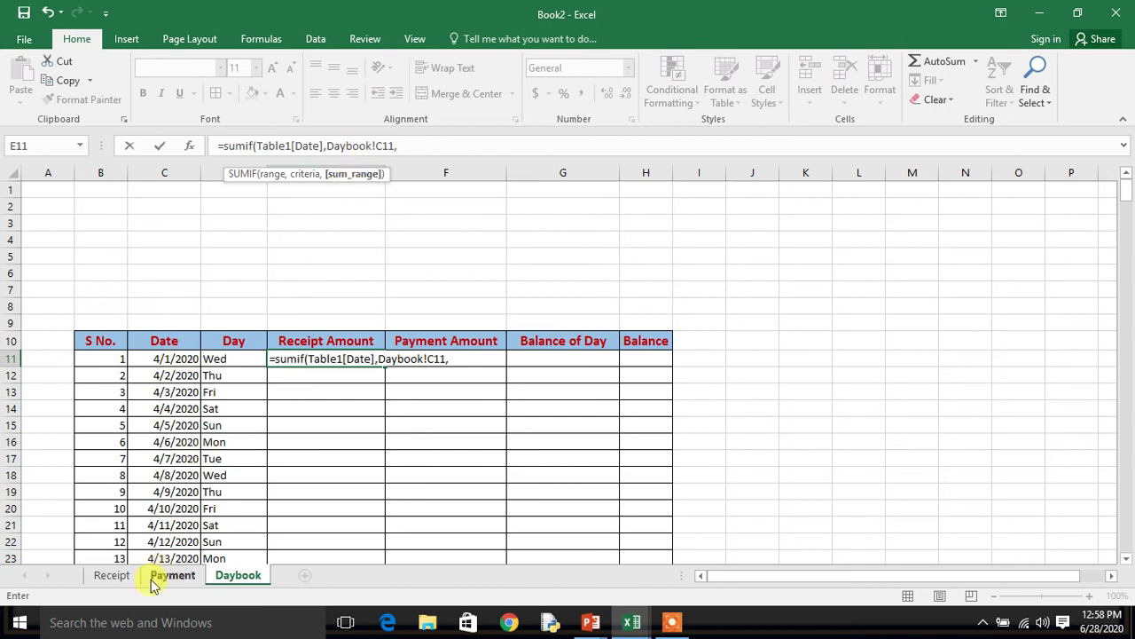
pyautogui.click(112, 576)
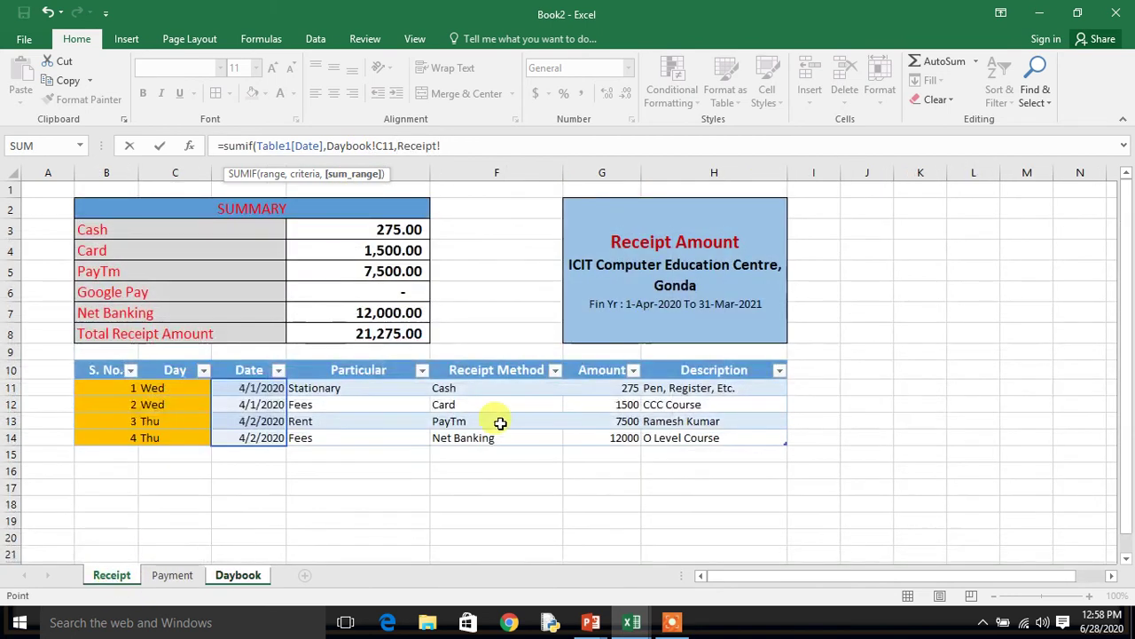
pyautogui.click(615, 391)
pyautogui.hotkey('shift', 'Down')
pyautogui.hotkey('shift', 'Down')
pyautogui.hotkey('shift', 'Down')
pyautogui.press('Return')
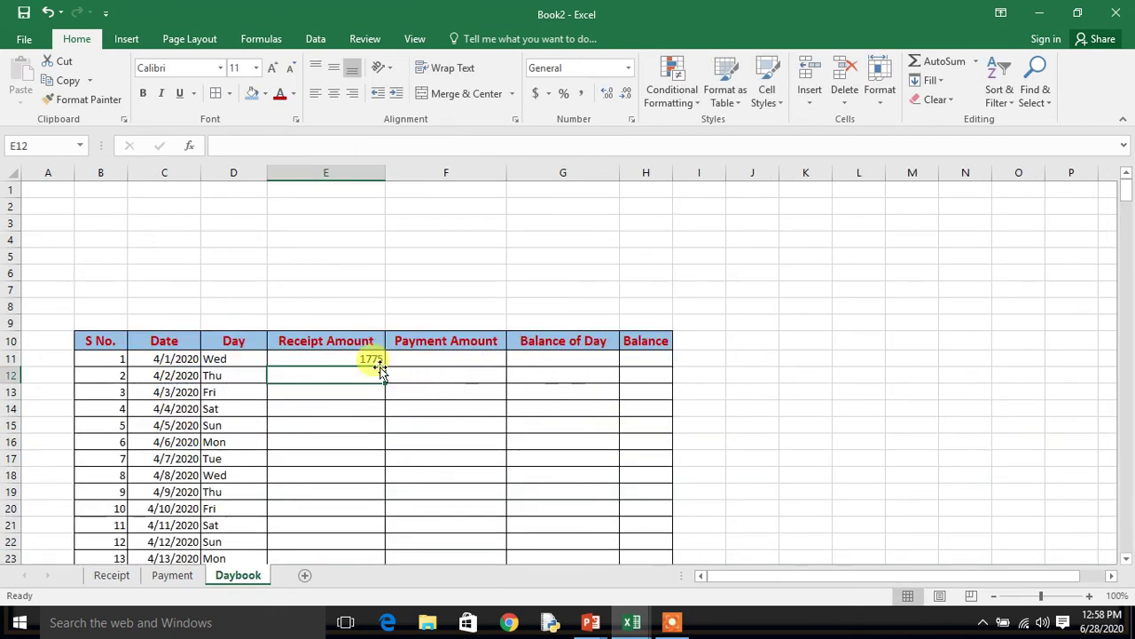
# Apply Comma Style to E11 and copy the receipt SUMIF down the column.
pyautogui.click(373, 358)
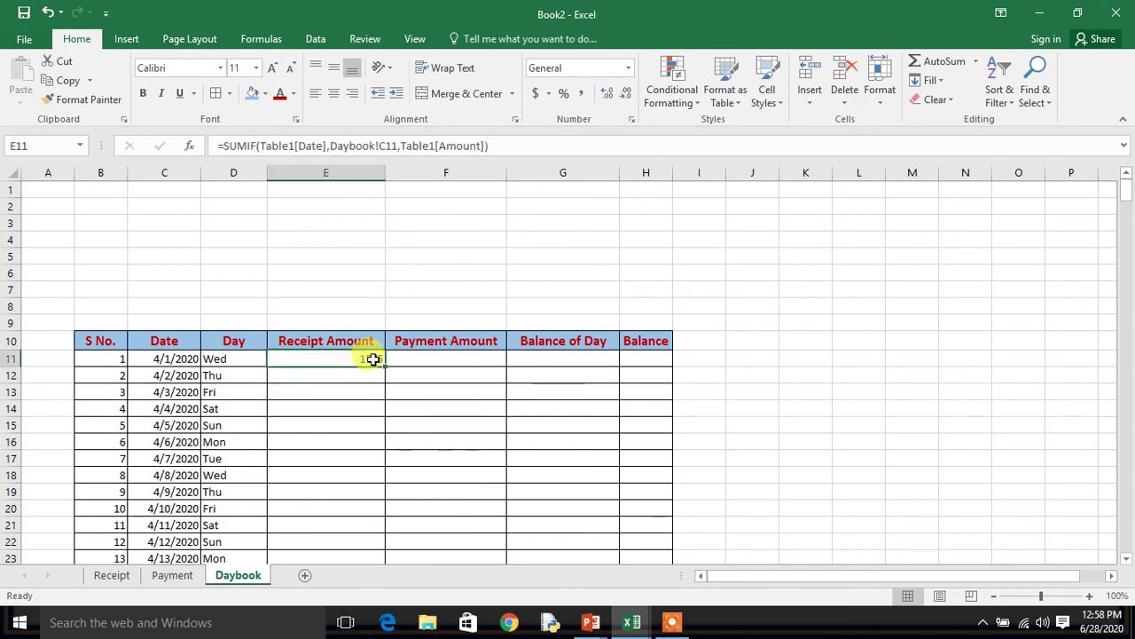
pyautogui.click(583, 95)
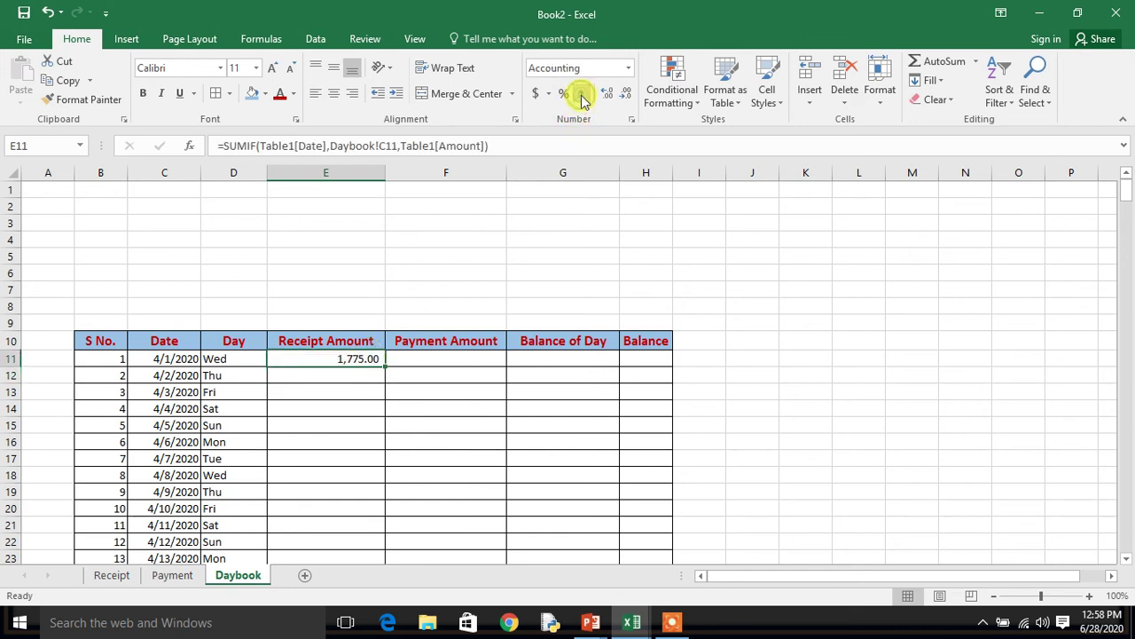
pyautogui.doubleClick(387, 366)
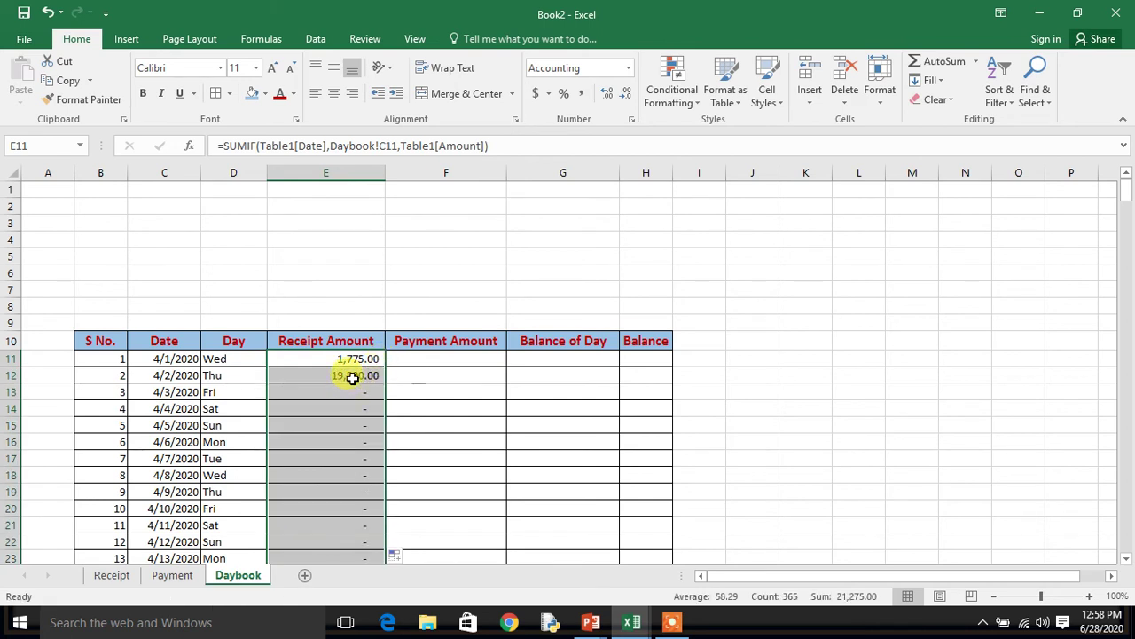
pyautogui.click(352, 377)
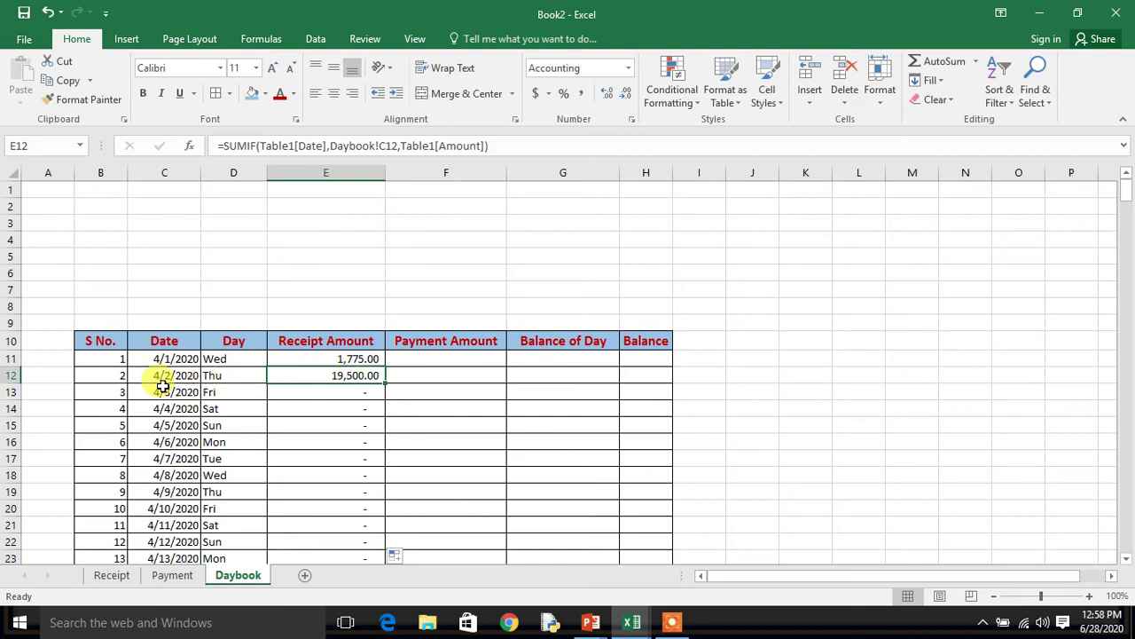
# Verify the 4/2/2020 receipts on the Receipt sheet sum to 19,500.00, then return to Daybook.
pyautogui.click(112, 578)
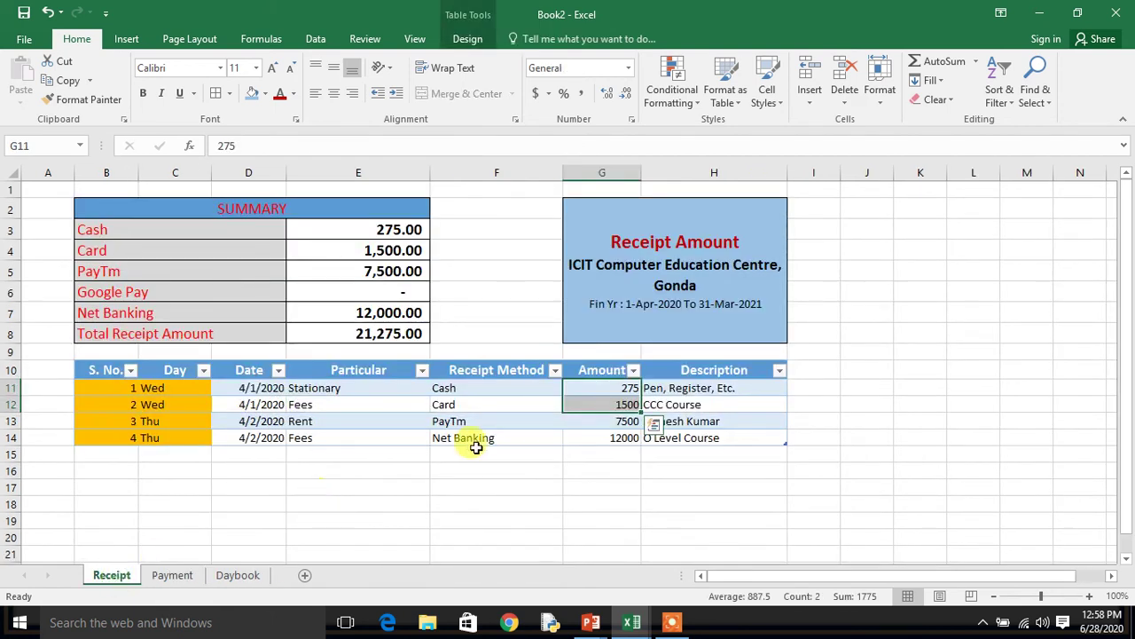
pyautogui.click(602, 425)
pyautogui.moveTo(602, 427); pyautogui.dragTo(603, 438)
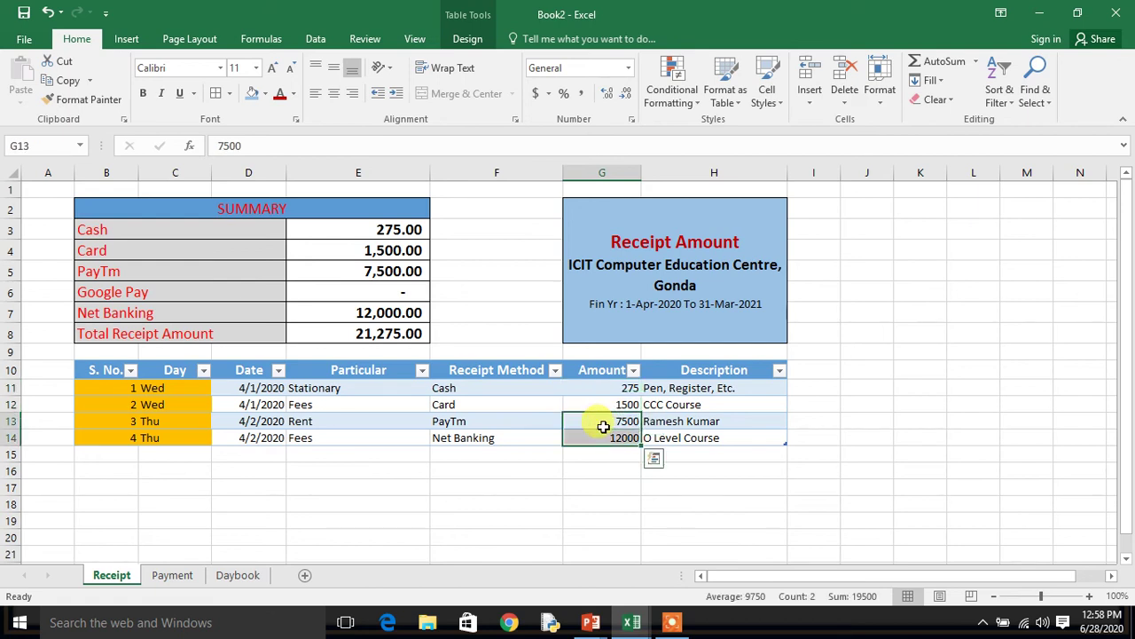
pyautogui.click(245, 522)
pyautogui.click(232, 575)
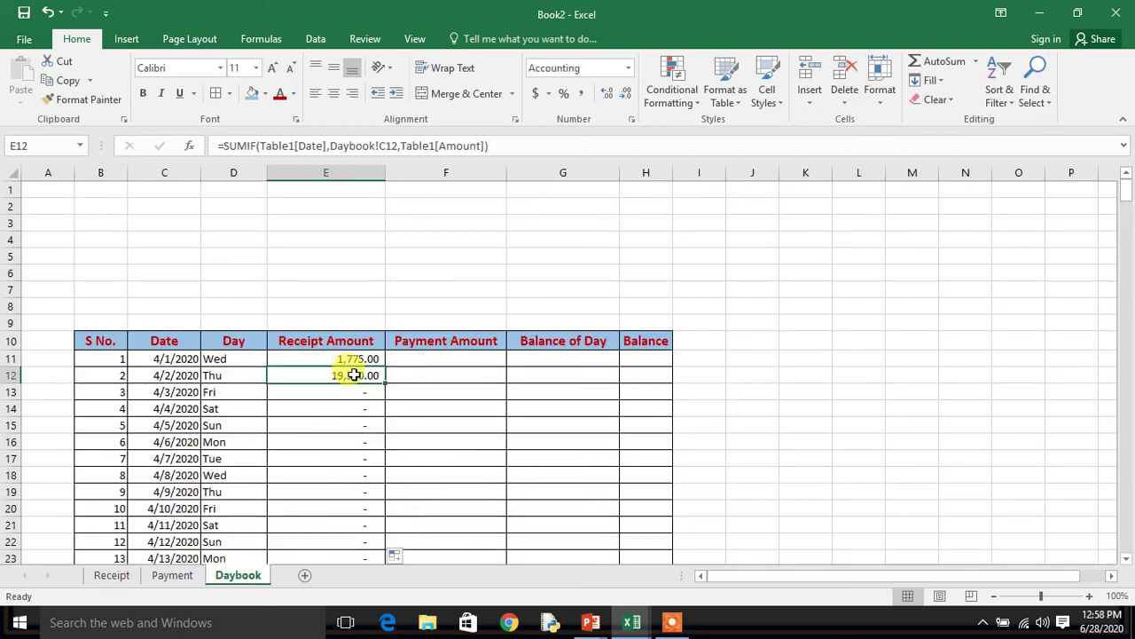
pyautogui.click(416, 362)
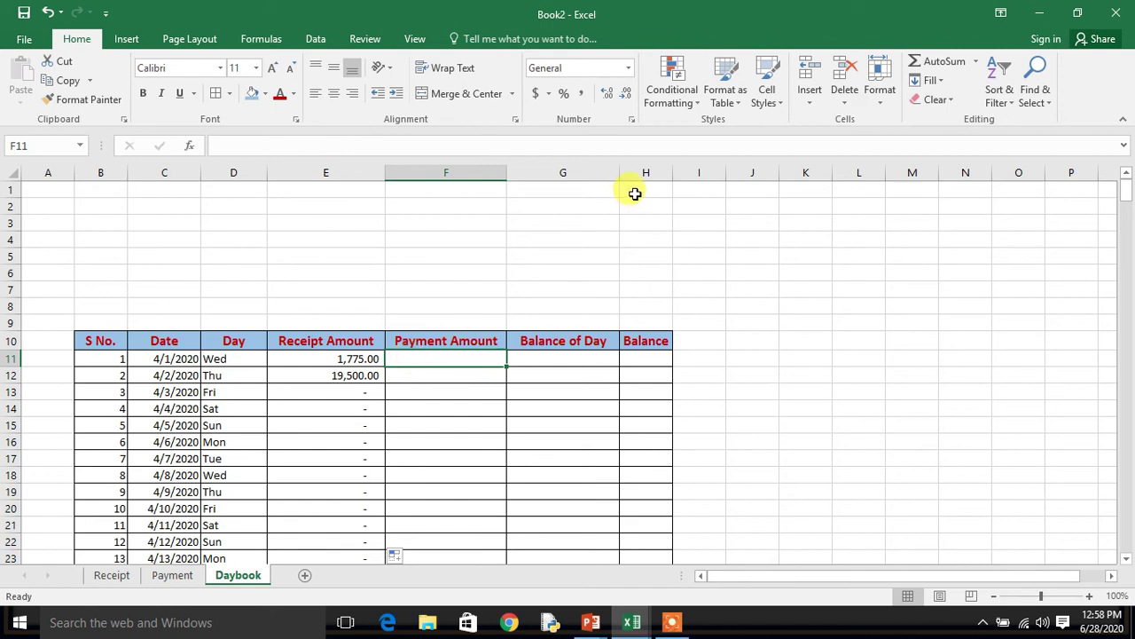
# Enter a SUMIF in F11 matching Daybook!C11 against Payment dates and summing Payment amounts.
pyautogui.write('=su')
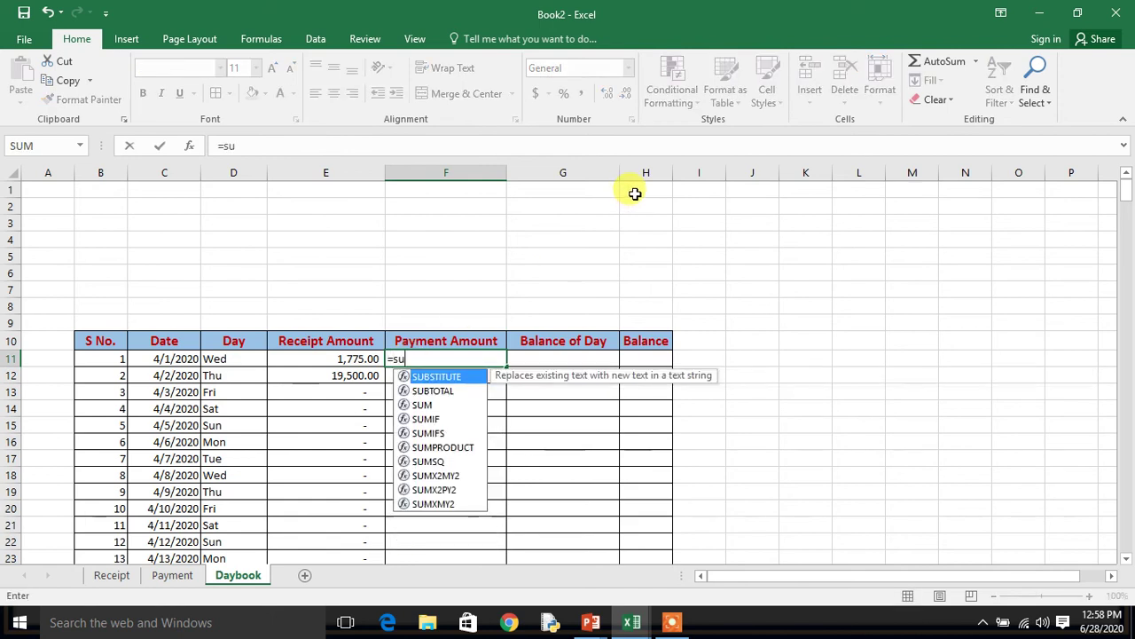
pyautogui.write('mif')
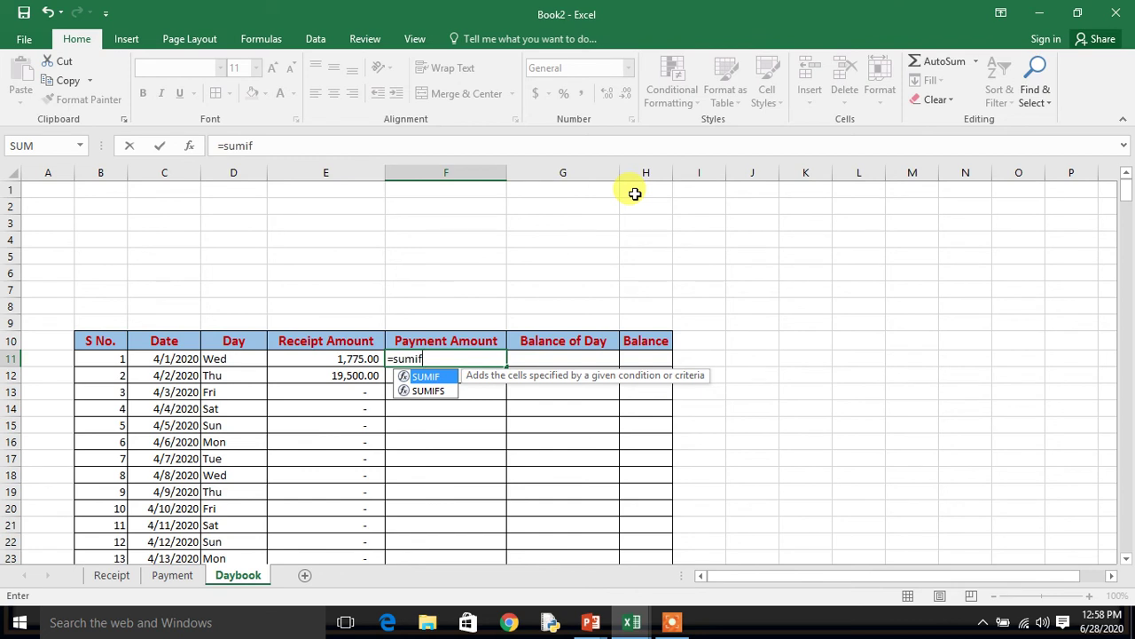
pyautogui.write('(')
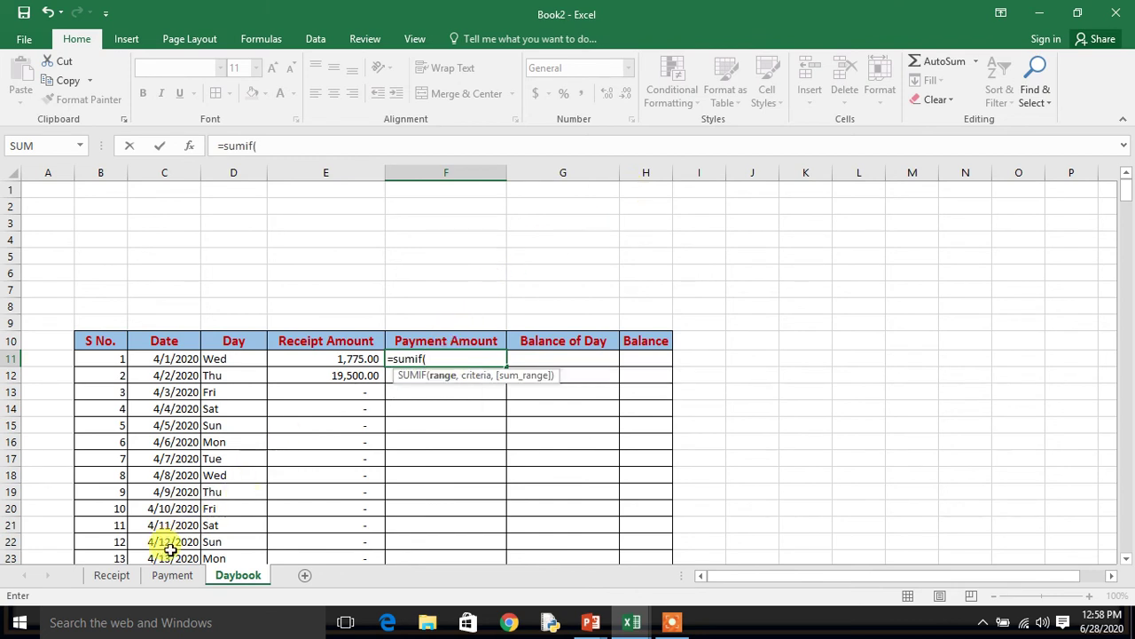
pyautogui.click(171, 575)
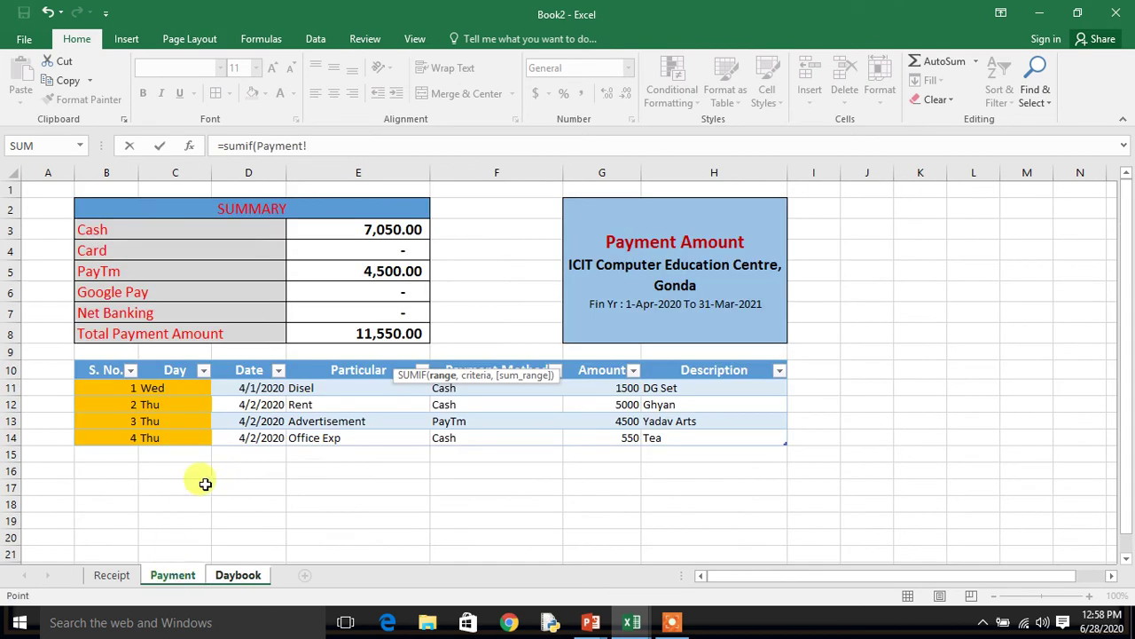
pyautogui.click(249, 388)
pyautogui.hotkey('shift', 'Down')
pyautogui.hotkey('shift', 'Down')
pyautogui.hotkey('shift', 'Down')
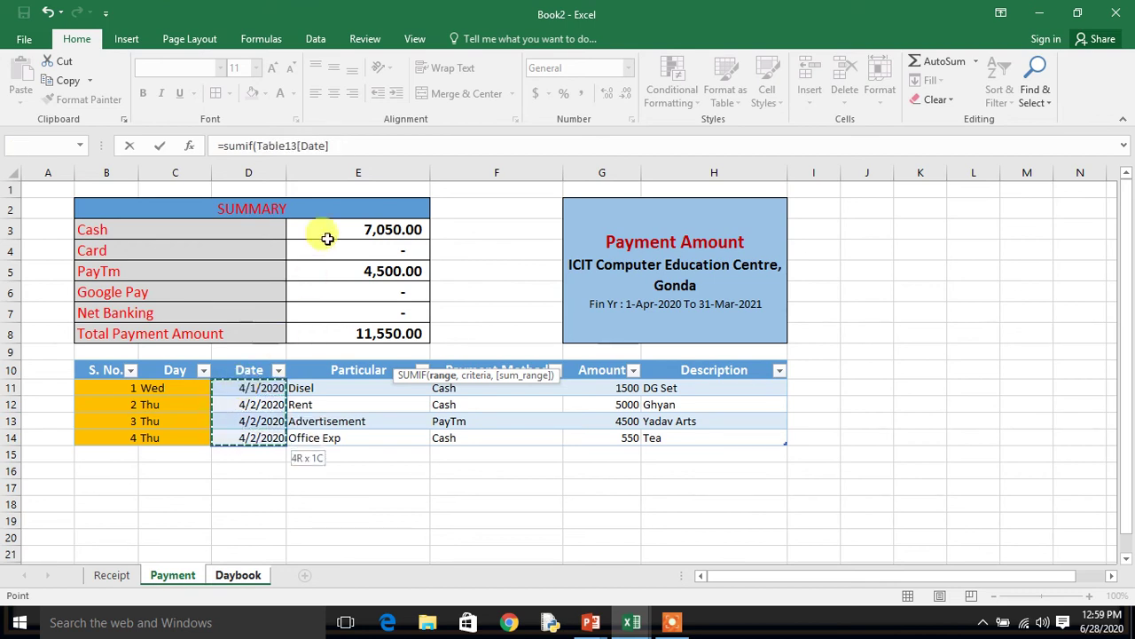
pyautogui.click(346, 145)
pyautogui.write(',')
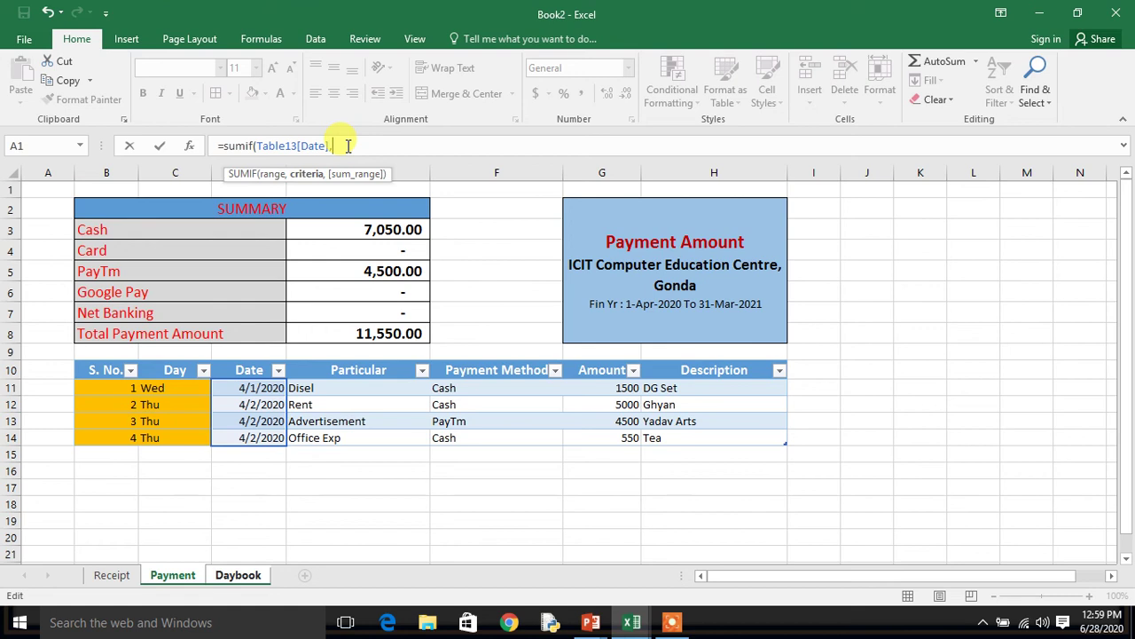
pyautogui.click(230, 575)
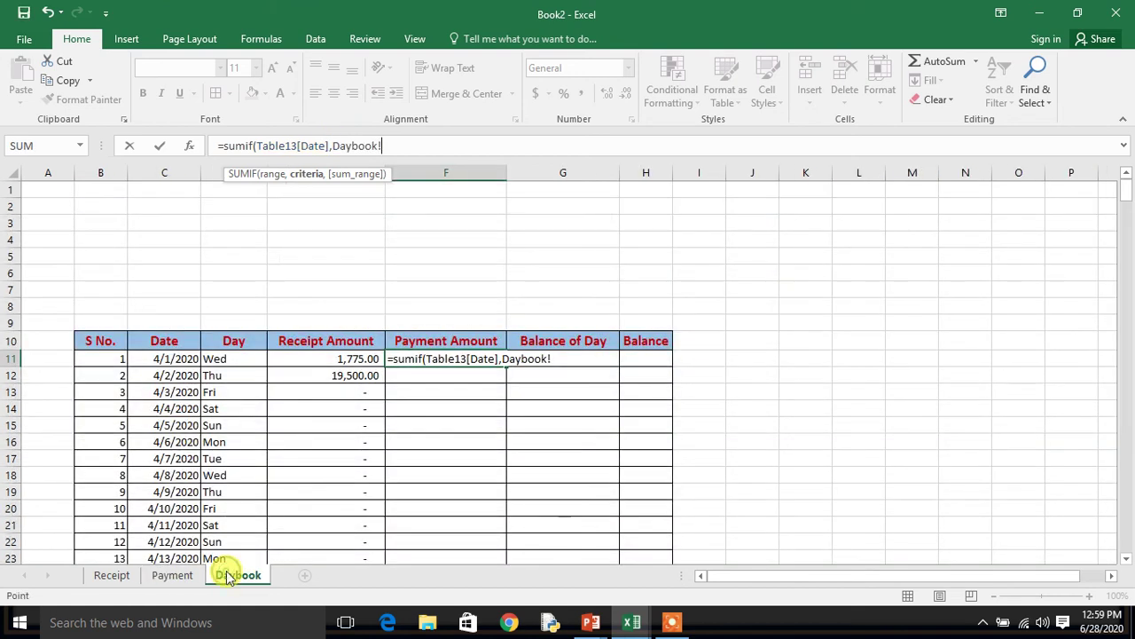
pyautogui.click(177, 362)
pyautogui.write(',')
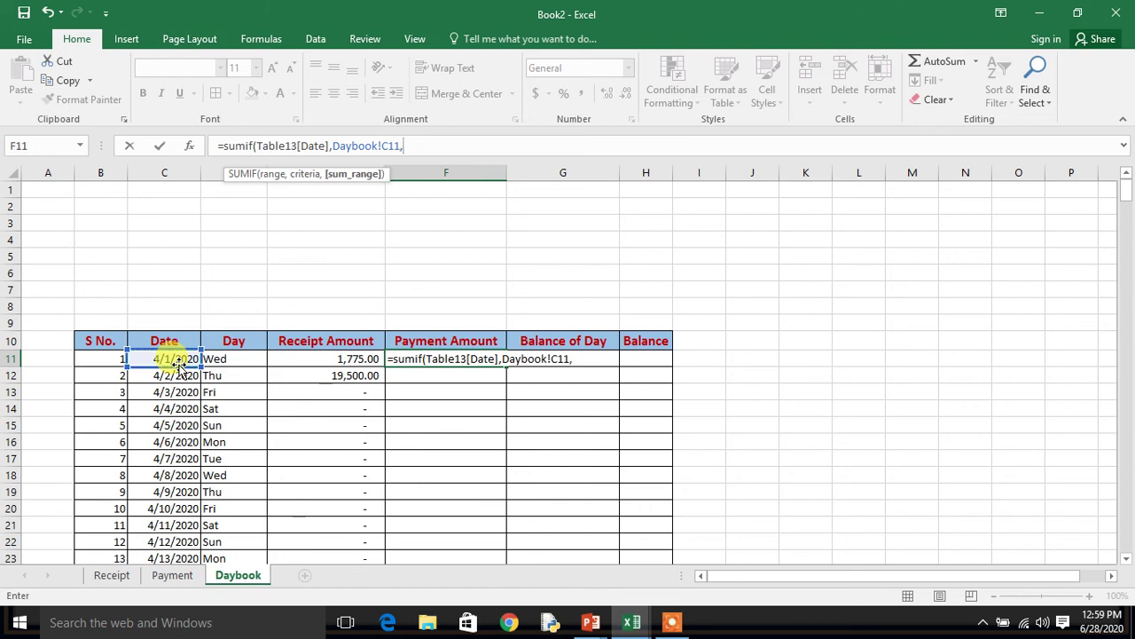
pyautogui.click(173, 575)
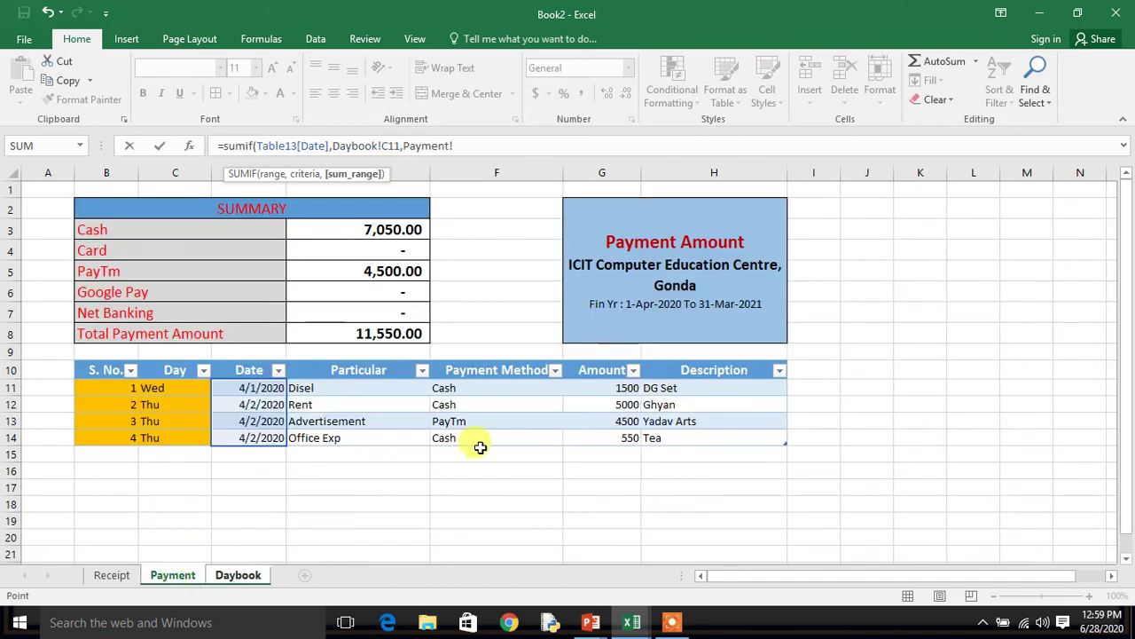
pyautogui.click(593, 390)
pyautogui.hotkey('shift', 'Down')
pyautogui.hotkey('shift', 'Down')
pyautogui.hotkey('shift', 'Down')
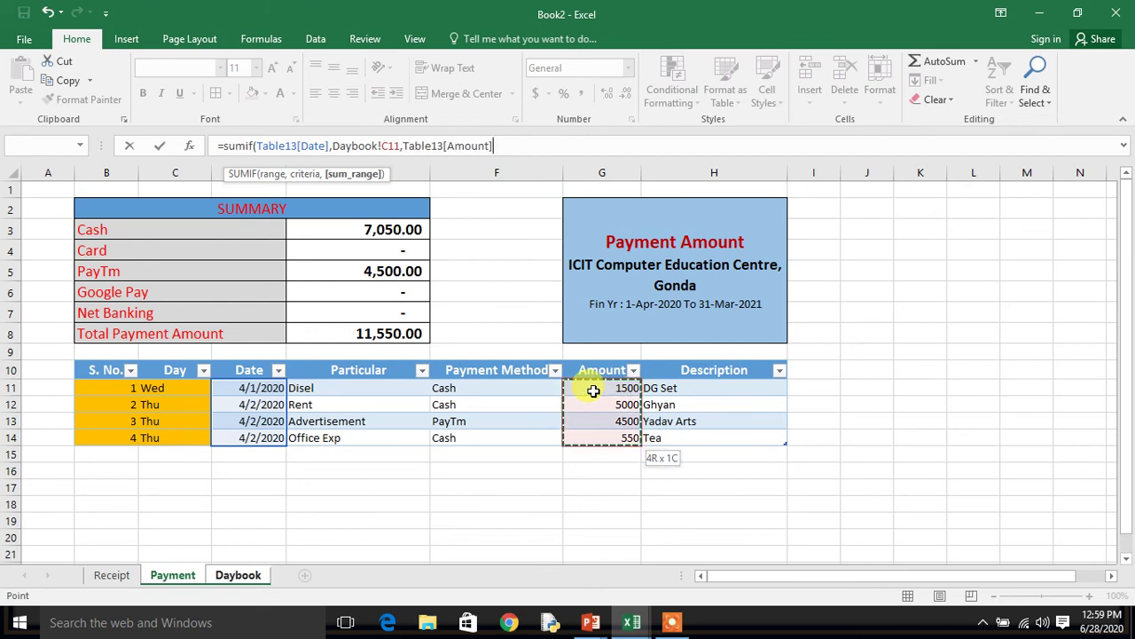
pyautogui.press('Return')
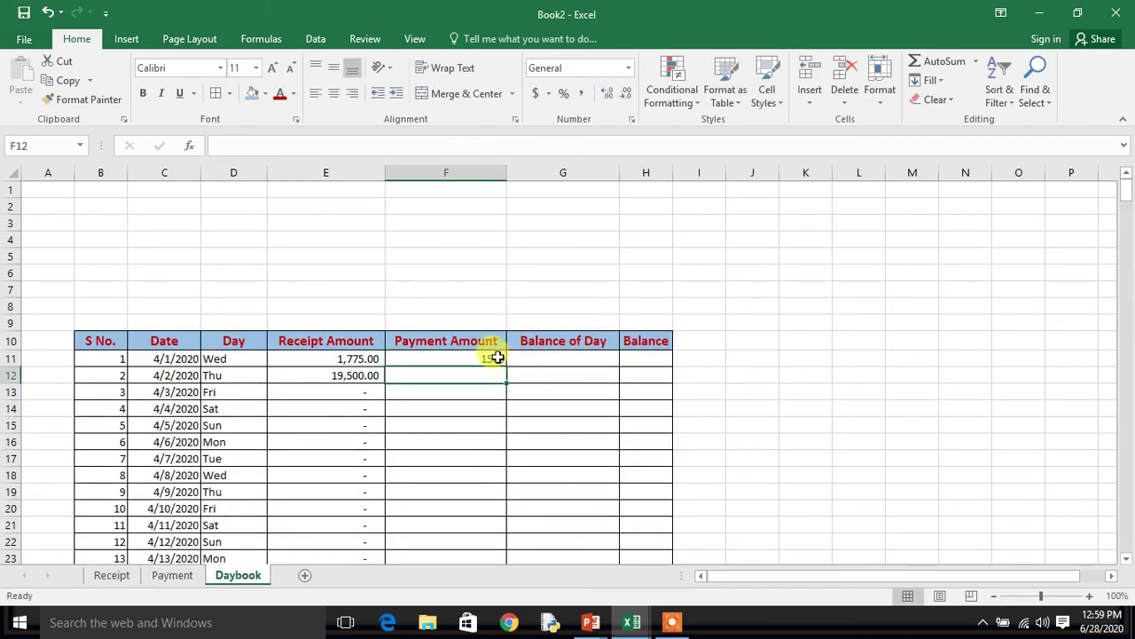
# Check the 4/2/2020 payment amounts on the Payment sheet against the first Payment Amount formula.
pyautogui.click(491, 354)
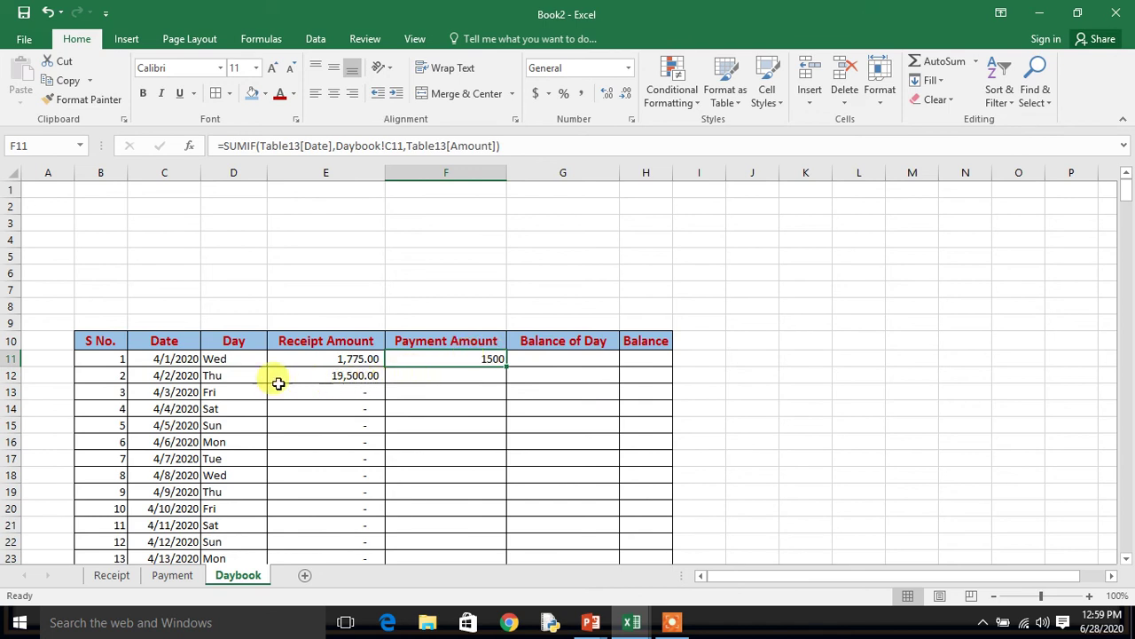
pyautogui.click(188, 575)
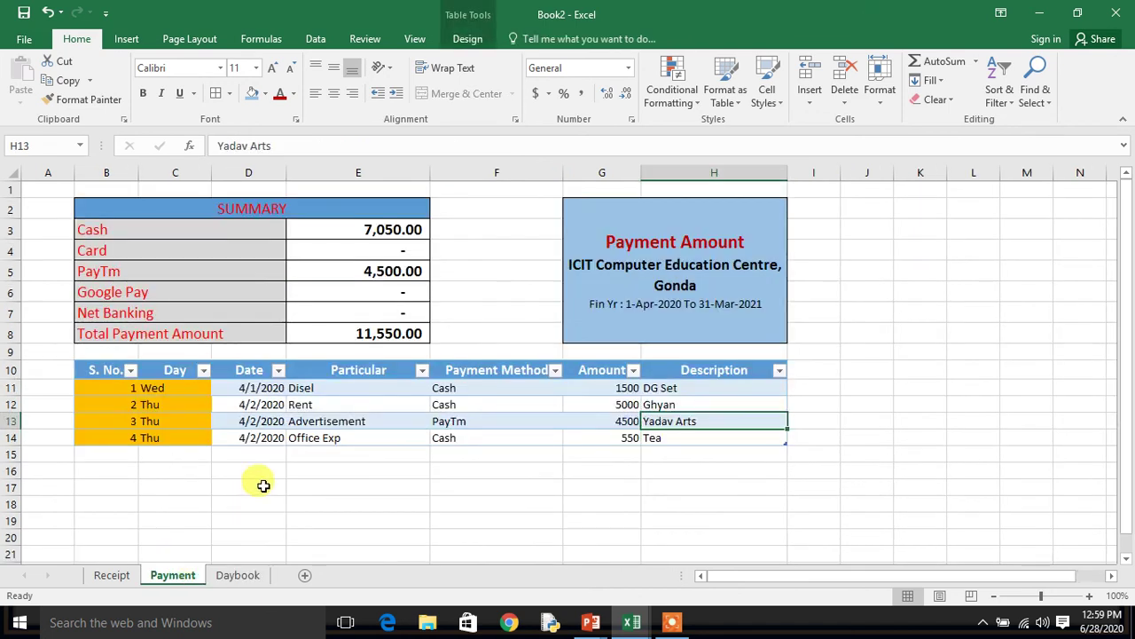
pyautogui.click(589, 406)
pyautogui.hotkey('shift', 'Down')
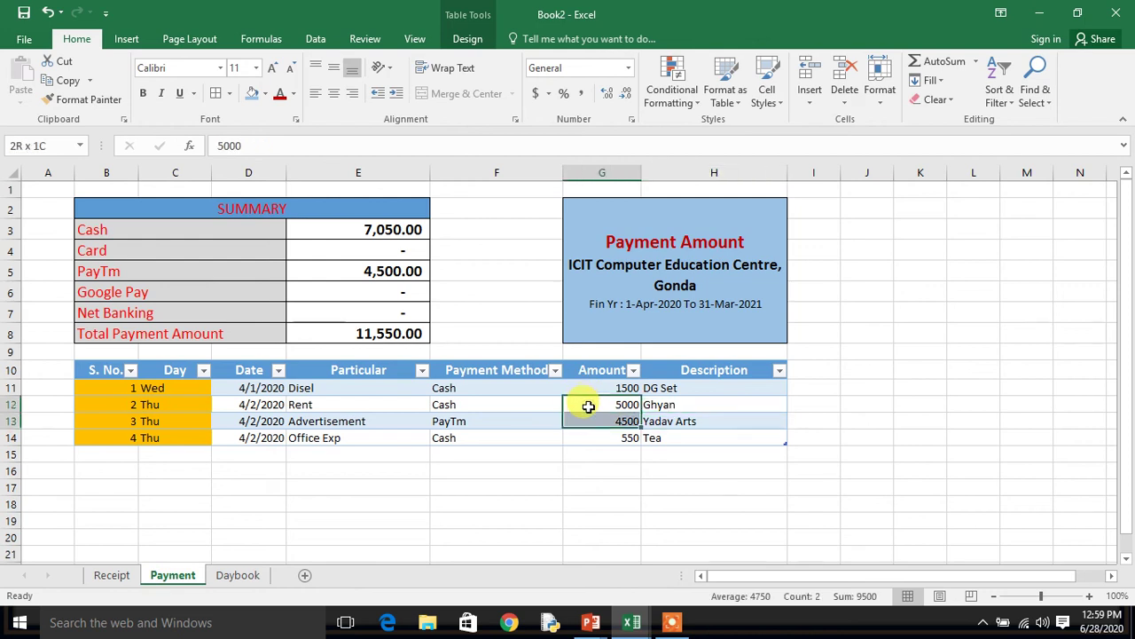
pyautogui.hotkey('shift', 'Down')
pyautogui.click(588, 407)
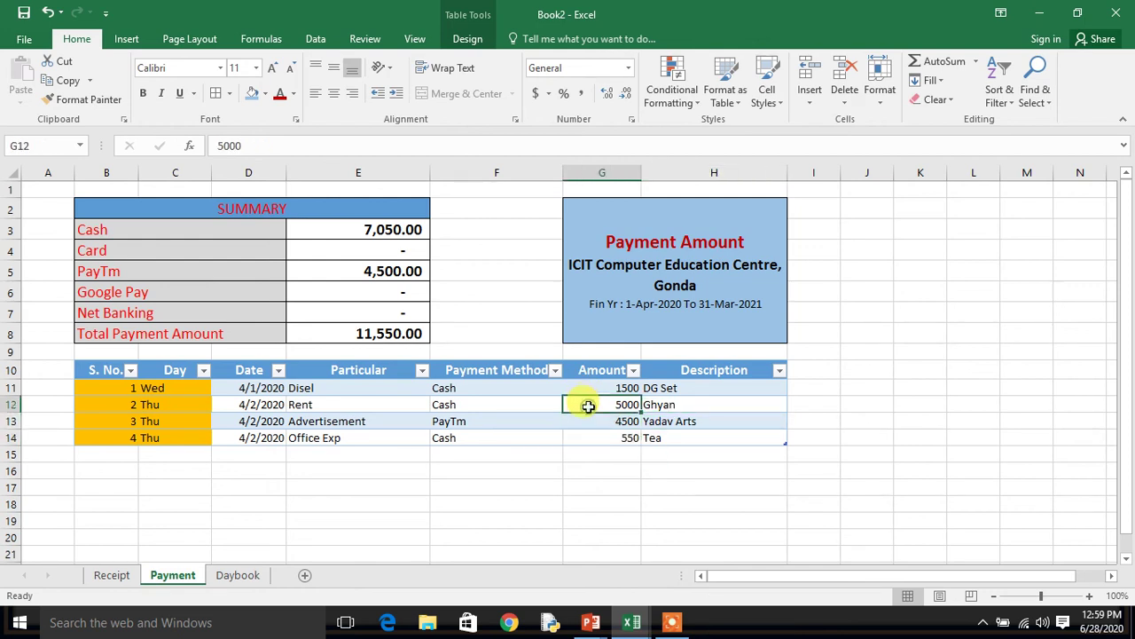
# Apply Comma Style to F11 and fill the payment SUMIF down, giving 1,500.00 and 10,050.00.
pyautogui.click(244, 574)
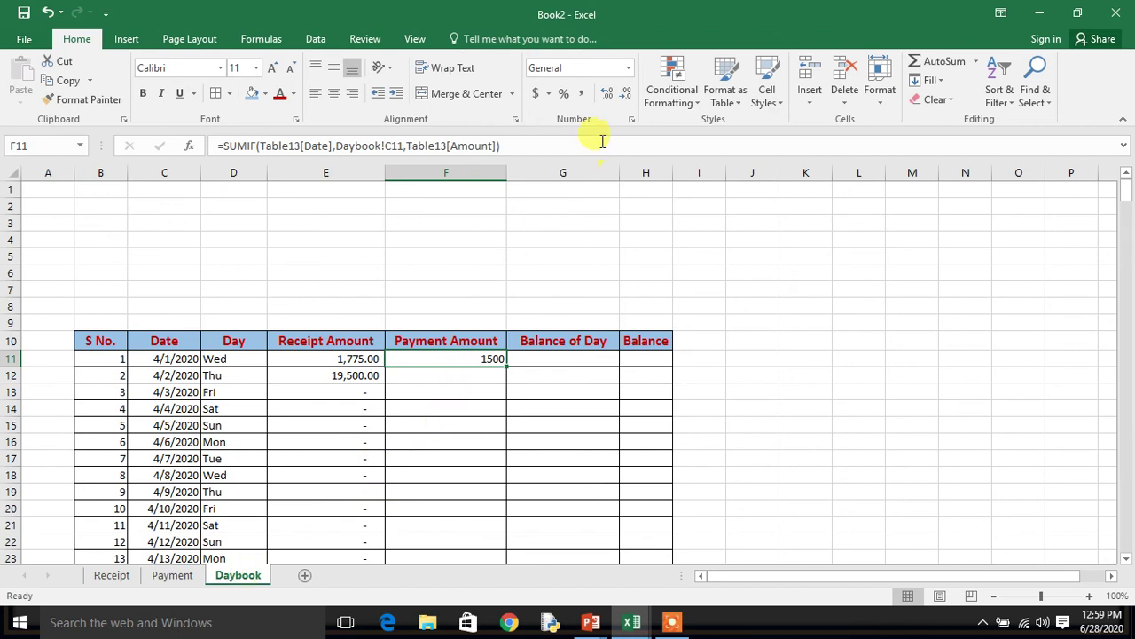
pyautogui.click(581, 93)
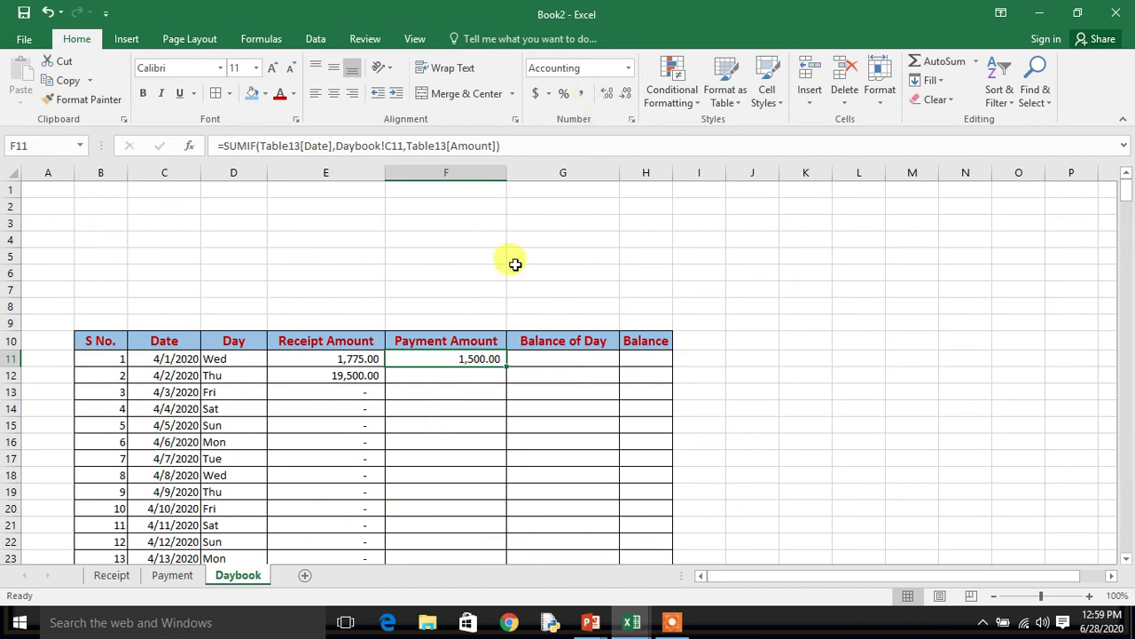
pyautogui.doubleClick(507, 366)
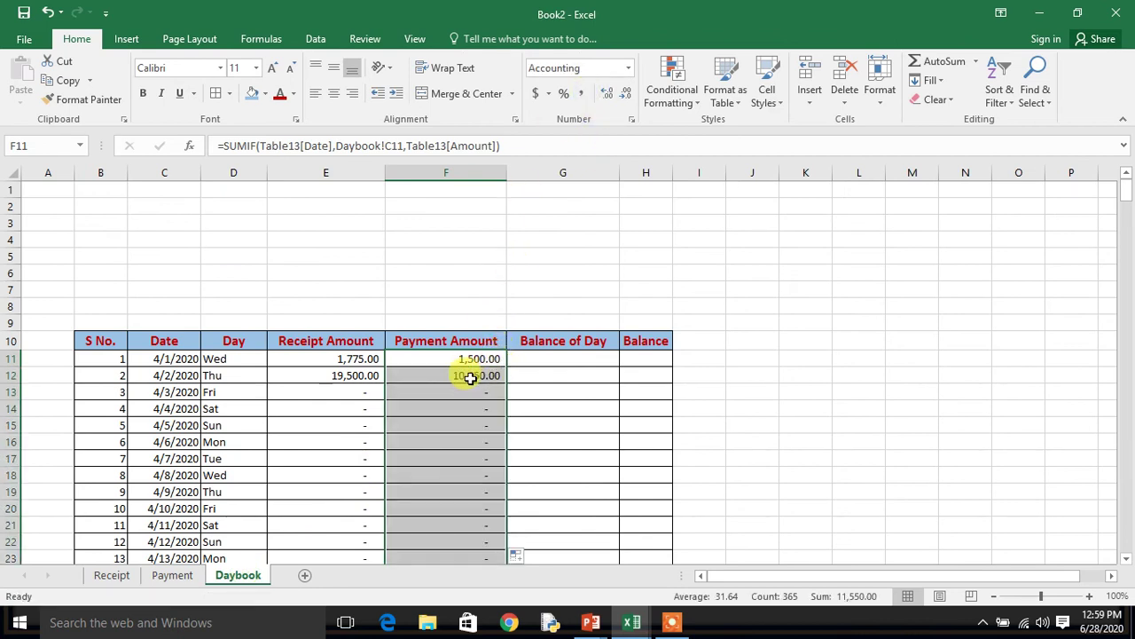
pyautogui.click(470, 377)
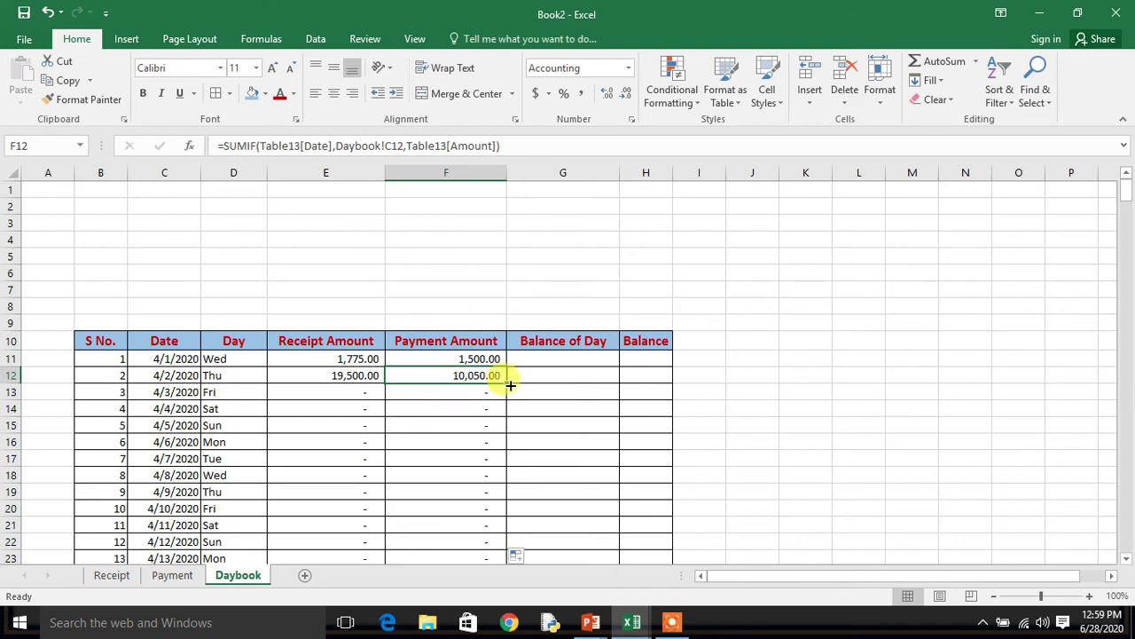
# Enter =E11-F11 in G11 and fill it down column G, giving 275.00 and 9,450.00.
pyautogui.click(563, 358)
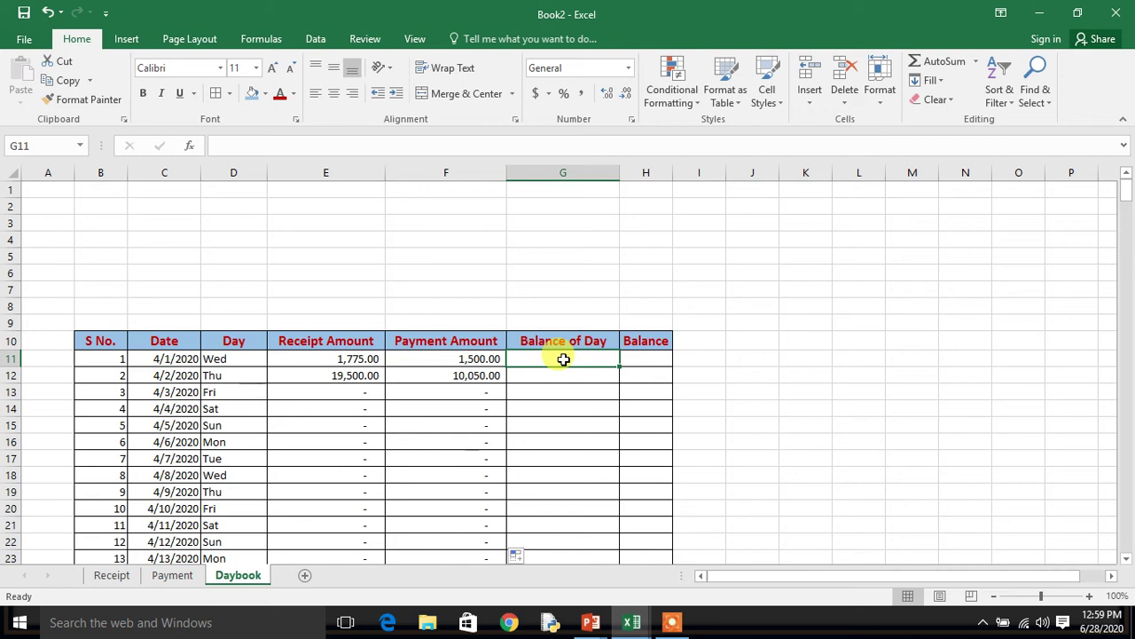
pyautogui.write('=')
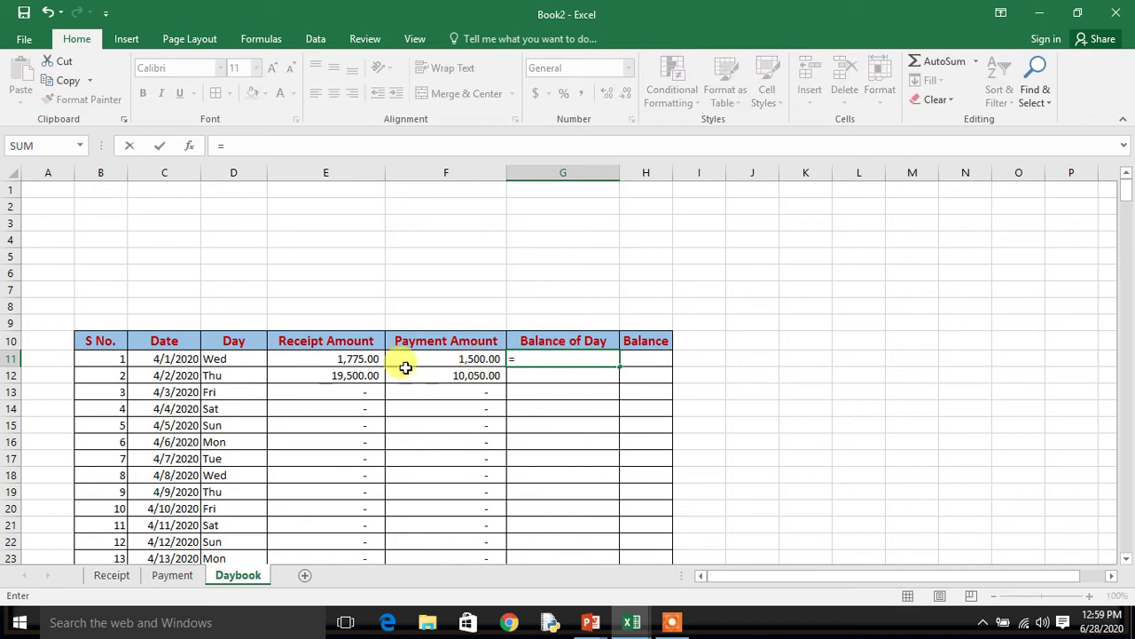
pyautogui.click(357, 364)
pyautogui.write('-')
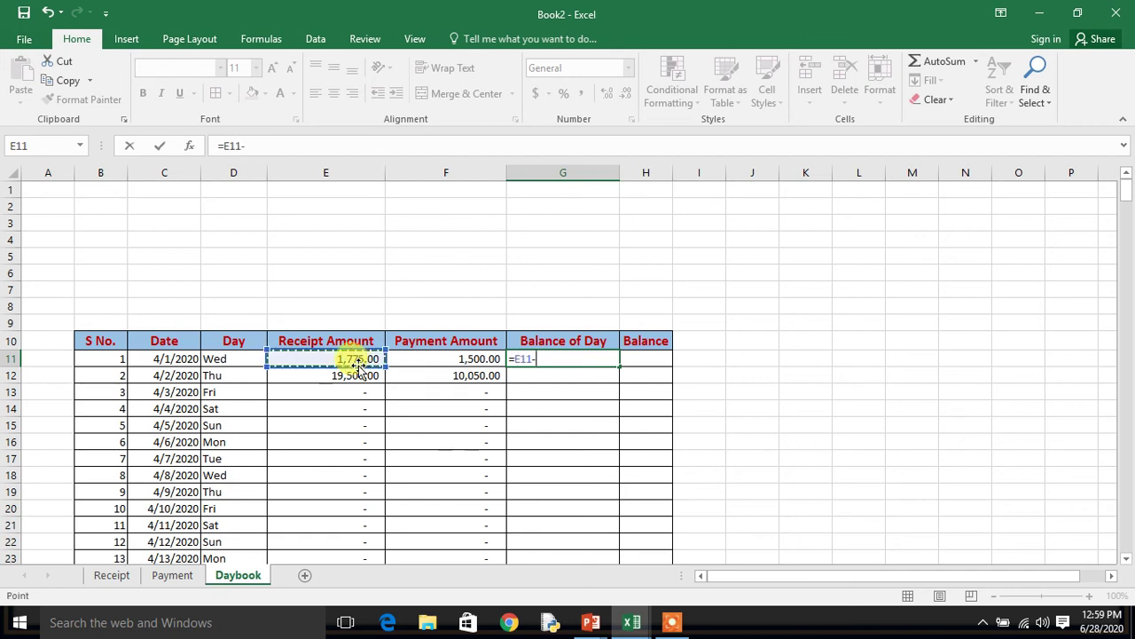
pyautogui.click(446, 362)
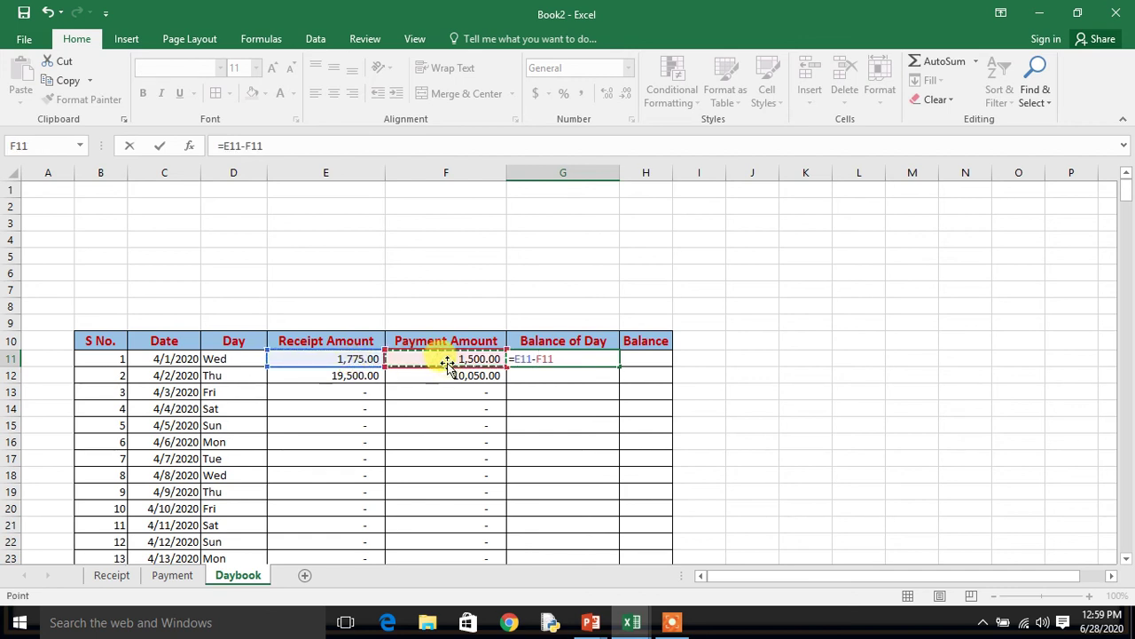
pyautogui.press('Return')
pyautogui.click(601, 358)
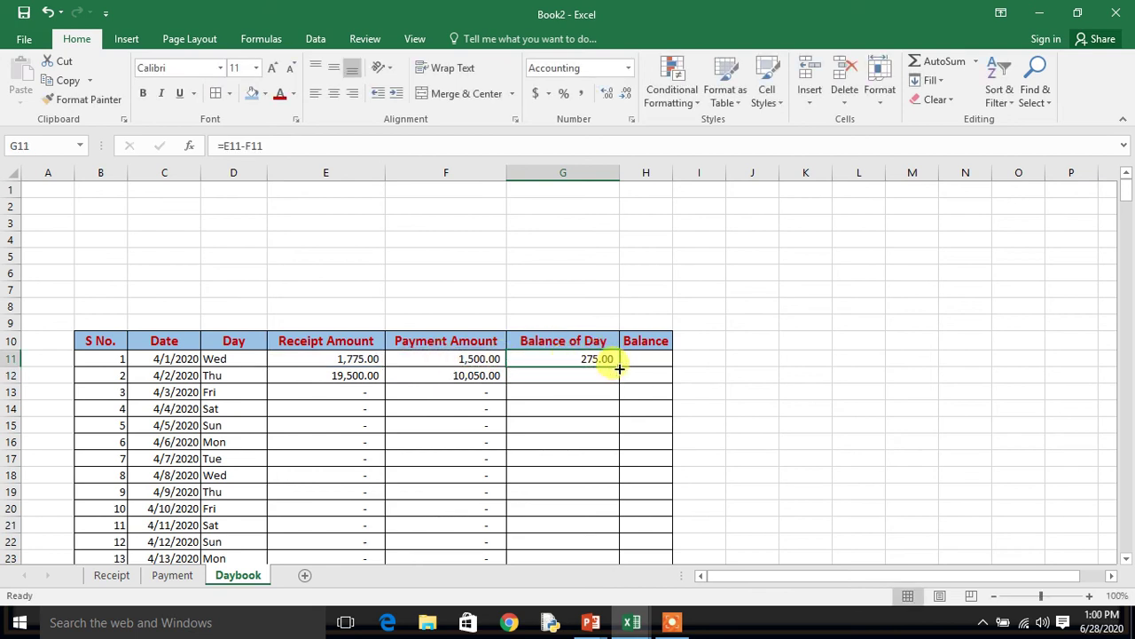
pyautogui.doubleClick(619, 367)
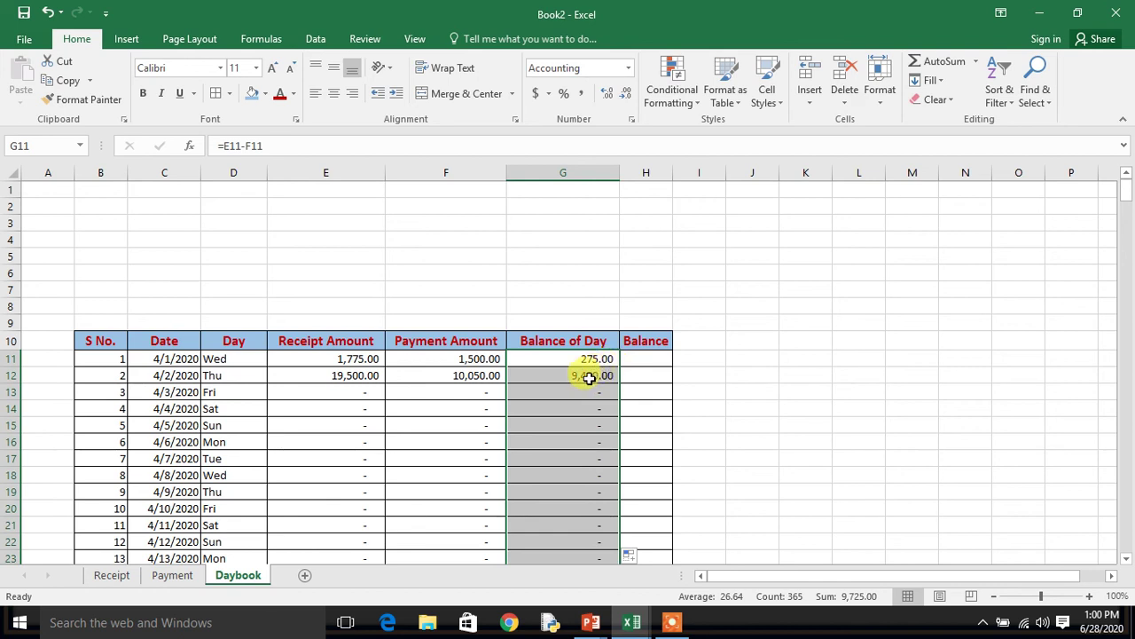
pyautogui.click(588, 377)
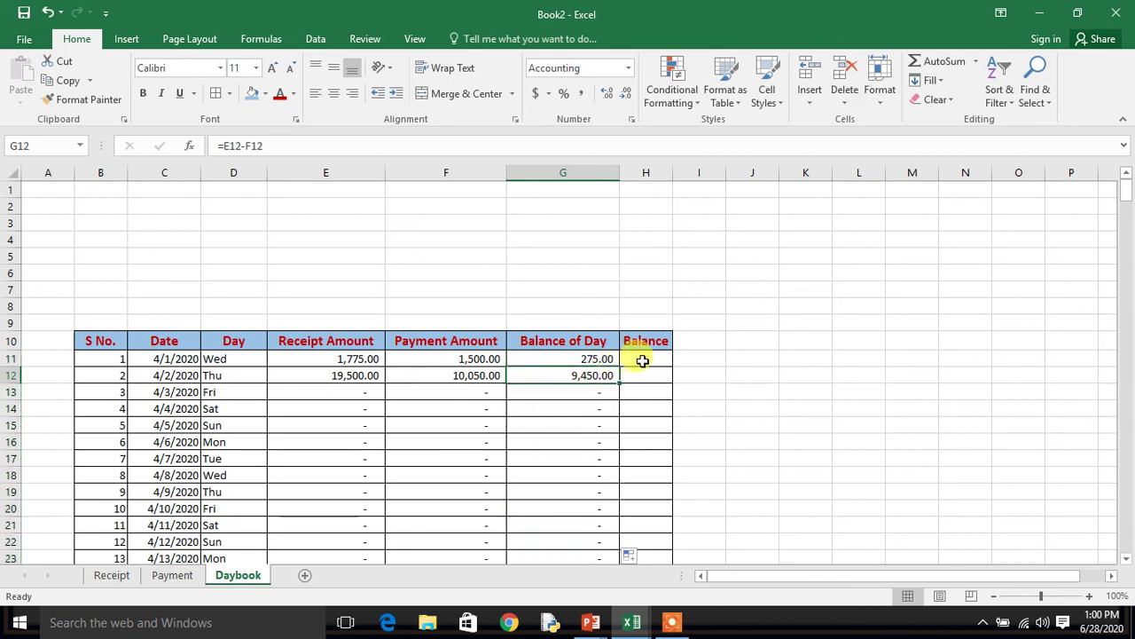
pyautogui.click(642, 360)
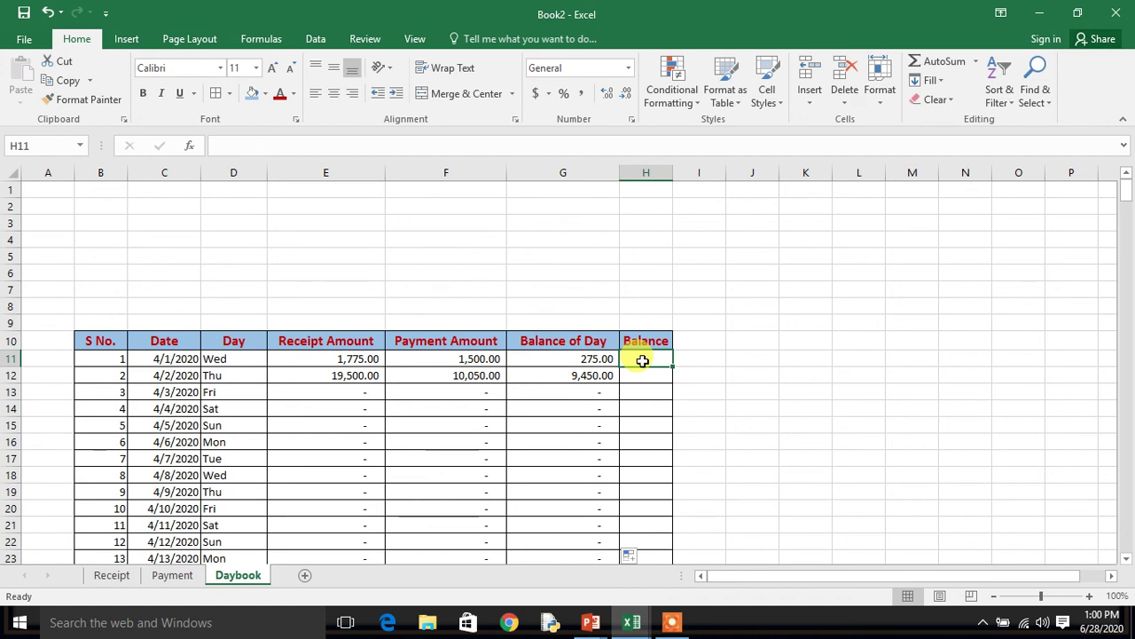
# Enter =E11-F11 in H11 so the first Balance shows 275.00, then begin H12's formula.
pyautogui.write('=')
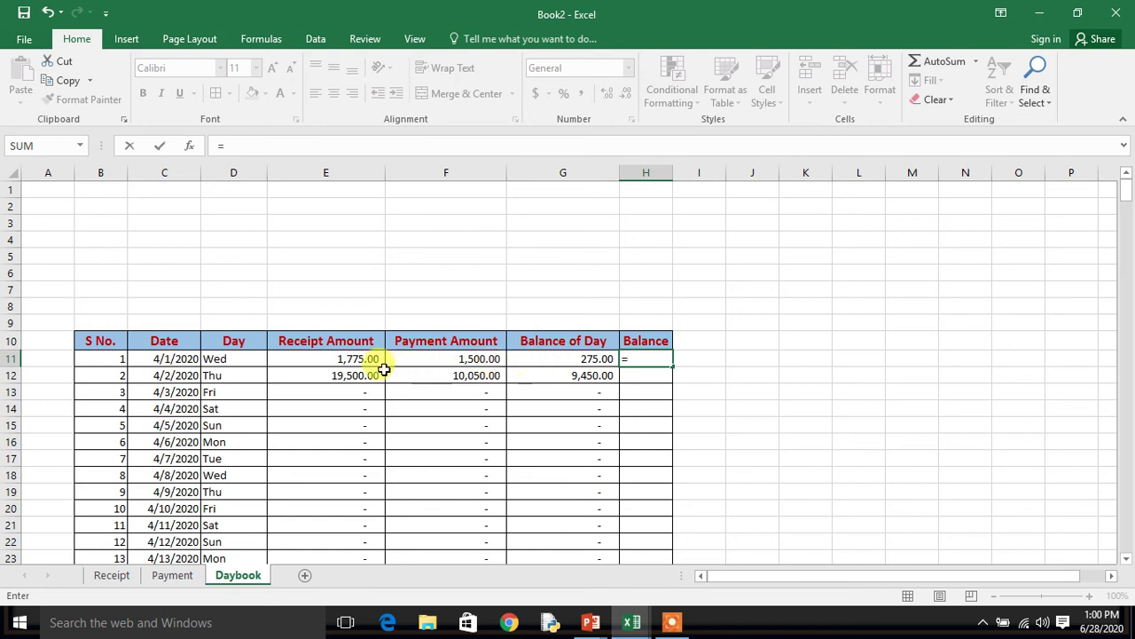
pyautogui.click(367, 360)
pyautogui.write('-')
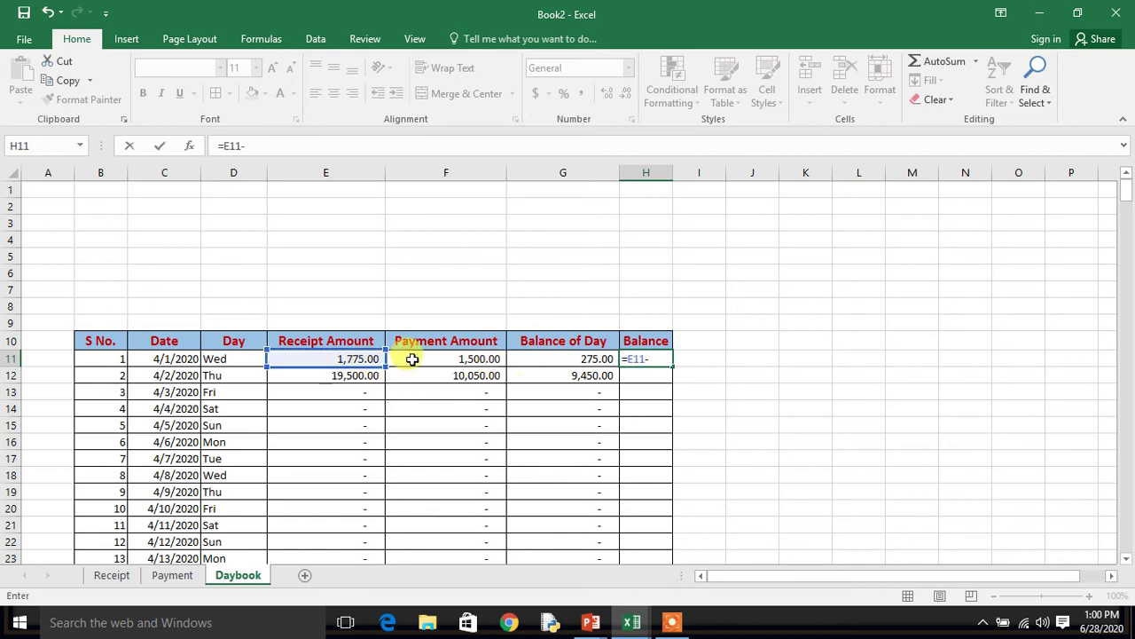
pyautogui.click(424, 359)
pyautogui.press('Return')
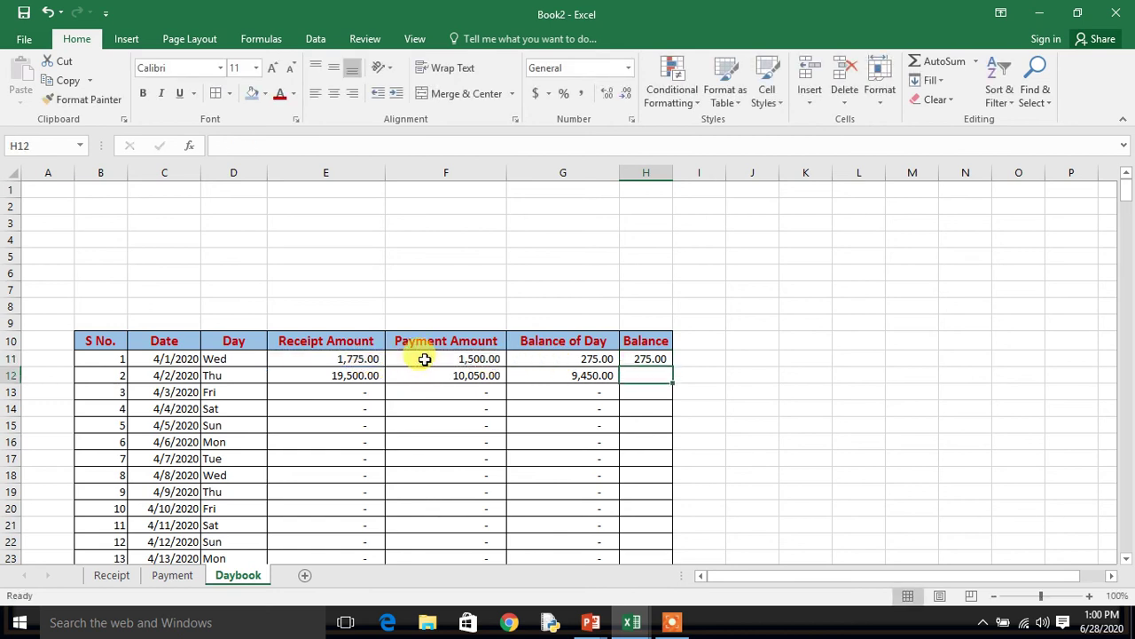
pyautogui.click(632, 362)
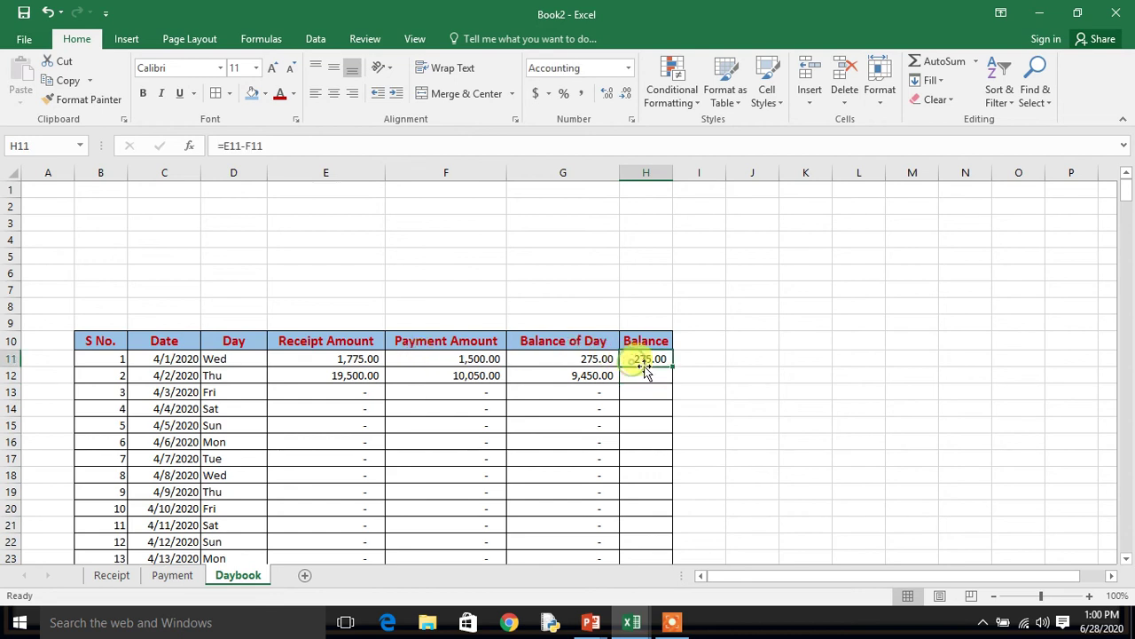
pyautogui.click(654, 375)
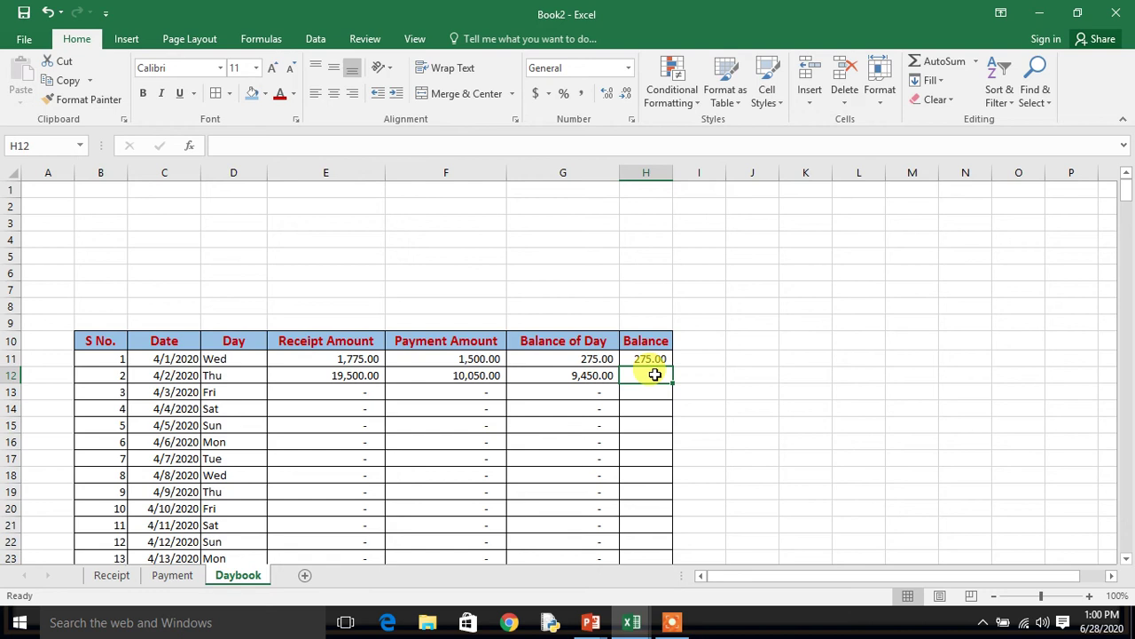
pyautogui.write('=')
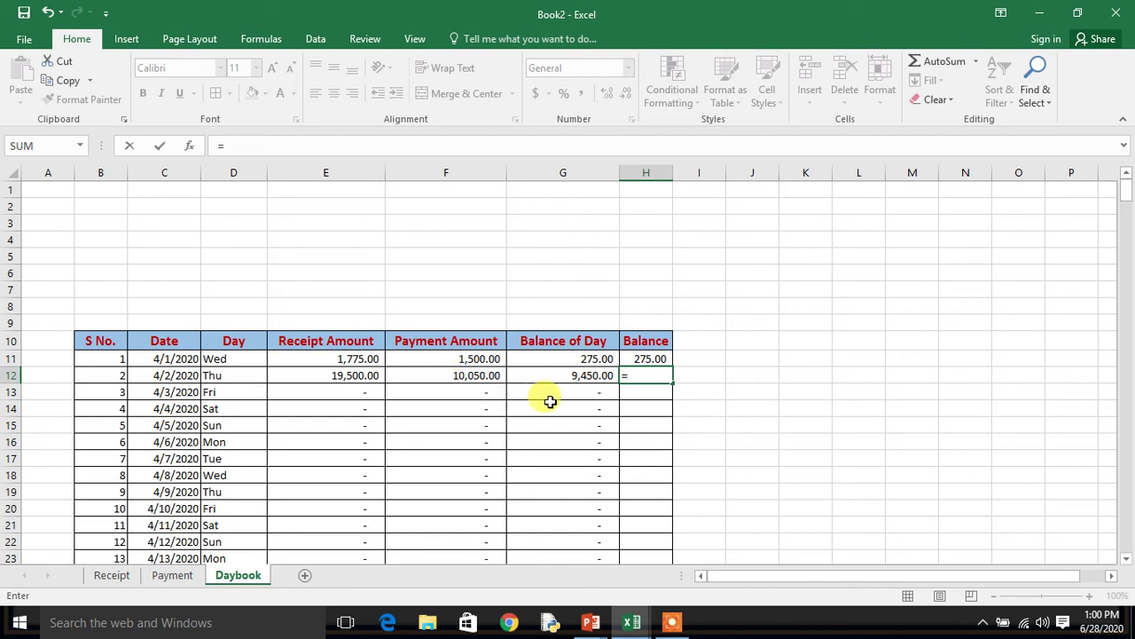
# Build =H11+E12-F12 in H12 and fill it down column H, showing 9,725.00 on 4/2/2020.
pyautogui.click(638, 359)
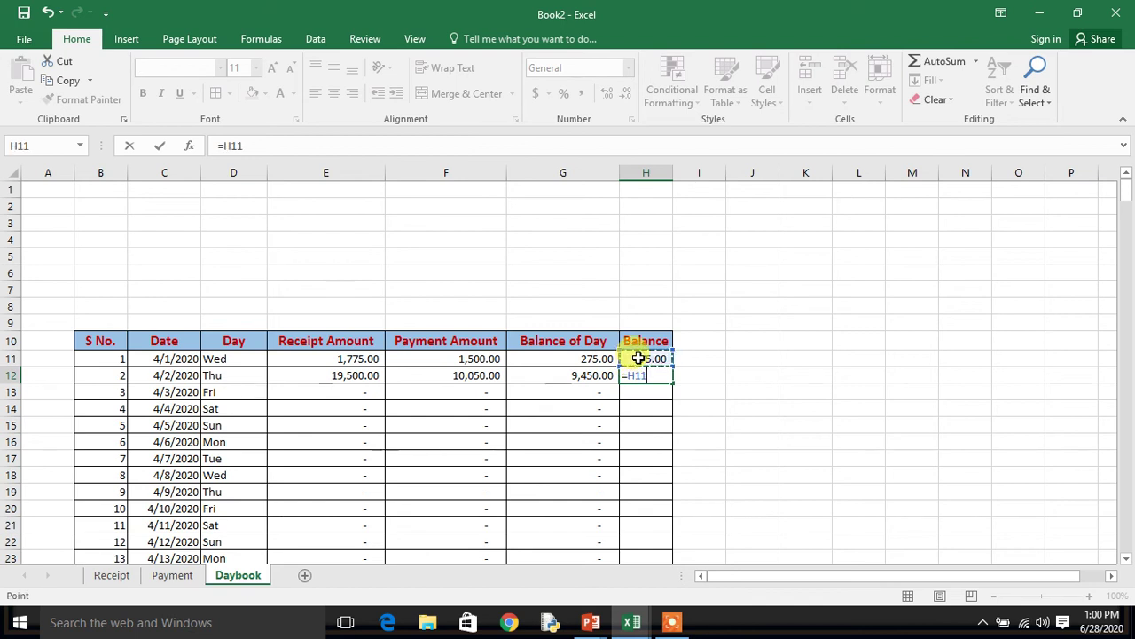
pyautogui.write('+')
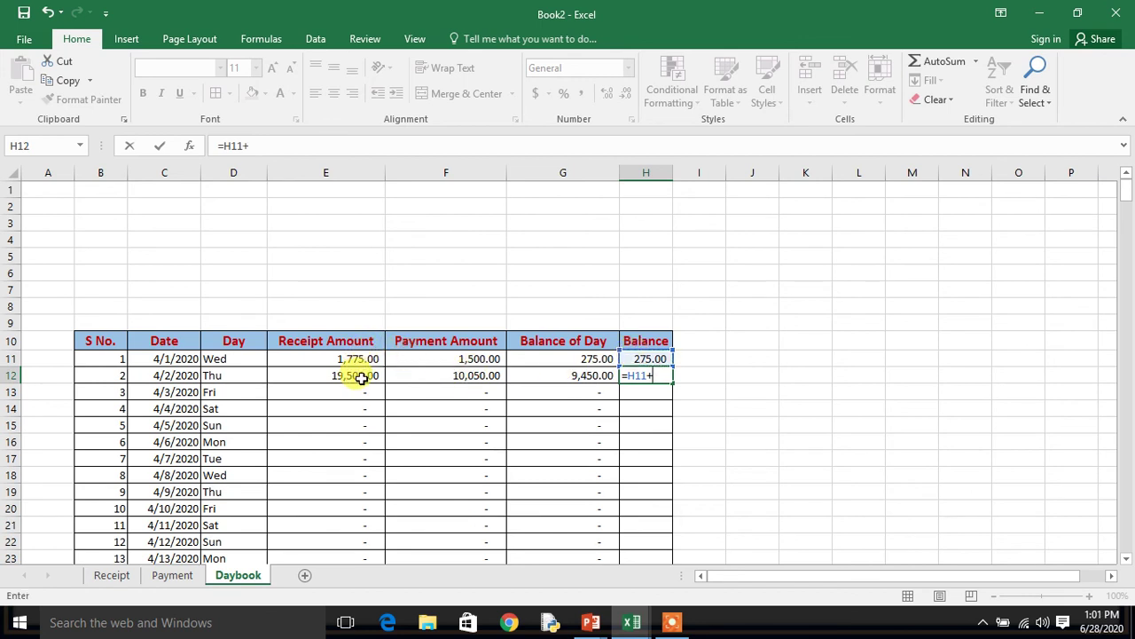
pyautogui.click(362, 377)
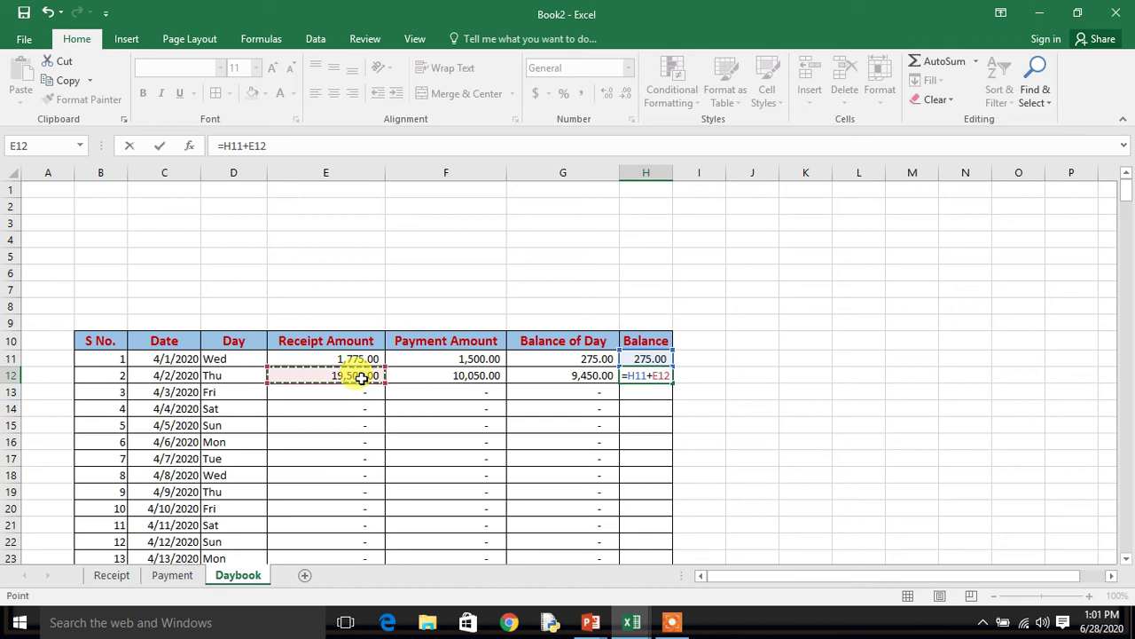
pyautogui.write('-')
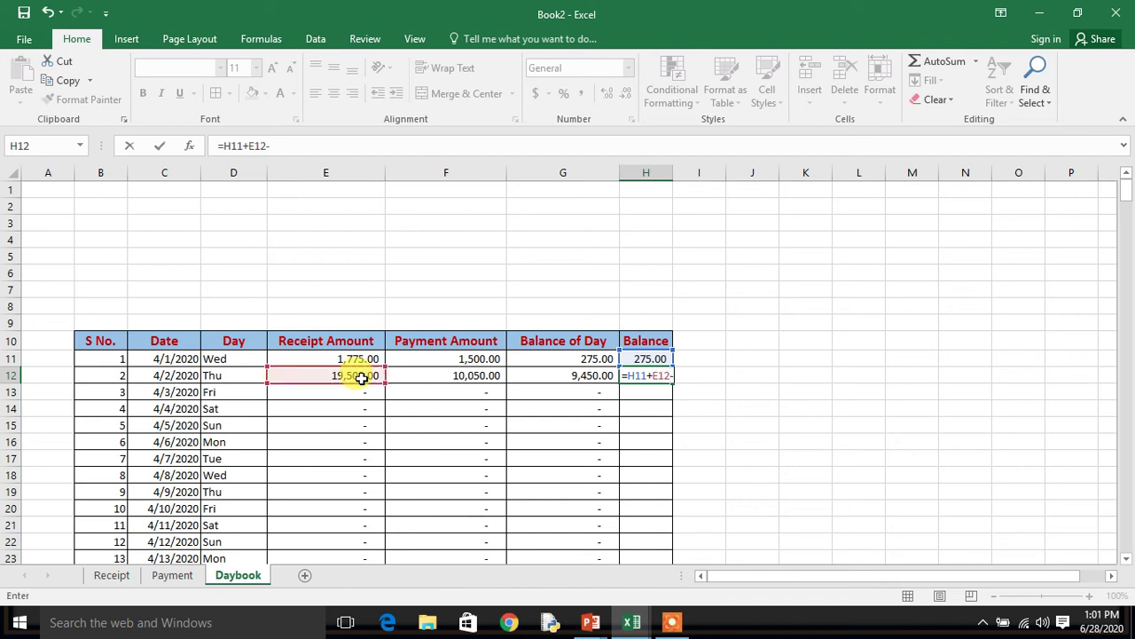
pyautogui.click(430, 378)
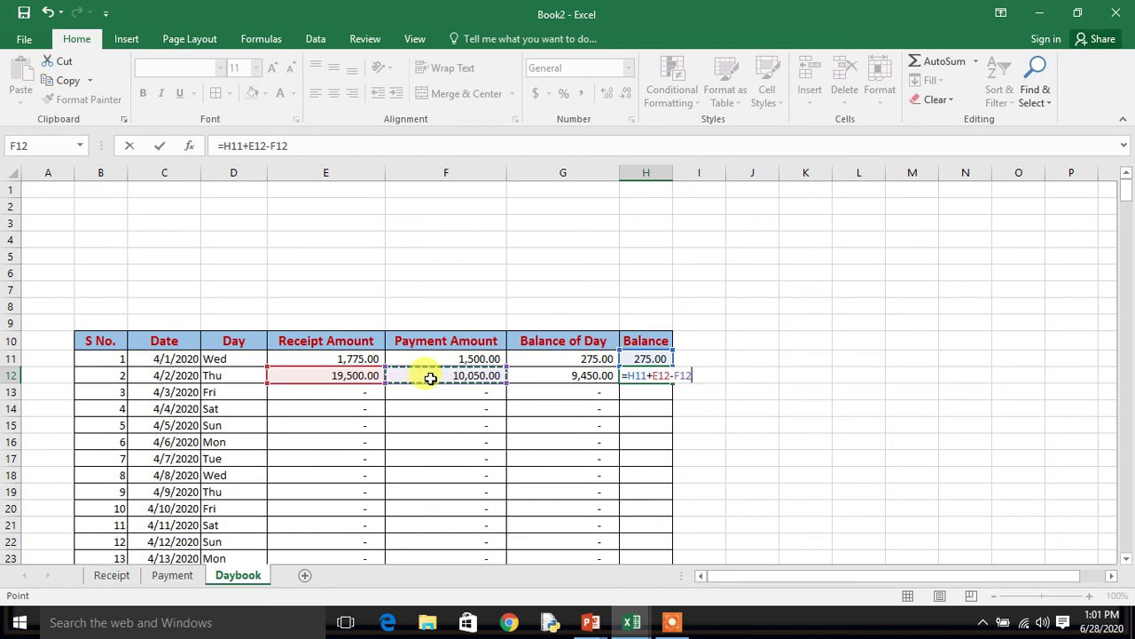
pyautogui.press('Return')
pyautogui.press('Up')
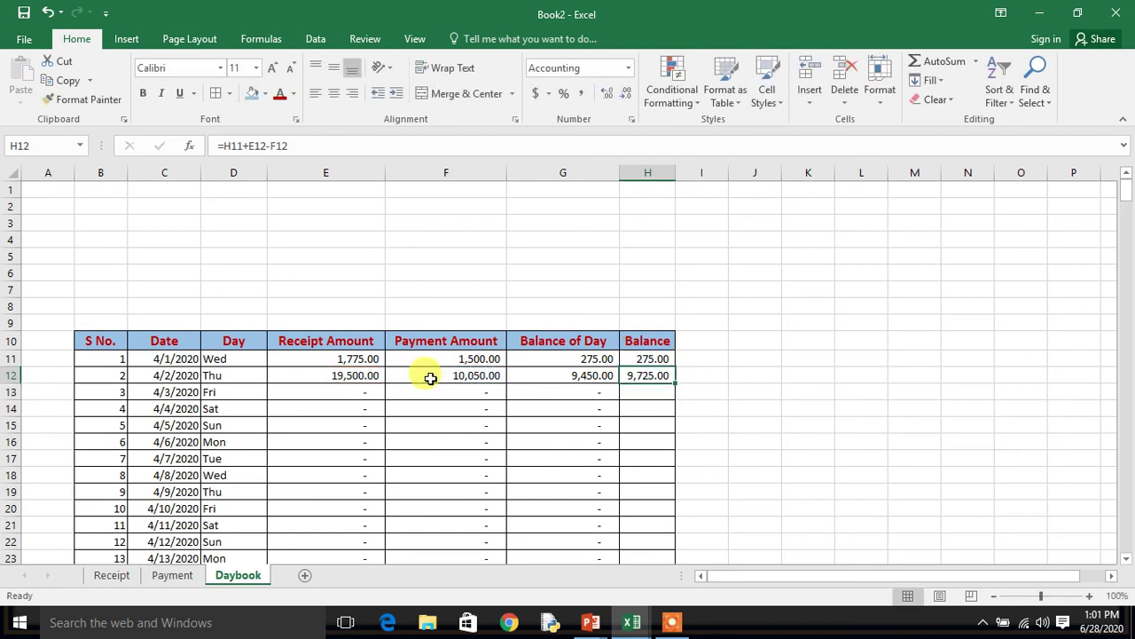
pyautogui.doubleClick(674, 380)
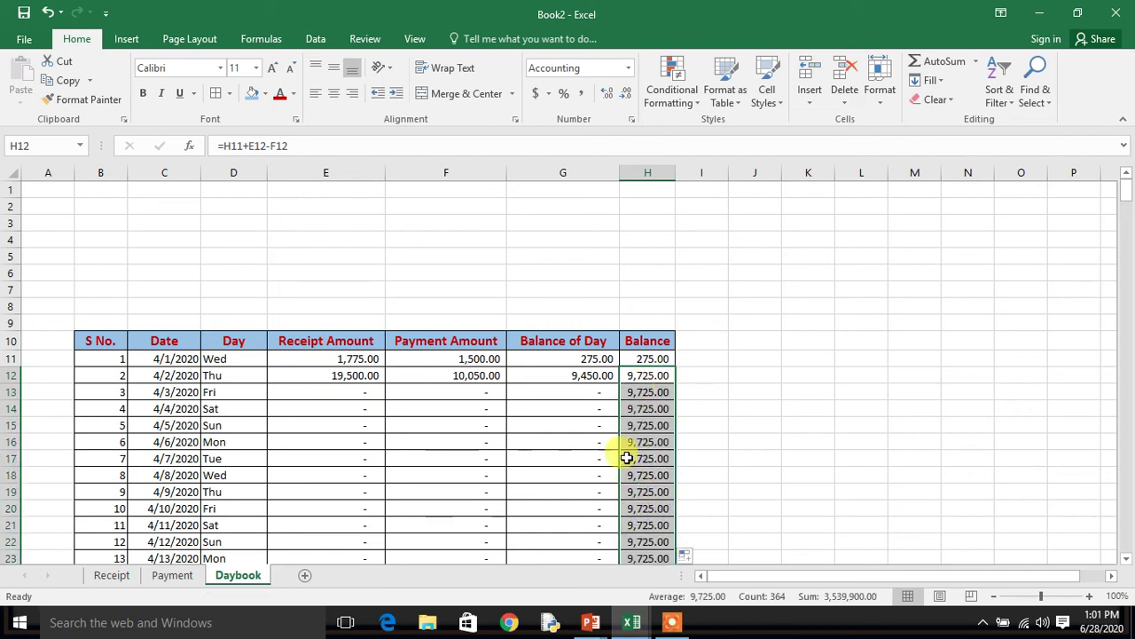
pyautogui.click(478, 393)
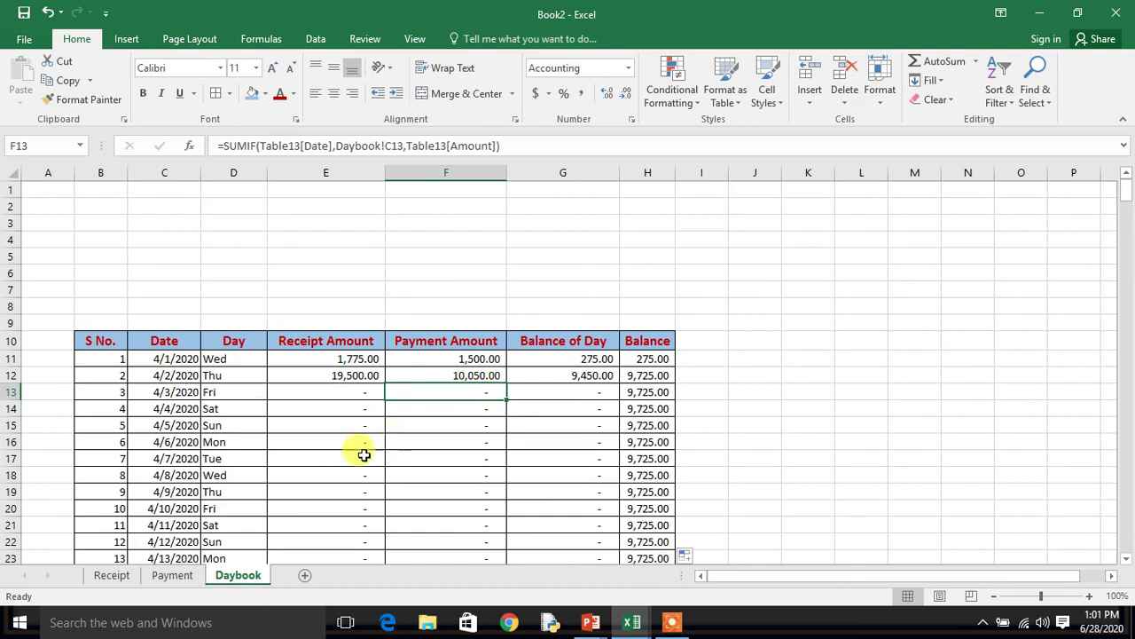
# On the Receipt sheet, add a 4/5/2020 Fees receipt via PayTm for 4500, described as Tally.
pyautogui.click(112, 575)
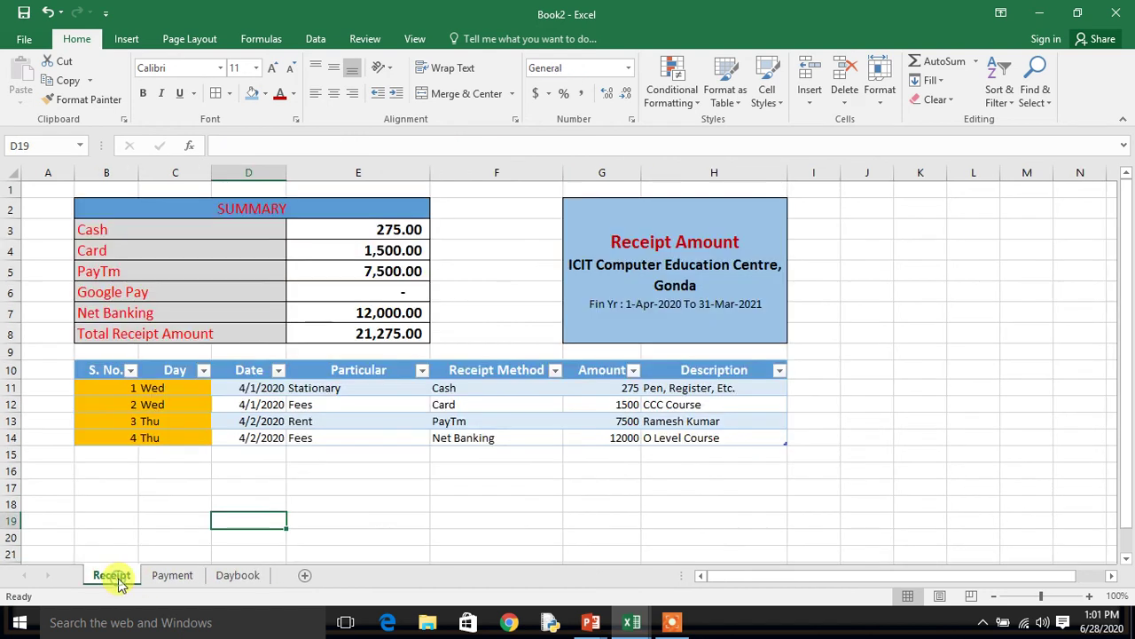
pyautogui.click(251, 454)
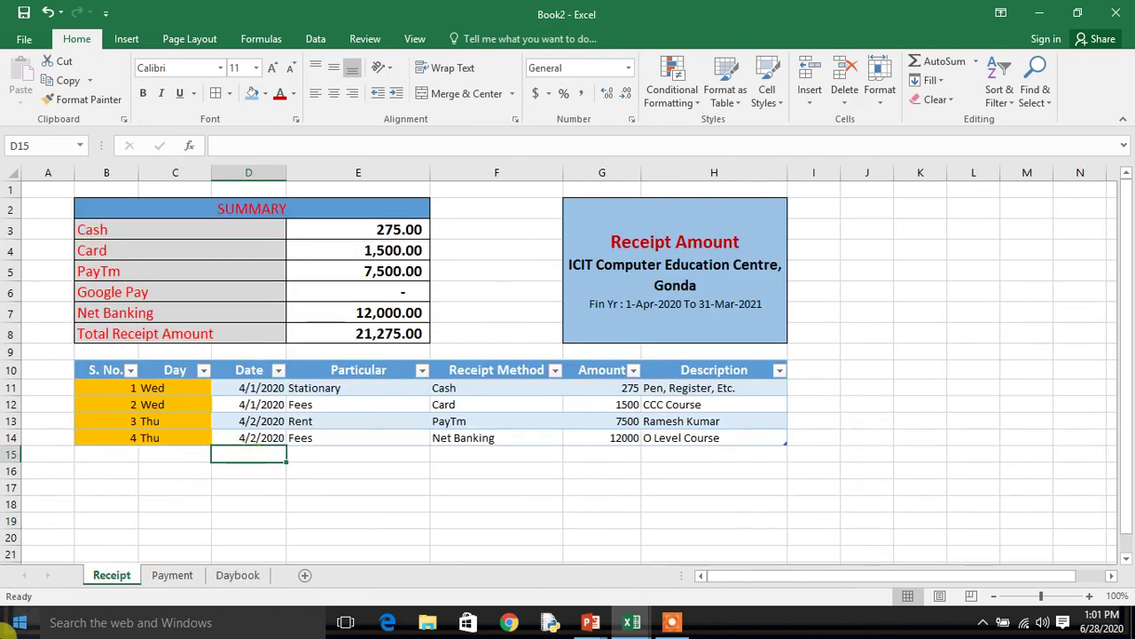
pyautogui.write('4/5')
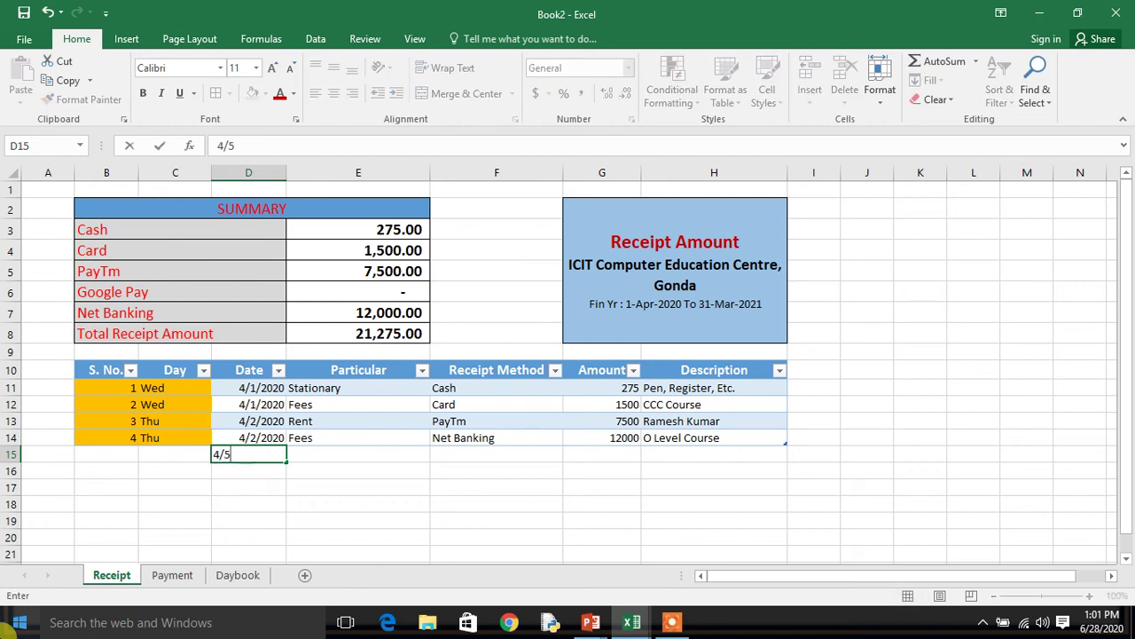
pyautogui.write('/2020')
pyautogui.press('Tab')
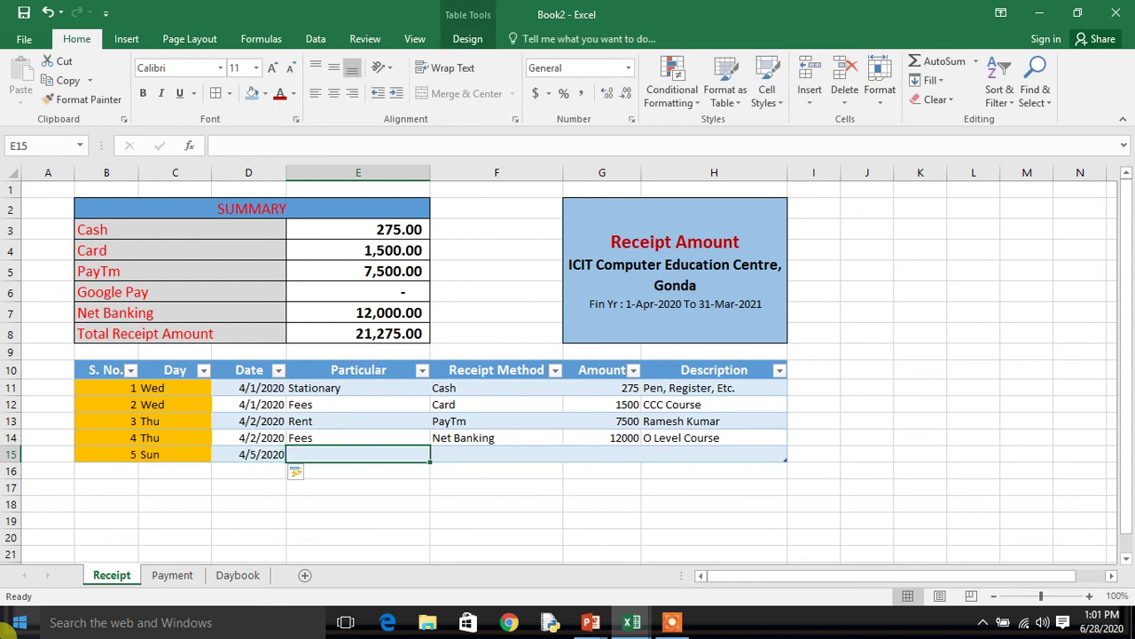
pyautogui.write('Fees')
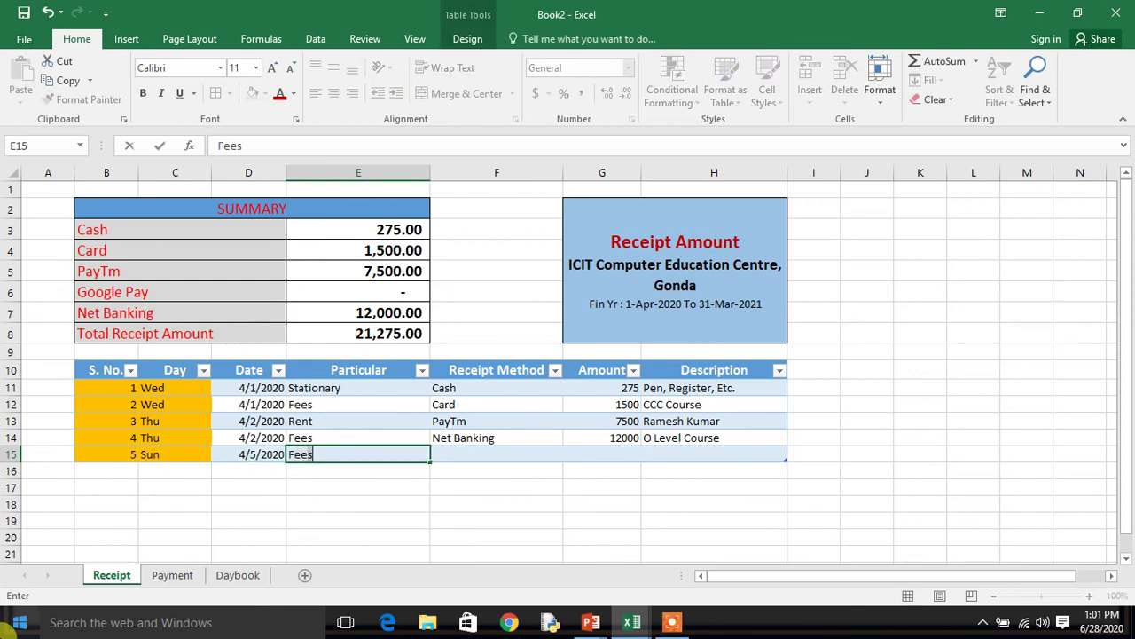
pyautogui.press('Tab')
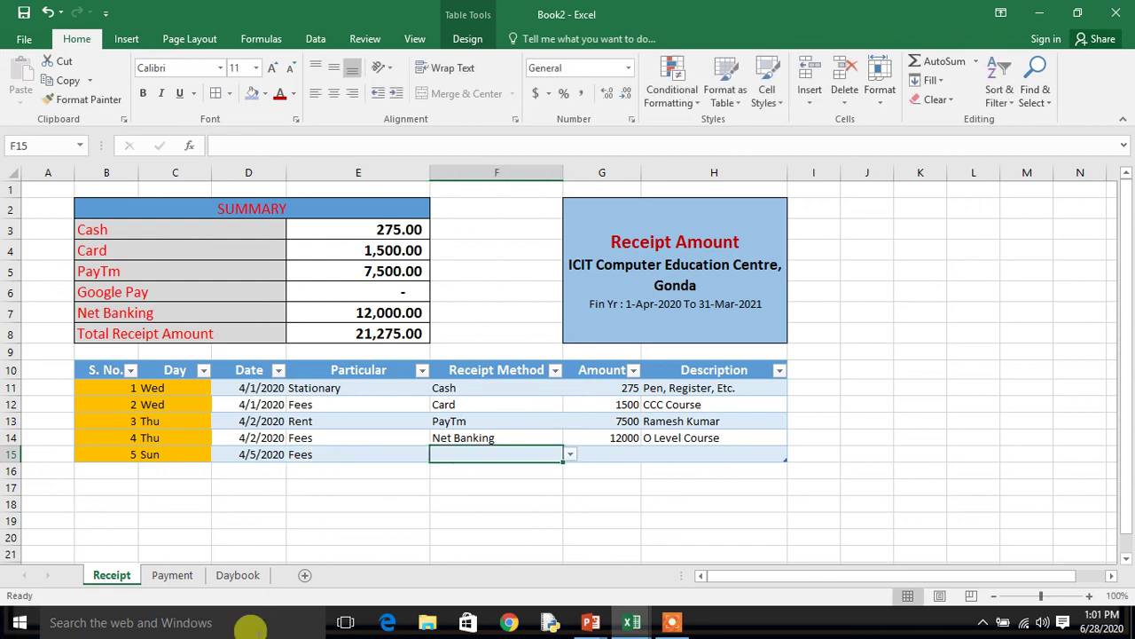
pyautogui.click(570, 456)
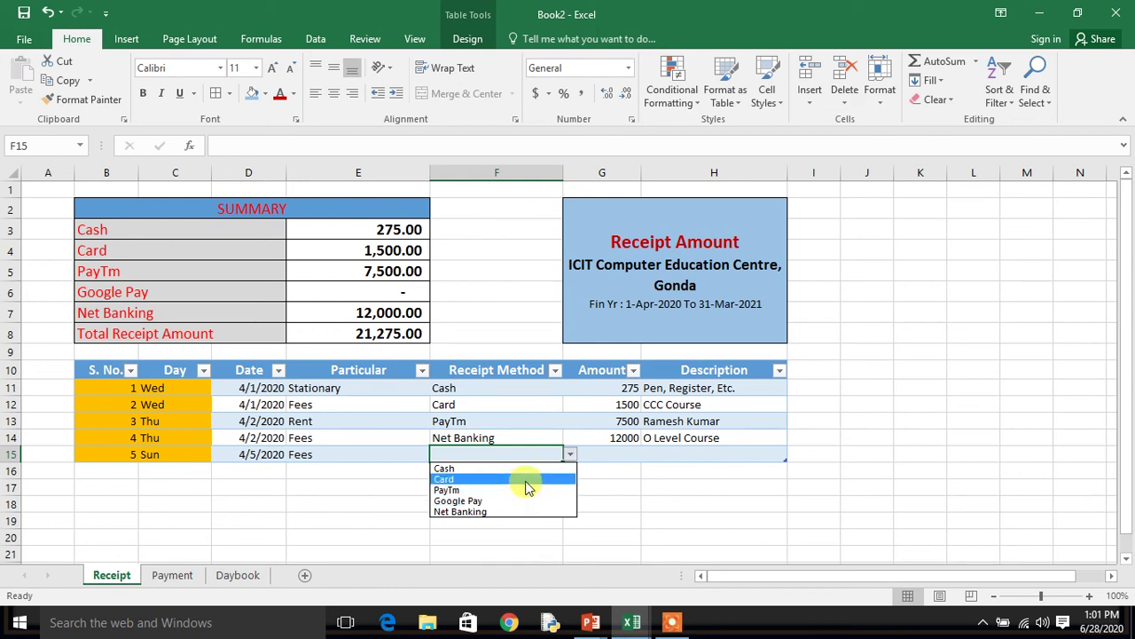
pyautogui.click(526, 481)
pyautogui.click(571, 454)
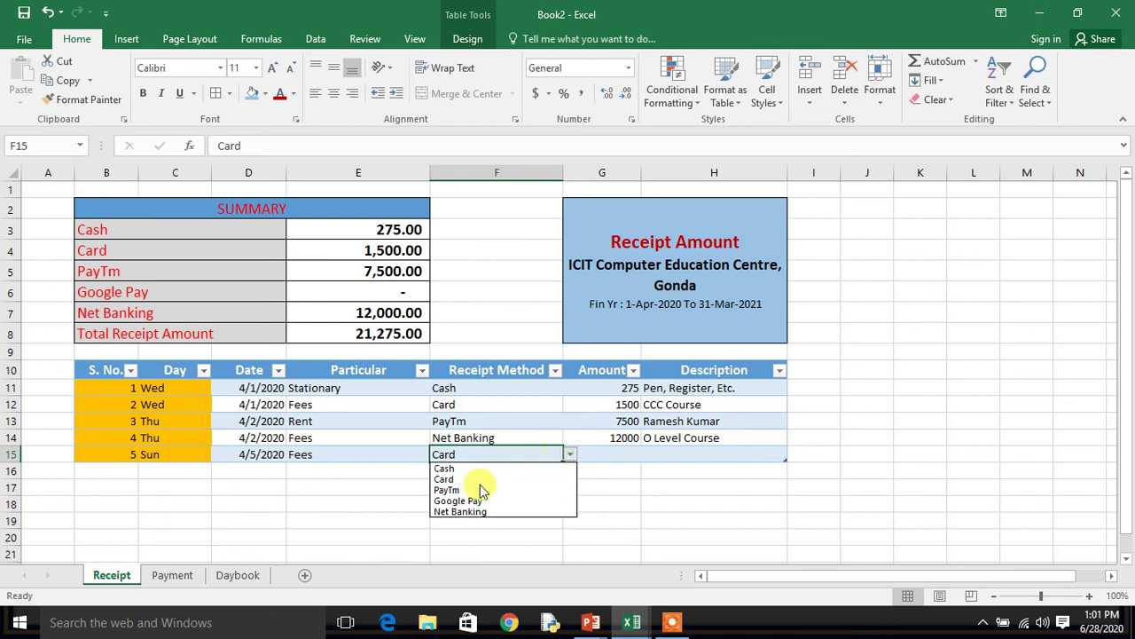
pyautogui.click(480, 490)
pyautogui.click(607, 456)
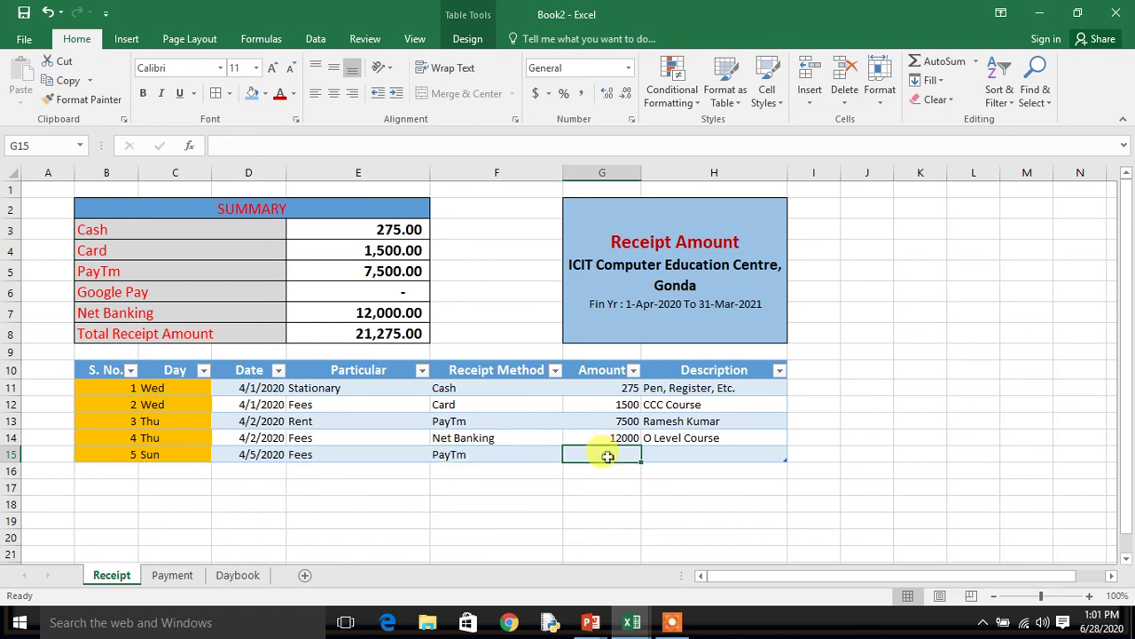
pyautogui.write('4500')
pyautogui.press('Tab')
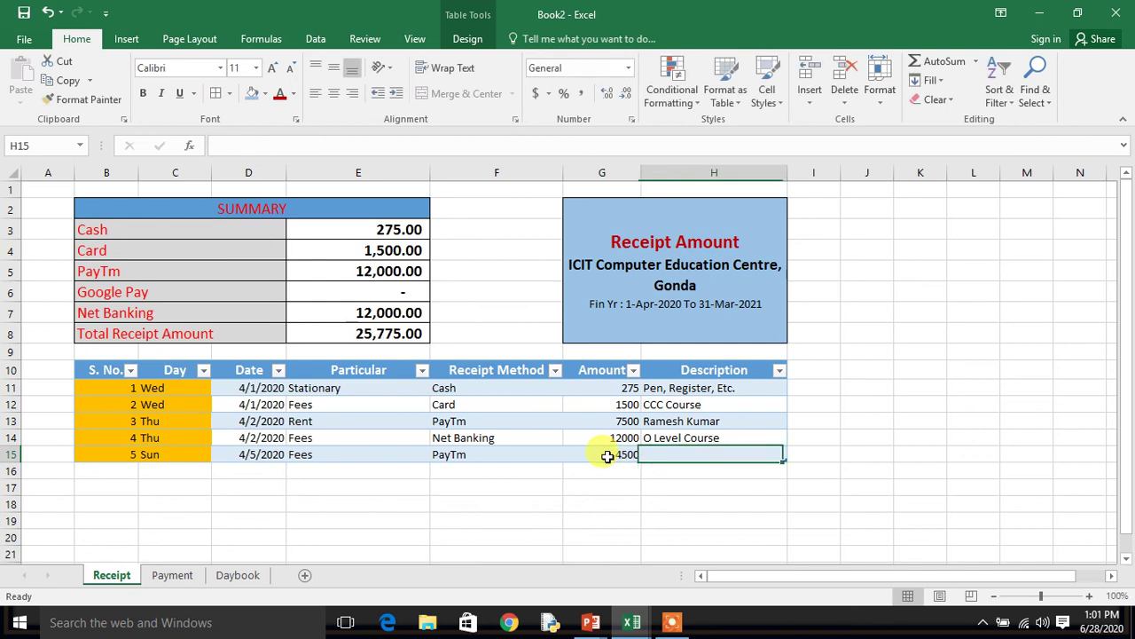
pyautogui.write('Tally')
pyautogui.press('Return')
# Add a second 4/5/2020 Fees receipt via Net Banking for 1245, described as CCC Course.
pyautogui.press('Left')
pyautogui.press('Left')
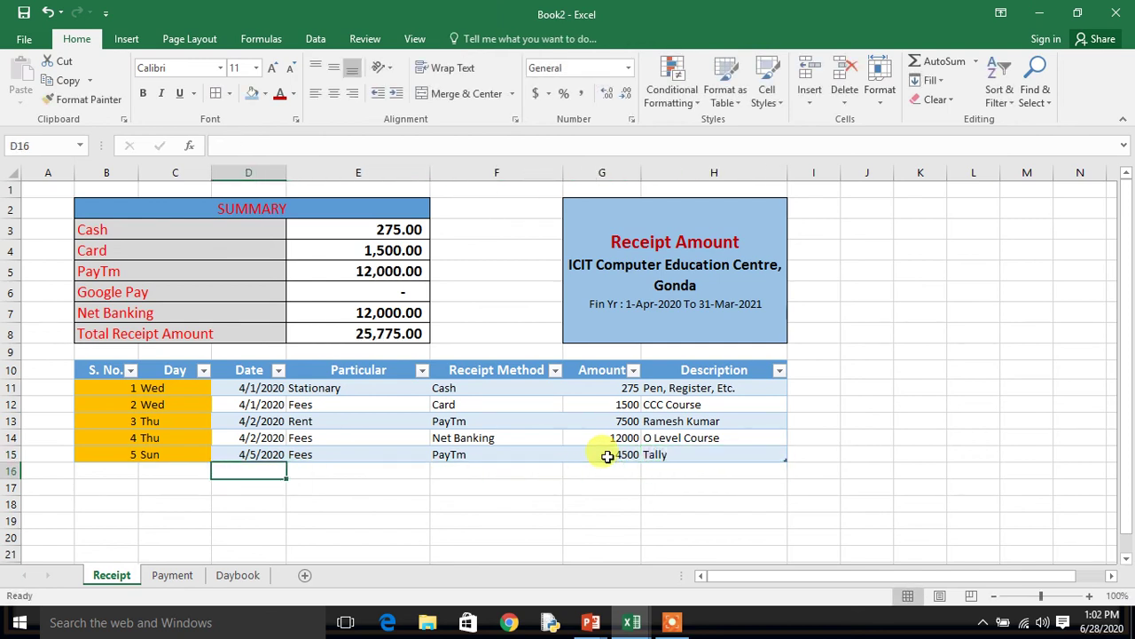
pyautogui.write('4/5/2020')
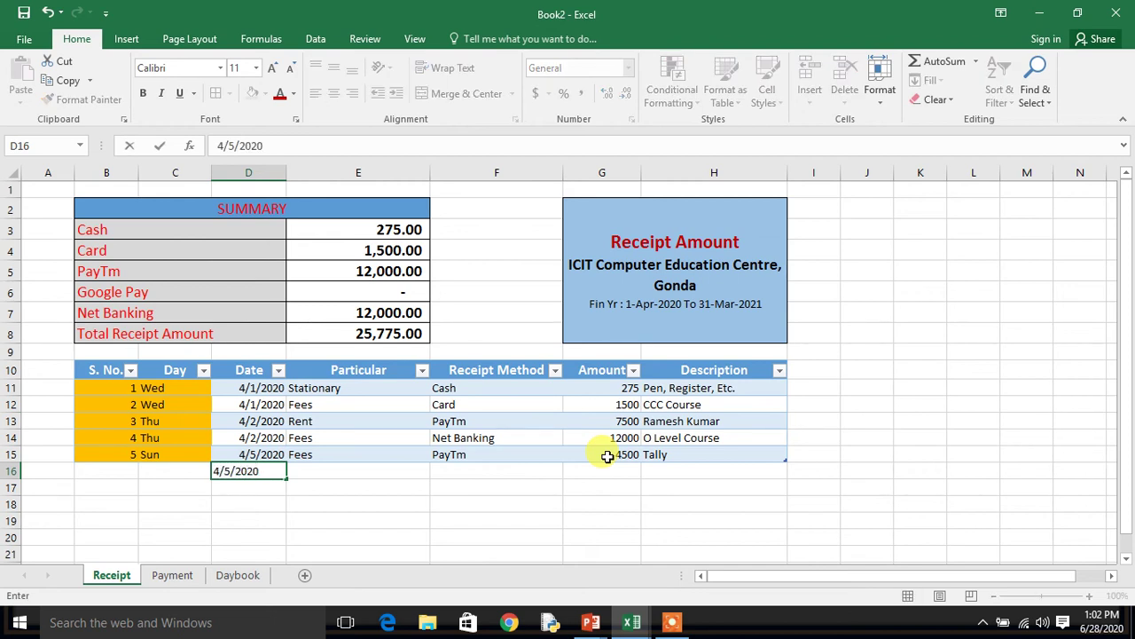
pyautogui.press('Tab')
pyautogui.write('fees')
pyautogui.press('Tab')
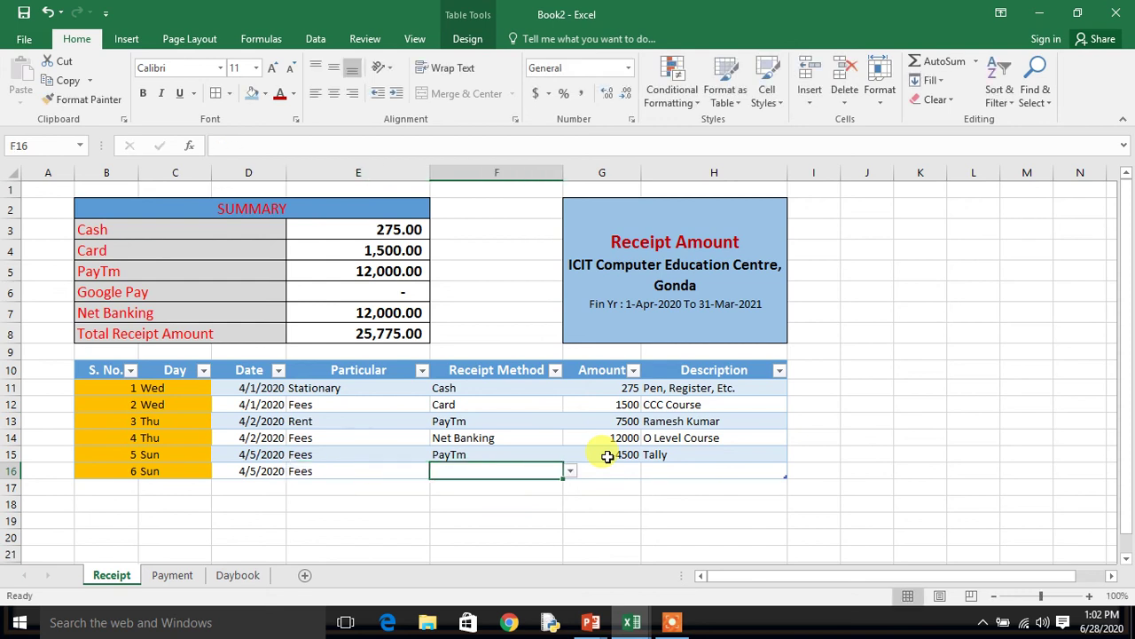
pyautogui.click(570, 471)
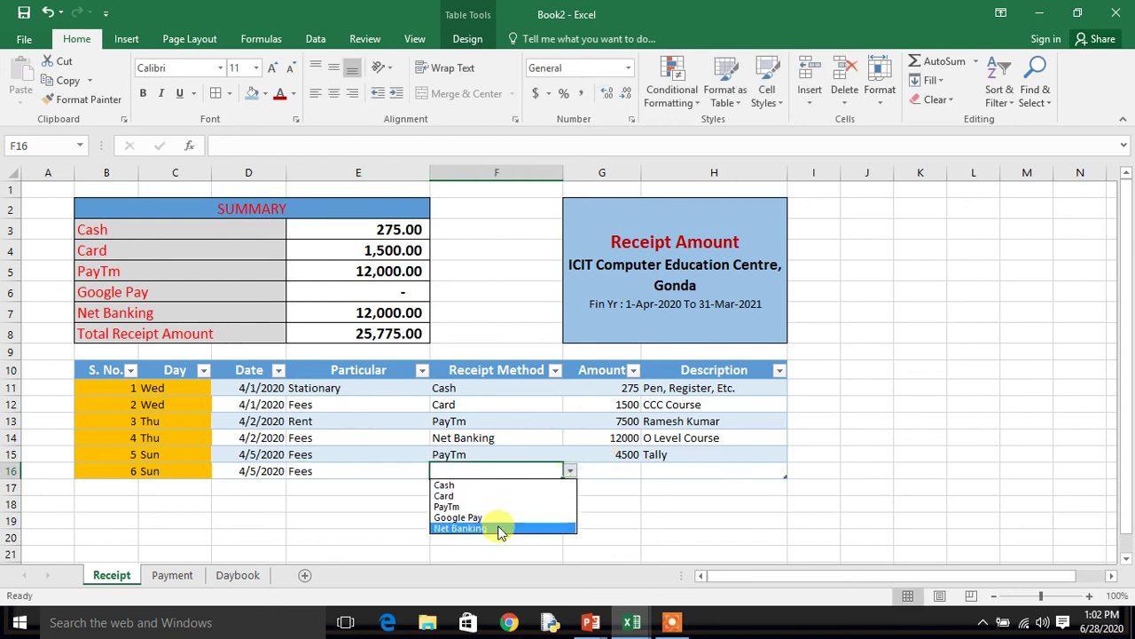
pyautogui.click(500, 528)
pyautogui.click(613, 468)
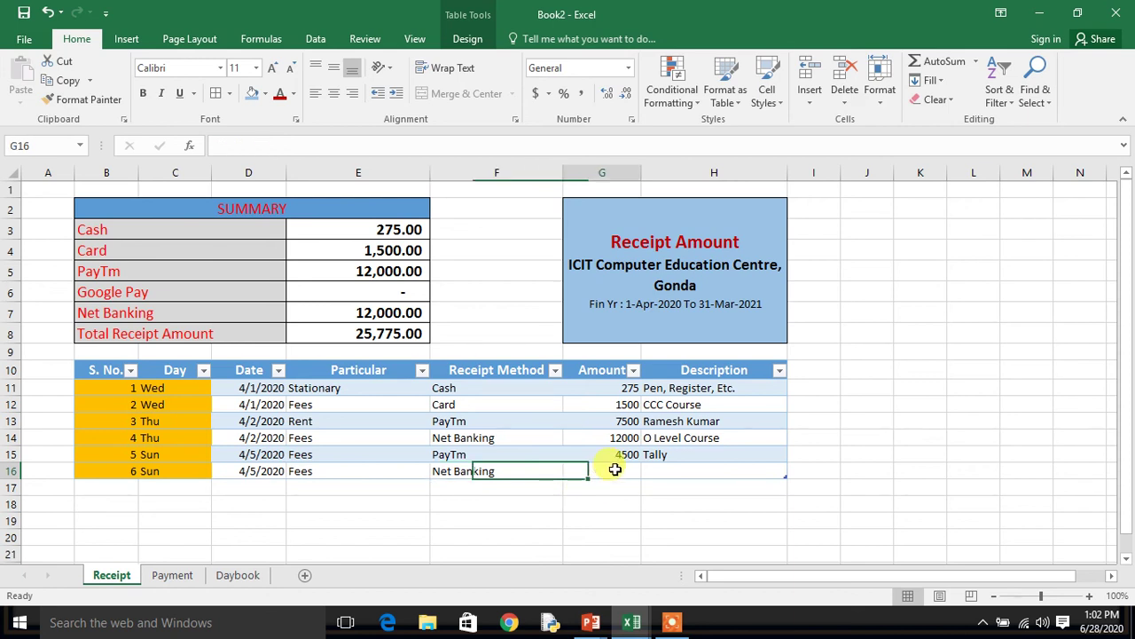
pyautogui.write('1245')
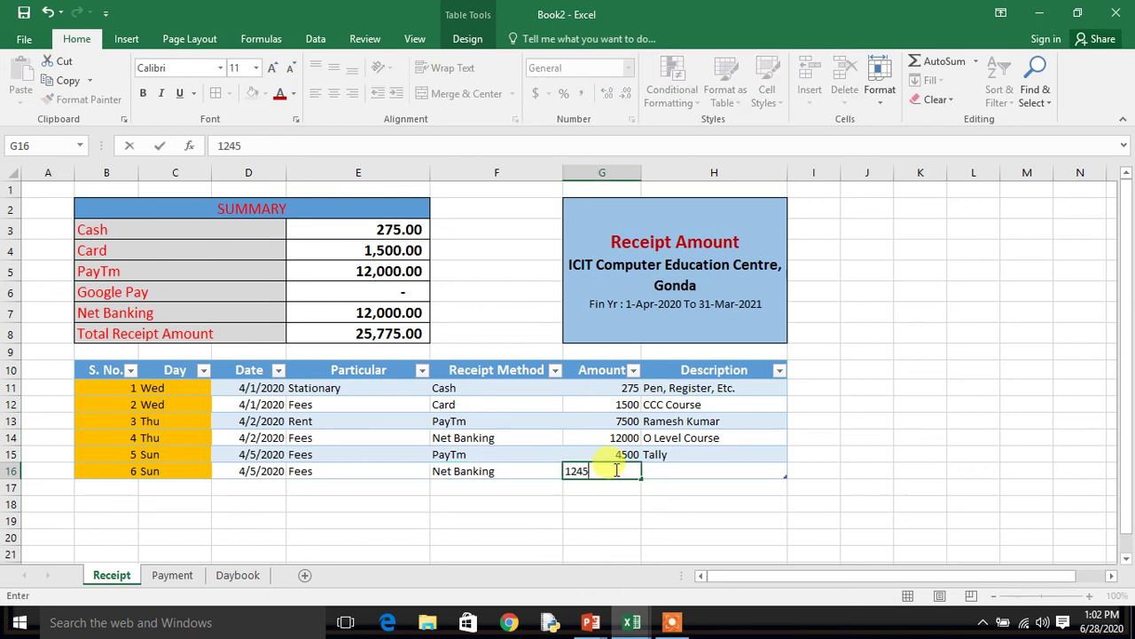
pyautogui.press('Tab')
pyautogui.write('C')
pyautogui.press('Return')
# Select both 4/5/2020 receipt amounts to check their combined sum.
pyautogui.press('Up')
pyautogui.press('Left')
pyautogui.press('Left')
pyautogui.press('Left')
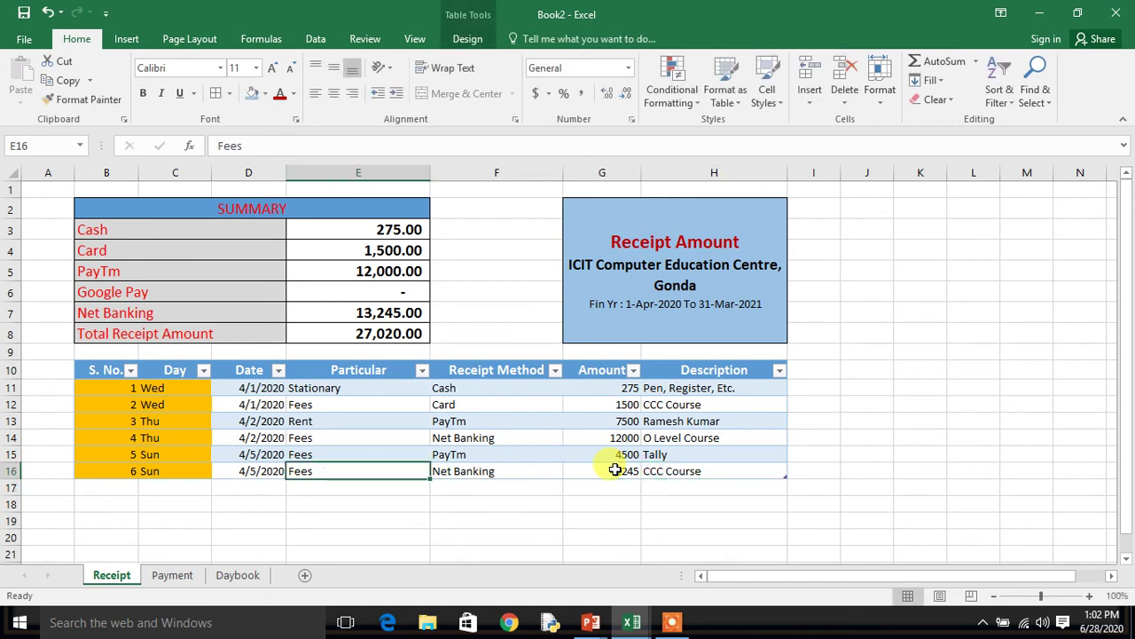
pyautogui.press('Left')
pyautogui.press('Up')
pyautogui.press('Right')
pyautogui.press('Right')
pyautogui.press('Right')
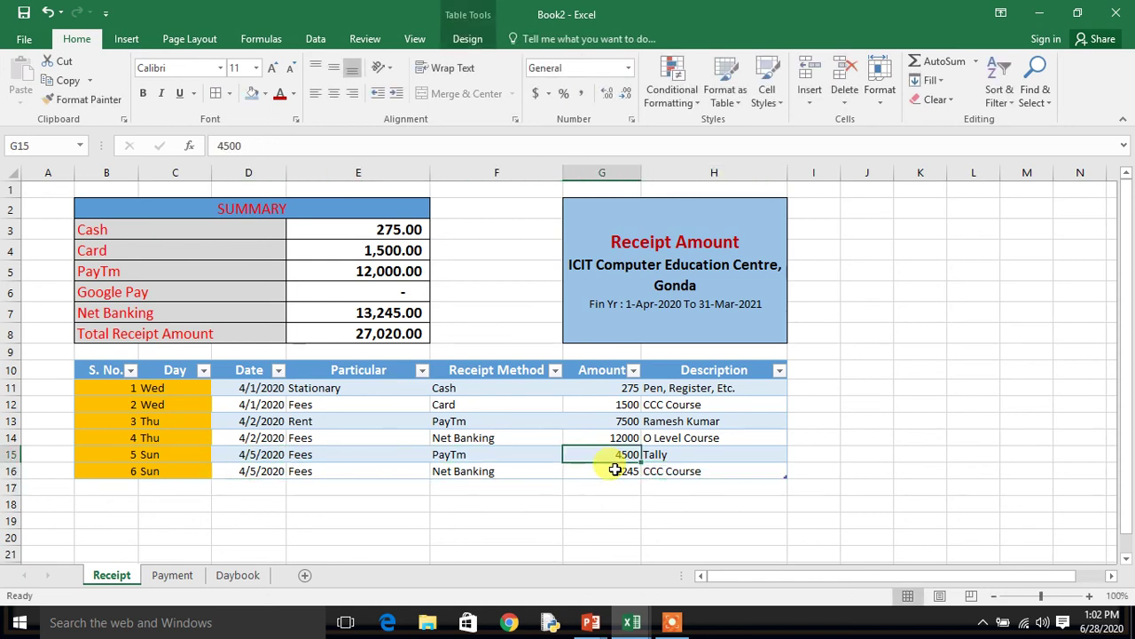
pyautogui.hotkey('shift', 'Down')
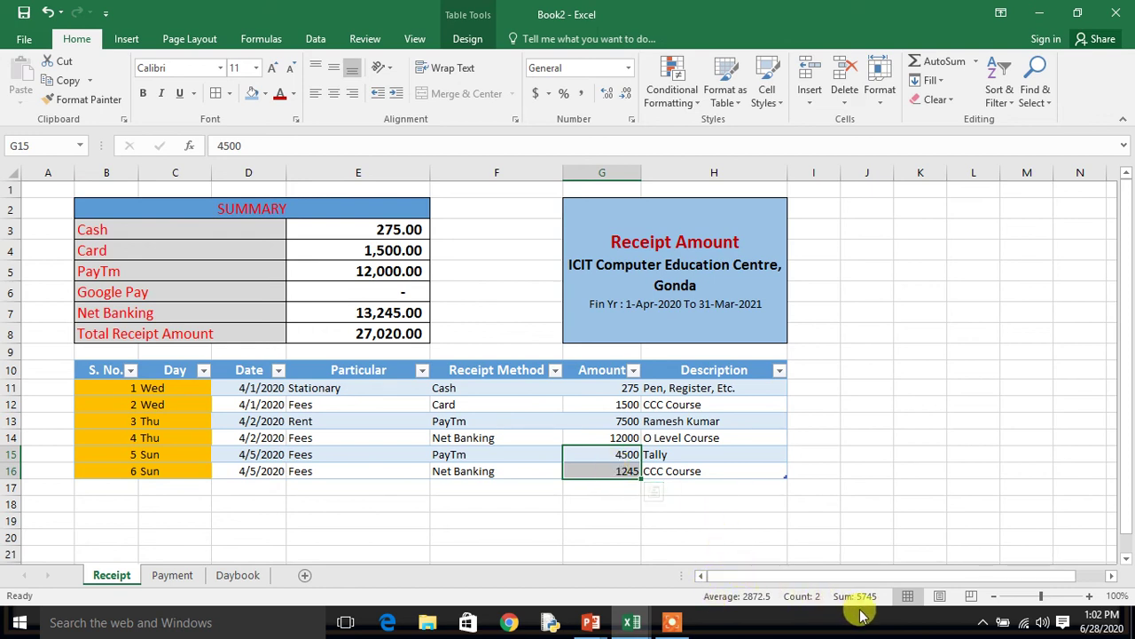
pyautogui.moveTo(565, 478); pyautogui.dragTo(513, 489)
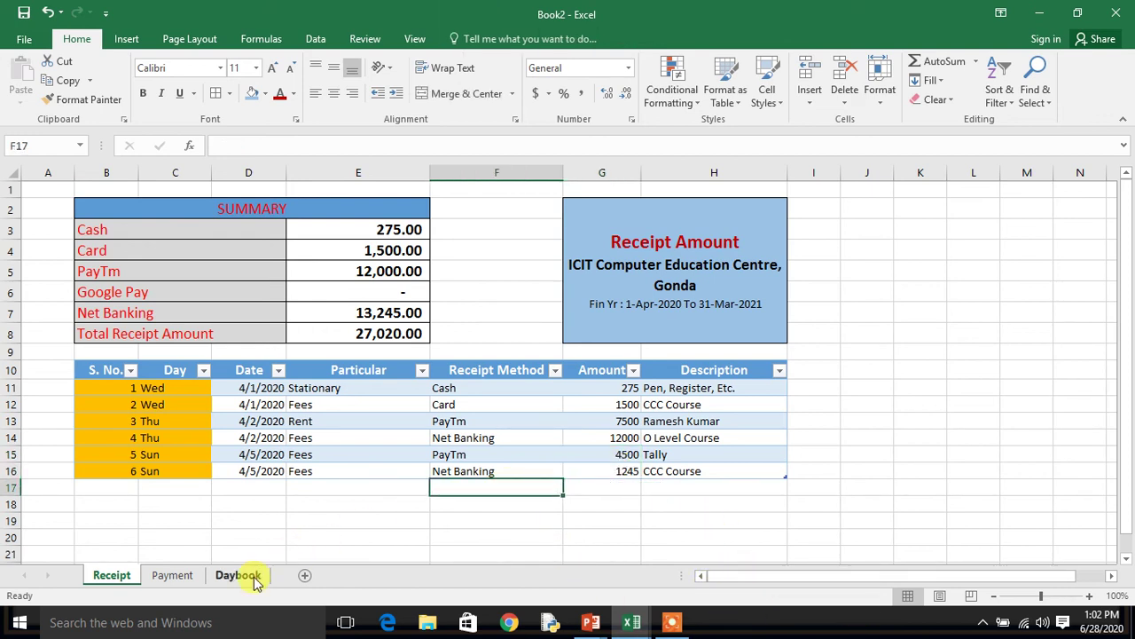
# On the Daybook sheet, widen column H so balances like 5,745.00 display fully.
pyautogui.click(247, 576)
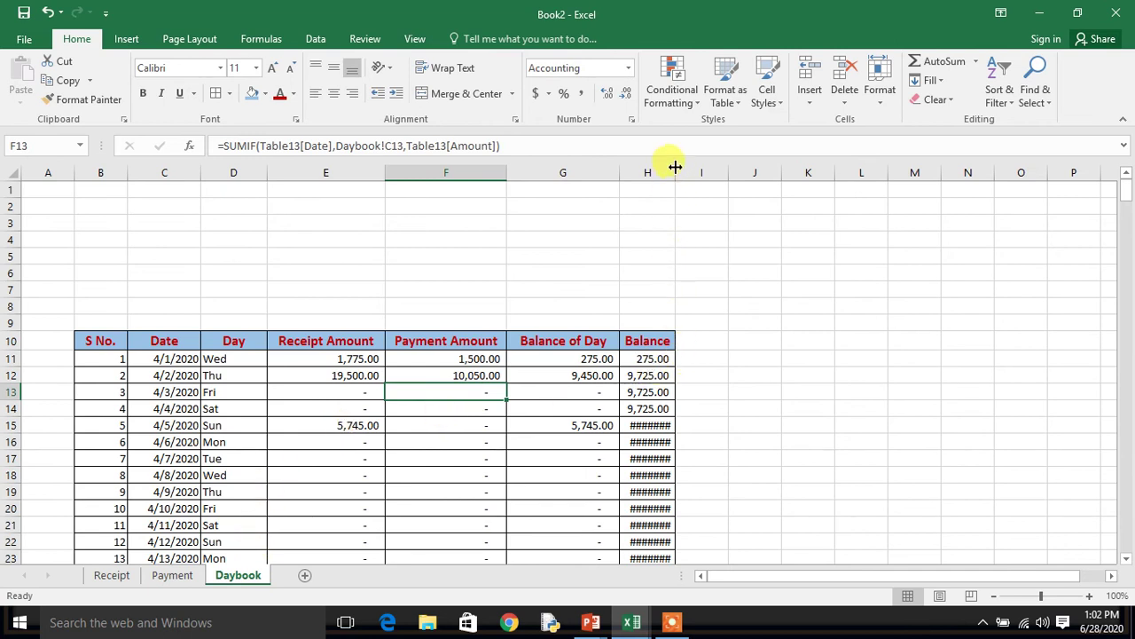
pyautogui.moveTo(675, 167); pyautogui.dragTo(685, 169)
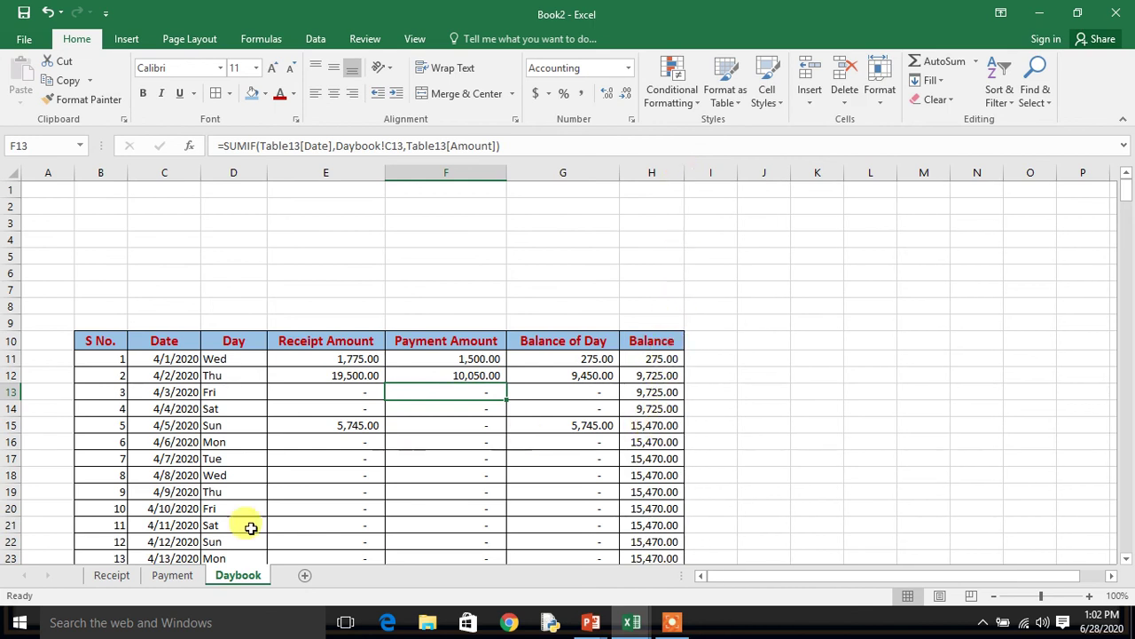
# On the Payment sheet, start row 15 with 4/3/2020, Salary and Net Banking as the method.
pyautogui.click(165, 578)
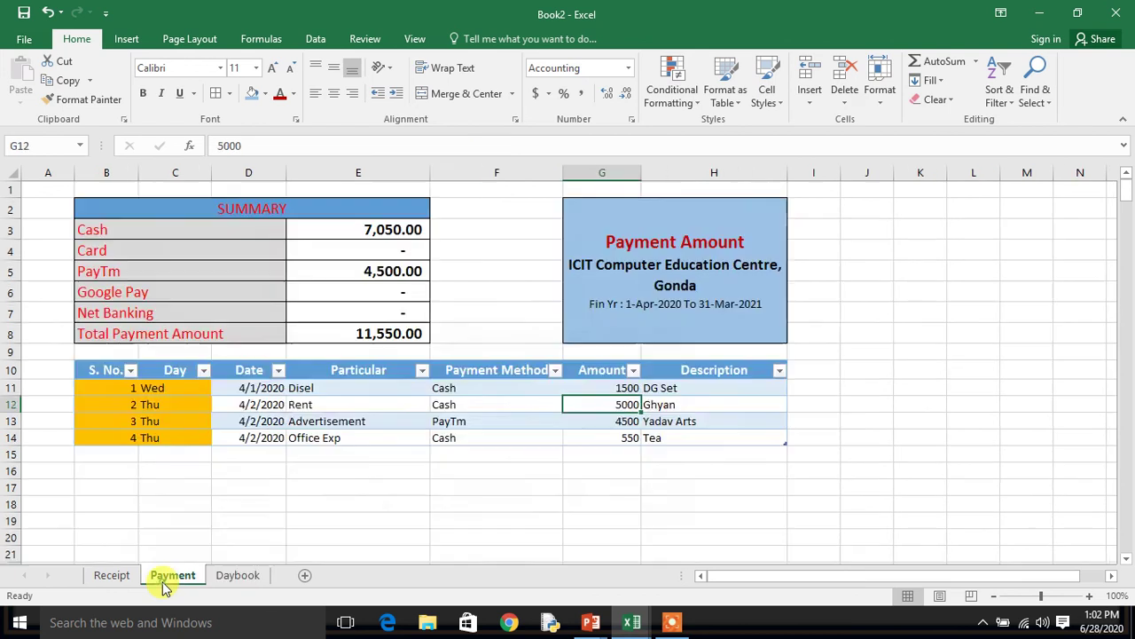
pyautogui.click(279, 453)
pyautogui.write('4/')
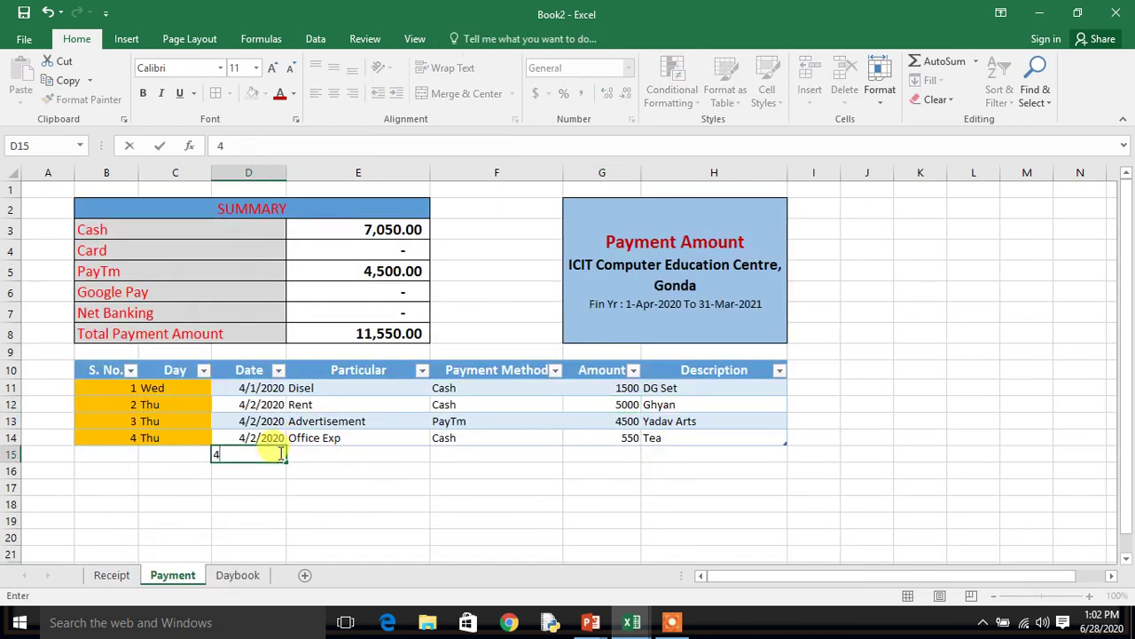
pyautogui.write('3/2020')
pyautogui.press('Tab')
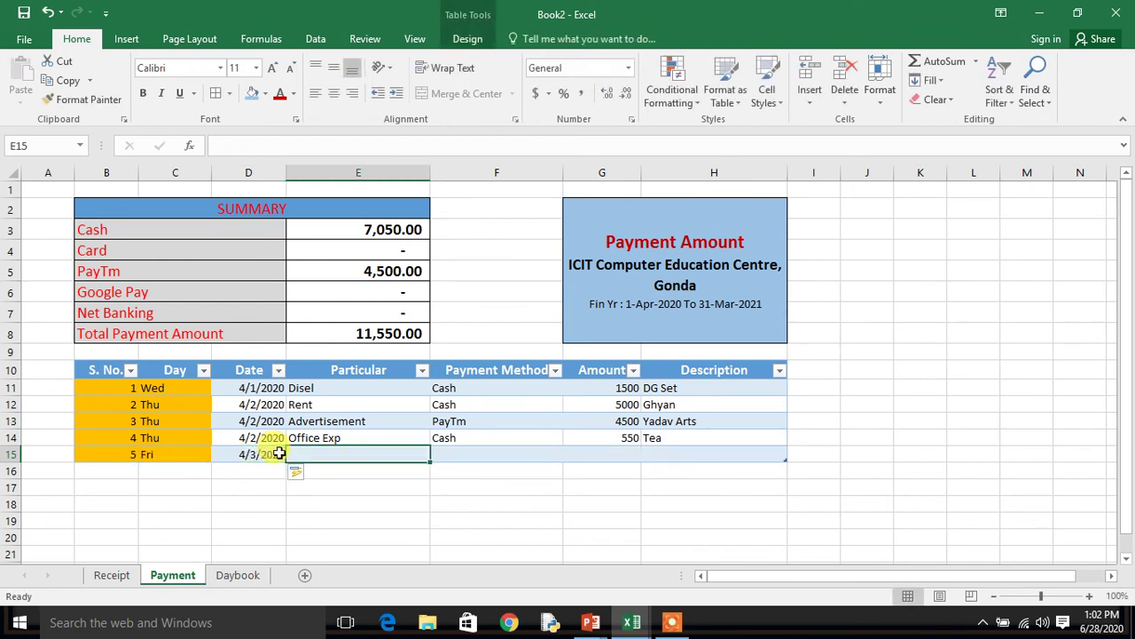
pyautogui.write('Sal')
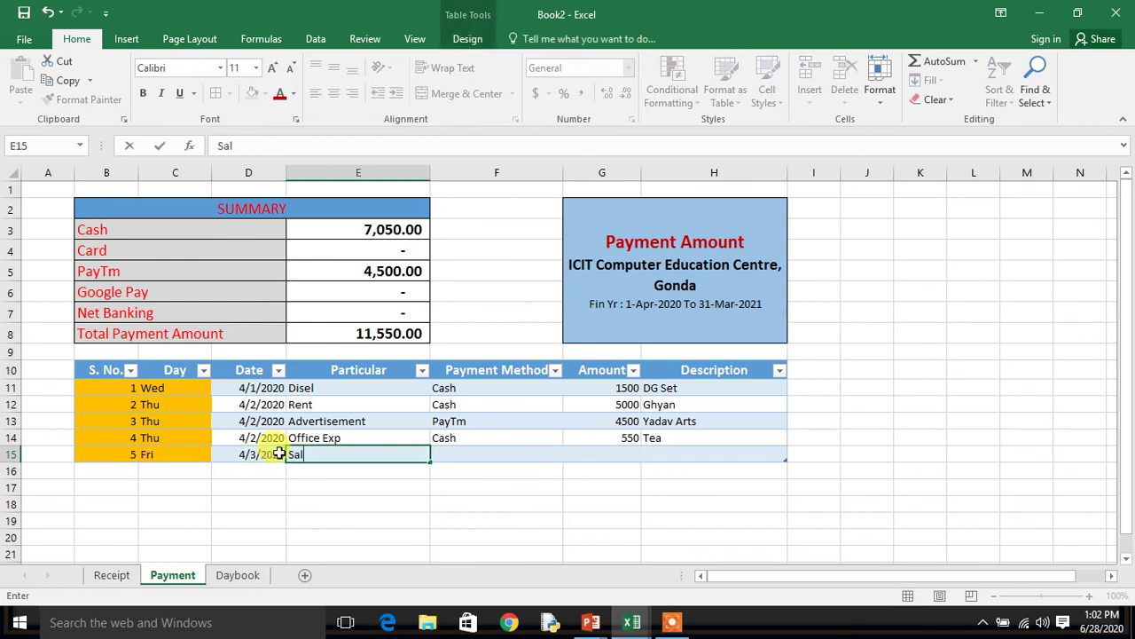
pyautogui.write('ary')
pyautogui.press('Tab')
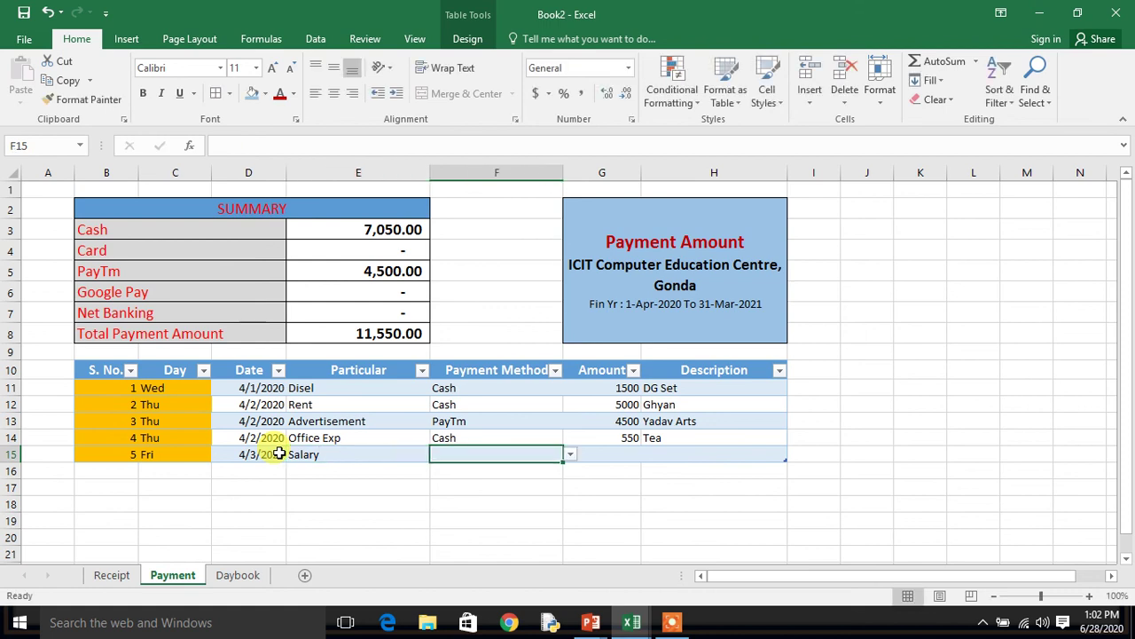
pyautogui.click(572, 456)
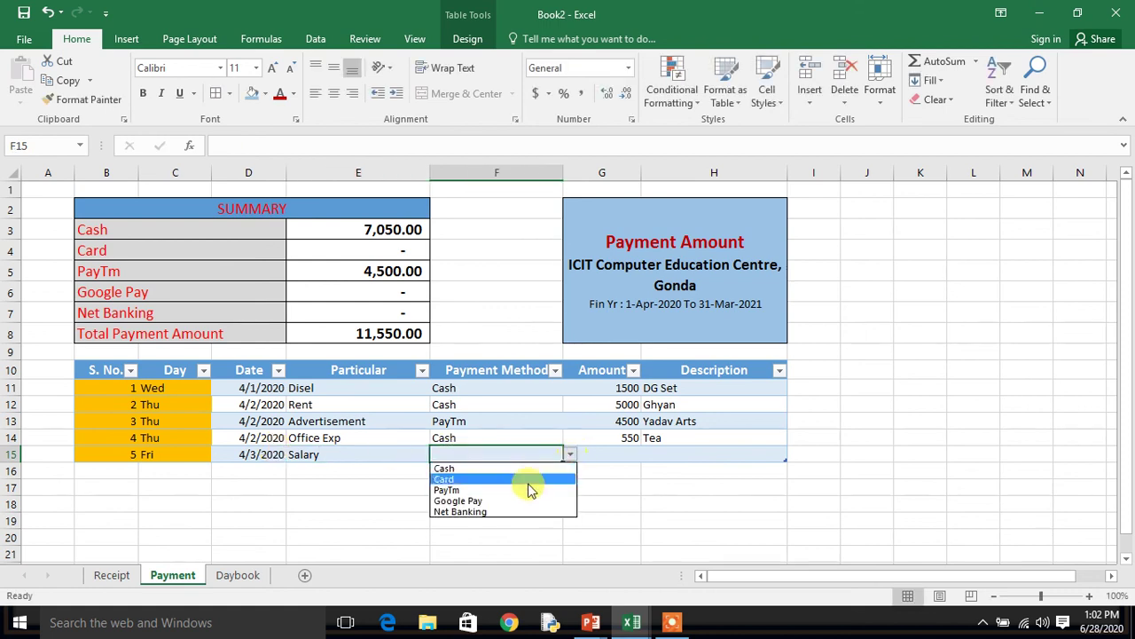
pyautogui.click(493, 512)
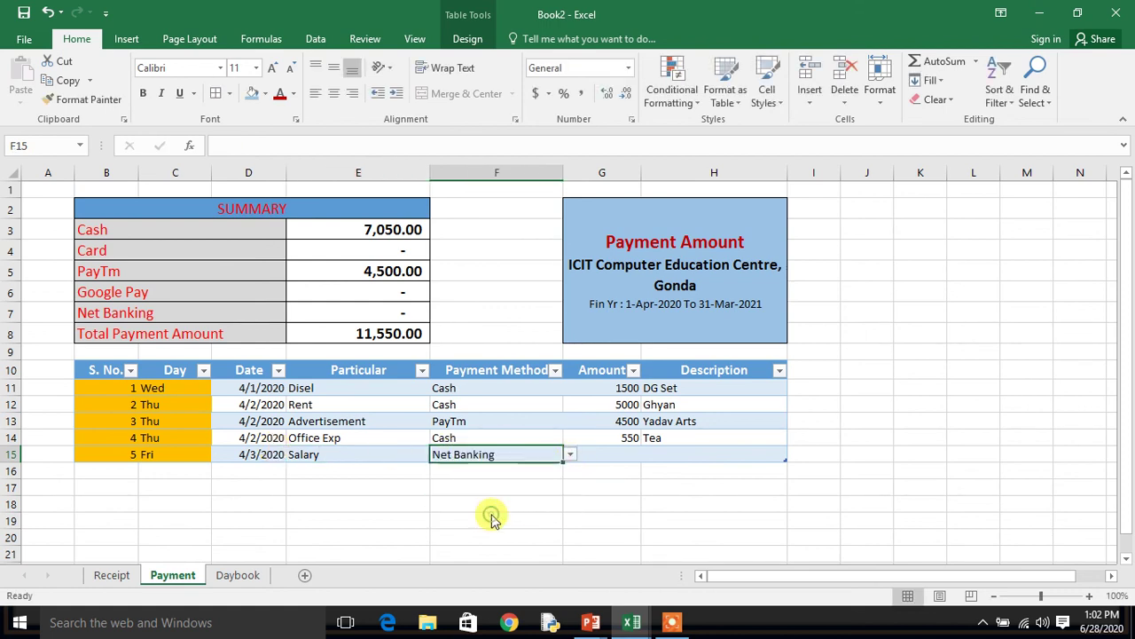
# Enter the 4500 amount and the payee's name as the row 15 description.
pyautogui.click(612, 458)
pyautogui.write('4500')
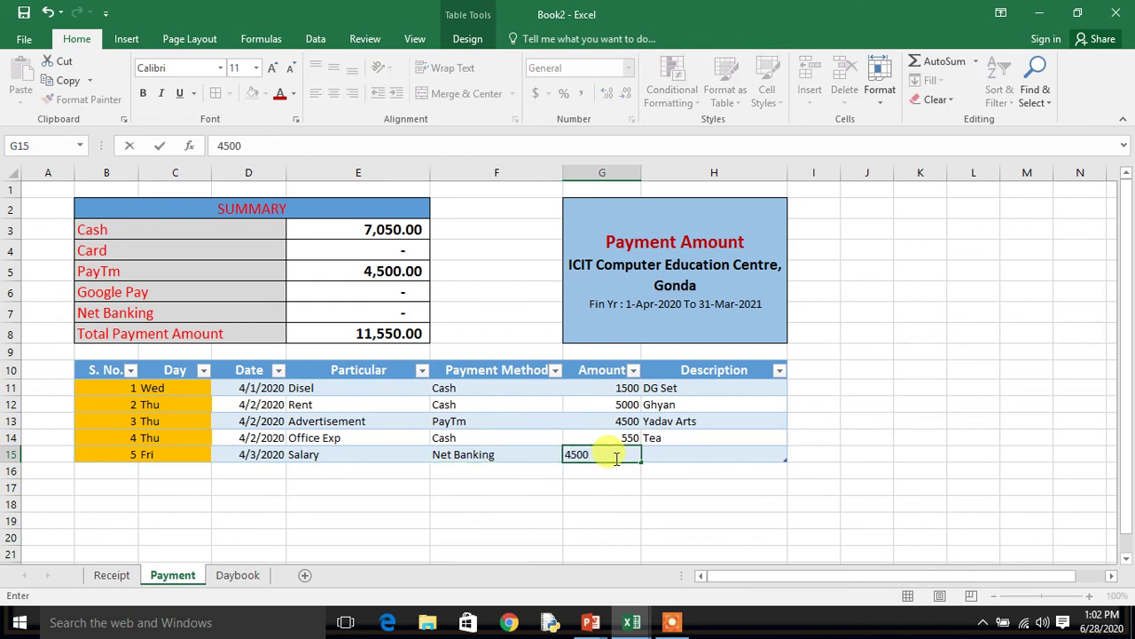
pyautogui.press('Tab')
pyautogui.press('alt')
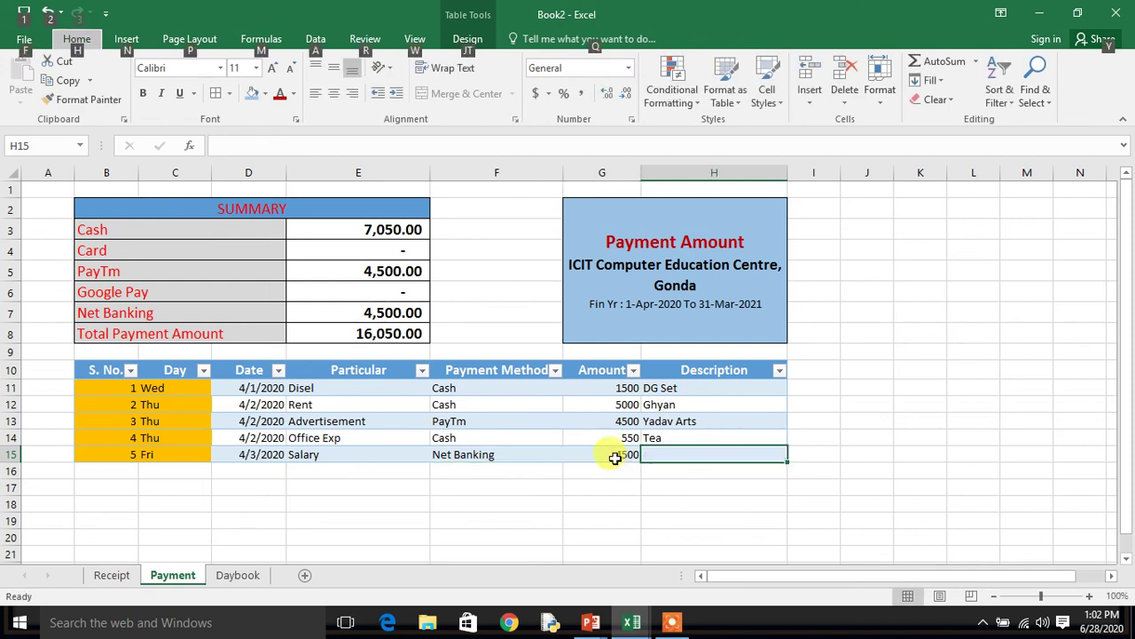
pyautogui.press('m')
pyautogui.press('o')
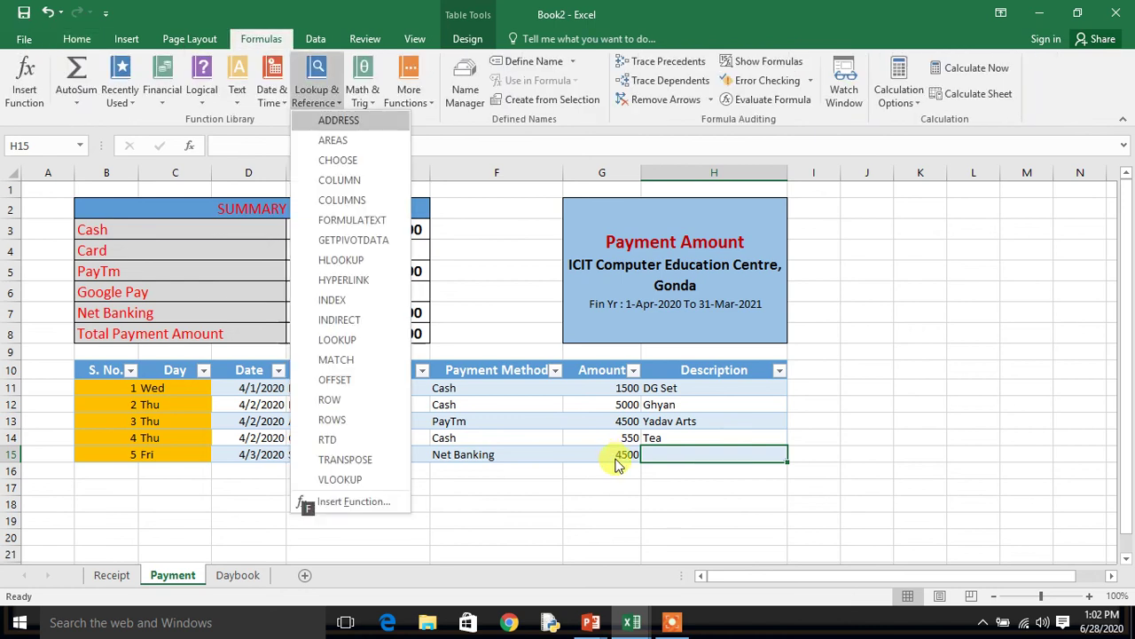
pyautogui.press('Escape')
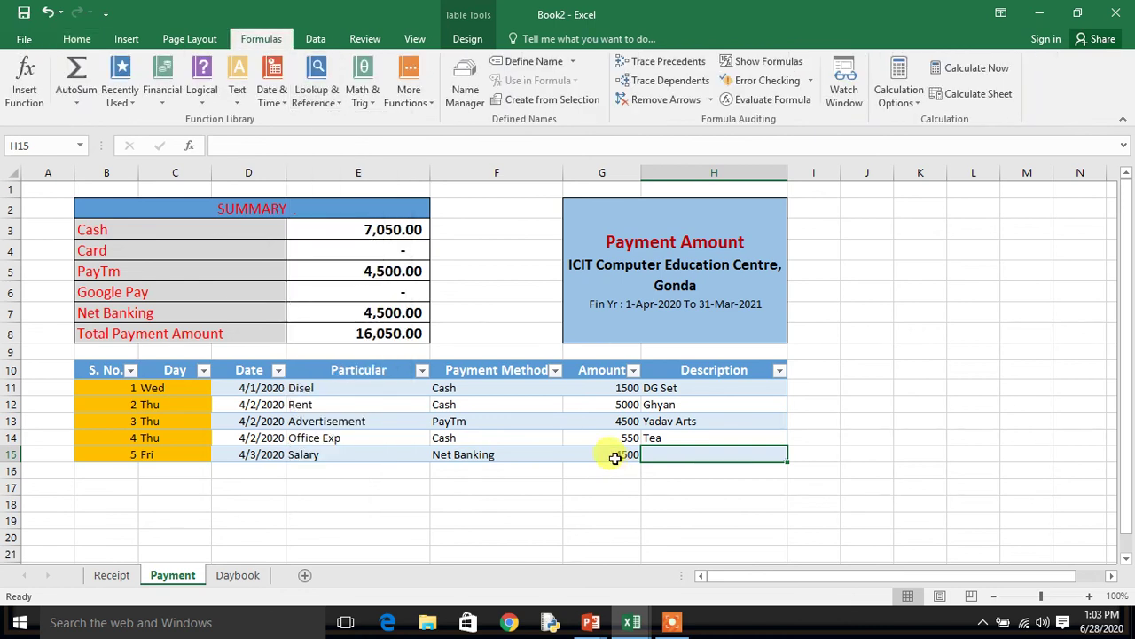
pyautogui.write('Mohan')
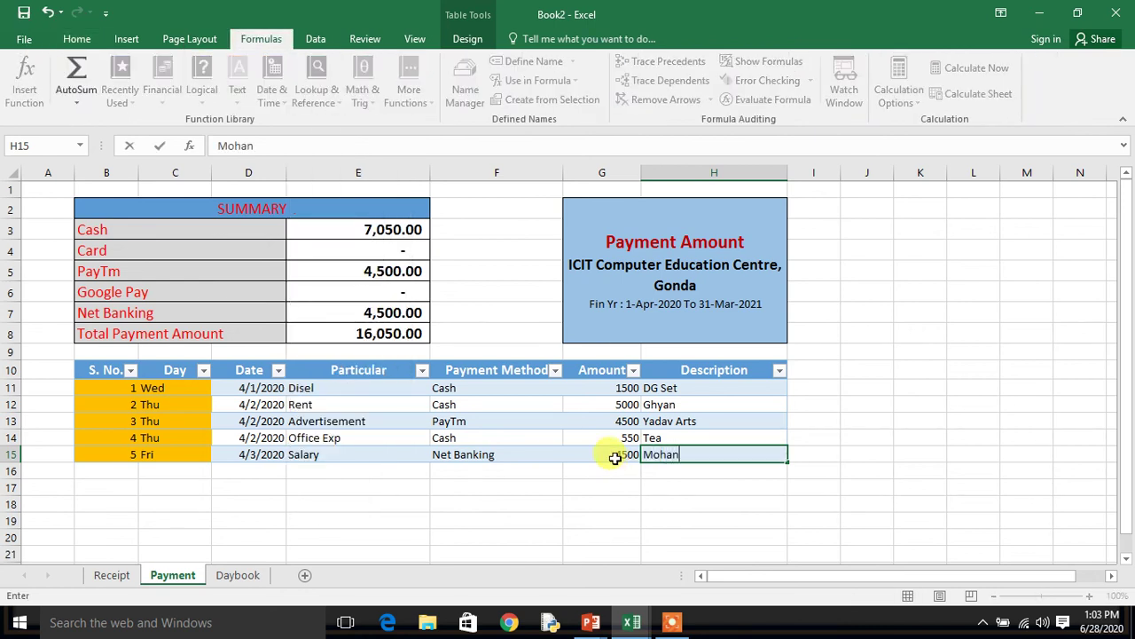
pyautogui.press('Return')
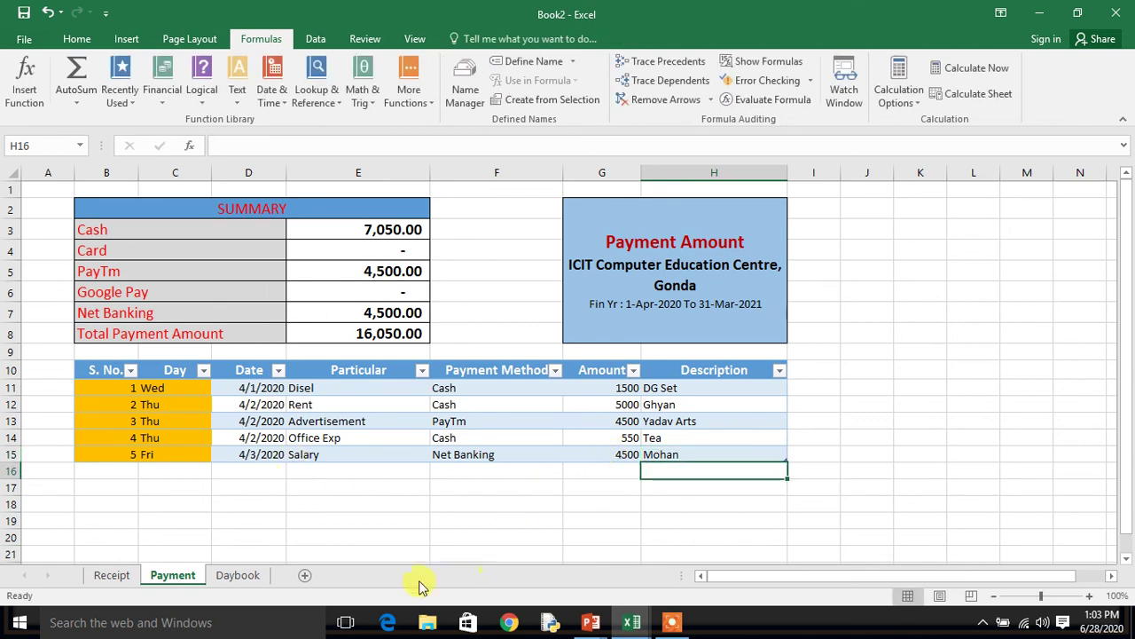
# Merge B1:H1 on the Daybook sheet and enter the title 'Day Book Report'.
pyautogui.click(257, 575)
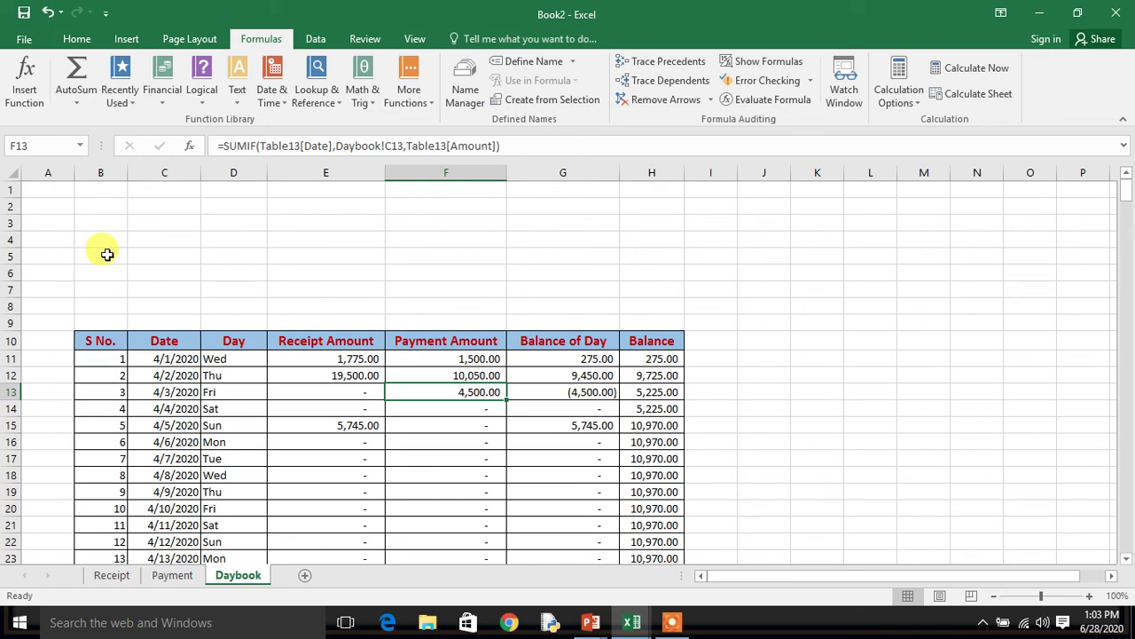
pyautogui.click(103, 192)
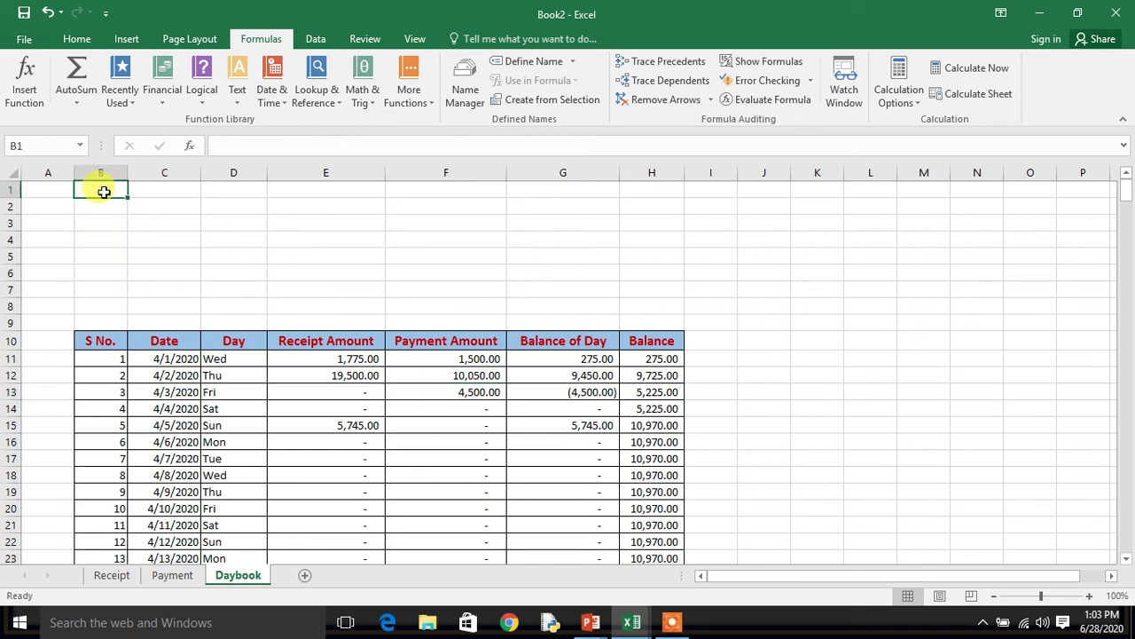
pyautogui.hotkey('shift', 'Right')
pyautogui.hotkey('shift', 'Right')
pyautogui.hotkey('shift', 'Right')
pyautogui.hotkey('shift', 'Right')
pyautogui.hotkey('shift', 'Right')
pyautogui.hotkey('shift', 'Right')
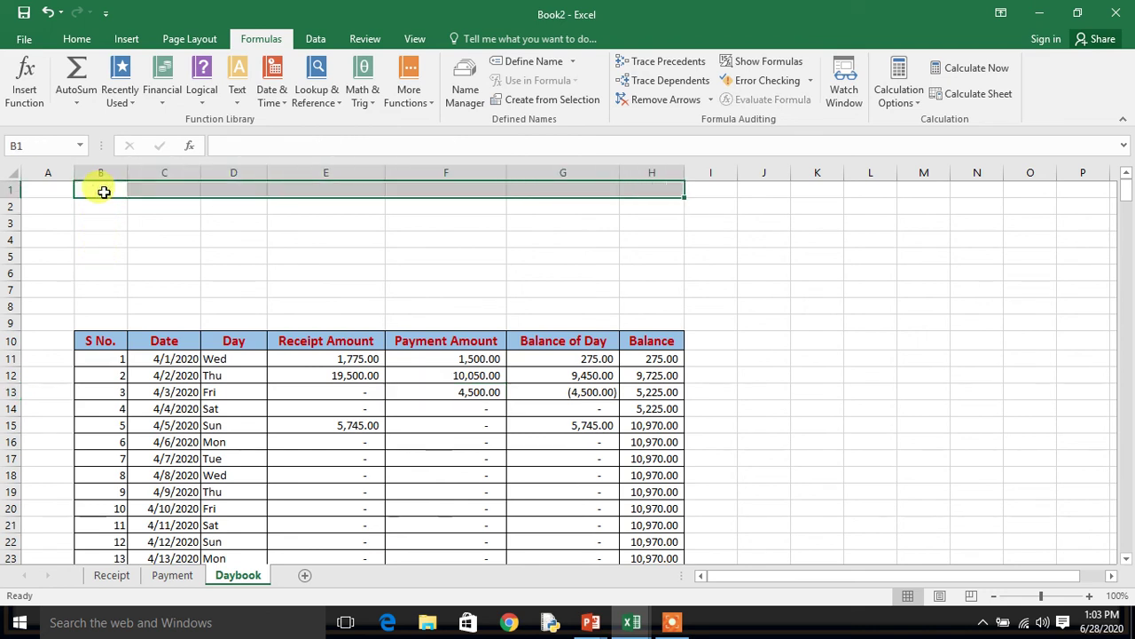
pyautogui.click(77, 39)
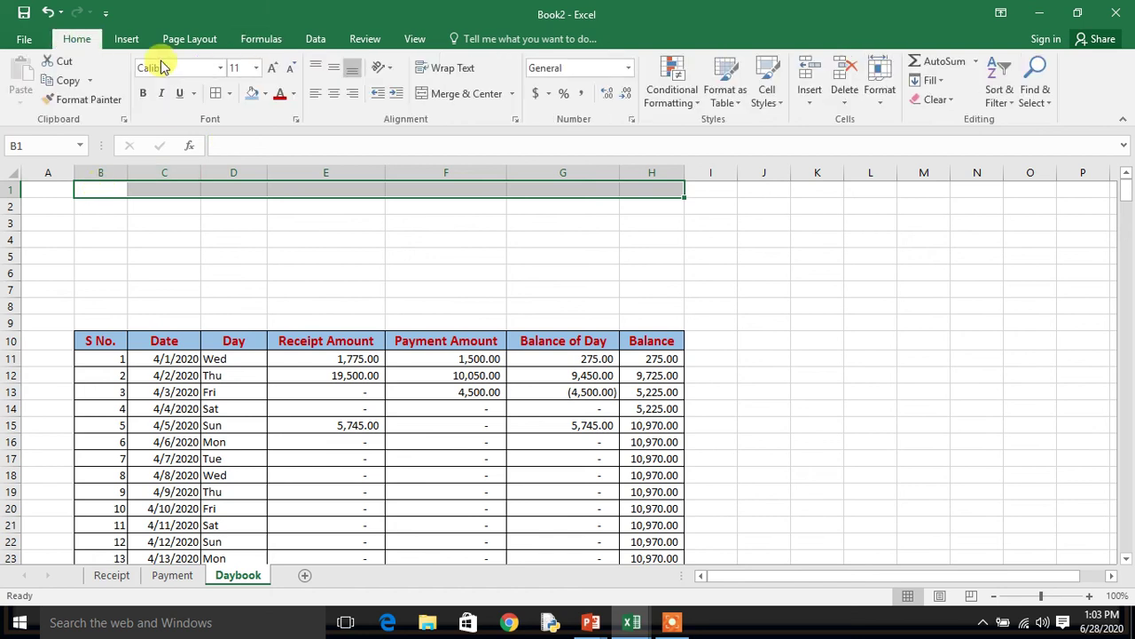
pyautogui.click(435, 95)
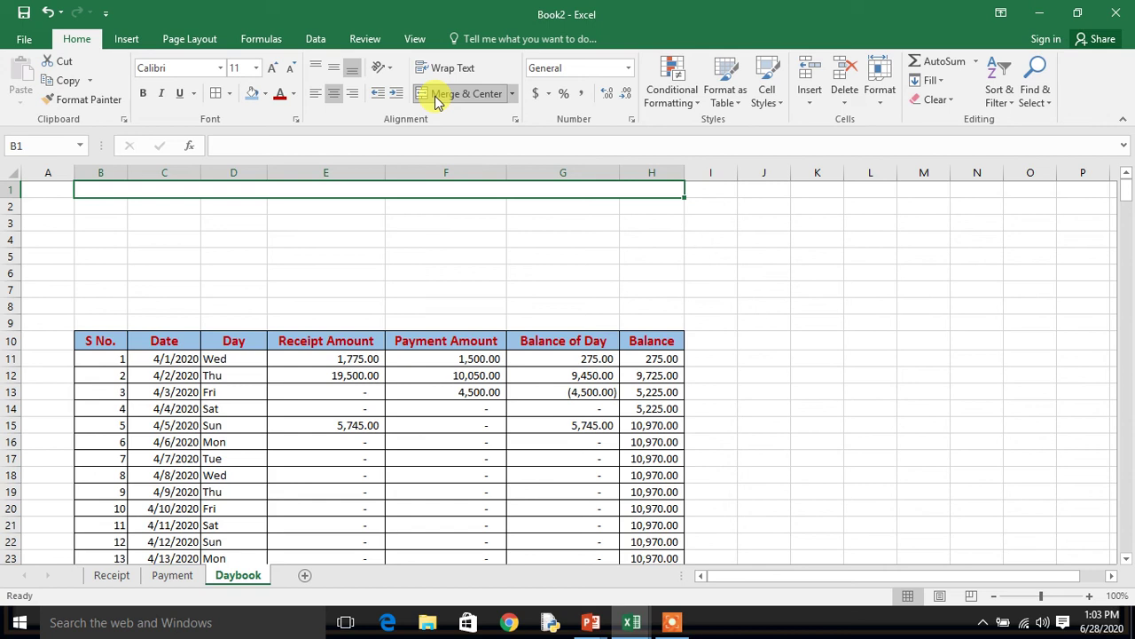
pyautogui.write('Day Book')
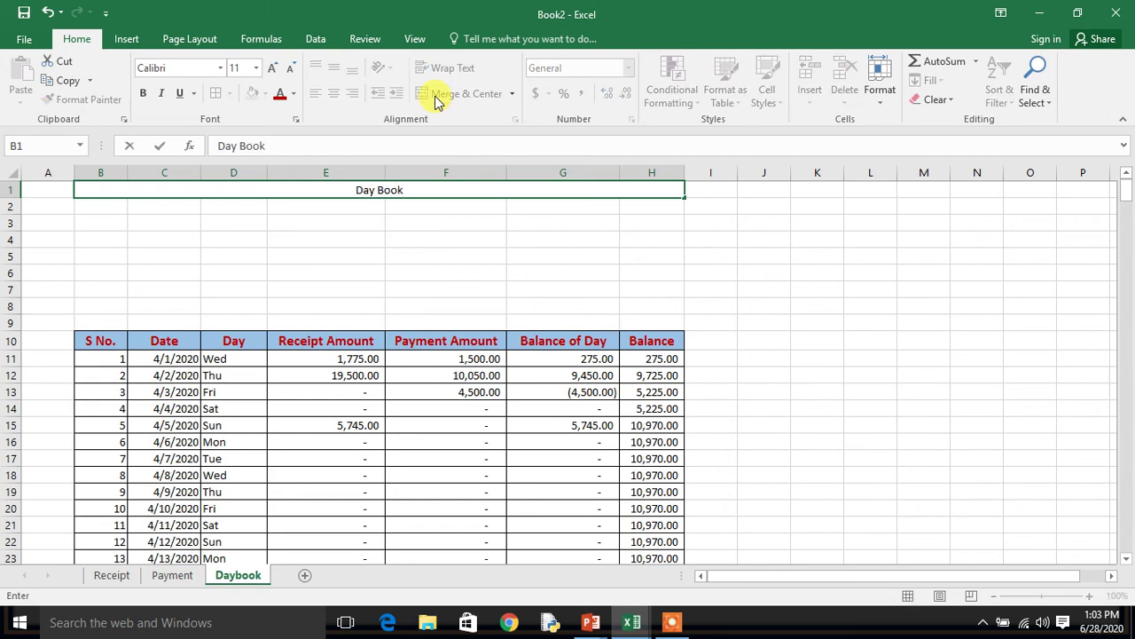
pyautogui.write(' Re')
pyautogui.write('port')
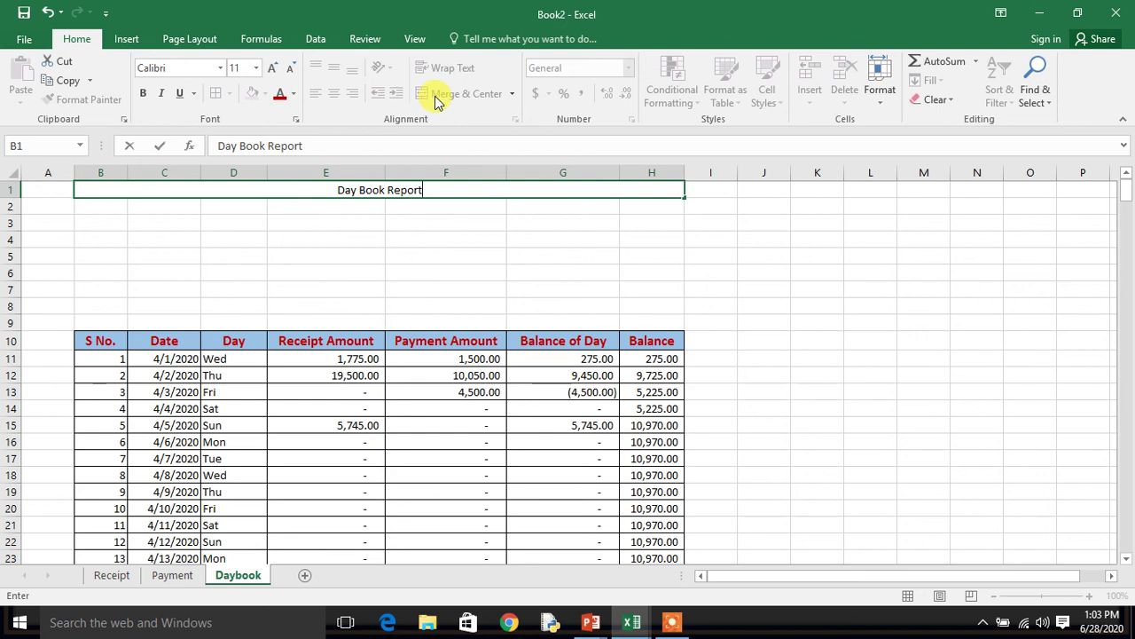
pyautogui.press('Return')
pyautogui.press('Up')
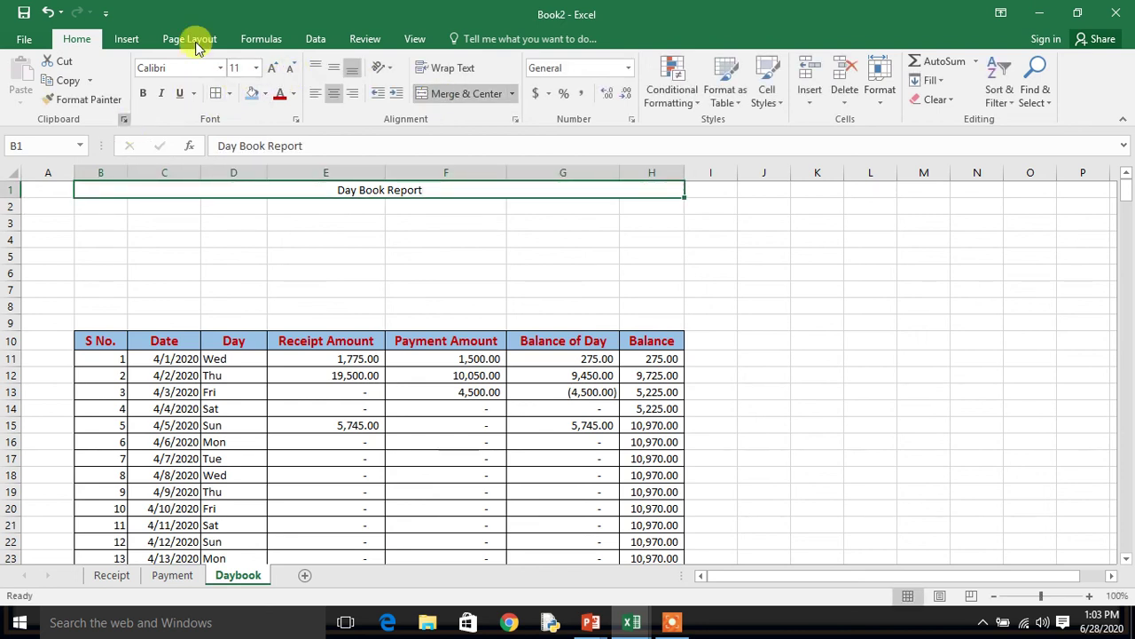
# Format the title as size 17, bold, with a light green fill and red text.
pyautogui.click(235, 69)
pyautogui.write('17')
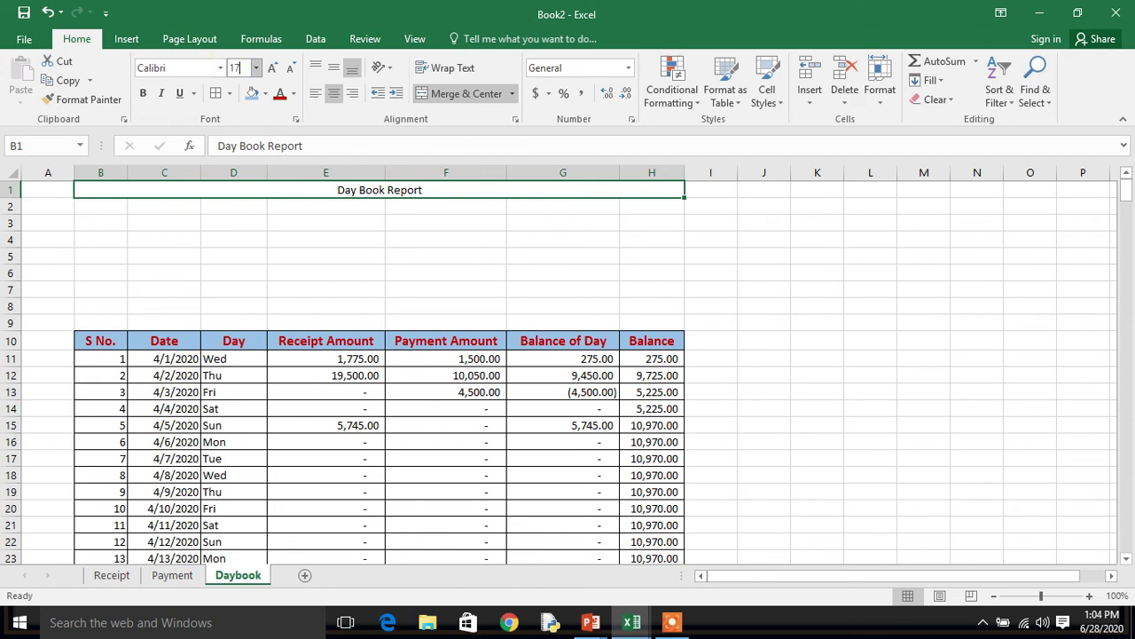
pyautogui.press('Return')
pyautogui.click(142, 93)
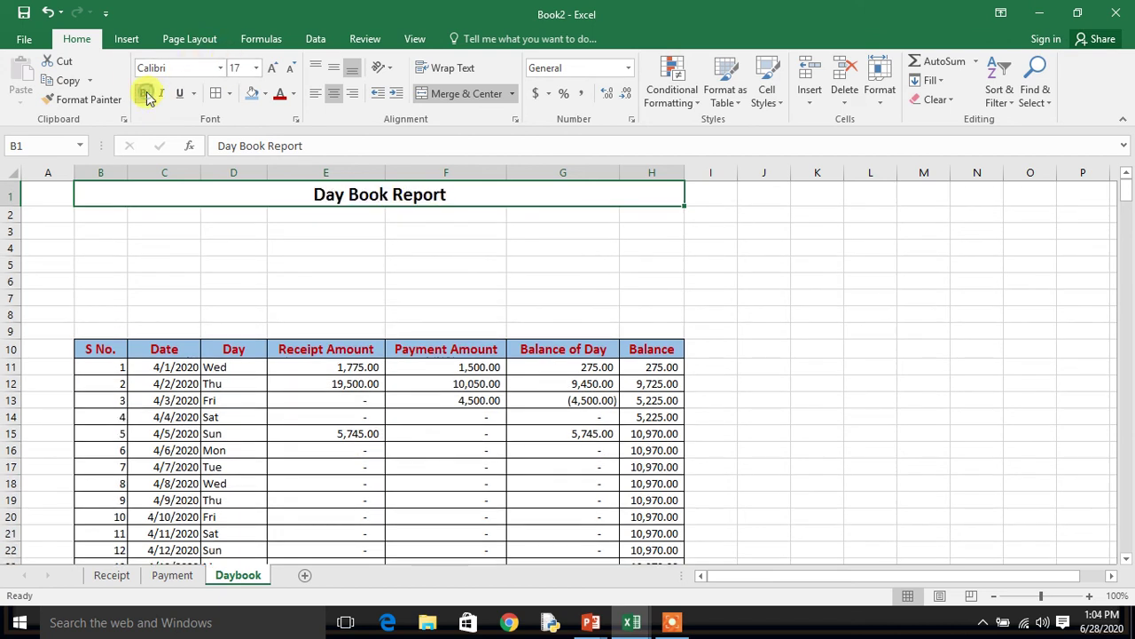
pyautogui.click(265, 93)
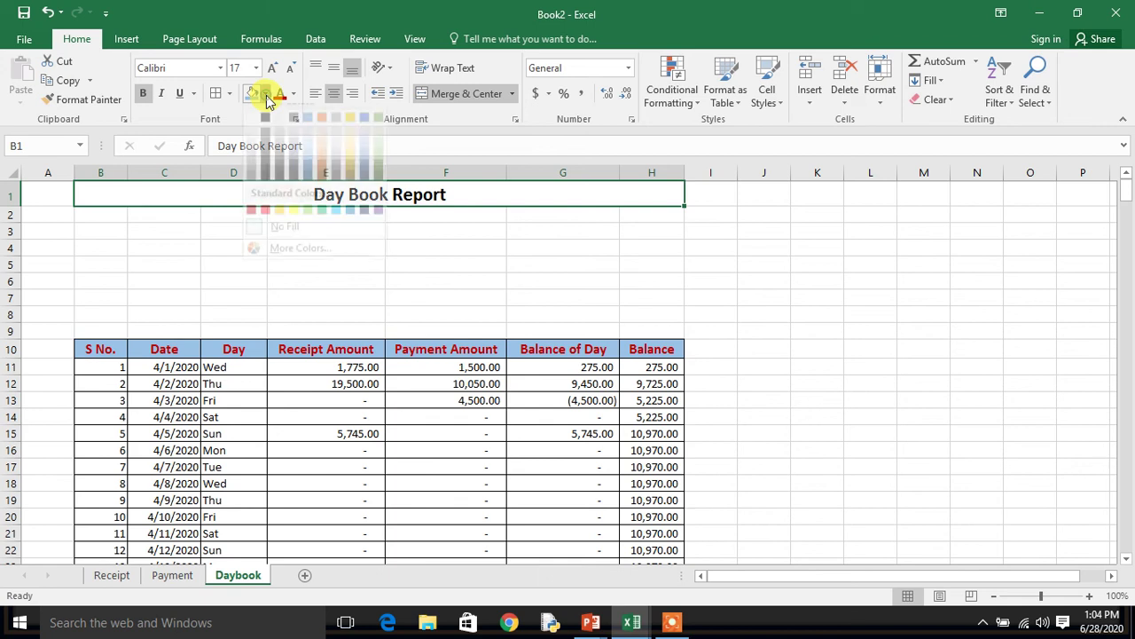
pyautogui.click(376, 148)
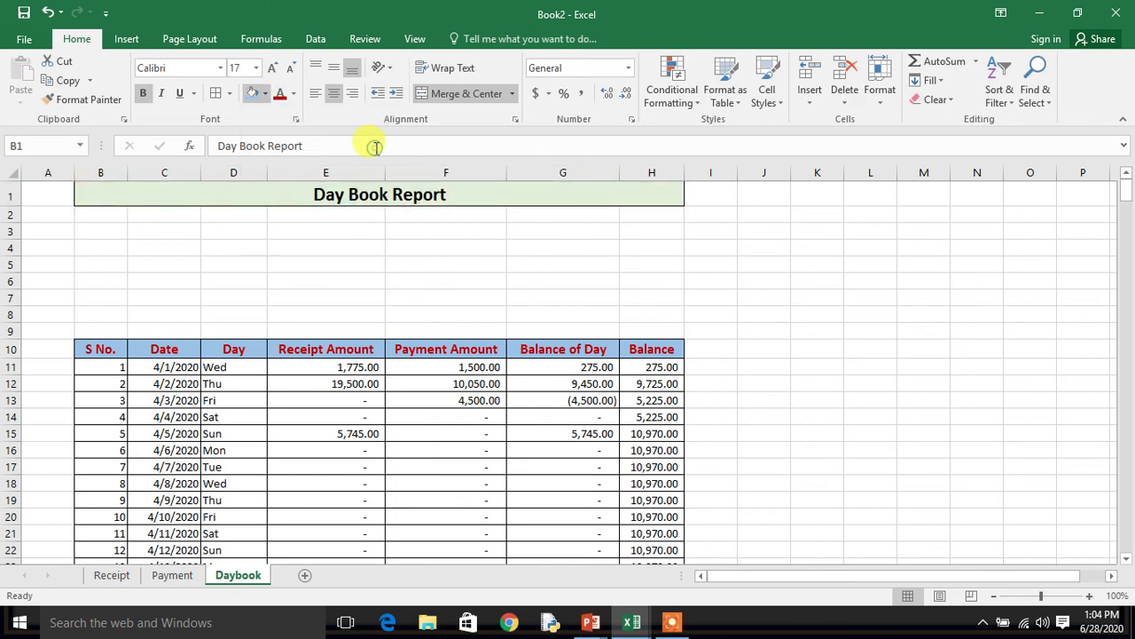
pyautogui.click(280, 96)
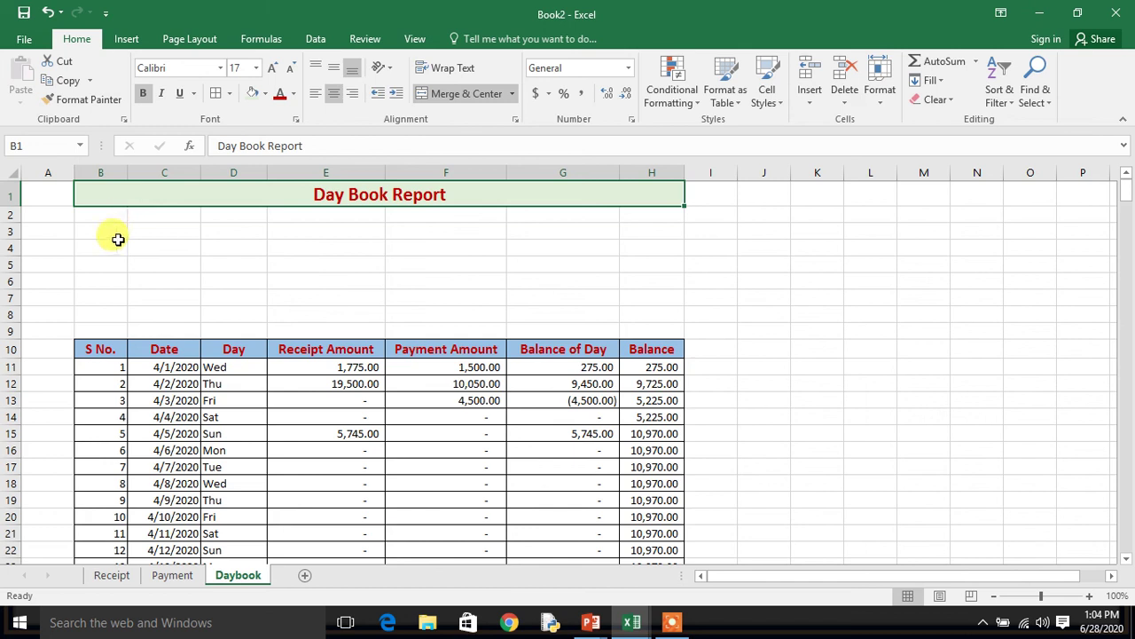
# Merge B3:C3 and enter the heading 'Date'.
pyautogui.click(120, 230)
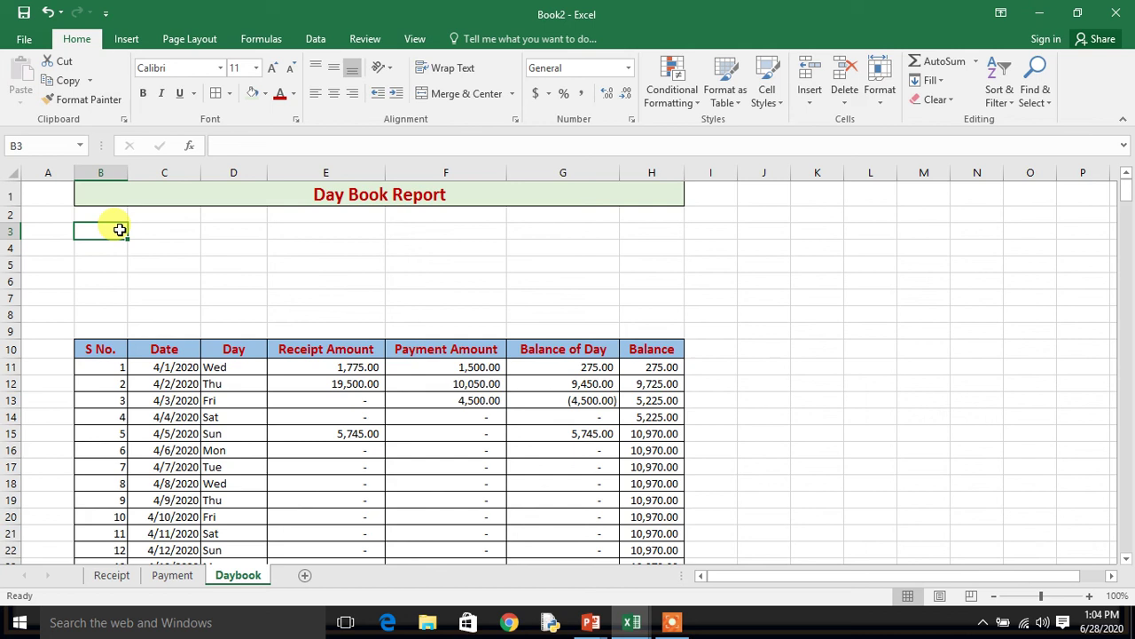
pyautogui.hotkey('shift', 'Right')
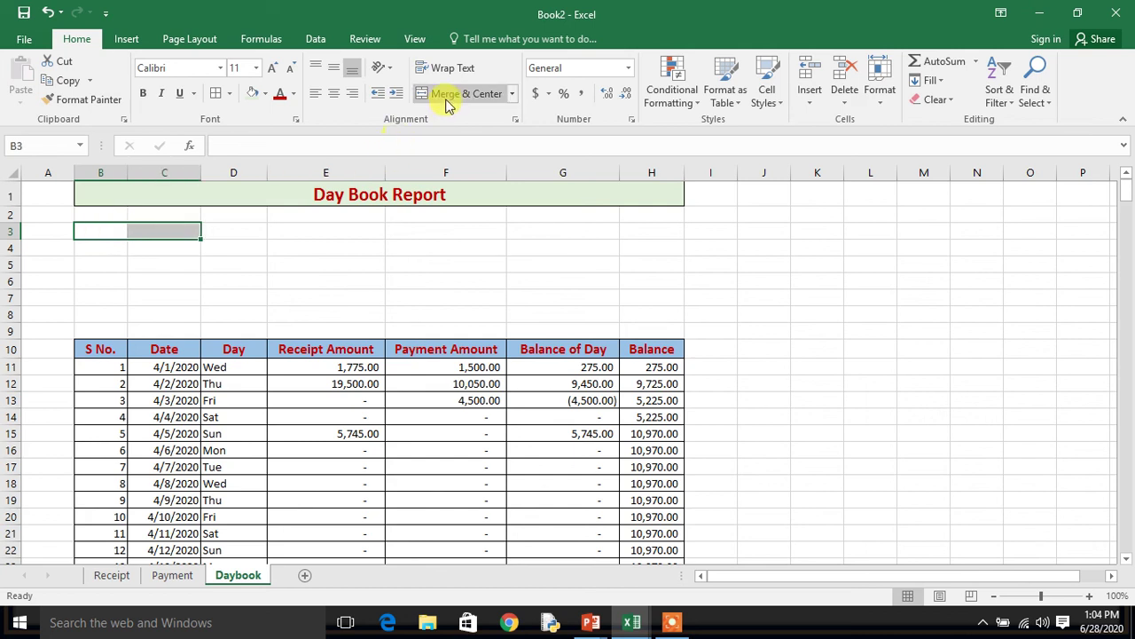
pyautogui.click(446, 100)
pyautogui.write('Date')
pyautogui.press('Tab')
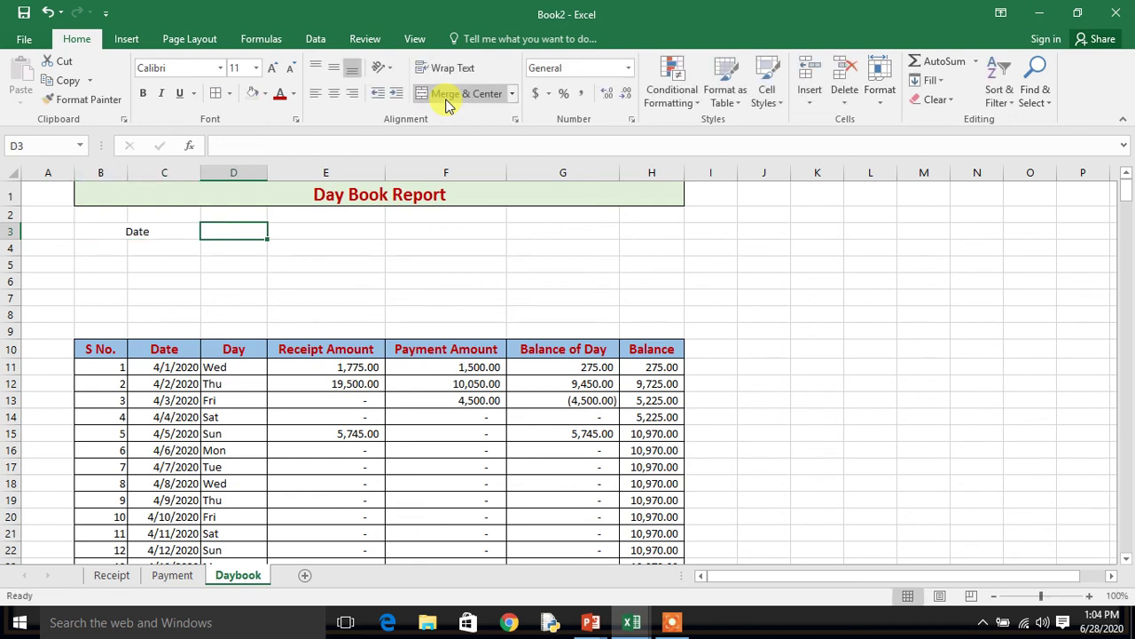
# Copy the four amount headings from E10:H10 into row 3 starting at D3 and AutoFit the columns.
pyautogui.click(281, 349)
pyautogui.hotkey('shift', 'Right')
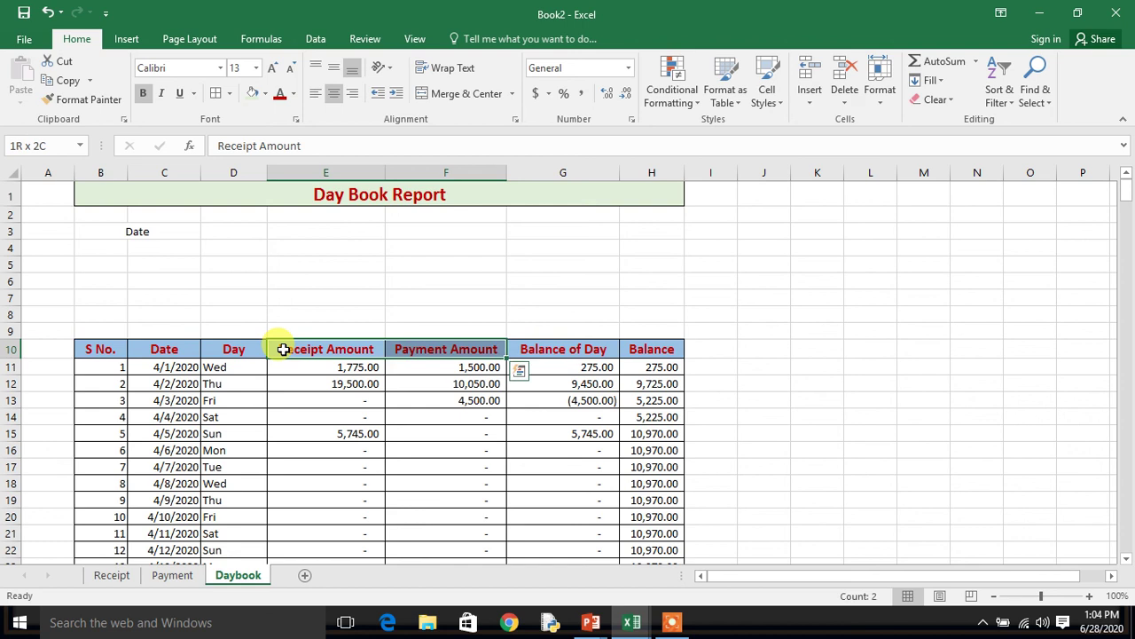
pyautogui.hotkey('shift', 'Right')
pyautogui.hotkey('shift', 'Right')
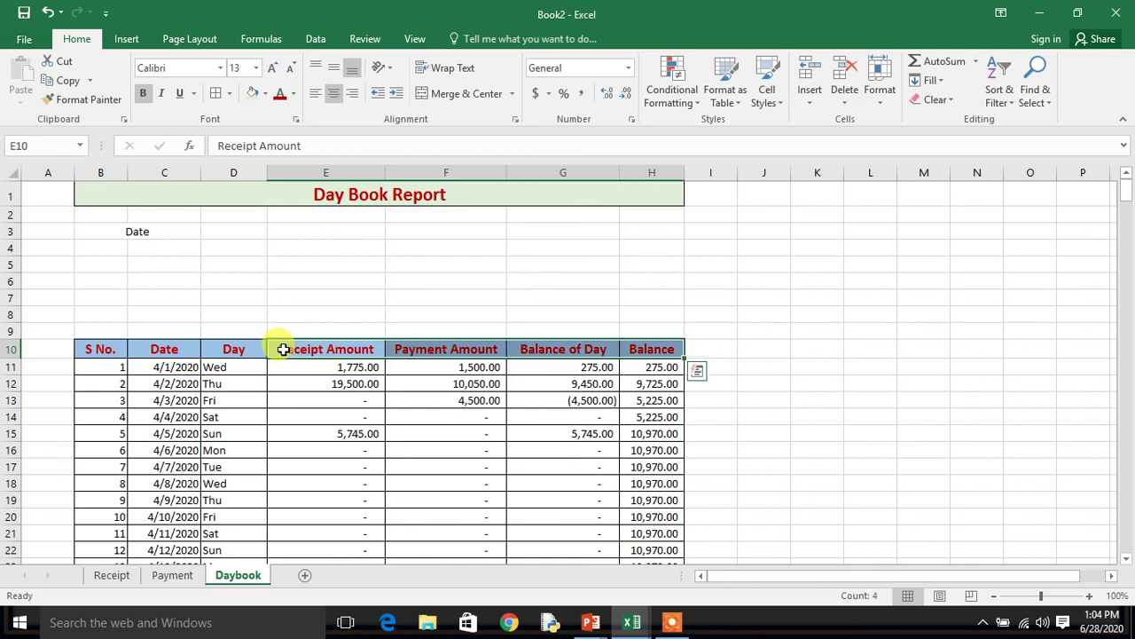
pyautogui.hotkey('ctrl', 'c')
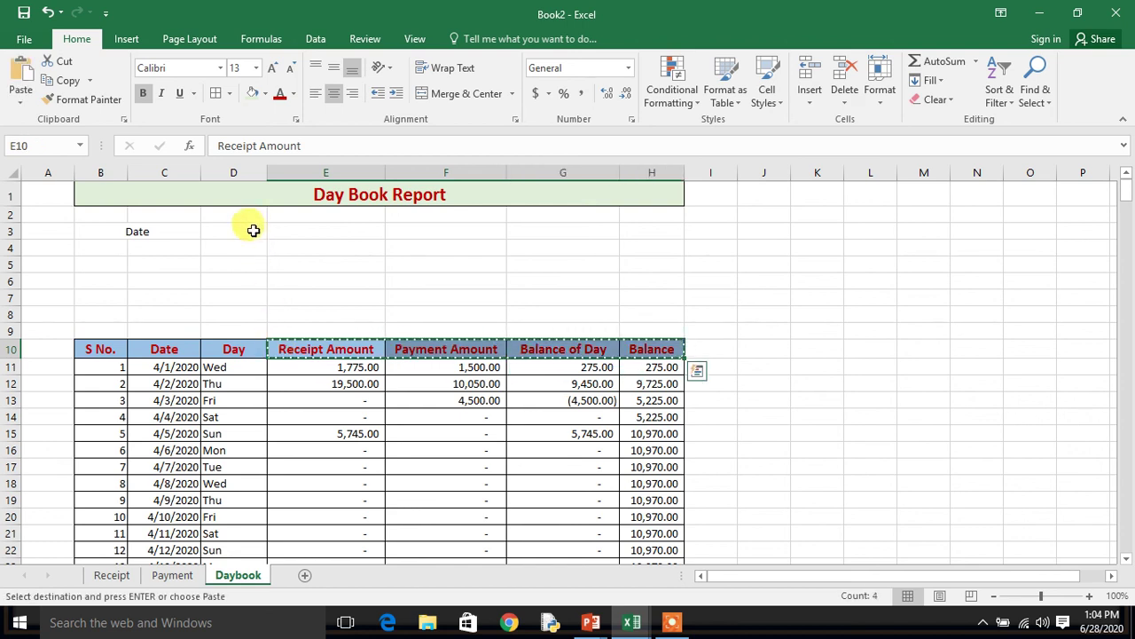
pyautogui.click(253, 231)
pyautogui.hotkey('ctrl', 'v')
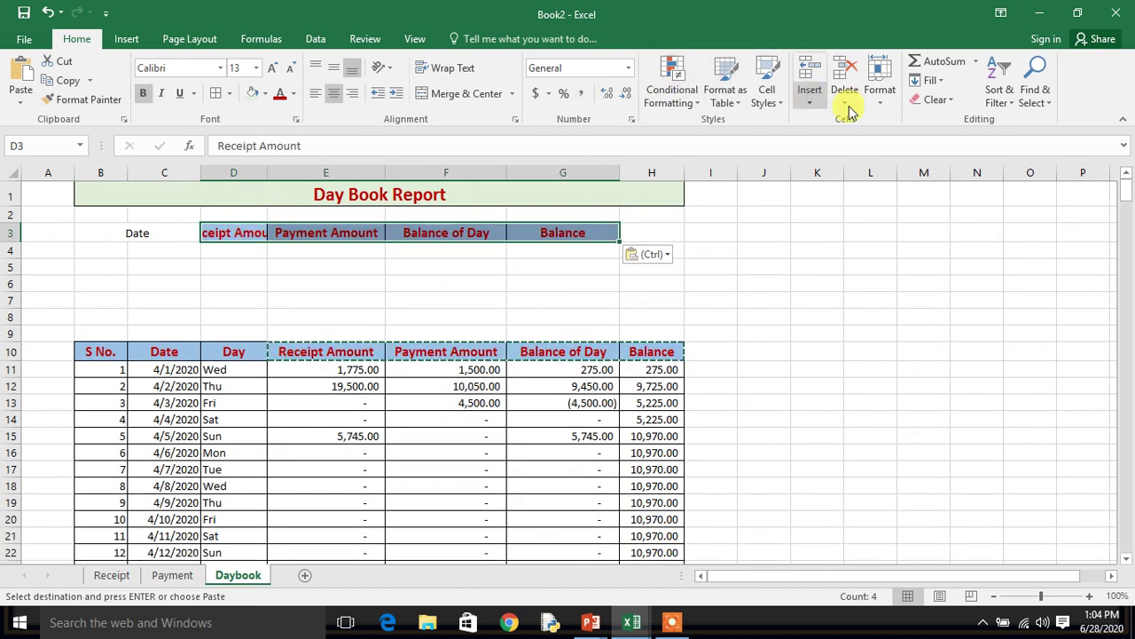
pyautogui.click(880, 88)
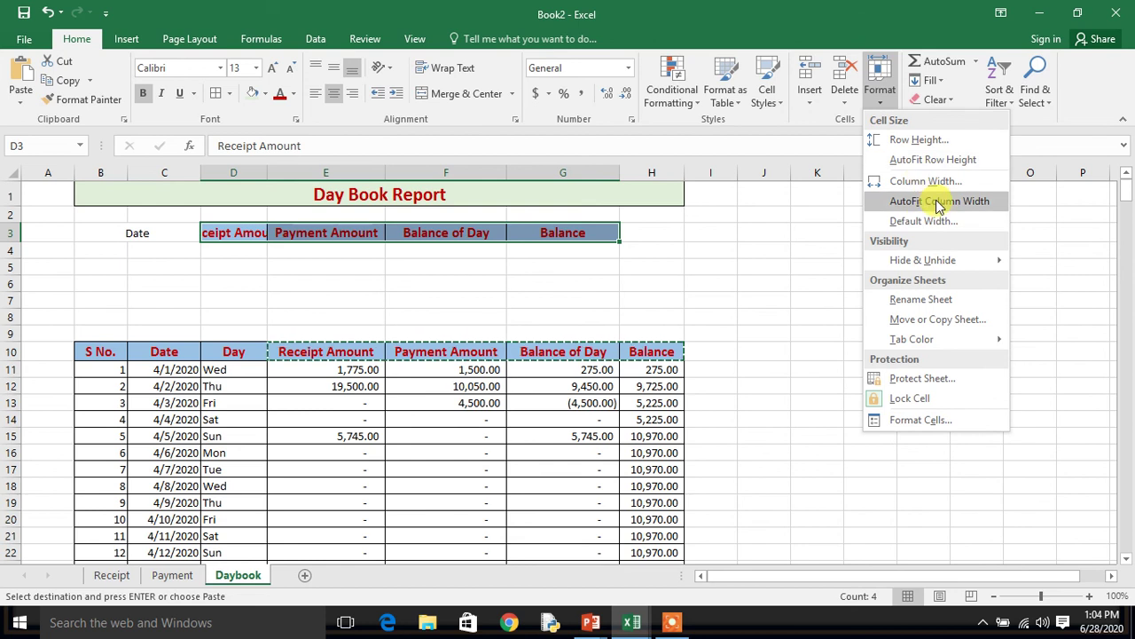
pyautogui.click(938, 202)
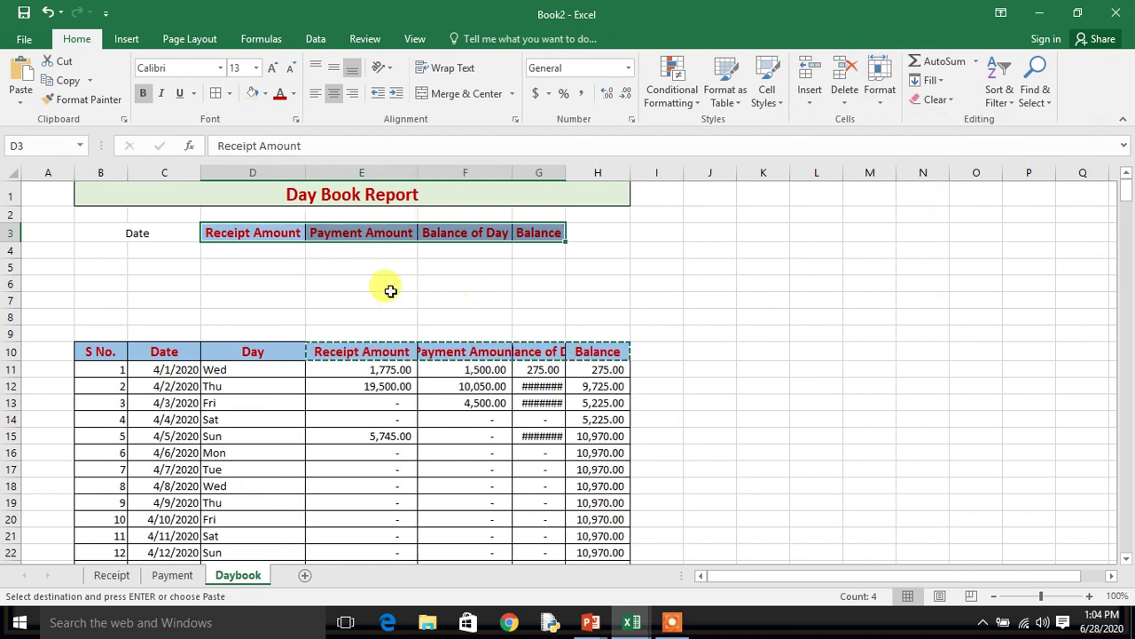
pyautogui.click(334, 298)
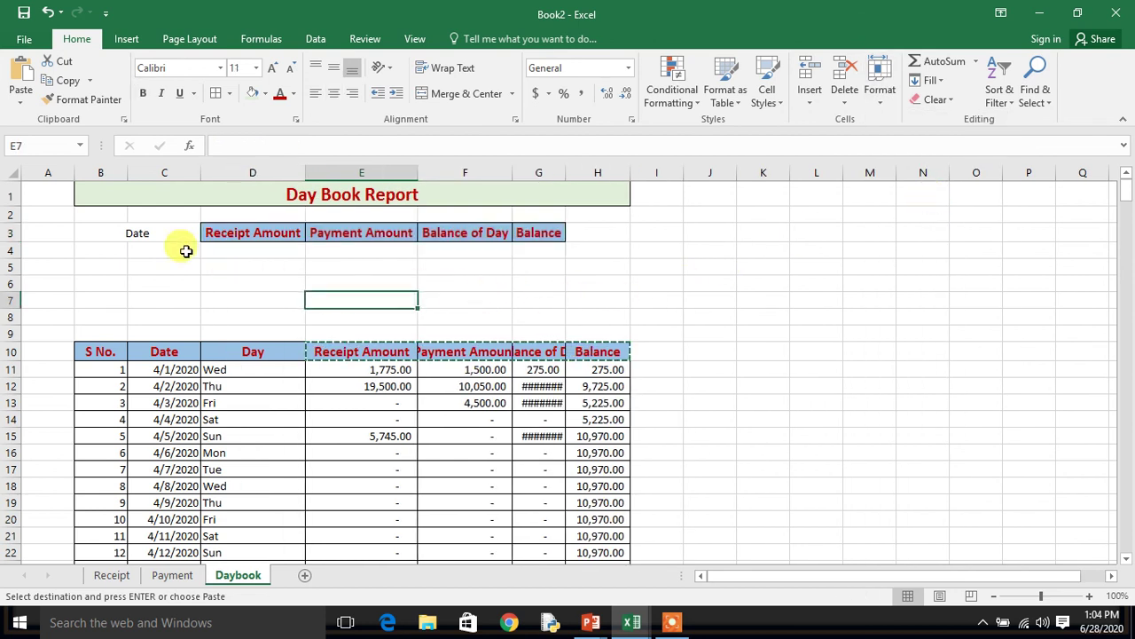
# Give the Date heading D3's bordered heading format and merge-centre it across B3:C3.
pyautogui.click(232, 233)
pyautogui.click(89, 99)
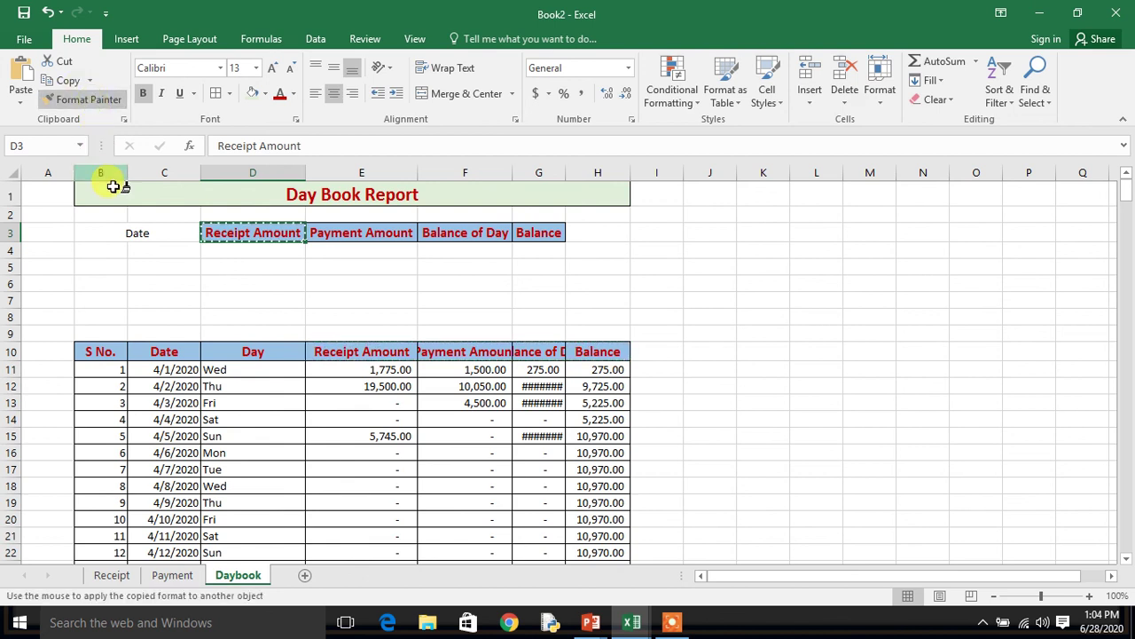
pyautogui.click(119, 232)
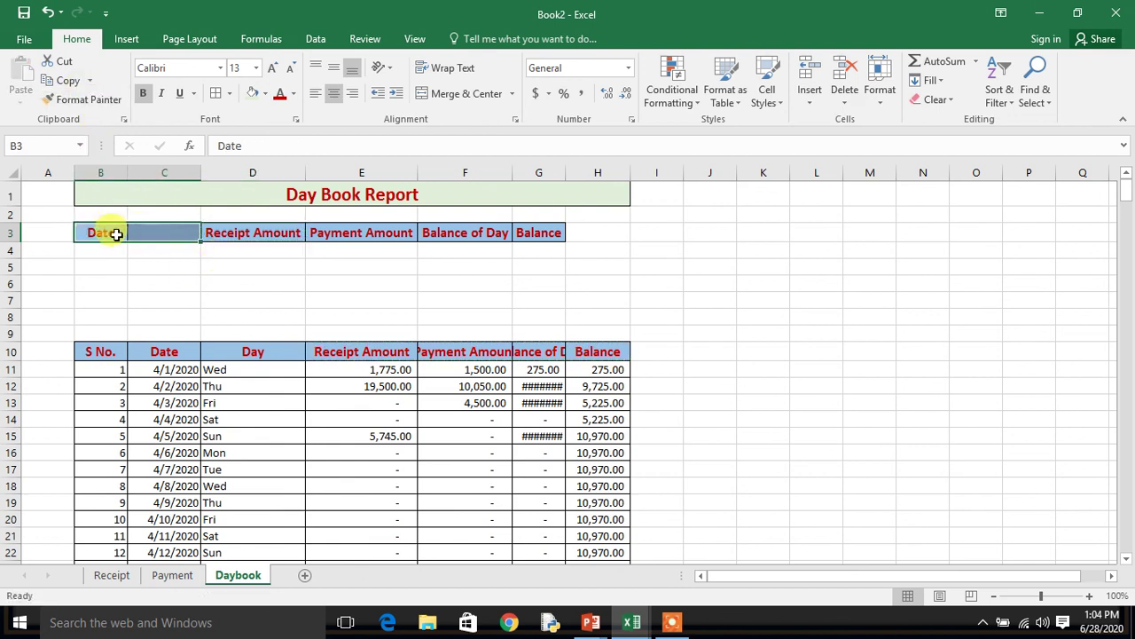
pyautogui.click(113, 233)
pyautogui.moveTo(114, 233); pyautogui.dragTo(164, 233)
pyautogui.click(445, 100)
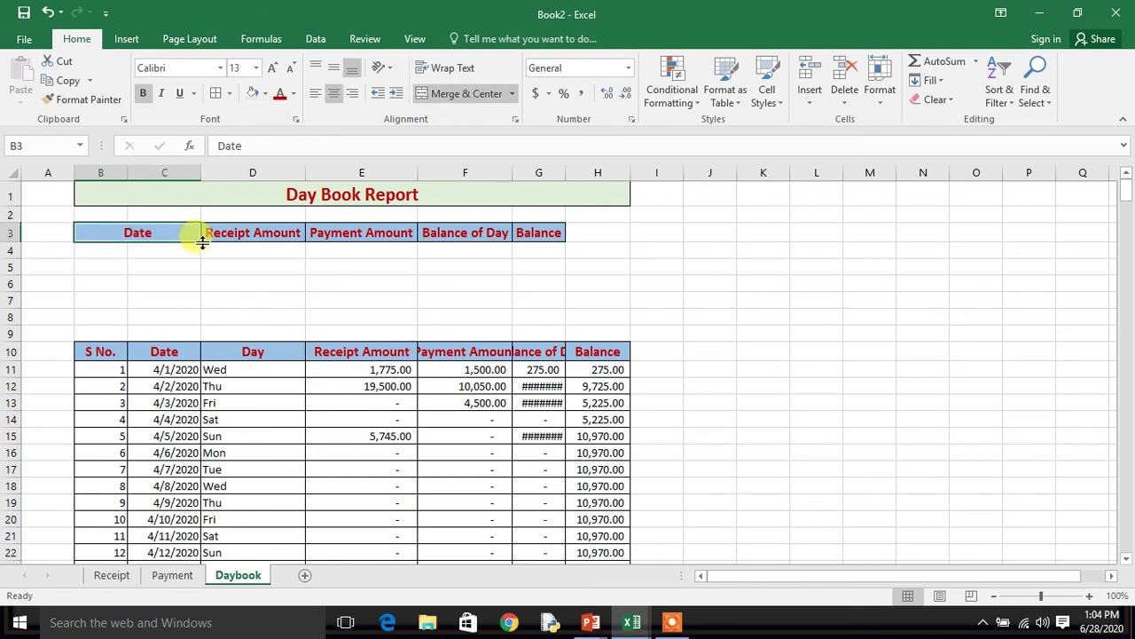
# Merge B4:C4 into a date-entry cell and widen column G to show its values.
pyautogui.moveTo(203, 243); pyautogui.dragTo(538, 249)
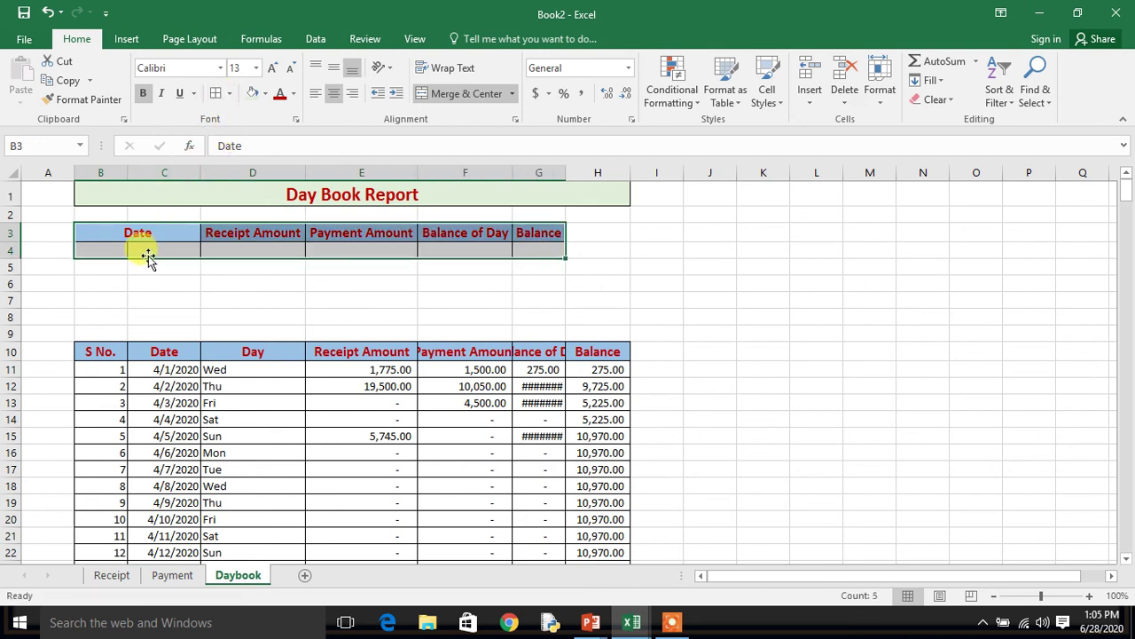
pyautogui.click(117, 249)
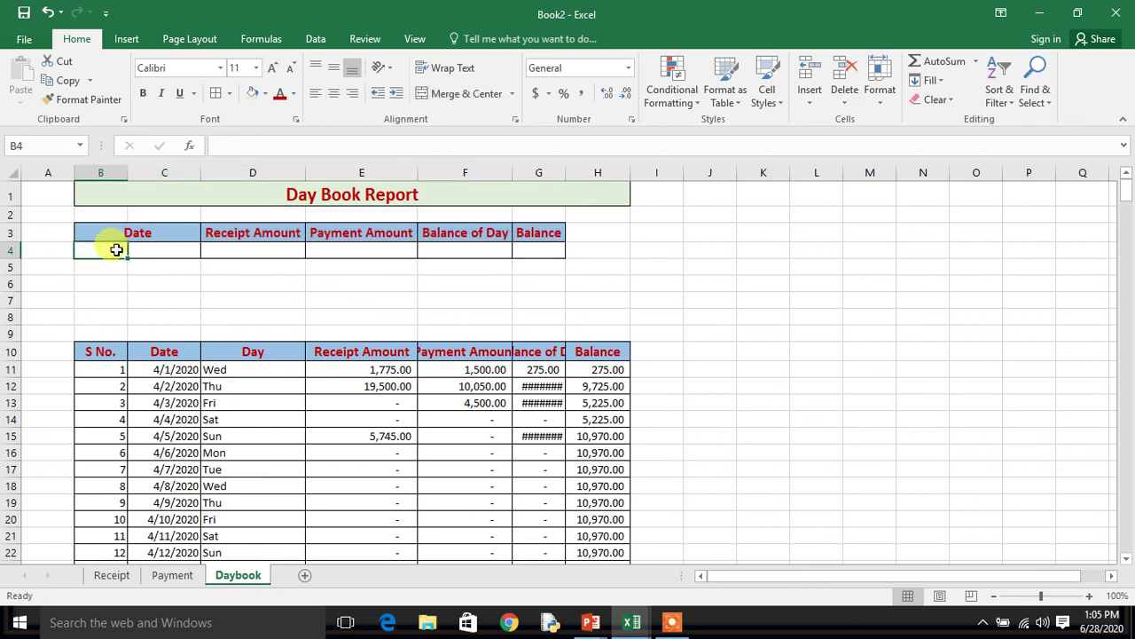
pyautogui.hotkey('shift', 'Right')
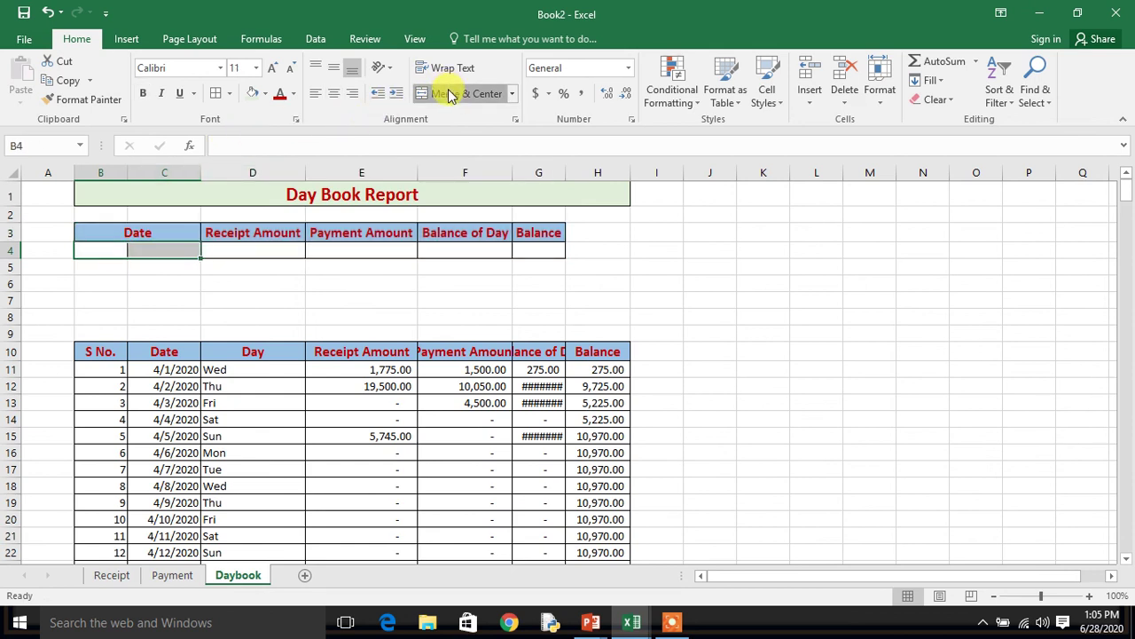
pyautogui.click(449, 95)
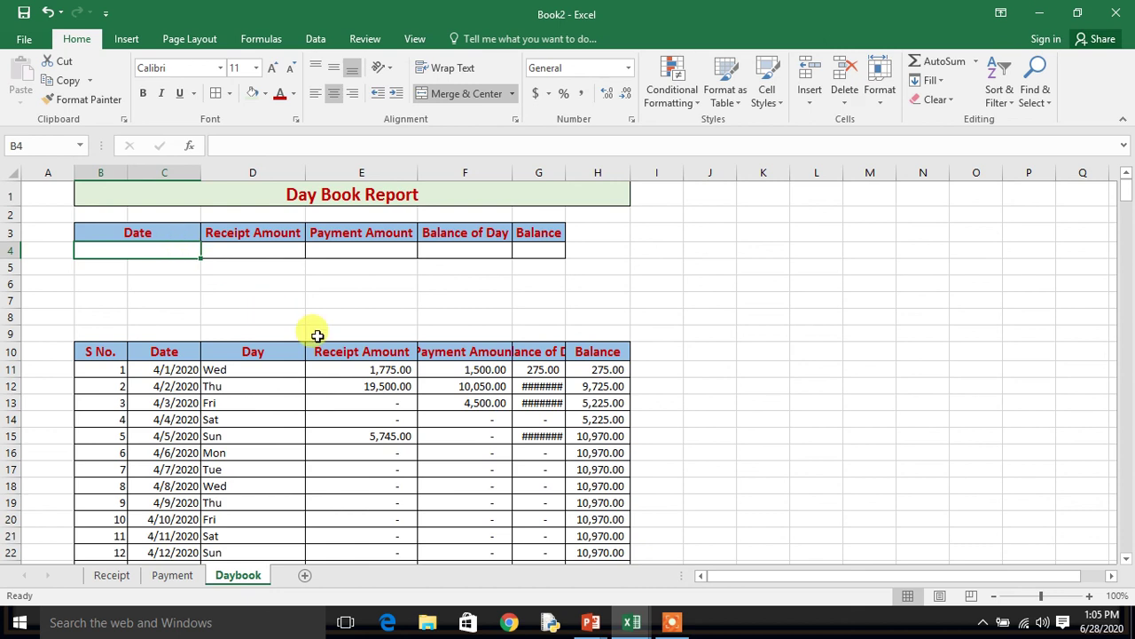
pyautogui.moveTo(573, 165); pyautogui.dragTo(610, 177)
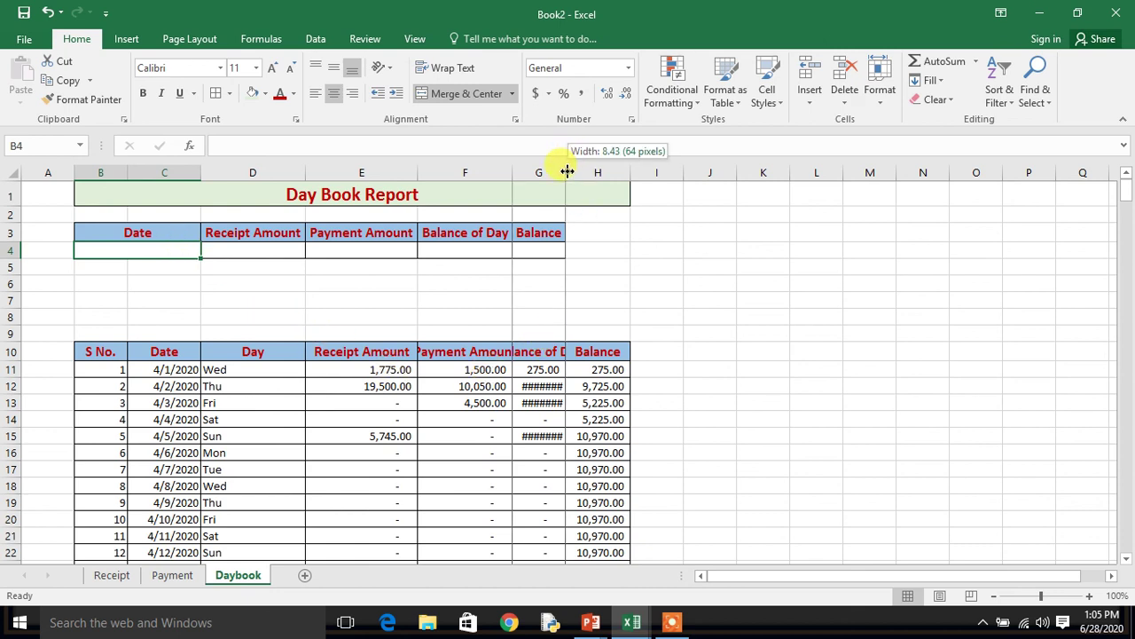
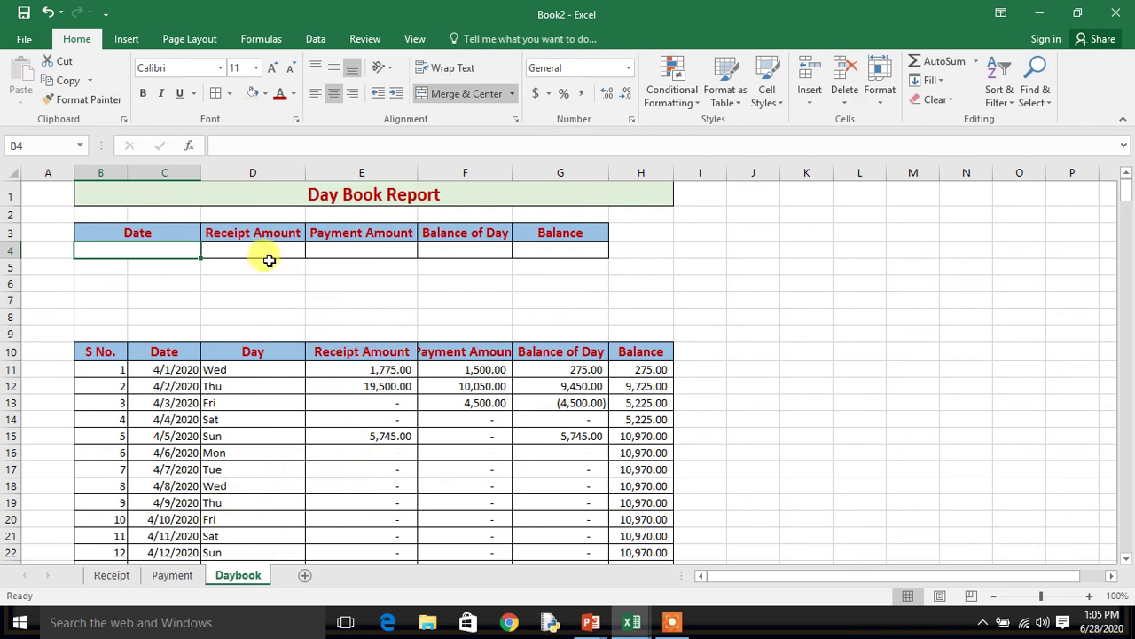
# Name the day book table C10:H375, Date through Balance, as 'daybook'.
pyautogui.click(181, 369)
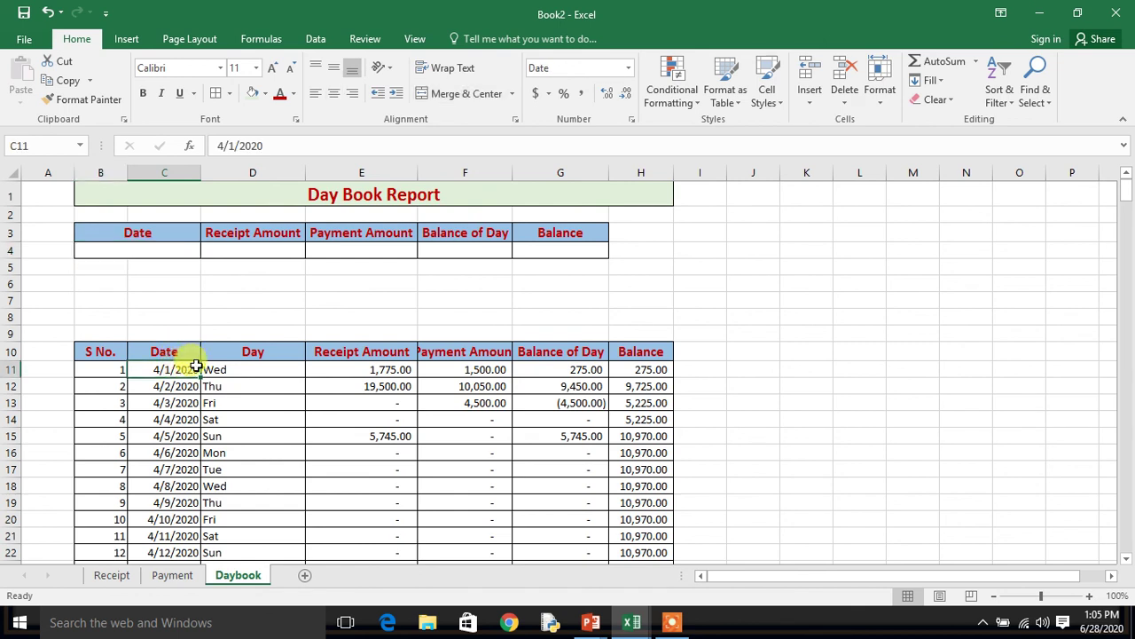
pyautogui.press('Up')
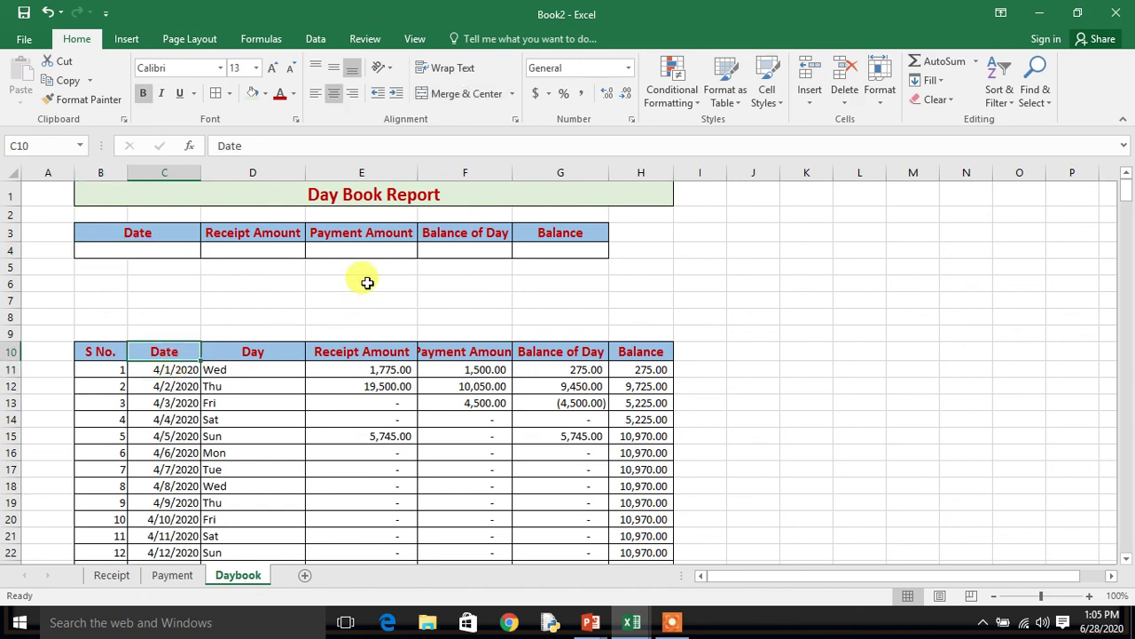
pyautogui.hotkey('shift', 'Right')
pyautogui.hotkey('shift', 'Right')
pyautogui.hotkey('shift', 'Right')
pyautogui.hotkey('shift', 'Right')
pyautogui.hotkey('shift', 'Right')
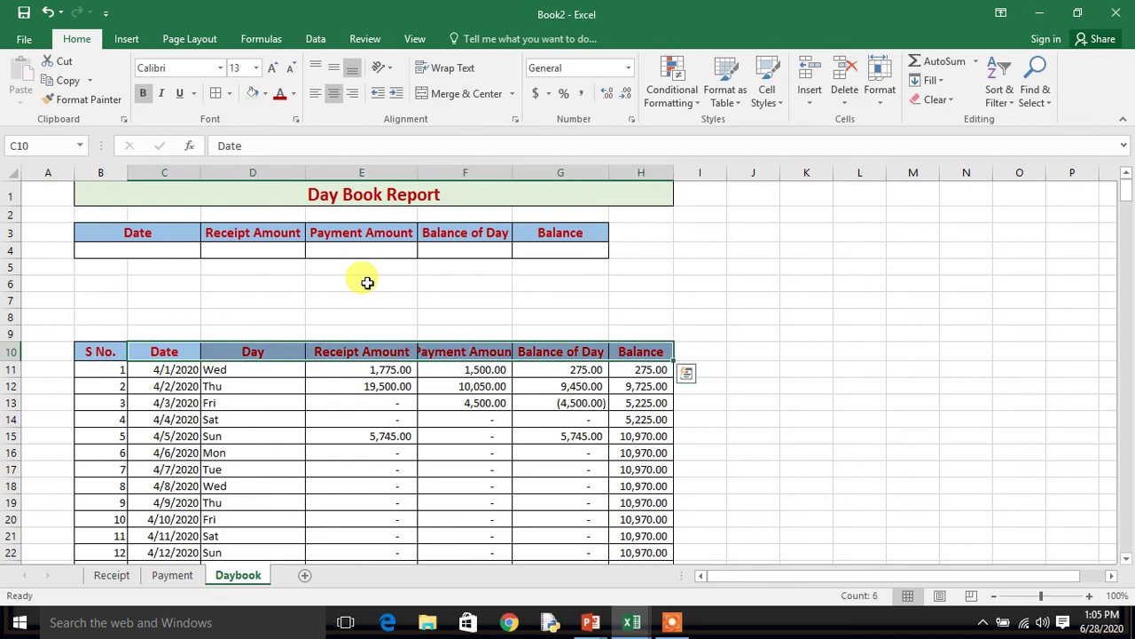
pyautogui.hotkey('ctrl', 'shift', 'Down')
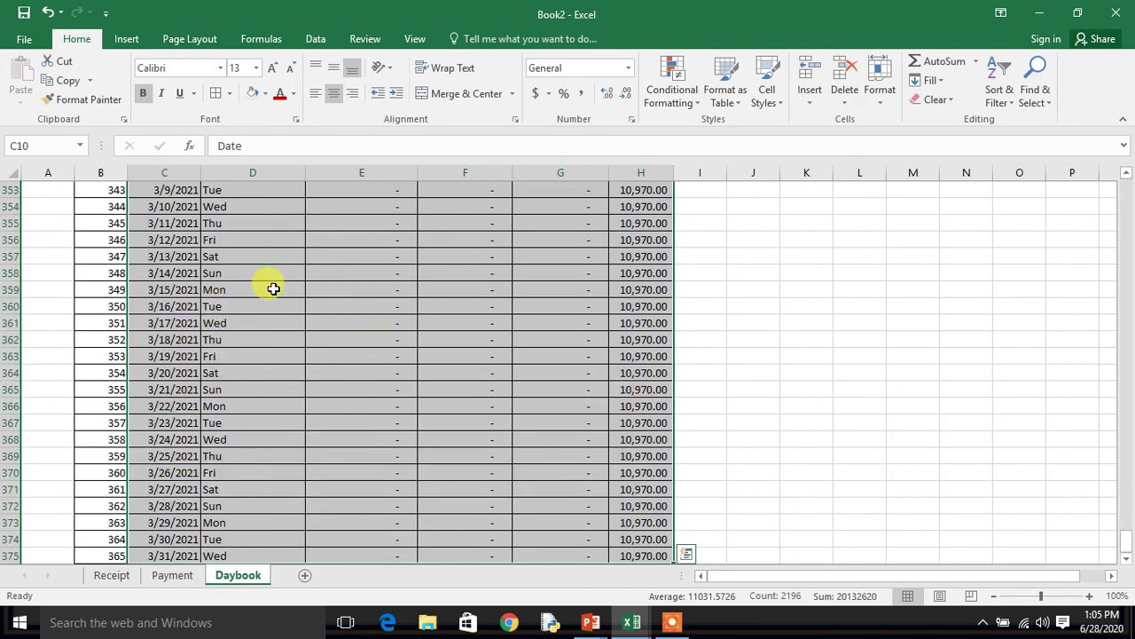
pyautogui.click(46, 146)
pyautogui.write('daybook')
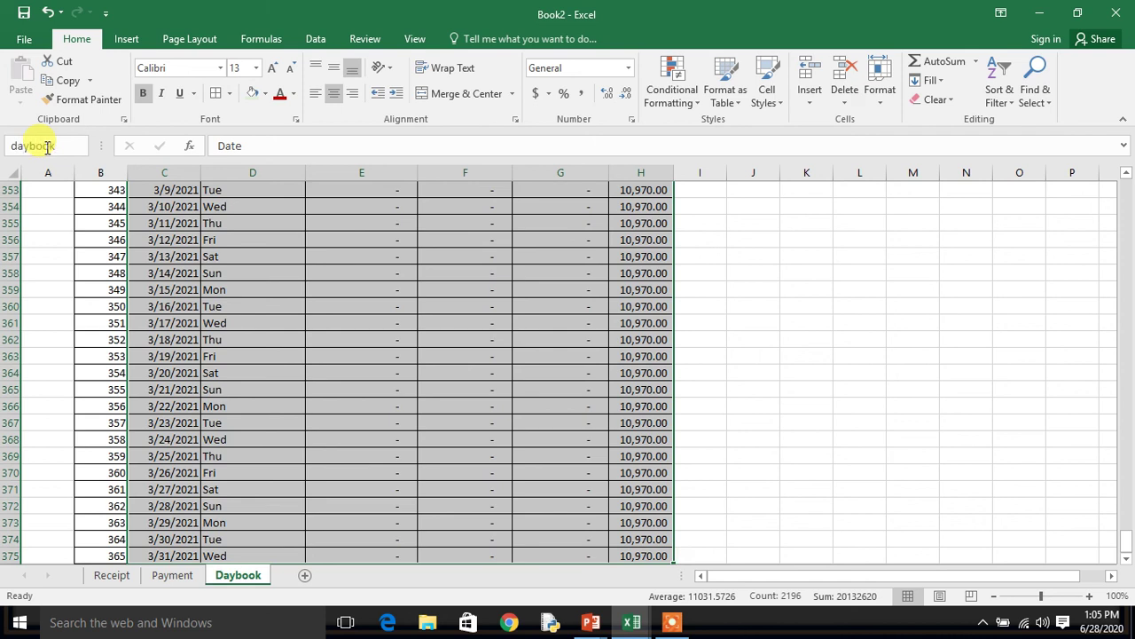
pyautogui.press('Return')
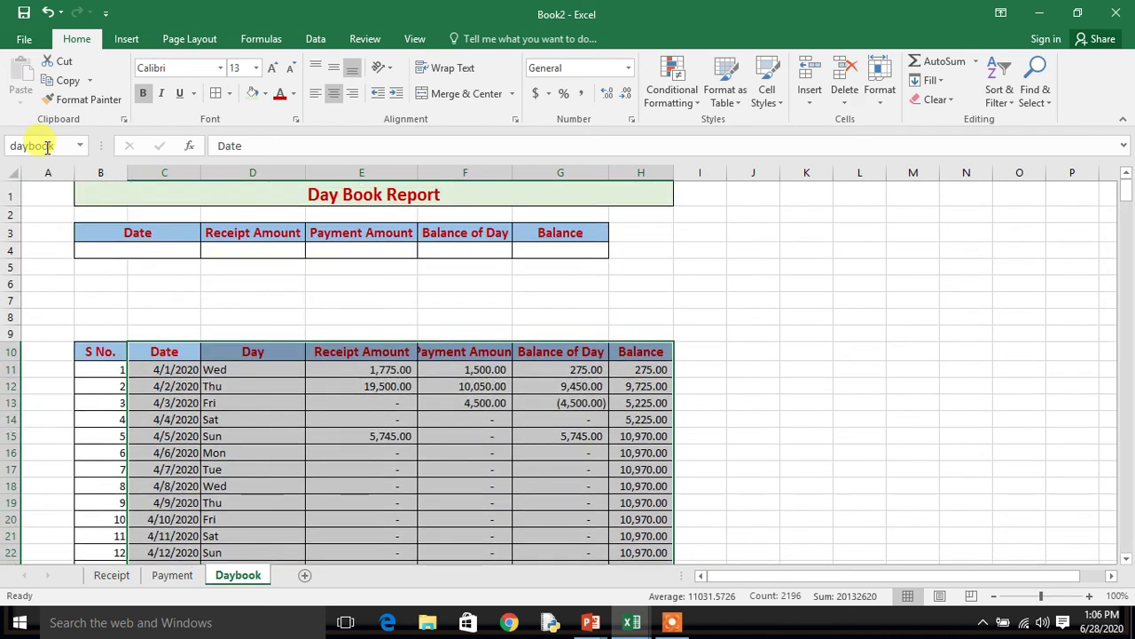
# Start a VLOOKUP in D4 using absolute $B$4 as lookup value and the daybook table.
pyautogui.click(242, 250)
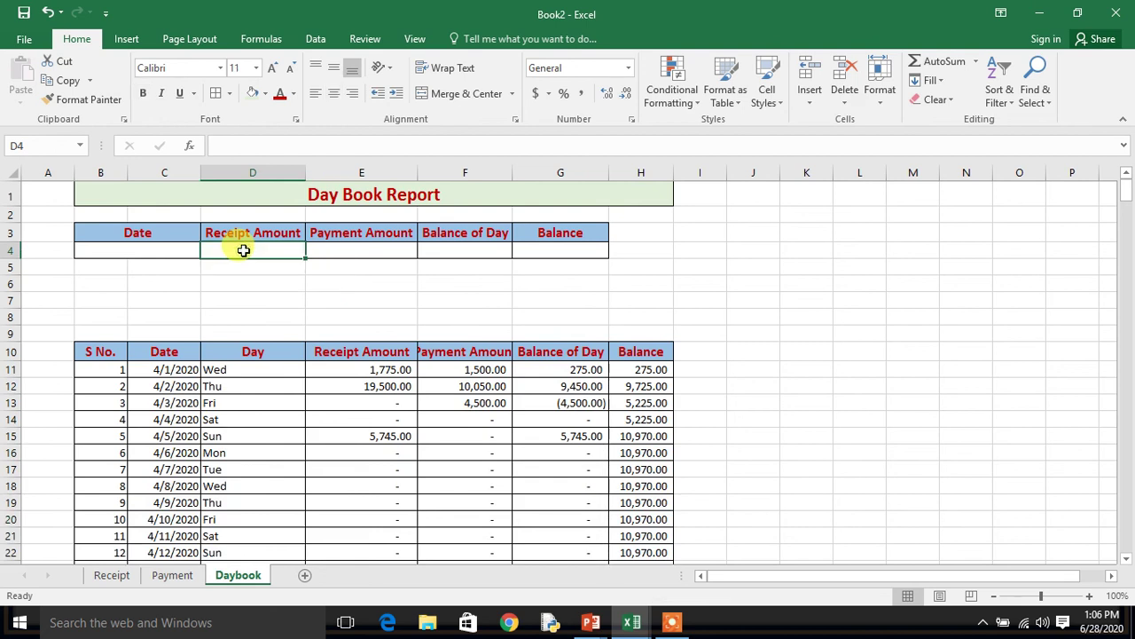
pyautogui.write('=')
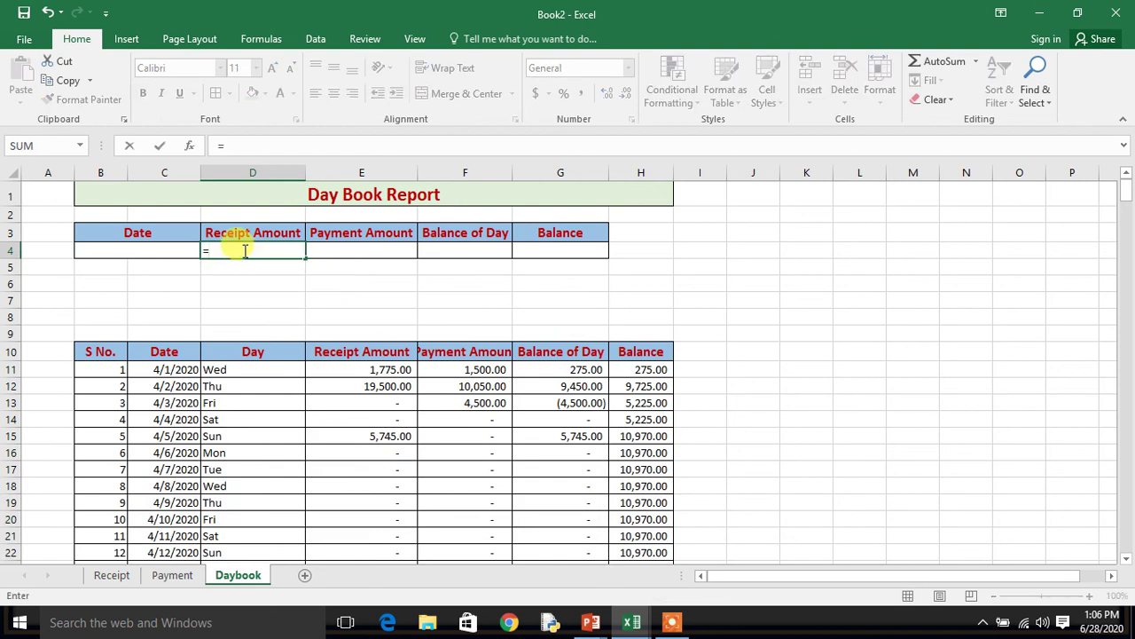
pyautogui.write('vl')
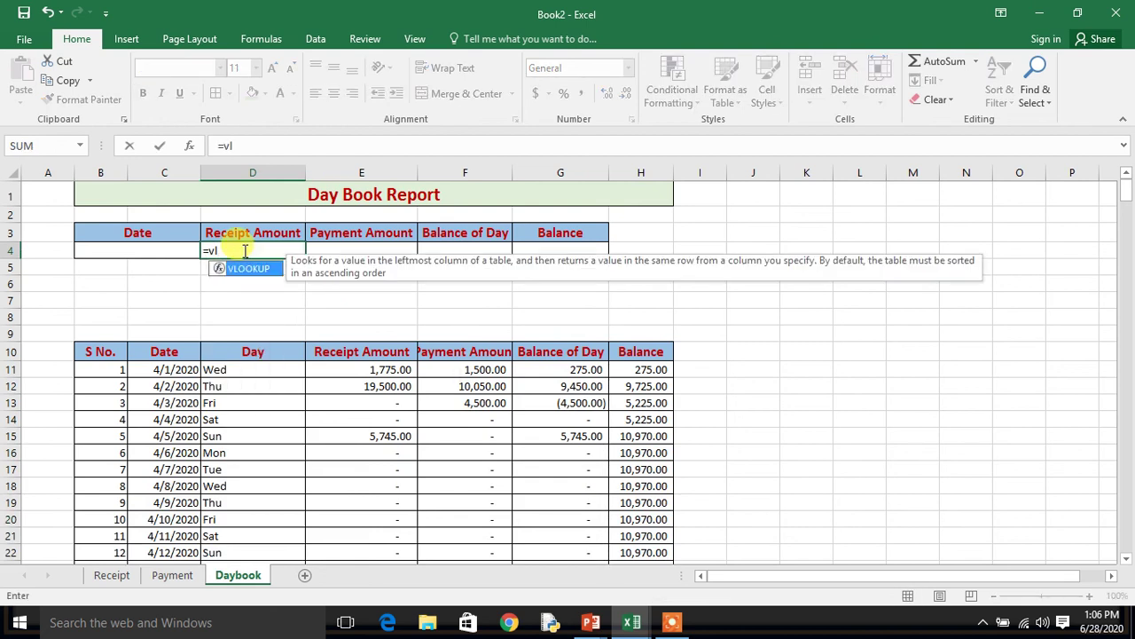
pyautogui.press('Tab')
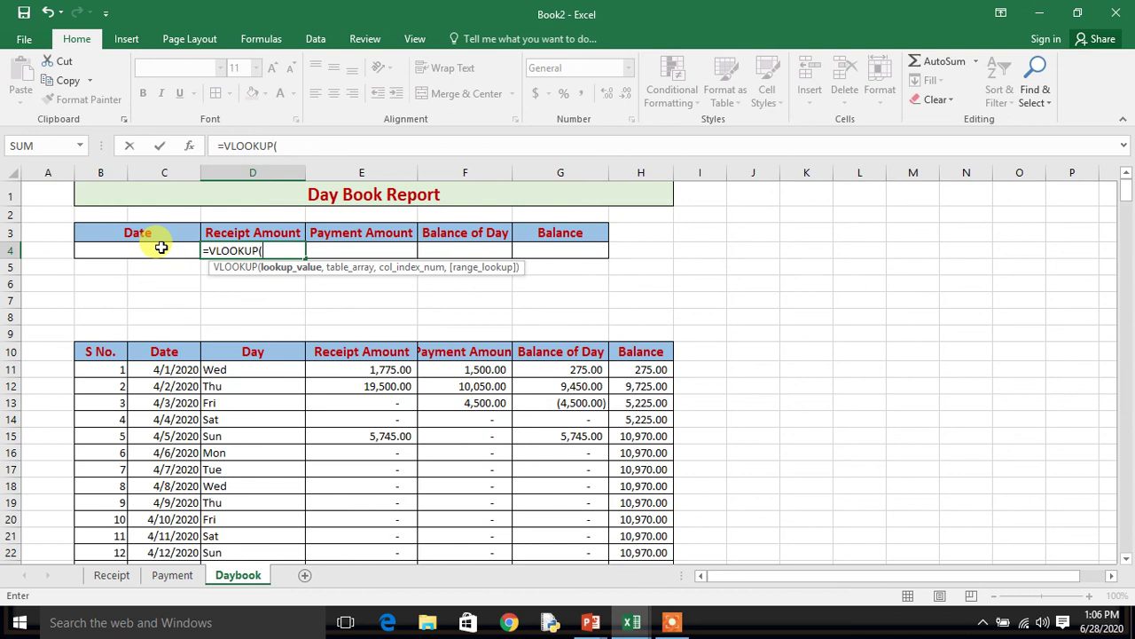
pyautogui.click(160, 248)
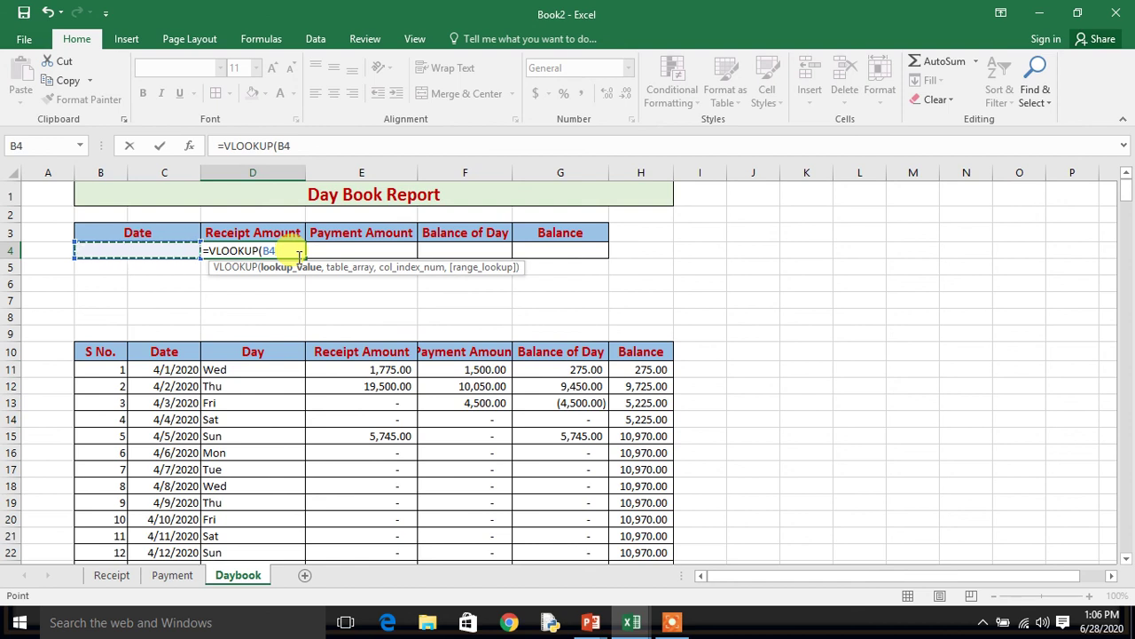
pyautogui.press('F4')
pyautogui.write('$B$4,')
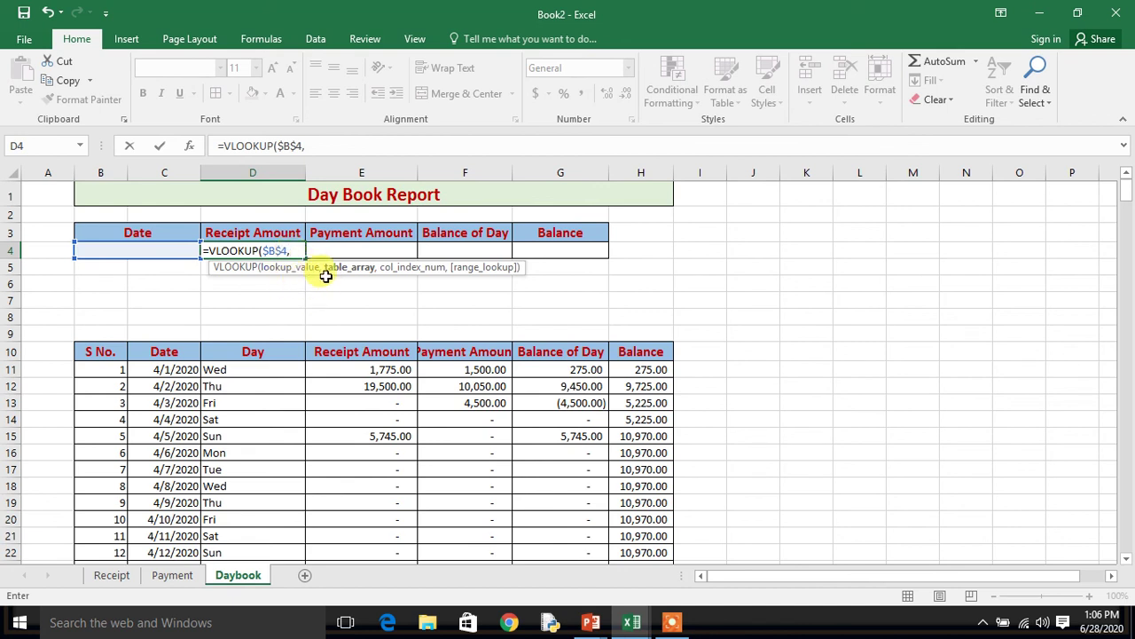
pyautogui.write('da')
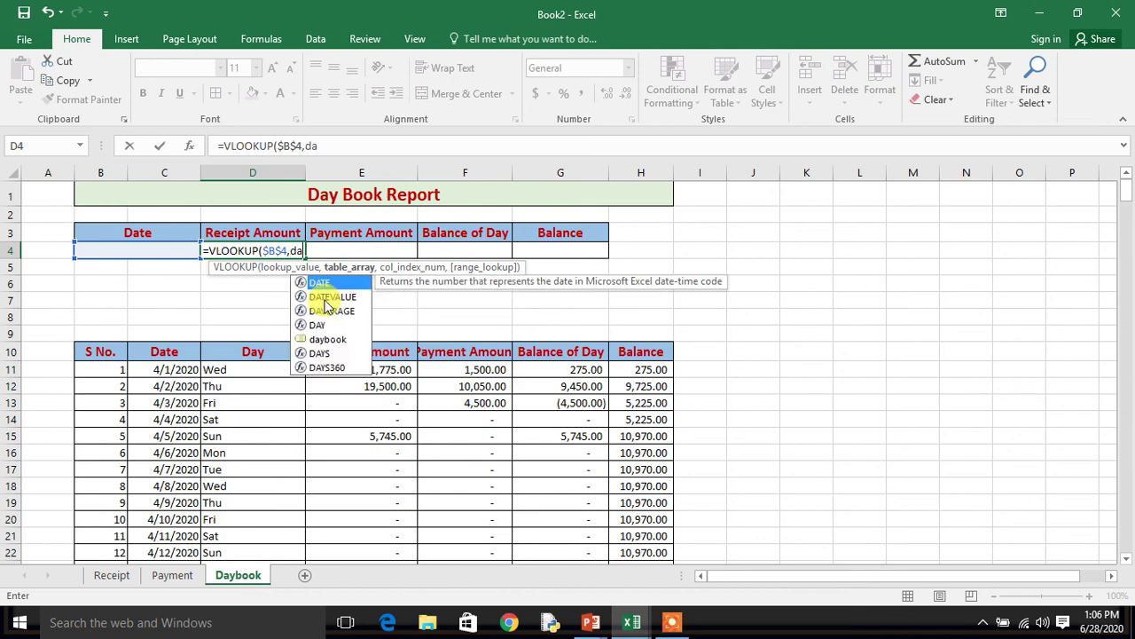
pyautogui.write('y')
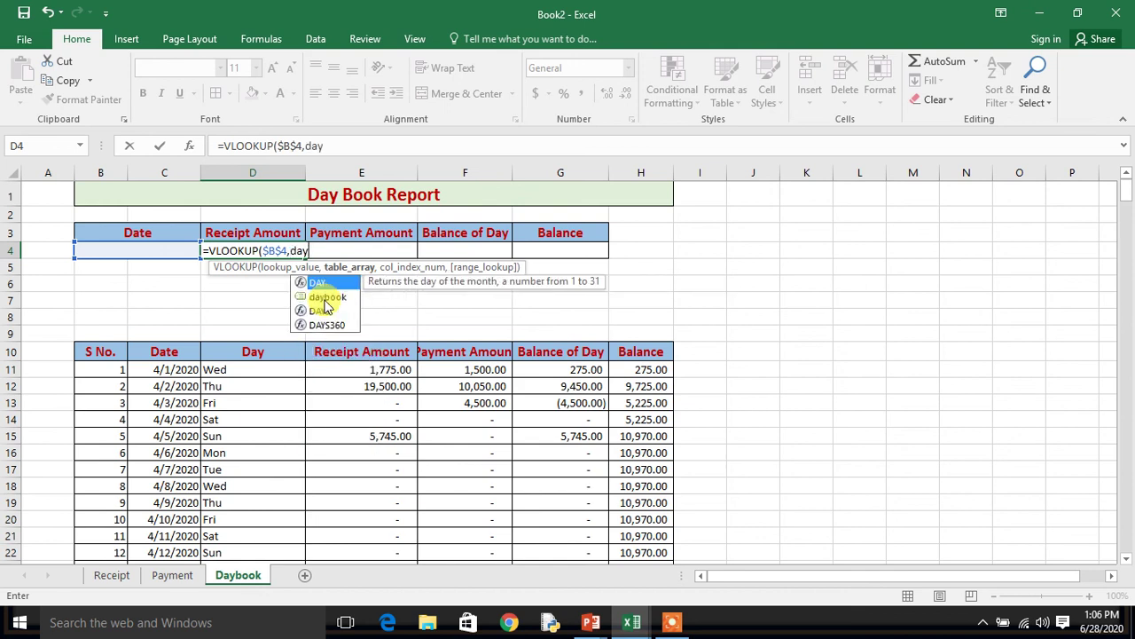
pyautogui.click(325, 299)
pyautogui.doubleClick(325, 301)
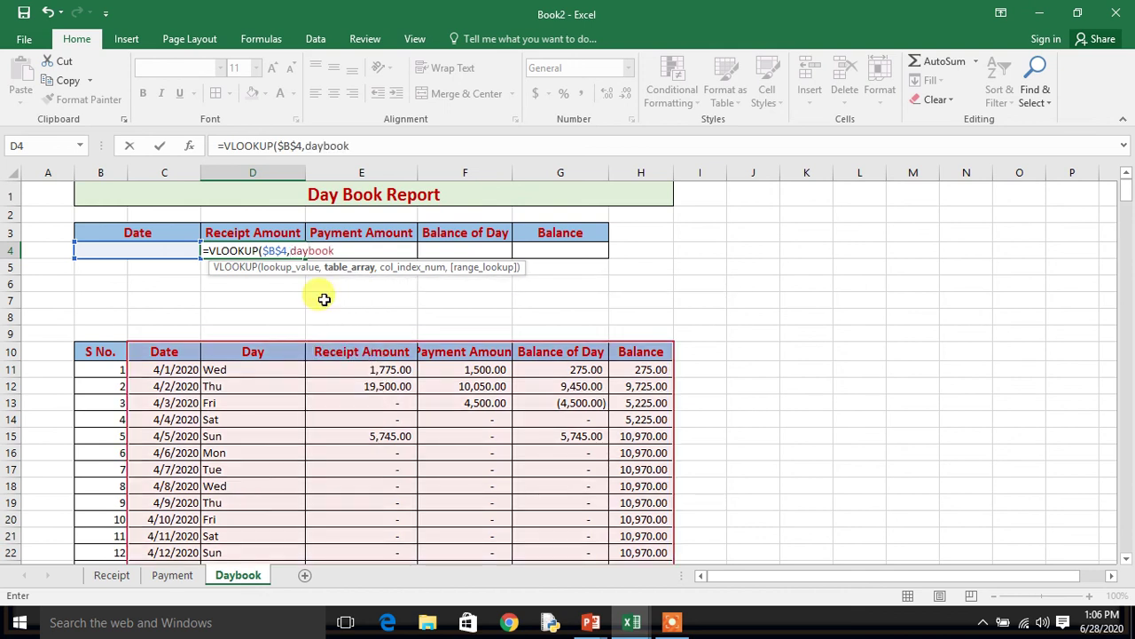
# Finish D4's formula as =VLOOKUP($B$4,daybook,3,0) for column 3 with exact match.
pyautogui.write(',')
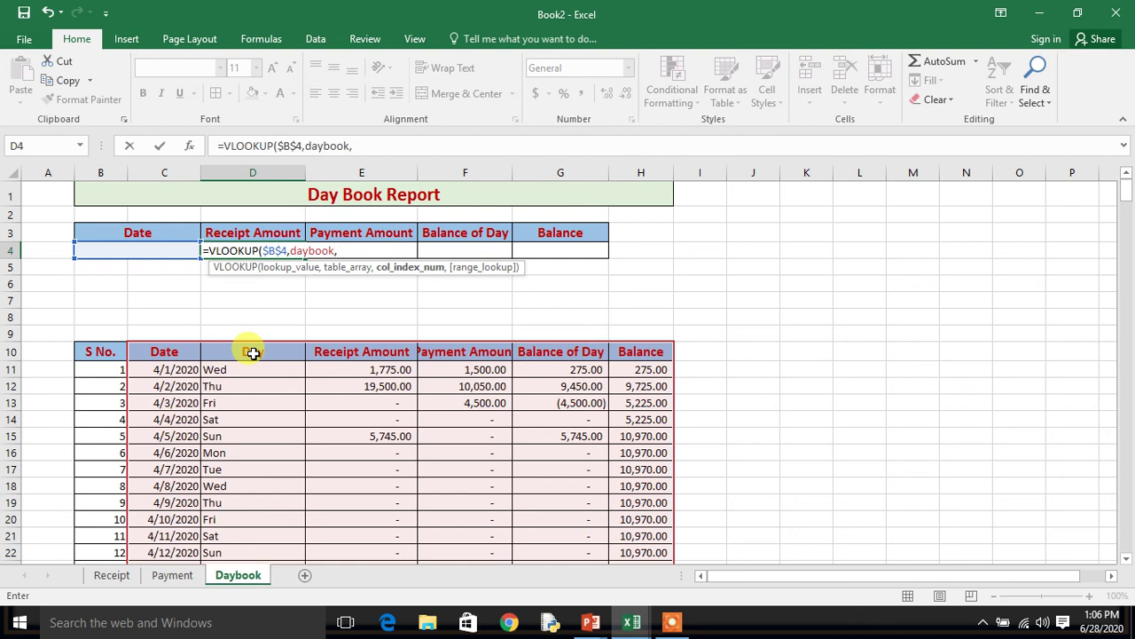
pyautogui.click(353, 357)
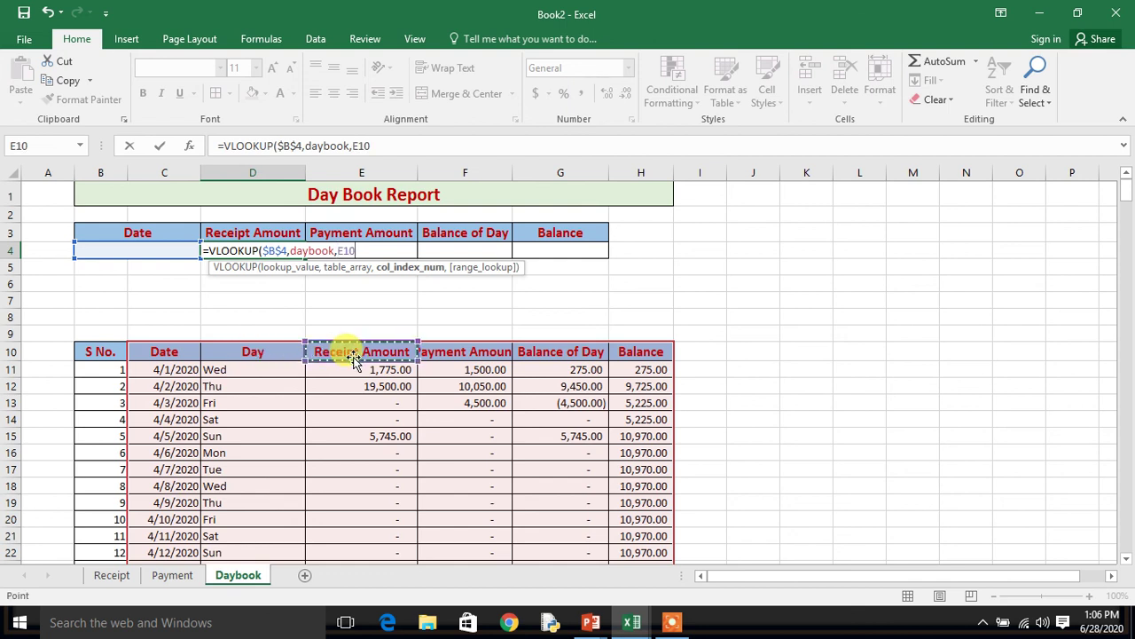
pyautogui.press('BackSpace')
pyautogui.press('BackSpace')
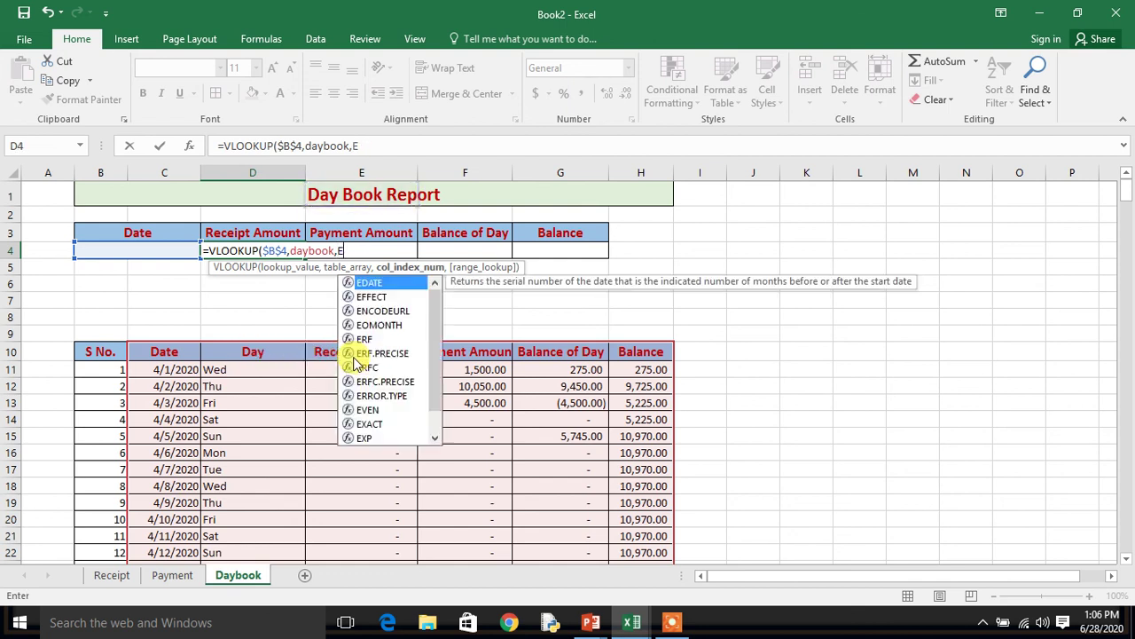
pyautogui.press('BackSpace')
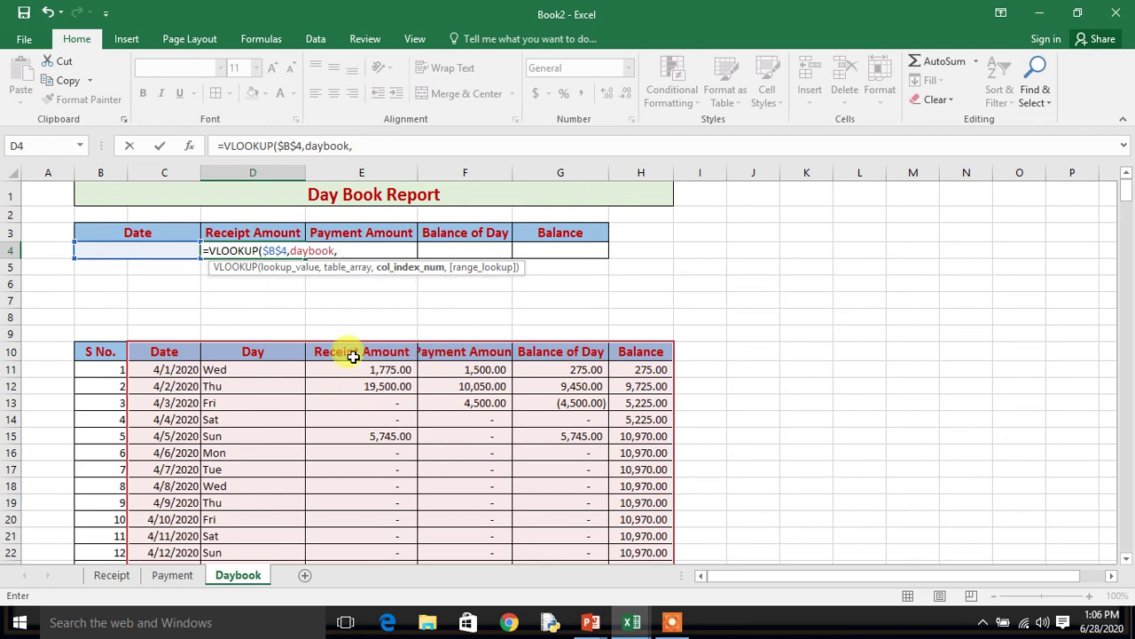
pyautogui.write('3,0')
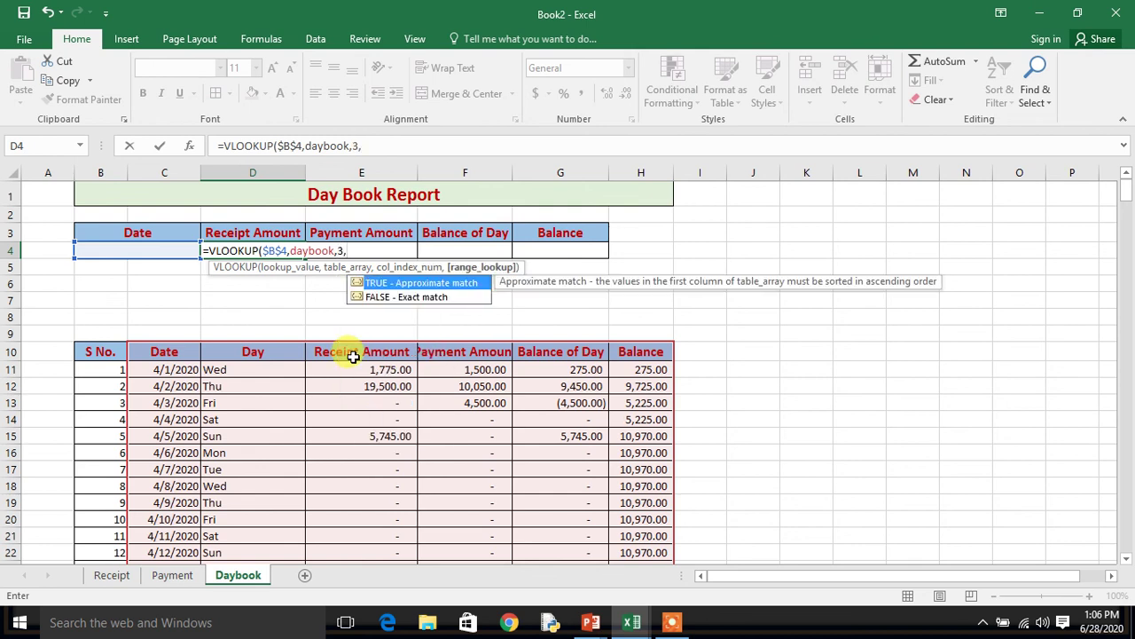
pyautogui.write(')')
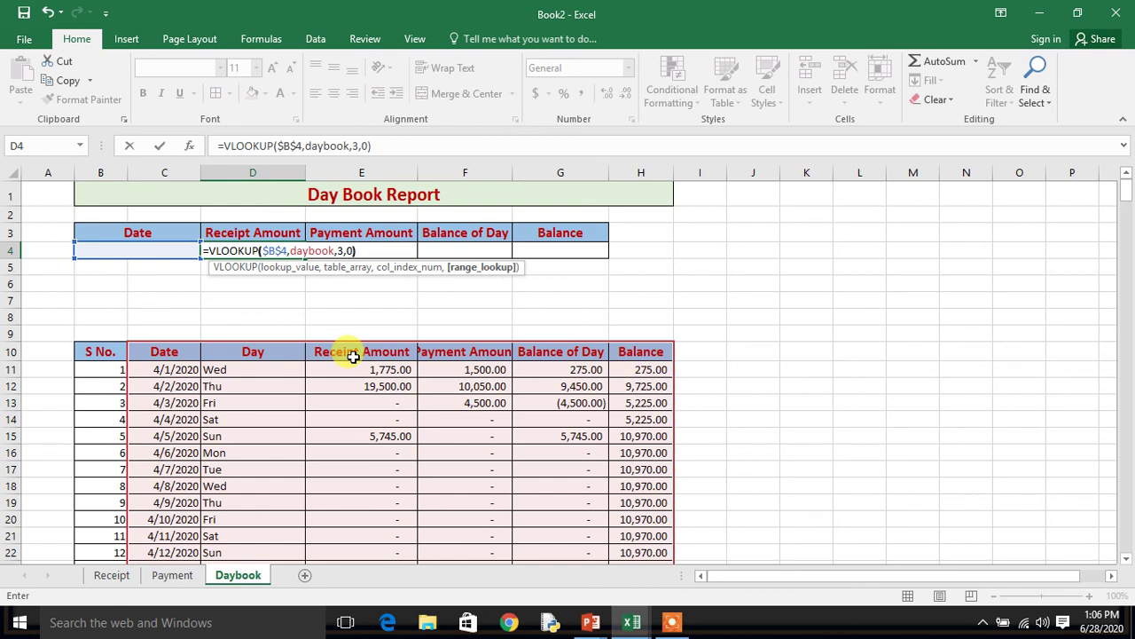
pyautogui.press('Return')
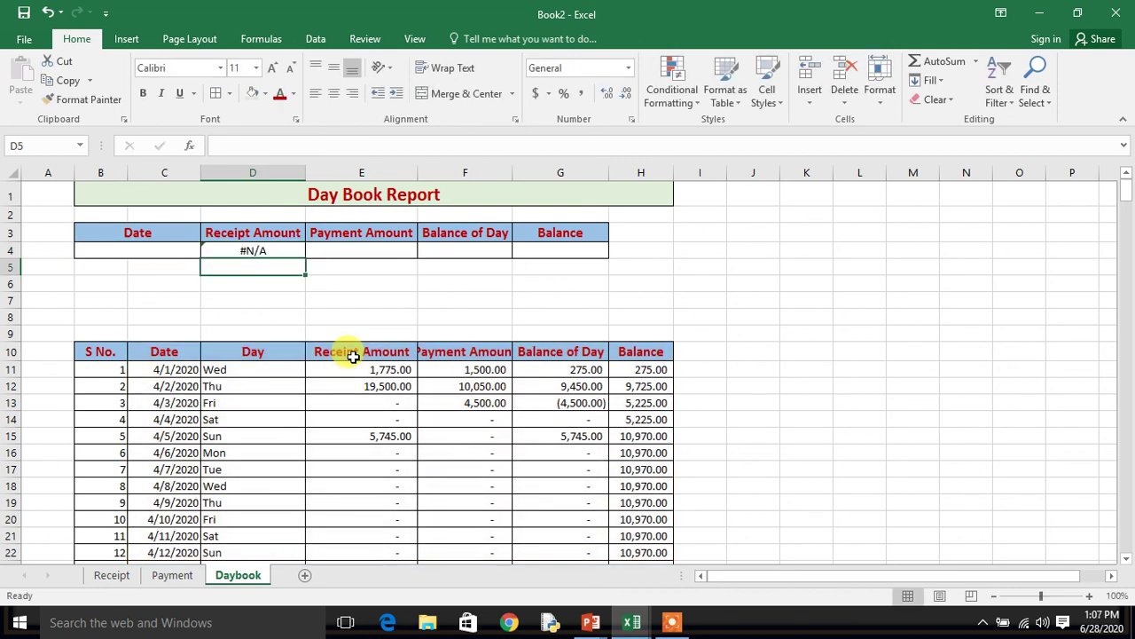
pyautogui.press('Up')
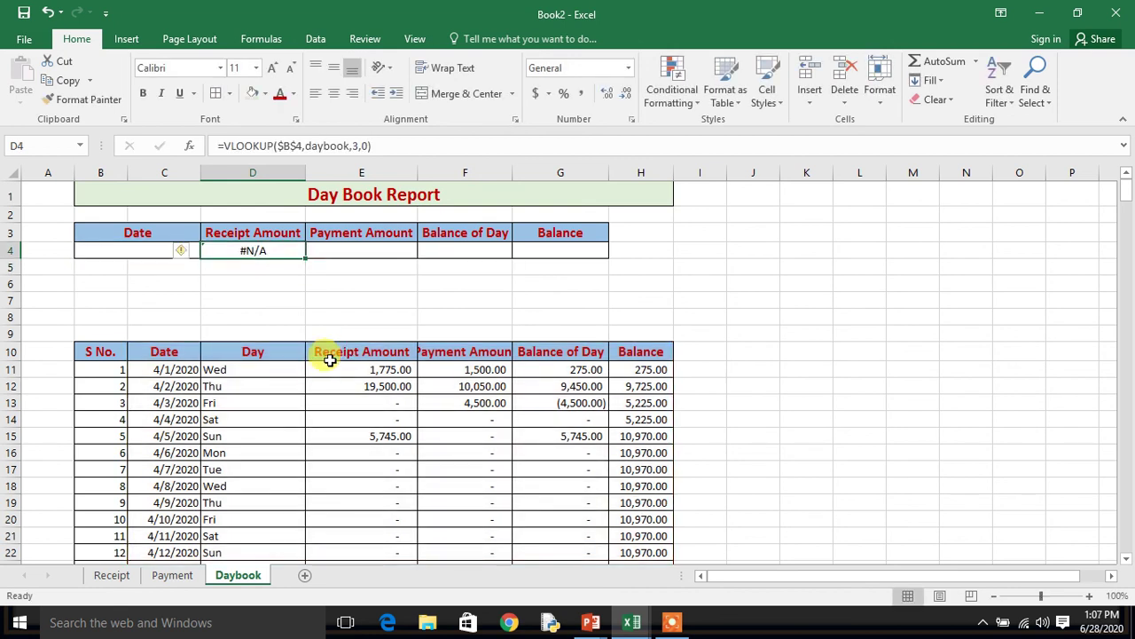
# Test 4/2/2020 in B4, then delete it so D4's lookup shows #N/A.
pyautogui.click(147, 255)
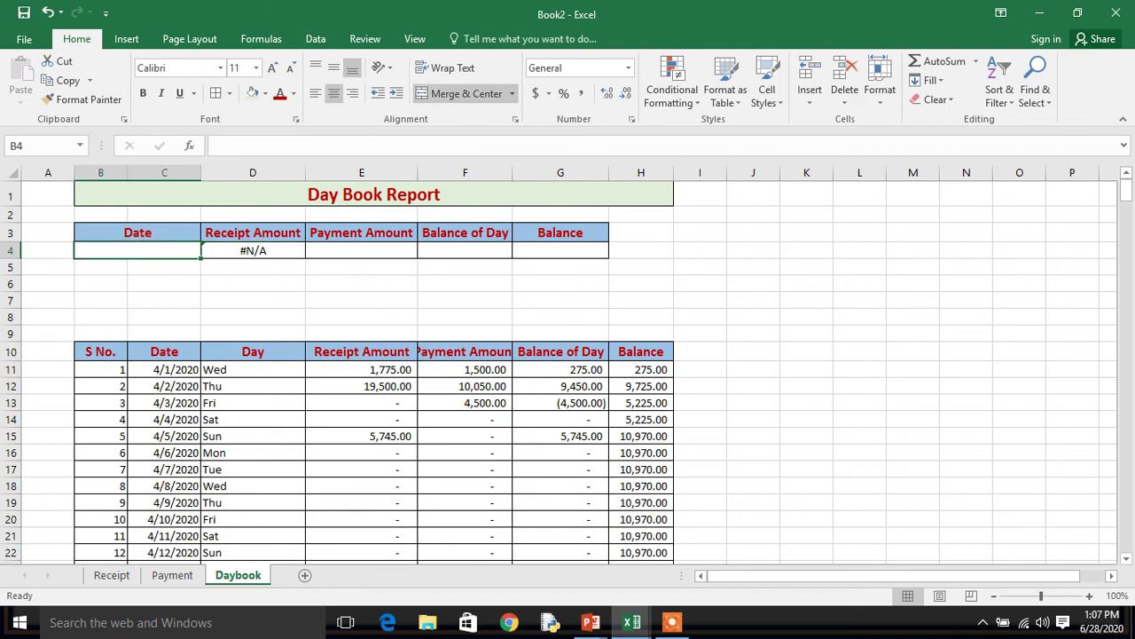
pyautogui.write('4/2/')
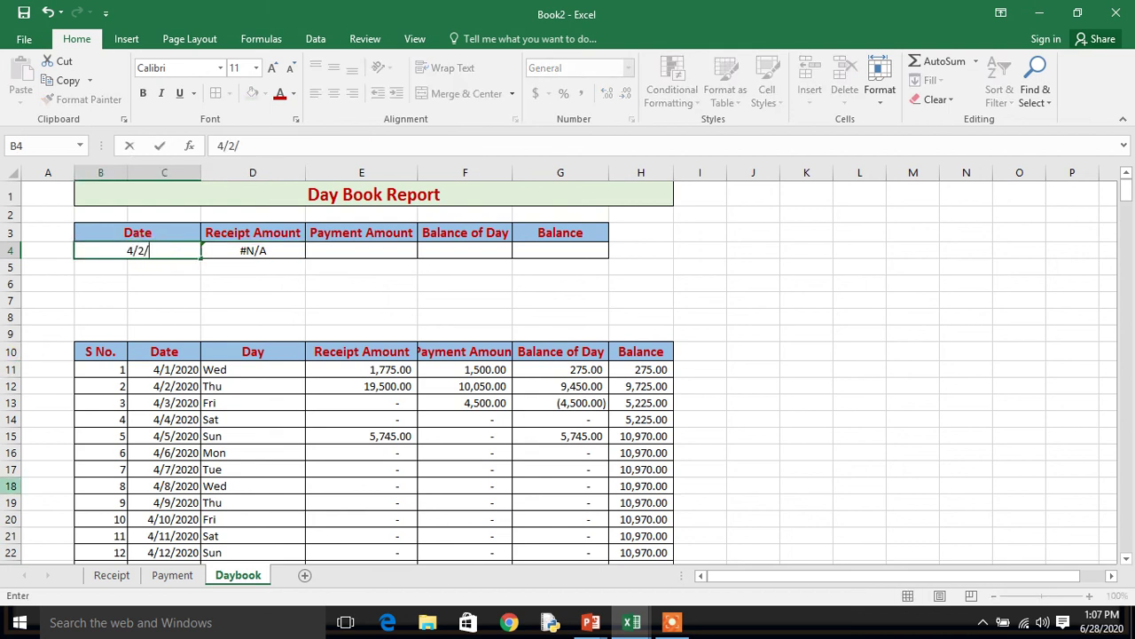
pyautogui.write('2020')
pyautogui.press('Return')
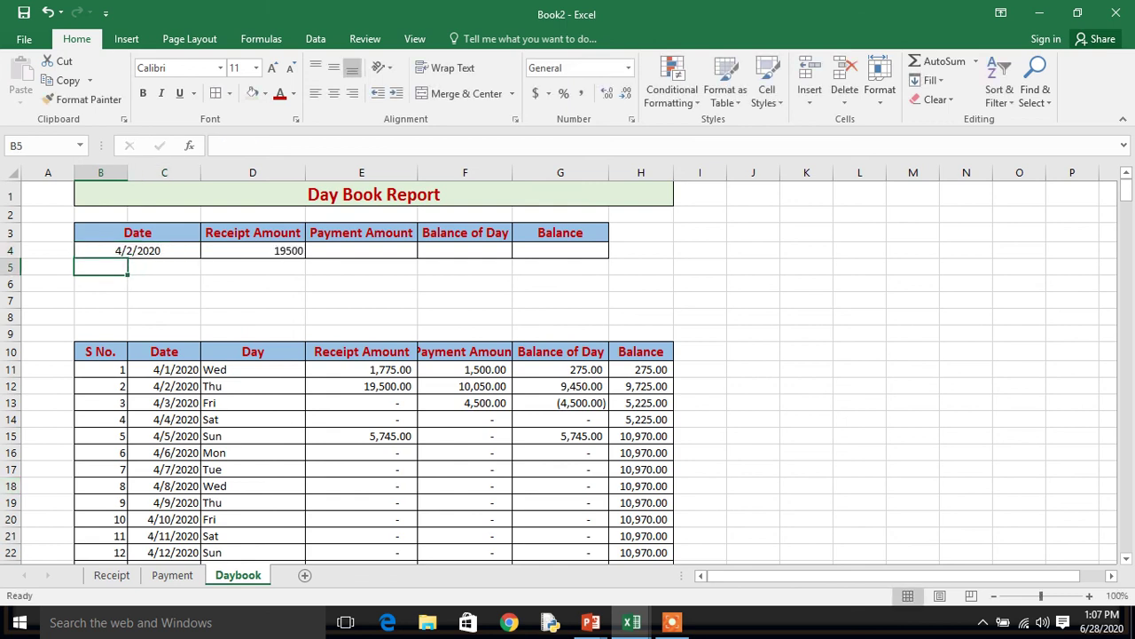
pyautogui.click(137, 250)
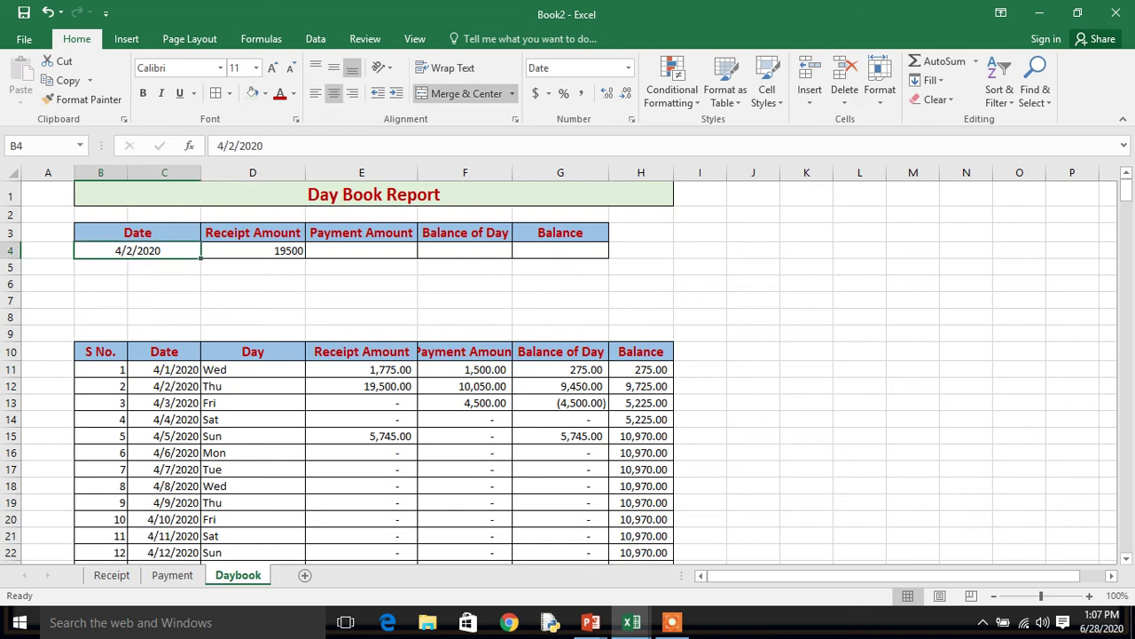
pyautogui.press('Delete')
pyautogui.click(253, 250)
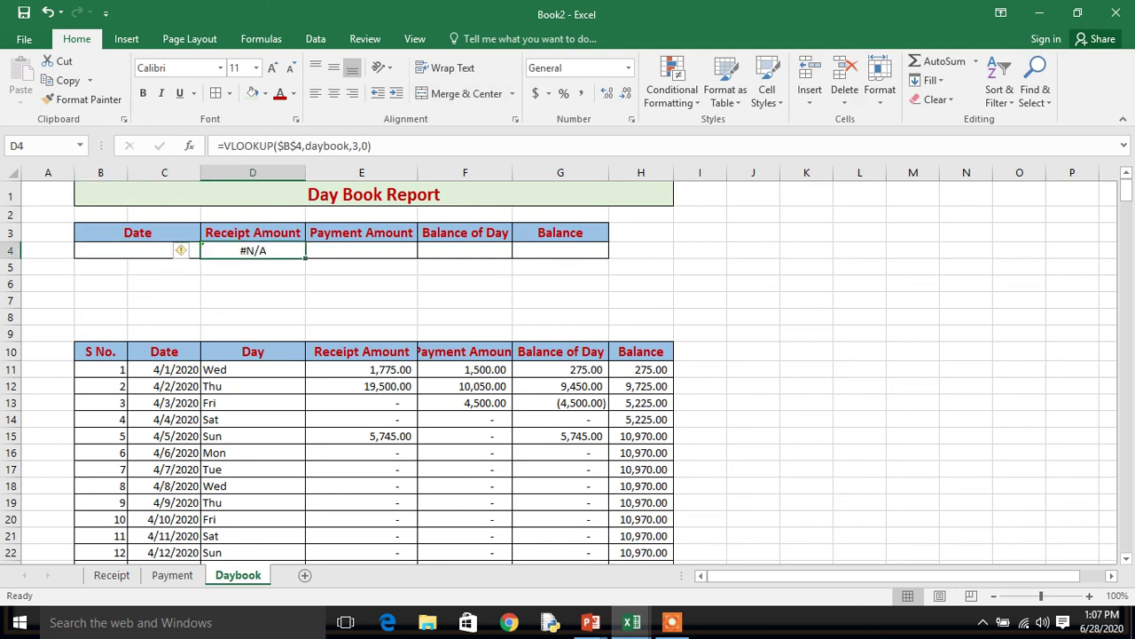
# Wrap D4's lookup as =IFERROR(VLOOKUP($B$4,daybook,3,0),"") so it shows blank.
pyautogui.click(222, 145)
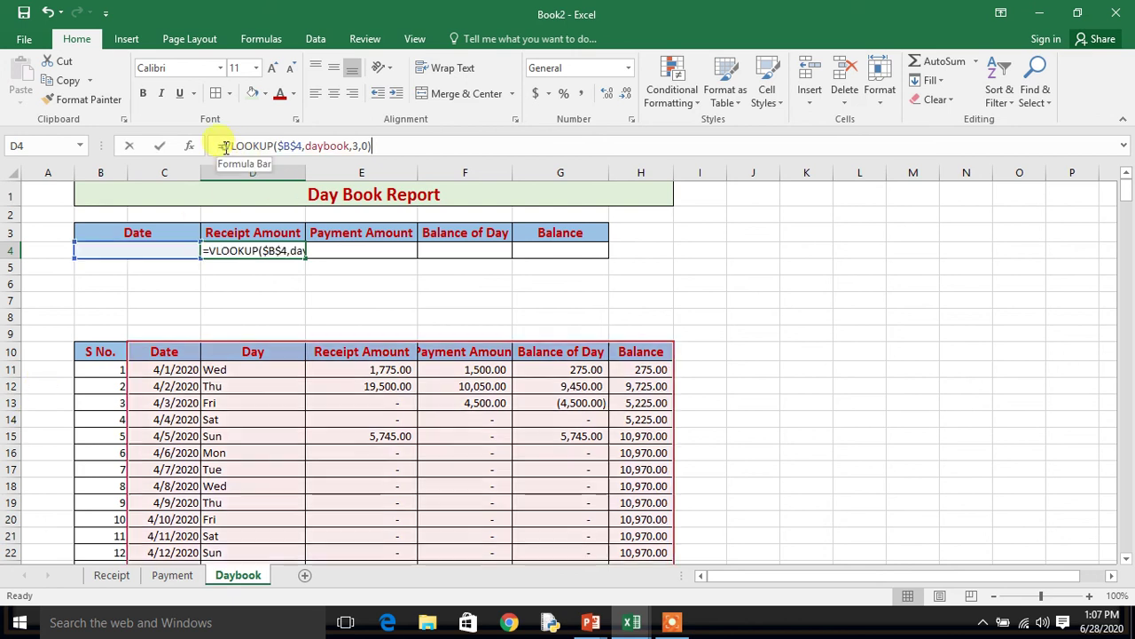
pyautogui.write('if')
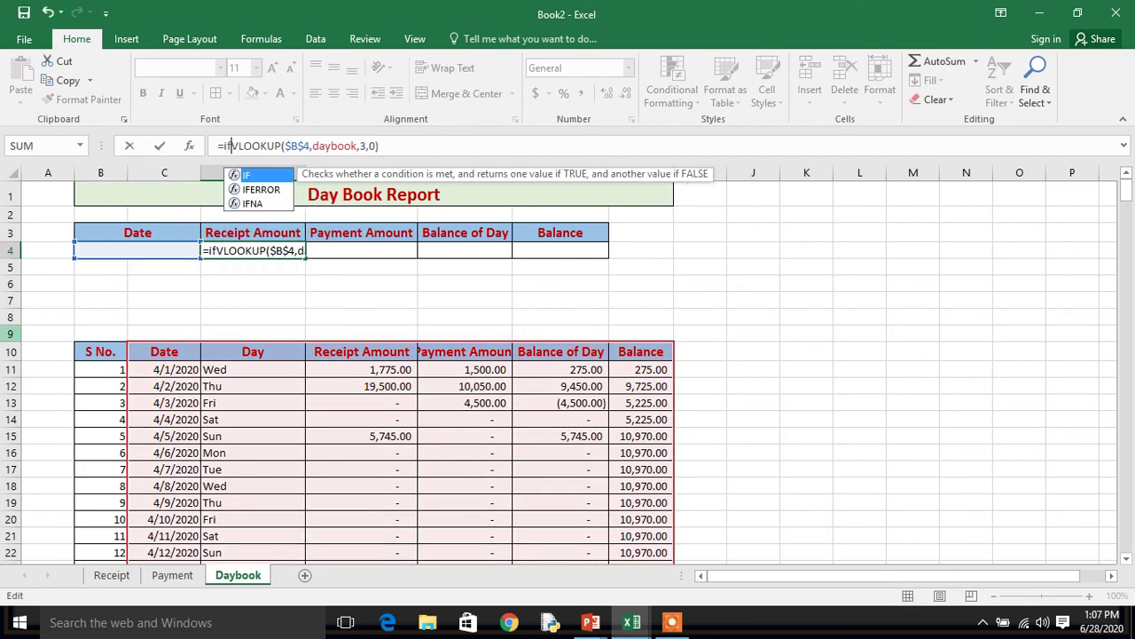
pyautogui.write('e')
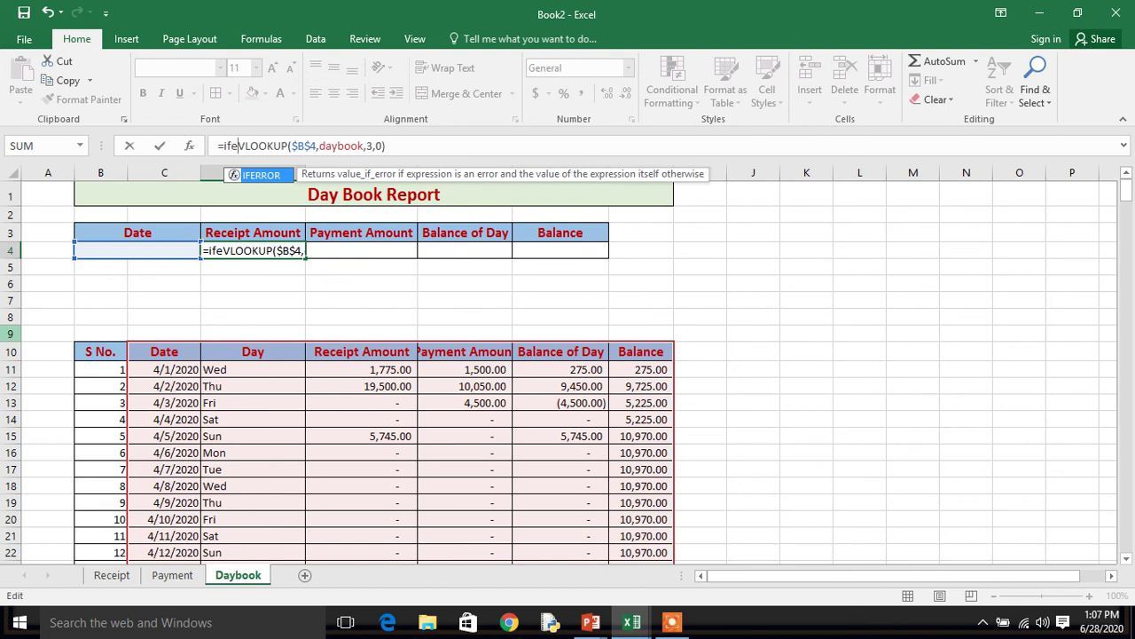
pyautogui.press('Tab')
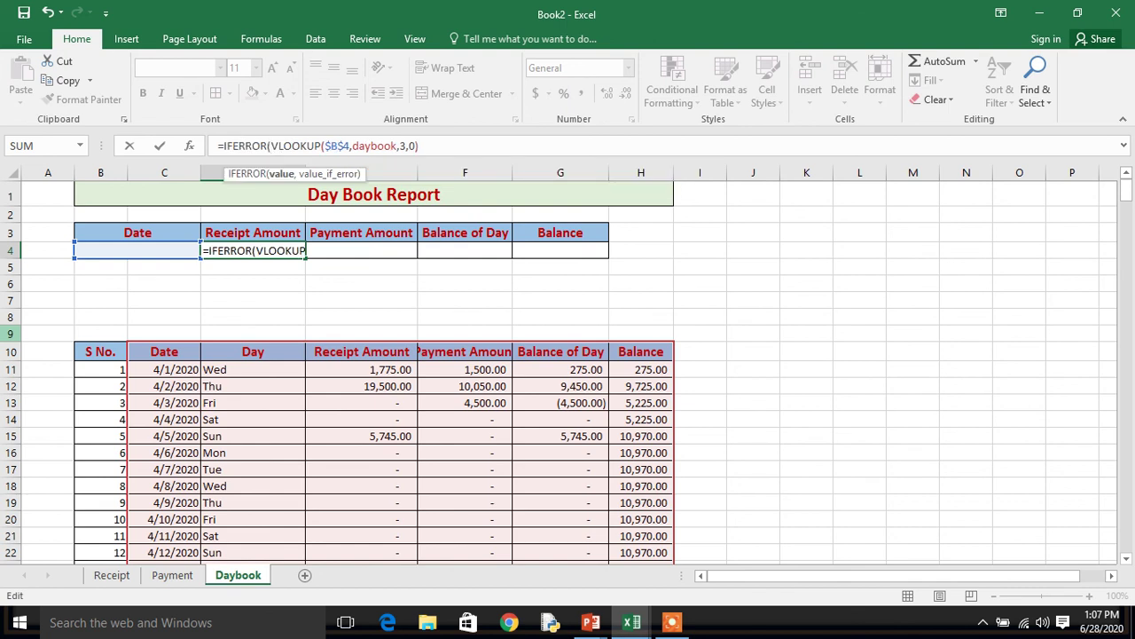
pyautogui.click(419, 145)
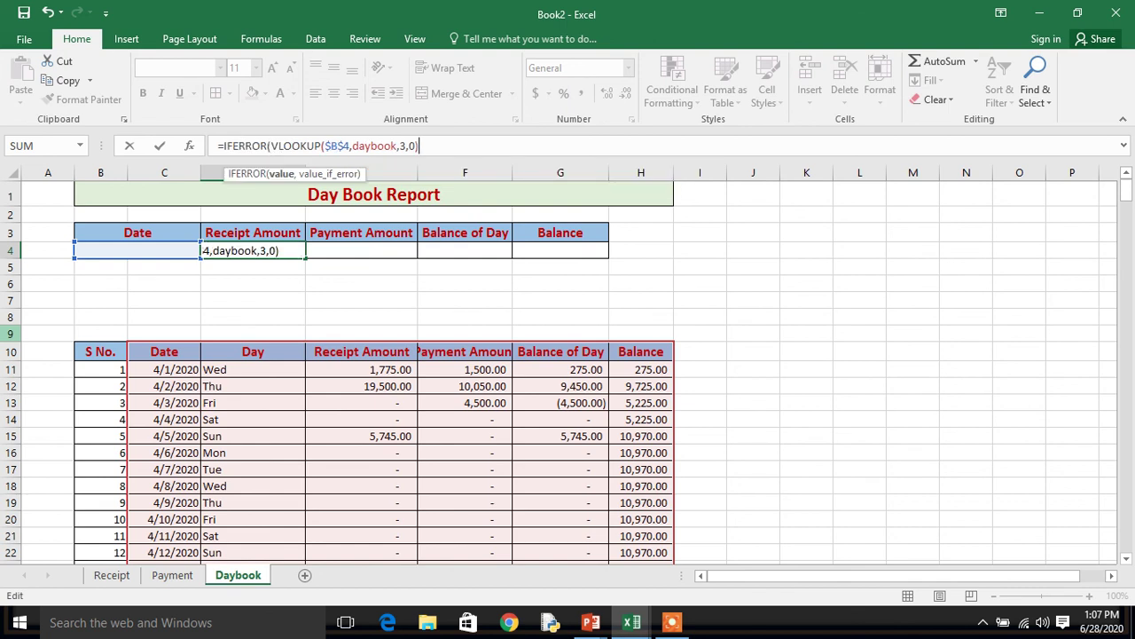
pyautogui.write(',')
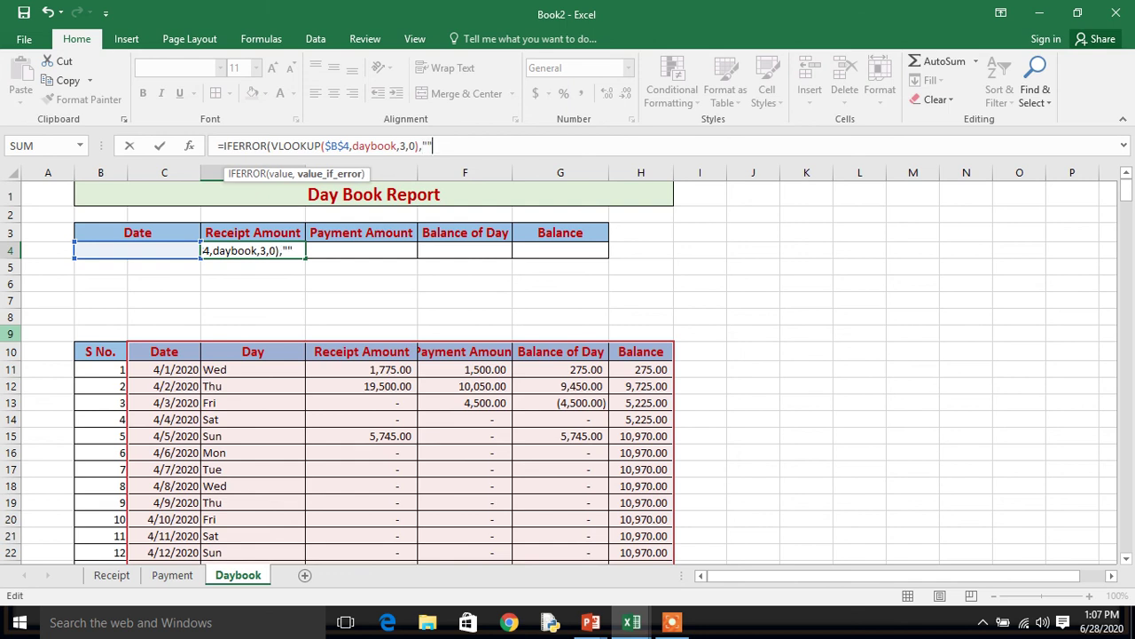
pyautogui.press('Return')
# Copy D4's IFERROR formula and select E4 as the paste destination.
pyautogui.click(253, 250)
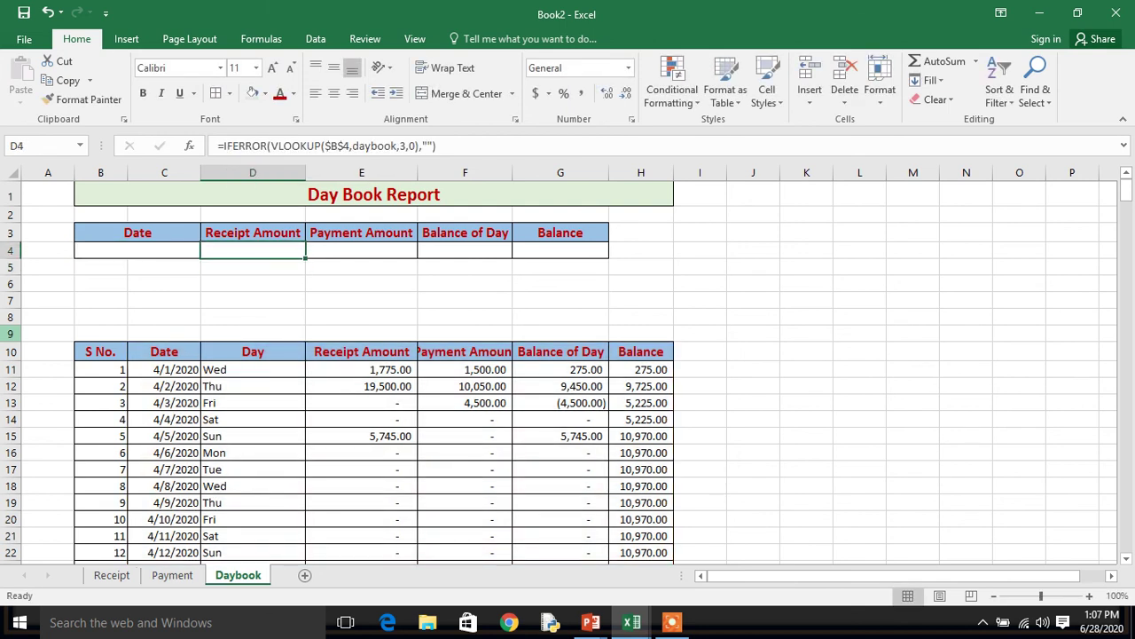
pyautogui.click(137, 250)
pyautogui.click(253, 250)
pyautogui.hotkey('ctrl', 'c')
pyautogui.click(361, 250)
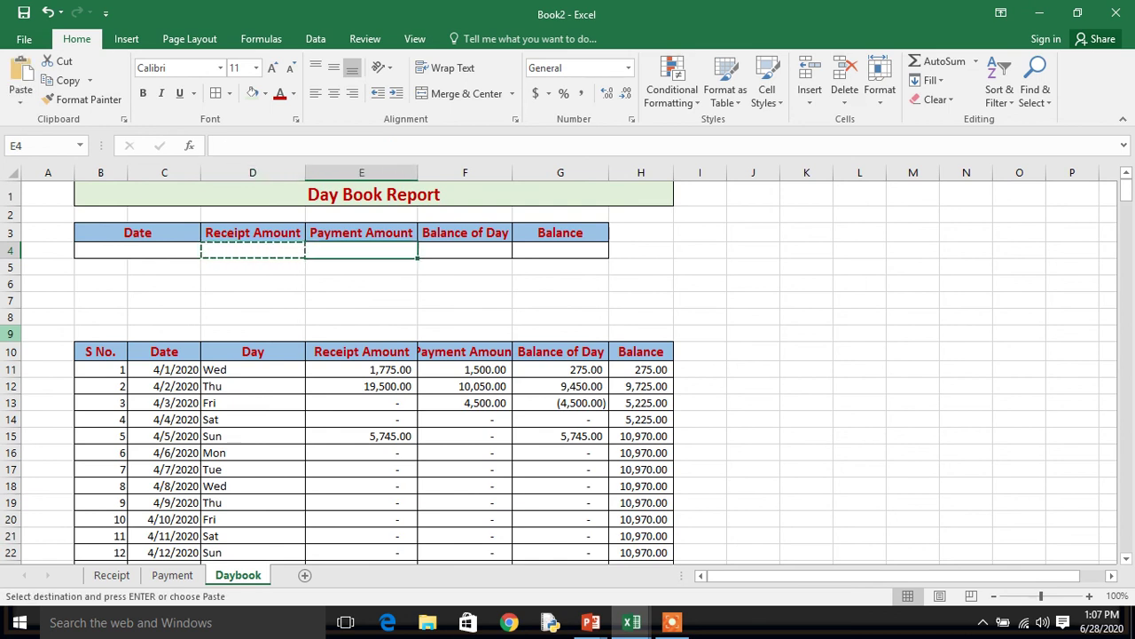
# Paste the lookup into E4 for Payment Amount, changing its column index to 4.
pyautogui.hotkey('ctrl', 'v')
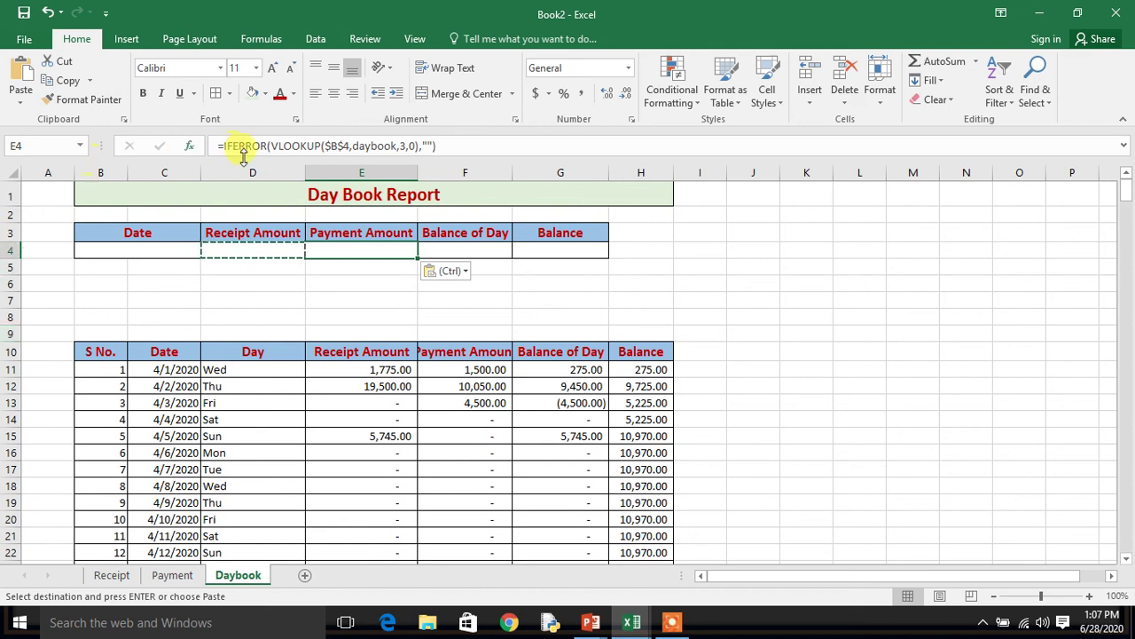
pyautogui.click(398, 146)
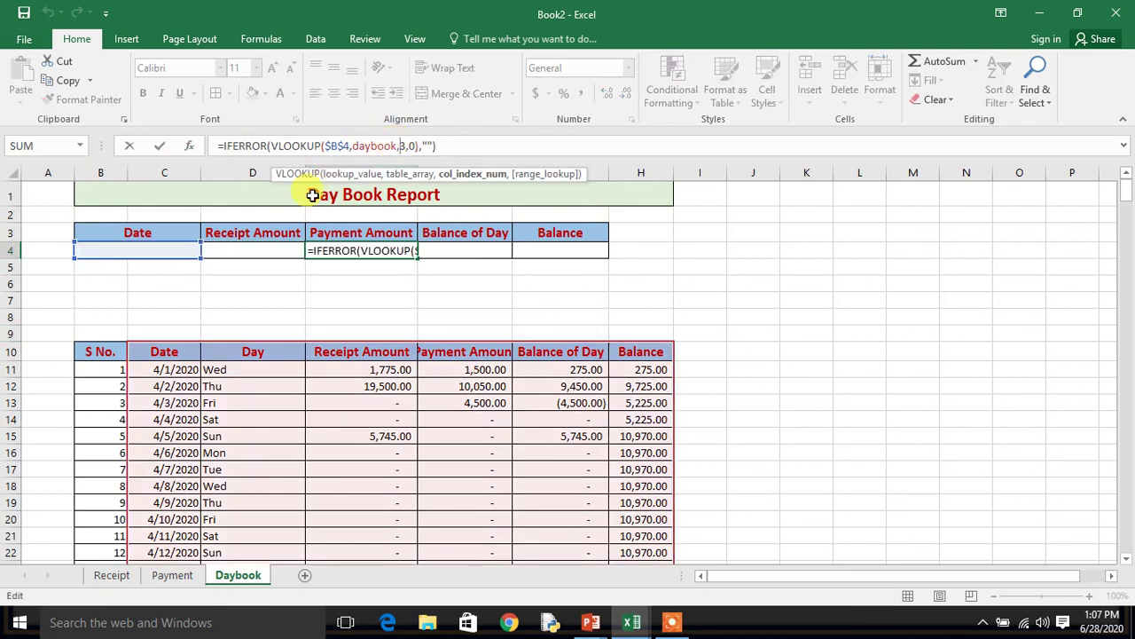
pyautogui.press('Delete')
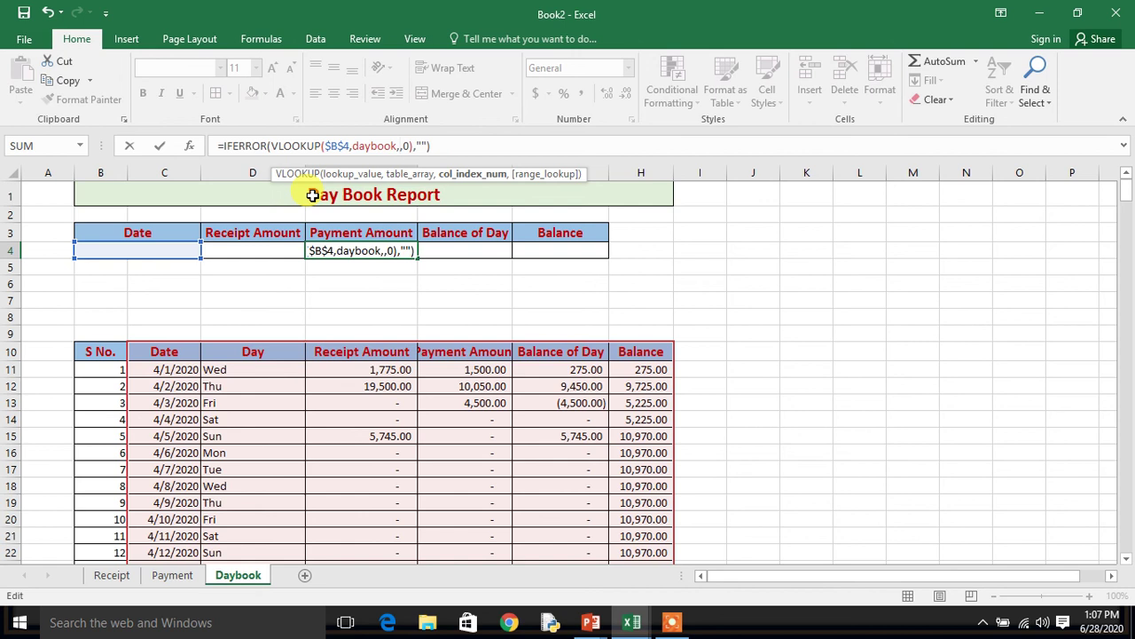
pyautogui.write('4')
pyautogui.press('Return')
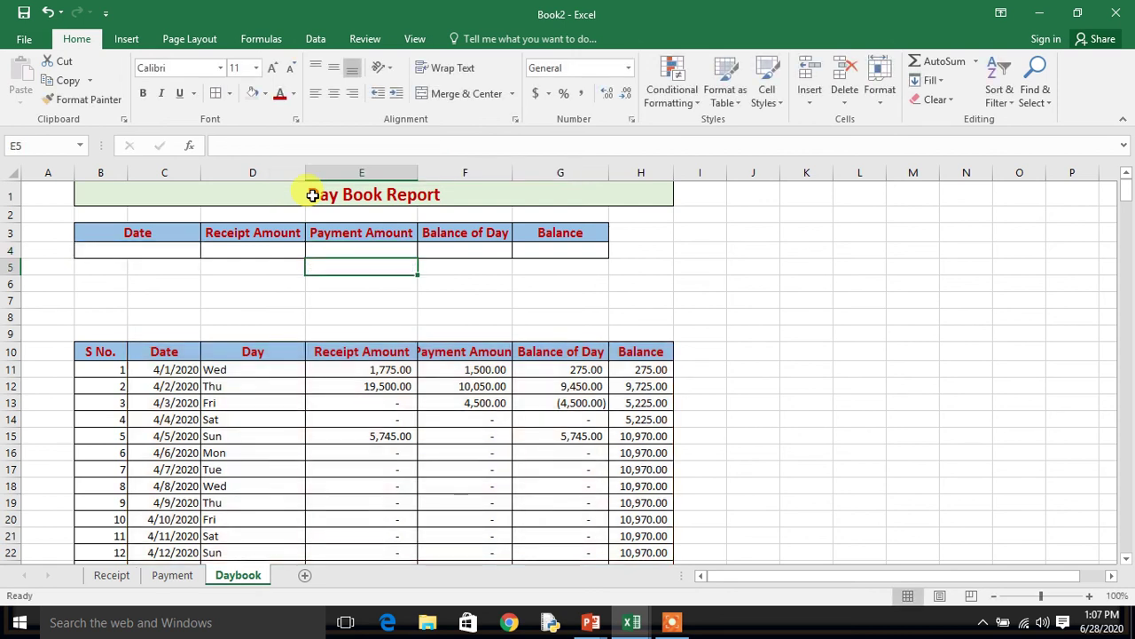
pyautogui.press('Up')
# Copy the lookup into F4 for Balance of Day with column index 5.
pyautogui.hotkey('ctrl', 'c')
pyautogui.press('Right')
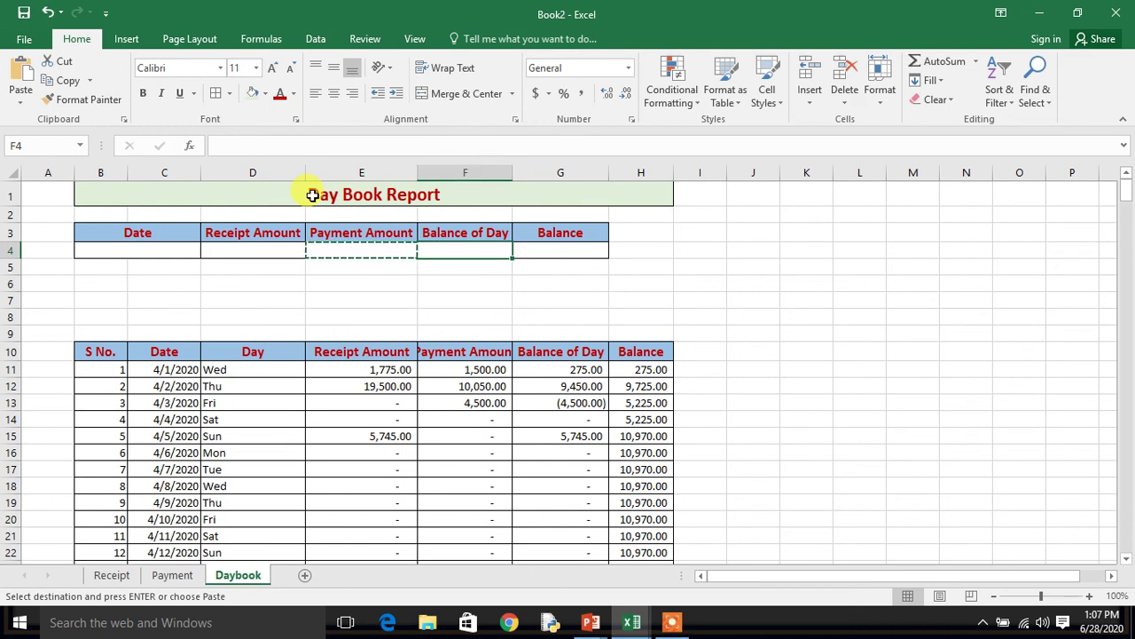
pyautogui.hotkey('ctrl', 'v')
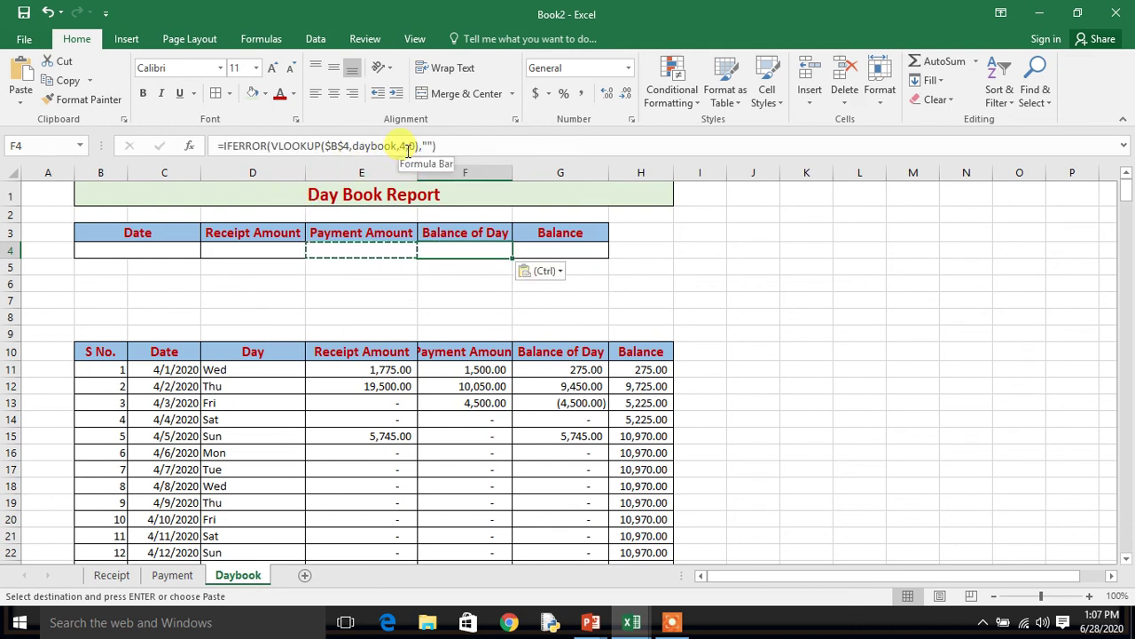
pyautogui.click(407, 146)
pyautogui.press('BackSpace')
pyautogui.write('5')
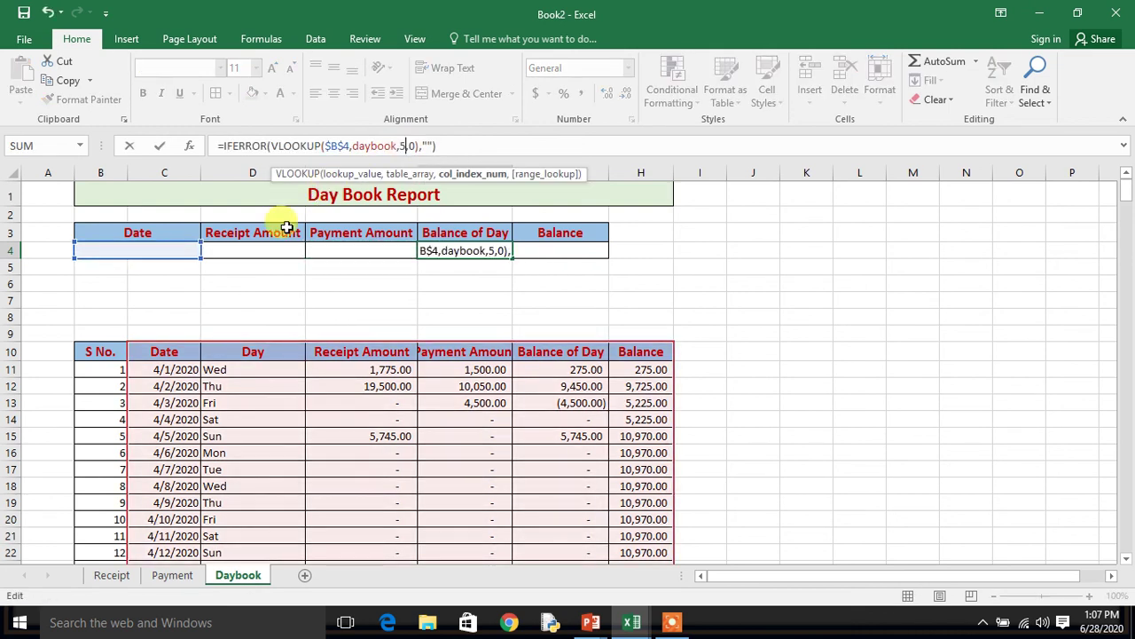
pyautogui.press('Return')
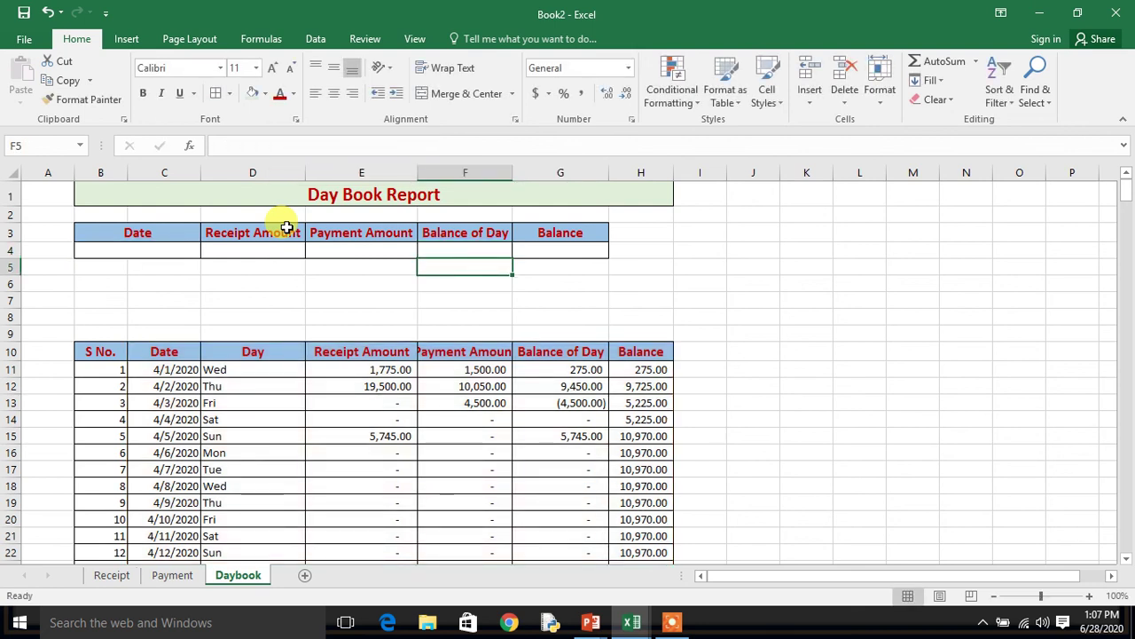
pyautogui.press('Up')
# Copy the lookup into G4 for Balance with column index 6.
pyautogui.hotkey('ctrl', 'c')
pyautogui.press('Right')
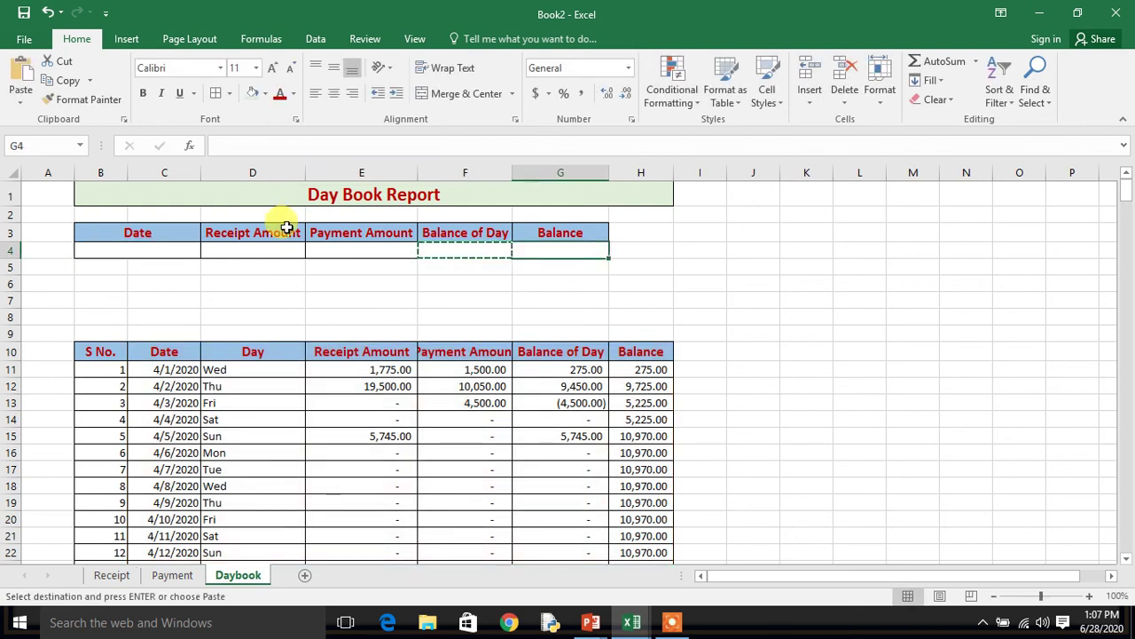
pyautogui.hotkey('ctrl', 'v')
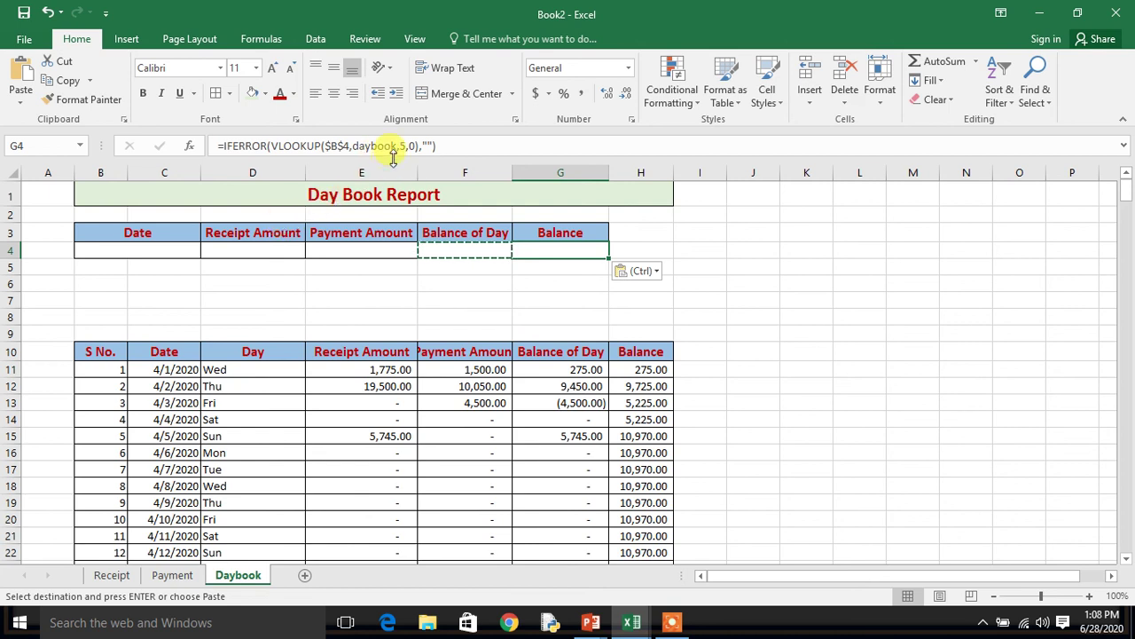
pyautogui.click(404, 146)
pyautogui.press('BackSpace')
pyautogui.write('6')
pyautogui.press('Return')
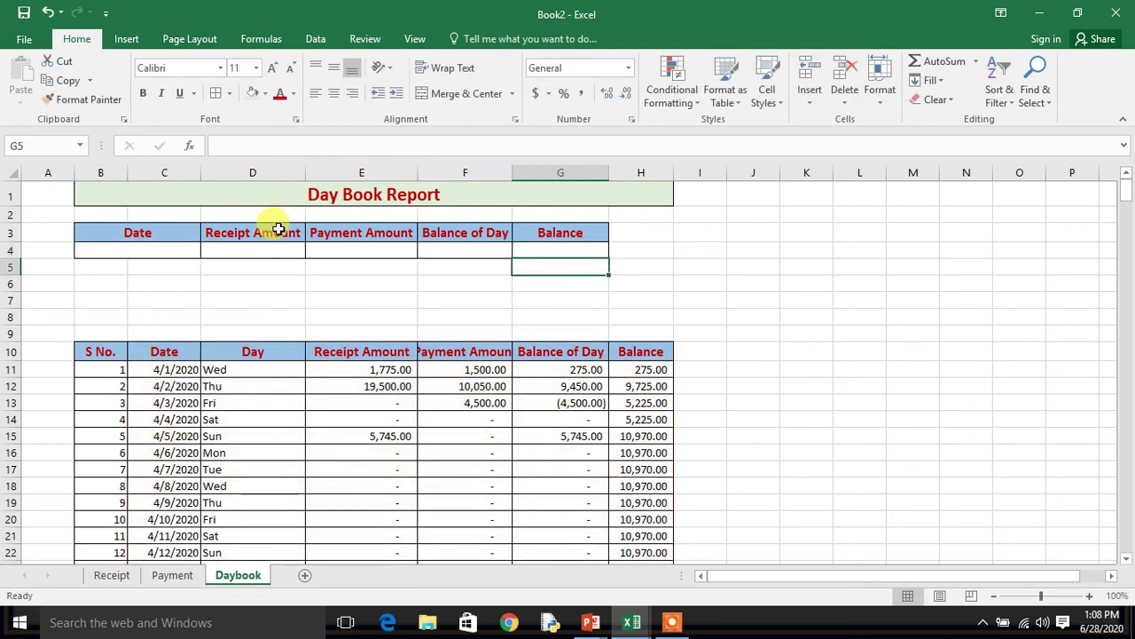
# Autofit column F, then enter 4/1/2020 in B4 to get 1775, 1500, 275, 275.
pyautogui.doubleClick(511, 172)
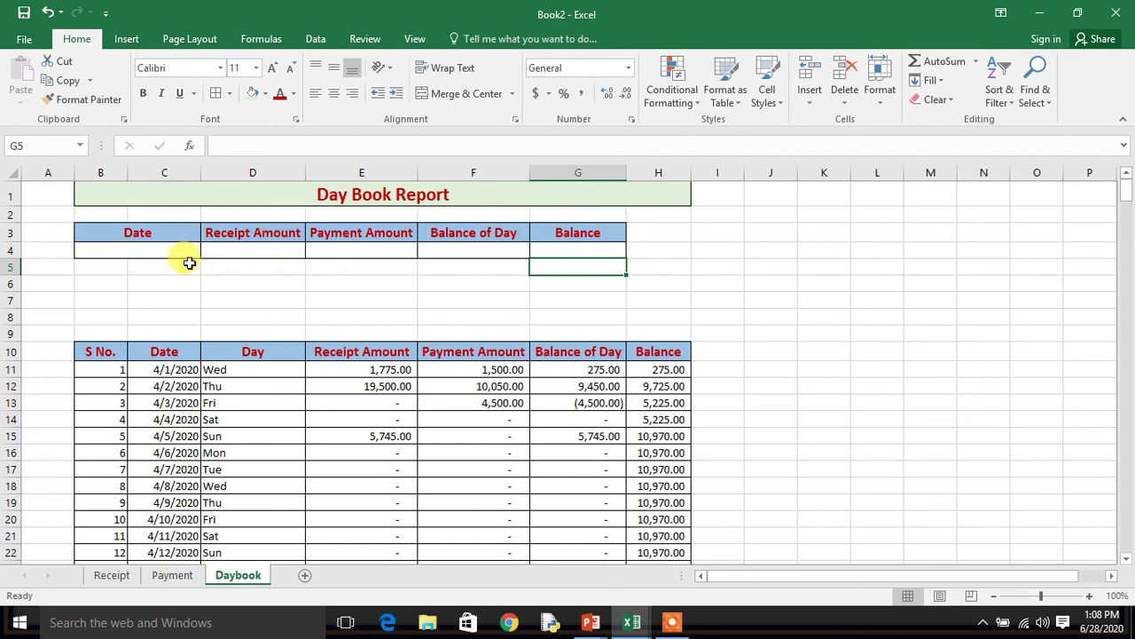
pyautogui.press('Up')
pyautogui.press('Up')
pyautogui.press('Up')
pyautogui.press('Up')
pyautogui.press('Down')
pyautogui.press('Down')
pyautogui.press('Left')
pyautogui.press('Left')
pyautogui.press('Left')
pyautogui.press('Left')
pyautogui.press('Left')
pyautogui.press('Down')
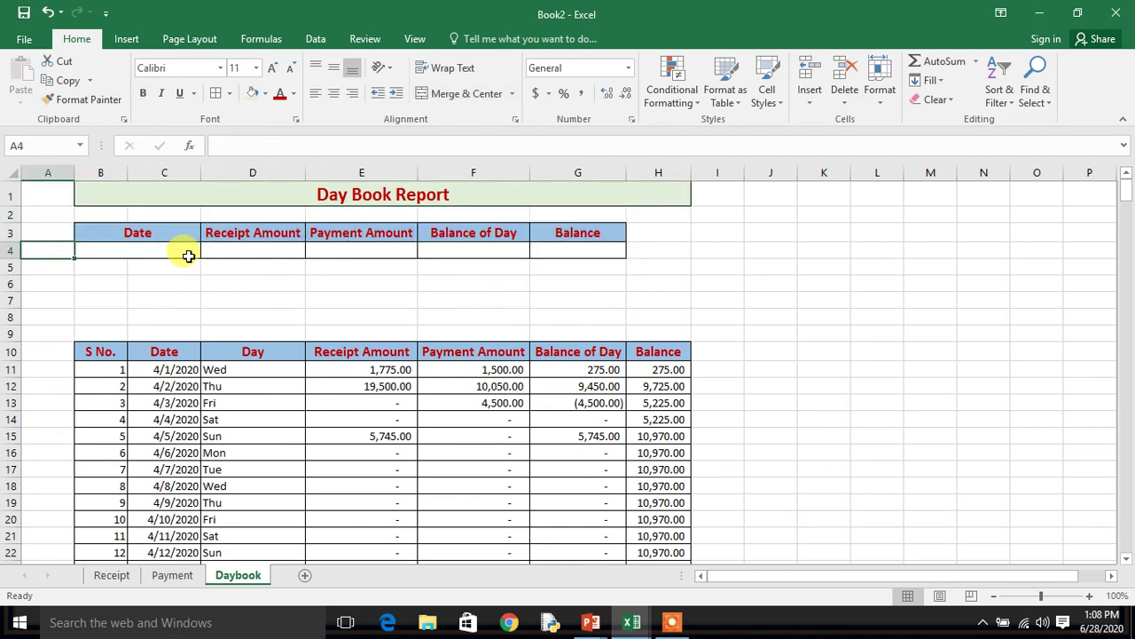
pyautogui.press('Right')
pyautogui.write('4/')
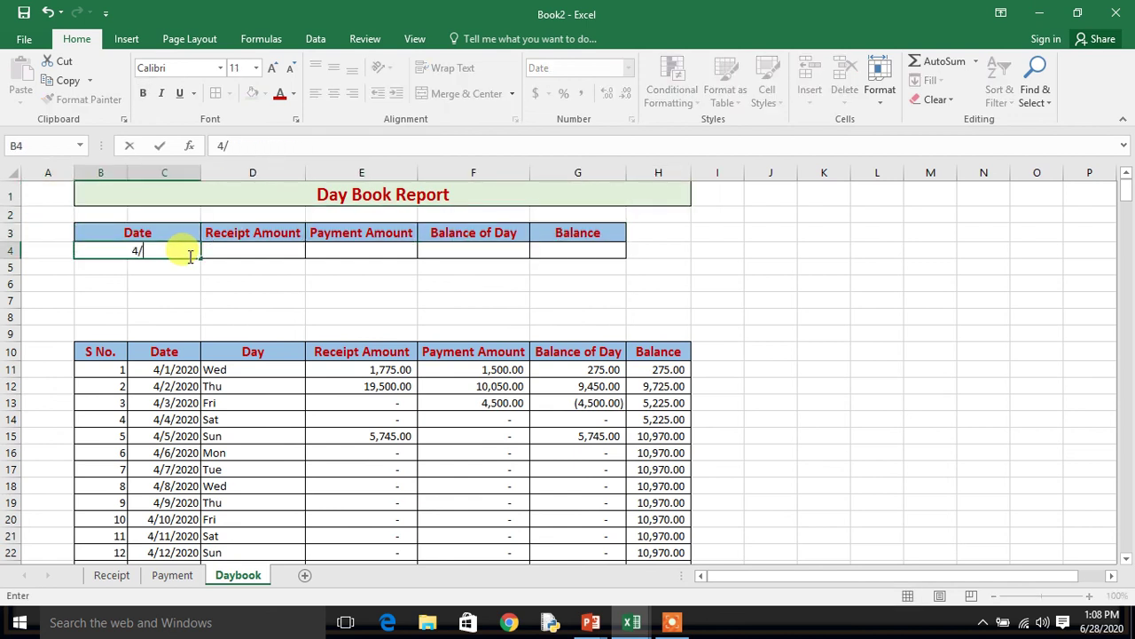
pyautogui.write('1/2020')
pyautogui.press('Return')
pyautogui.press('Up')
pyautogui.press('Right')
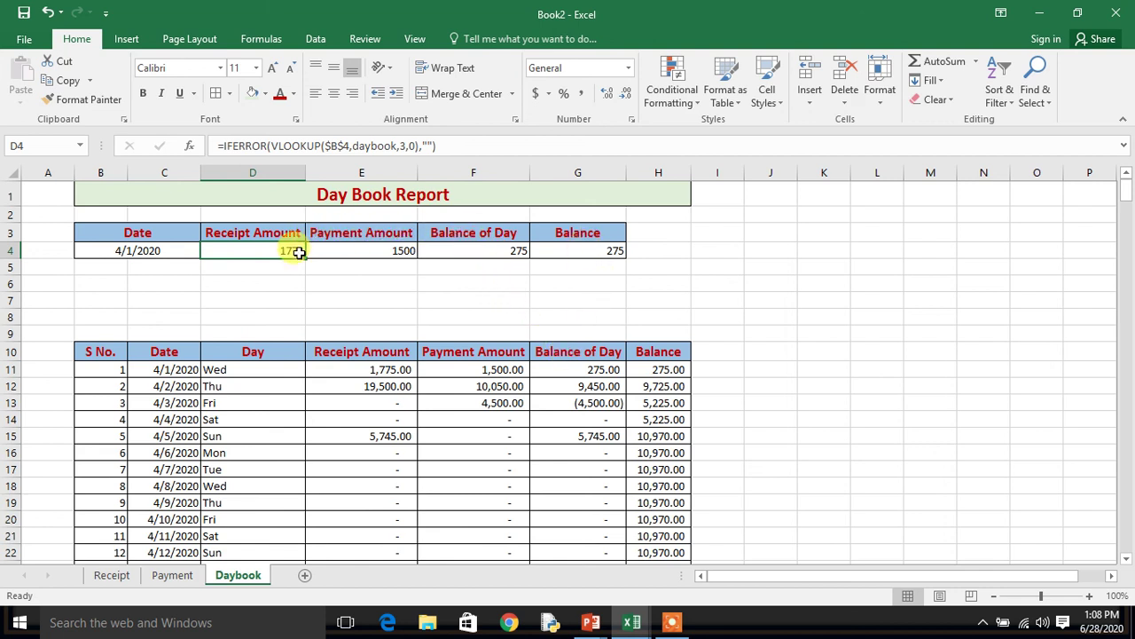
# Format the D4:G4 amounts bold, size 12, in Comma Style.
pyautogui.moveTo(299, 252); pyautogui.dragTo(612, 255)
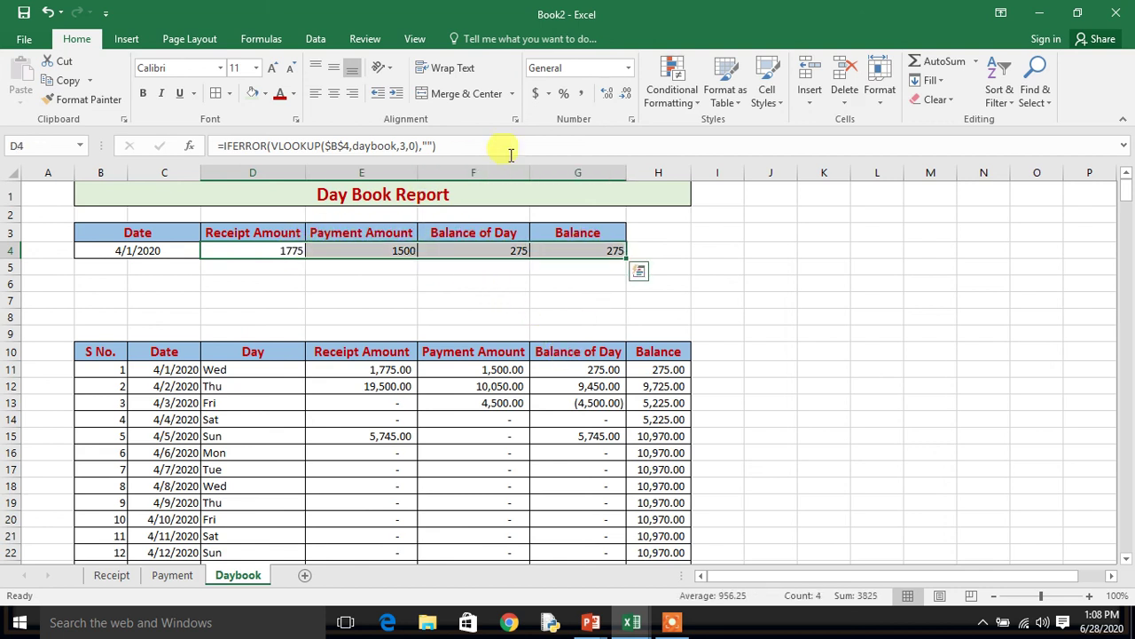
pyautogui.click(139, 94)
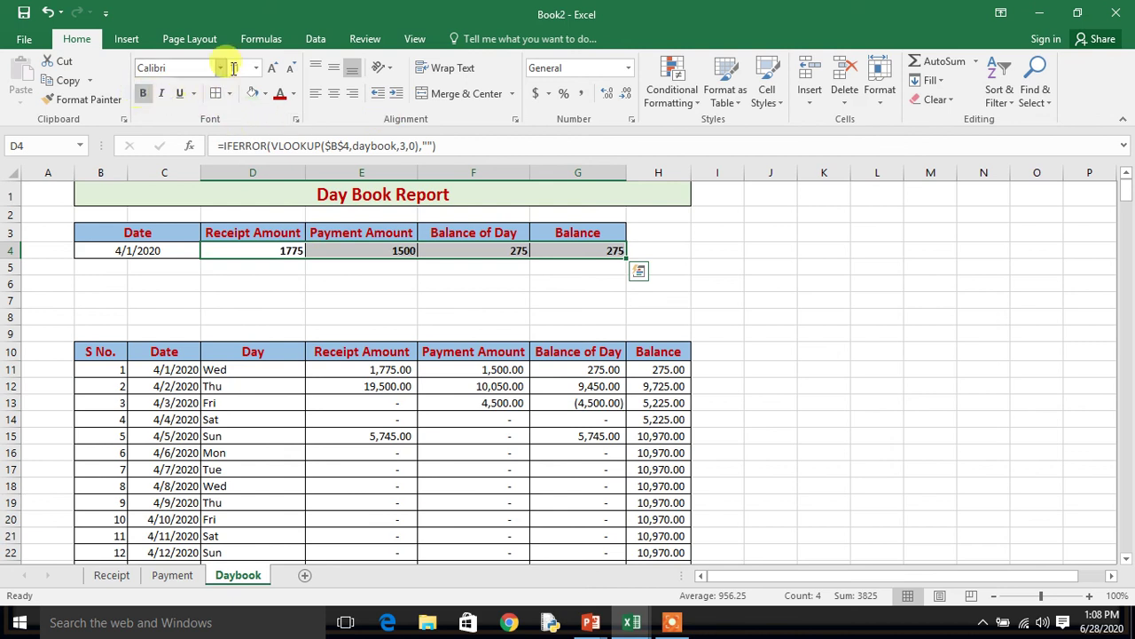
pyautogui.write('12')
pyautogui.press('Return')
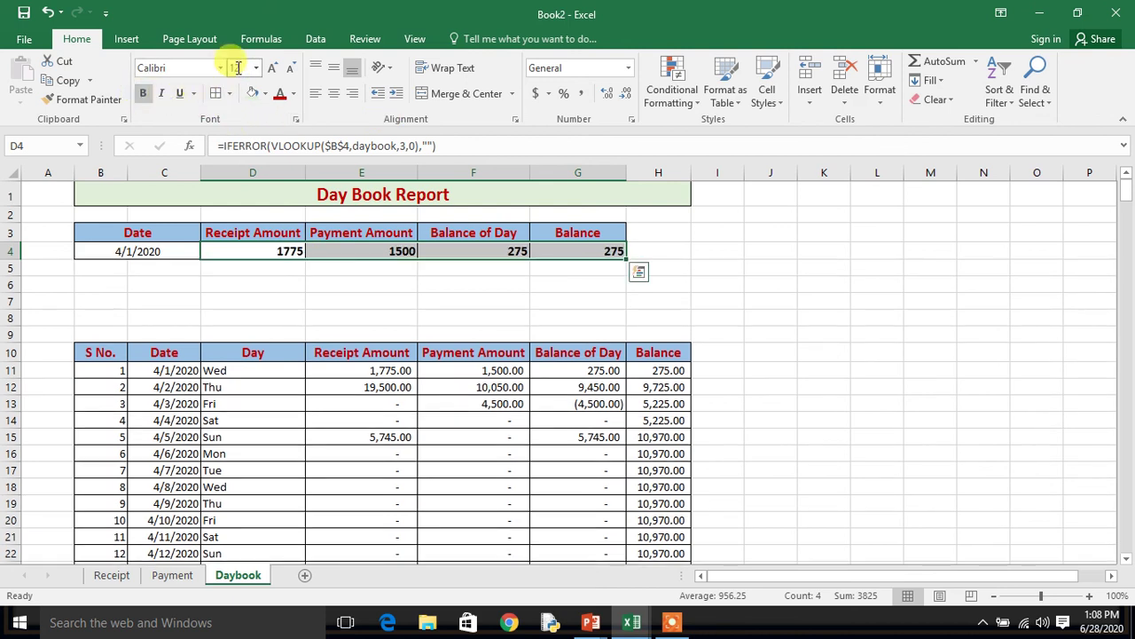
pyautogui.click(582, 95)
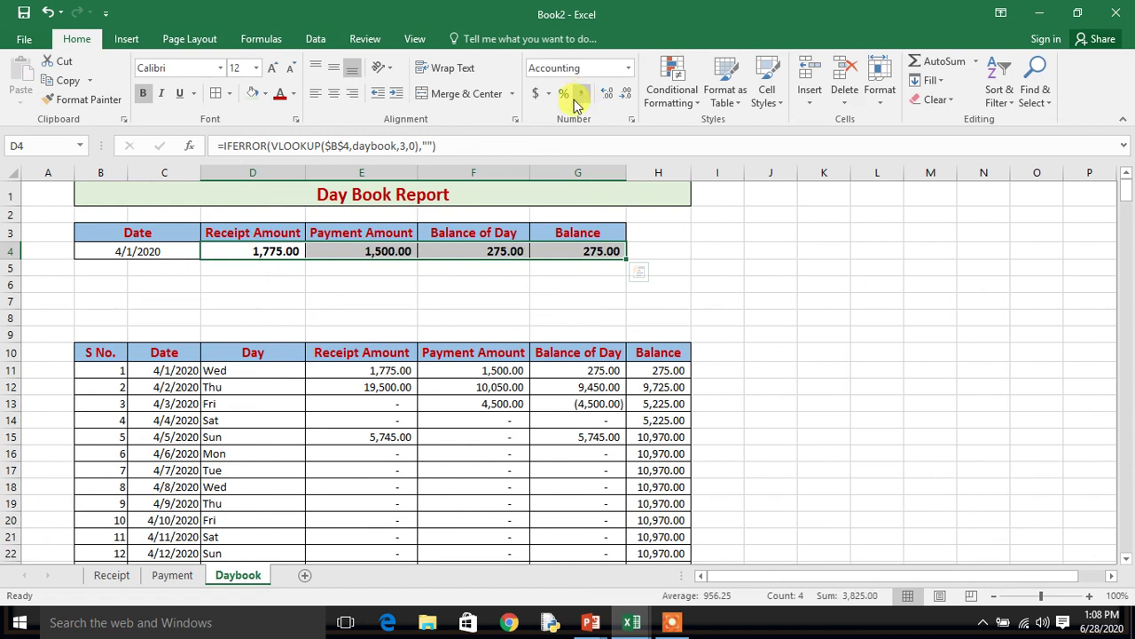
pyautogui.click(445, 327)
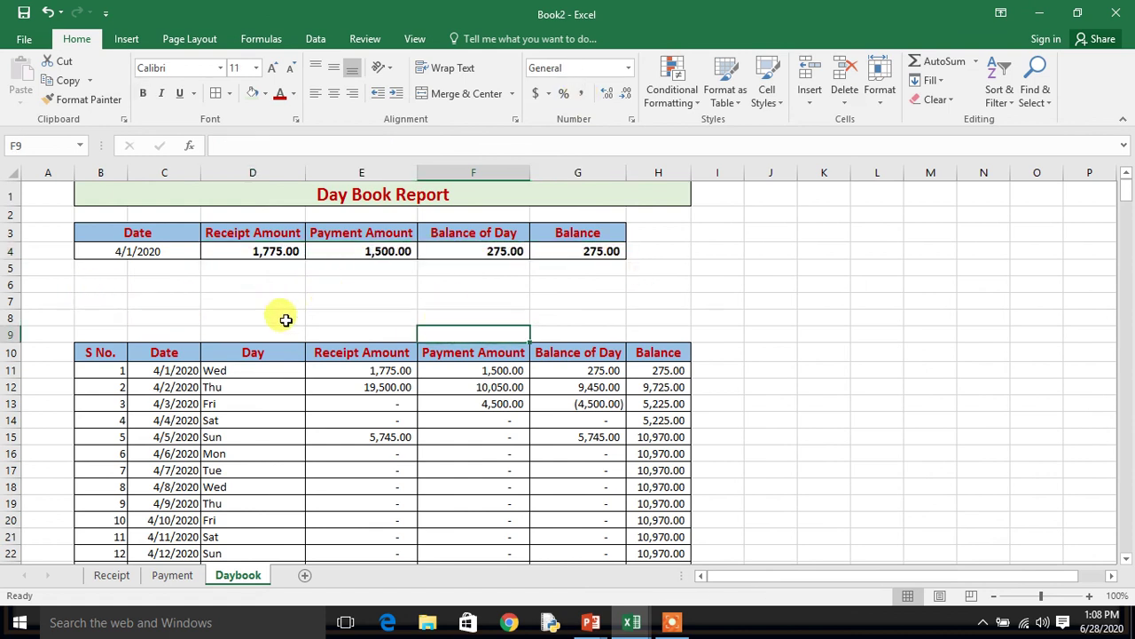
# Make the summary date in B4 bold at font size 12.
pyautogui.click(155, 255)
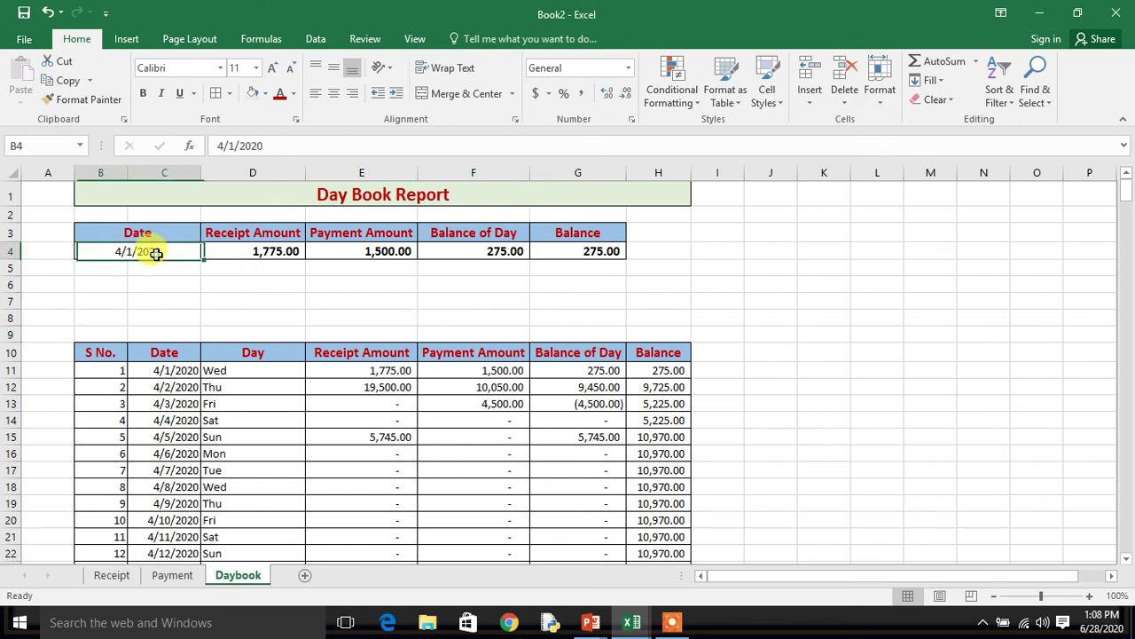
pyautogui.click(145, 93)
pyautogui.click(235, 68)
pyautogui.write('12')
pyautogui.press('Return')
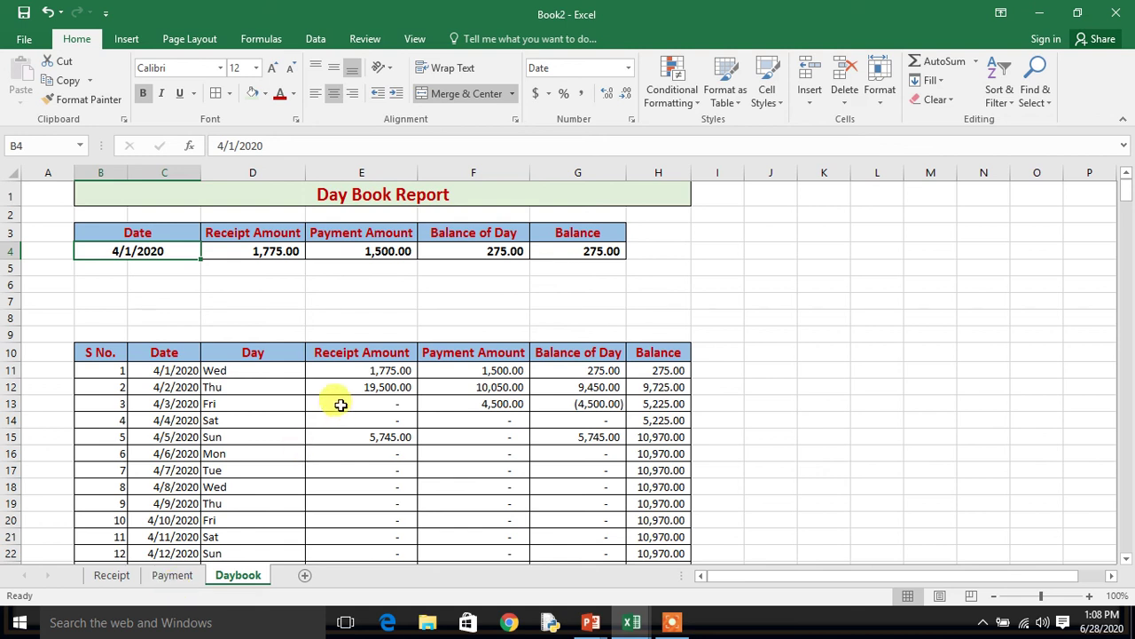
# Review the Receipt sheet's formulas in B11, C11 and the Card SUMIF in E4.
pyautogui.click(114, 574)
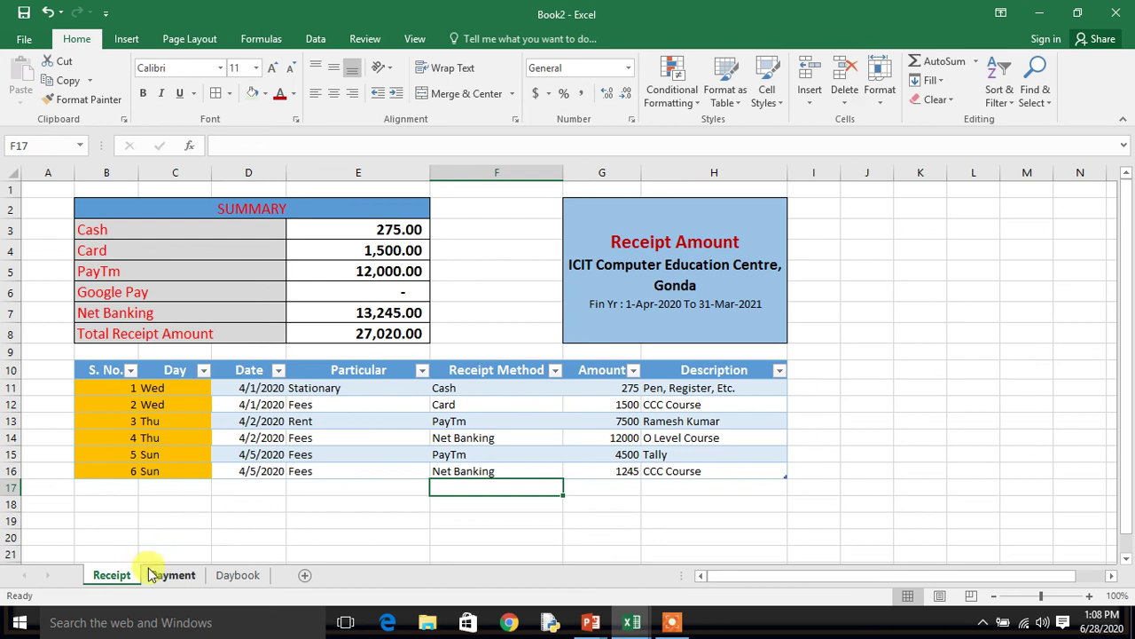
pyautogui.click(155, 579)
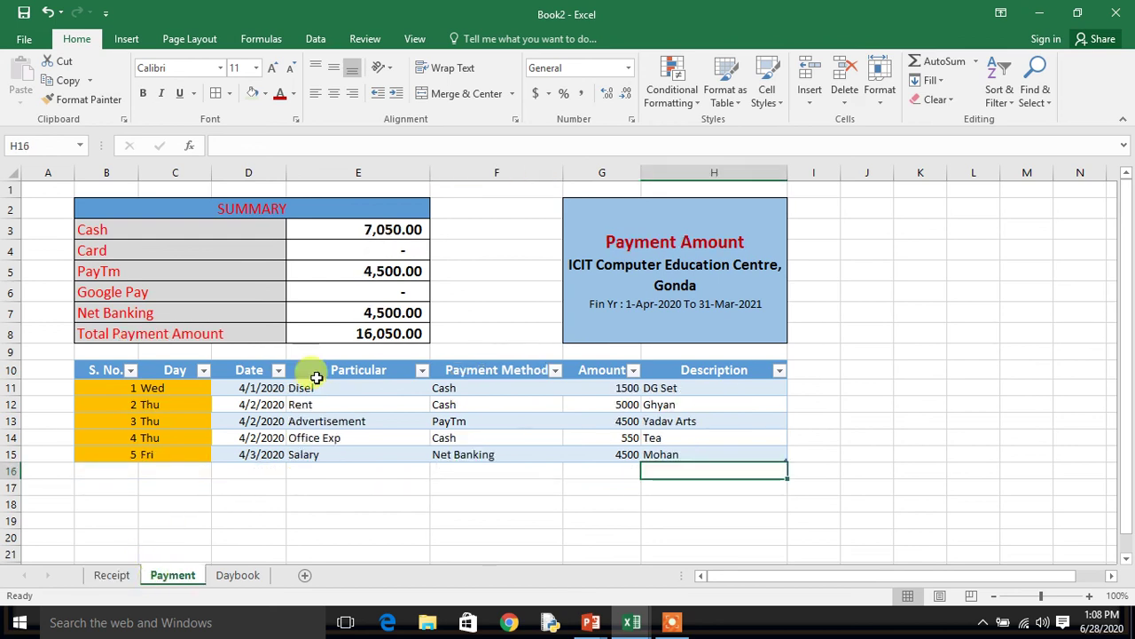
pyautogui.click(108, 575)
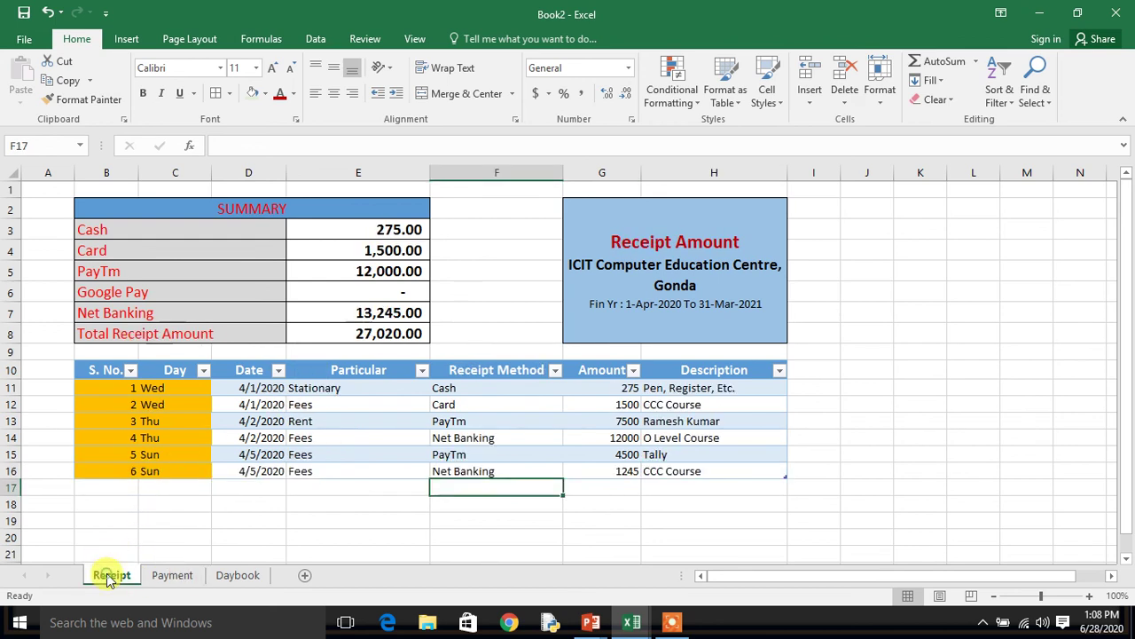
pyautogui.click(118, 390)
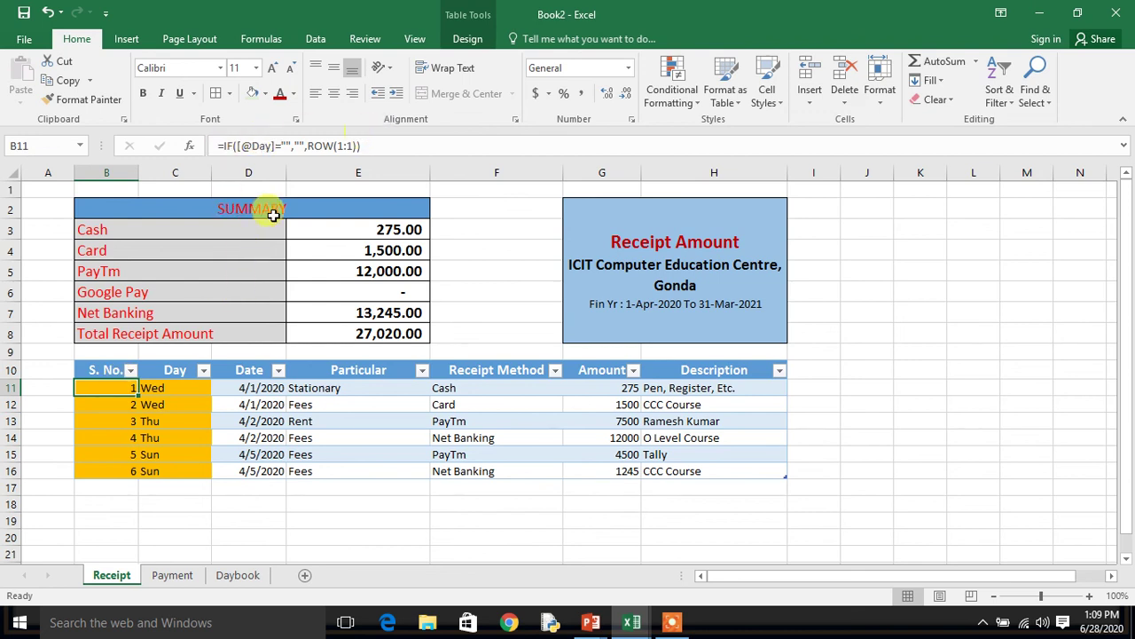
pyautogui.click(176, 388)
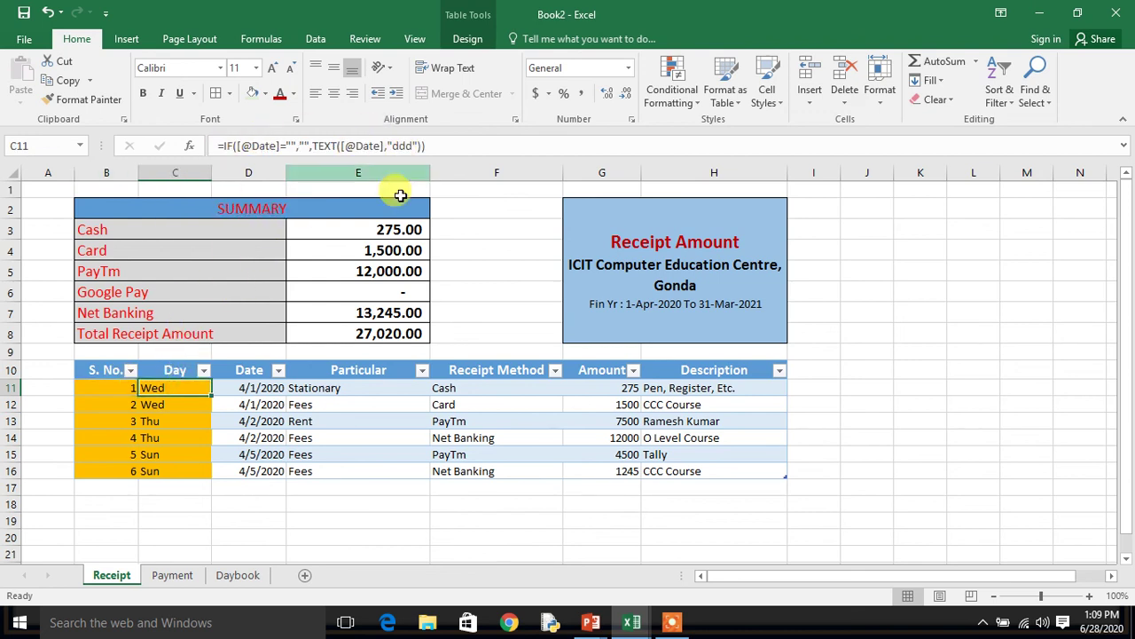
pyautogui.click(377, 247)
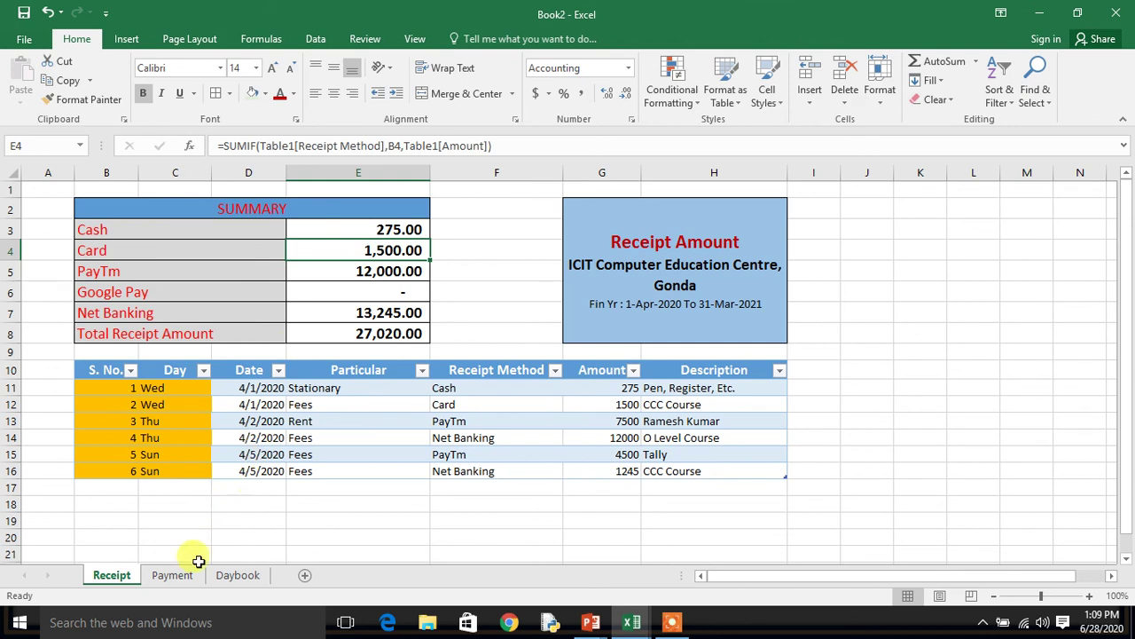
# Check Daybook's E11 and D4 formulas, then return to the Receipt sheet's table.
pyautogui.click(232, 575)
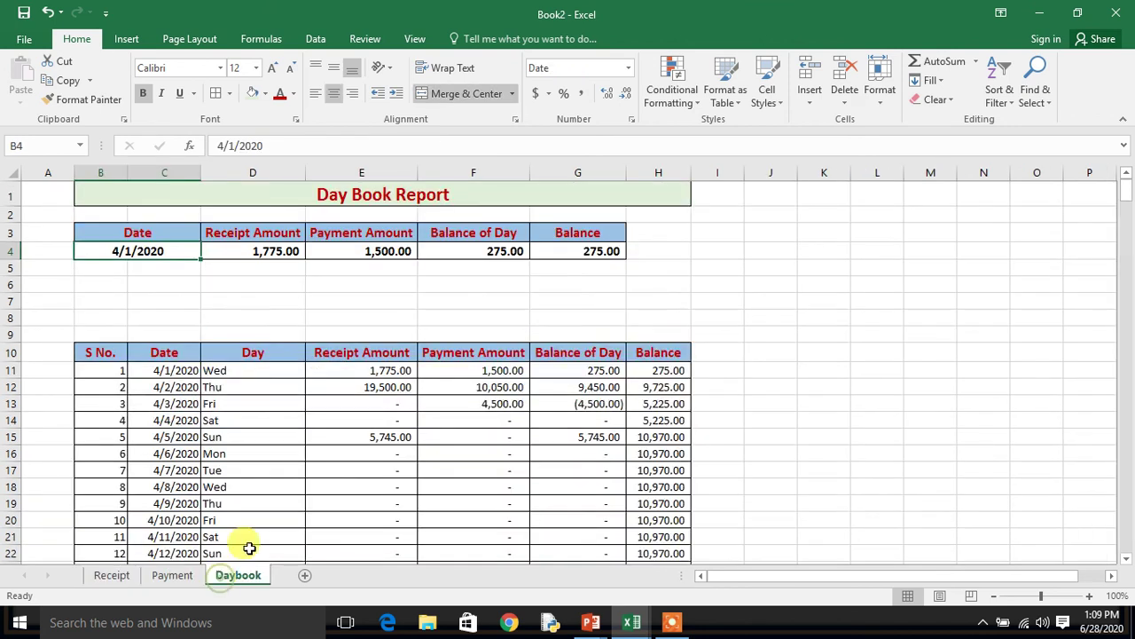
pyautogui.click(356, 373)
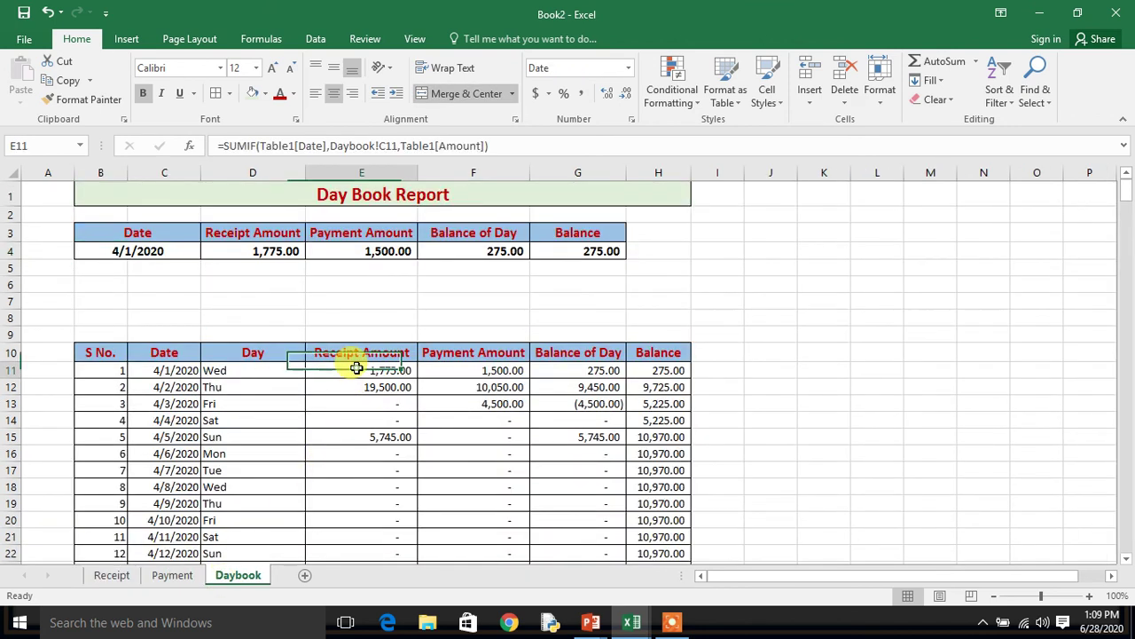
pyautogui.click(282, 248)
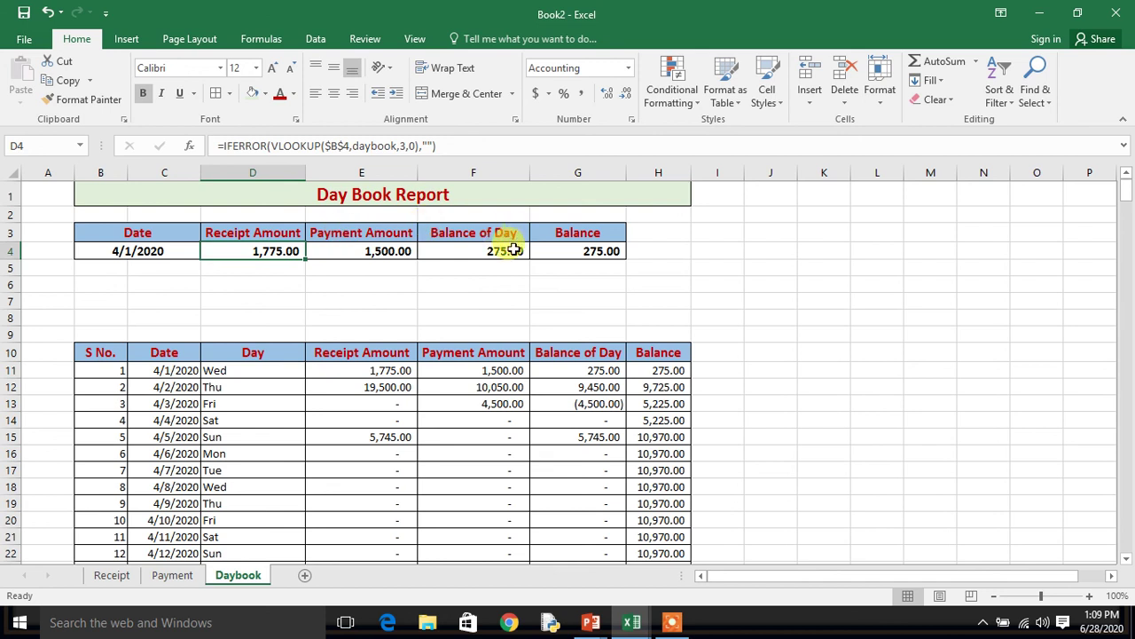
pyautogui.click(119, 574)
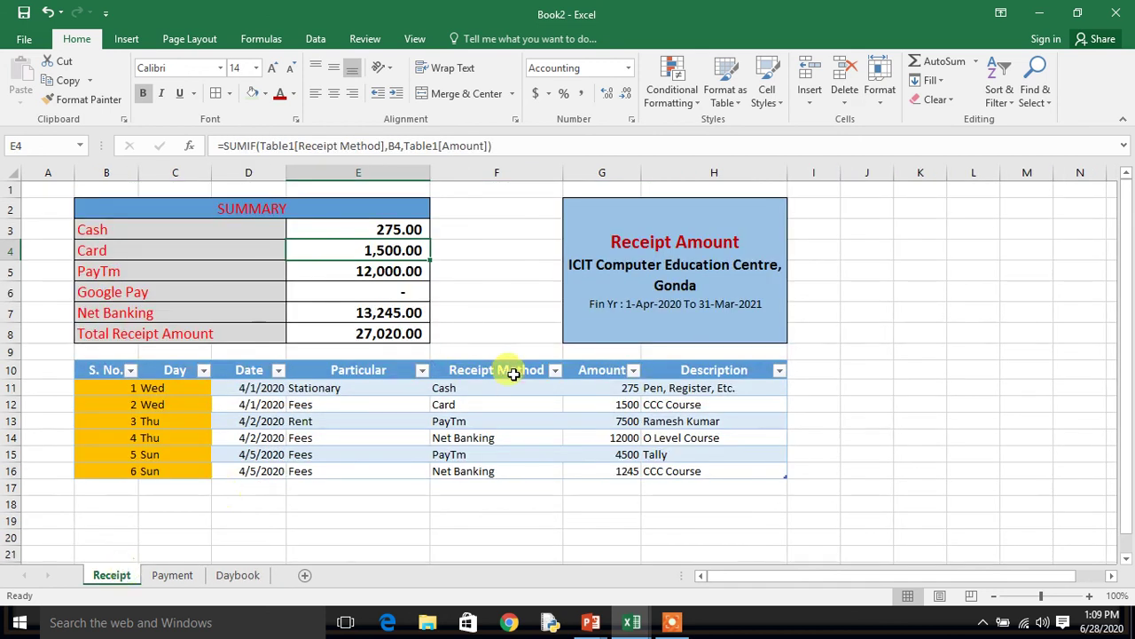
pyautogui.click(614, 405)
pyautogui.click(549, 407)
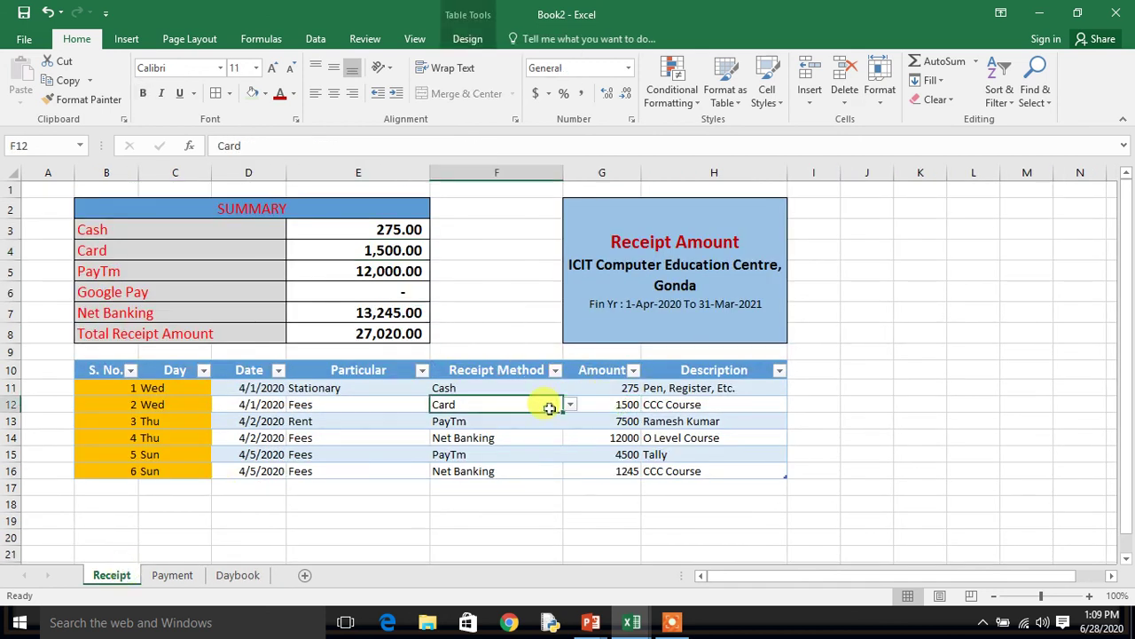
pyautogui.moveTo(549, 407)
pyautogui.mouseDown()
pyautogui.moveTo(570, 407)
pyautogui.moveTo(516, 429)
pyautogui.mouseUp()
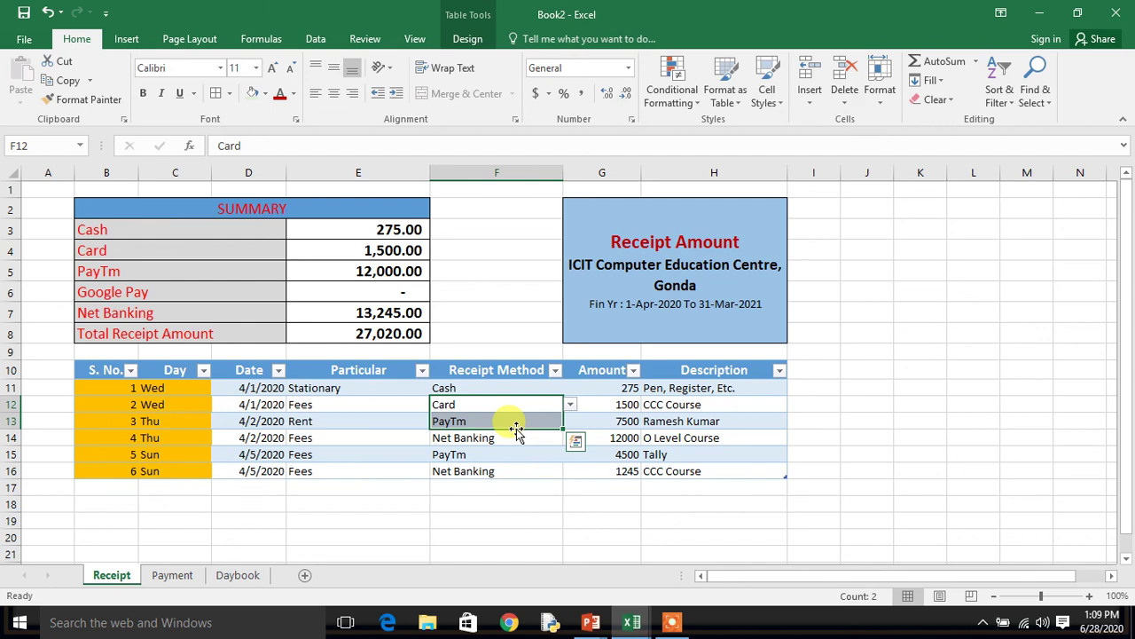
# Switch to the DayBook presentation and run the slide show from closing slide 3.
pyautogui.hotkey('alt', 'Tab')
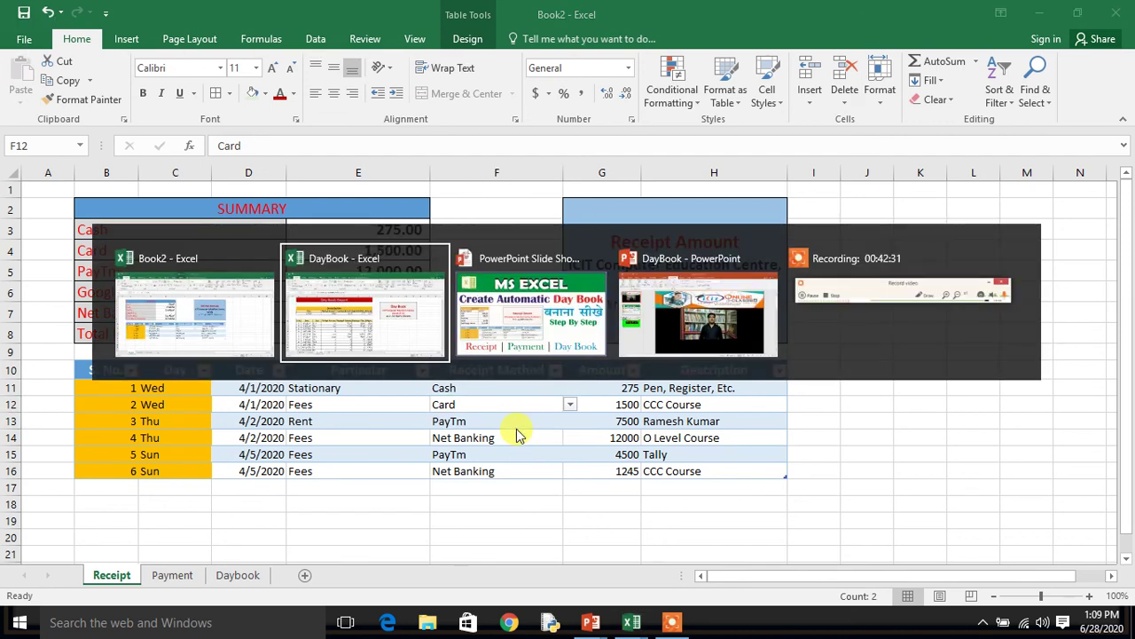
pyautogui.hotkey('alt', 'Tab')
pyautogui.hotkey('alt', 'Tab')
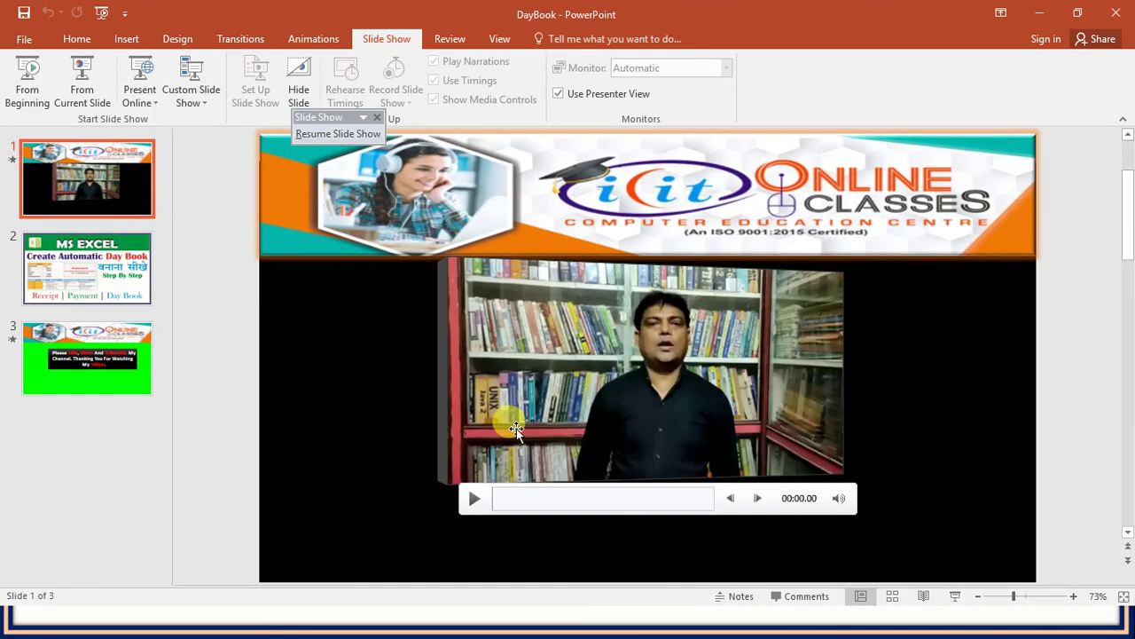
pyautogui.click(122, 368)
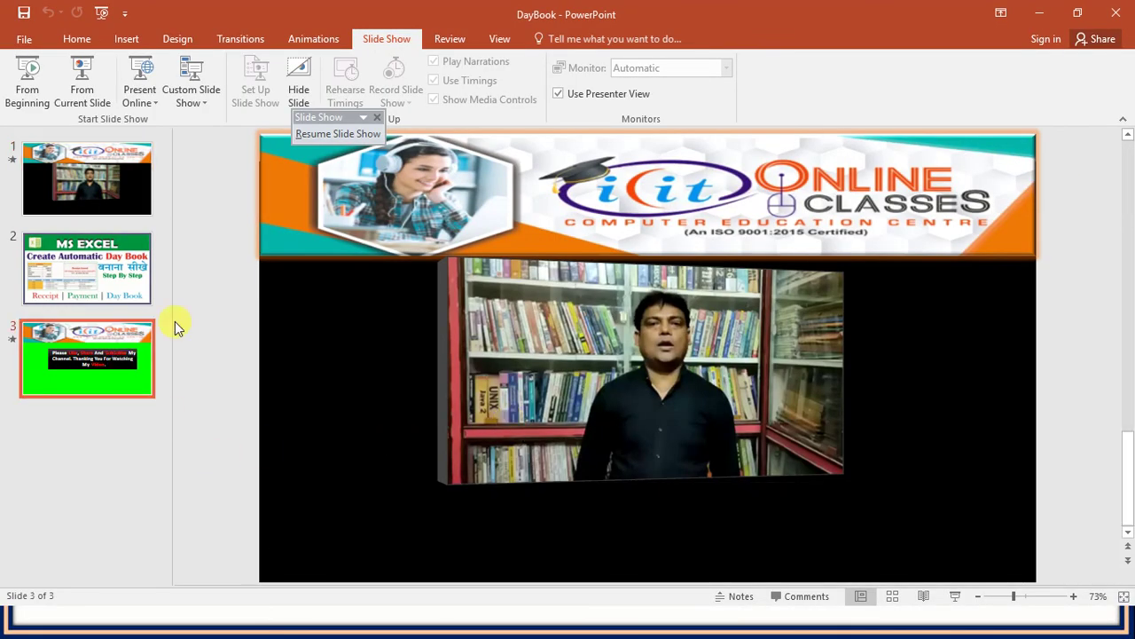
pyautogui.click(30, 82)
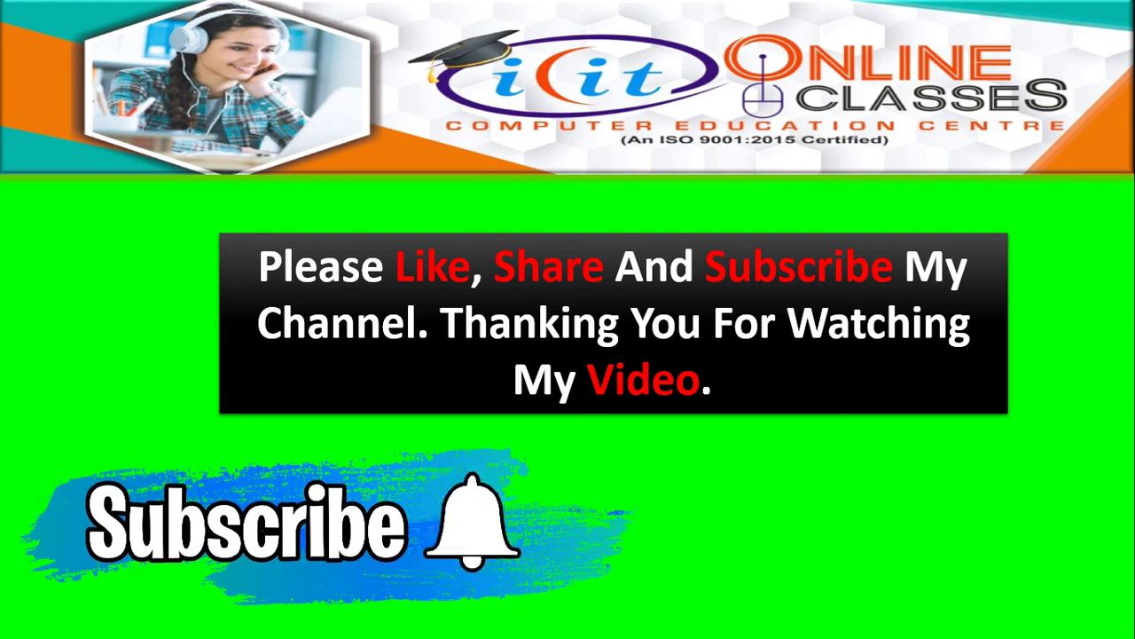
pyautogui.hotkey('alt', 'Tab')
pyautogui.hotkey('alt', 'Tab')
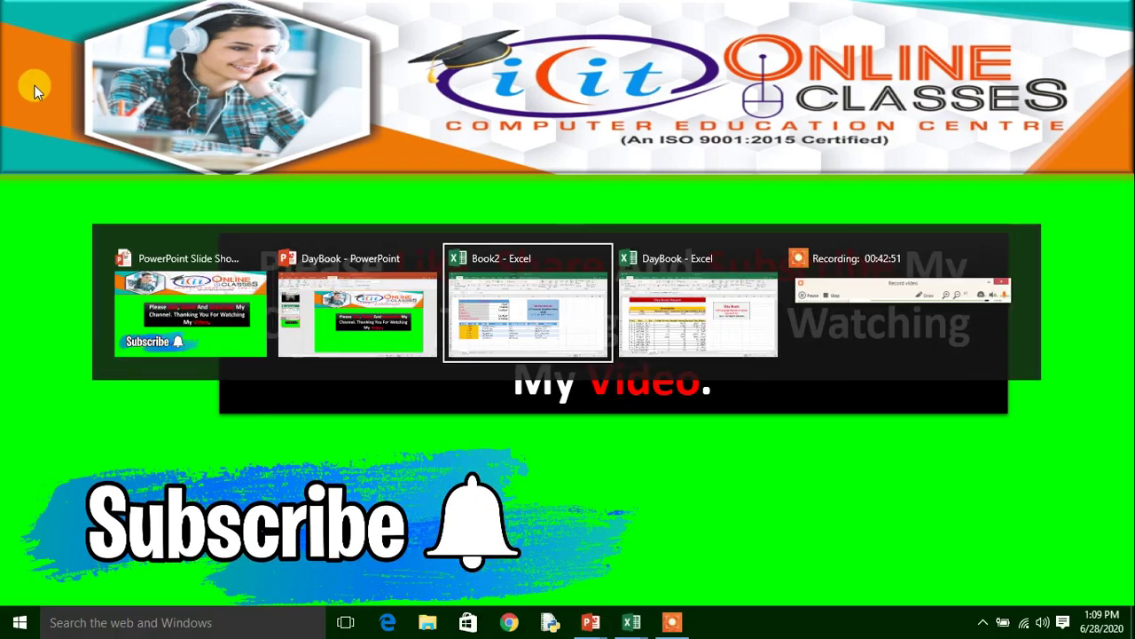
pyautogui.hotkey('alt', 'Tab')
pyautogui.hotkey('alt', 'Tab')
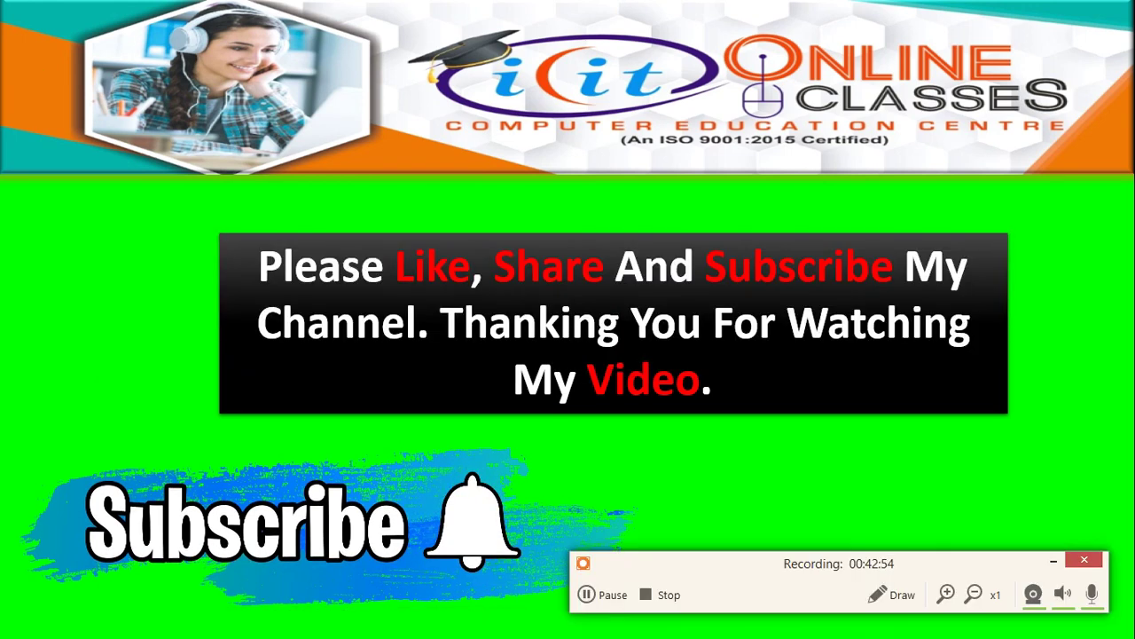